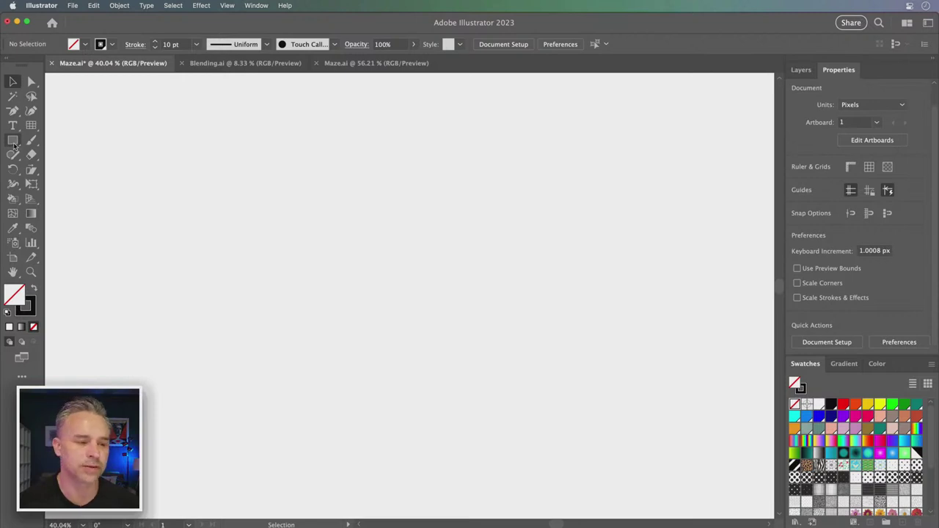
Step: Activate the Rectangular Grid tool
left_click(31, 125)
left_click(67, 126)
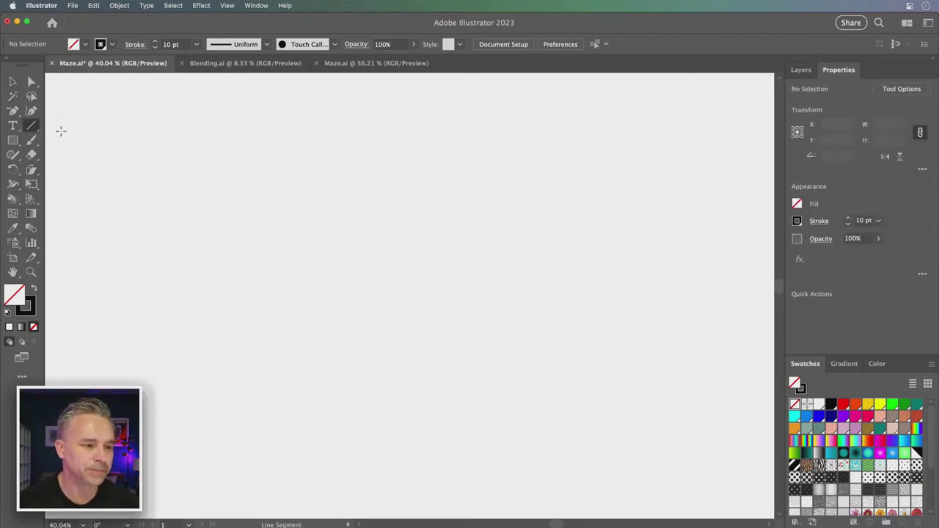
left_click(33, 127)
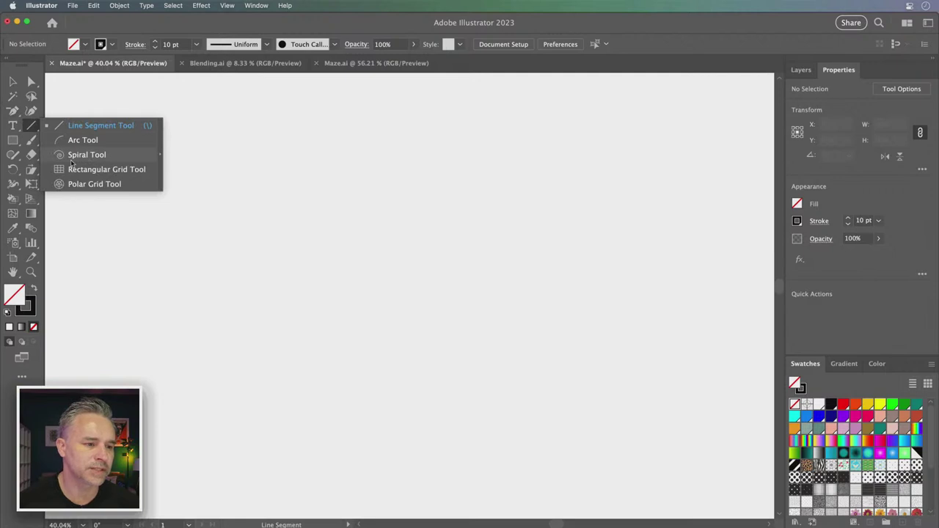
left_click(71, 166)
left_click(12, 83)
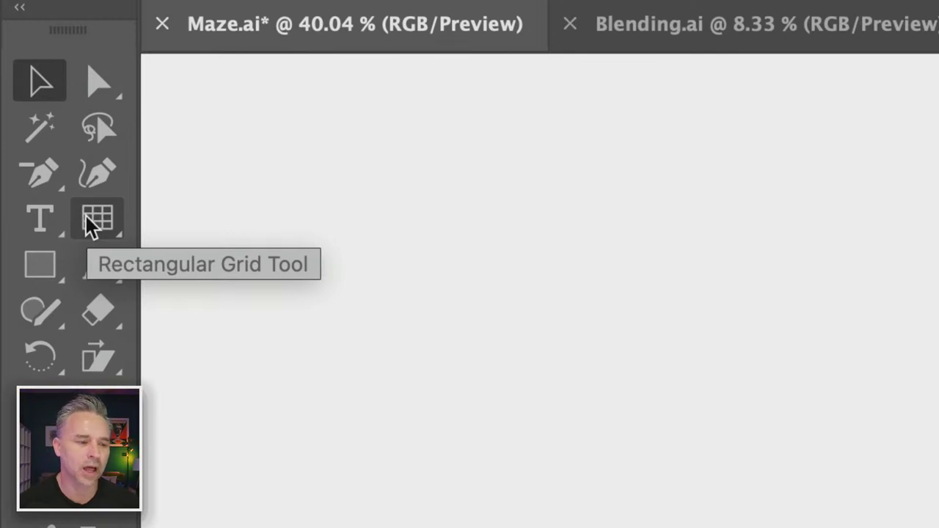
left_click_drag(88, 218, 245, 366)
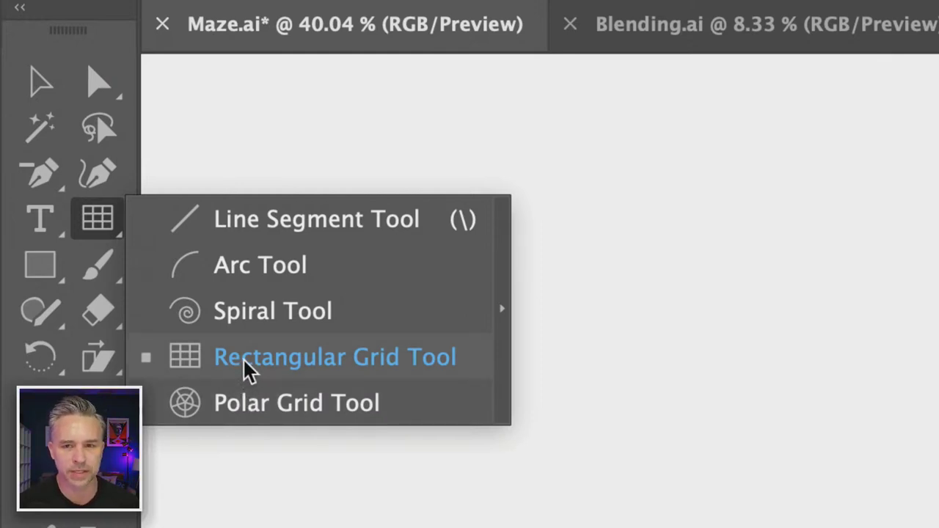
left_click_drag(242, 358, 245, 362)
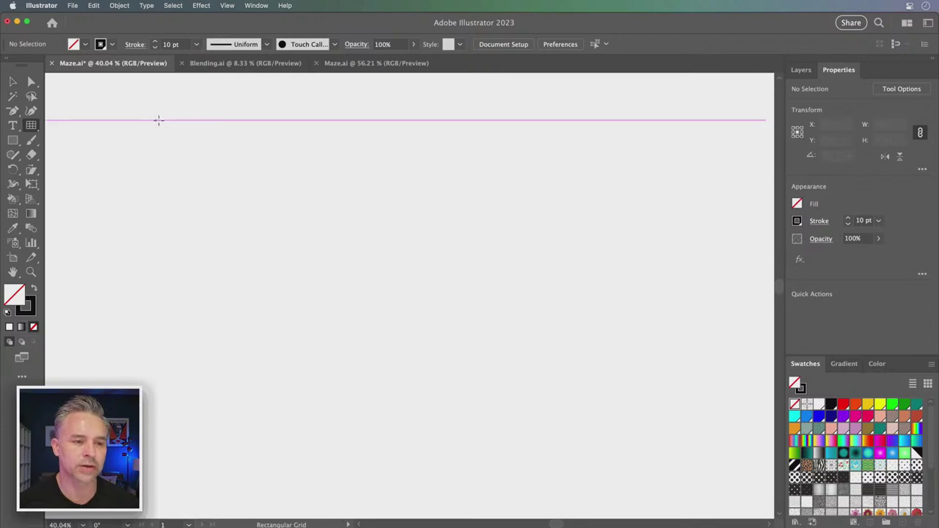
Step: Lock Layer 2 and Layer 1 in the layer list
left_click(800, 69)
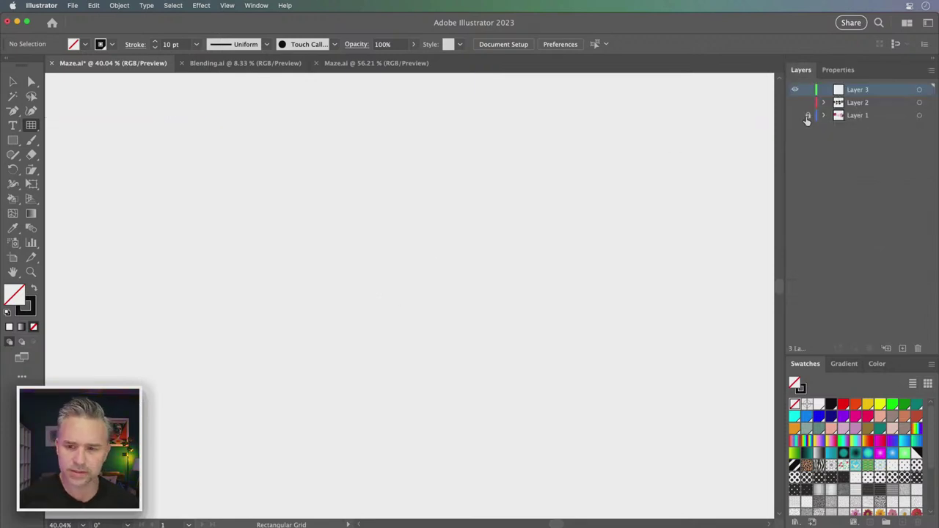
left_click_drag(806, 107, 808, 115)
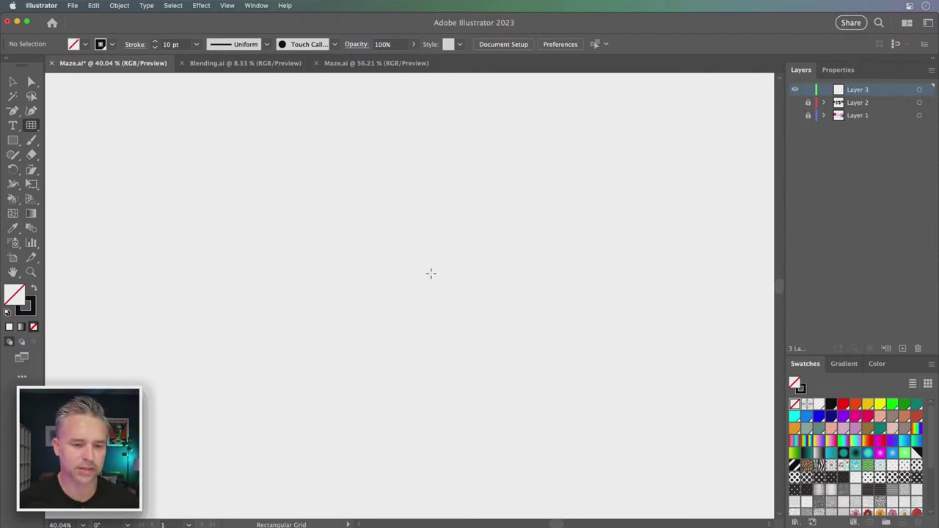
Step: Draw a trial rectangular grid freehand on the empty canvas and undo it
left_click_drag(181, 126, 629, 378)
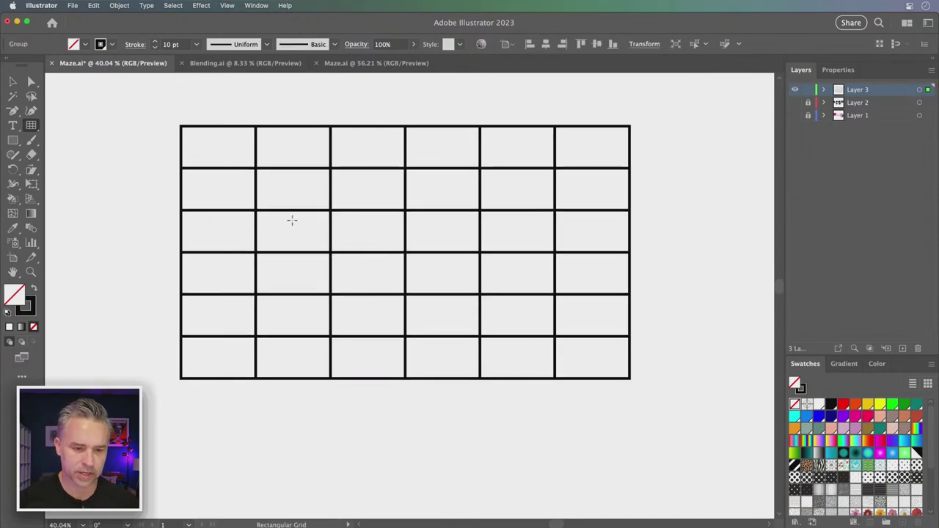
key("super+z")
Step: Try varying the row and column dividers while drawing a rectangular grid about 1466 by 1477 px, and undo it
left_click_drag(190, 100, 561, 478)
key("Up")
key("Up")
key("Up")
key("Right")
key("Right")
key("Up")
key("Right")
key("Up")
key("Right")
key("Up")
key("Right")
key("Right")
key("Right")
key("Up")
key("Left")
key("Down")
key("Down")
key("Down")
key("Left")
key("Left")
key("Left")
key("Down")
key("Down")
key("Down")
key("Down")
key("Down")
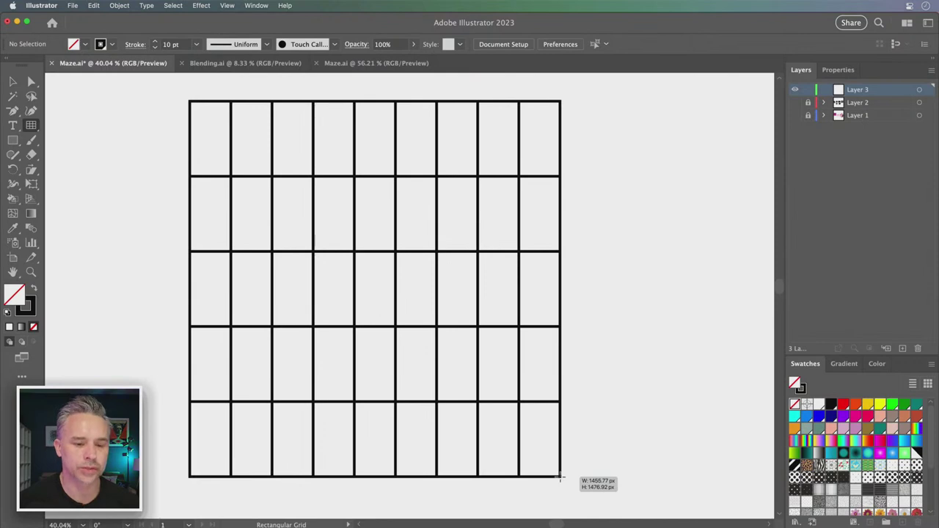
mouse_move(561, 478)
left_mouse_down()
mouse_move(635, 483)
mouse_move(557, 461)
mouse_move(568, 465)
mouse_move(508, 408)
mouse_move(557, 453)
mouse_move(600, 470)
left_mouse_up()
key("Right")
key("Right")
key("Right")
key("Right")
key("Right")
key("Right")
key("Right")
key("Right")
key("Right")
key("Right")
key("Right")
key("Right")
key("Right")
key("Up")
key("Up")
key("Up")
key("Up")
key("Up")
key("Up")
key("Up")
key("Up")
key("Up")
key("Right")
key("Right")
key("Right")
key("Right")
key("Right")
key("Up")
key("Up")
key("Up")
key("Up")
key("Up")
key("Right")
key("Right")
key("Right")
key("Right")
key("Right")
key("Up")
key("Up")
key("Up")
key("Up")
key("Up")
key("Right")
key("Right")
key("Right")
key("Right")
key("Right")
key("Up")
key("Up")
key("Up")
key("Up")
key("Up")
key("Right")
key("Right")
key("Right")
key("Right")
key("Right")
key("Up")
key("Up")
key("Up")
key("Up")
key("Up")
key("super+z")
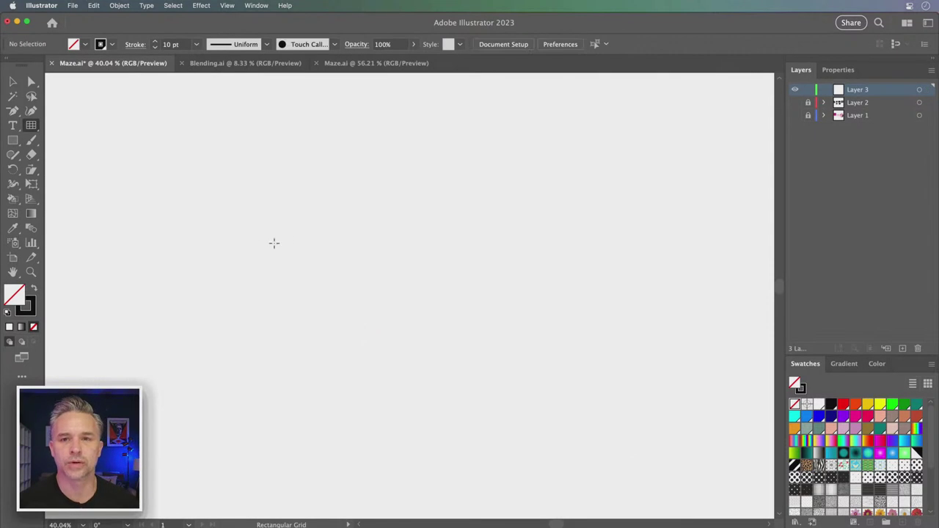
Step: Draw another freehand grid with the last used divider counts and undo it
mouse_move(245, 176)
left_mouse_down()
mouse_move(507, 376)
mouse_move(609, 468)
mouse_move(612, 449)
mouse_move(610, 474)
mouse_move(587, 473)
left_mouse_up()
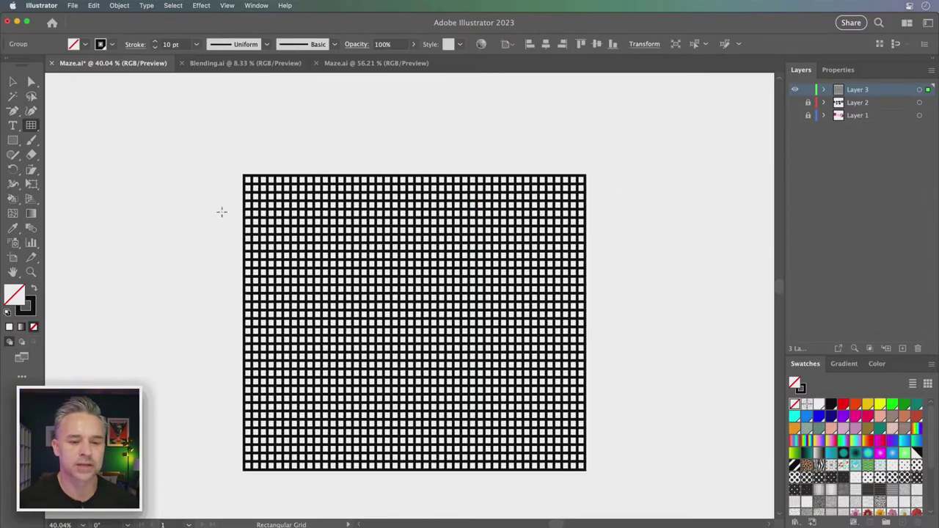
key("super+z")
Step: Start a rectangular grid with exact values, setting its width and height to 1000 px
left_click(396, 253)
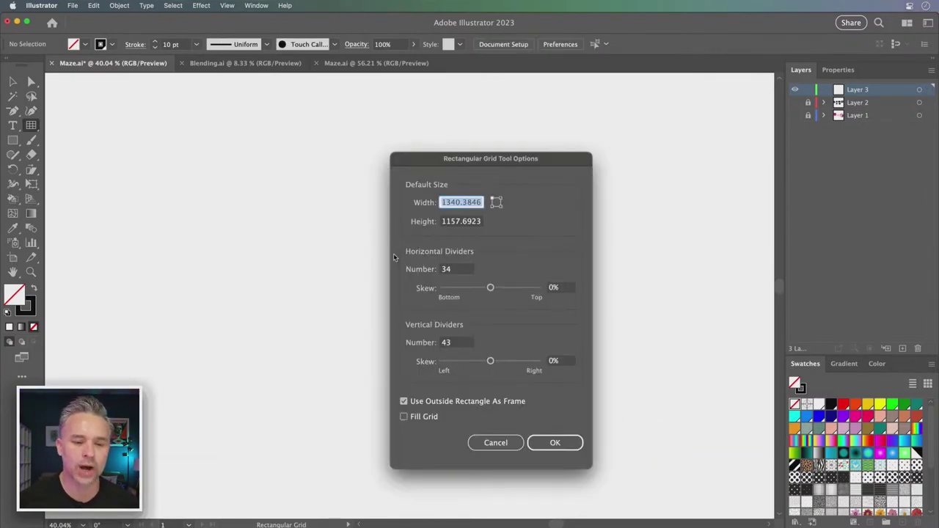
left_click_drag(436, 156, 406, 112)
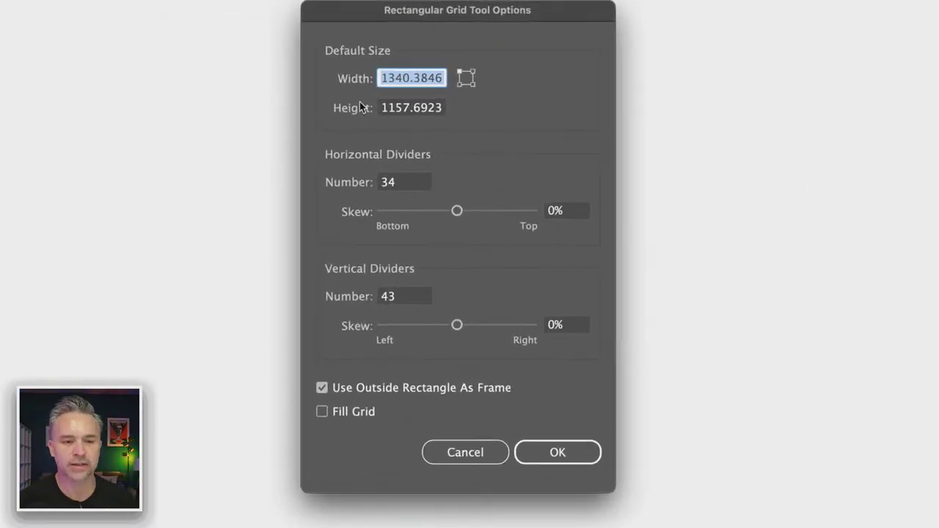
type("1000 px")
key("Tab")
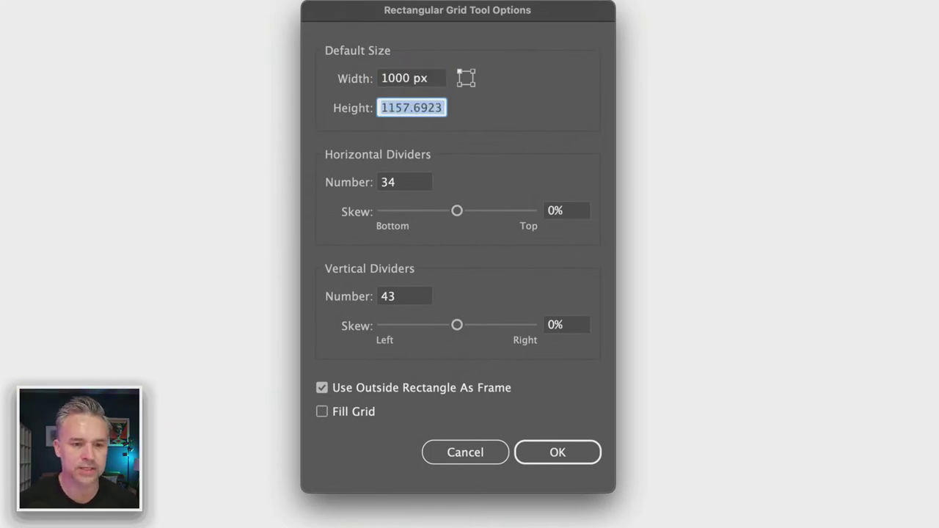
type("1000")
key("Tab")
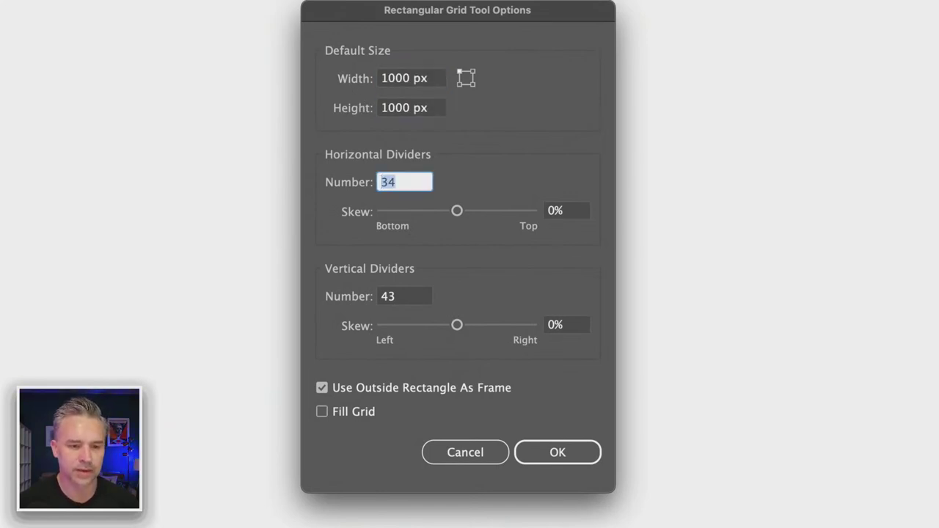
Step: Create the grid with 20 horizontal and 20 vertical dividers, without using the outside rectangle as frame
type("20")
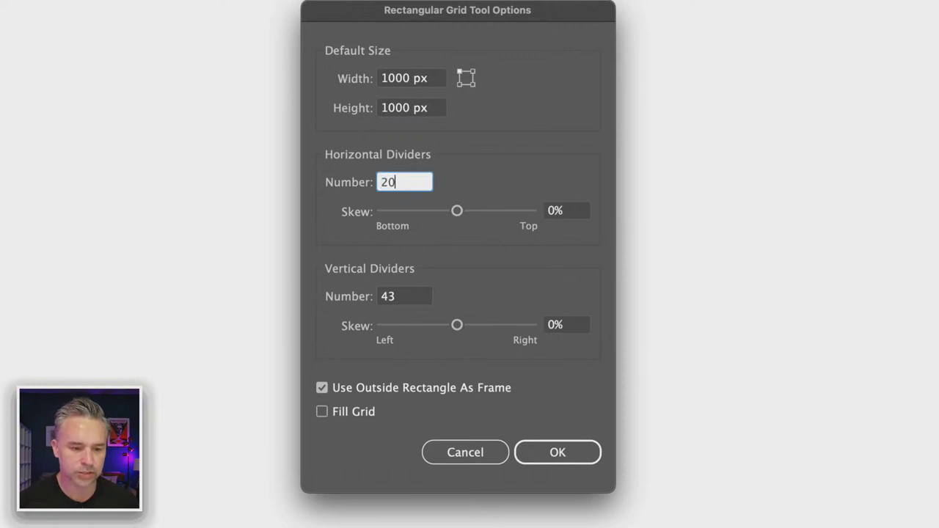
key("Tab")
key("Tab")
type("20")
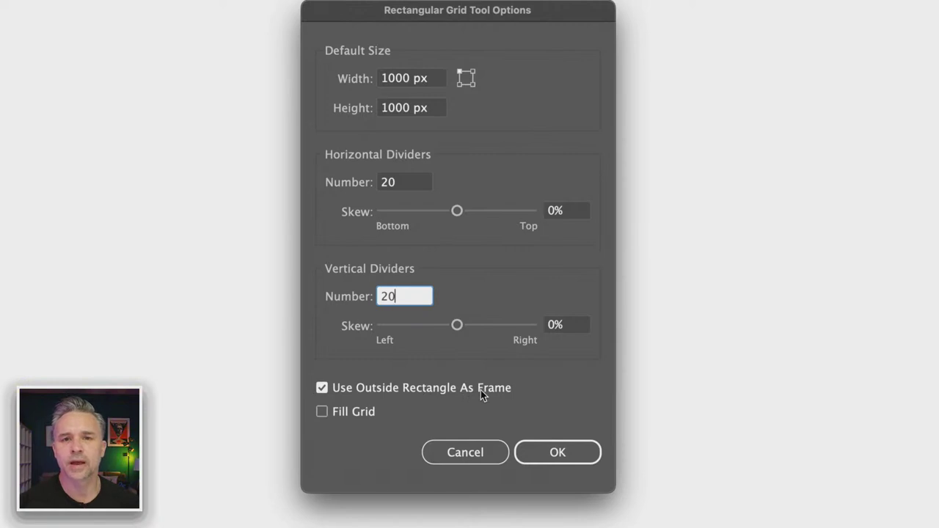
left_click(322, 387)
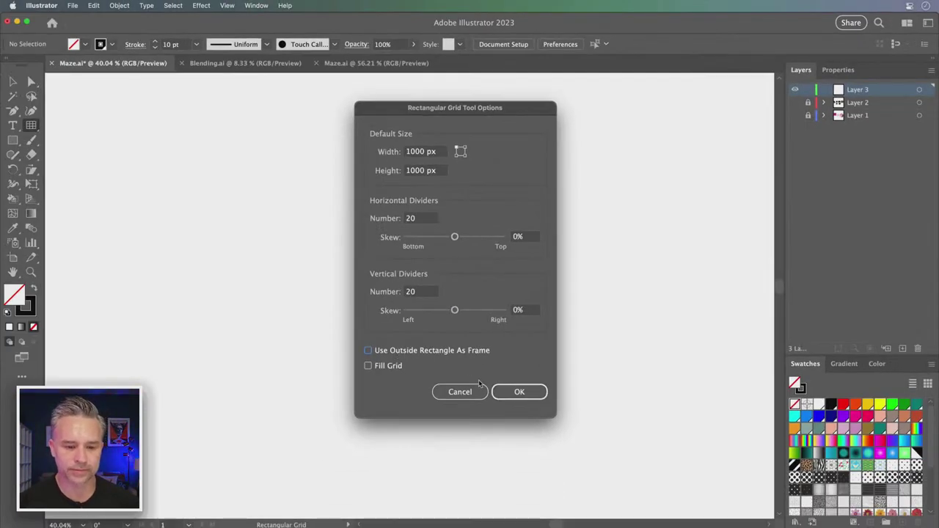
left_click(520, 393)
Step: Move the new grid up and left to the middle of the visible canvas
left_click(12, 82)
left_click_drag(314, 182, 637, 464)
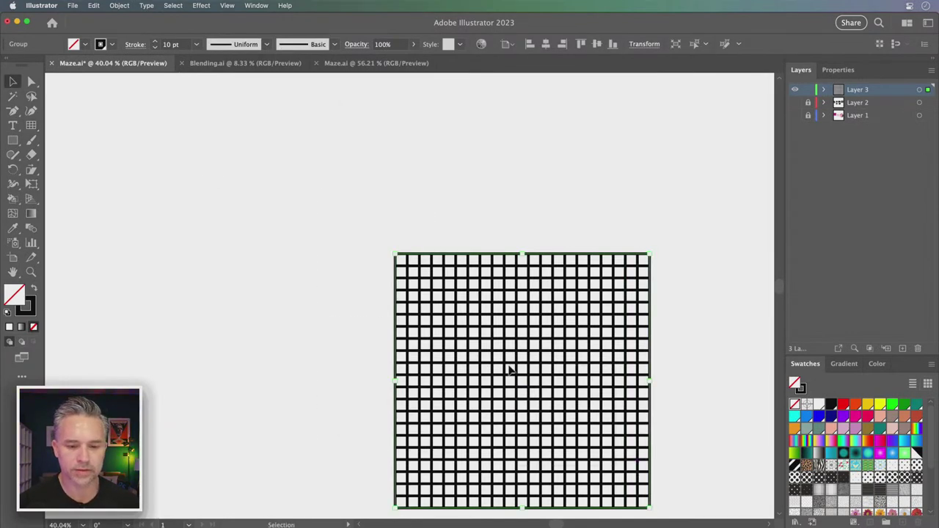
left_click_drag(464, 292, 360, 200)
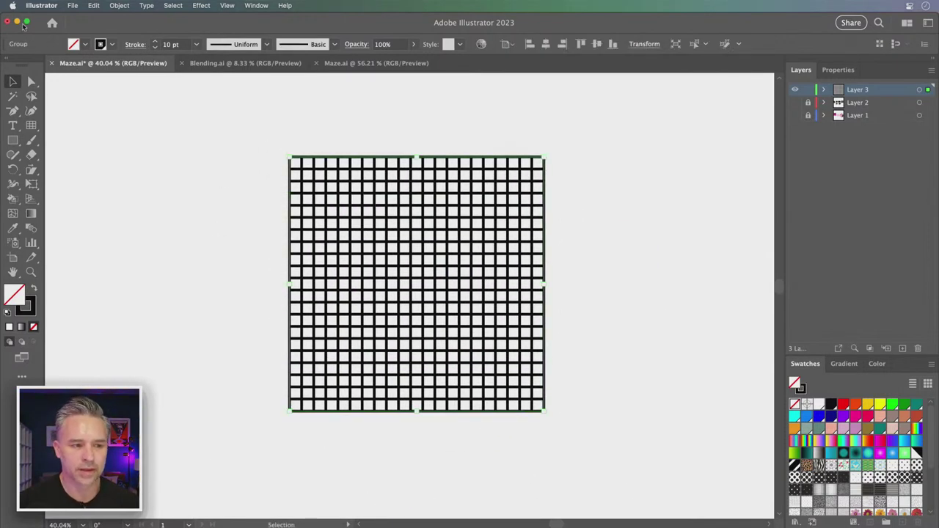
Step: Reduce the grid's stroke weight to 6 pt
left_click(155, 48)
left_click(155, 48)
left_click(154, 47)
left_click(155, 48)
key("ctrl+equal")
key("ctrl+equal")
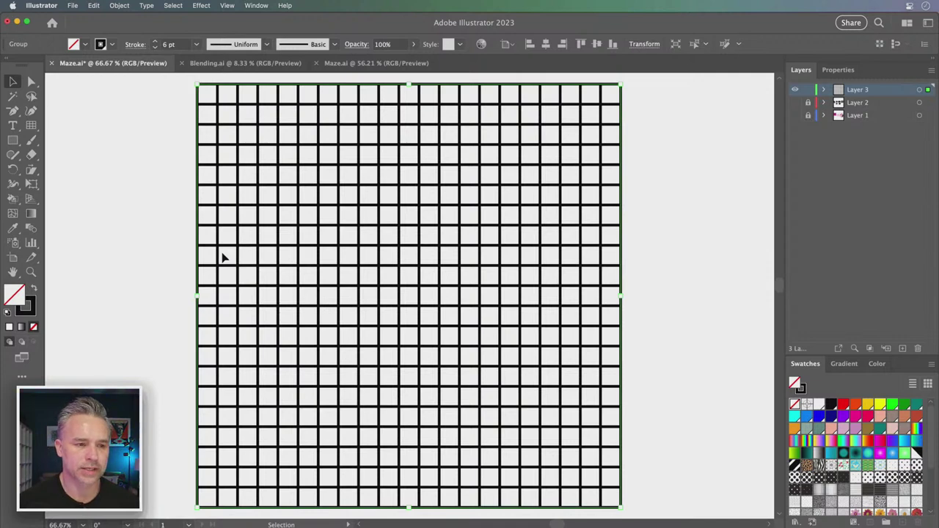
Step: Move the square grid horizontally to the left, leaving empty canvas space beside it
key("super+minus")
key("super+minus")
key("super+minus")
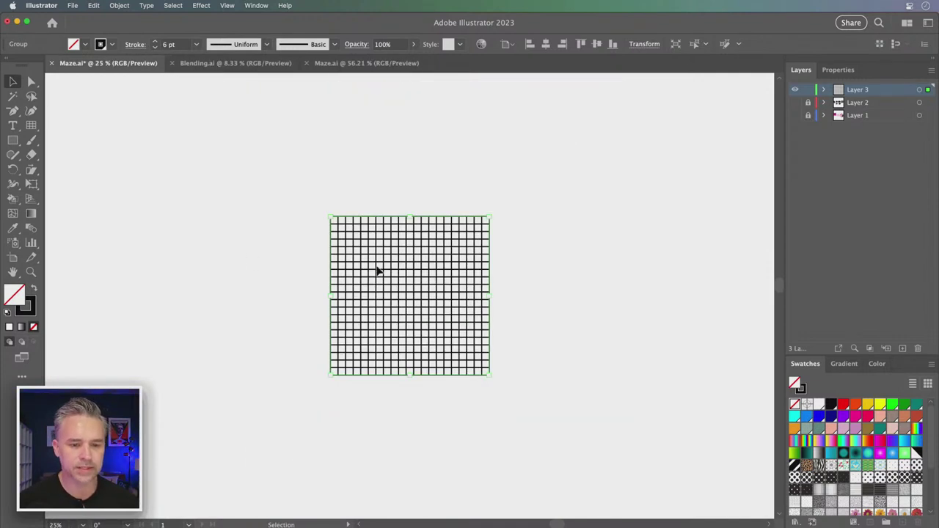
left_click_drag(404, 286, 257, 282)
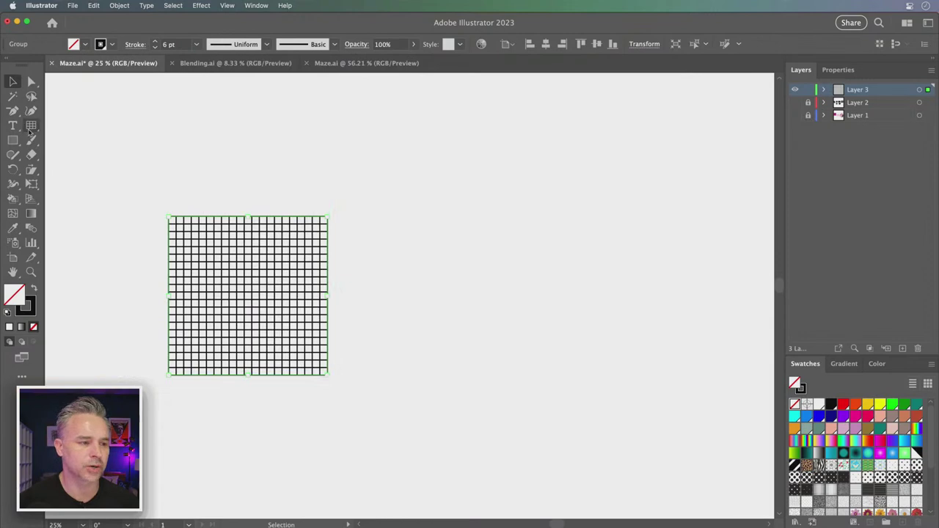
Step: Start a polar grid about 1377 px wide and 1411 px high beside the square grid, increasing its concentric dividers while drawing
left_click(30, 126)
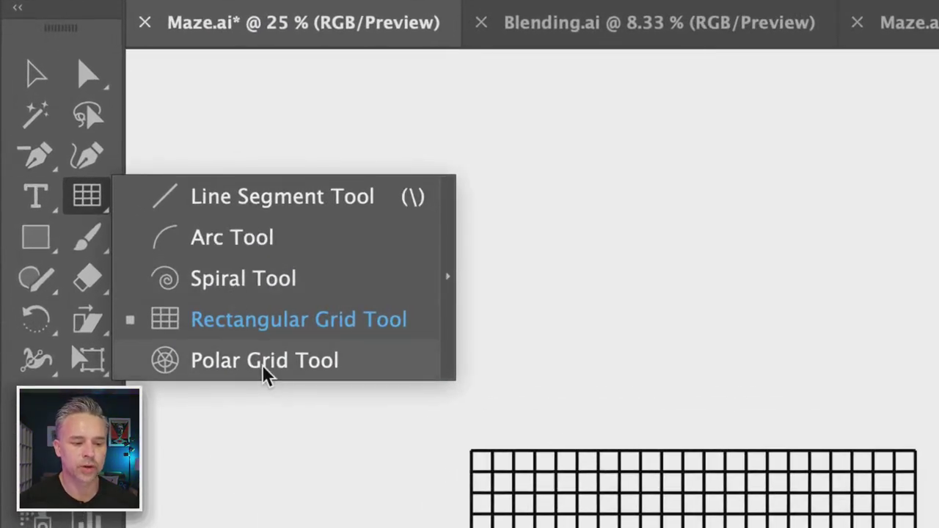
left_click(262, 365)
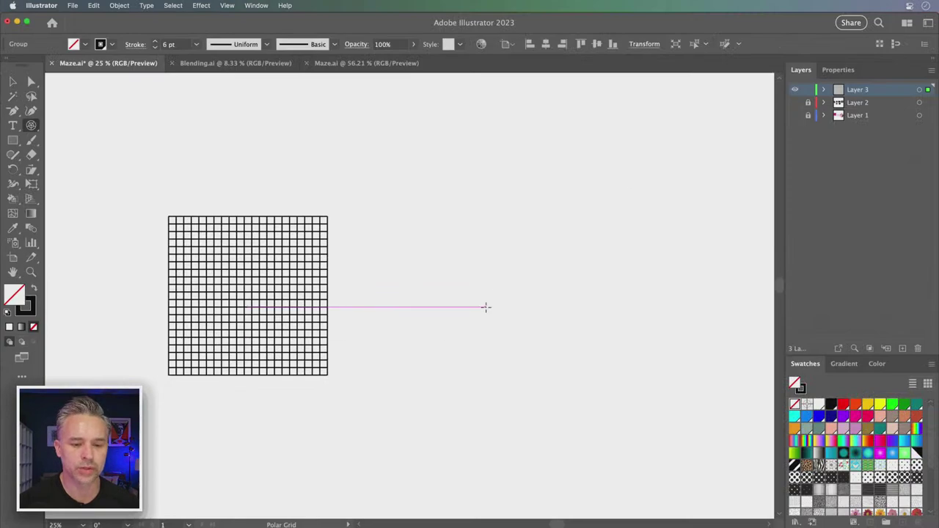
left_click_drag(437, 191, 656, 415)
key("Up")
key("Up")
key("Up")
key("Up")
key("Up")
key("Up")
key("Up")
key("Up")
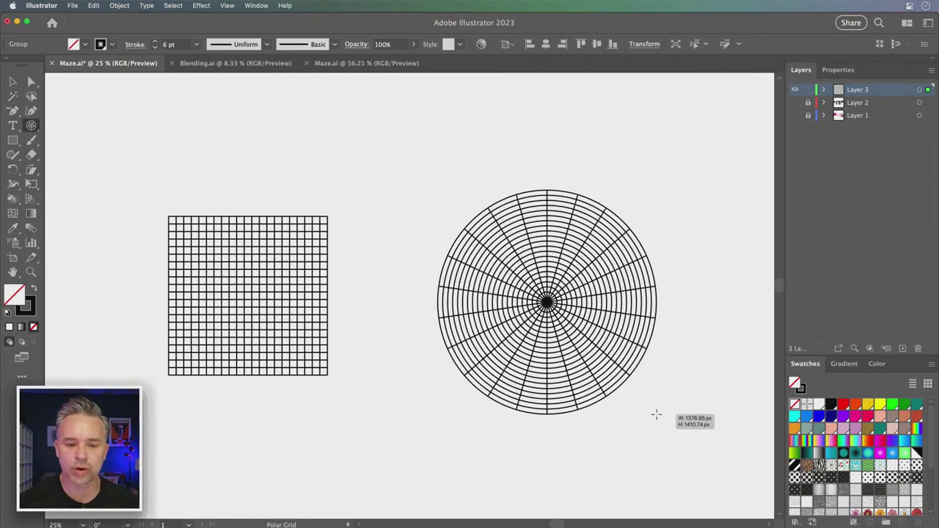
Step: Increase the number of radial dividers in the polar grid being drawn
key("Right")
key("Right")
key("Right")
key("Right")
key("Right")
key("Right")
key("Right")
key("Right")
key("Right")
key("Right")
key("Right")
key("Right")
key("Right")
key("Right")
key("Right")
key("Right")
Step: Stretch the polar grid to about 1574 by 1774 px and reduce its radial dividers
left_click_drag(656, 415, 688, 472)
key("Left")
key("Left")
key("Left")
key("Left")
key("Left")
key("Left")
key("Left")
key("Left")
key("Left")
key("Left")
key("Left")
key("Left")
key("Left")
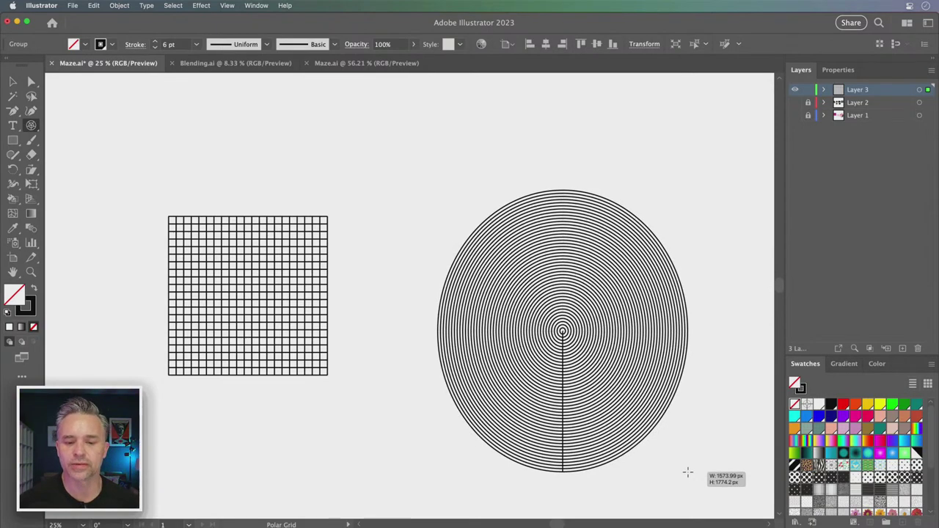
Step: Reduce the polar grid to 22 concentric dividers and finish it as a circle about 1830 px across
left_click_drag(688, 472, 566, 455)
key("Down")
key("Down")
key("Down")
key("Down")
key("Down")
key("Down")
key("Down")
key("Down")
key("Down")
key("Down")
key("Down")
key("Down")
key("Down")
key("Down")
key("Down")
key("Down")
key("Down")
key("Down")
key("Down")
key("Down")
left_click_drag(567, 454, 574, 480)
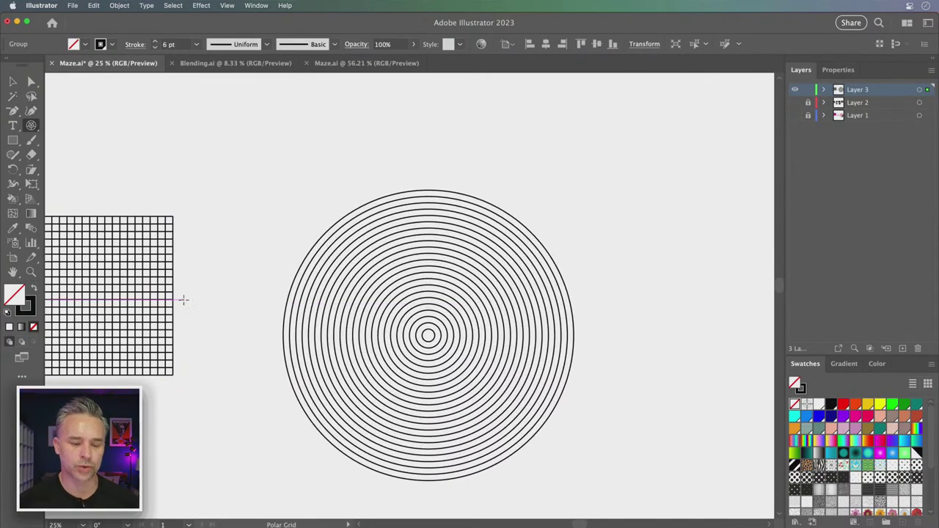
Step: Try drawing a rectangular grid with 20 vertical and no horizontal dividers in the empty space above the existing grids
key("super+equal")
left_click_drag(170, 256, 306, 256)
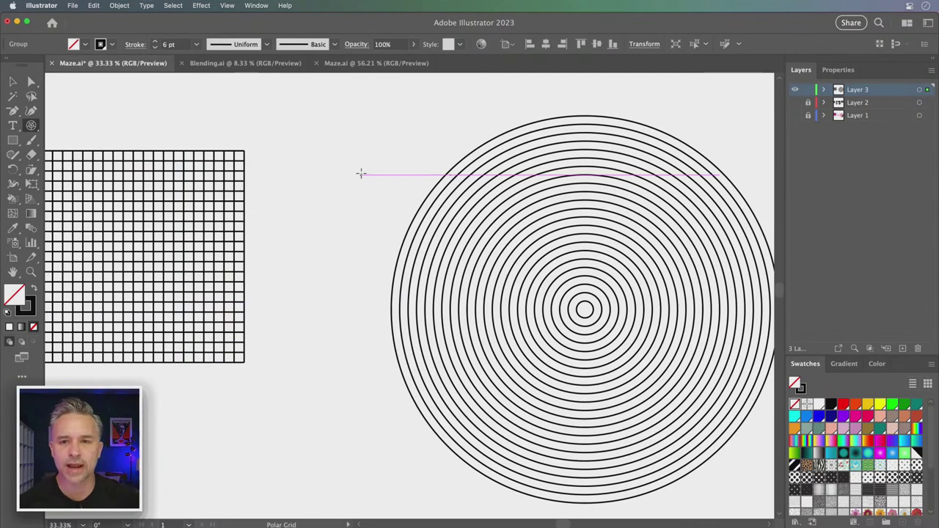
scroll(363, 180, "up", 5)
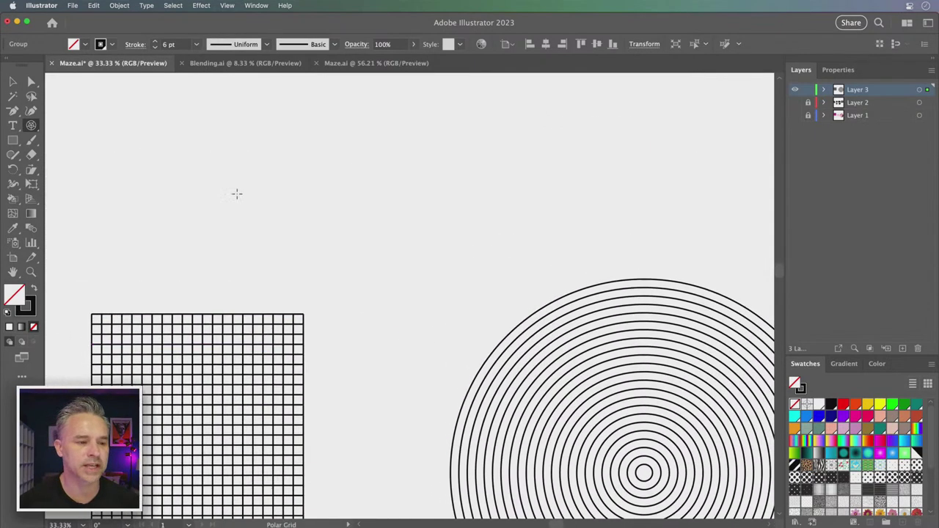
left_click_drag(31, 125, 104, 174)
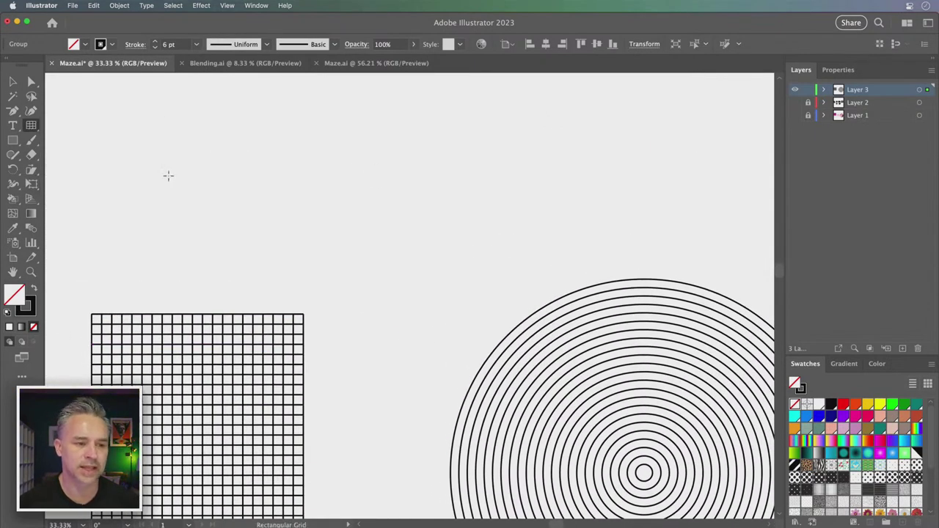
left_click_drag(277, 114, 533, 289)
key("Down")
key("Down")
key("Down")
key("Down")
key("Down")
key("Down")
key("Down")
key("Down")
key("Down")
key("Down")
key("Down")
key("Down")
key("Down")
key("Down")
key("Down")
key("Down")
key("Down")
key("Down")
key("Down")
key("Down")
key("super+z")
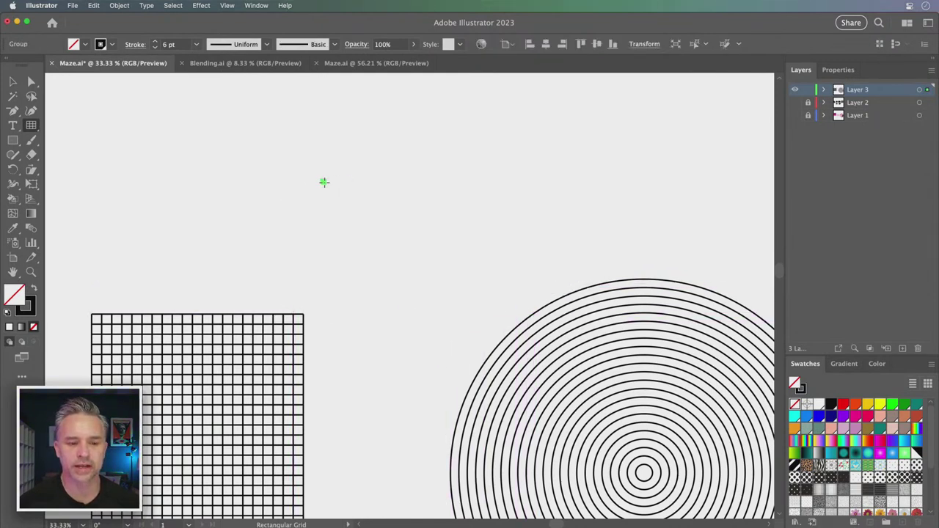
left_click(355, 186)
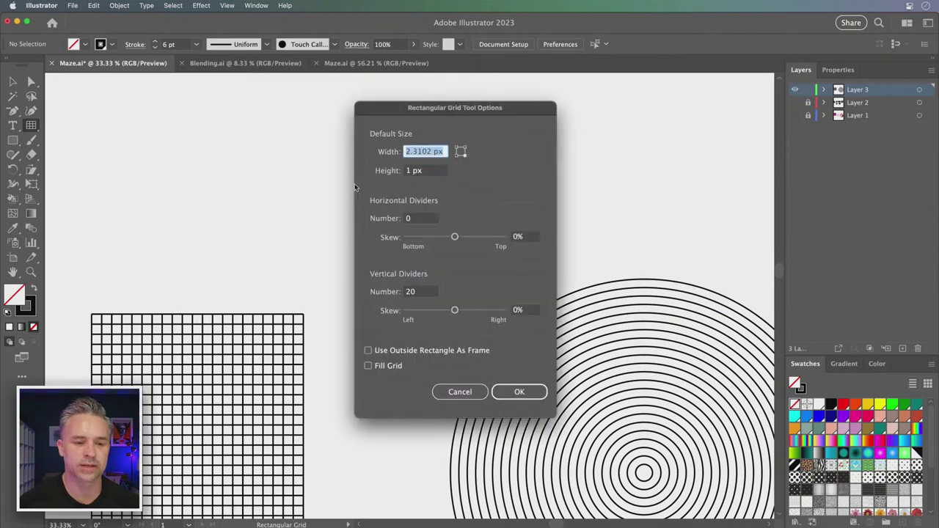
left_click(459, 392)
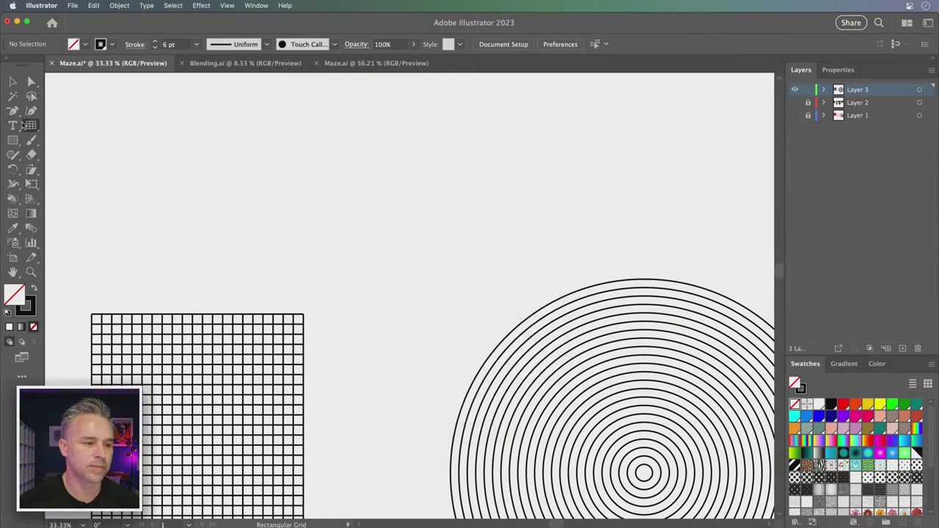
Step: Open the Polar Grid tool options and set the default width and height to 1000 px each
left_click_drag(32, 126, 80, 184)
left_click_drag(319, 279, 181, 128)
left_click(274, 212)
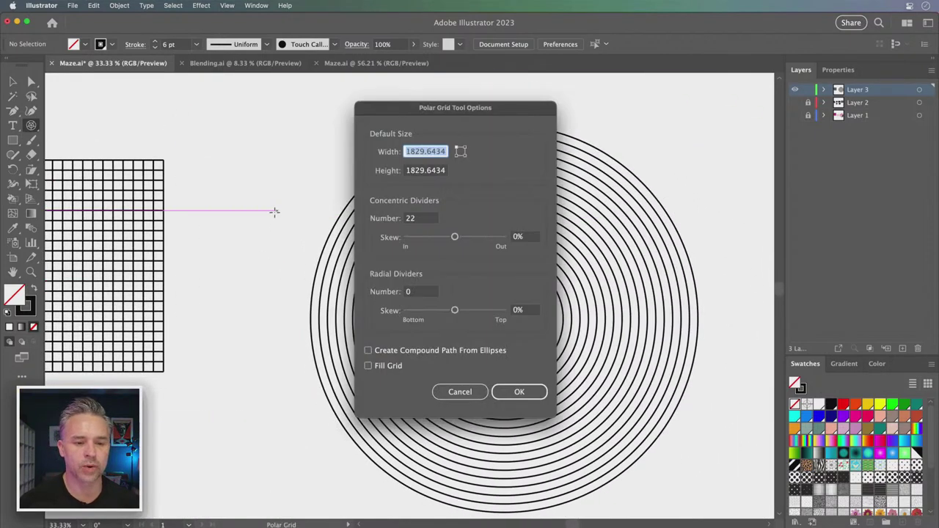
left_click_drag(408, 109, 436, 107)
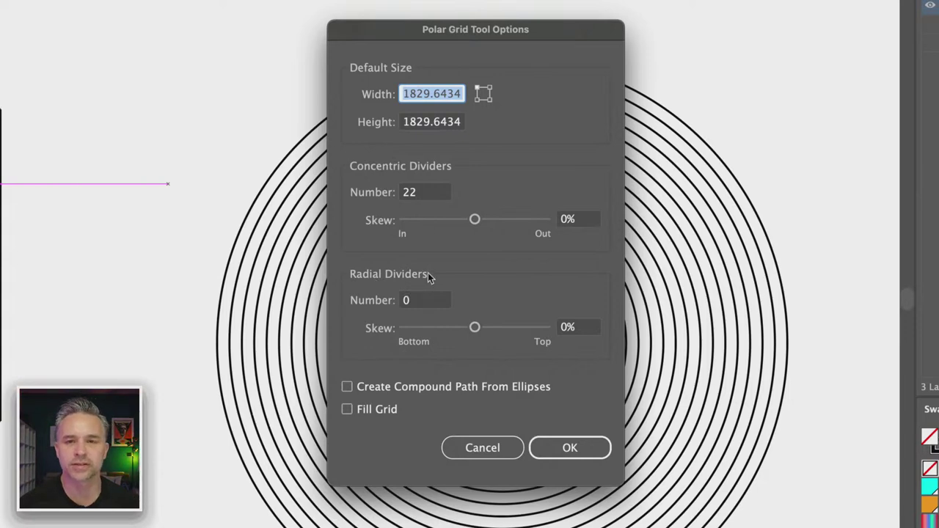
type("100")
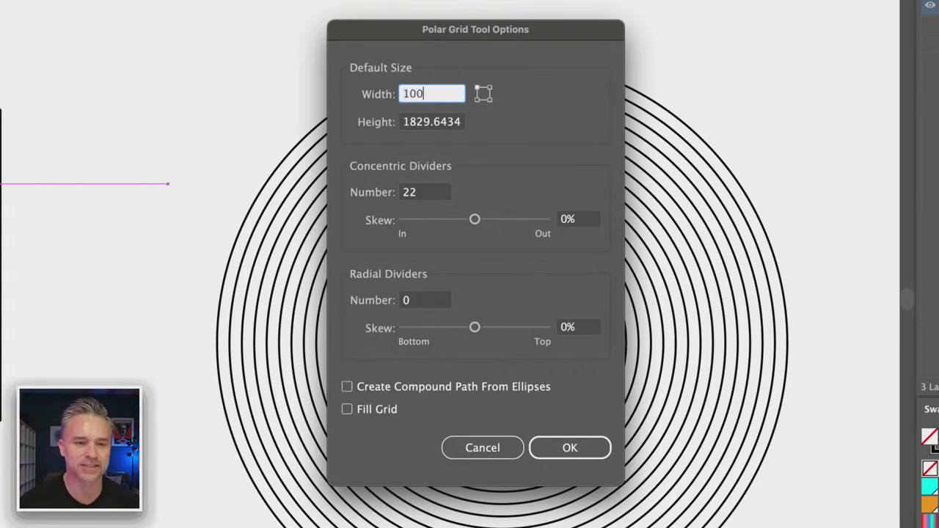
key("Tab")
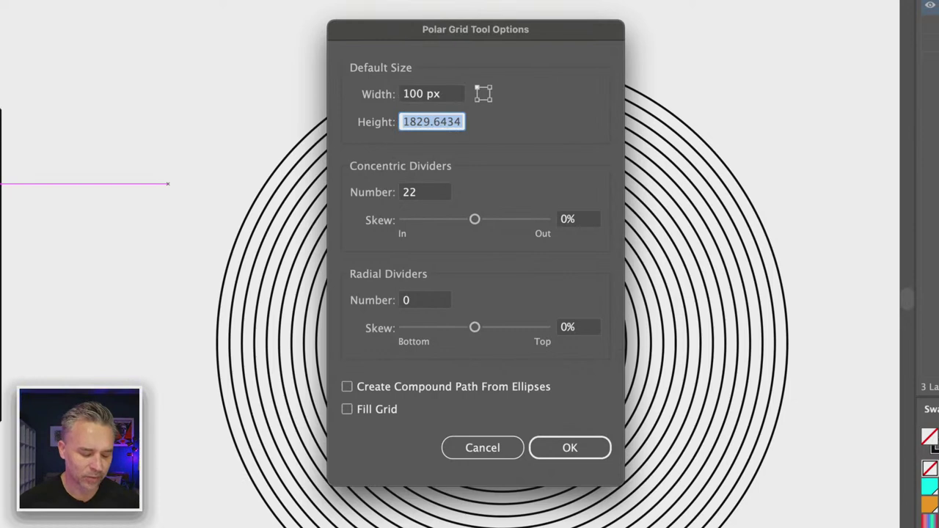
left_click(439, 94)
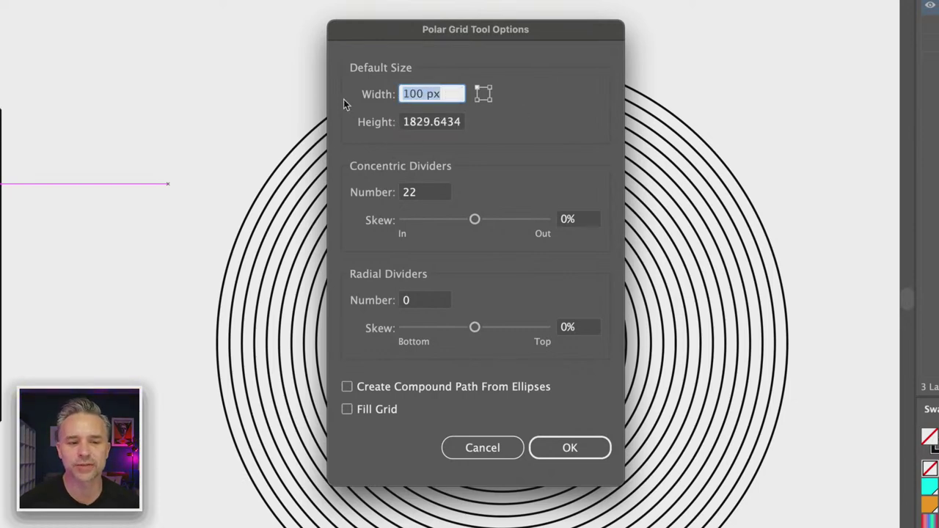
type("1000")
key("Tab")
type("1000")
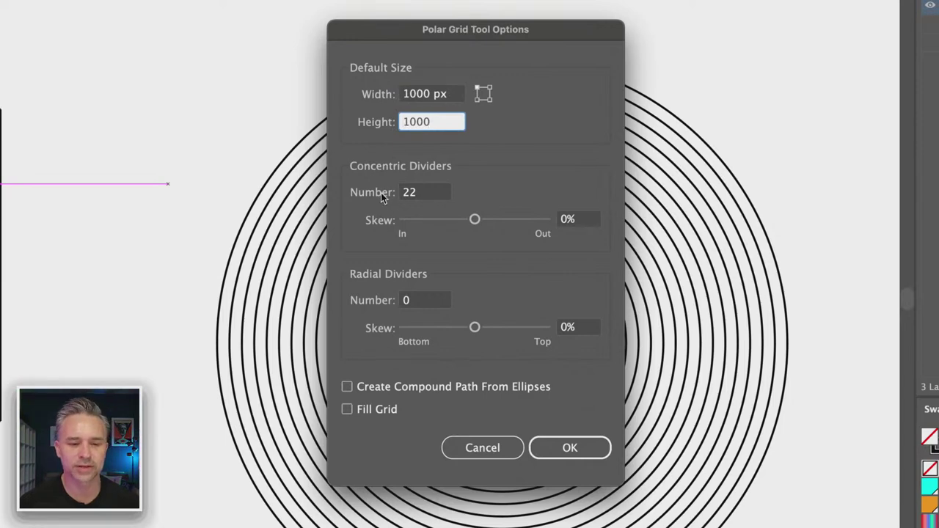
Step: Set both the concentric and the radial divider numbers to 20
double_click(430, 193)
type("20")
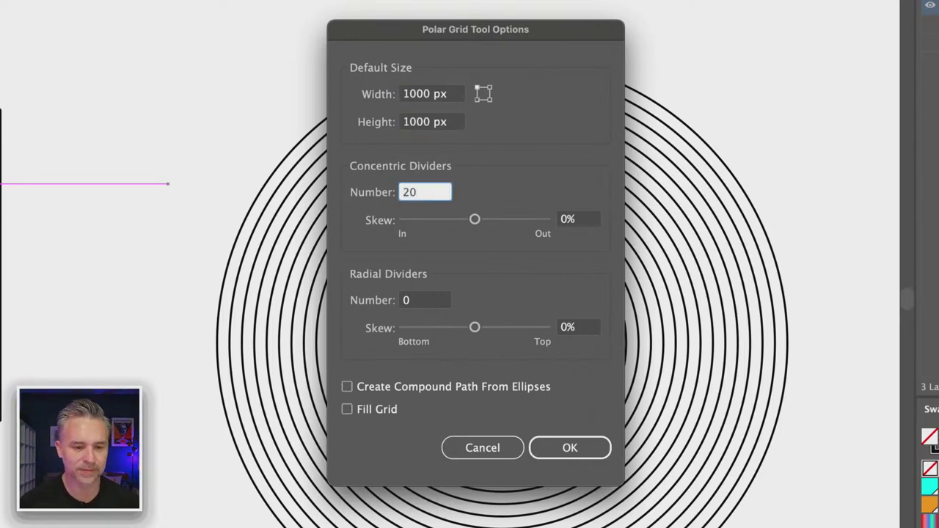
double_click(424, 301)
type("20")
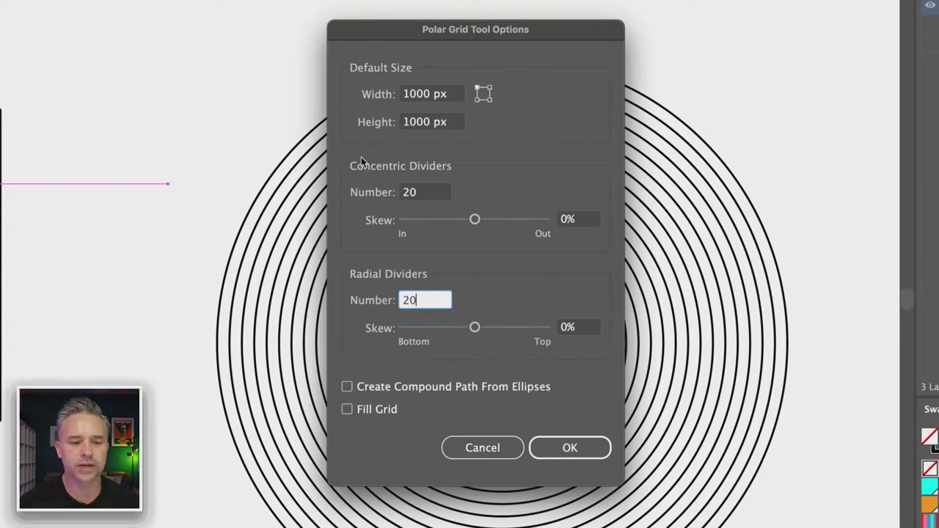
Step: Set the skew of the concentric dividers to 20%
left_click(476, 222)
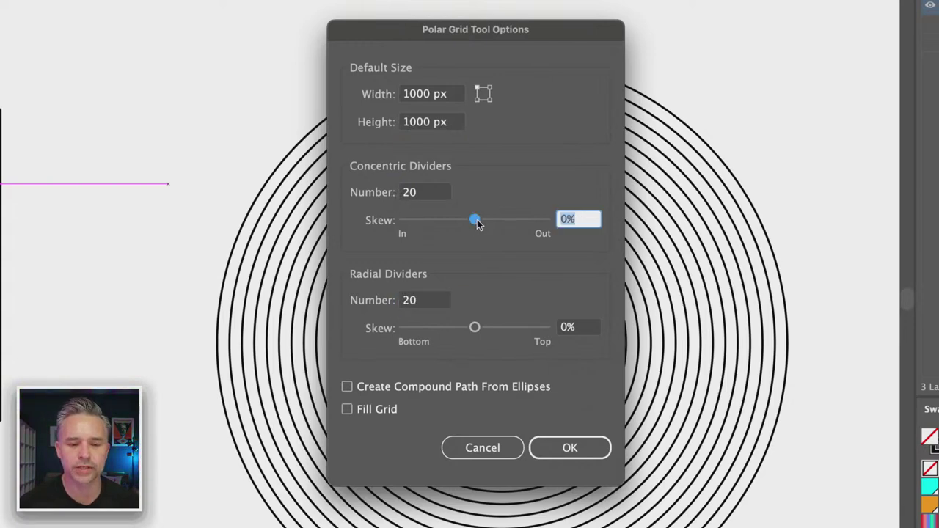
left_click_drag(475, 222, 484, 227)
left_click_drag(585, 220, 545, 217)
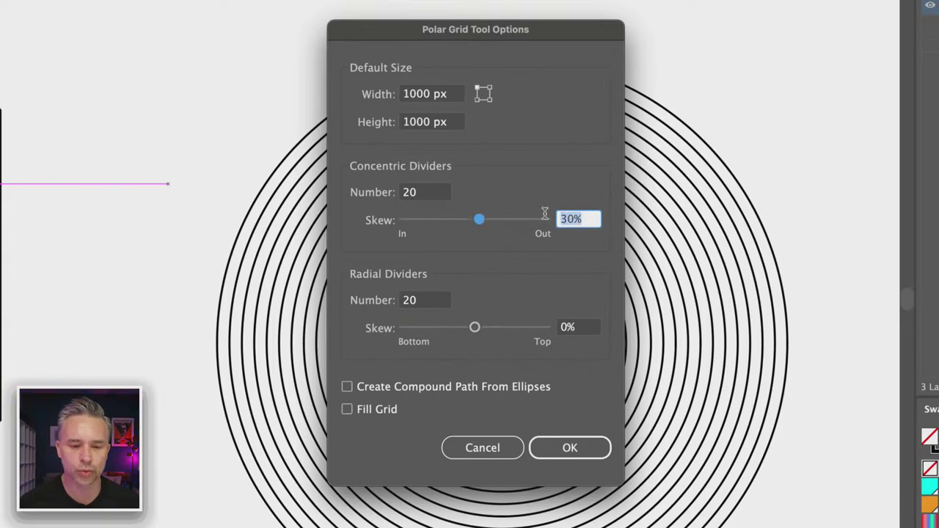
type("20")
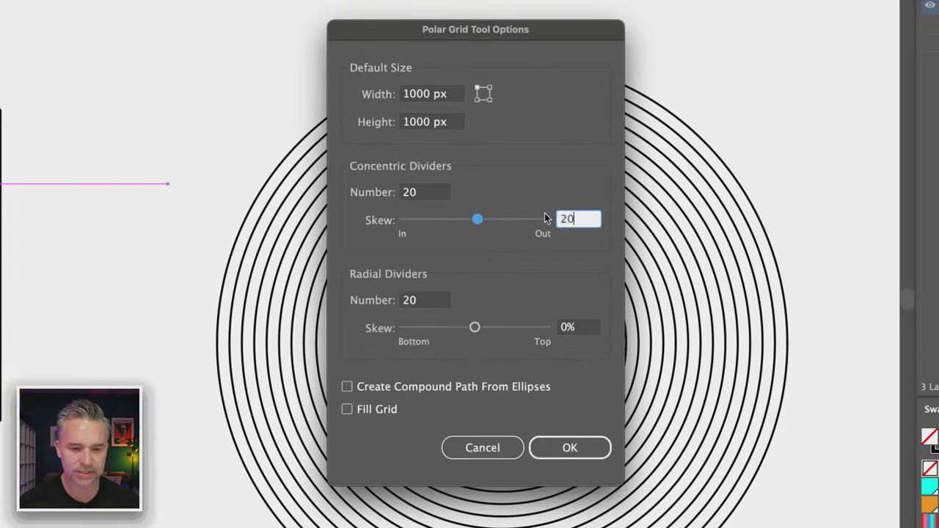
Step: Set both the concentric and the radial divider numbers to 40
left_click(414, 196)
type("40")
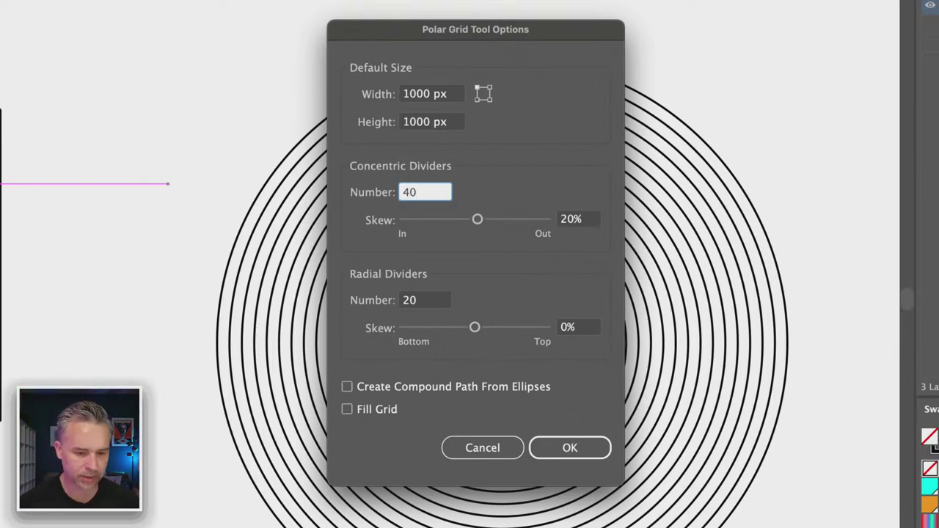
key("Tab")
key("Tab")
type("40")
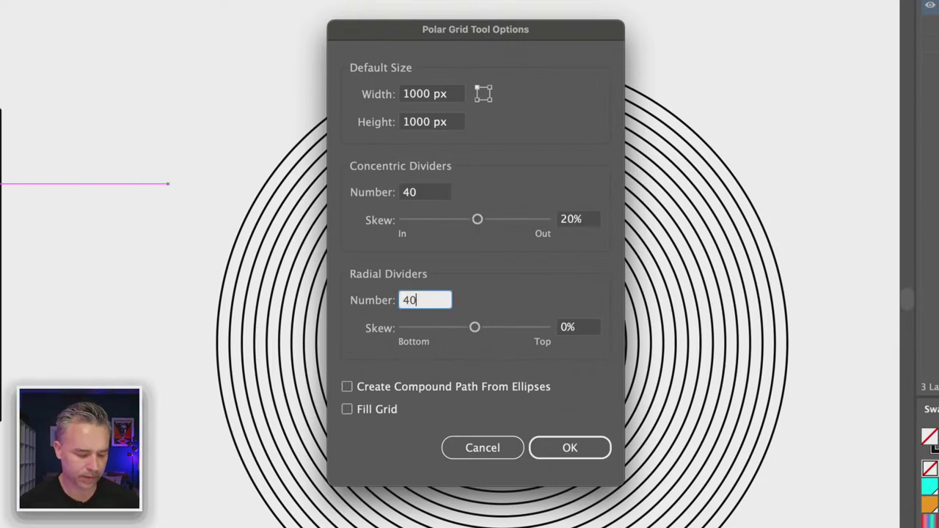
key("Tab")
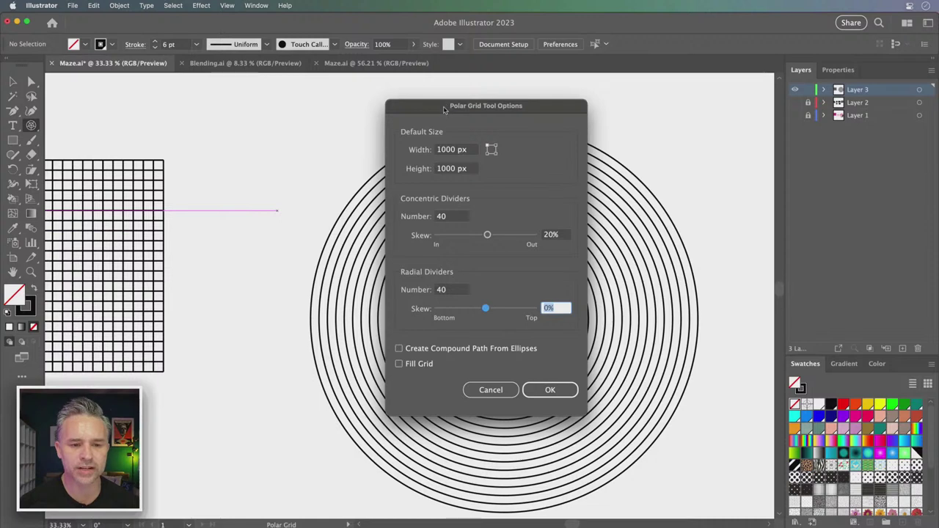
Step: Set the radial dividers' skew to -84% and create the polar grid
left_click_drag(400, 78, 362, 72)
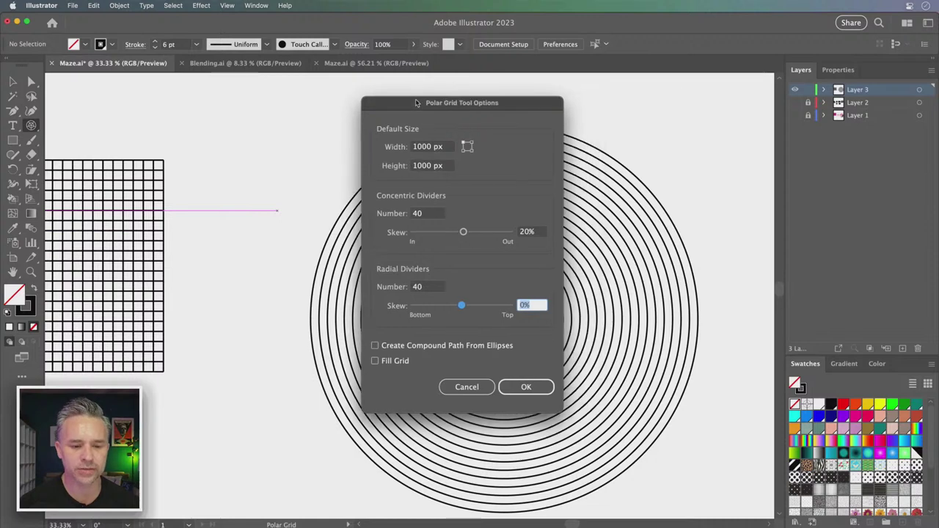
left_click_drag(442, 308, 453, 309)
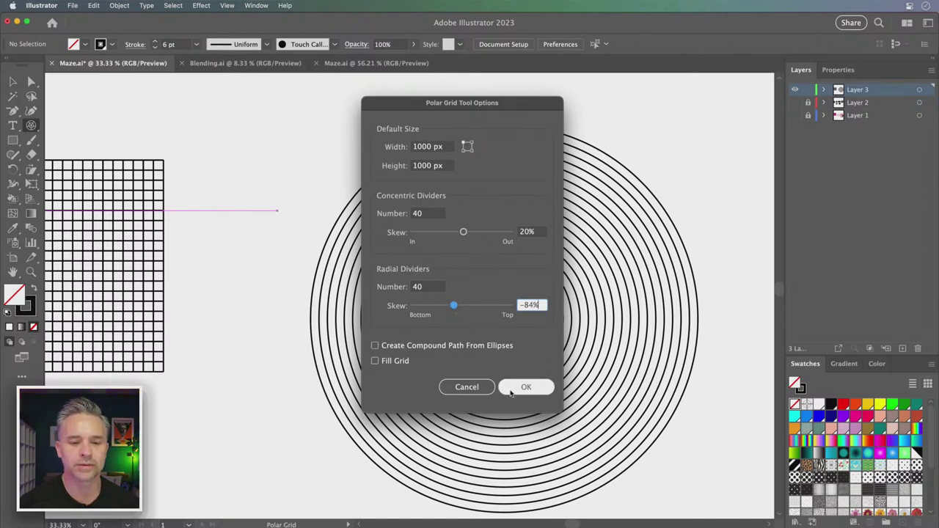
left_click(512, 387)
Step: Delete the large set of concentric circles and the unevenly skewed polar grid, leaving only the square grid
left_click(13, 82)
left_click(450, 168)
key("Delete")
left_click(357, 231)
left_click_drag(357, 231, 456, 178)
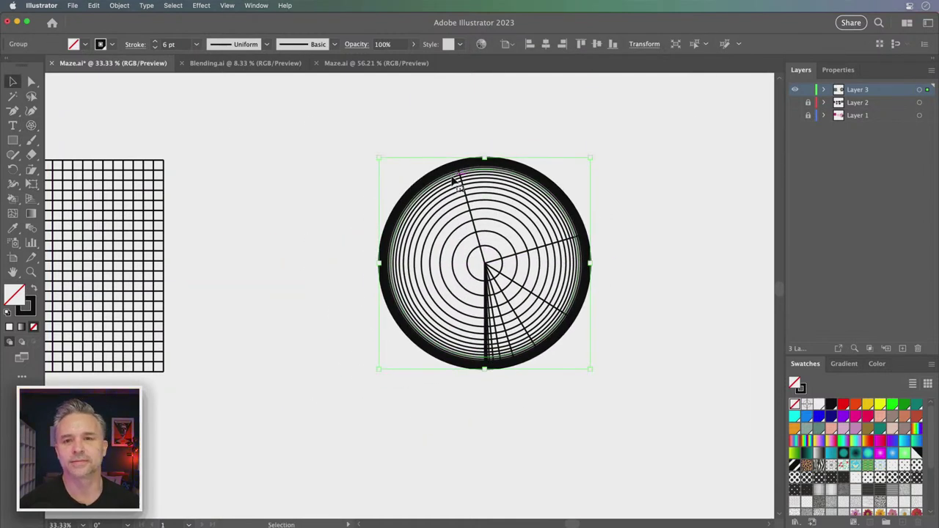
key("Delete")
Step: Create a new polar grid with the radial skew set to 0% and move it up and closer to the square grid
left_click(31, 126)
left_click(512, 241)
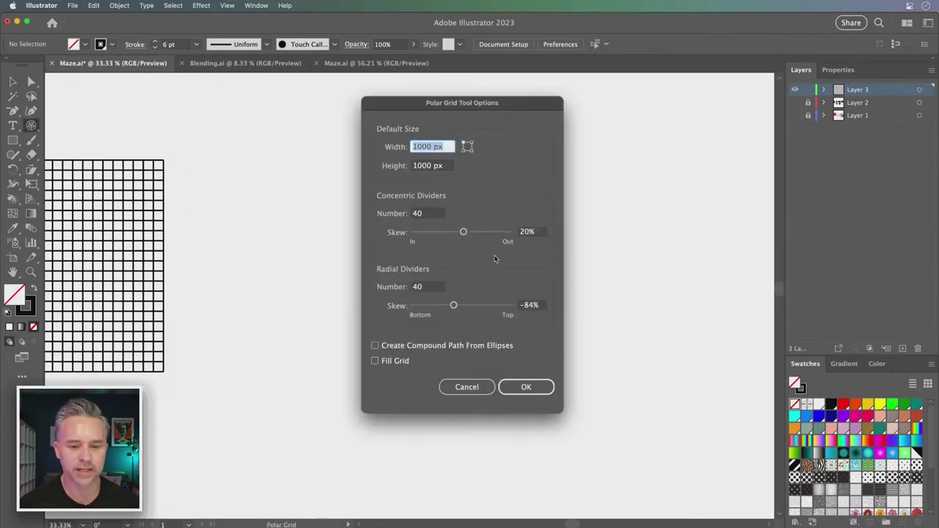
left_click(543, 307)
type("0")
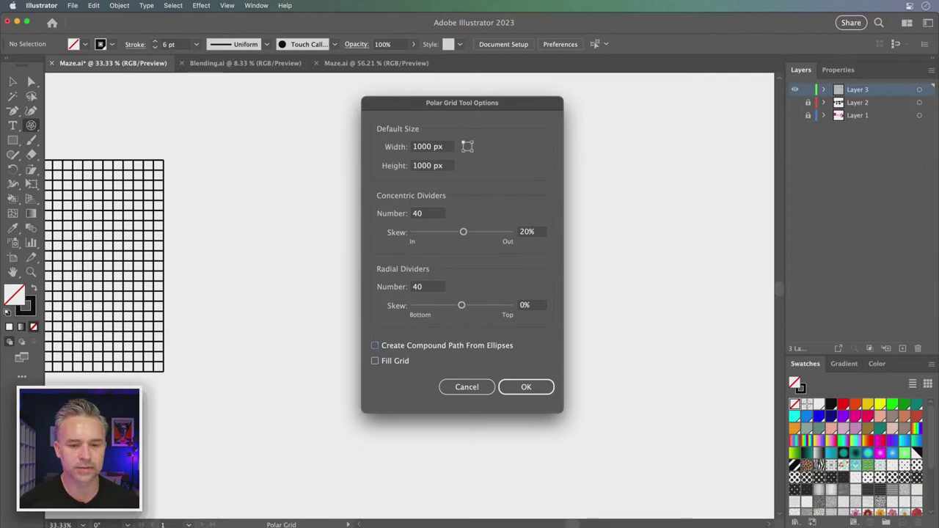
left_click(526, 387)
key("v")
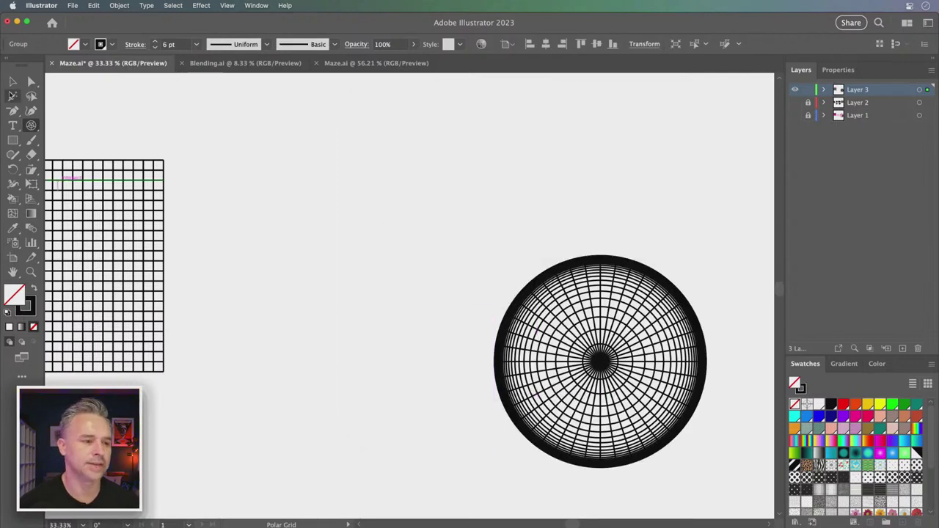
key("super+a")
left_click_drag(534, 276, 343, 173)
Step: Delete the polar grid with the crowded outer rings
key("a")
key("super+equal")
key("v")
key("super+equal")
key("super+equal")
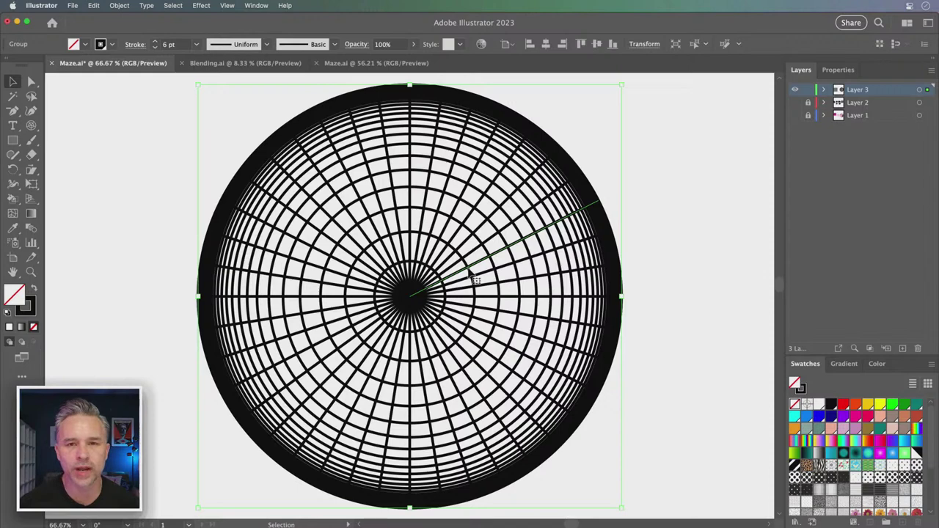
key("super+minus")
key("super+minus")
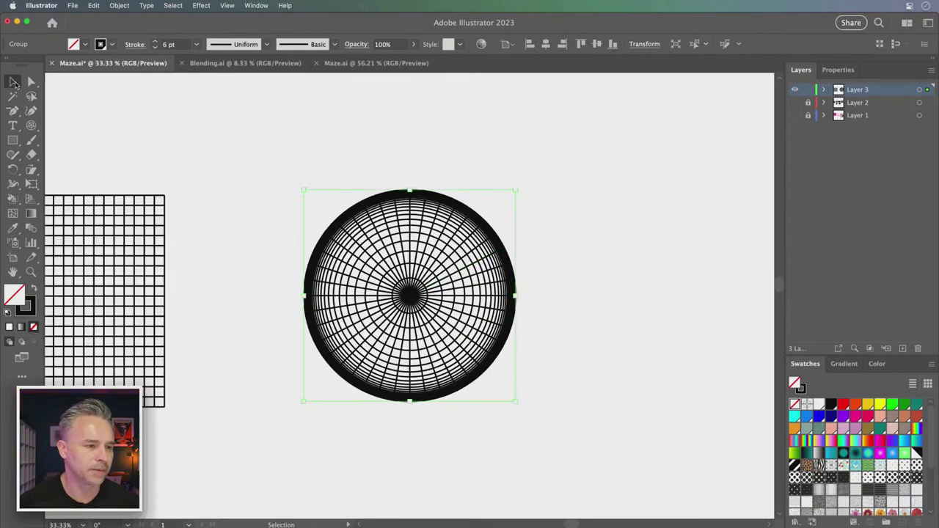
scroll(344, 142, "left", 5)
key("Delete")
Step: Create a new polar grid with the concentric dividers' skew set to 0%
left_click(31, 125)
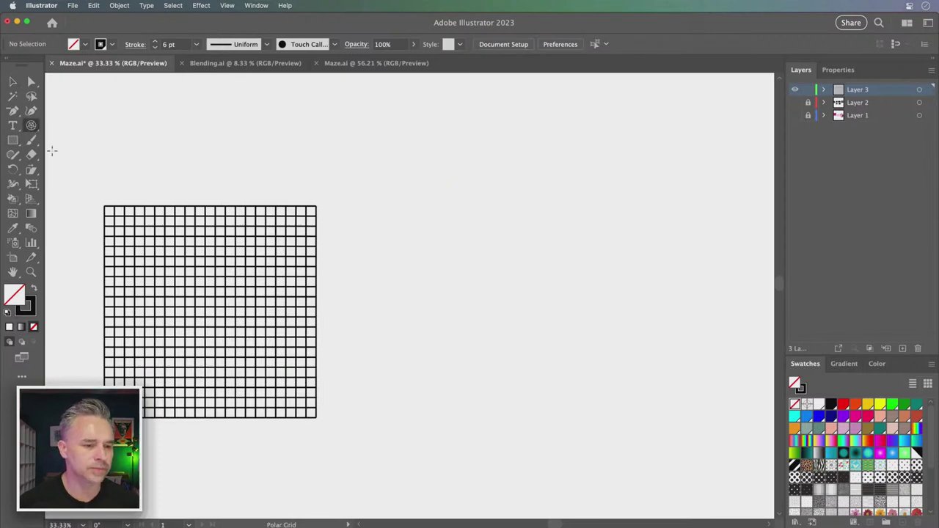
left_click(519, 292)
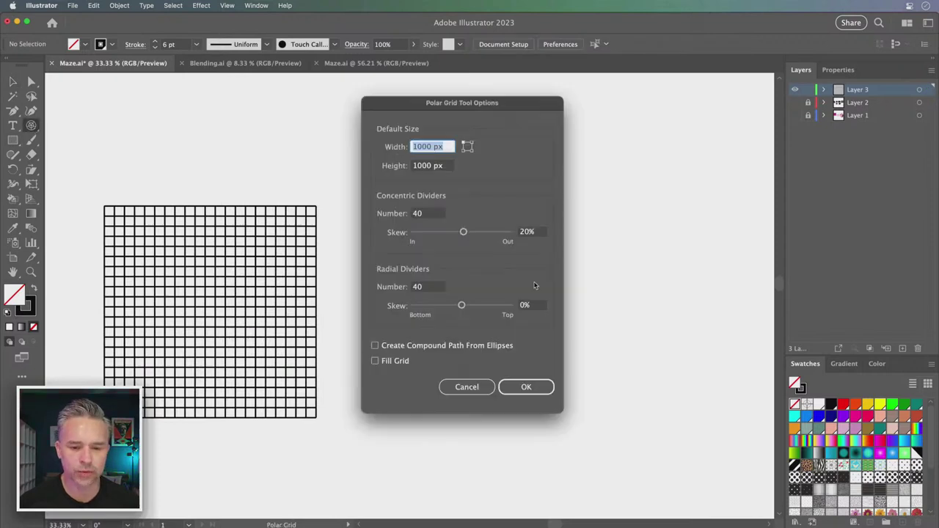
left_click(522, 233)
key("Return")
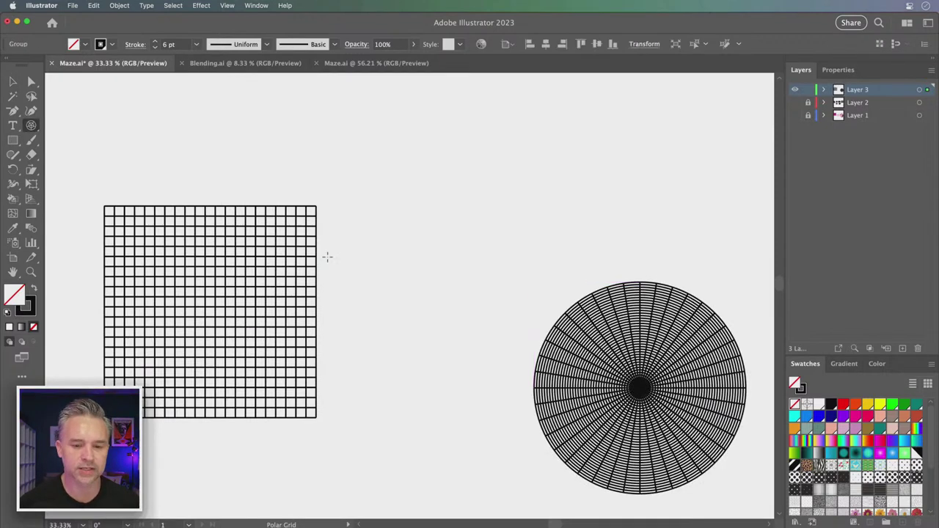
Step: Replace the dense polar grid with a new one that has 20 concentric dividers and 20 radial dividers
key("Delete")
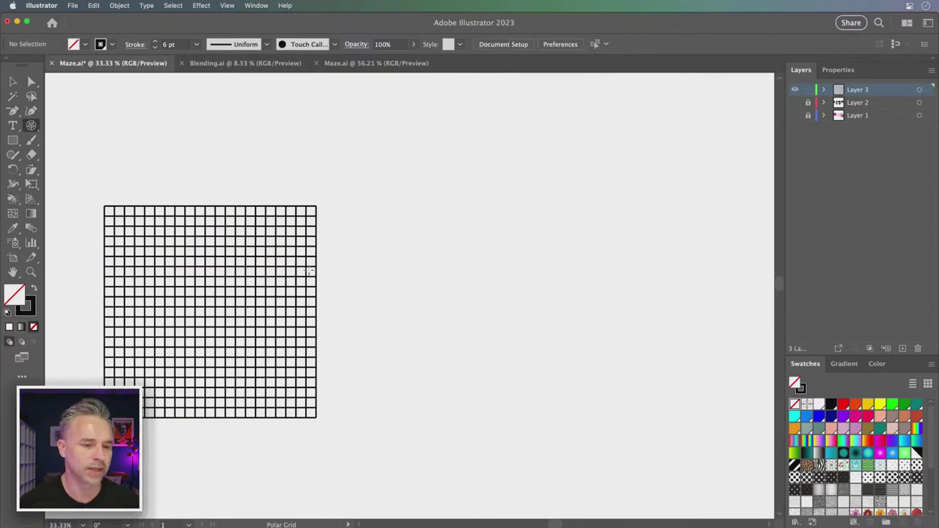
left_click(468, 311)
double_click(418, 214)
type("20")
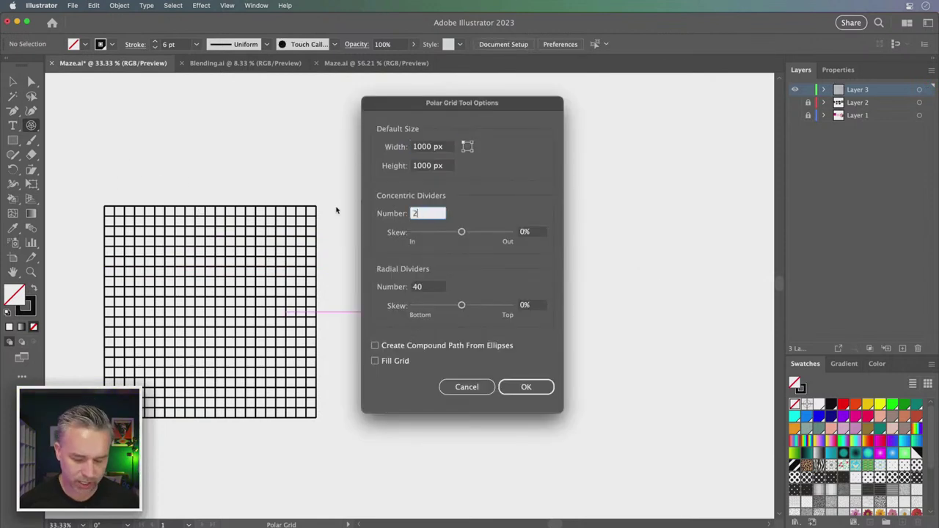
key("Tab")
key("Tab")
type("20")
key("Return")
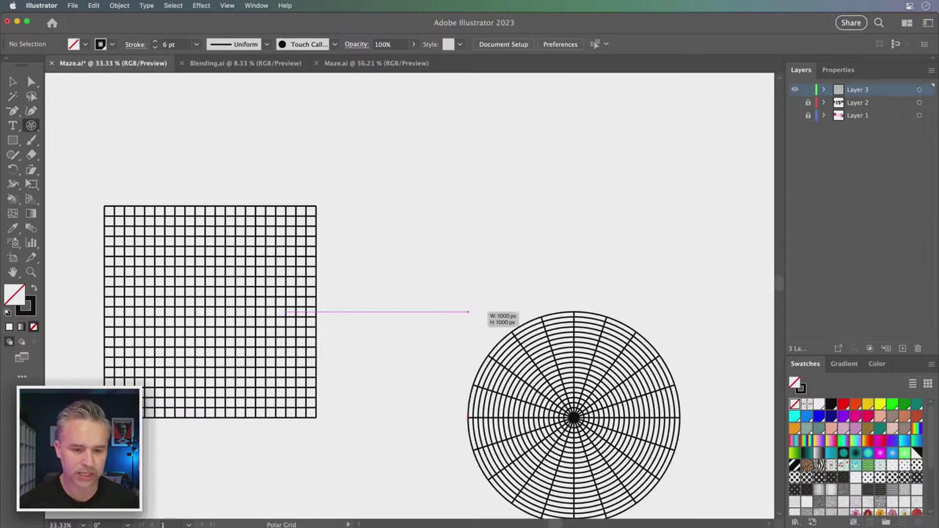
Step: Move the new polar grid up and closer to the square grid
left_click(12, 80)
left_click_drag(539, 431, 461, 331)
scroll(360, 210, "left", 5)
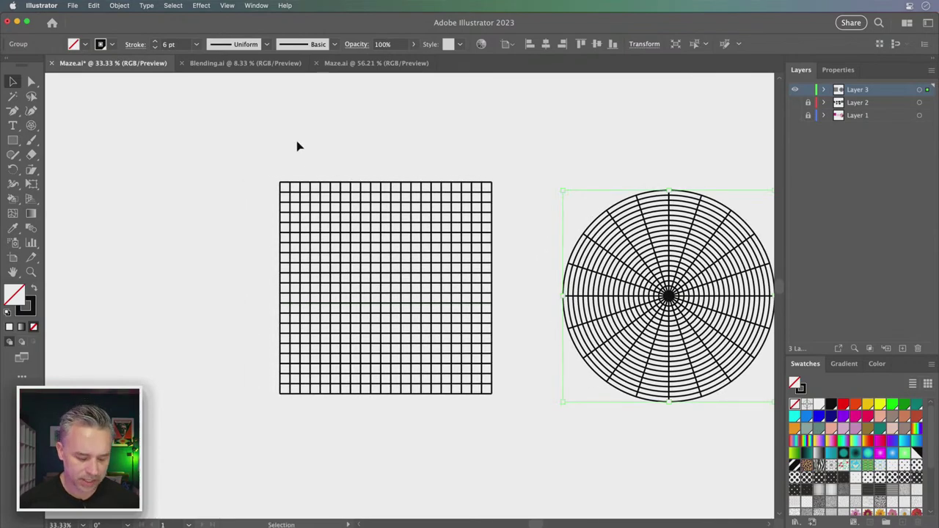
Step: Select the square grid and switch to the Warp tool
key("super+equal")
key("super+equal")
scroll(297, 145, "left", 10)
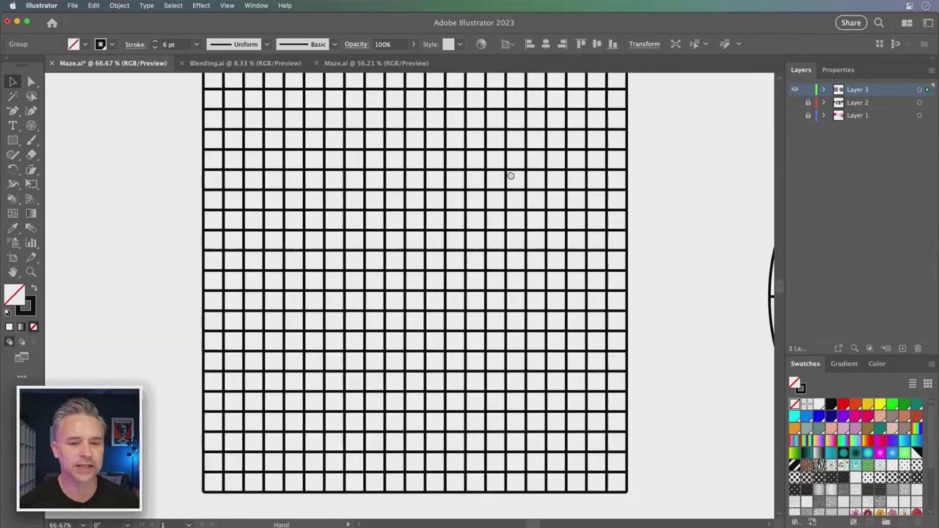
scroll(515, 197, "down", 2)
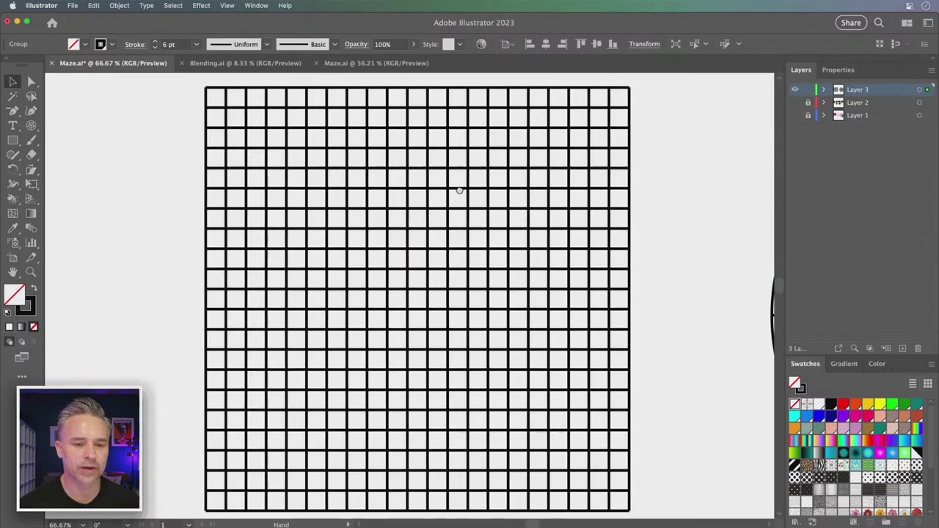
left_click(409, 166)
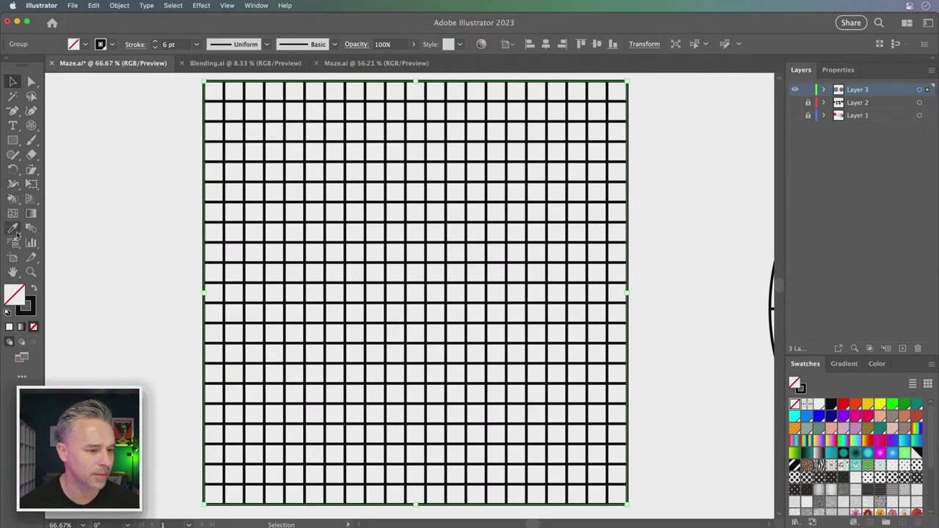
left_click(13, 185)
left_click(53, 199)
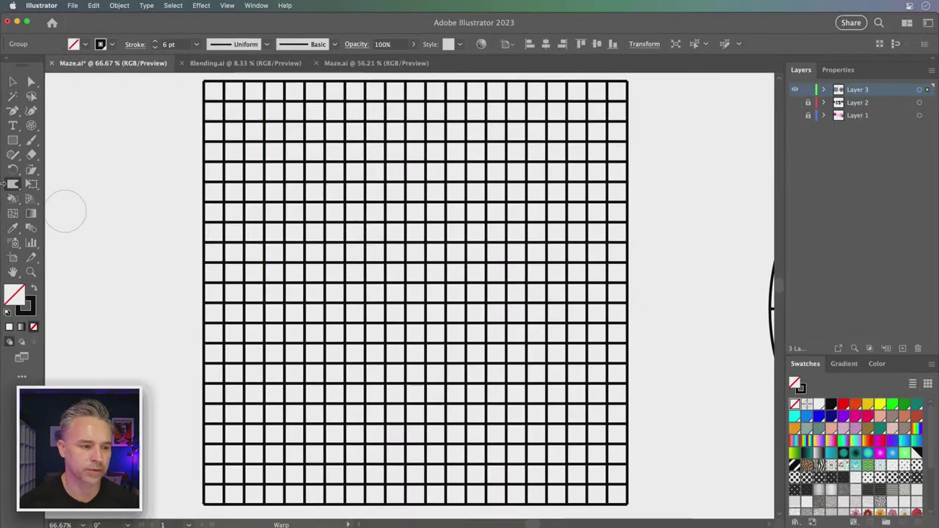
left_click_drag(10, 184, 48, 198)
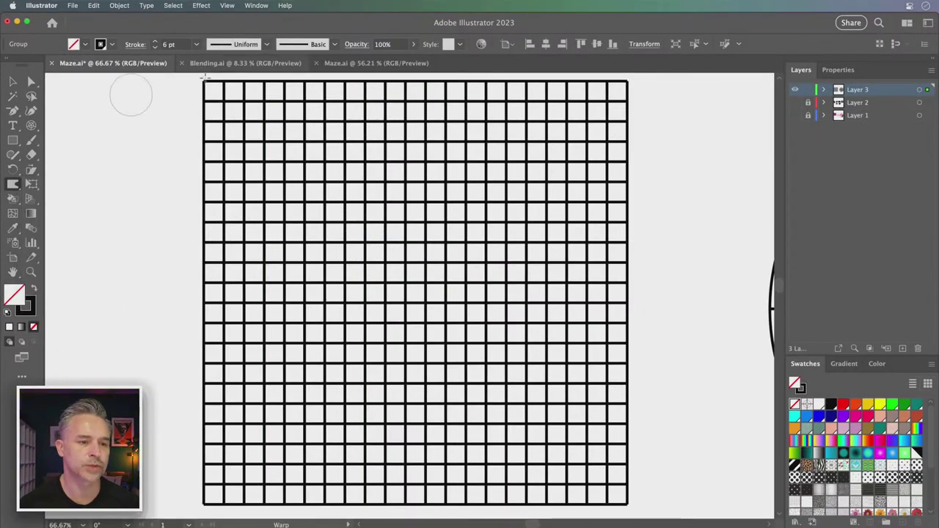
Step: Try a diagonal warp stroke with the small brush toward the square grid's upper-left corner, and undo it
left_click_drag(359, 236, 221, 102)
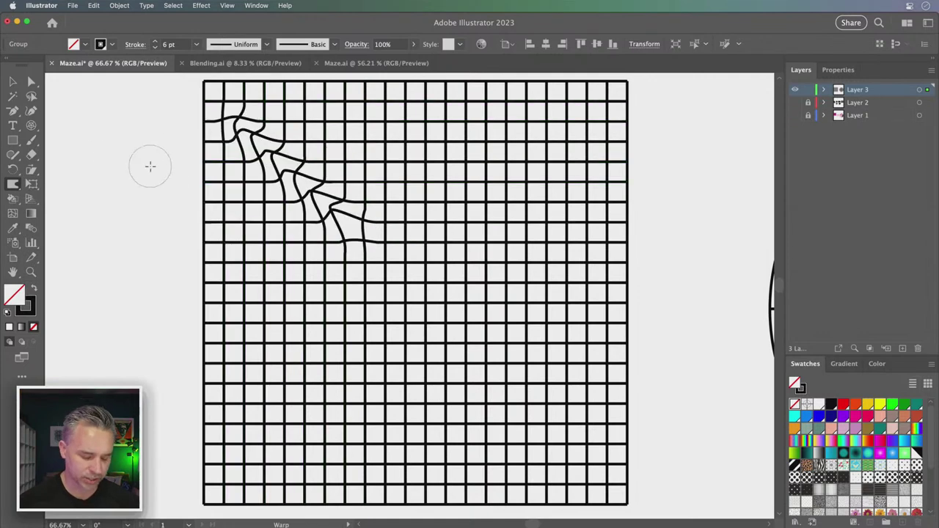
key("super+z")
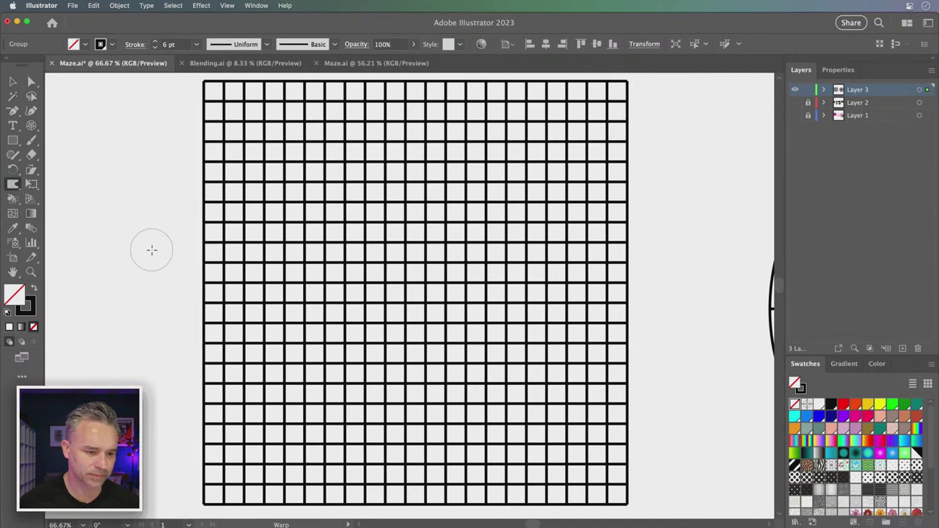
Step: Enlarge the Warp brush and push the square grid's lines into waves across its interior and top edge
mouse_move(147, 251)
left_mouse_down()
mouse_move(147, 234)
mouse_move(164, 212)
mouse_move(178, 215)
mouse_move(166, 220)
mouse_move(182, 201)
left_mouse_up()
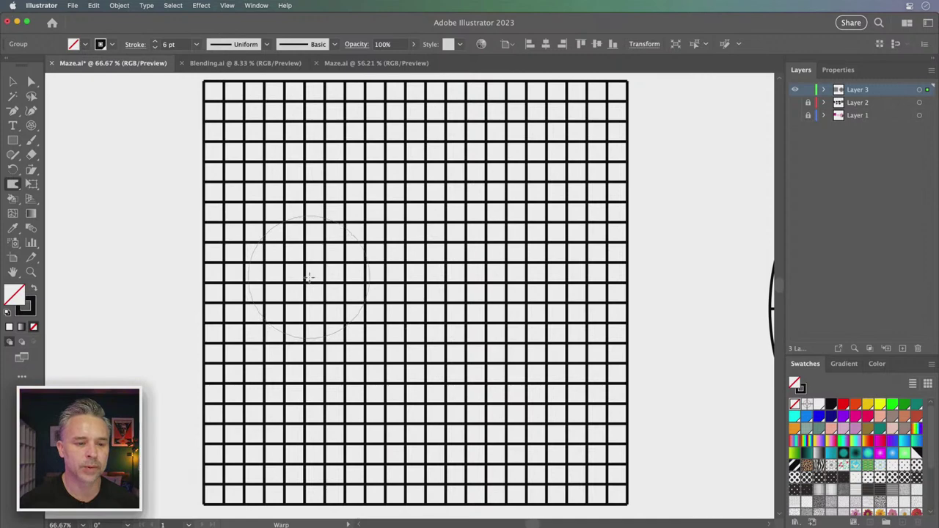
left_click_drag(345, 297, 345, 198)
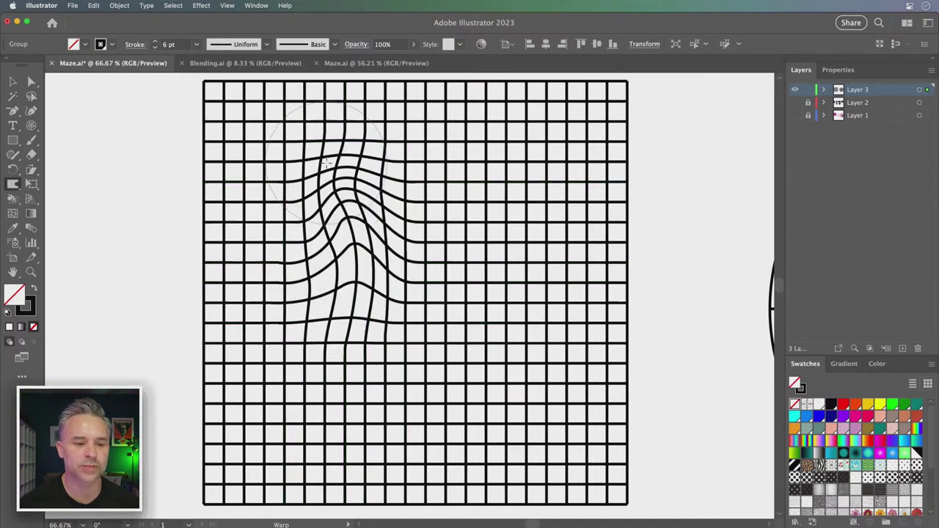
mouse_move(526, 294)
left_mouse_down()
mouse_move(503, 232)
mouse_move(474, 224)
left_mouse_up()
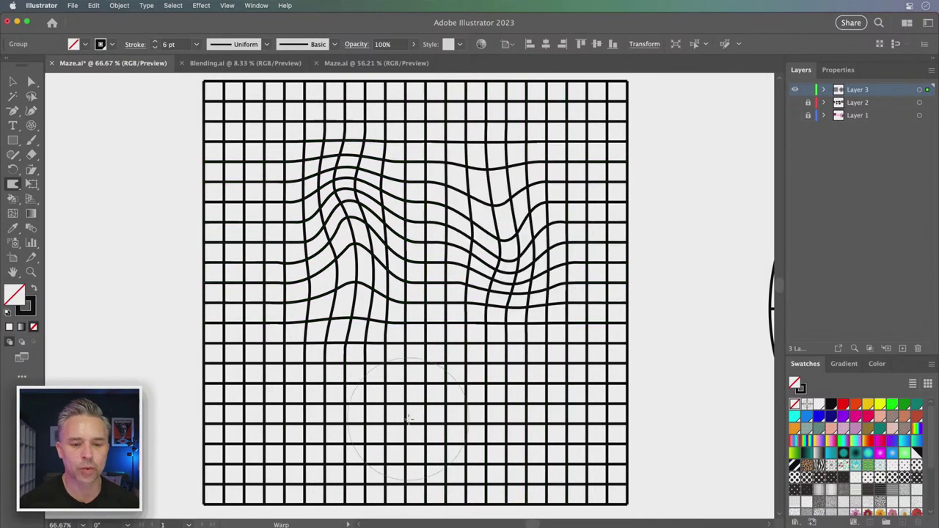
left_click_drag(435, 379, 396, 422)
left_click_drag(518, 407, 552, 455)
left_click_drag(294, 143, 292, 134)
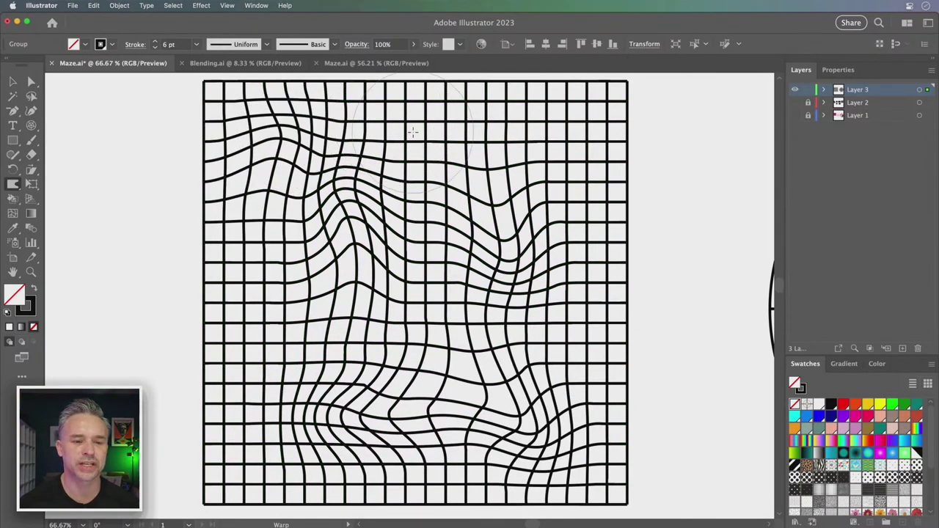
left_click_drag(412, 143, 415, 204)
Step: Warp the square grid's side edges and the upper-right area so the outline also becomes wavy
scroll(474, 299, "down", 5)
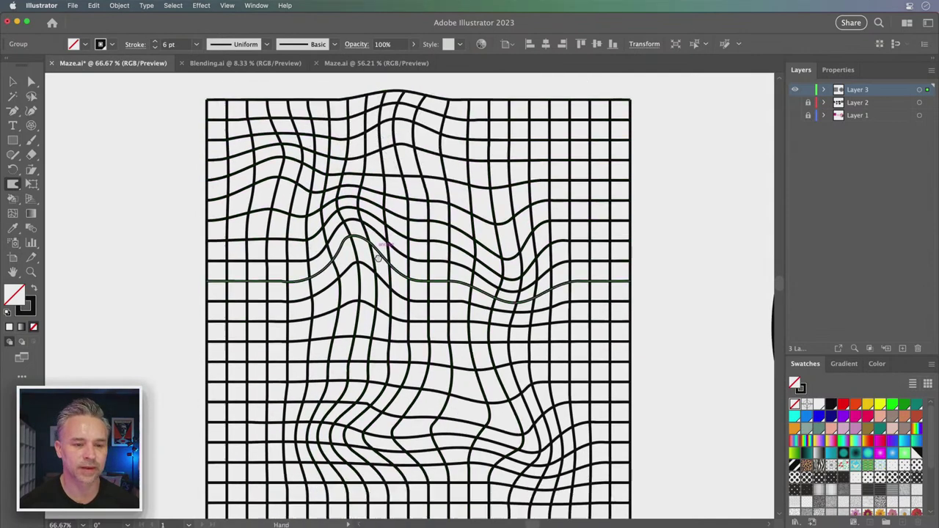
mouse_move(474, 299)
left_mouse_down()
mouse_move(591, 311)
mouse_move(625, 326)
left_mouse_up()
mouse_move(185, 293)
left_mouse_down()
mouse_move(248, 298)
mouse_move(157, 315)
left_mouse_up()
scroll(157, 315, "up", 3)
left_click_drag(576, 265, 629, 273)
left_click_drag(506, 220, 484, 140)
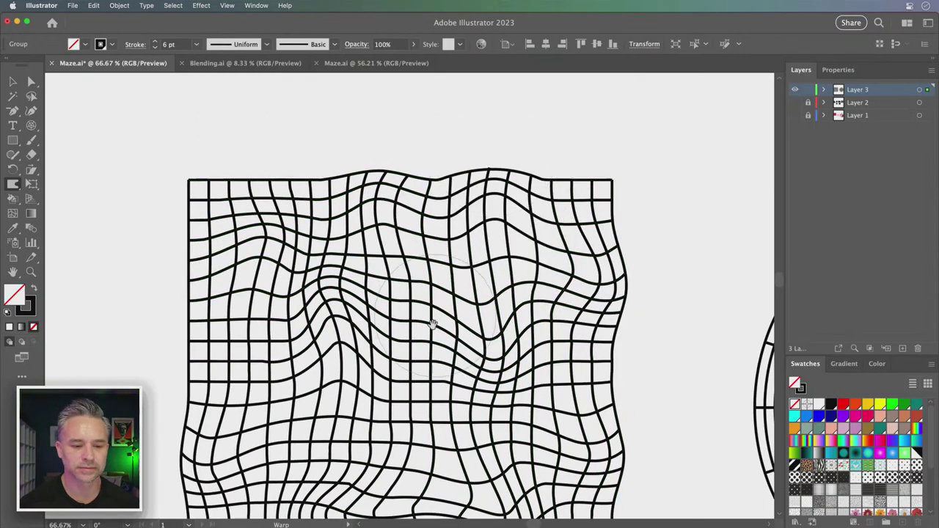
scroll(409, 295, "down", 3)
left_click_drag(409, 296, 415, 277)
left_click(11, 82)
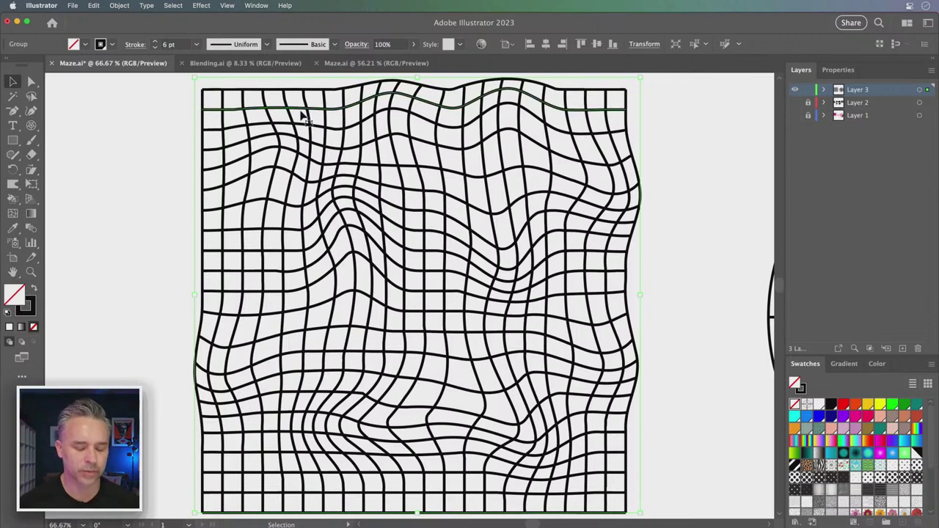
left_click(303, 118)
right_click(313, 151)
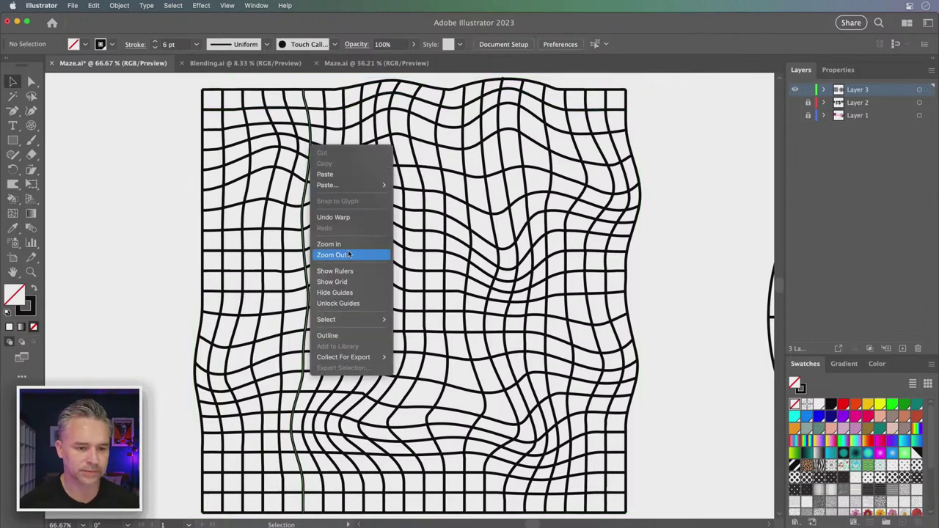
left_click(279, 93)
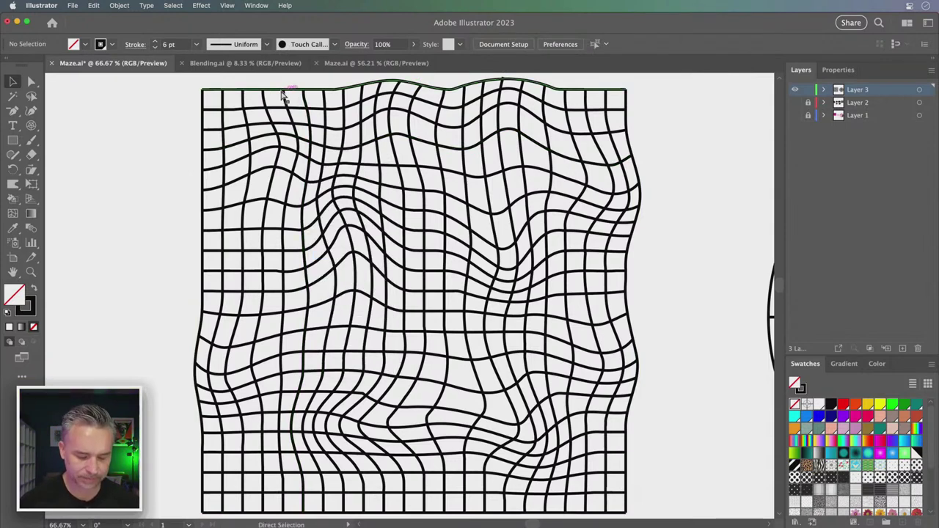
key("super+y")
key("super+y")
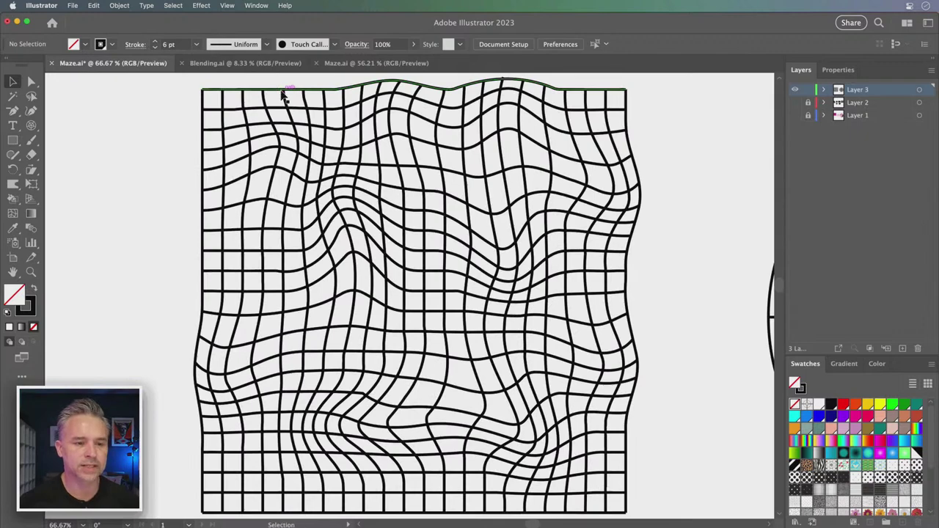
Step: Try to move part of the warped grid with the Direct Selection tool, and undo the move
left_click(292, 110)
left_click(31, 81)
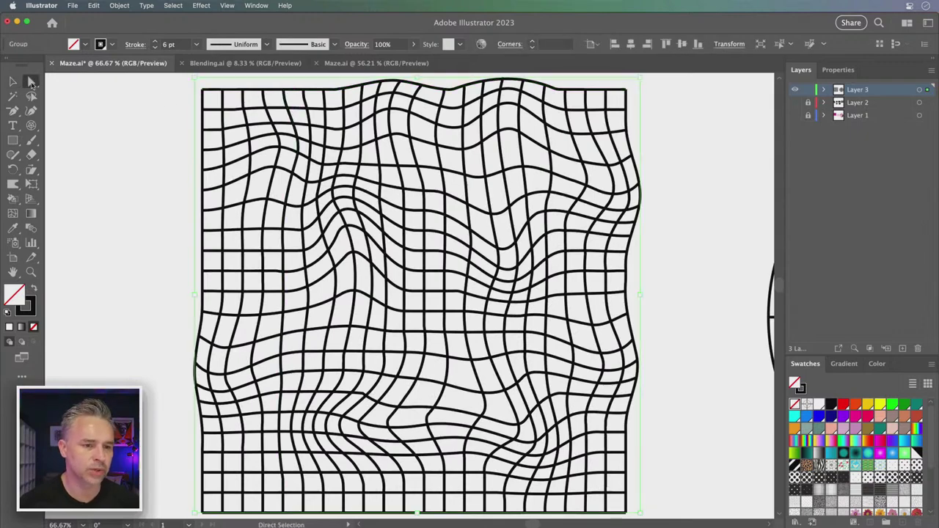
key("super+z")
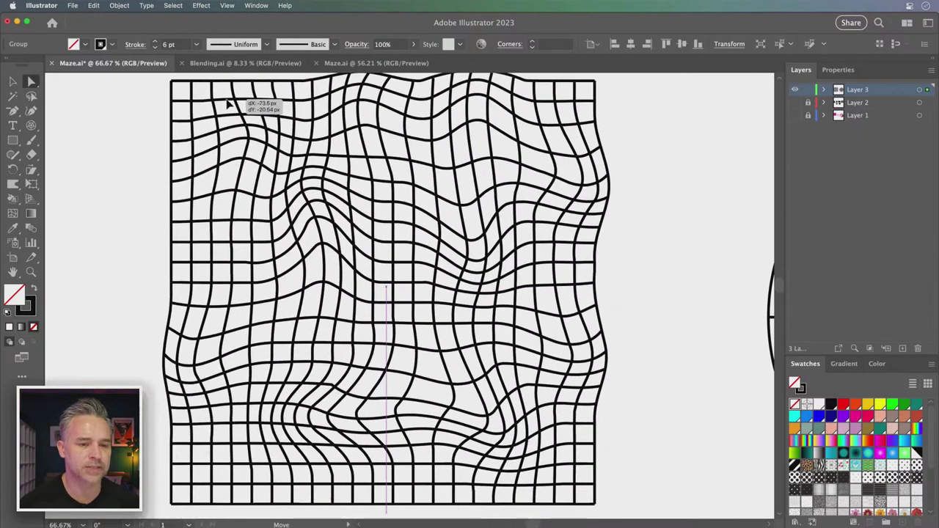
key("super+shift+z")
Step: Ungroup the warped grid into separate lines and clear the selection
key("v")
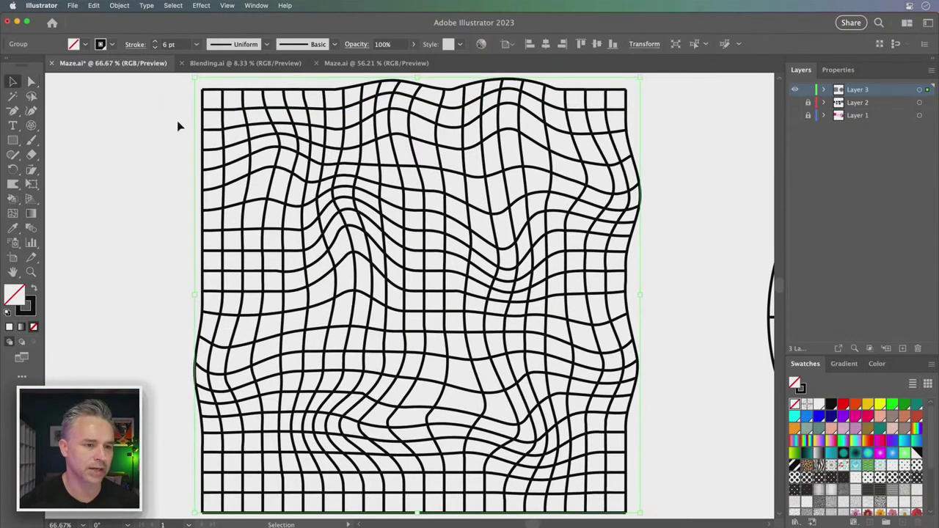
right_click(224, 119)
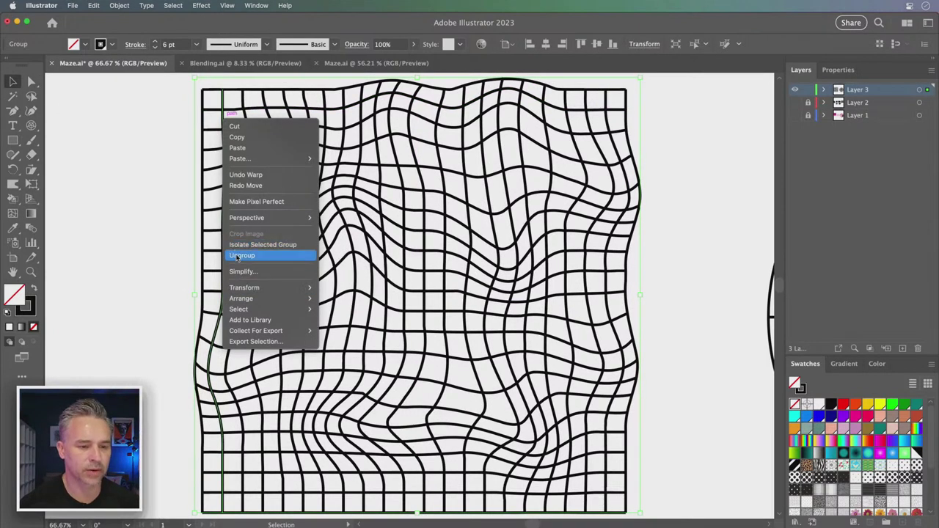
left_click(241, 256)
left_click(50, 140)
Step: Try moving and removing one horizontal line near the top of the ungrouped grid, and undo the changes
left_click(243, 147)
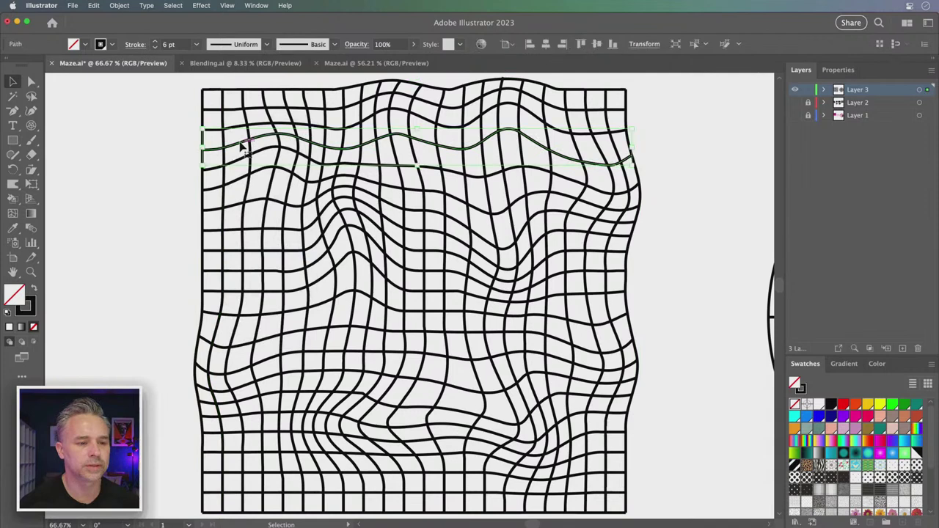
mouse_move(244, 149)
left_mouse_down()
mouse_move(56, 237)
mouse_move(90, 254)
mouse_move(235, 166)
mouse_move(223, 145)
mouse_move(235, 148)
left_mouse_up()
left_click(234, 153)
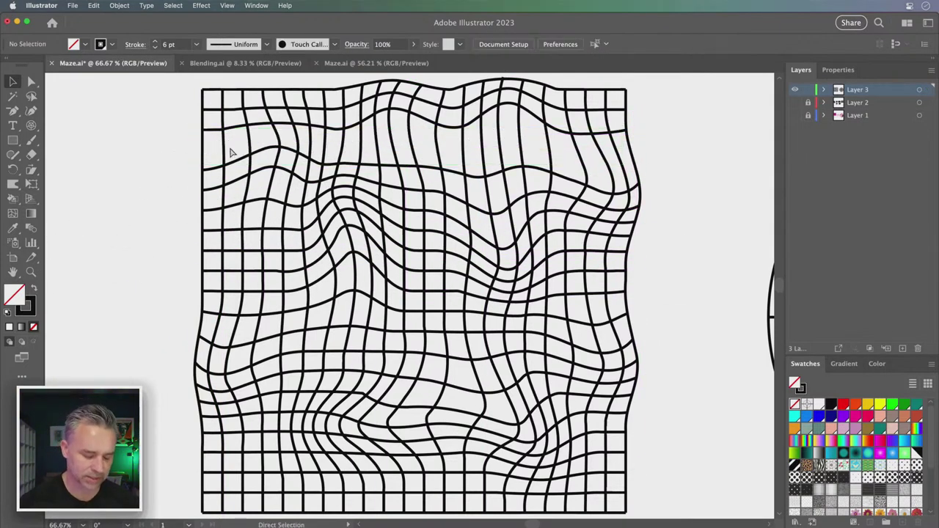
key("v")
left_click(231, 151)
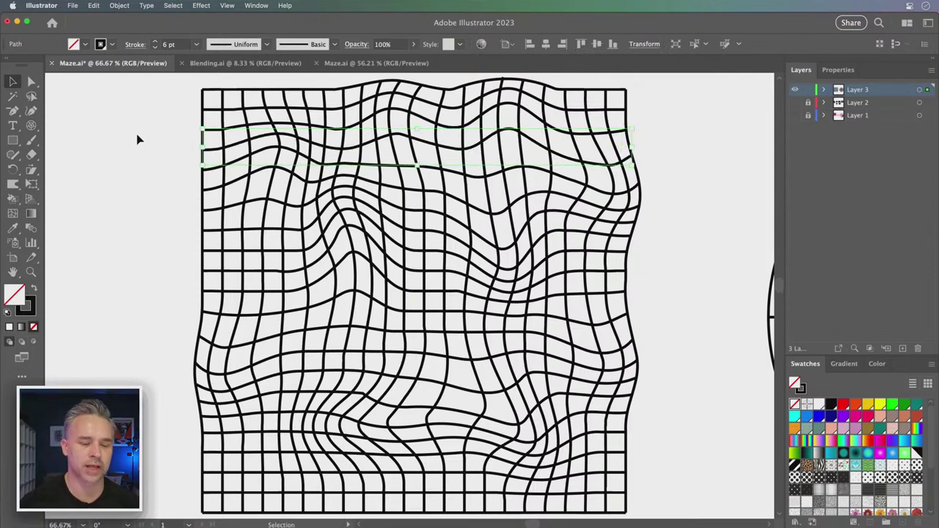
left_click(138, 140)
Step: Select all the warped grid's lines and group them again
key("super+minus")
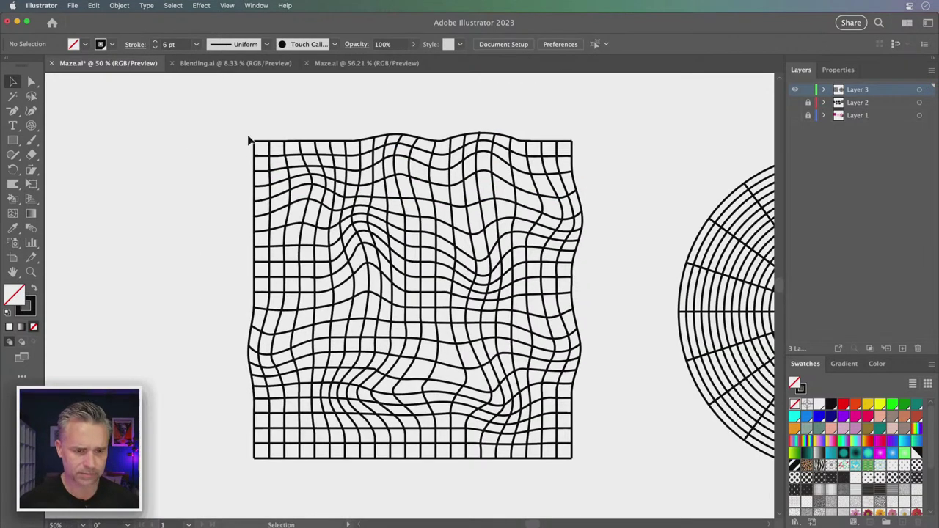
left_click_drag(232, 124, 591, 474)
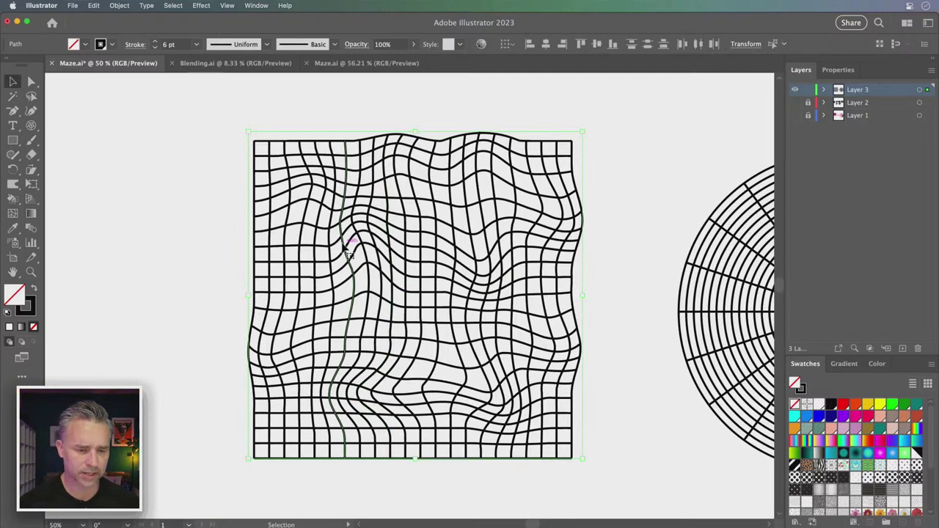
right_click(346, 248)
left_click(359, 360)
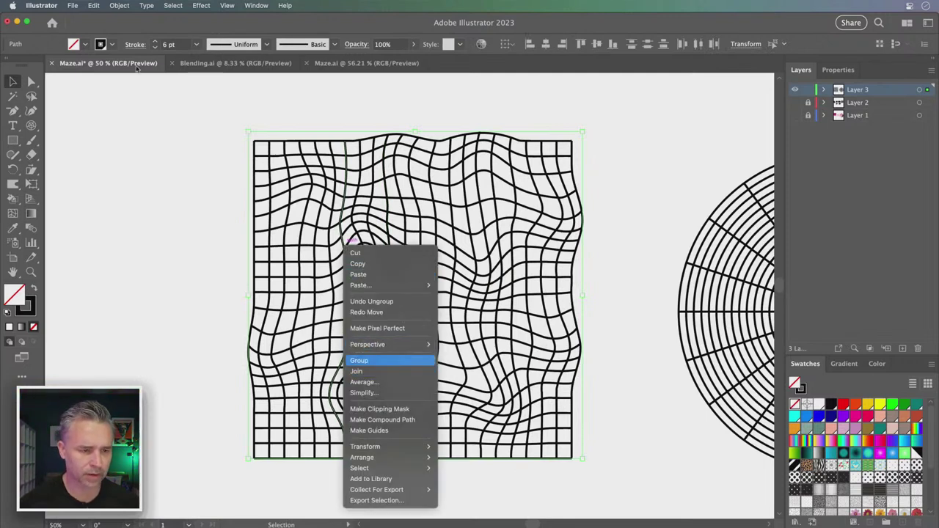
Step: Expand the grouped warped grid with both Fill and Stroke included
left_click(118, 5)
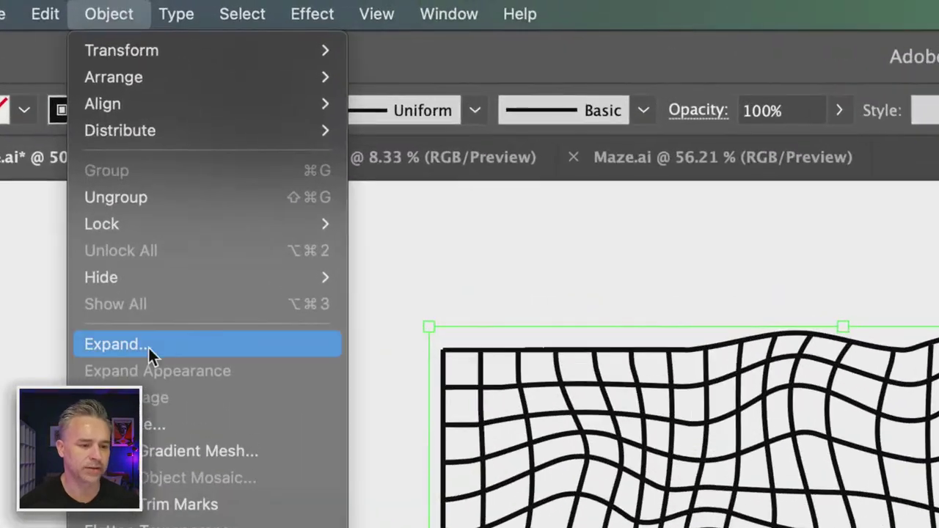
left_click(142, 348)
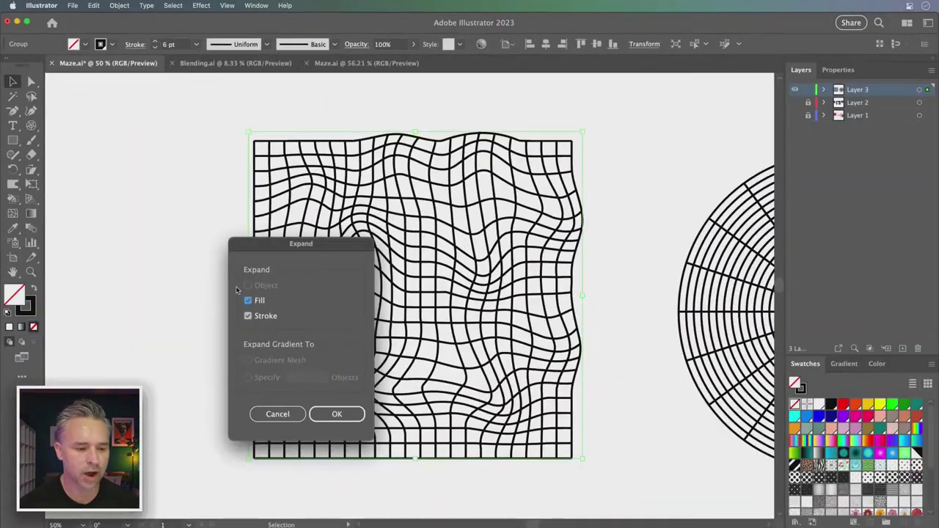
left_click_drag(278, 244, 449, 188)
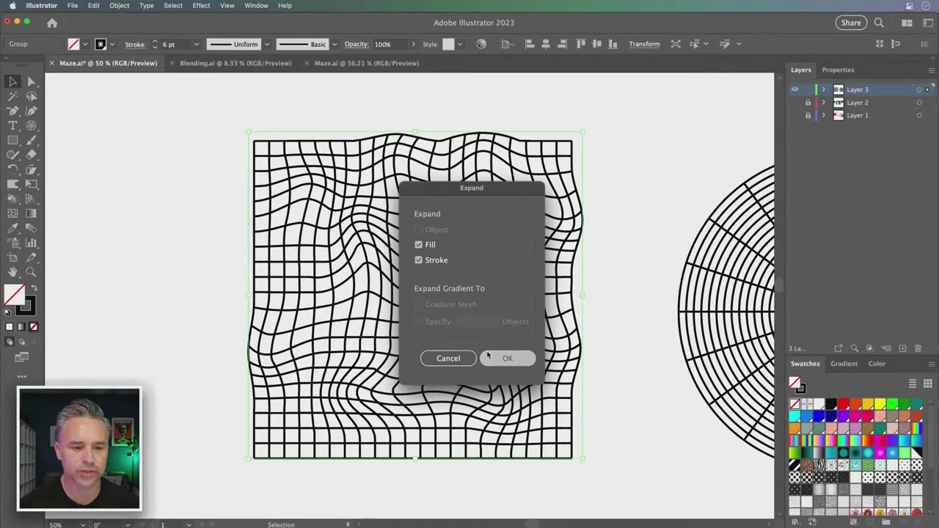
left_click(491, 357)
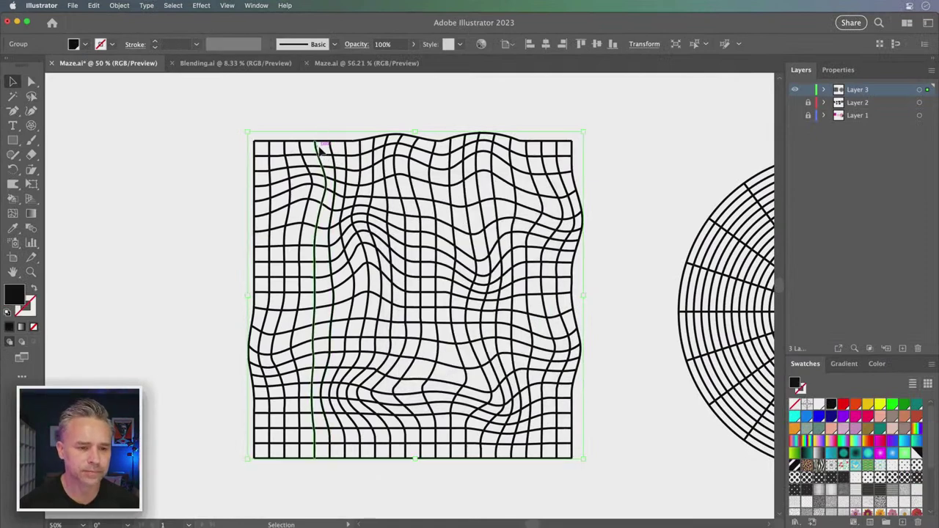
Step: Try merging a short vertical run of cells below the grid's top edge with the Shape Builder tool, and undo the merge
left_click(10, 199)
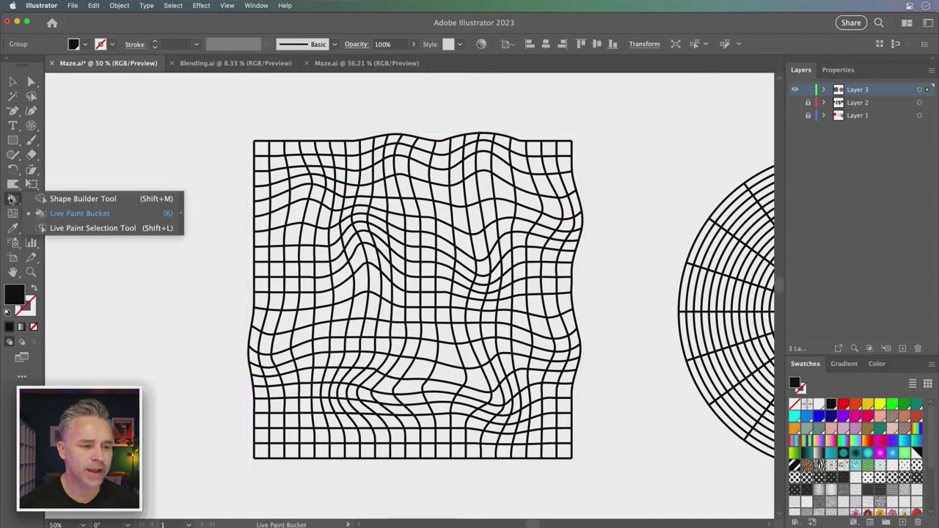
left_click(35, 199)
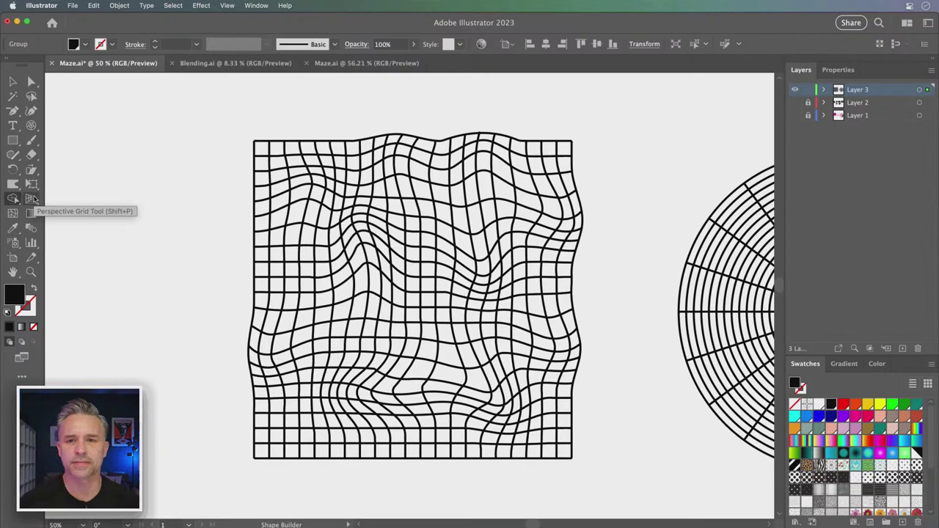
key("super+equal")
scroll(379, 314, "up", 3)
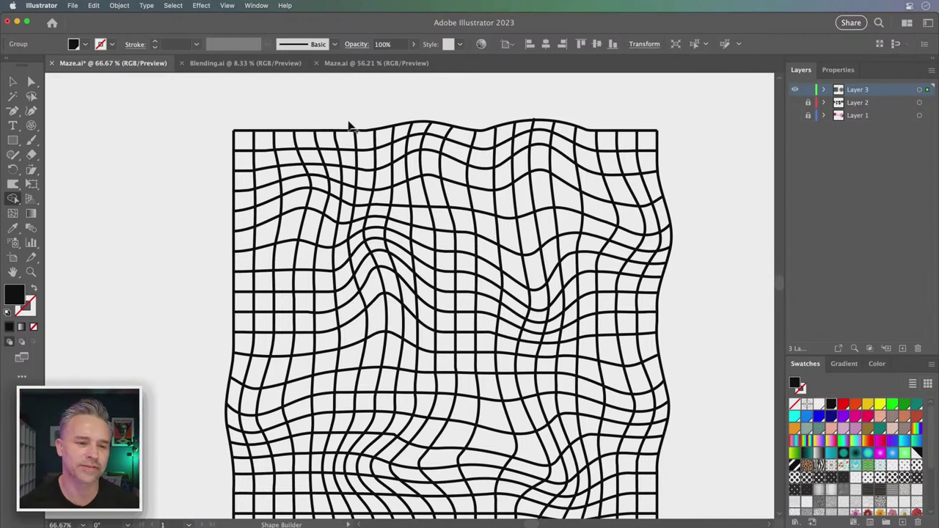
left_click_drag(350, 171, 351, 183)
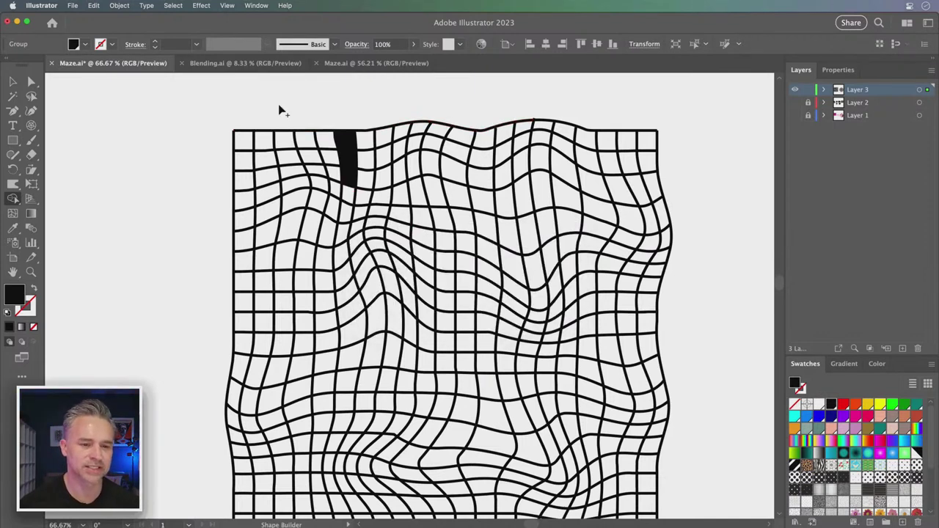
key("v")
key("super+z")
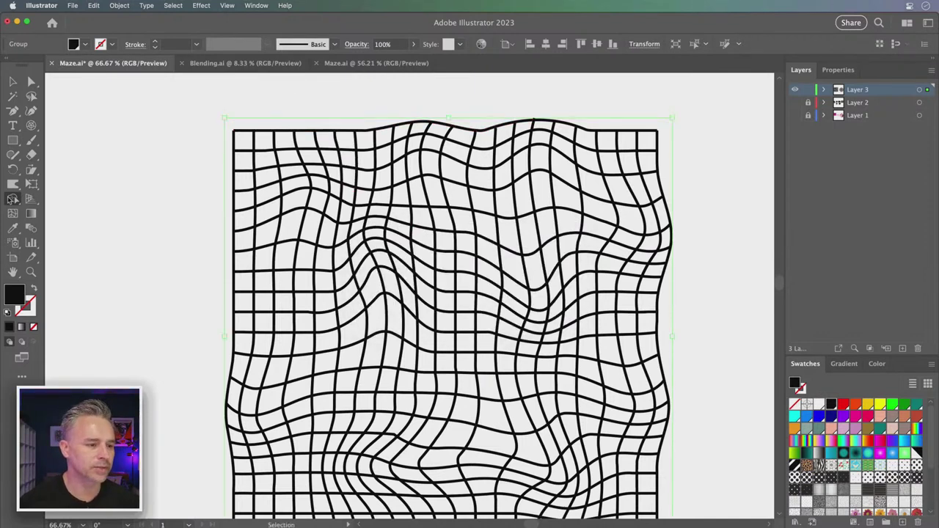
Step: Try merging an L-shaped run of cells from the grid's top edge with the Shape Builder tool, and undo it
left_click(13, 200)
left_click(41, 199)
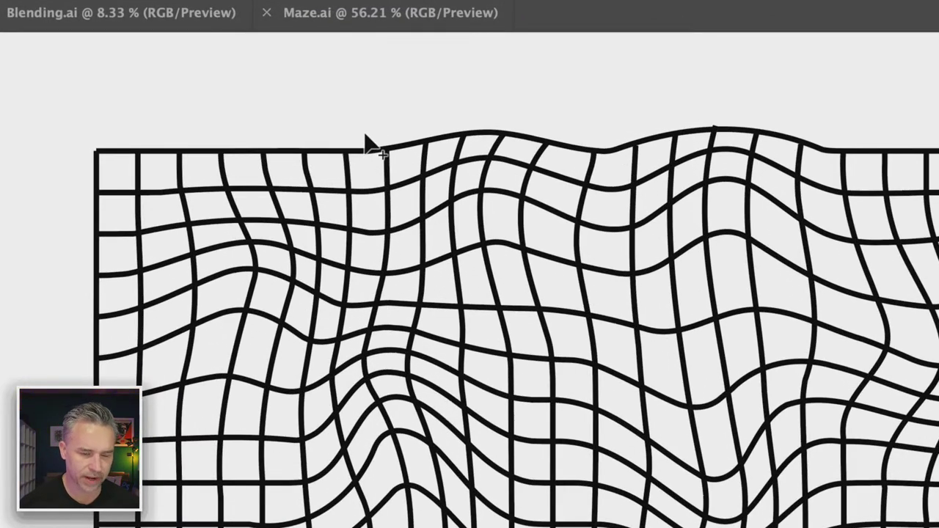
mouse_move(367, 150)
left_mouse_down()
mouse_move(364, 253)
mouse_move(426, 246)
mouse_move(484, 222)
mouse_move(547, 235)
left_mouse_up()
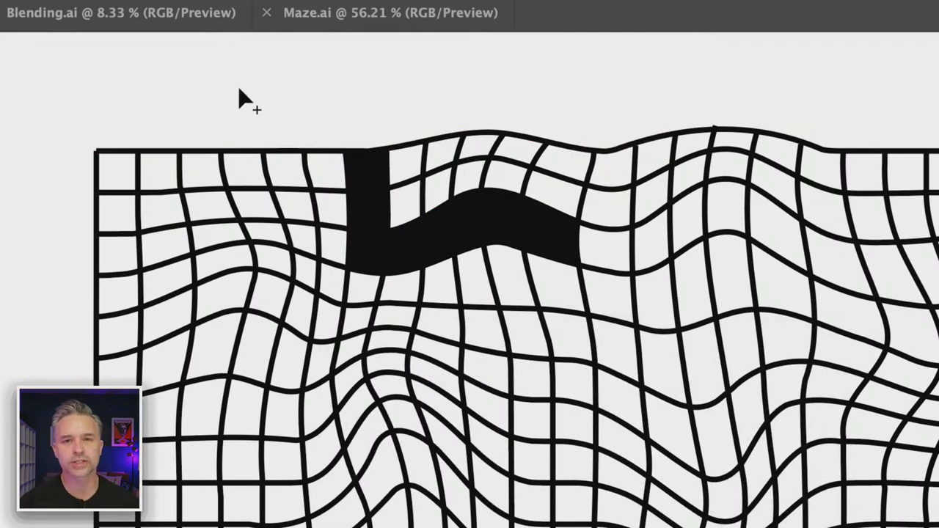
key("ctrl+z")
key("ctrl+z")
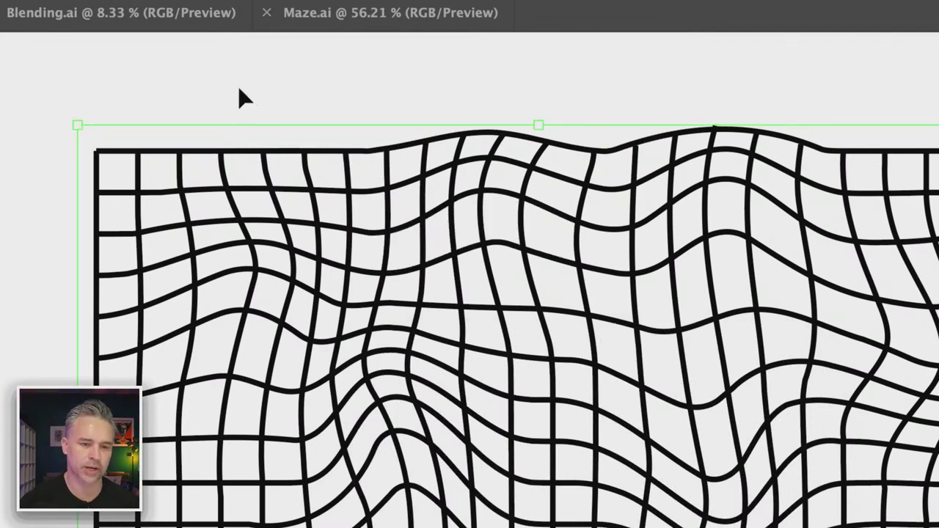
Step: Try removing walls along an L-shaped path near the grid's top edge with the Shape Builder tool, and undo the removals
mouse_move(369, 133)
left_mouse_down()
mouse_move(373, 253)
mouse_move(526, 227)
left_mouse_up()
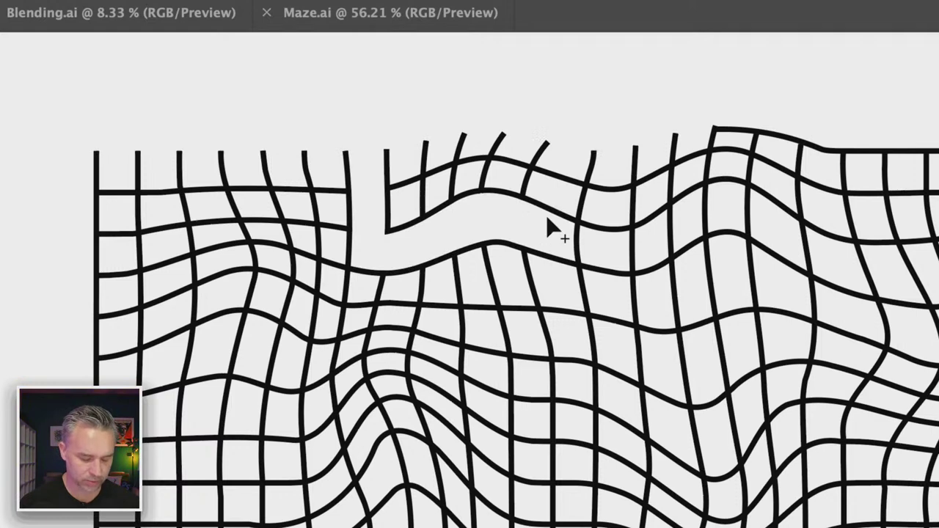
mouse_move(546, 218)
left_mouse_down()
mouse_move(547, 199)
mouse_move(521, 184)
mouse_move(478, 181)
mouse_move(436, 193)
mouse_move(415, 213)
mouse_move(475, 175)
mouse_move(537, 192)
mouse_move(488, 231)
mouse_move(375, 256)
mouse_move(367, 141)
left_mouse_up()
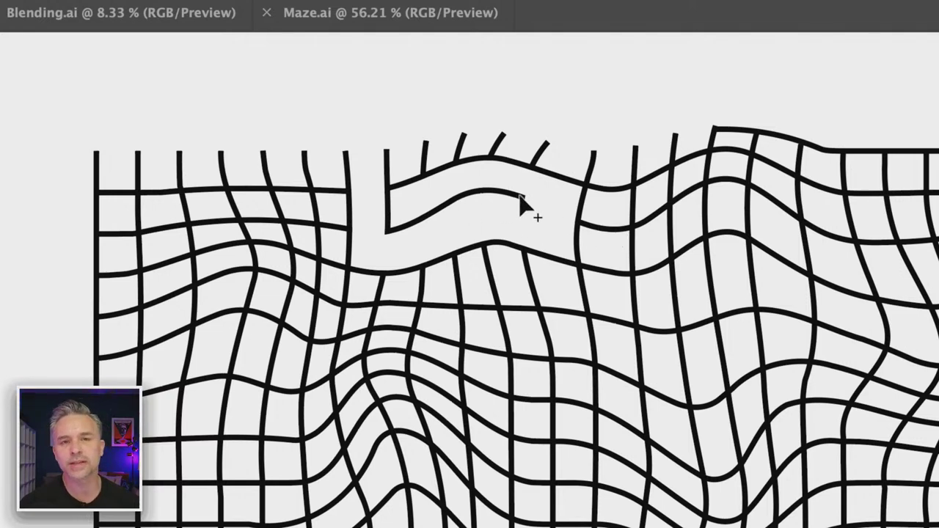
key("ctrl+z")
key("ctrl+z")
key("ctrl+z")
key("ctrl+z")
key("ctrl+z")
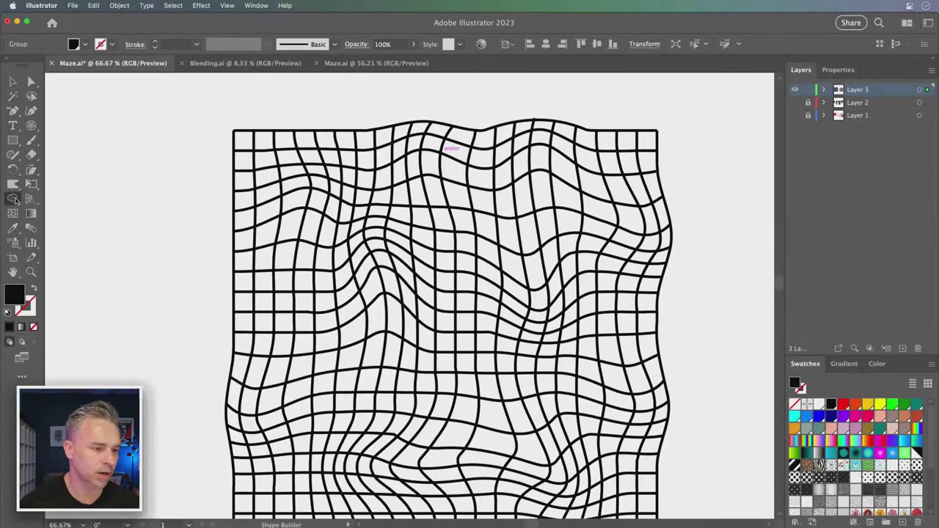
Step: Choose the yellow swatch for the Live Paint Bucket and turn the expanded grid into a Live Paint group
left_click(14, 199)
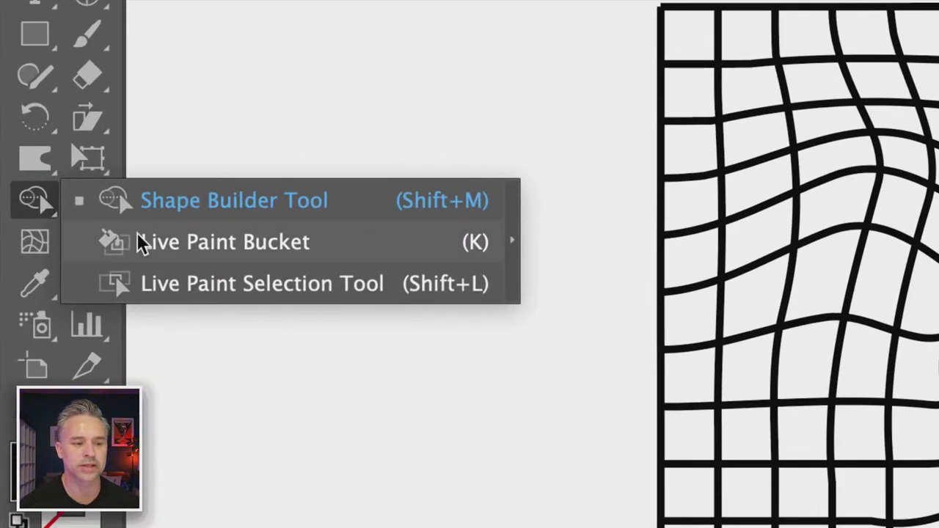
left_click(143, 242)
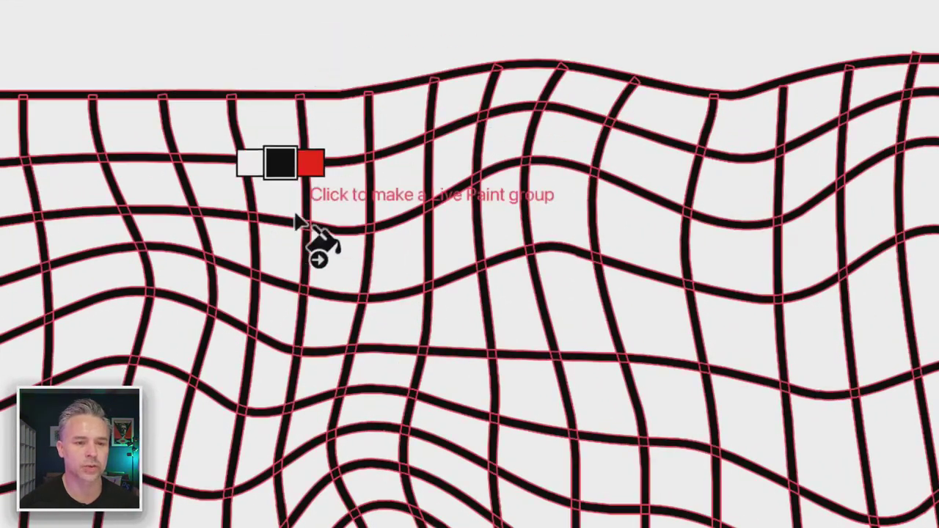
key("Right")
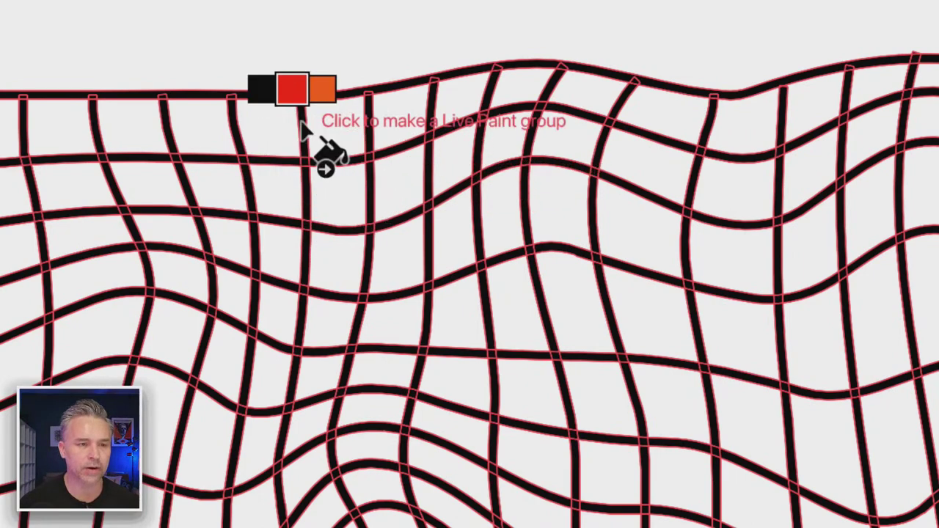
key("Right")
key("Right")
key("Left")
key("Left")
key("Left")
key("Left")
key("Left")
key("Left")
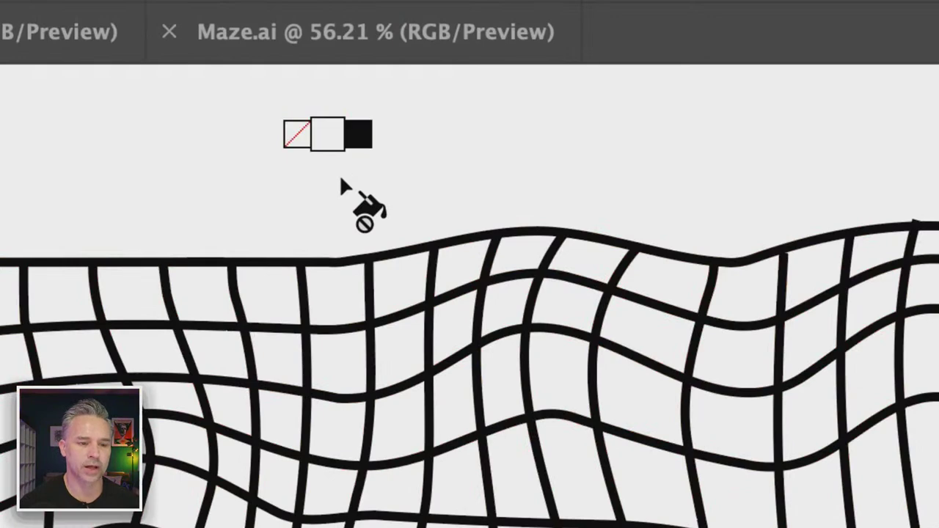
key("Left")
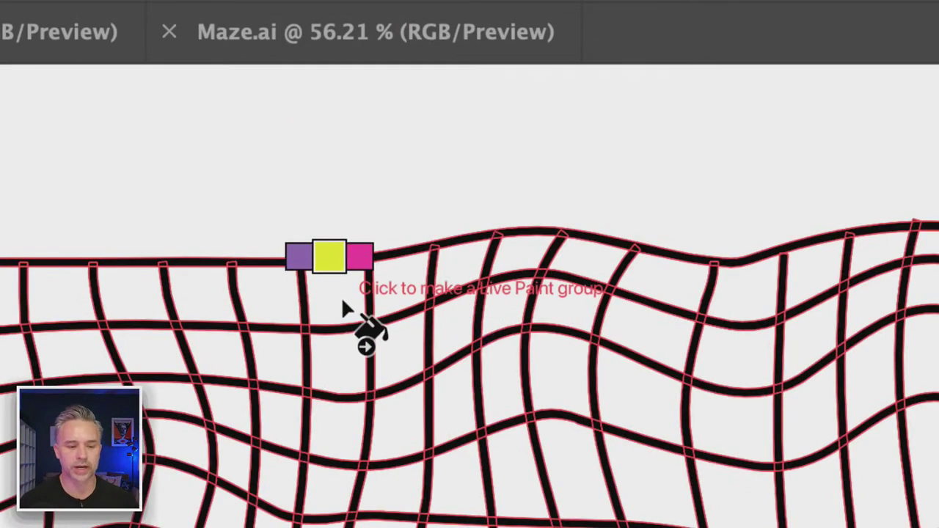
left_click(342, 298)
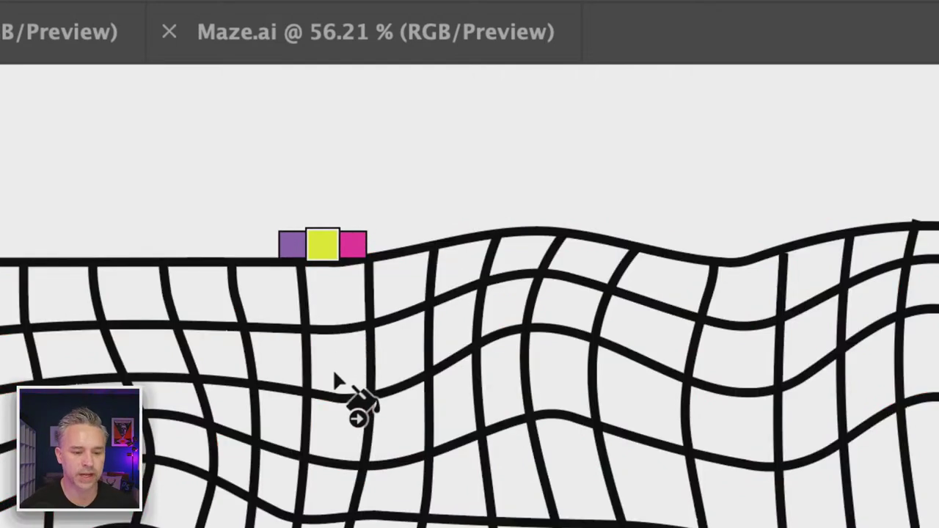
Step: Paint a yellow passage down from the grid's top edge and sideways across walls, and repaint one crossing wall segment black
left_click(336, 295)
mouse_move(338, 341)
left_mouse_down()
mouse_move(340, 366)
mouse_move(349, 368)
mouse_move(457, 327)
left_mouse_up()
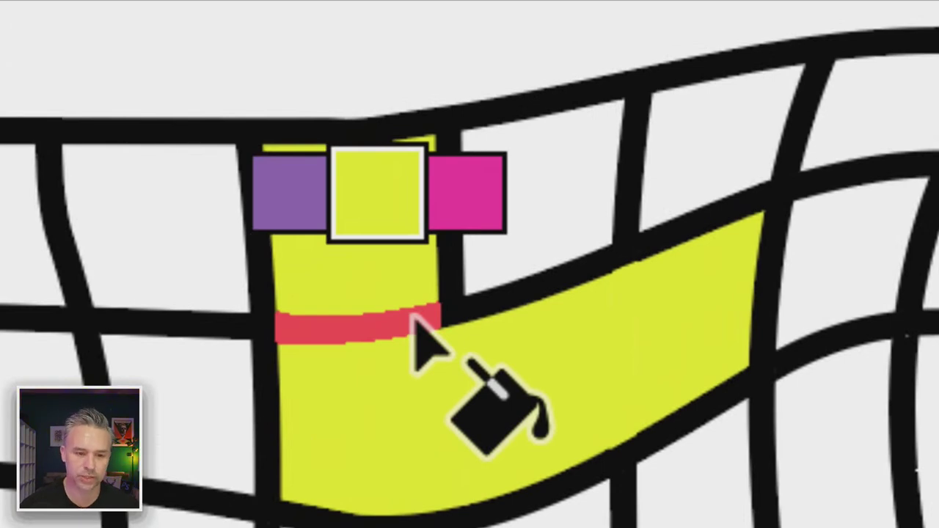
key("Right")
key("Right")
key("Right")
key("Right")
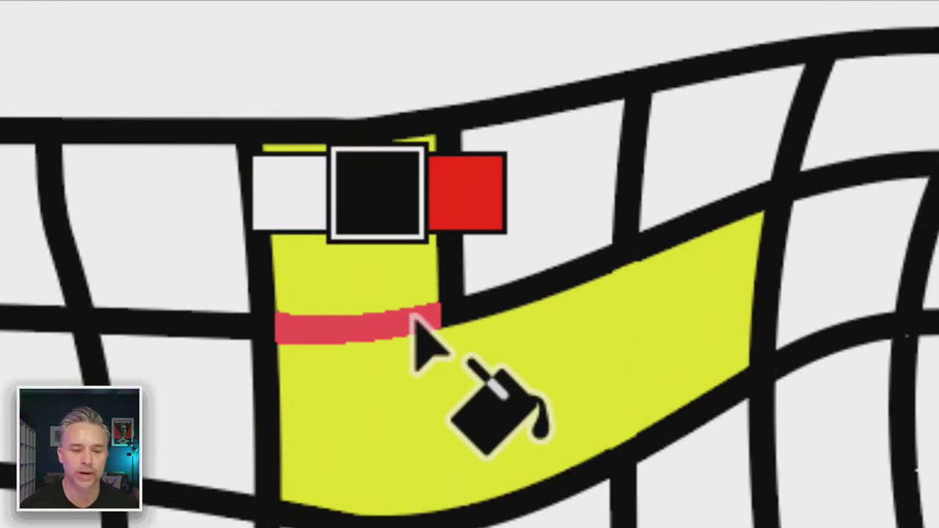
left_click(412, 318)
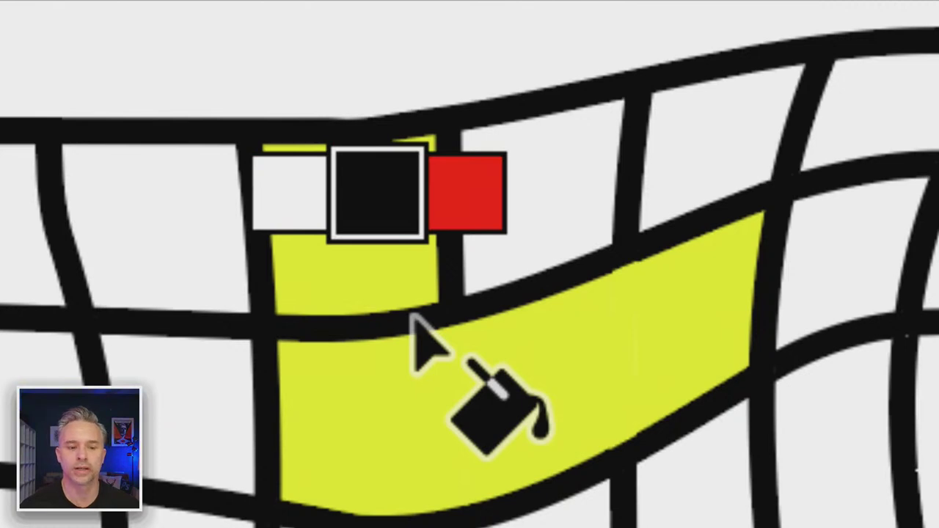
Step: Switch back to yellow and extend the passage through the upper-left cells, looping down around a short inner wall
key("Left")
key("Left")
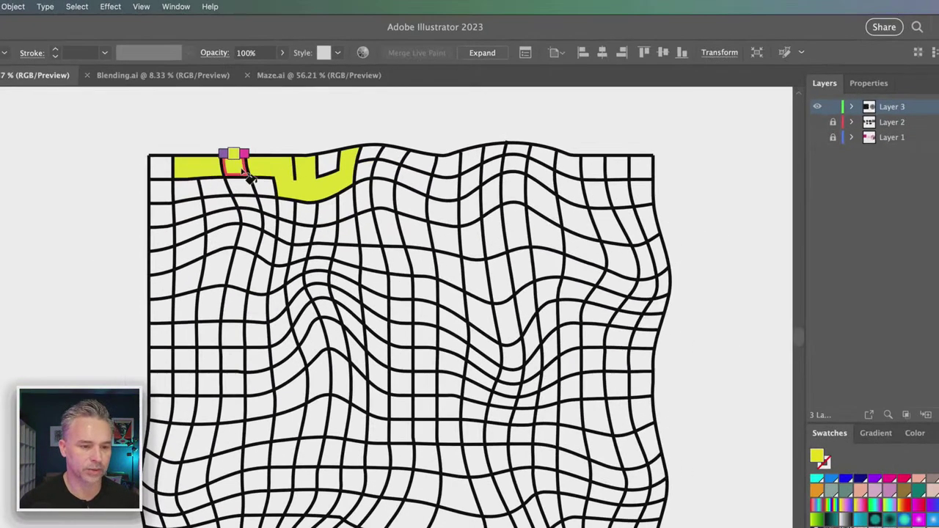
left_click(249, 176)
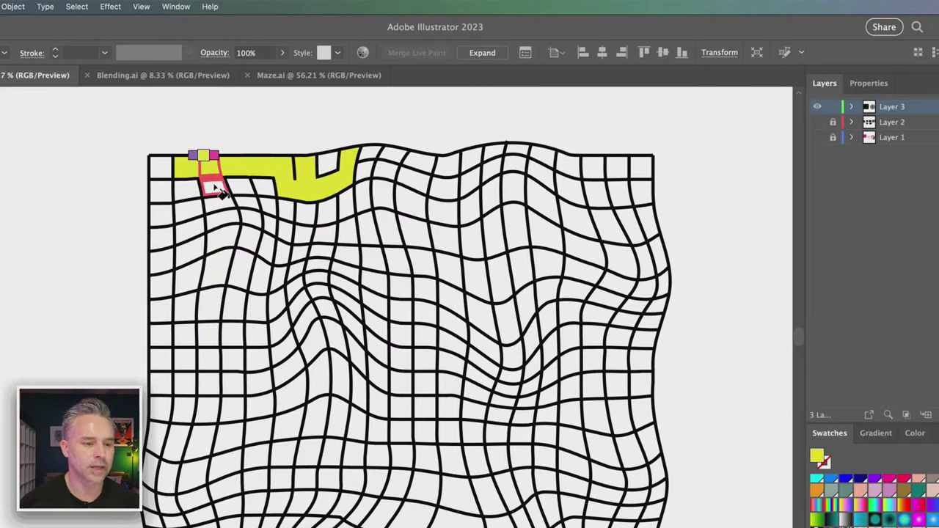
left_click(224, 207)
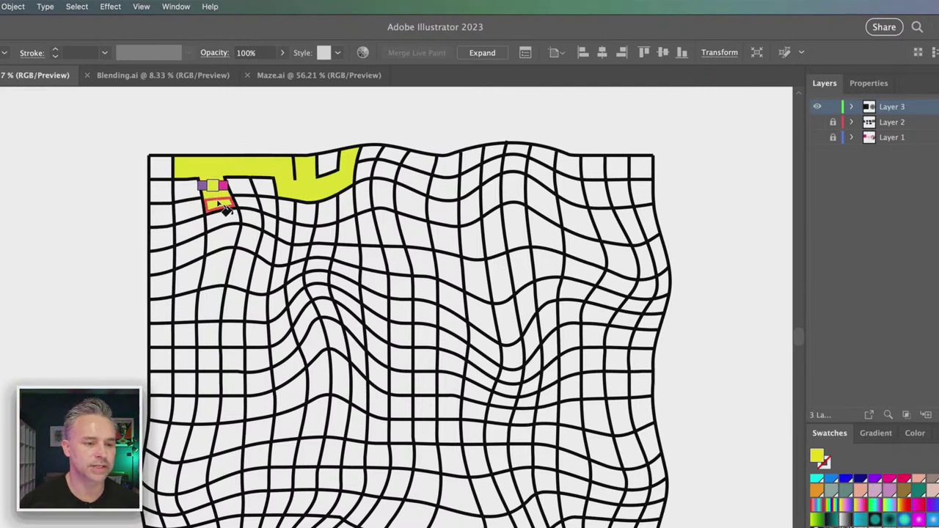
left_click(267, 207)
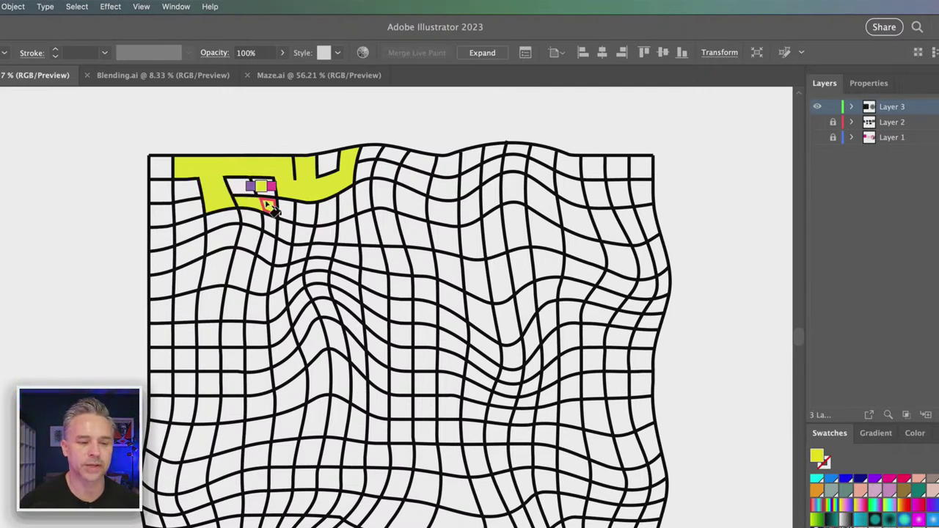
left_click(265, 197)
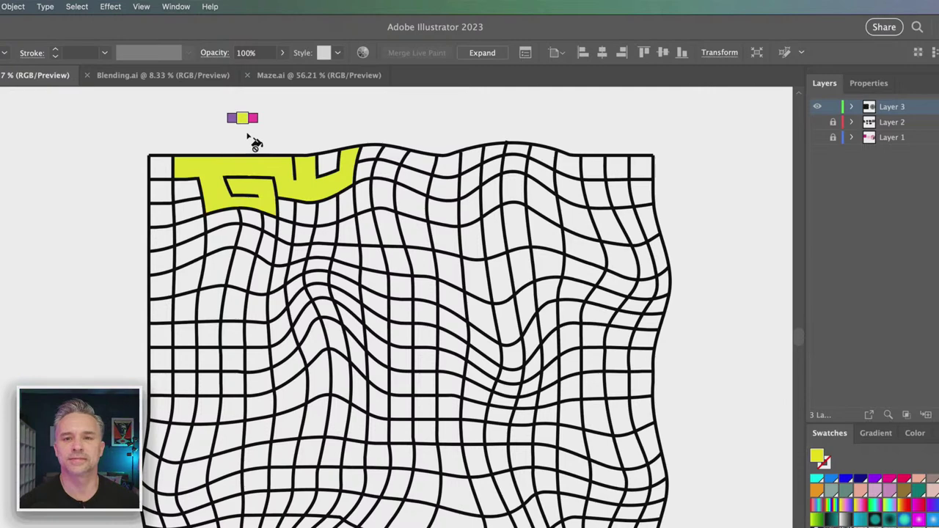
Step: Extend the yellow passage from its right end along the grid's top edge and down through the cells below
key("super+equal")
scroll(461, 174, "up", 5)
scroll(462, 174, "left", 5)
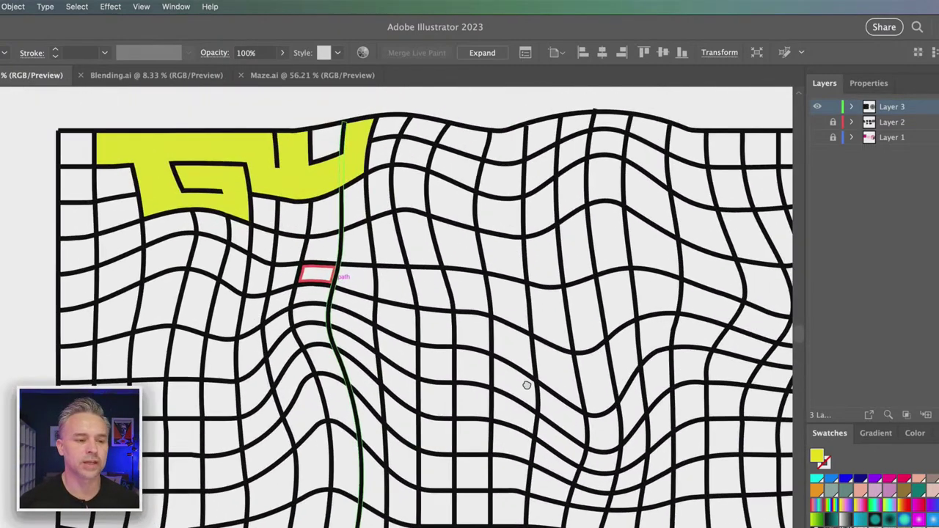
scroll(541, 218, "down", 2)
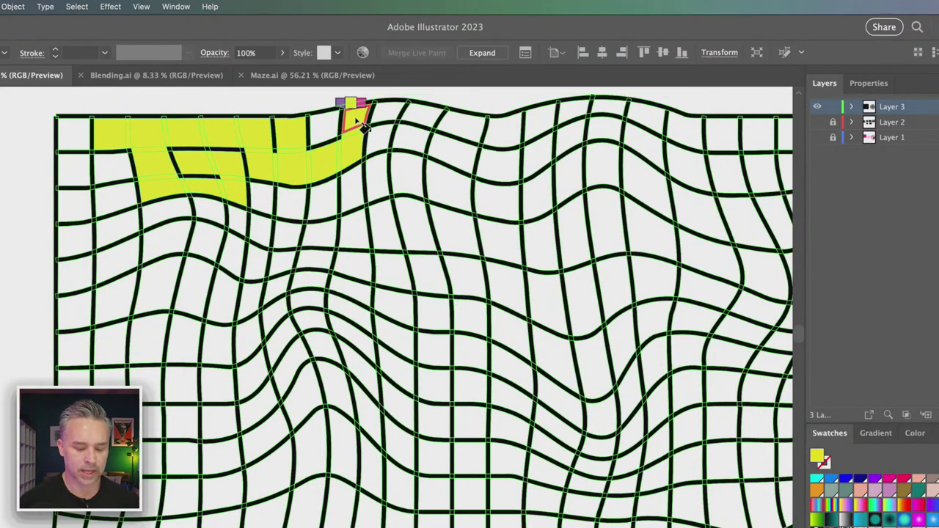
key("super")
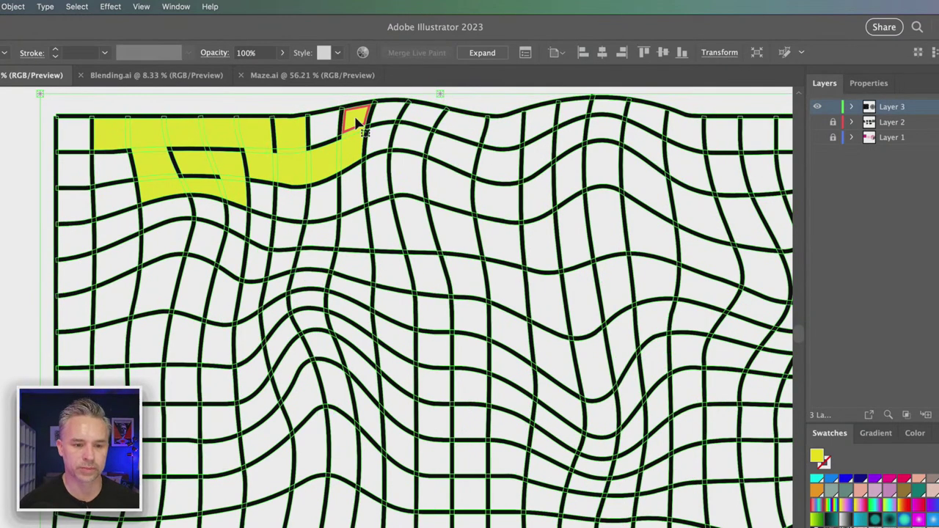
mouse_move(356, 121)
left_mouse_down()
mouse_move(389, 111)
mouse_move(433, 114)
mouse_move(415, 178)
left_mouse_up()
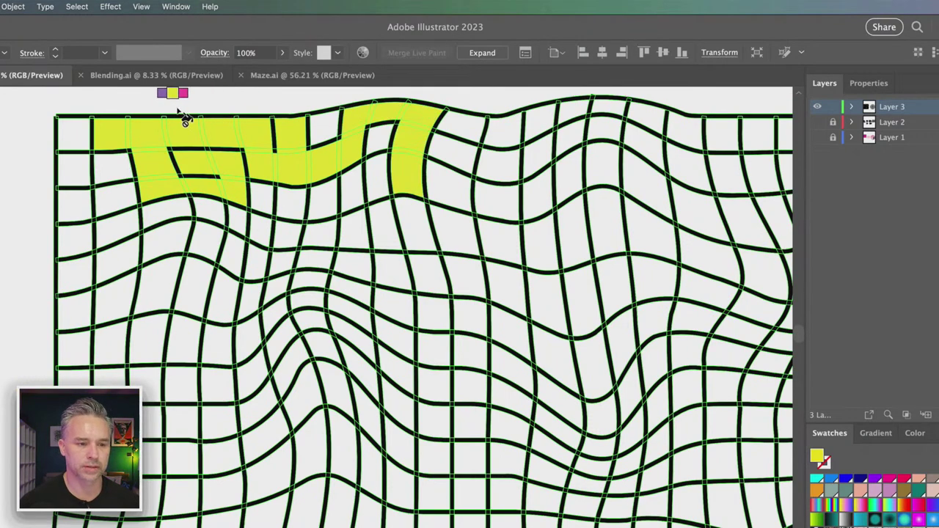
Step: Paint the narrow column of cells inside the right-hand arch of the passage yellow
key("super+minus")
key("super+minus")
scroll(146, 147, "up", 3)
scroll(147, 147, "left", 3)
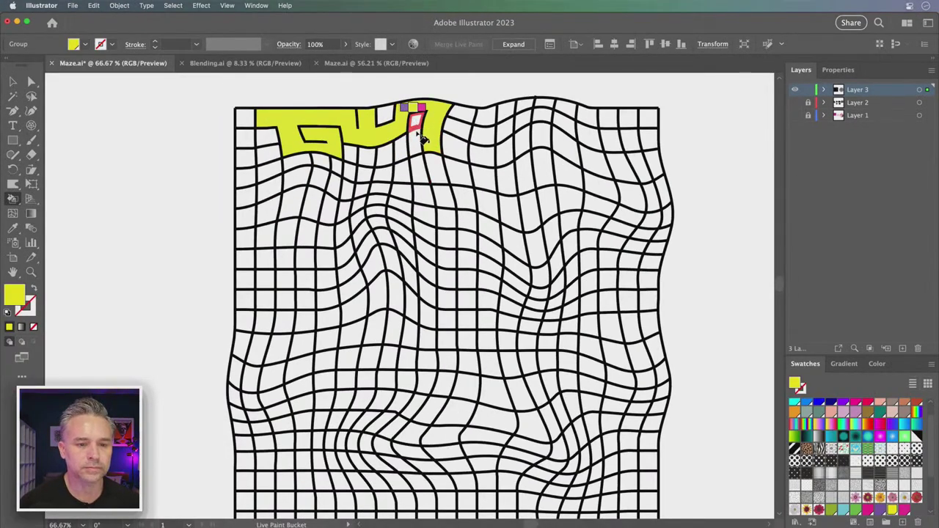
left_click(418, 146)
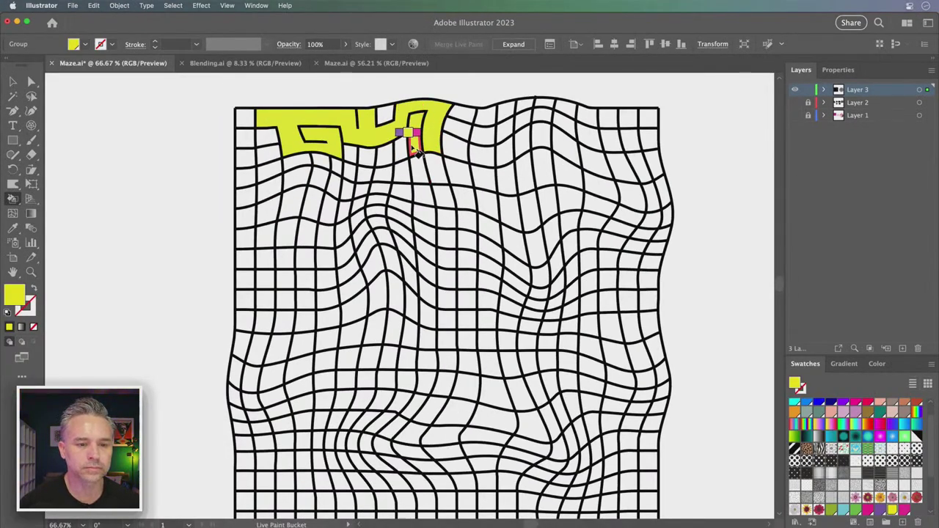
Step: Extend the yellow passage below the arch and sideways through the row of cells underneath, leaving a short inner wall
left_click(396, 162)
left_click_drag(385, 175, 456, 179)
left_click(461, 179)
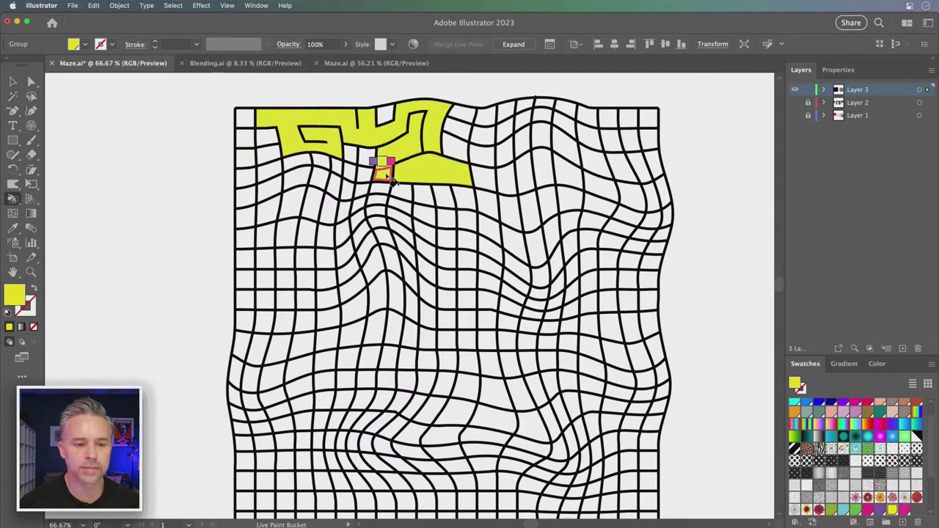
left_click(398, 175)
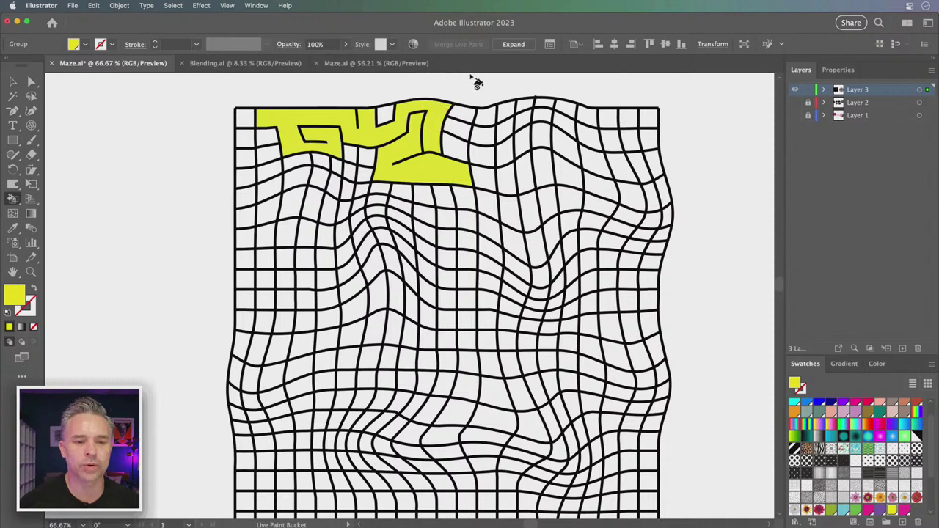
Step: Extend the yellow passage upward beside the arch and on in a zigzag through the next columns along the top edge
left_click(455, 145)
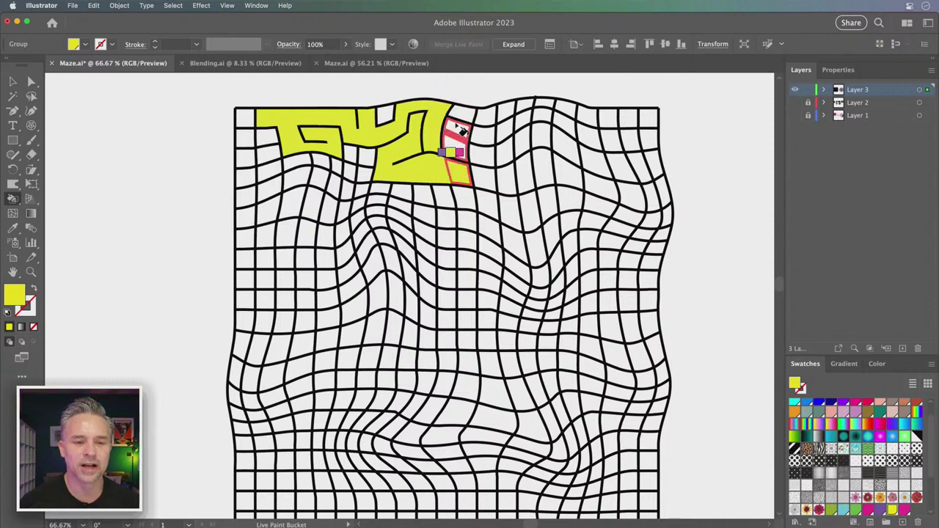
left_click(459, 131)
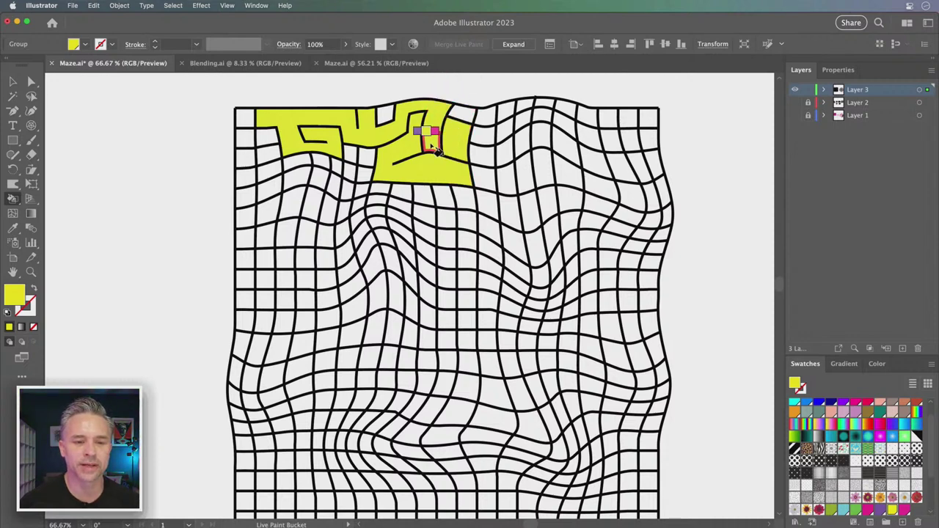
left_click(444, 150)
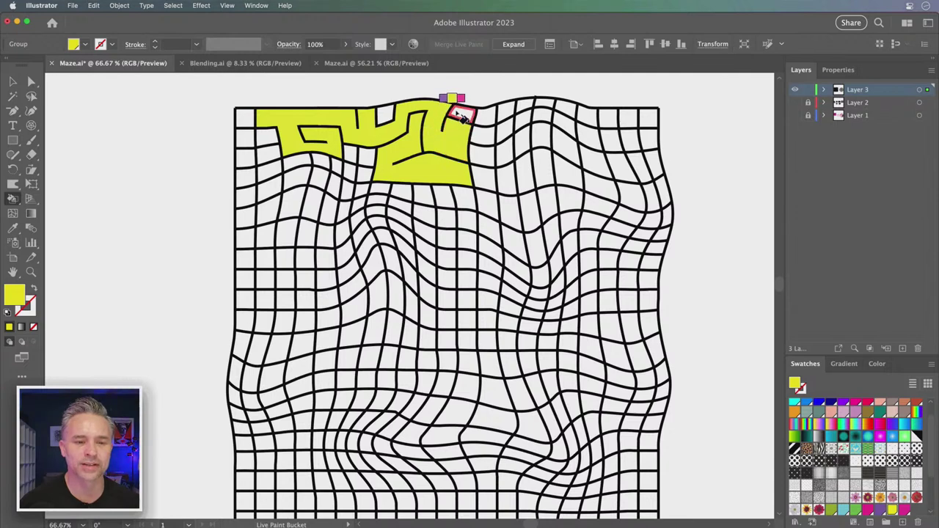
mouse_move(494, 120)
left_mouse_down()
mouse_move(491, 157)
mouse_move(505, 159)
mouse_move(505, 111)
mouse_move(491, 121)
left_mouse_up()
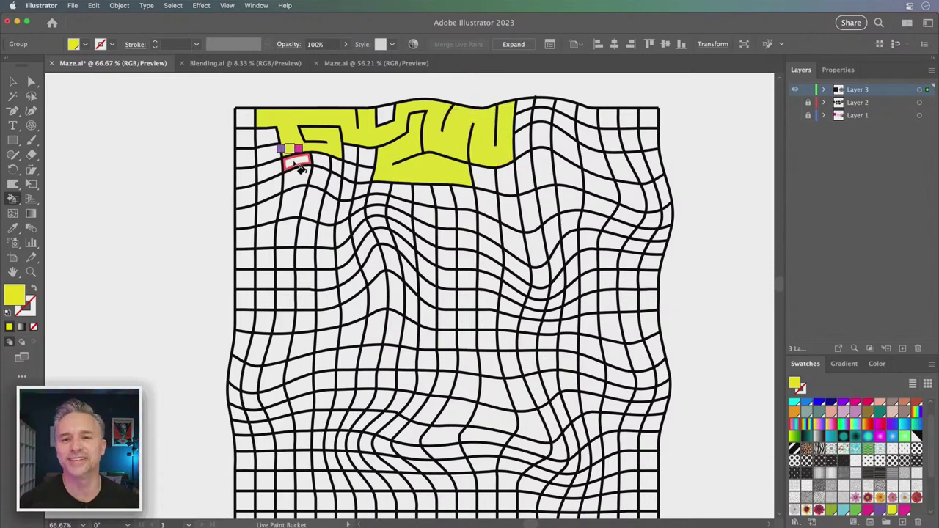
Step: Paint the leftover white cell at the grid's top edge yellow together with its top border segments to open an entrance
scroll(286, 180, "down", 2)
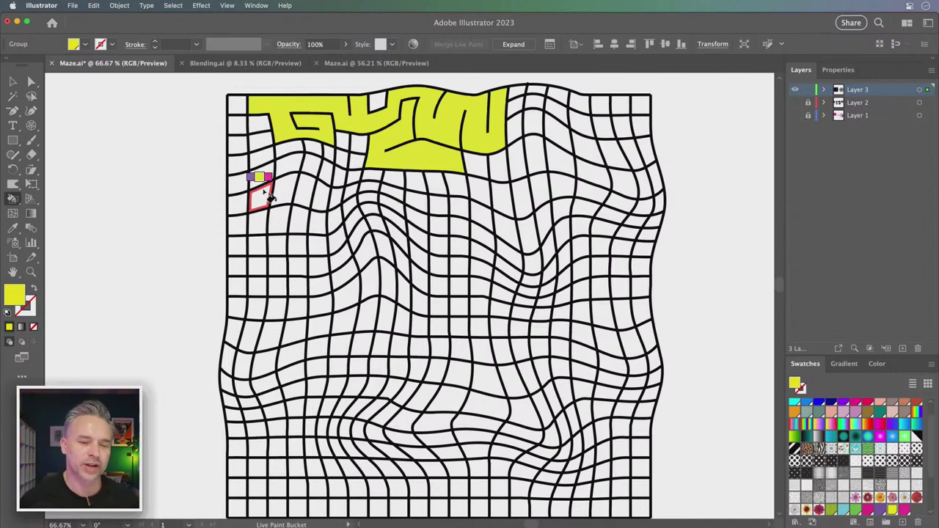
scroll(342, 153, "up", 4)
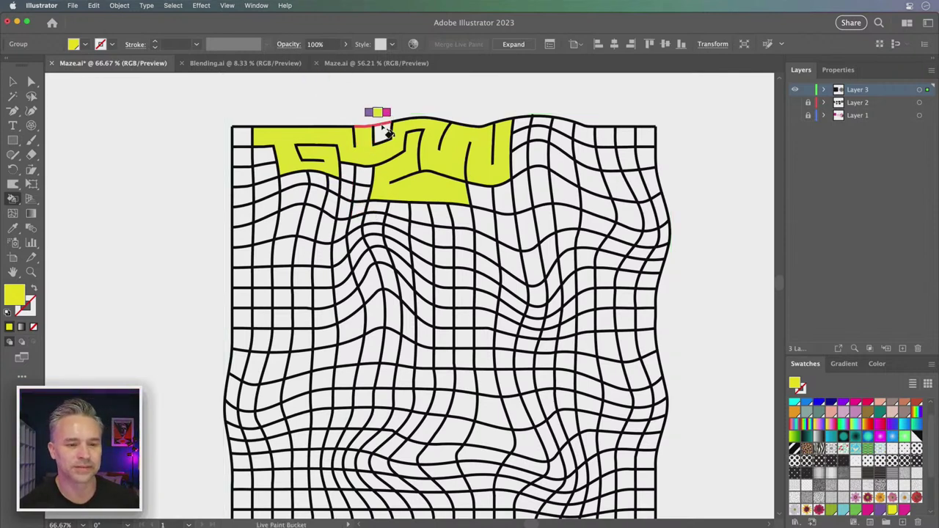
left_click(383, 133)
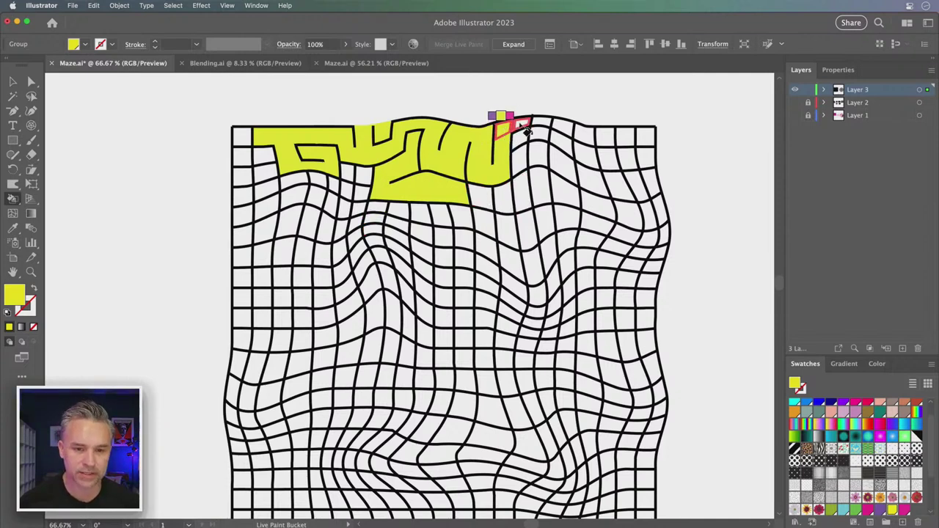
Step: Undo the first downward branch and repaint the yellow passage from its right end down a long column and back along the wave's dip
mouse_move(543, 126)
left_mouse_down()
mouse_move(534, 192)
mouse_move(508, 202)
mouse_move(514, 312)
mouse_move(548, 312)
mouse_move(558, 273)
left_mouse_up()
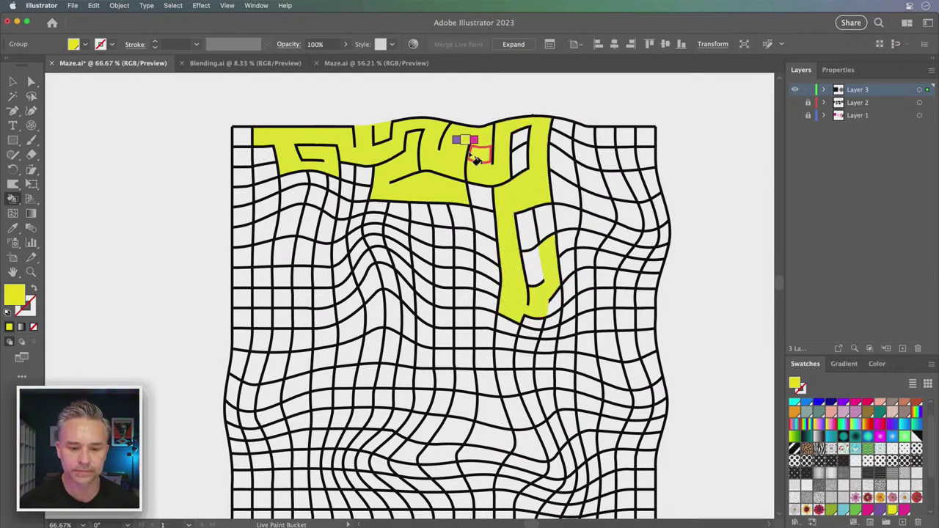
key("super+z")
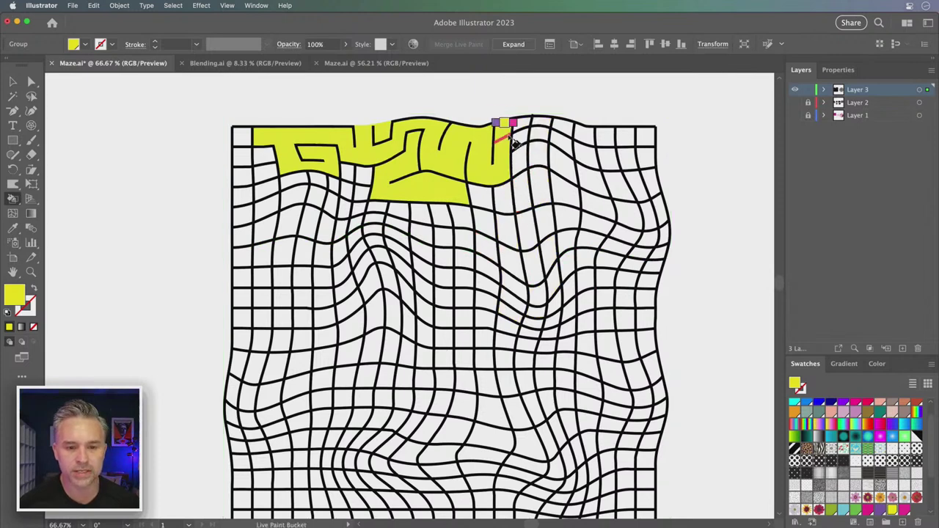
left_click_drag(543, 132, 542, 192)
mouse_move(541, 182)
left_mouse_down()
mouse_move(547, 234)
mouse_move(546, 221)
mouse_move(602, 223)
mouse_move(591, 259)
mouse_move(550, 299)
mouse_move(532, 293)
mouse_move(546, 298)
left_mouse_up()
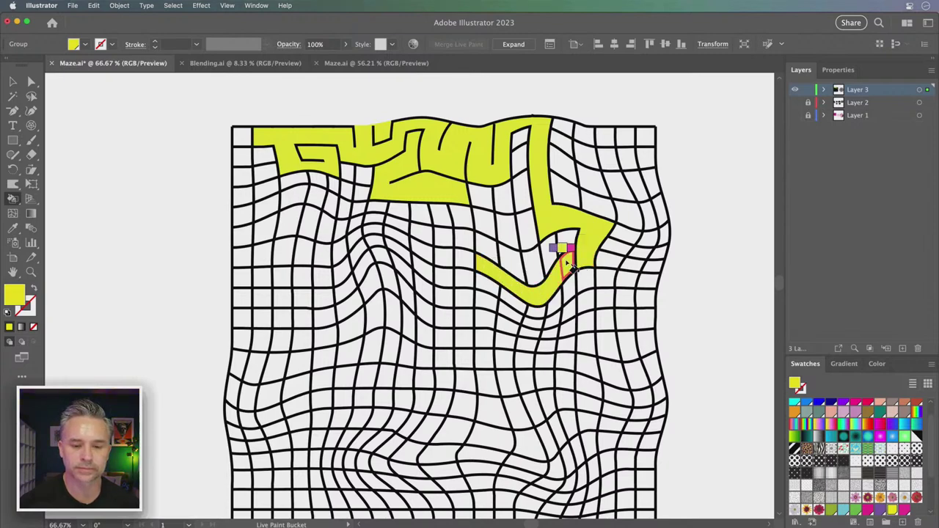
Step: Branch the yellow passage down from the wave's dip, around a white pocket and through a small loop on the right
scroll(544, 257, "down", 5)
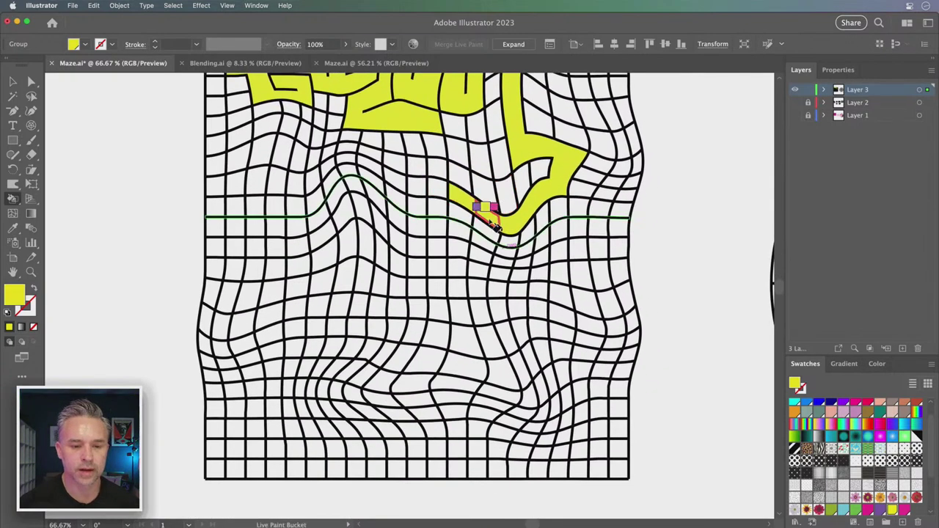
mouse_move(491, 230)
left_mouse_down()
mouse_move(480, 279)
mouse_move(487, 235)
mouse_move(481, 306)
mouse_move(518, 311)
left_mouse_up()
mouse_move(527, 271)
left_mouse_down()
mouse_move(566, 260)
mouse_move(514, 272)
left_mouse_up()
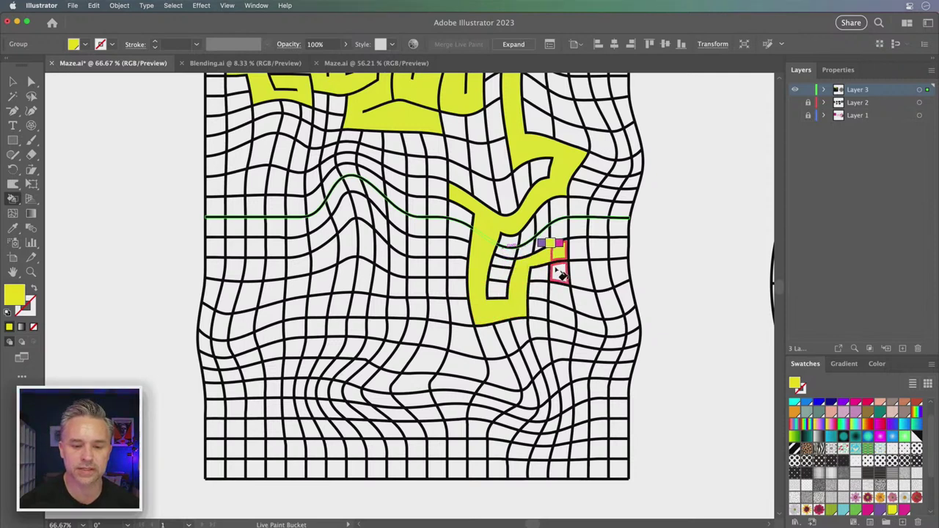
mouse_move(561, 298)
left_mouse_down()
mouse_move(543, 274)
mouse_move(535, 293)
mouse_move(557, 299)
mouse_move(541, 291)
mouse_move(550, 257)
left_mouse_up()
key("super+z")
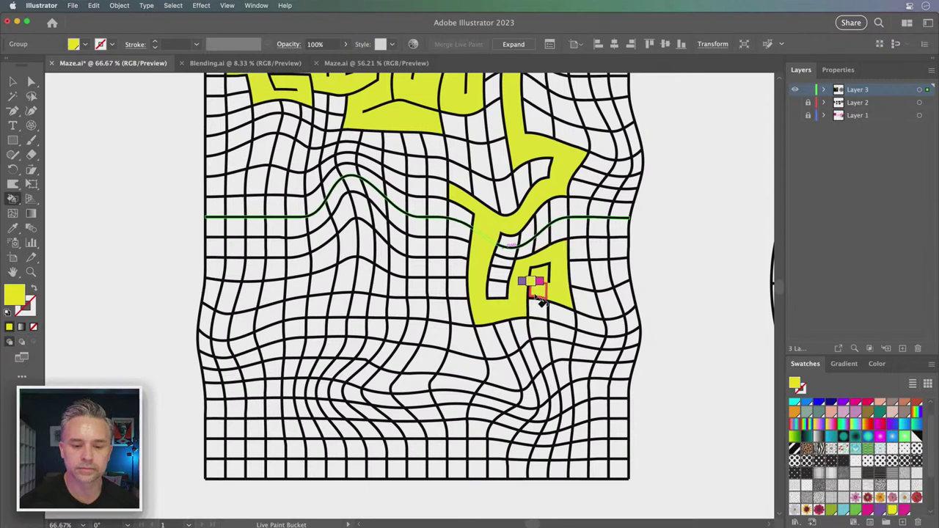
Step: Continue the yellow passage through the lower cells and along a lower row, opening an exit through the grid's bottom edge
mouse_move(540, 333)
left_mouse_down()
mouse_move(504, 345)
mouse_move(462, 343)
mouse_move(442, 334)
mouse_move(441, 284)
mouse_move(432, 294)
mouse_move(413, 287)
mouse_move(414, 345)
mouse_move(400, 360)
mouse_move(499, 373)
mouse_move(543, 359)
left_mouse_up()
mouse_move(540, 343)
left_mouse_down()
mouse_move(555, 392)
mouse_move(547, 400)
mouse_move(528, 392)
mouse_move(526, 428)
mouse_move(519, 409)
left_mouse_up()
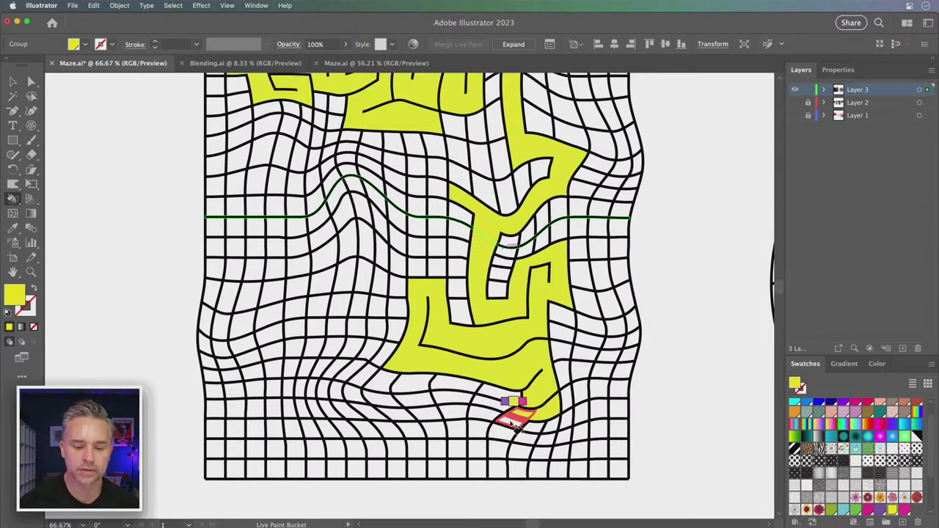
left_click(555, 436)
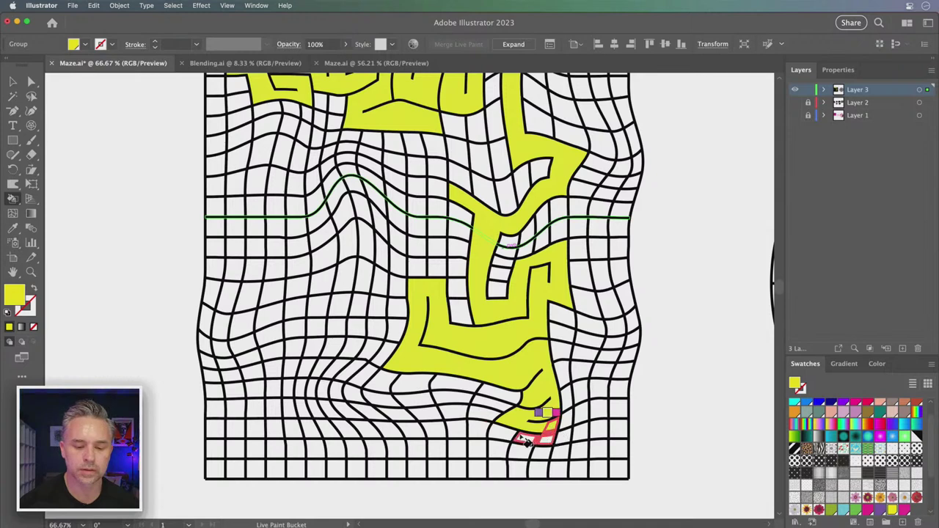
left_click_drag(475, 437, 378, 438)
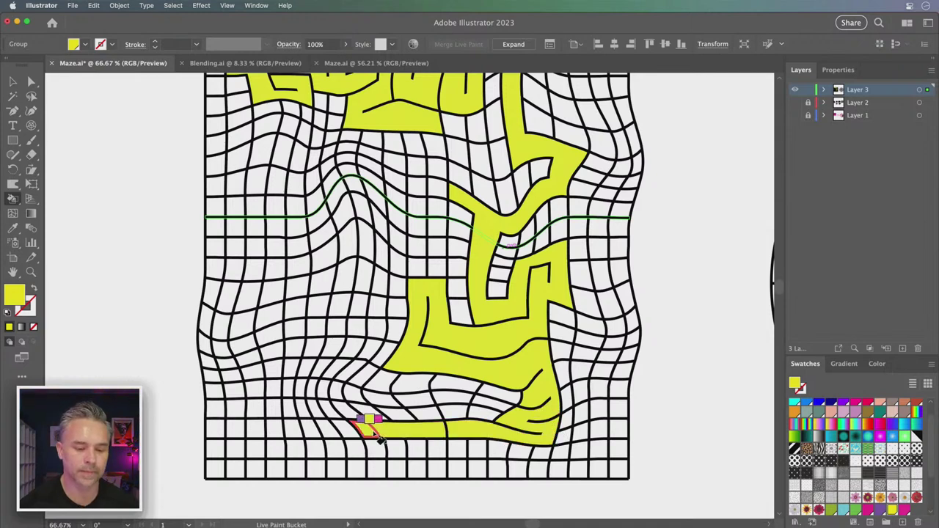
left_click(437, 464)
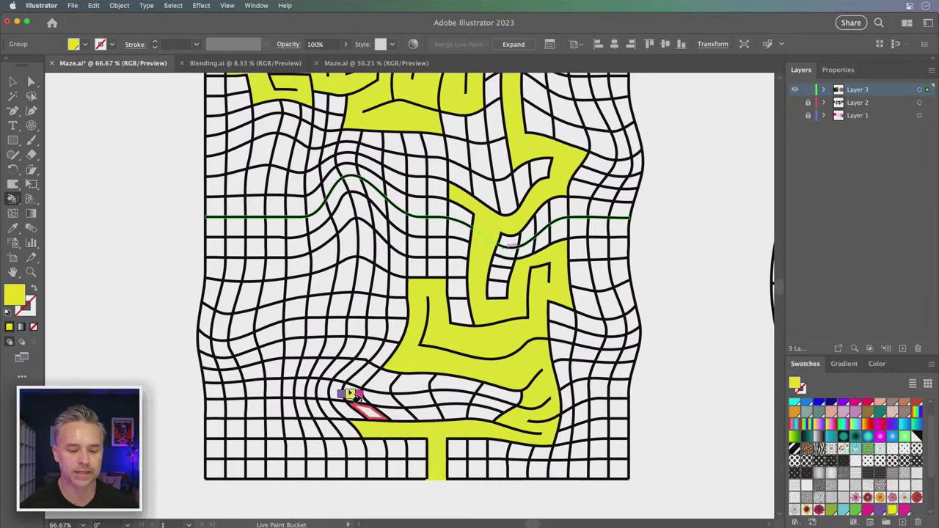
Step: Switch the fill to magenta and paint a passage down beside the upper yellow shape and along the row beneath it
left_click_drag(252, 269, 273, 310)
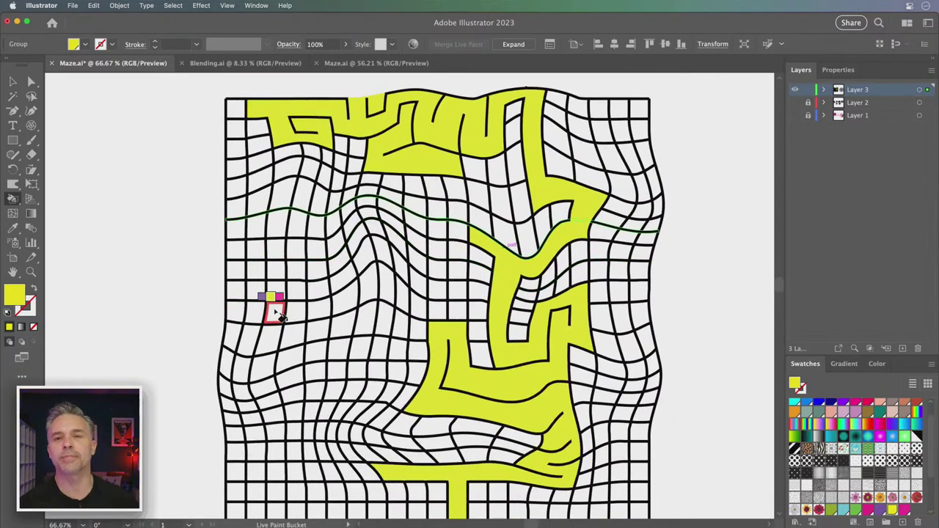
scroll(294, 286, "down", 1)
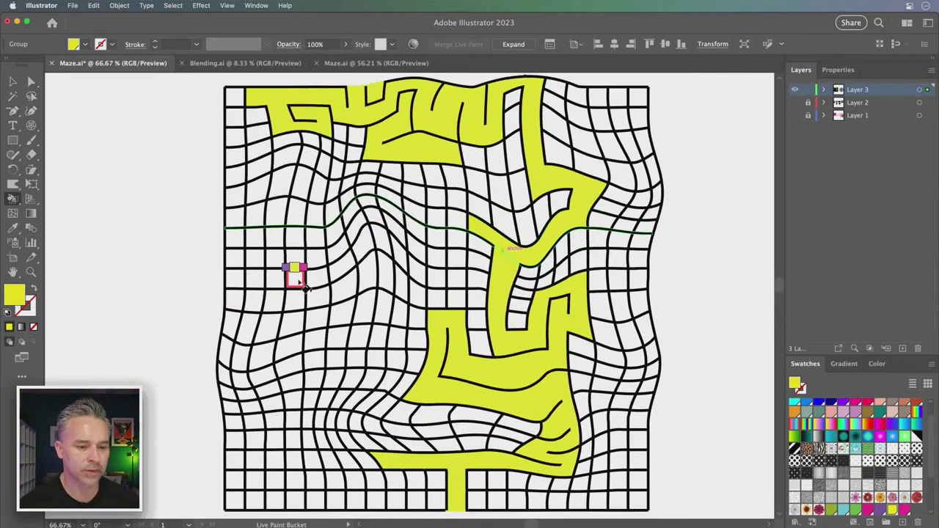
key("Left")
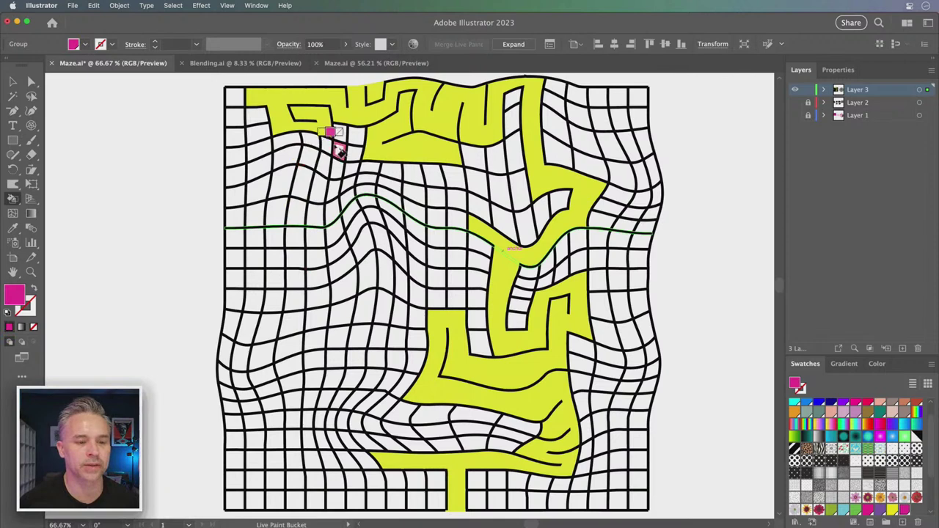
mouse_move(356, 139)
left_mouse_down()
mouse_move(352, 171)
mouse_move(456, 180)
left_mouse_up()
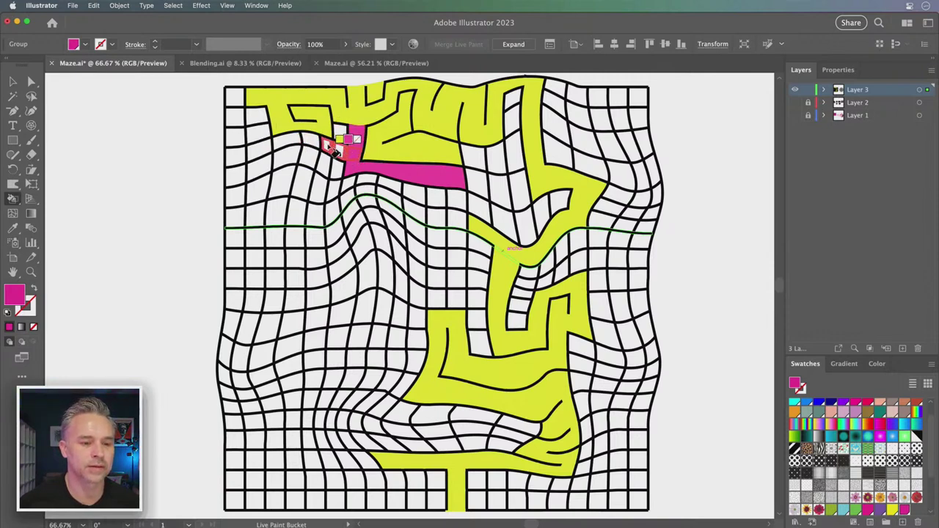
Step: Extend the magenta passage through the upper-left cells around a small white pocket and out to the grid's left edge
left_click(329, 147)
mouse_move(345, 149)
left_mouse_down()
mouse_move(261, 149)
mouse_move(280, 155)
mouse_move(285, 144)
mouse_move(279, 193)
mouse_move(347, 181)
mouse_move(299, 215)
mouse_move(358, 203)
mouse_move(347, 191)
mouse_move(358, 209)
mouse_move(340, 234)
mouse_move(350, 226)
mouse_move(307, 232)
left_mouse_up()
left_click(351, 211)
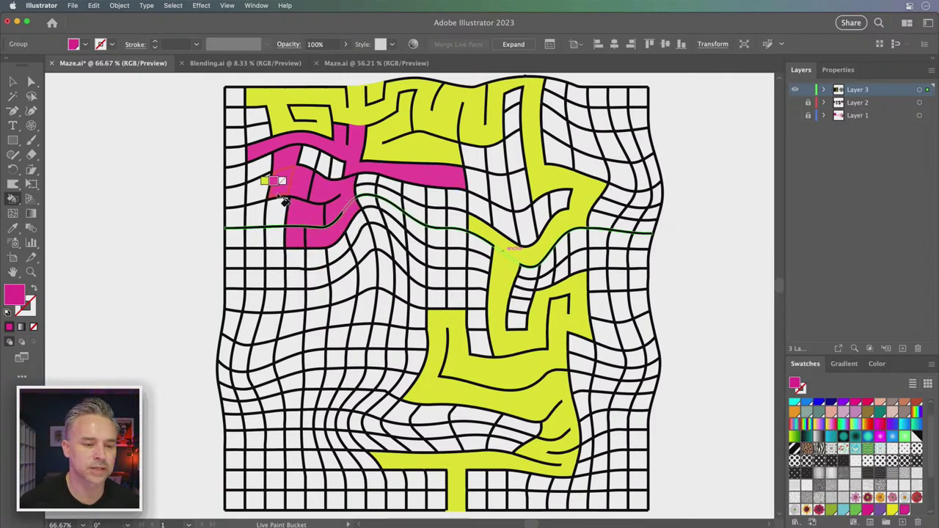
left_click(263, 220)
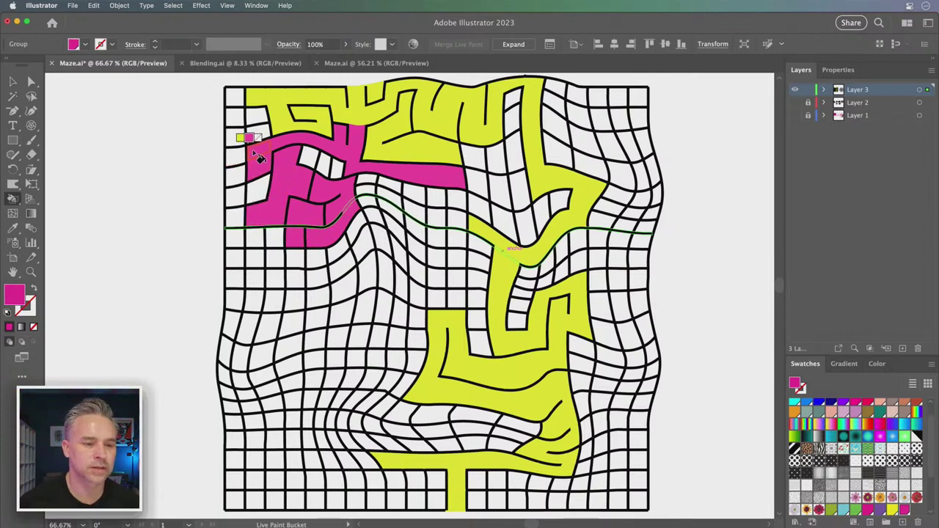
left_click(239, 157)
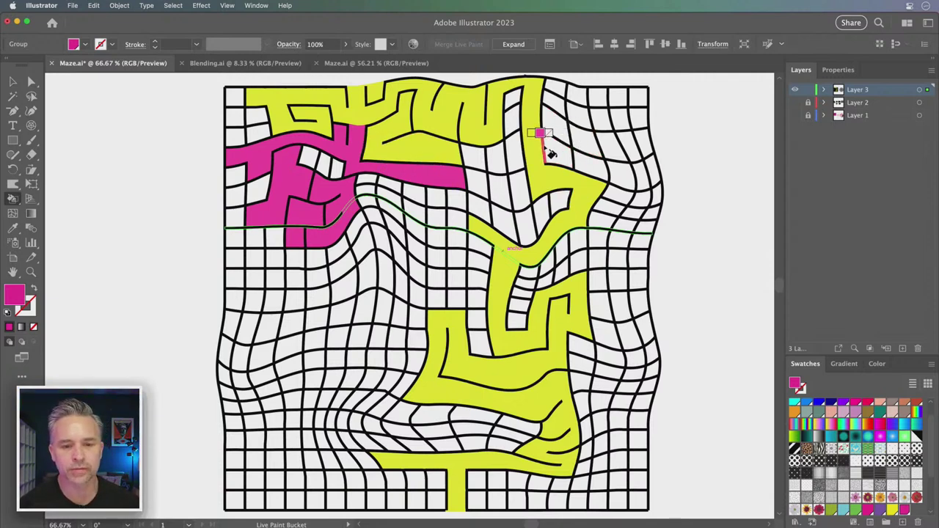
Step: Paint a magenta passage from the upper-right cells into the pocket inside the yellow path, and fill the column on the pocket's far side
mouse_move(561, 154)
left_mouse_down()
mouse_move(585, 141)
mouse_move(564, 132)
mouse_move(559, 107)
mouse_move(597, 115)
mouse_move(602, 126)
mouse_move(615, 174)
mouse_move(597, 229)
left_mouse_up()
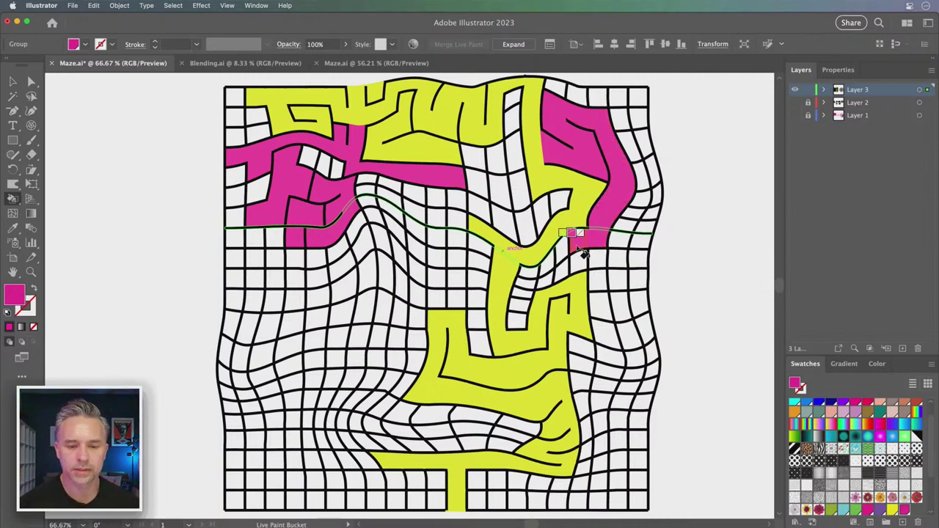
mouse_move(558, 272)
left_mouse_down()
mouse_move(534, 283)
mouse_move(524, 320)
left_mouse_up()
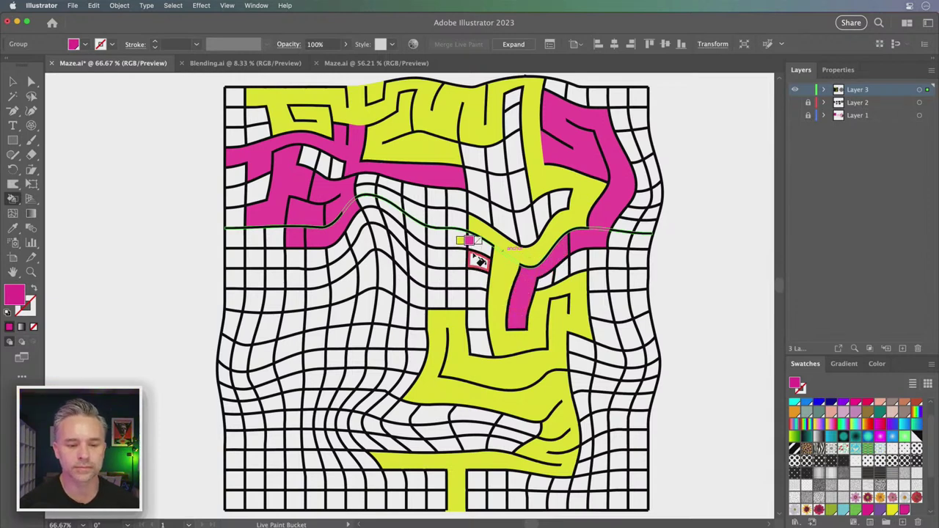
left_click_drag(474, 247, 477, 344)
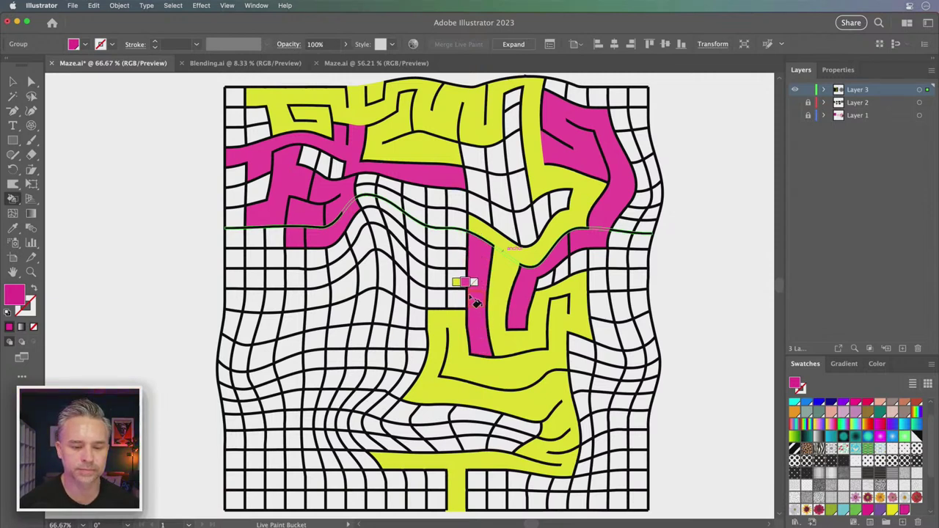
Step: Branch the central magenta column leftward and upward until it joins the magenta row under the upper yellow shape
left_click_drag(420, 297, 457, 283)
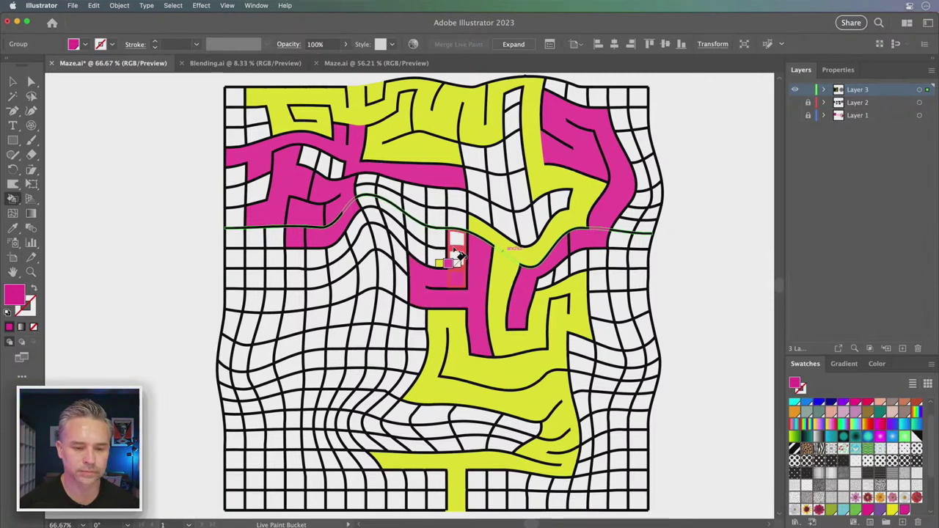
left_click_drag(456, 244, 458, 239)
left_click(461, 229)
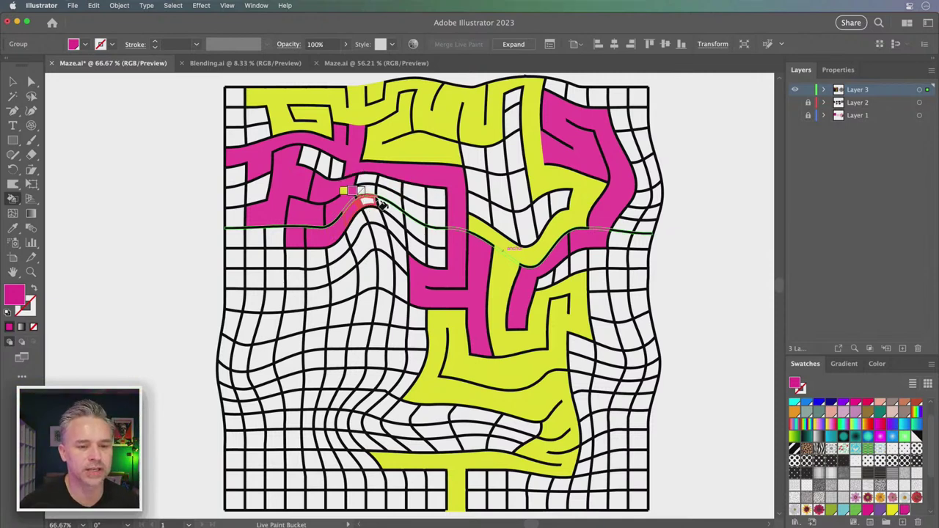
Step: Paint the white cells under the magenta row magenta as a winding passage, linking them to the left magenta area
left_click(414, 194)
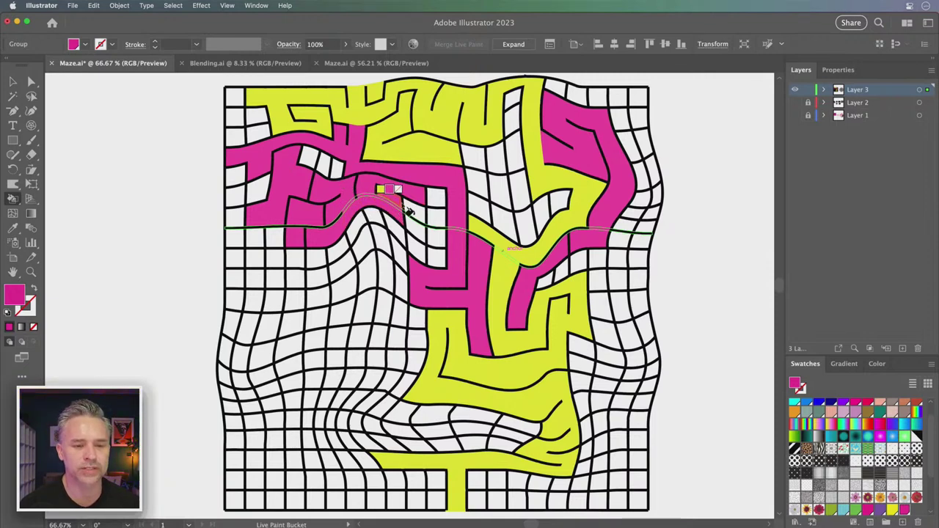
left_click(428, 217)
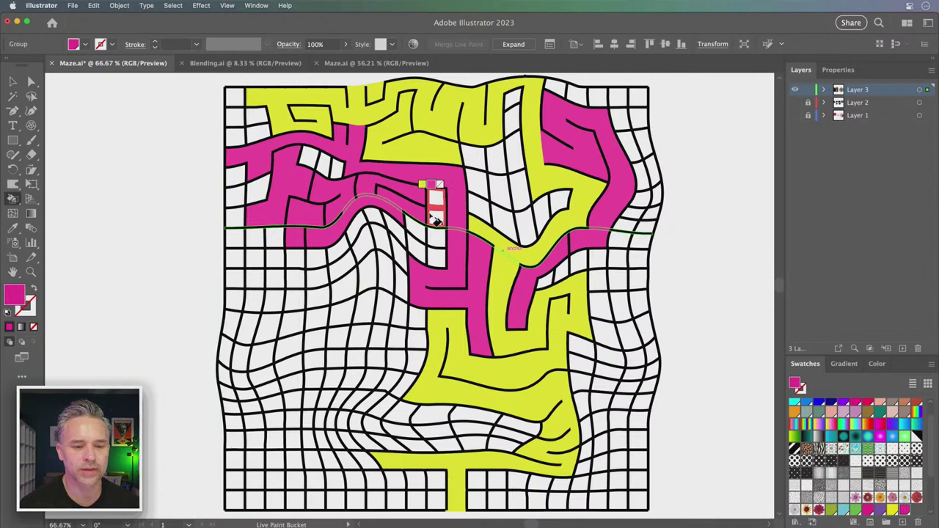
left_click(425, 217)
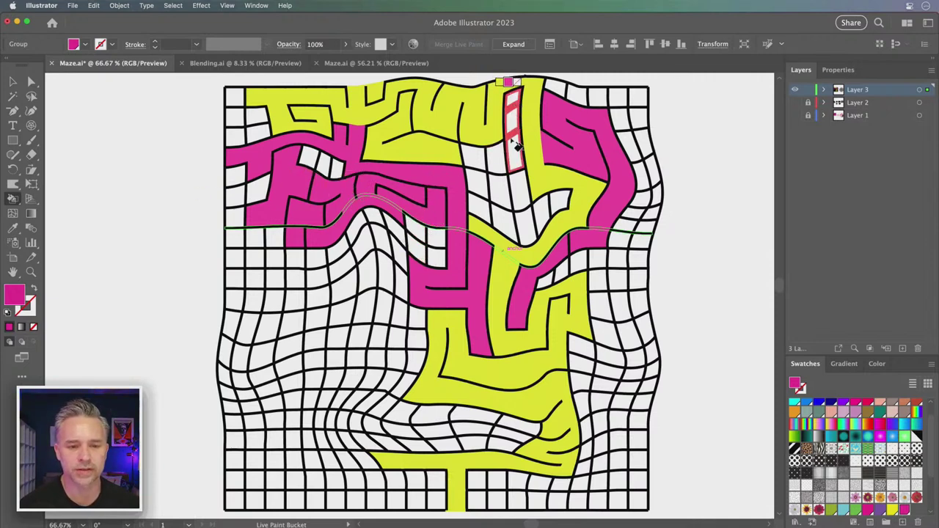
Step: Paint the white pocket between the upper yellow path and the yellow diagonal magenta as a connected, branching passage
left_click(519, 157)
left_click(521, 188)
left_click(530, 185)
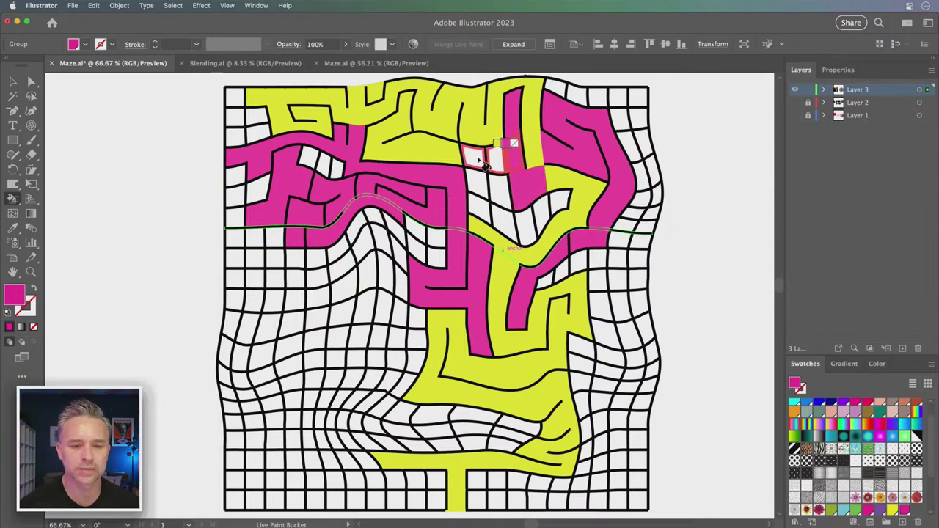
left_click(486, 169)
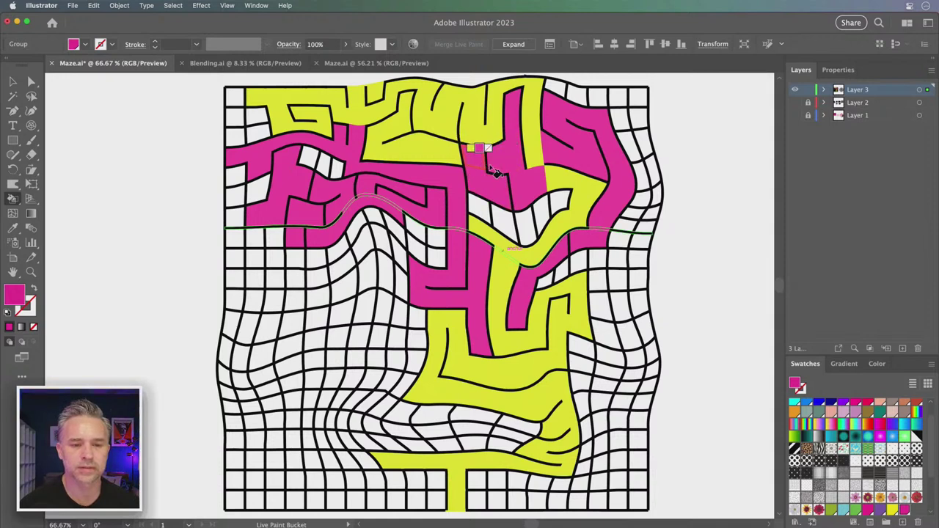
left_click(478, 203)
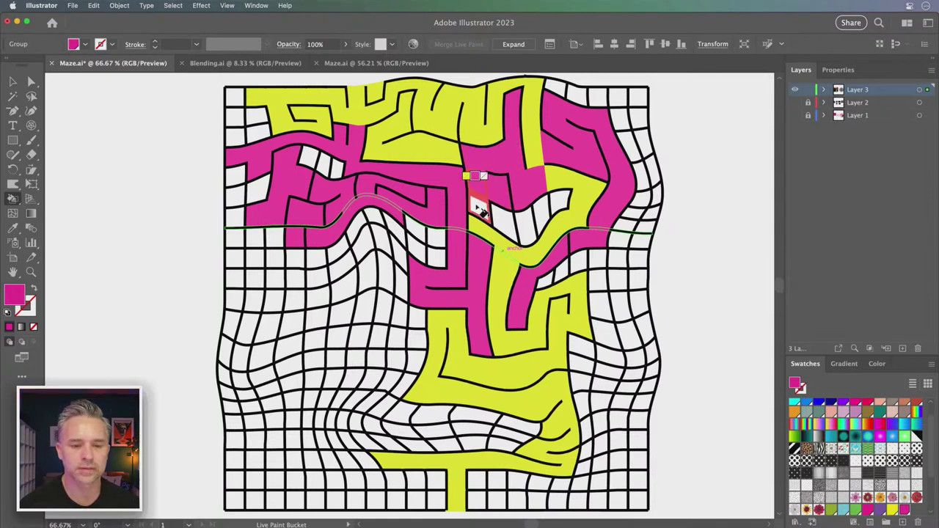
left_click(508, 226)
left_click_drag(522, 232, 562, 213)
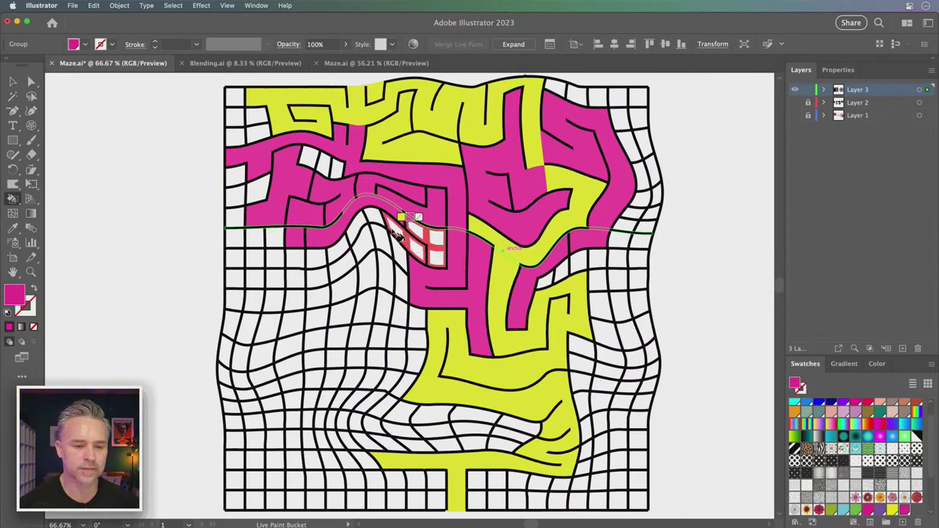
Step: Paint winding magenta passages from the central arch down through the left-middle cells, plus a column along the arch's other side
mouse_move(379, 232)
left_mouse_down()
mouse_move(378, 277)
mouse_move(346, 352)
mouse_move(315, 369)
mouse_move(280, 370)
mouse_move(271, 338)
mouse_move(279, 309)
mouse_move(335, 307)
mouse_move(297, 327)
left_mouse_up()
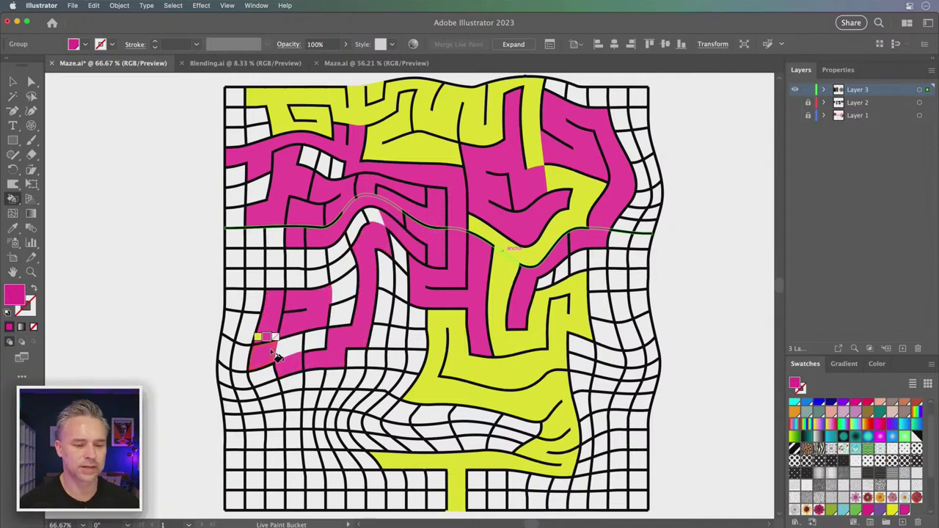
left_click(269, 340)
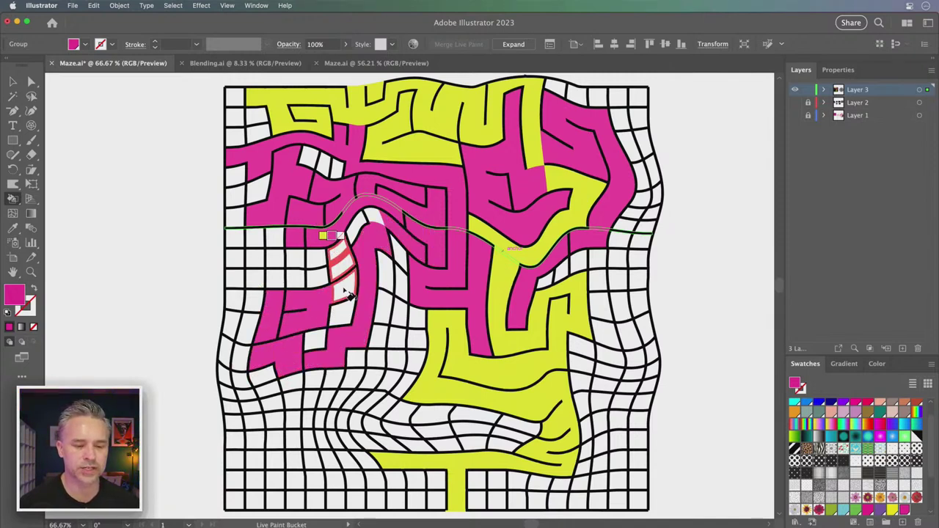
left_click_drag(349, 294, 339, 316)
mouse_move(335, 256)
left_mouse_down()
mouse_move(300, 281)
mouse_move(275, 281)
left_mouse_up()
mouse_move(377, 241)
left_mouse_down()
mouse_move(404, 271)
mouse_move(401, 325)
left_mouse_up()
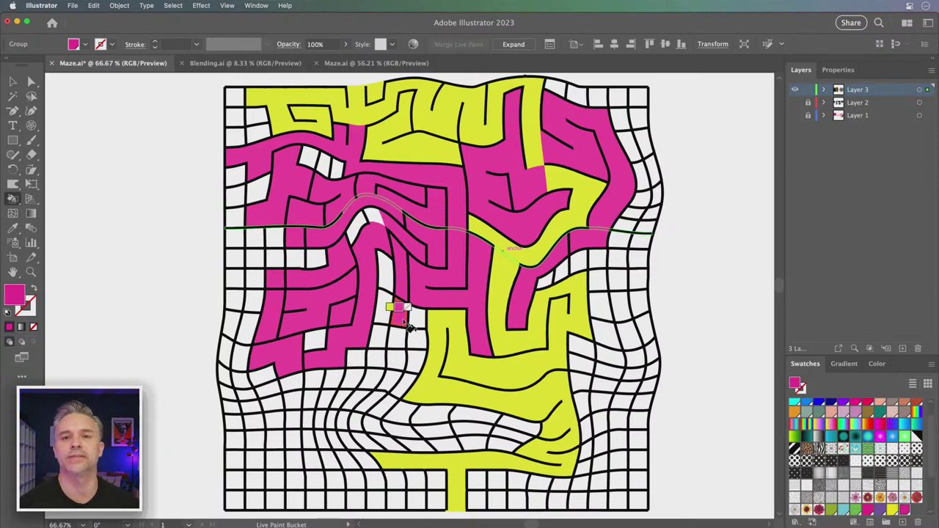
left_click_drag(332, 282, 351, 269)
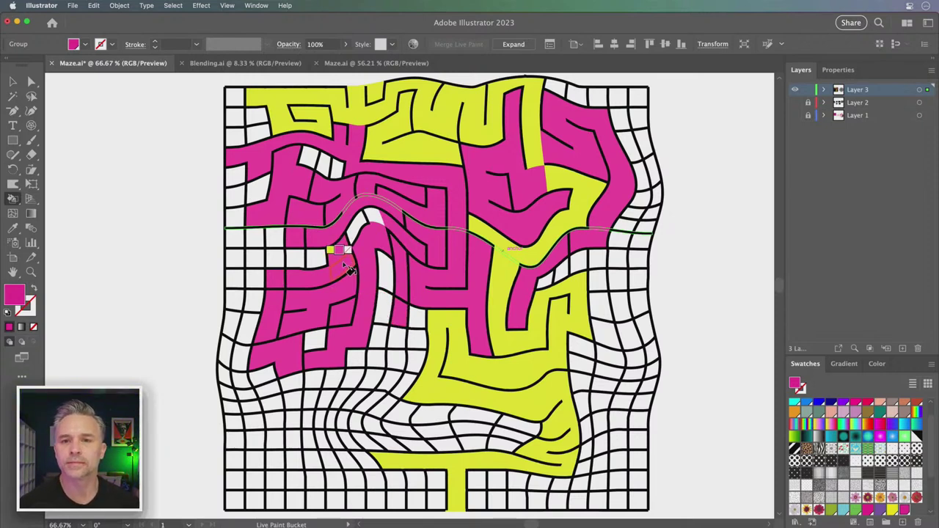
left_click_drag(351, 268, 351, 269)
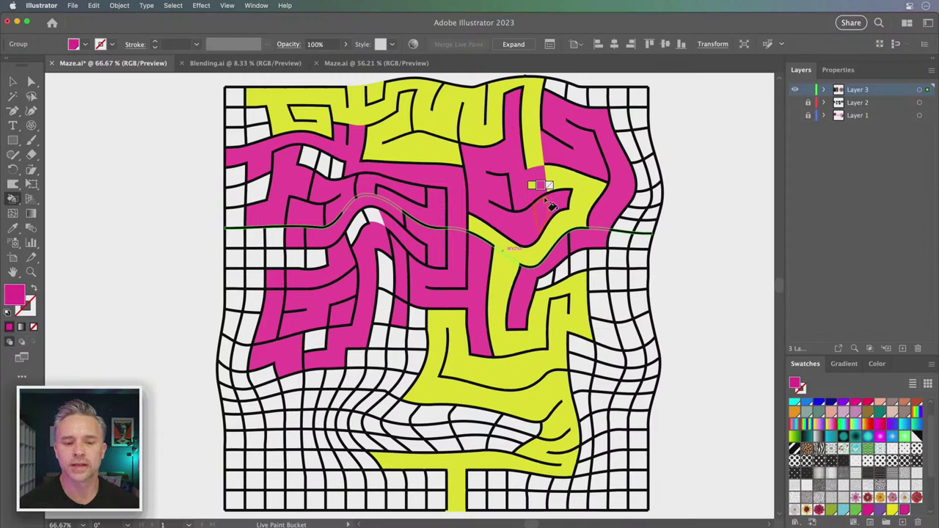
Step: Branch the upper-right magenta area outward to the grid's edge and up into the upper-right corner cell
left_click(611, 121)
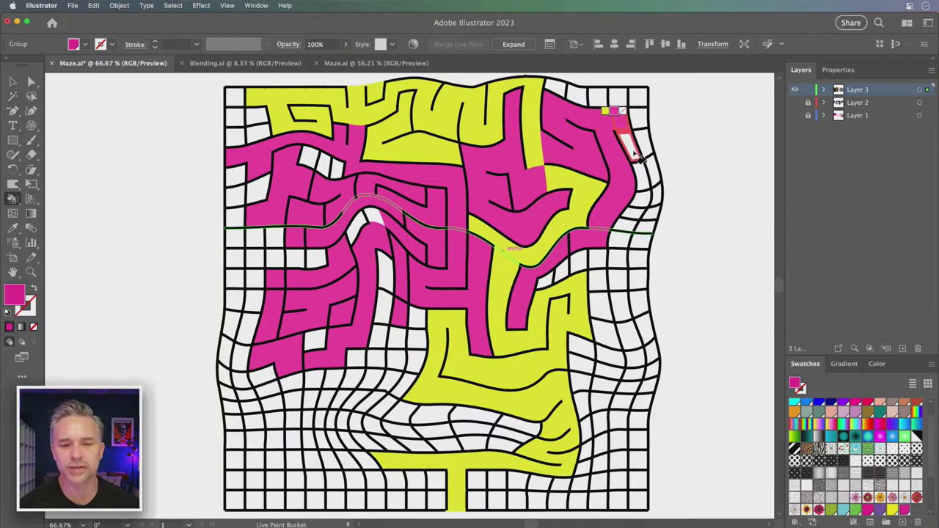
left_click(635, 147)
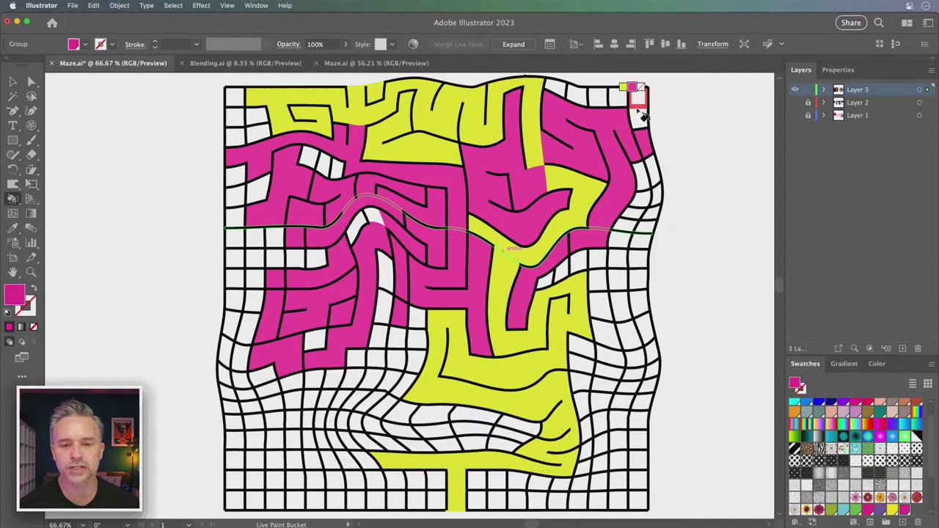
left_click(639, 147)
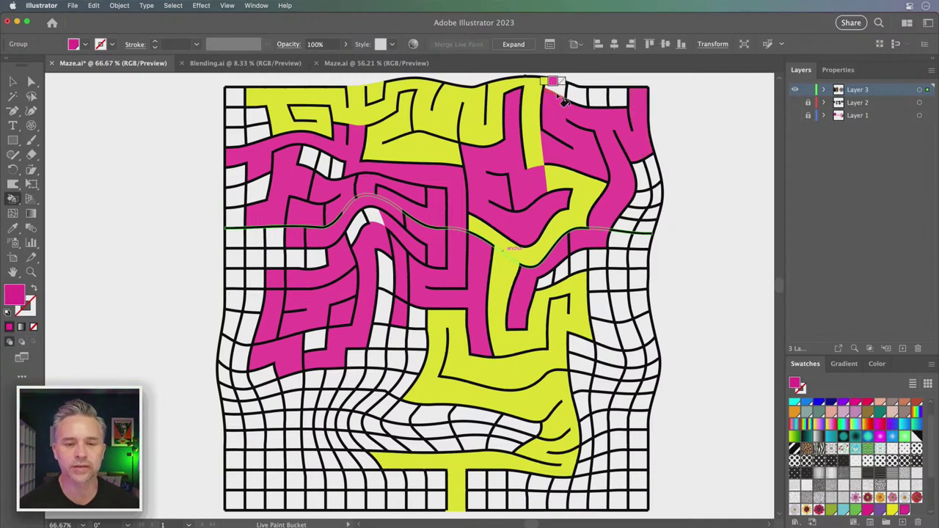
left_click(639, 105)
Step: Paint the strip under the long magenta curve magenta, and continue it down two neighbouring columns beside the yellow hook
left_click_drag(469, 296, 473, 278)
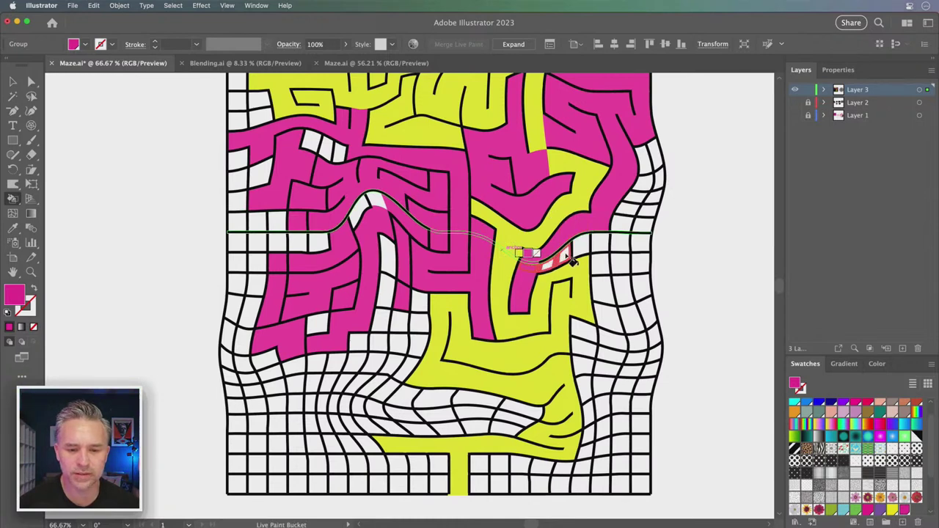
left_click(598, 251)
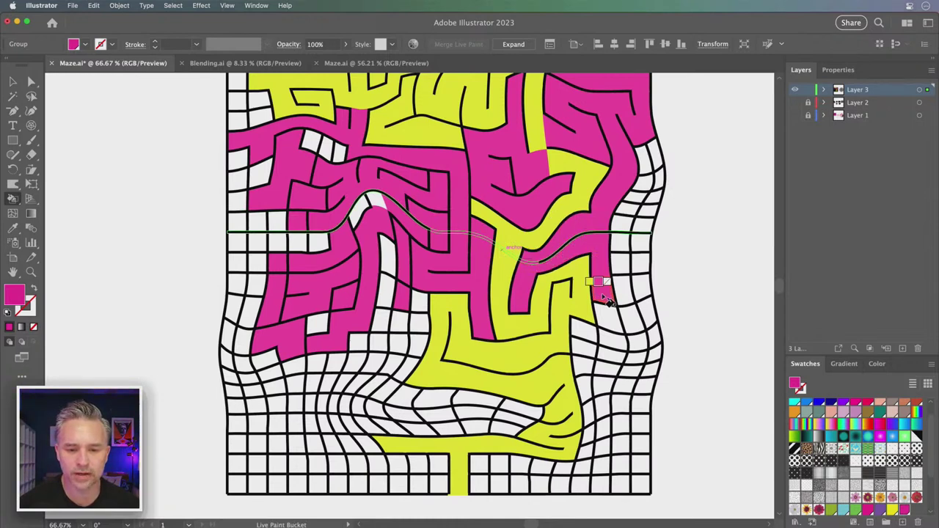
left_click(623, 292)
left_click(622, 264)
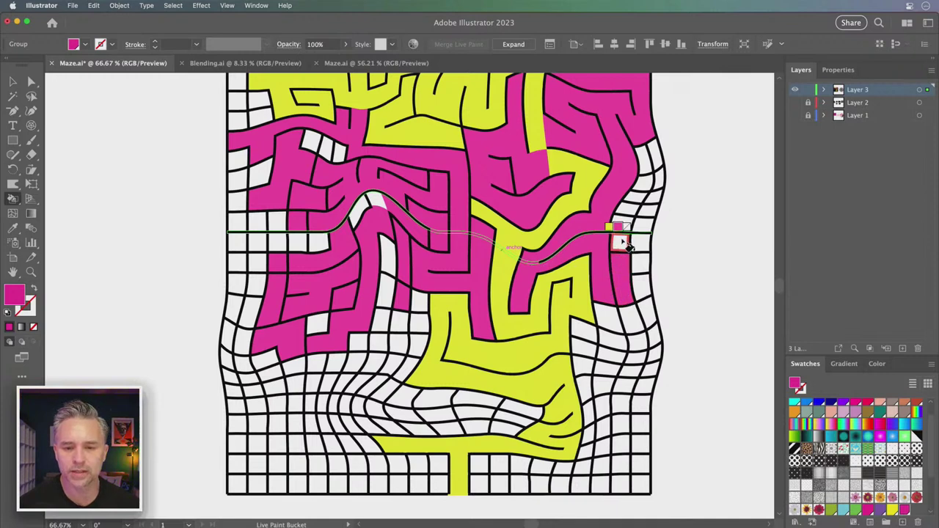
left_click(621, 244)
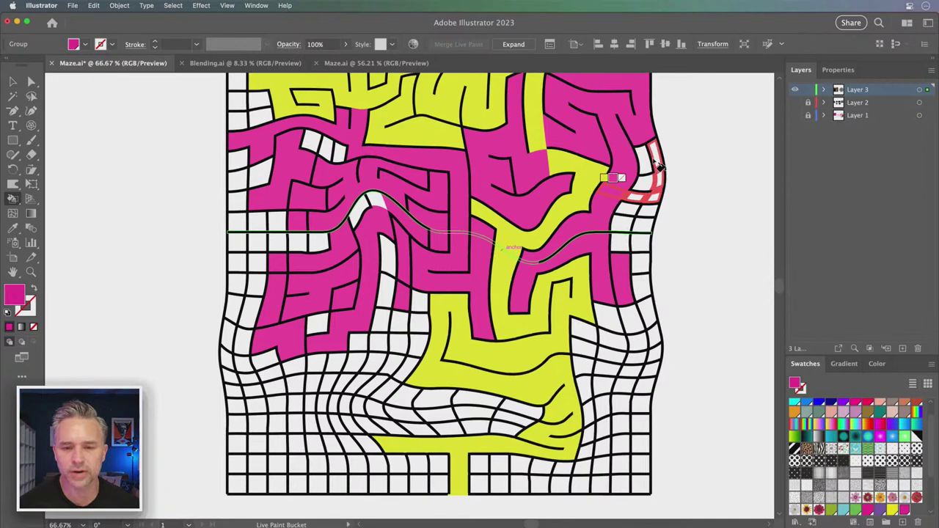
Step: Paint the white cells along the bulging upper right edge magenta as a passage that loops back between the walls
left_click(648, 181)
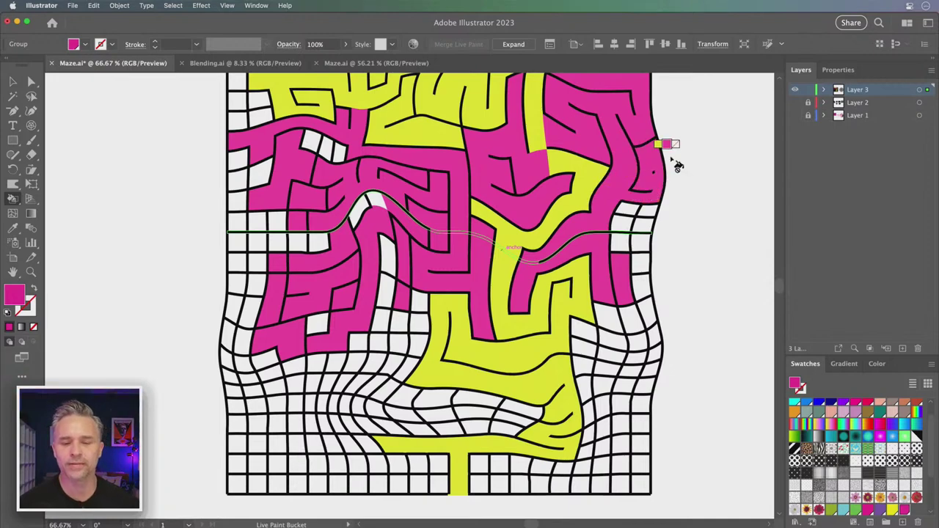
scroll(673, 161, "up", 3)
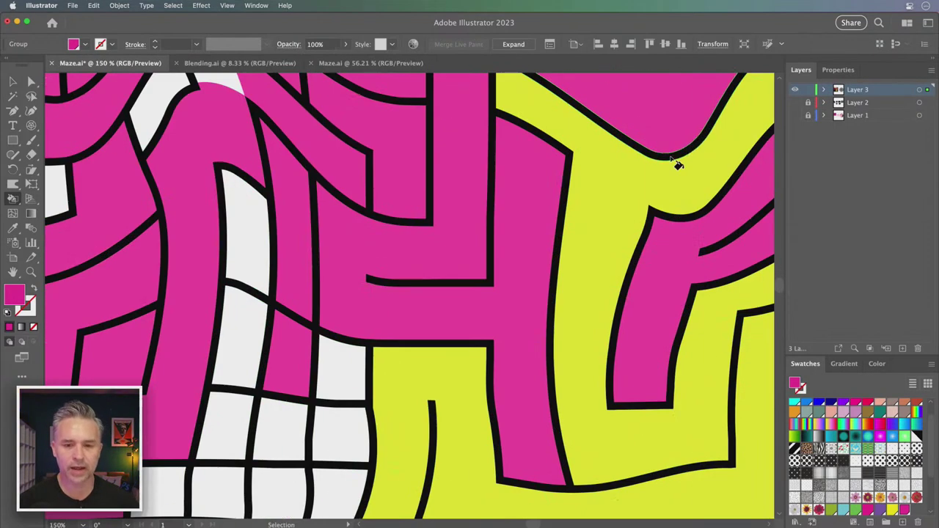
mouse_move(670, 155)
left_mouse_down()
mouse_move(220, 342)
mouse_move(196, 413)
left_mouse_up()
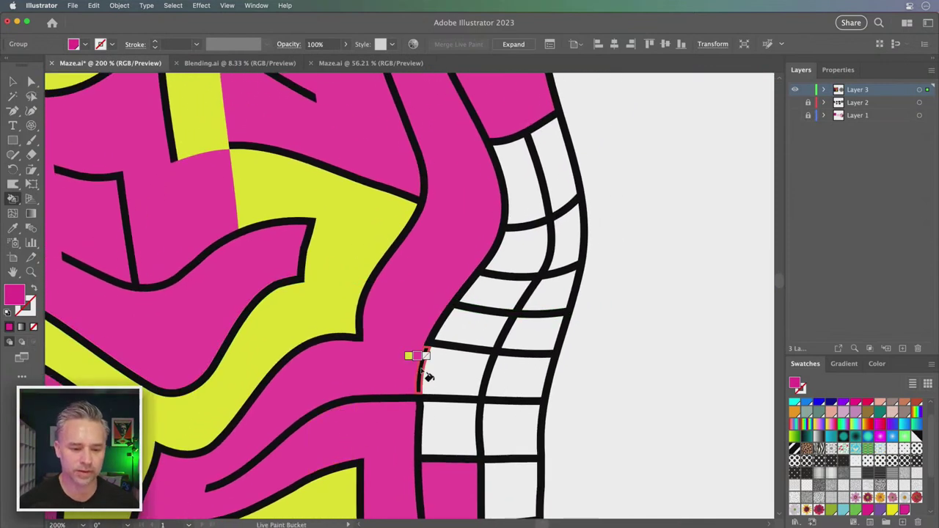
mouse_move(389, 371)
left_mouse_down()
mouse_move(522, 369)
mouse_move(564, 268)
left_mouse_up()
left_click_drag(566, 215, 561, 210)
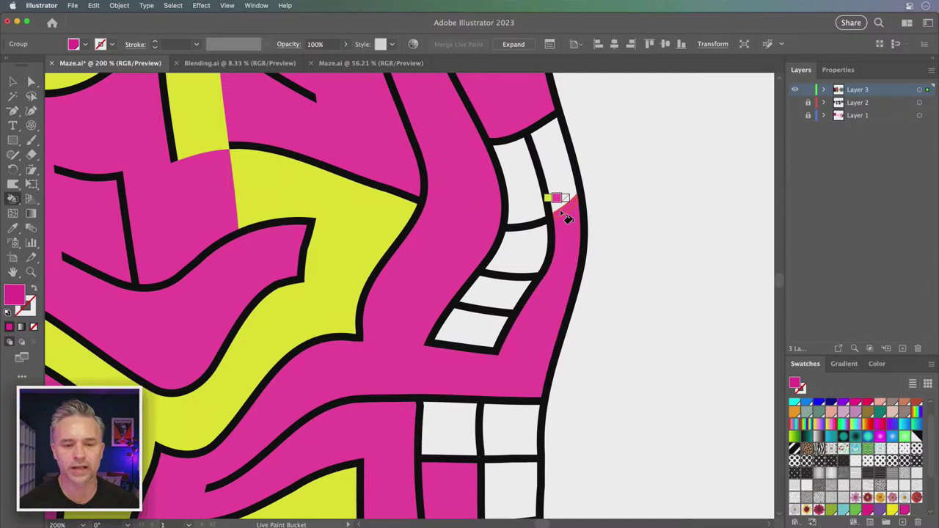
left_click(547, 246)
left_click(525, 209)
left_click(561, 189)
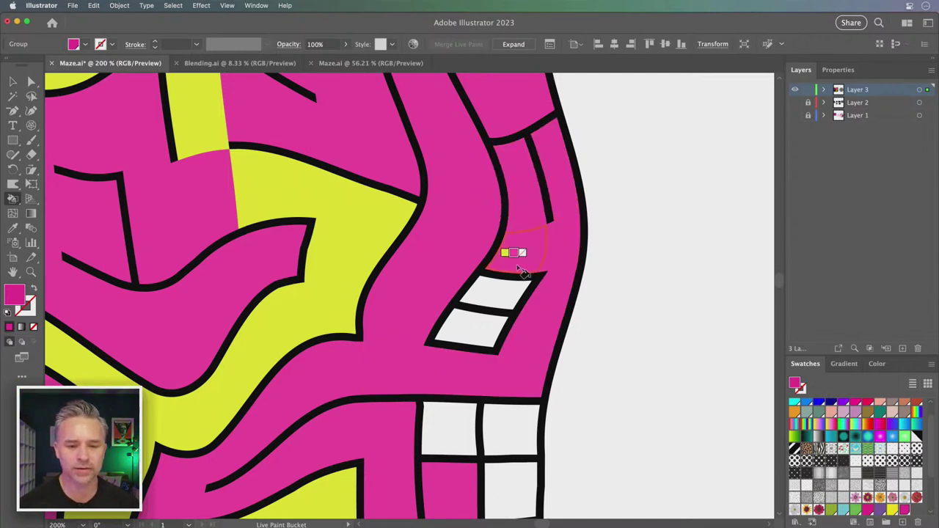
mouse_move(504, 289)
left_mouse_down()
mouse_move(470, 331)
mouse_move(484, 111)
left_mouse_up()
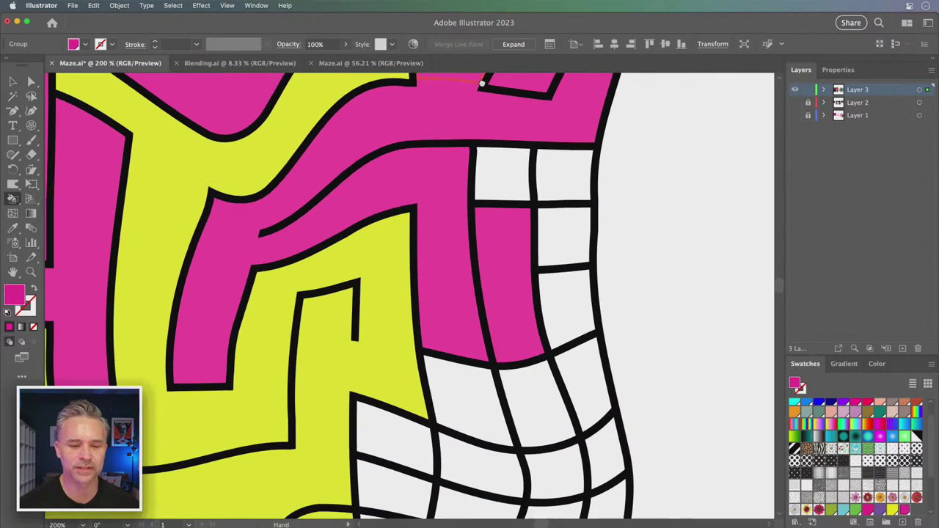
Step: Extend the magenta column up one cell, down the adjoining right-edge column, and back along the row beneath the columns
left_click(509, 179)
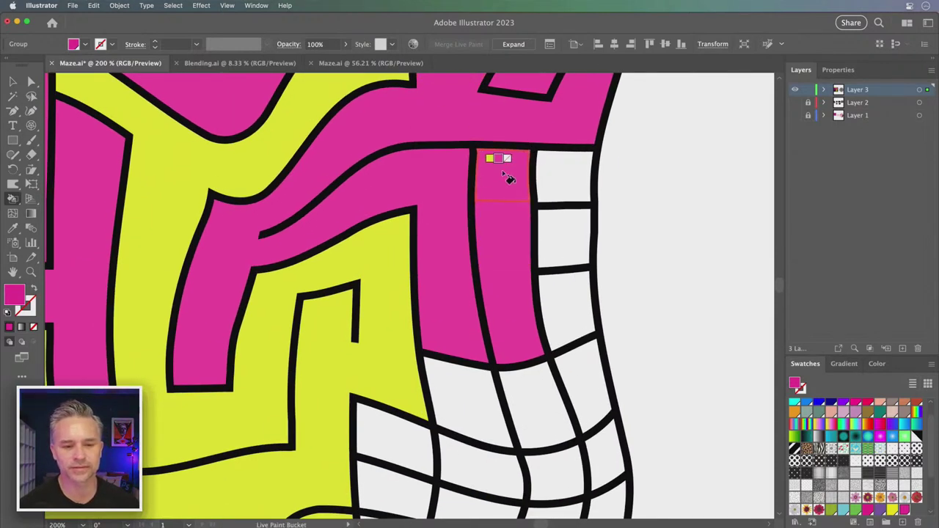
left_click(569, 193)
mouse_move(570, 195)
left_mouse_down()
mouse_move(570, 278)
mouse_move(558, 275)
left_mouse_up()
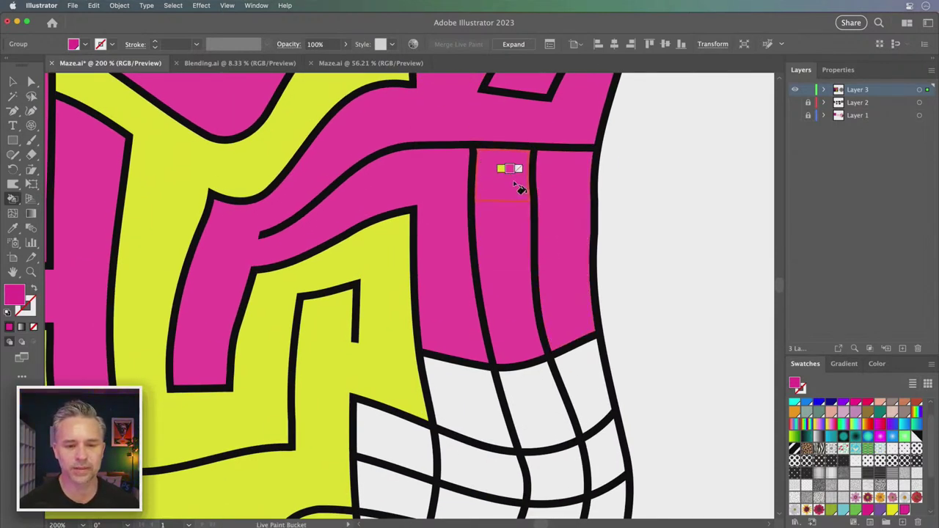
left_click_drag(426, 362, 451, 229)
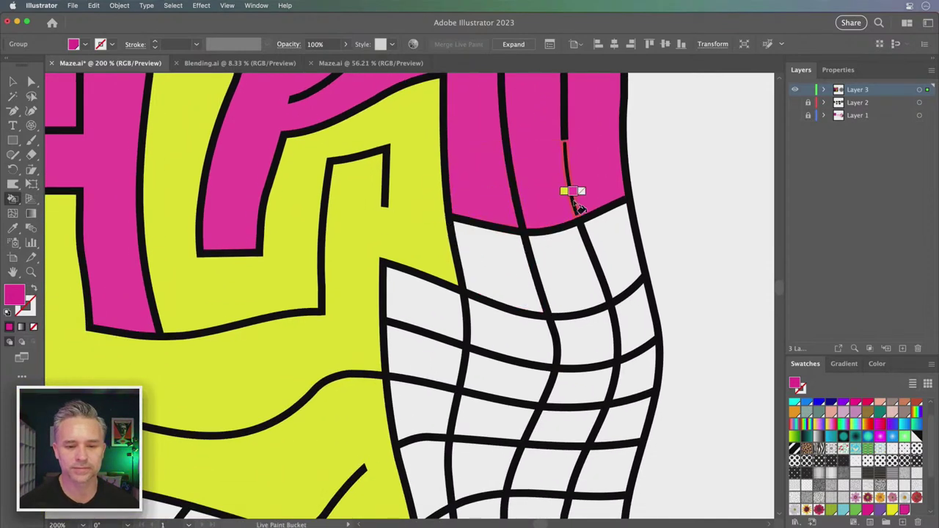
left_click(513, 267)
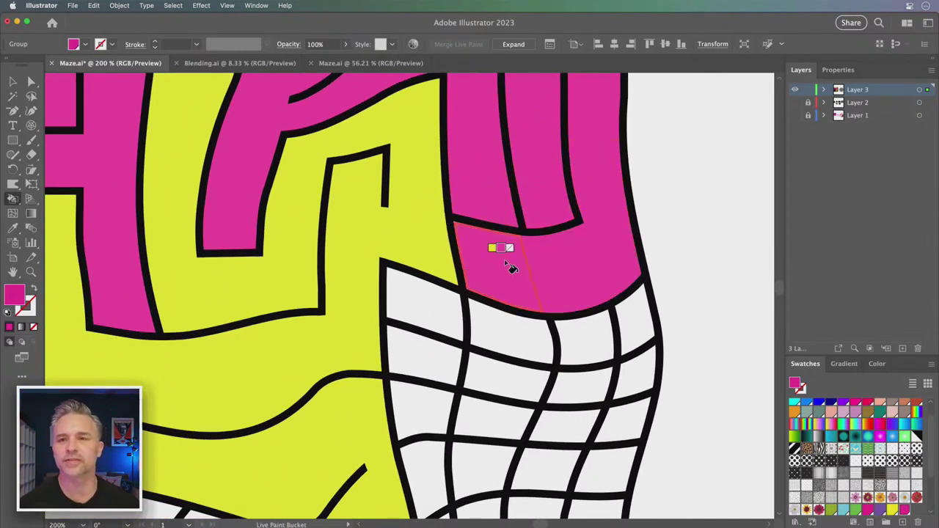
Step: Wind the magenta passage from that row down beside the yellow area, around short wall stubs, and back up the neighbouring column
left_click_drag(473, 305, 514, 234)
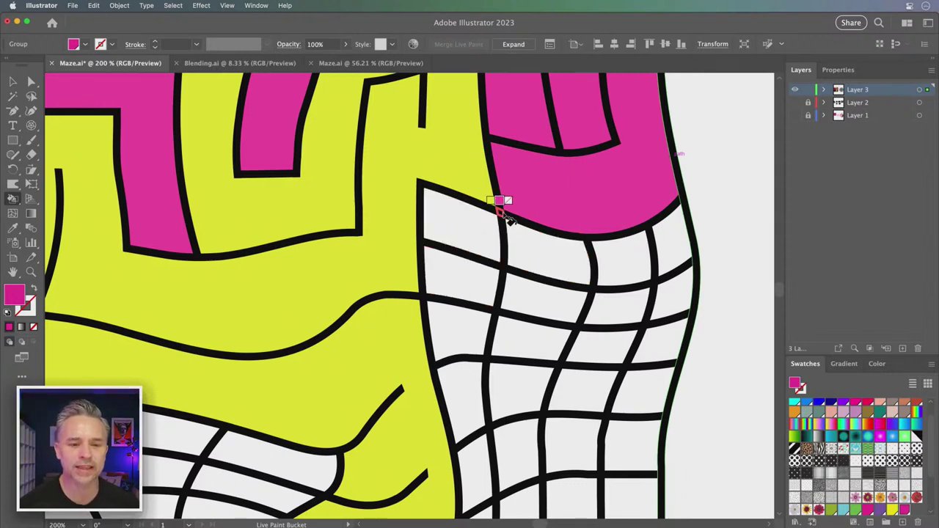
mouse_move(549, 210)
left_mouse_down()
mouse_move(543, 249)
mouse_move(461, 239)
left_mouse_up()
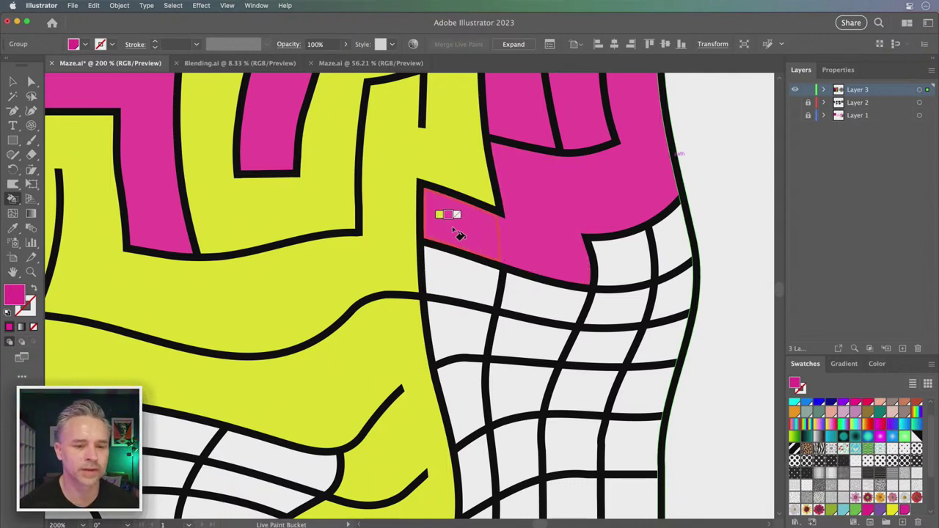
left_click(462, 276)
left_click(521, 301)
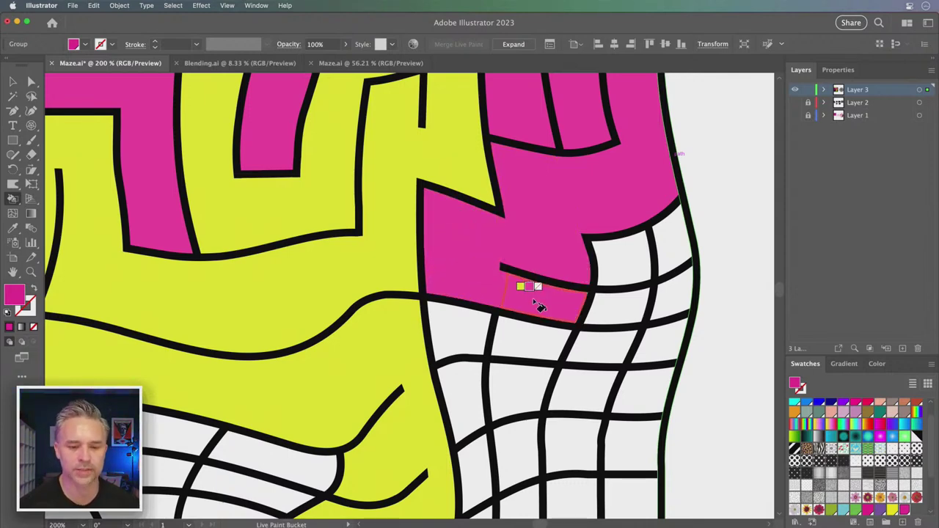
mouse_move(525, 339)
left_mouse_down()
mouse_move(454, 332)
mouse_move(466, 330)
mouse_move(432, 261)
left_mouse_up()
mouse_move(440, 335)
left_mouse_down()
mouse_move(541, 323)
mouse_move(568, 270)
mouse_move(585, 207)
left_mouse_up()
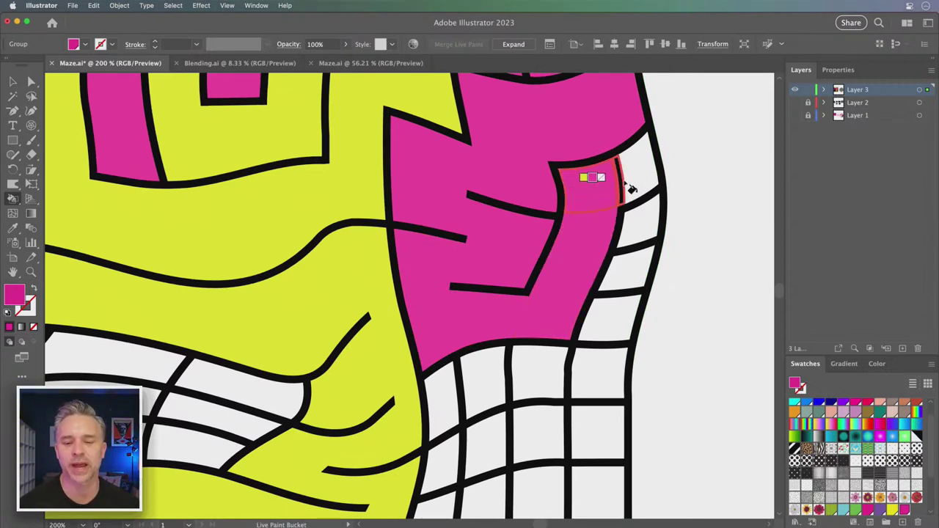
Step: Paint the lower right-edge column magenta, turning inward at its end and down one more cell
mouse_move(643, 213)
left_mouse_down()
mouse_move(614, 318)
mouse_move(602, 313)
mouse_move(622, 250)
mouse_move(655, 244)
left_mouse_up()
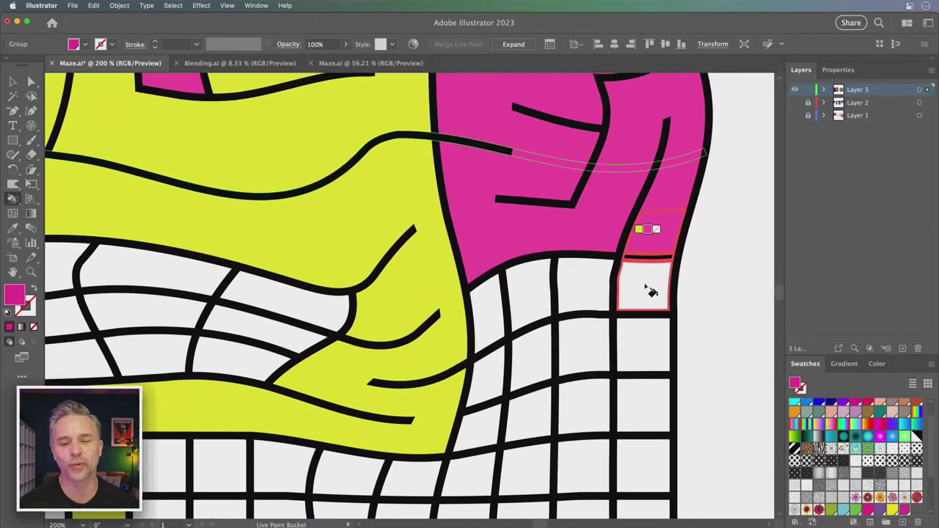
left_click_drag(653, 294, 585, 293)
scroll(585, 293, "left", 3)
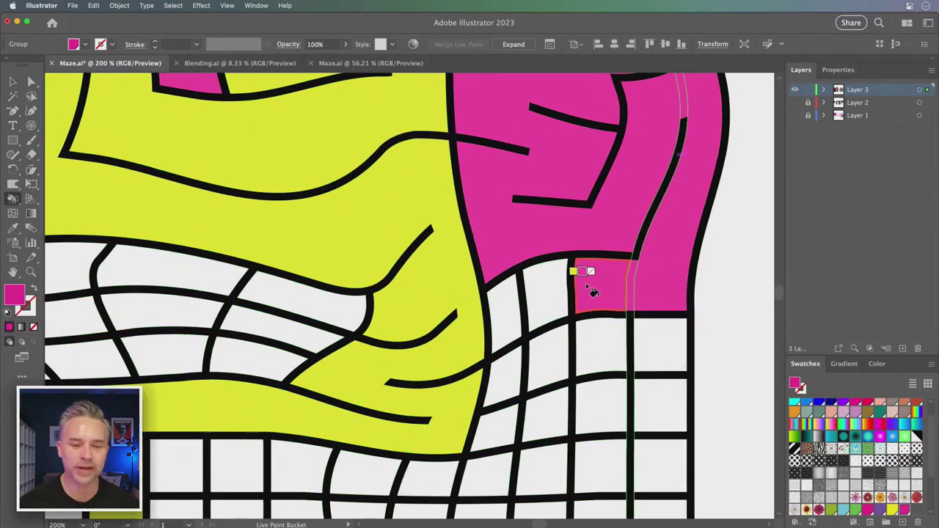
left_click(604, 337)
Step: Paint two right-edge cells below that turn magenta, and run the passage inward along the row toward the yellow area
left_click(660, 342)
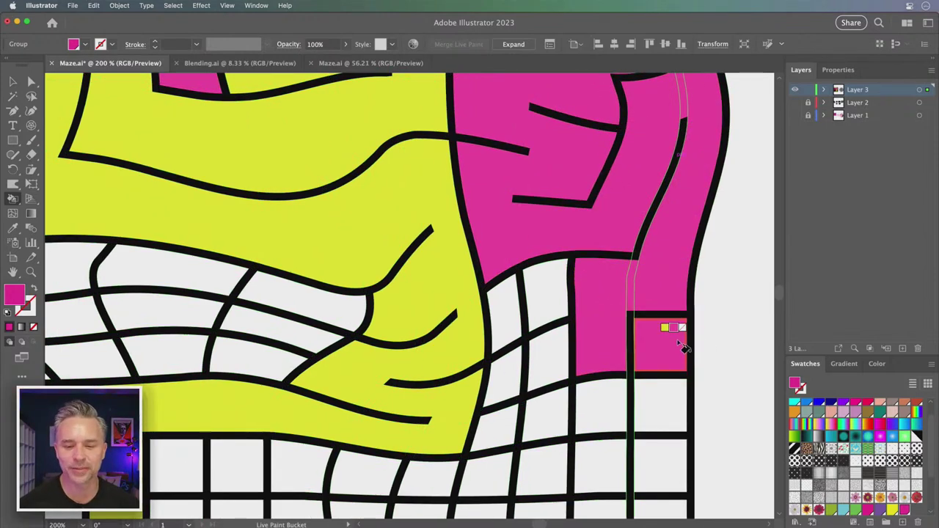
left_click(661, 403)
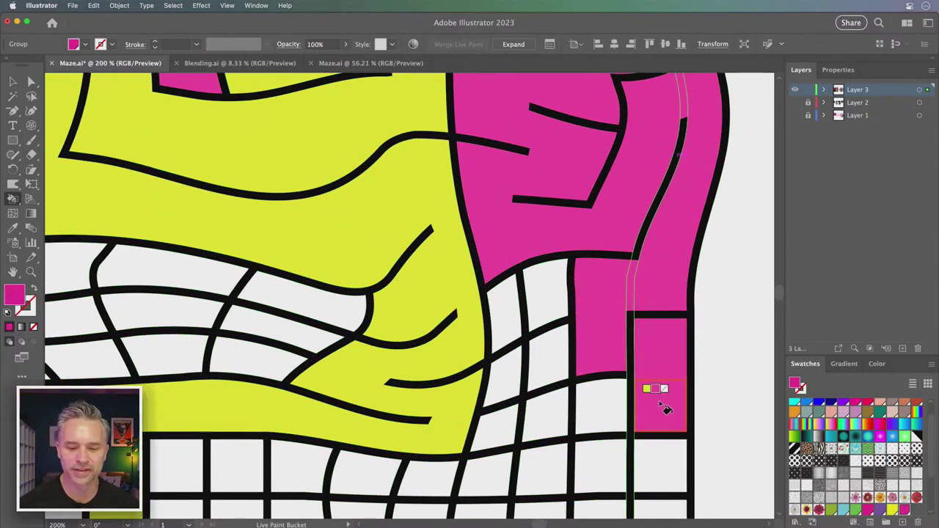
left_click(619, 409)
left_click(556, 414)
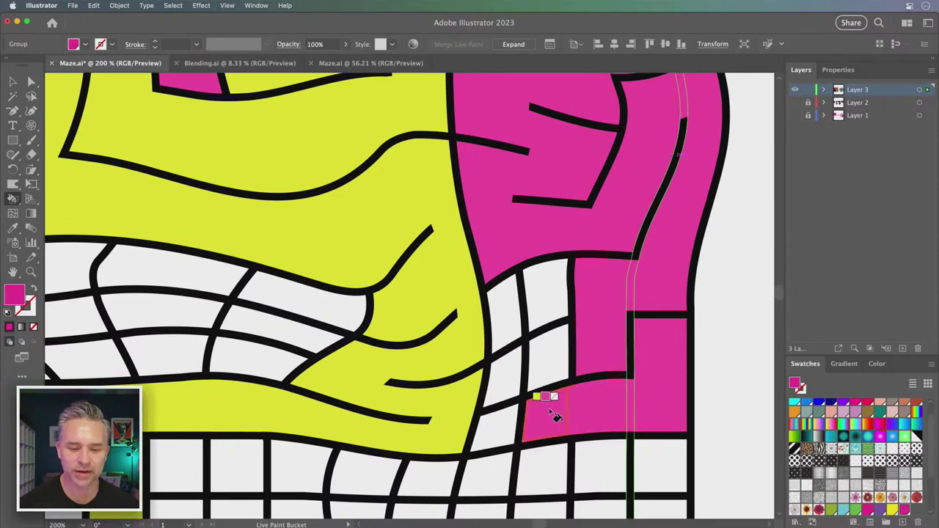
Step: Extend the magenta passage up two cells and down the narrow column beside the yellow area into the row below
left_click(558, 359)
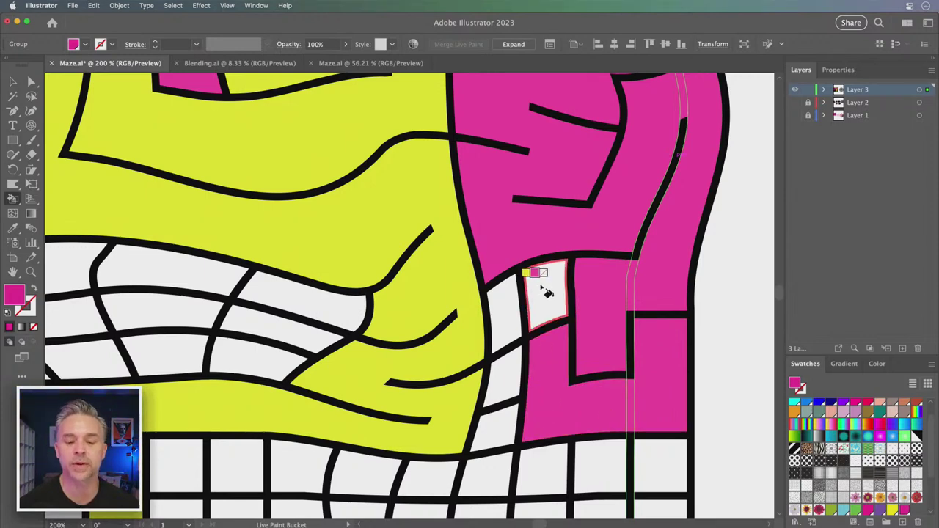
left_click(547, 293)
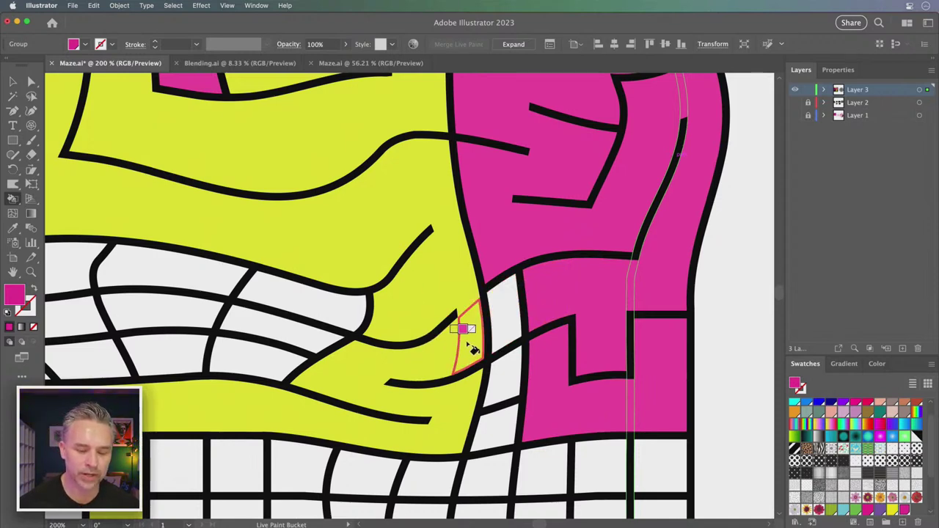
mouse_move(493, 329)
left_mouse_down()
mouse_move(499, 317)
mouse_move(498, 474)
mouse_move(507, 485)
left_mouse_up()
scroll(530, 471, "down", 5)
scroll(531, 472, "left", 3)
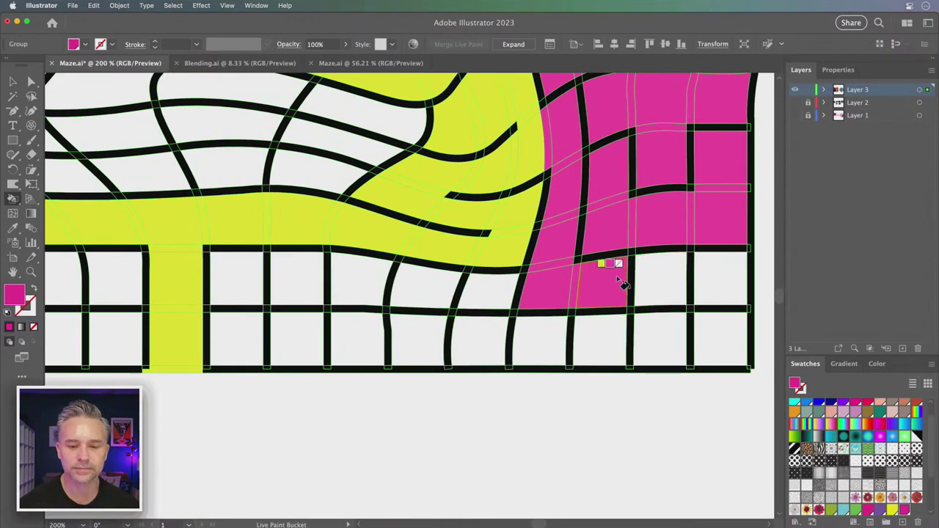
Step: Run the magenta passage along the second-to-last row to the grid's lower-right corner and back along the bottom row
left_click(657, 272)
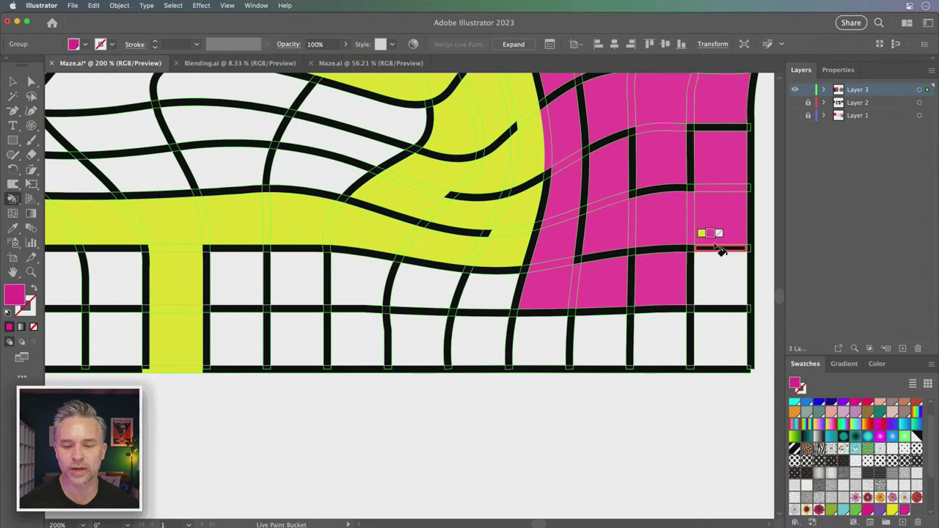
left_click(722, 293)
mouse_move(663, 330)
left_mouse_down()
mouse_move(711, 330)
mouse_move(488, 338)
left_mouse_up()
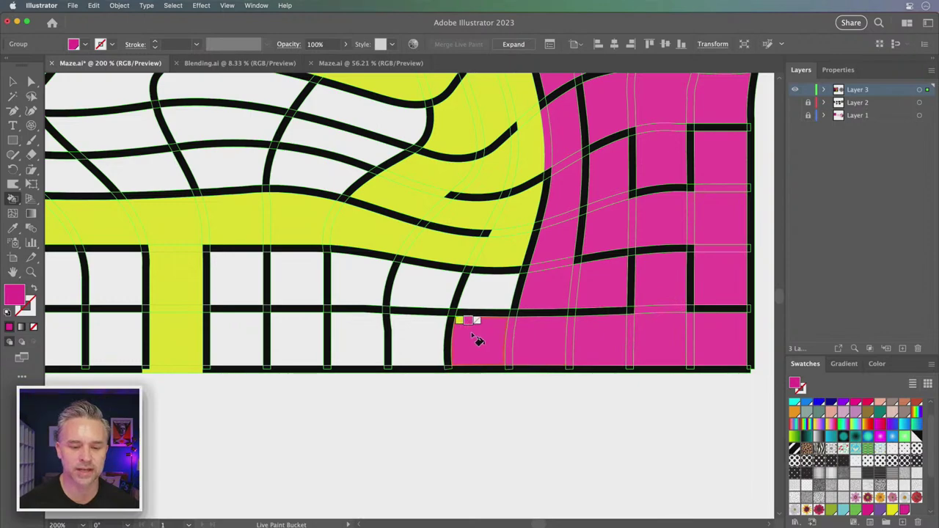
Step: Turn the magenta passage up from the bottom row and extend it along the row directly beneath the yellow passage
left_click(481, 292)
left_click(419, 287)
left_click_drag(419, 287, 542, 352)
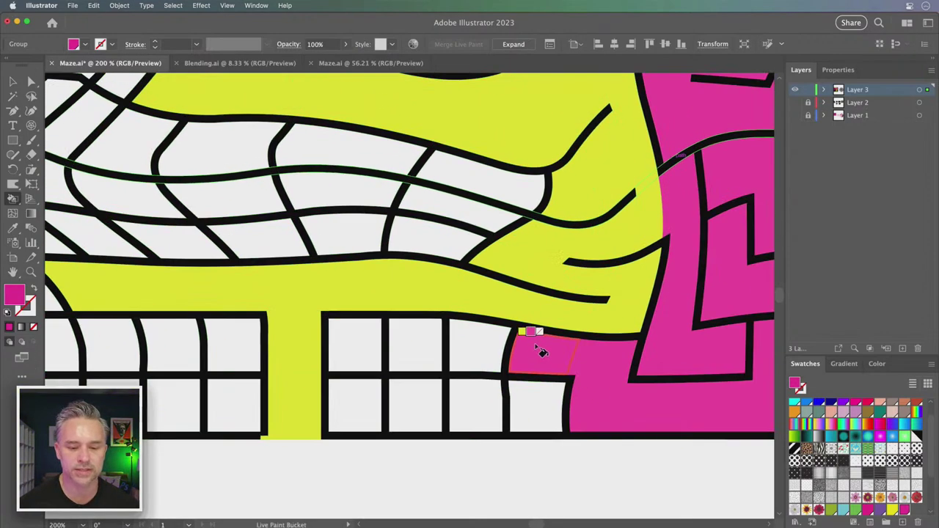
left_click(496, 349)
left_click(413, 348)
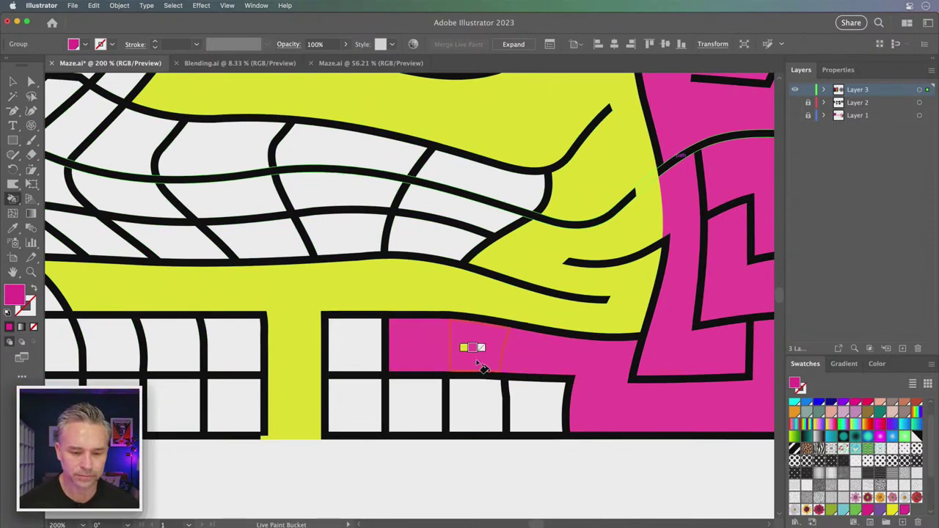
Step: Fill the remaining bottom-row cells and corner cell beside the yellow exit magenta, opening wall segments between the two rows
left_click(510, 411)
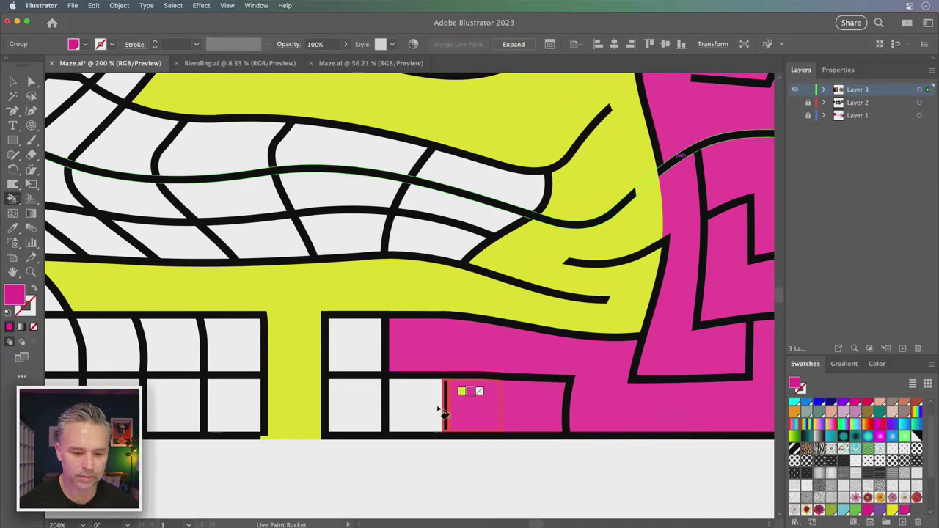
left_click(367, 412)
left_click(360, 359)
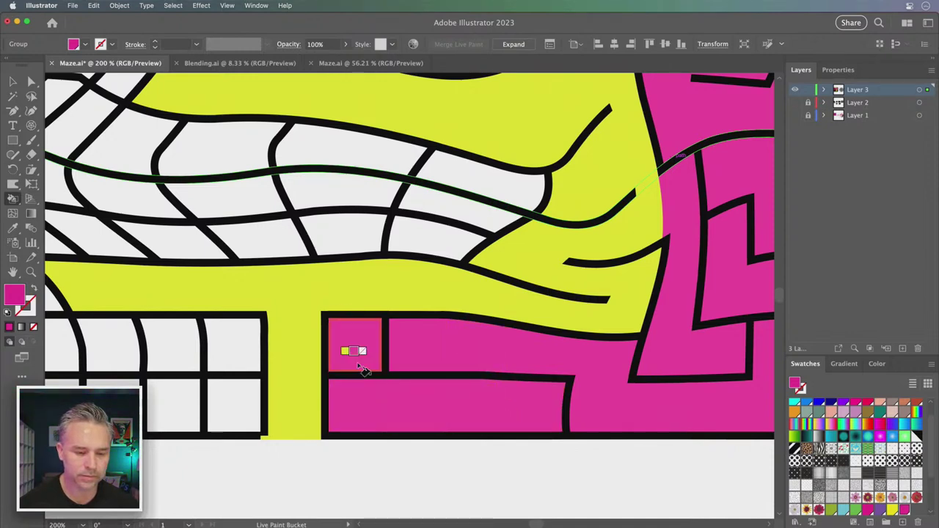
left_click(360, 377)
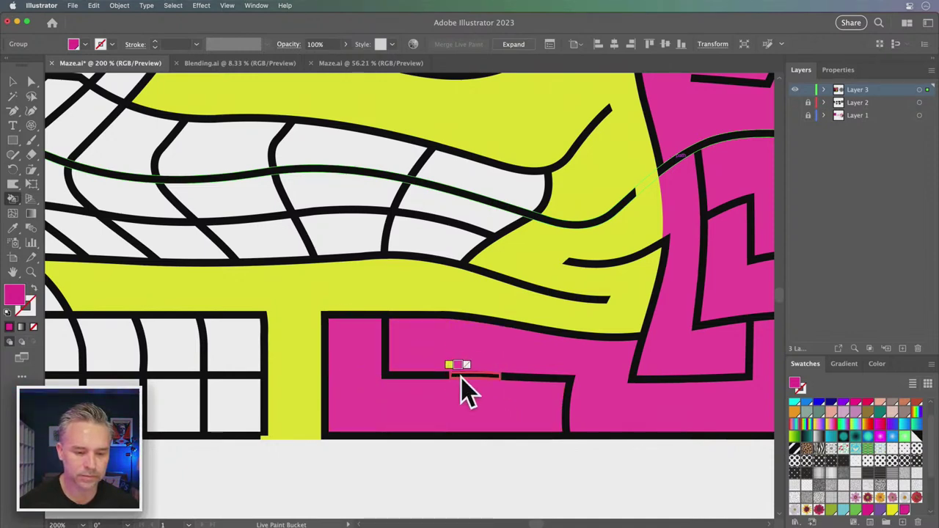
scroll(459, 289, "left", 5)
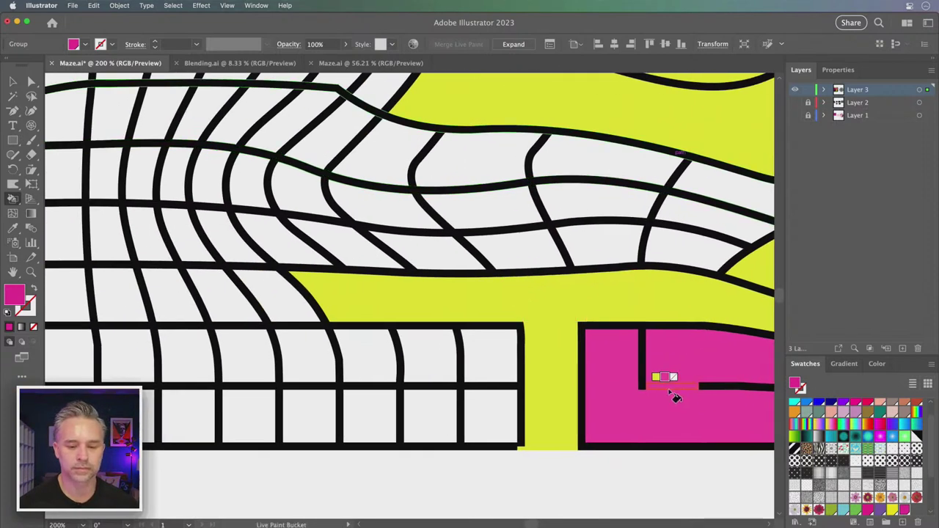
scroll(477, 370, "right", 4)
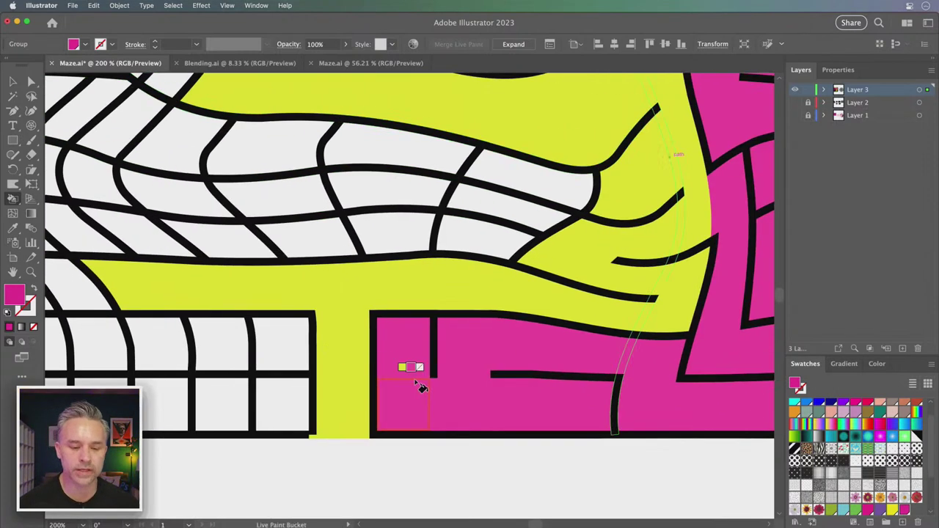
key("slash")
key("Right")
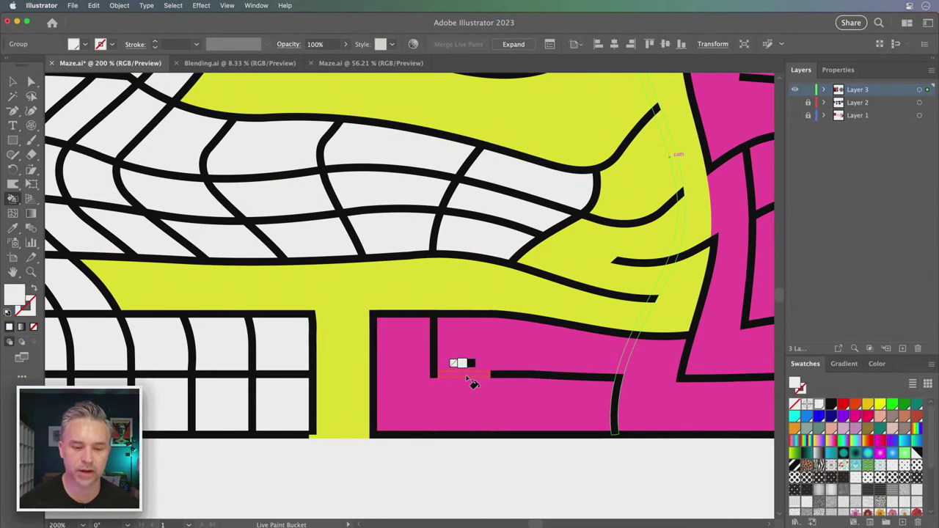
key("Right")
left_click(475, 379, "alt")
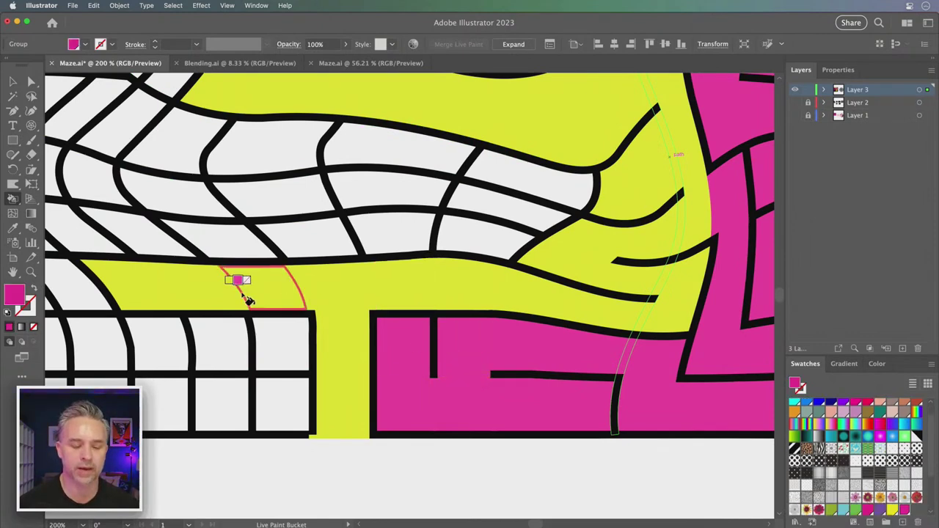
Step: Paint the row beneath the yellow corridor, on the other side of the yellow exit, and the curving column above it magenta
scroll(230, 304, "left", 5)
left_click_drag(465, 365, 272, 356)
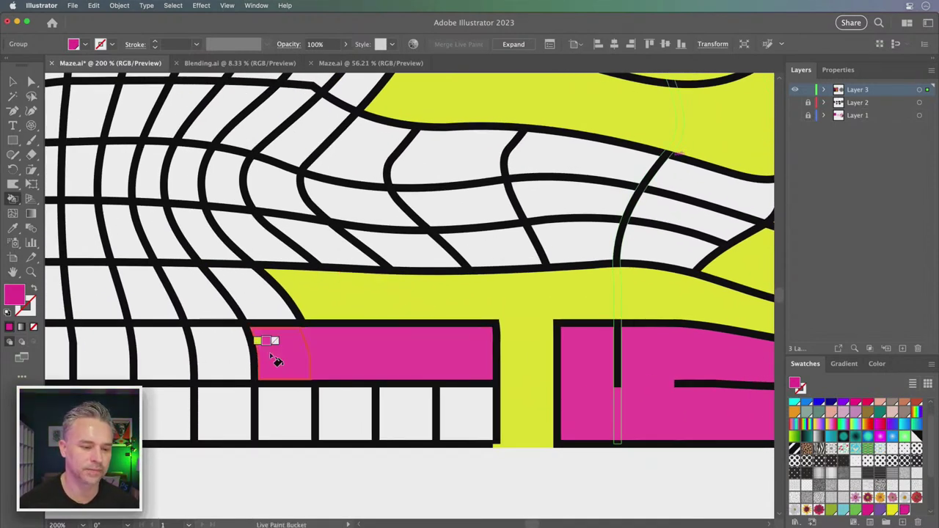
left_click(218, 262)
Step: Switch the paint colour to the purple swatch and fill the row beneath the yellow corridor and its curving column purple
key("Left")
key("Left")
key("Left")
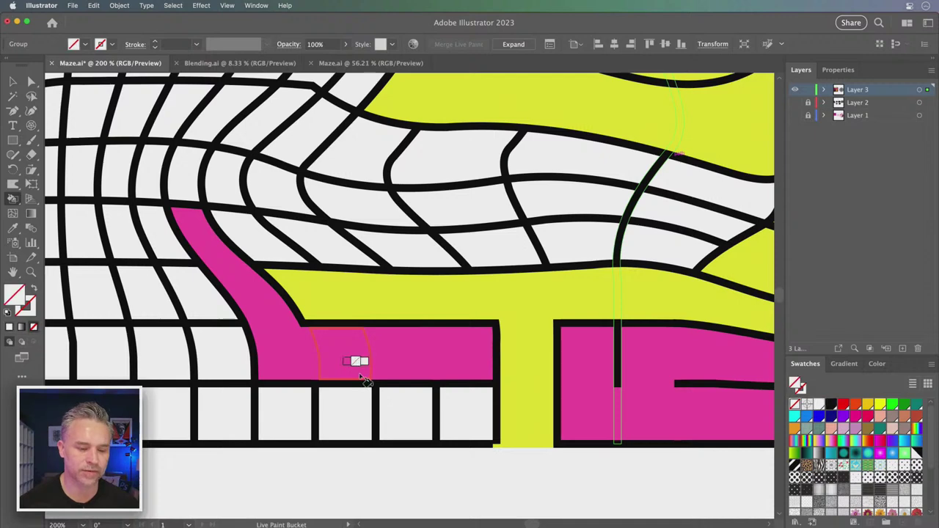
key("Left")
key("Left")
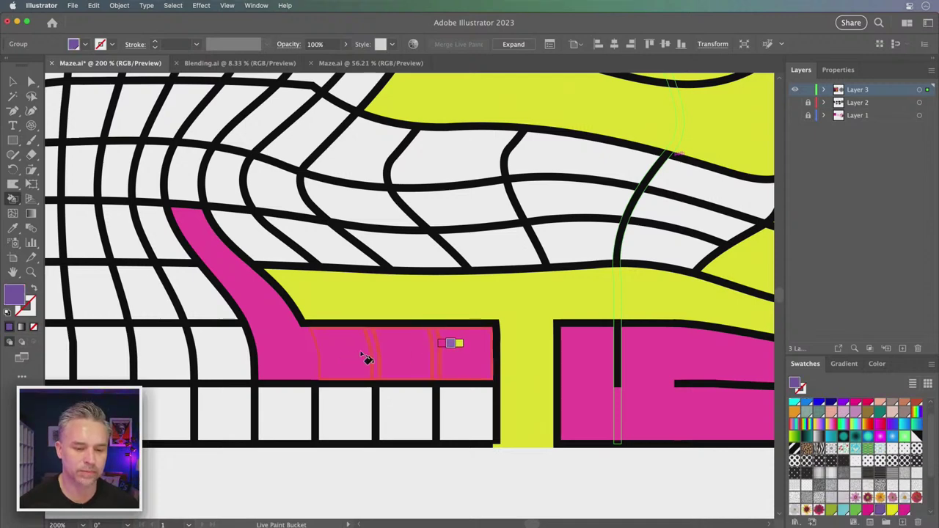
left_click(293, 358)
left_click(242, 284)
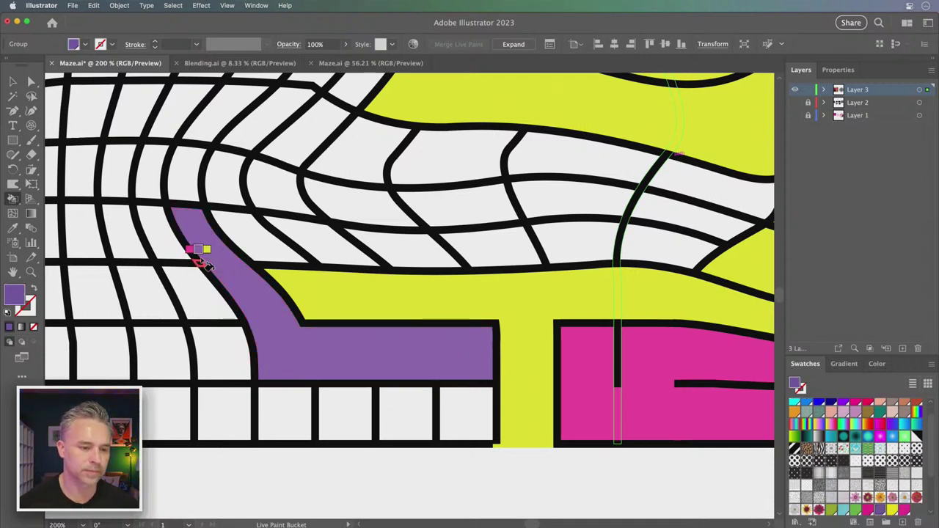
Step: Branch the purple passage along the band above the yellow corridor and fill the corridor's end cell purple
mouse_move(210, 218)
left_mouse_down()
mouse_move(384, 249)
mouse_move(326, 258)
left_mouse_up()
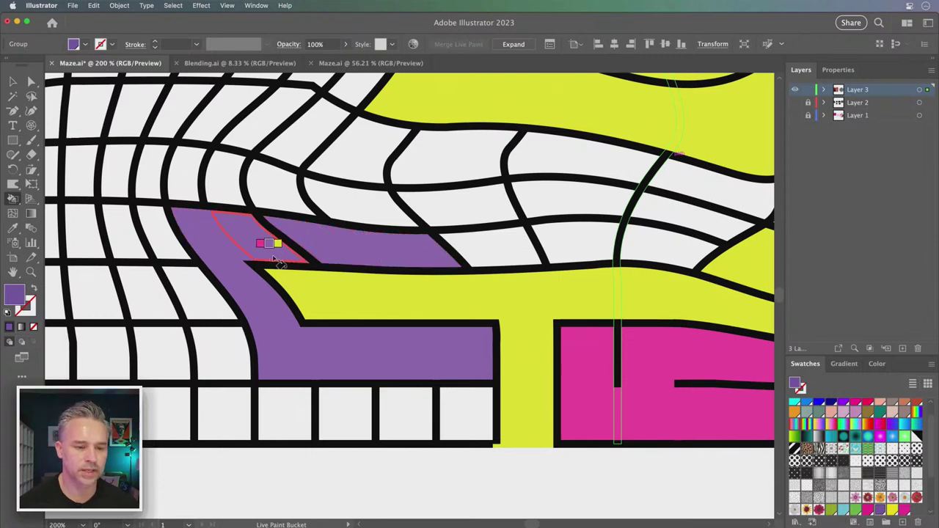
left_click(323, 293)
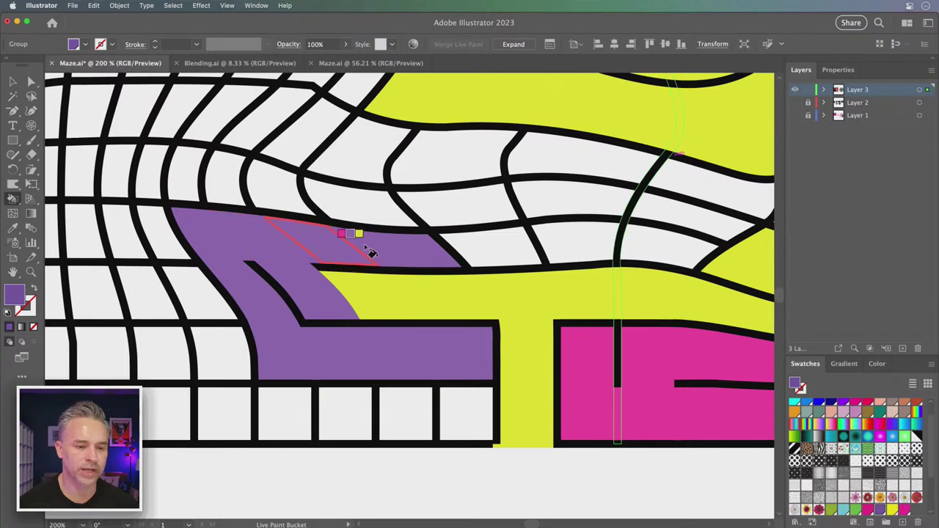
left_click_drag(390, 207, 338, 274)
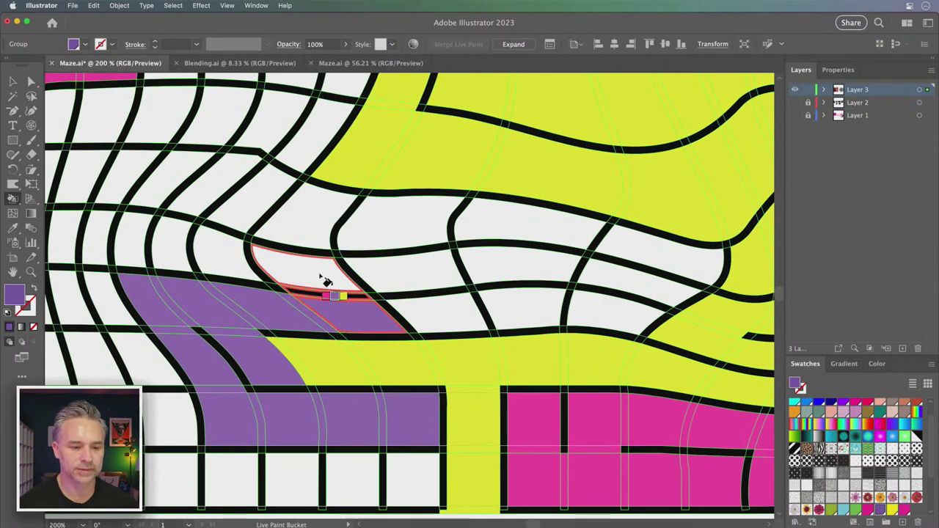
Step: Wind the purple passage through the middle and lower rows of the white band, leaving short wall stubs, to its rounded end
left_click(326, 275)
left_click(415, 282)
left_click(445, 307)
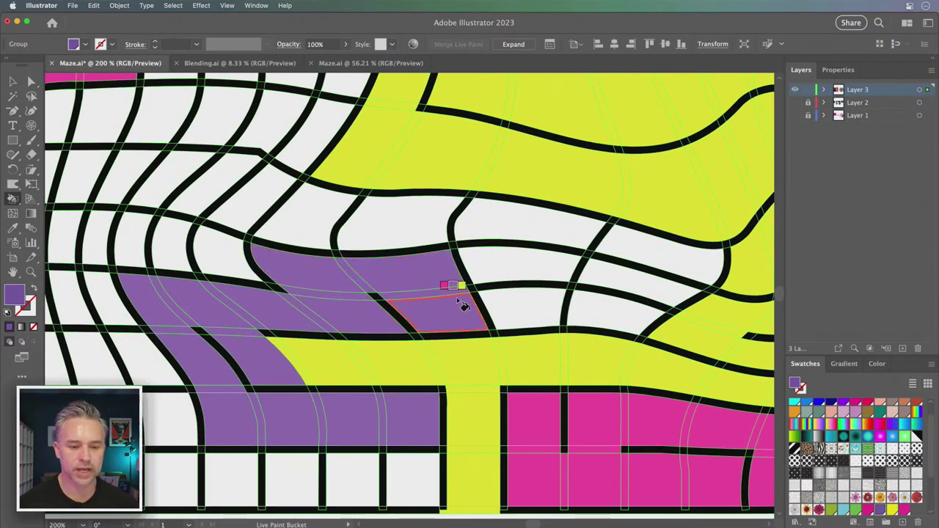
left_click(517, 312)
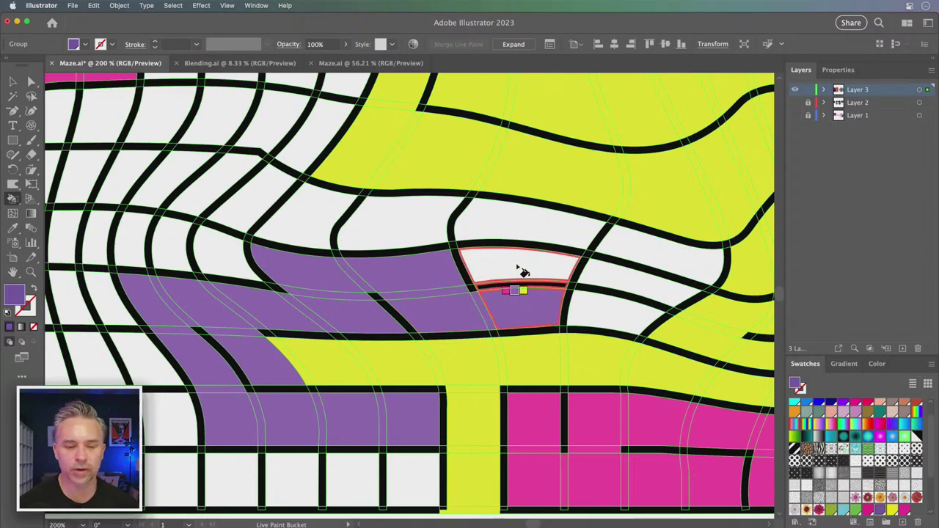
left_click(524, 271)
left_click_drag(655, 261, 623, 311)
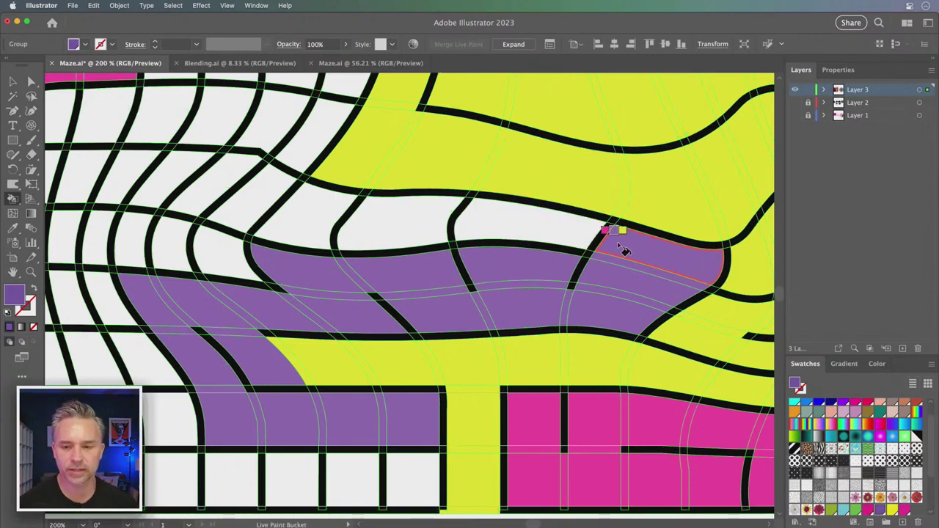
Step: Bring the purple passage back along the band's upper row and up one cell beside the yellow area
left_click(464, 220)
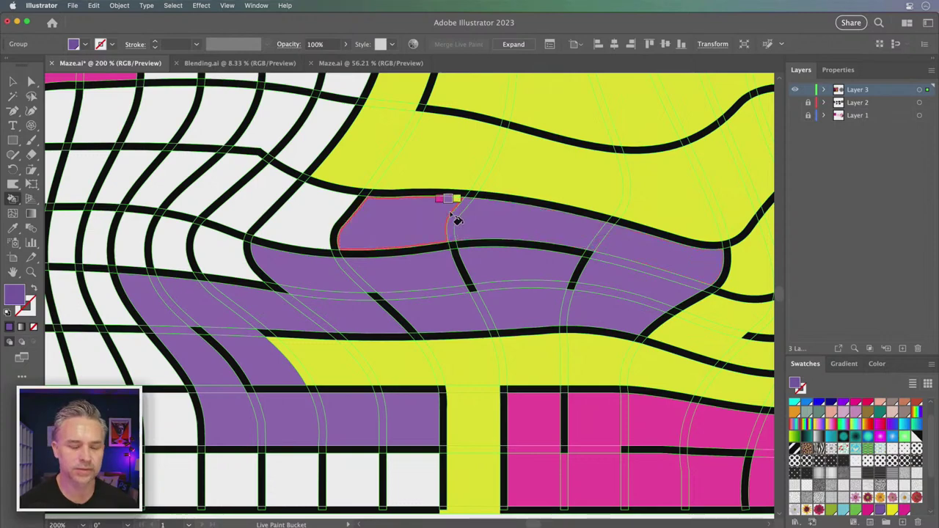
left_click(249, 207)
left_click_drag(265, 195, 369, 332)
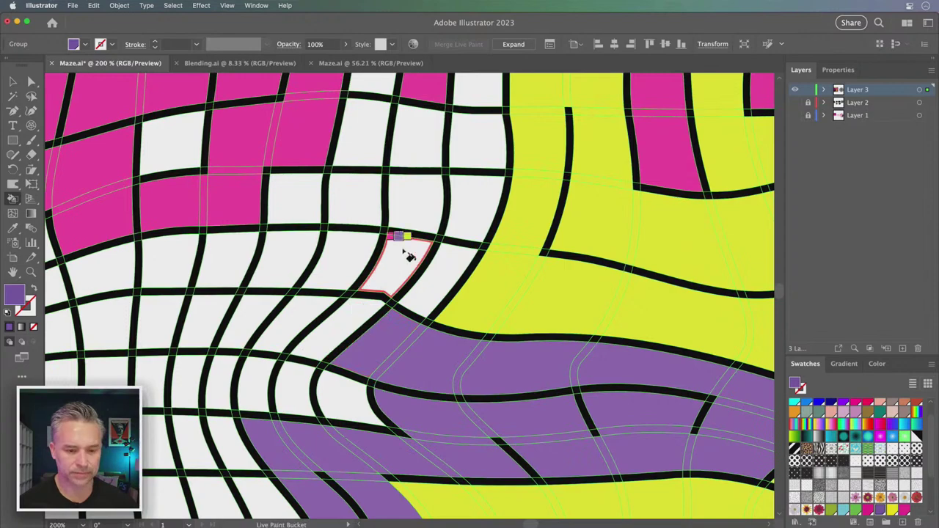
left_click(438, 286)
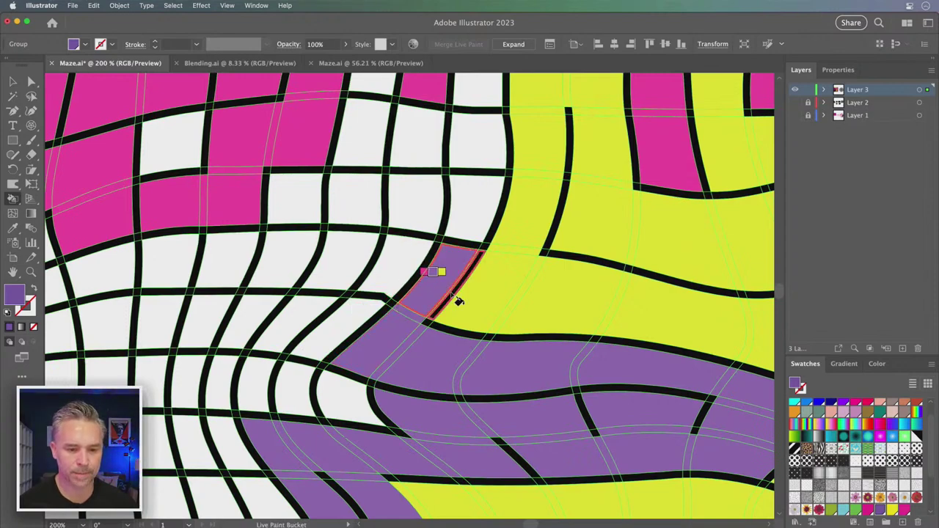
Step: Lead the purple passage up the next column, across the row above, and into the cells bordering the yellow area
left_click_drag(367, 256, 520, 308)
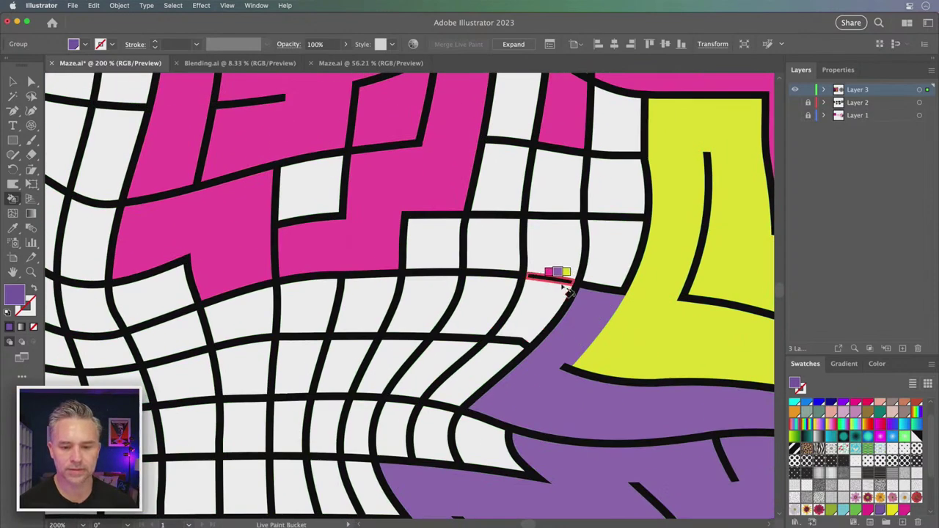
mouse_move(556, 192)
left_mouse_down()
mouse_move(548, 310)
mouse_move(563, 316)
left_mouse_up()
left_click_drag(566, 199, 615, 182)
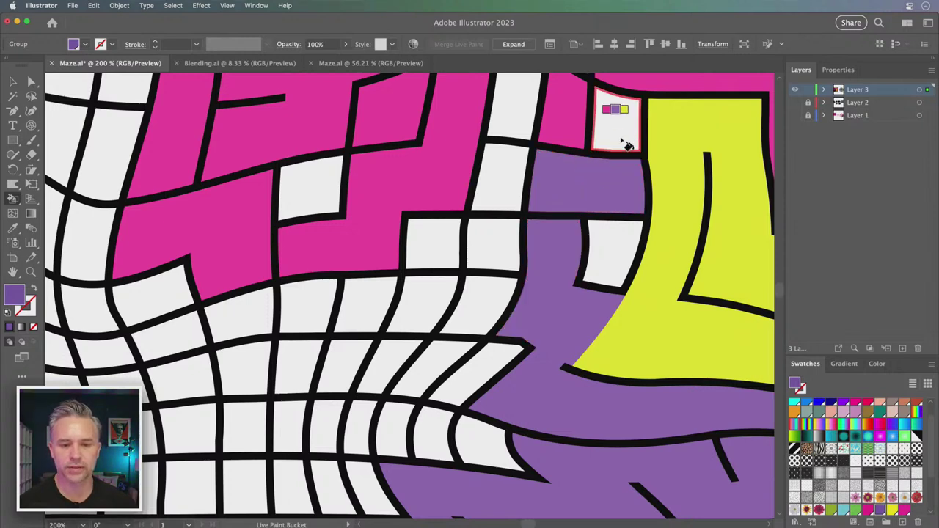
left_click(627, 134)
left_click(609, 248)
Step: Paint the adjoining curved column purple, together with the narrow column rising between the magenta areas
mouse_move(538, 123)
left_mouse_down()
mouse_move(492, 262)
mouse_move(511, 192)
mouse_move(580, 195)
mouse_move(499, 241)
mouse_move(474, 305)
mouse_move(425, 364)
mouse_move(461, 380)
left_mouse_up()
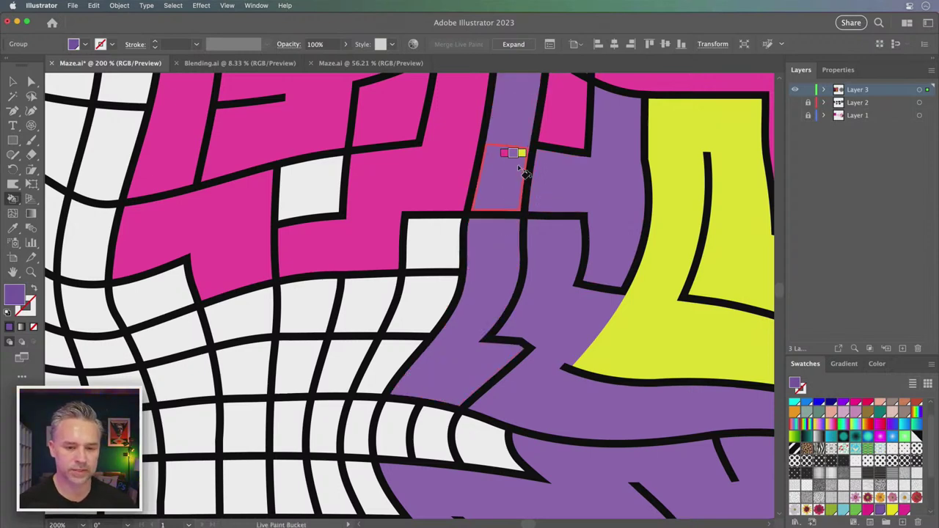
left_click(529, 182)
Step: Hide the selection edges and bring the whole wavy maze into view
scroll(557, 224, "down", 6)
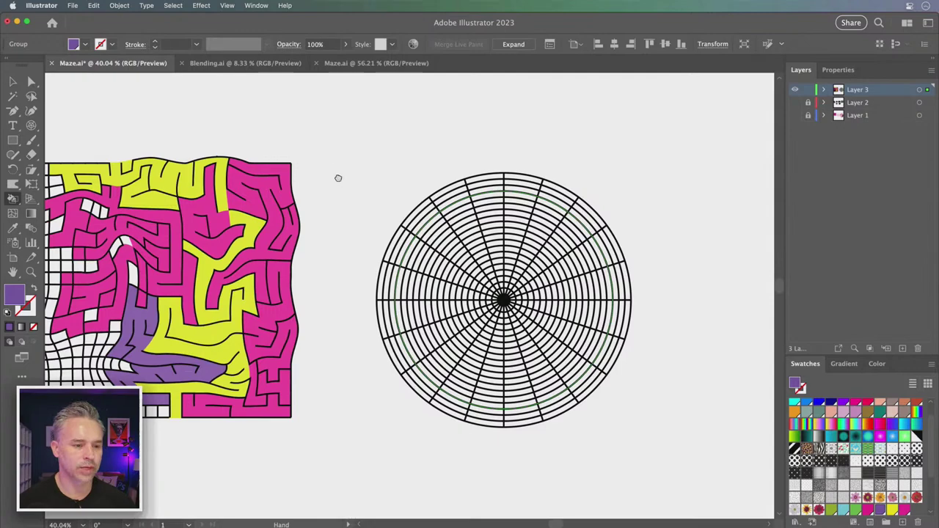
left_click_drag(338, 177, 638, 191)
scroll(595, 189, "up", 3)
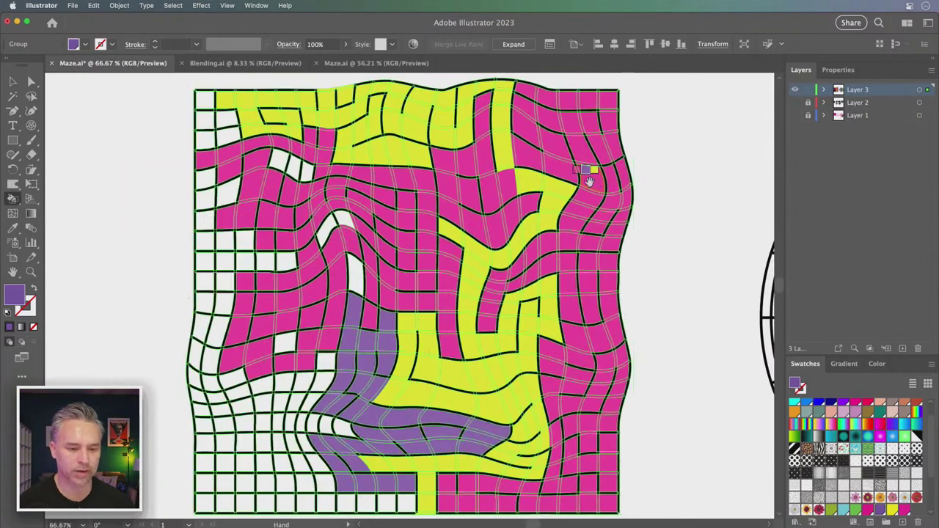
key("super+h")
scroll(360, 191, "down", 5)
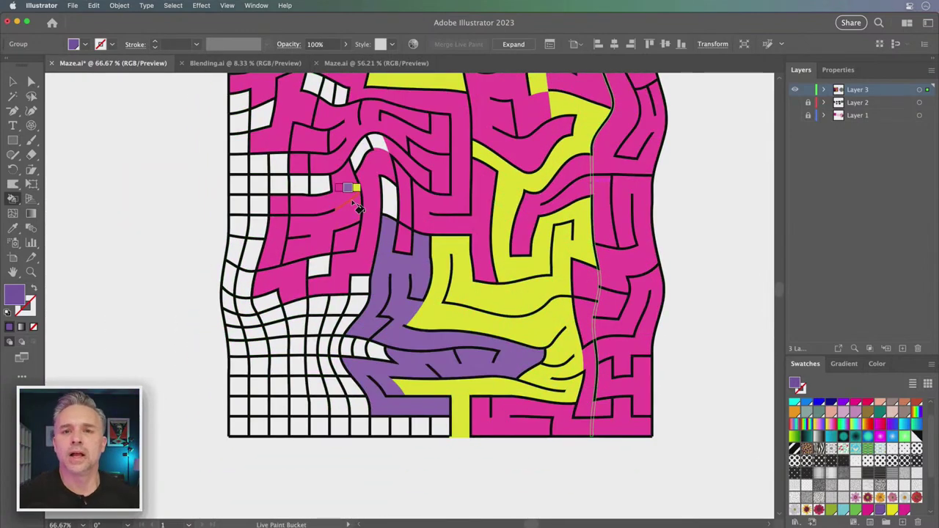
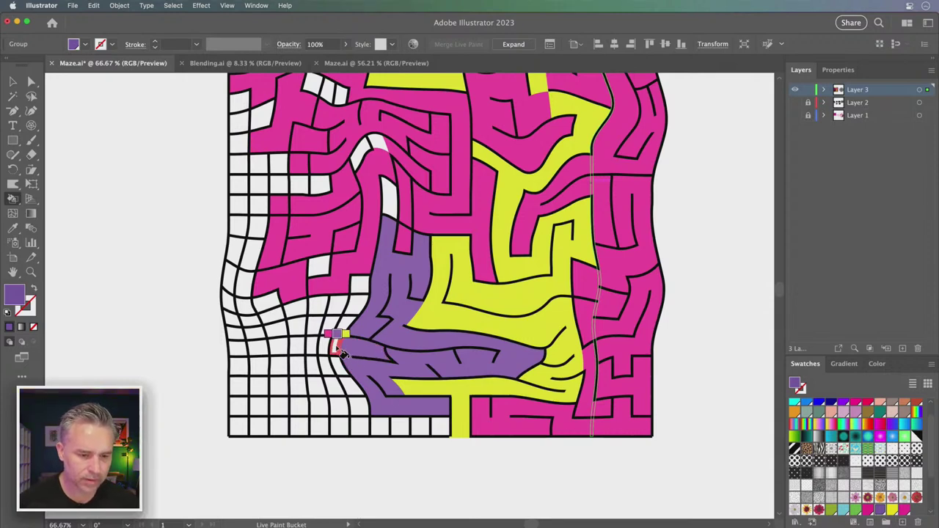
Step: Extend the purple passage into the notch cell under the magenta area, along the row beneath it, and down beside the column
left_click(358, 294)
left_click(336, 300)
left_click(326, 308)
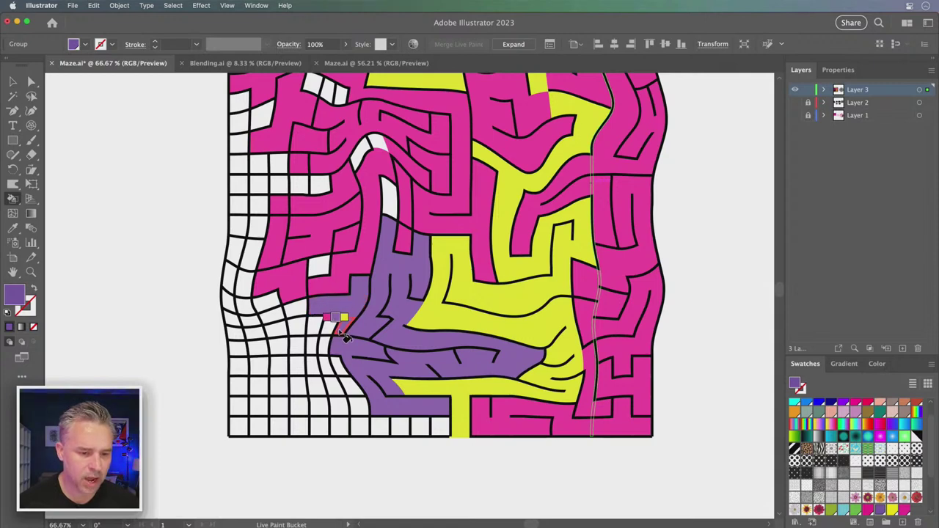
Step: Extend the purple passage along the rows under the magenta area and up to its outer edge
left_click(339, 342)
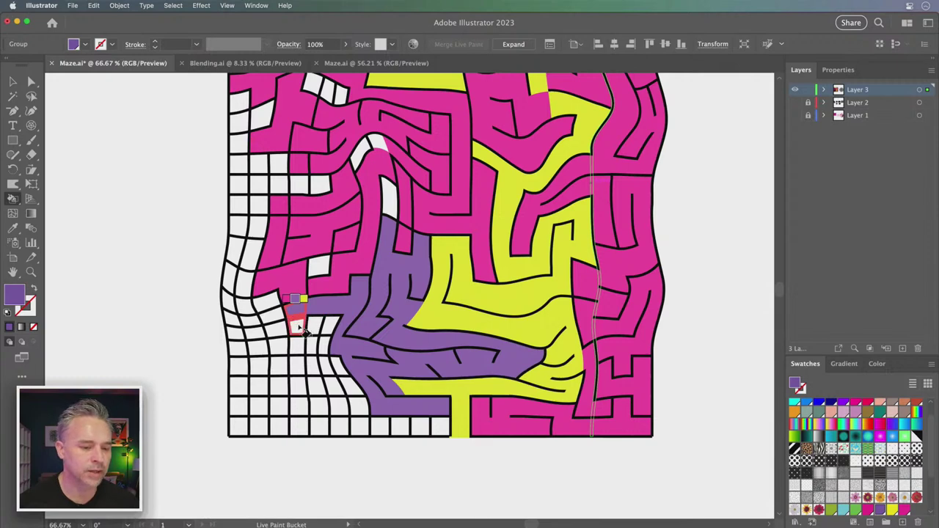
left_click(331, 336)
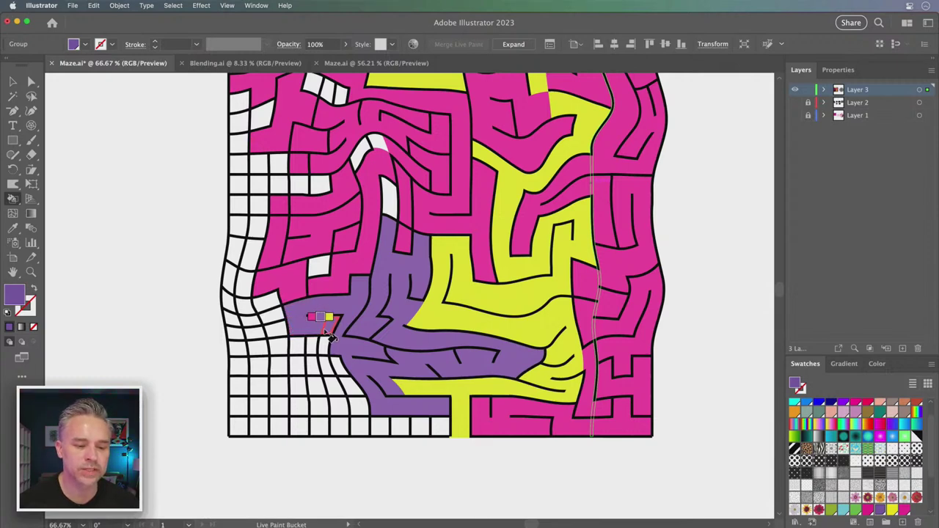
left_click(295, 350)
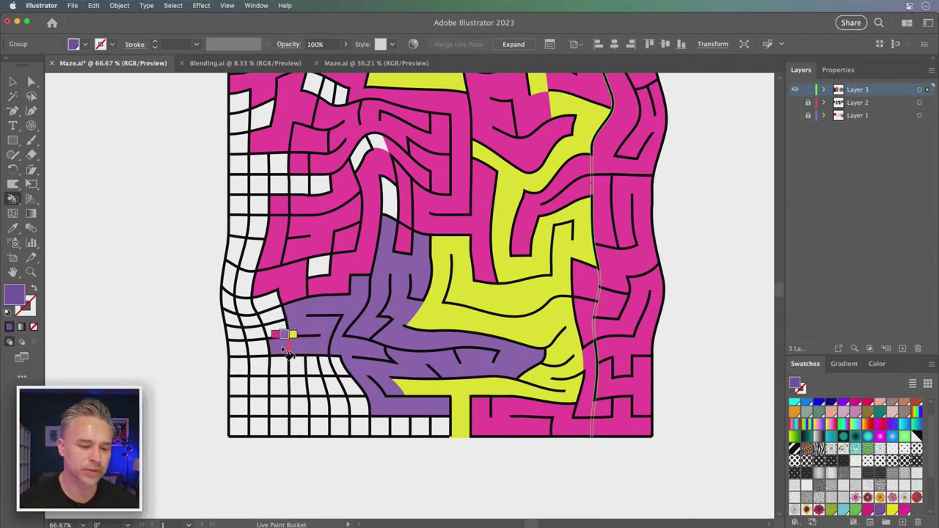
left_click(281, 326)
left_click(269, 308)
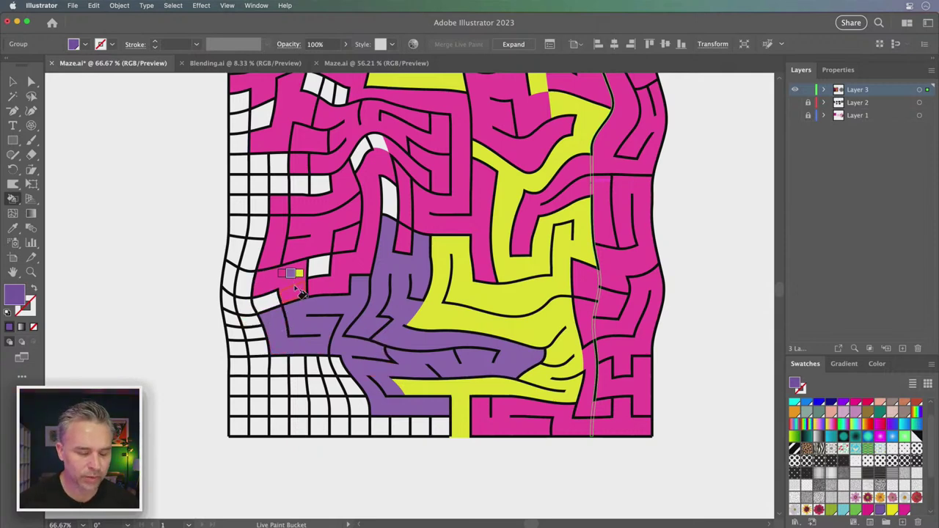
Step: Repaint the yellow cells beside the lower purple passage purple and fill the remaining white cell below the magenta area's edge
left_click(403, 240)
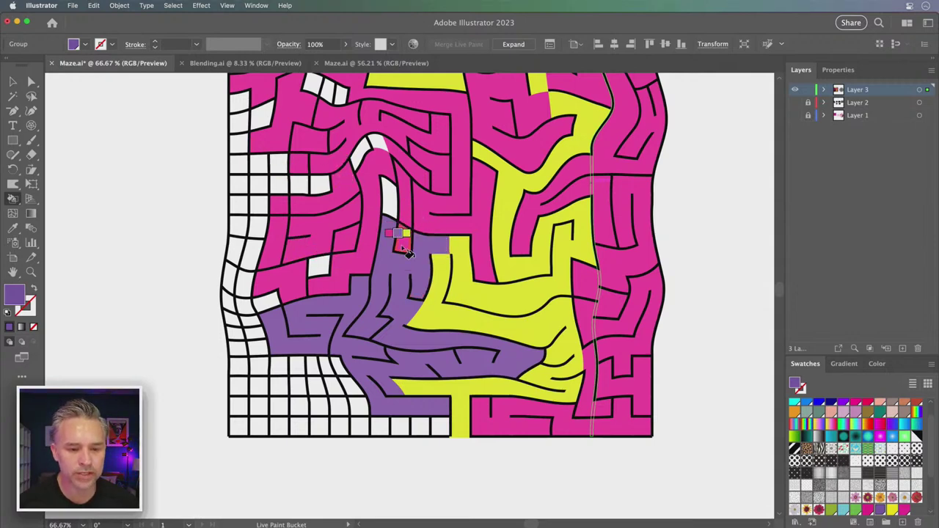
key("Right")
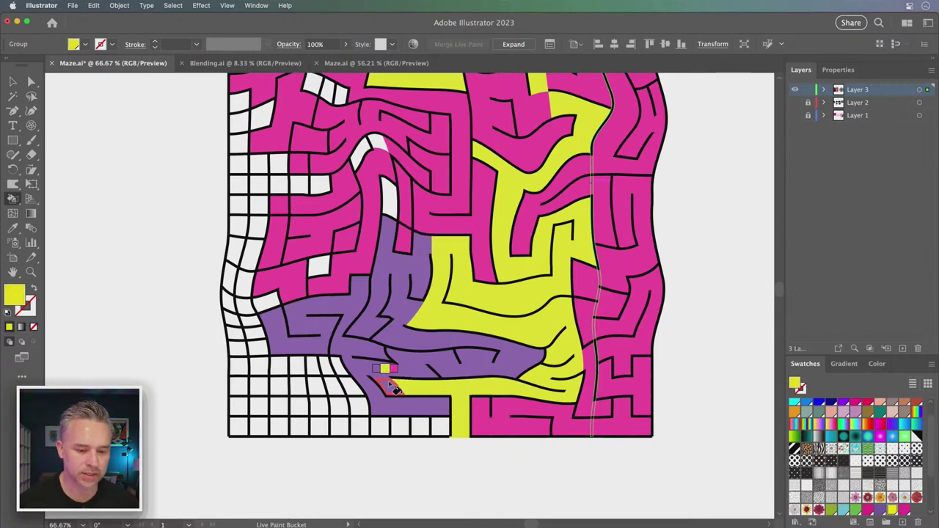
key("Left")
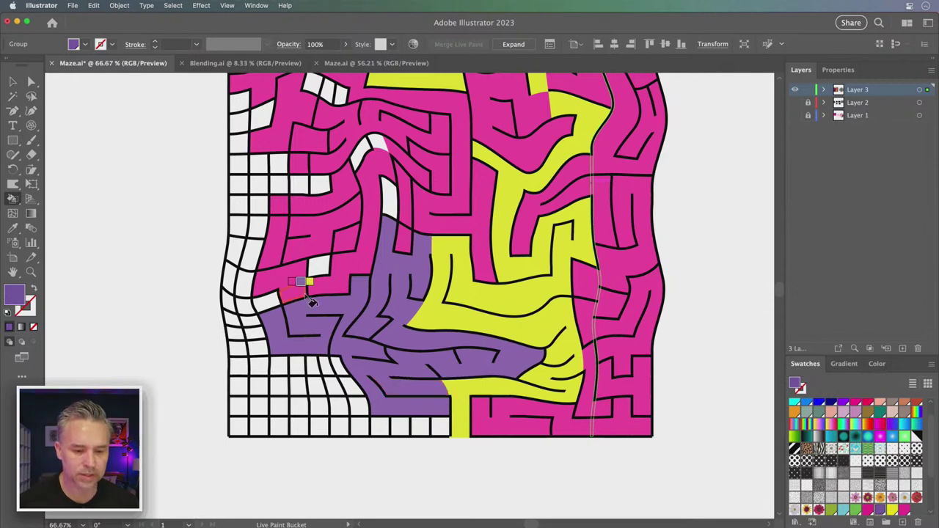
left_click(270, 316)
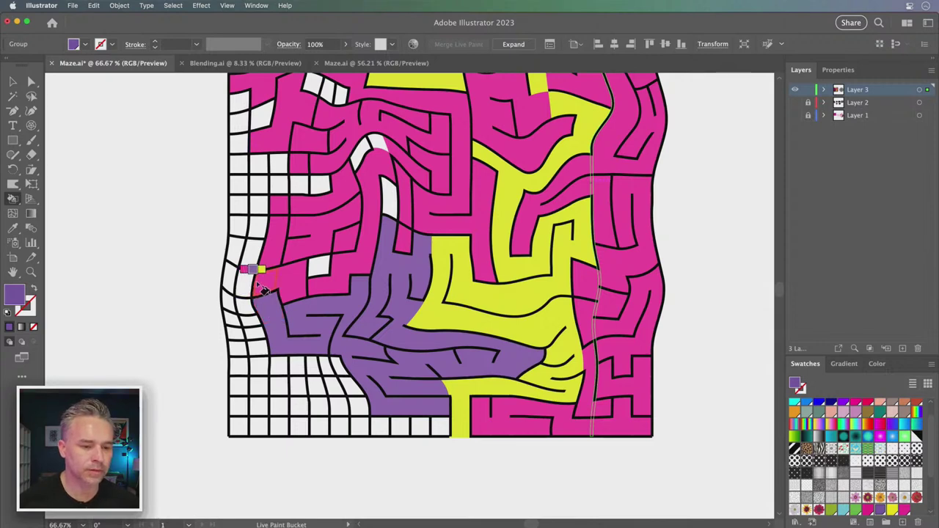
Step: Paint the enclosed white cell magenta, along with the second column from the maze's left edge down to the bottom rows
key("Left")
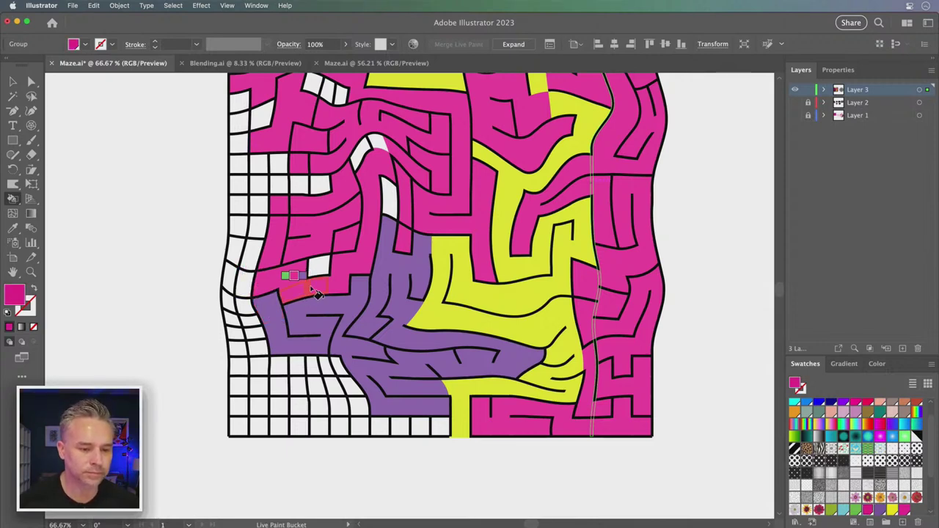
left_click(316, 272)
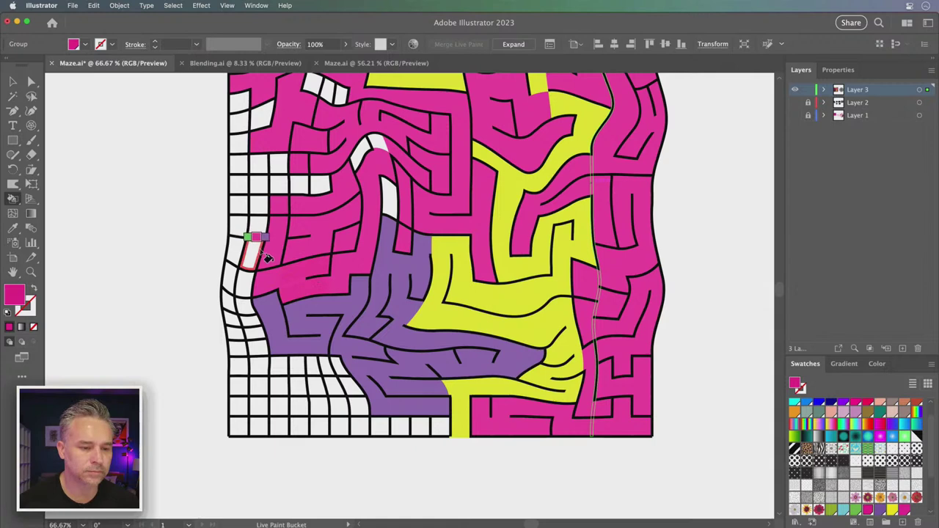
left_click_drag(252, 334, 263, 372)
Step: Cycle the Live Paint Bucket's fill through the colour groups and the main swatches to examine the available colours
key("Up")
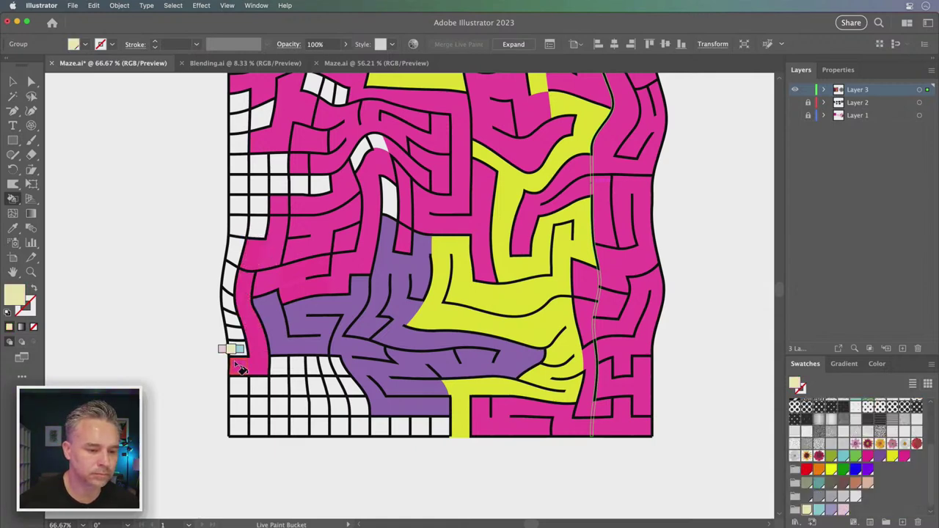
key("Left")
key("Right")
key("Left")
key("Right")
key("Left")
key("Left")
key("Right")
key("Left")
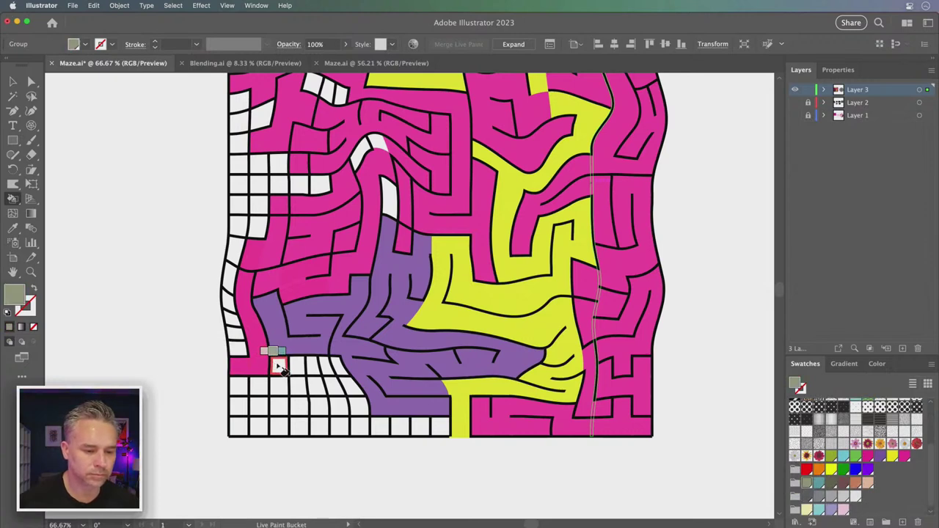
key("Left")
scroll(897, 488, "up", 5)
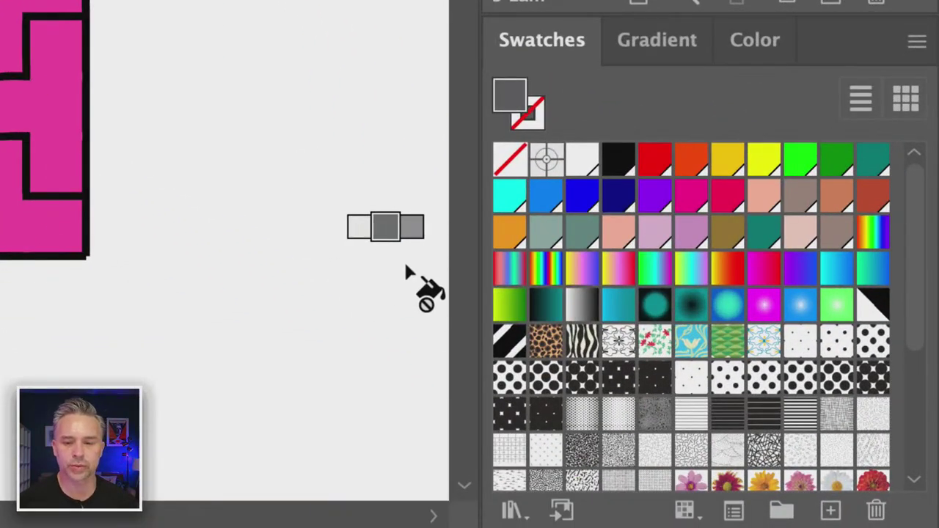
key("Right")
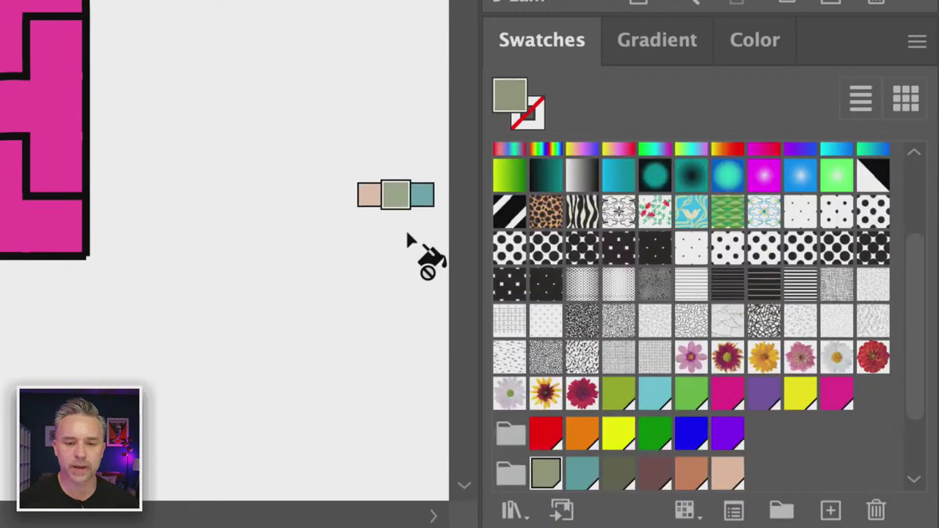
key("Up")
key("Down")
key("Down")
key("Down")
key("Right")
key("Right")
key("Right")
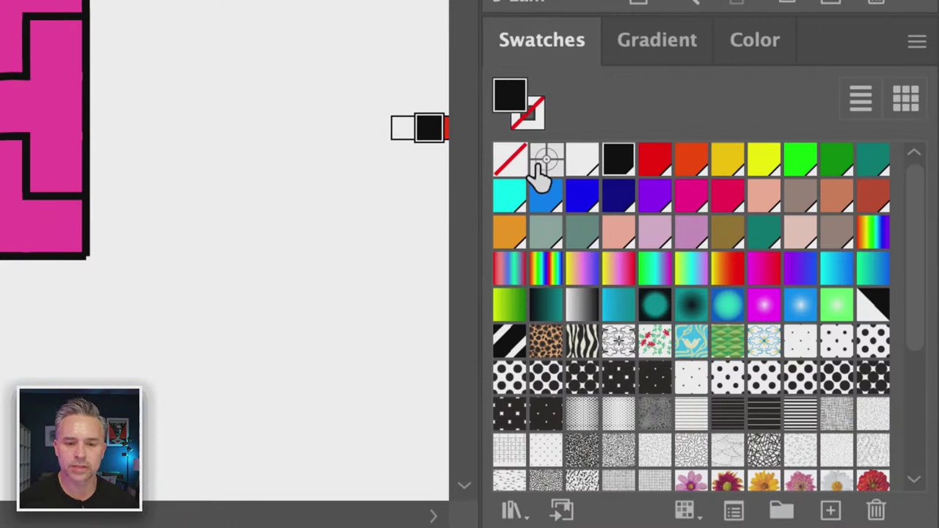
key("Right")
key("Right")
key("Left")
key("Left")
key("Left")
key("Left")
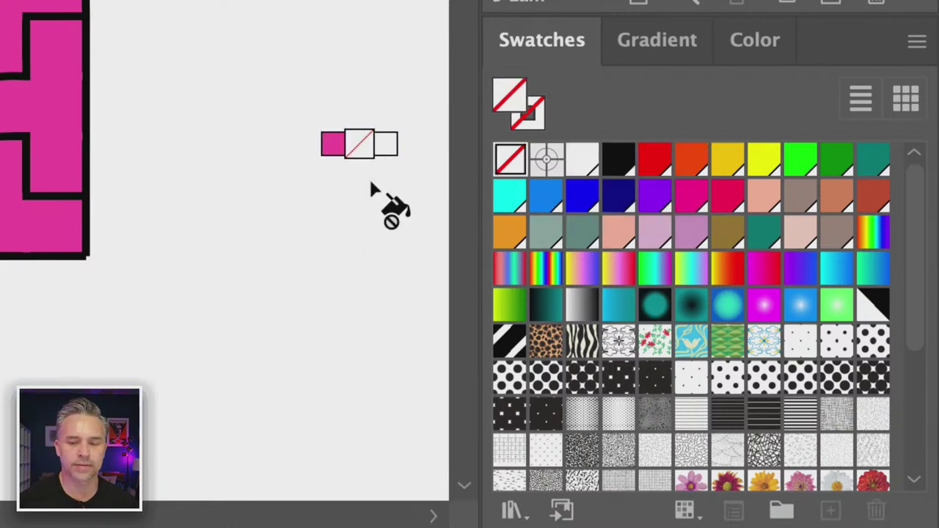
Step: Choose the green swatch and paint the bottom row beside the yellow exit and the adjoining cell above it green
key("Left")
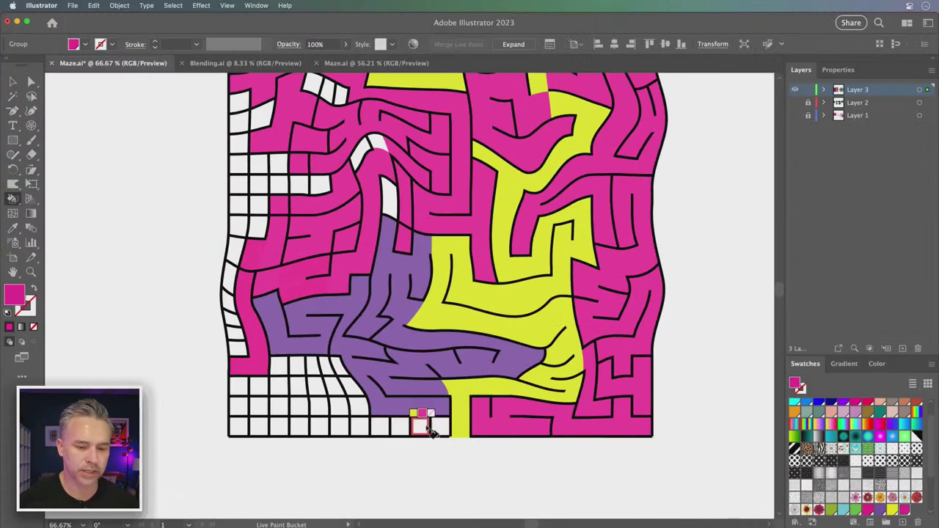
key("Left")
key("Left")
key("Left")
key("Left")
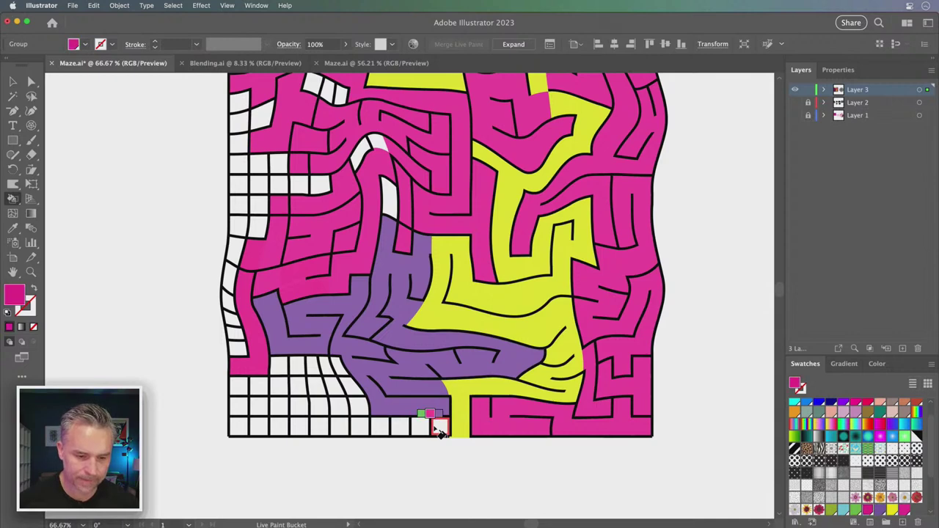
left_click(364, 425)
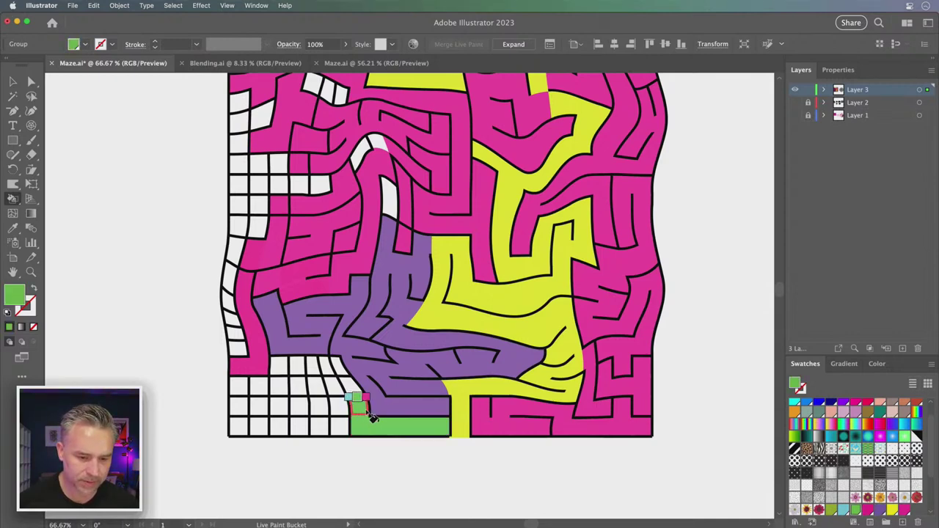
left_click(363, 409)
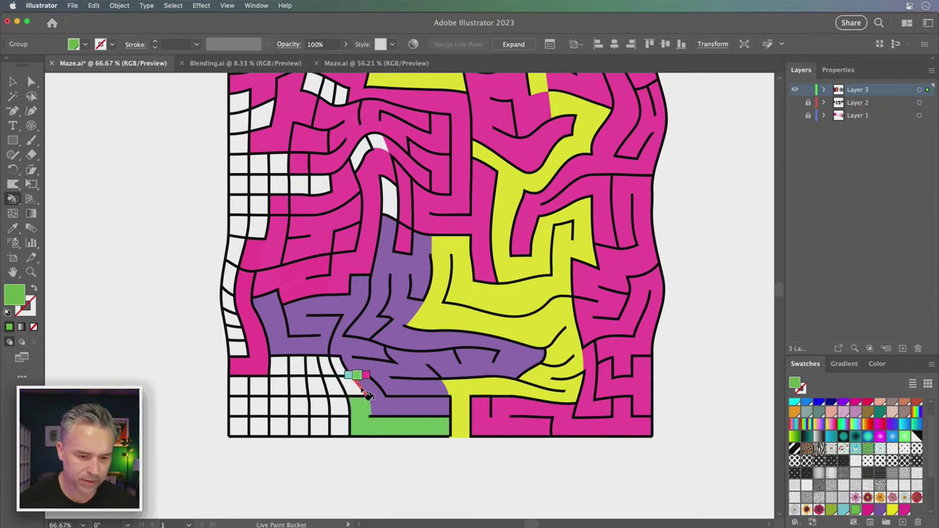
Step: Lead the green passage up the next columns, along the row above, and back down to the maze's bottom row
mouse_move(339, 428)
left_mouse_down()
mouse_move(333, 392)
mouse_move(296, 389)
mouse_move(334, 426)
mouse_move(296, 423)
mouse_move(297, 391)
left_mouse_up()
left_click(277, 387)
left_click(314, 417)
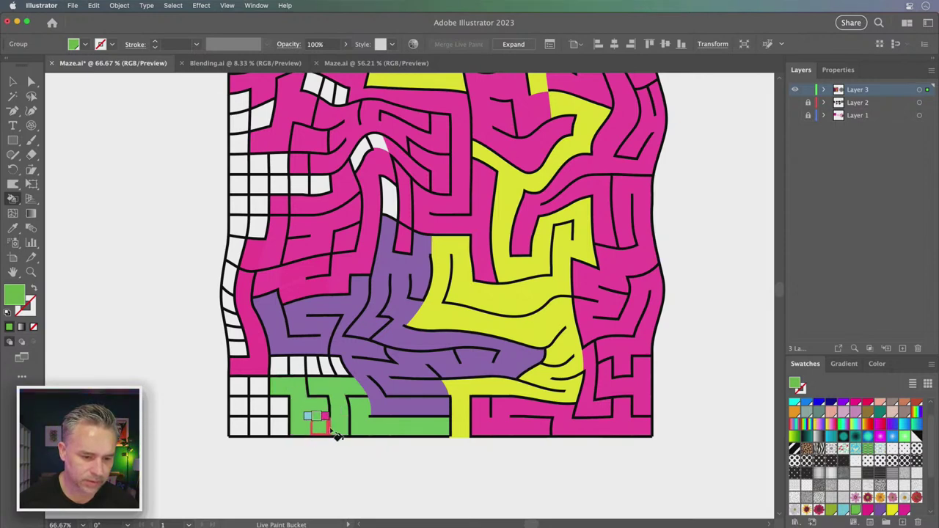
Step: Fill the maze's lower-left corner cells and the row of white cells directly under the purple area with green
left_click(250, 394)
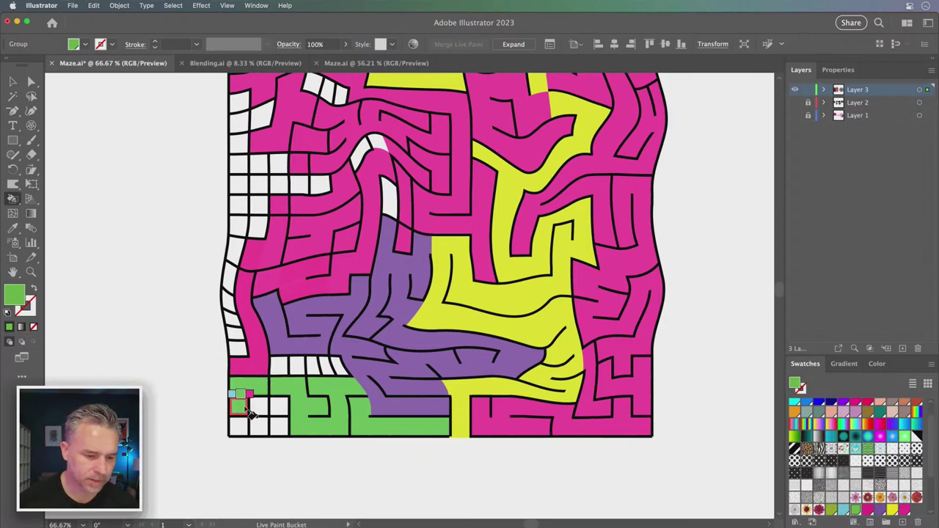
left_click(265, 404)
left_click(277, 408)
left_click(277, 425)
left_click(247, 430)
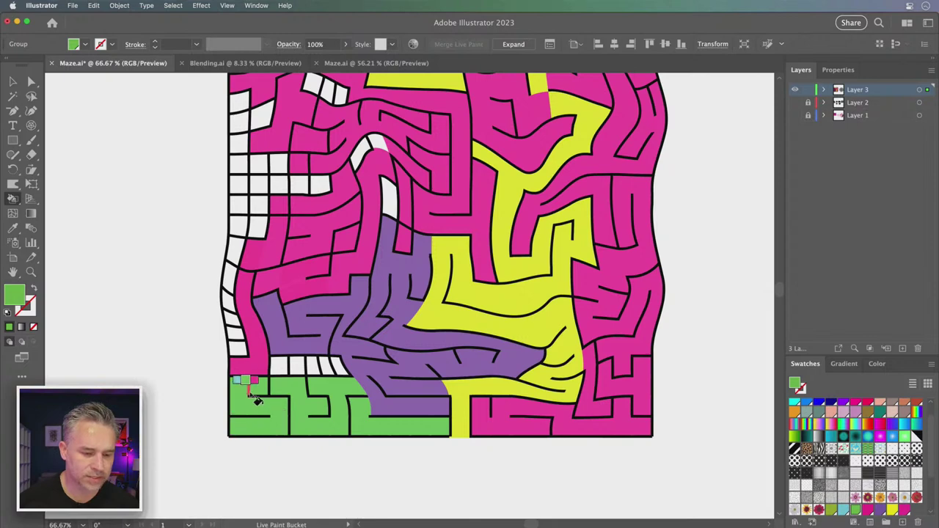
left_click(279, 367)
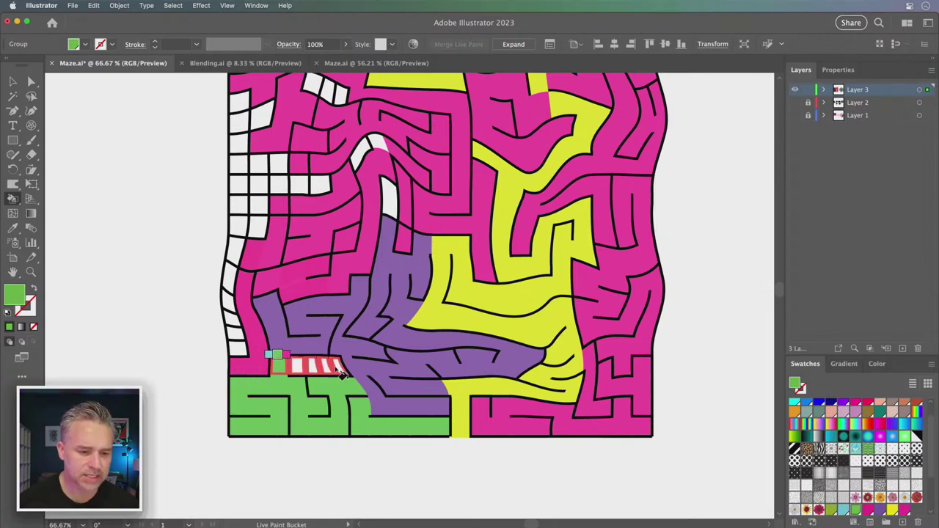
left_click(337, 371)
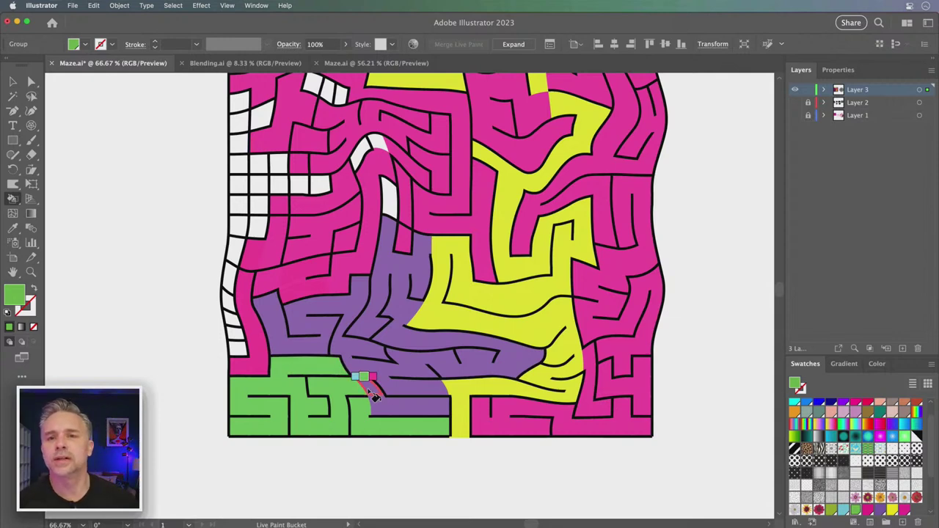
Step: Paint the tall white cells above the purple column purple and the curved white cells above them magenta
mouse_move(339, 292)
left_mouse_down()
mouse_move(350, 383)
mouse_move(342, 401)
left_mouse_up()
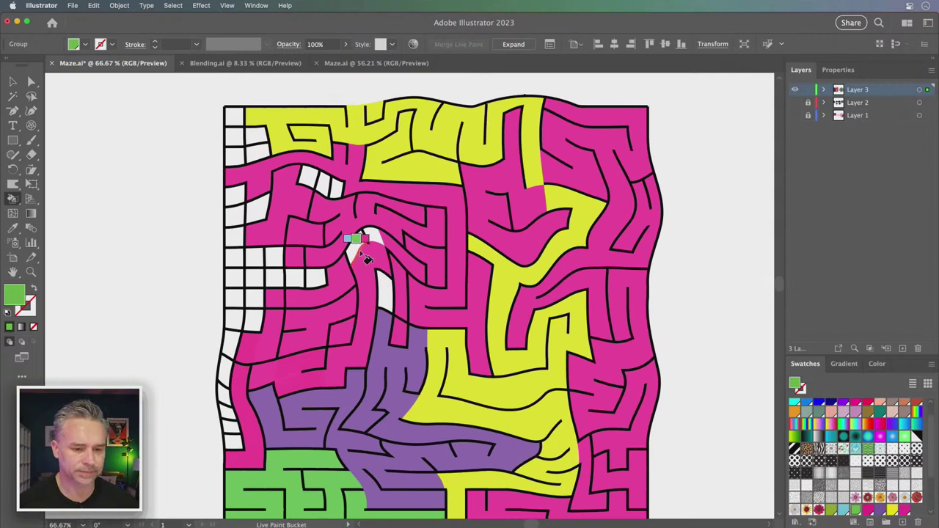
key("Right")
key("Right")
left_click(383, 295)
key("Left")
left_click(371, 239)
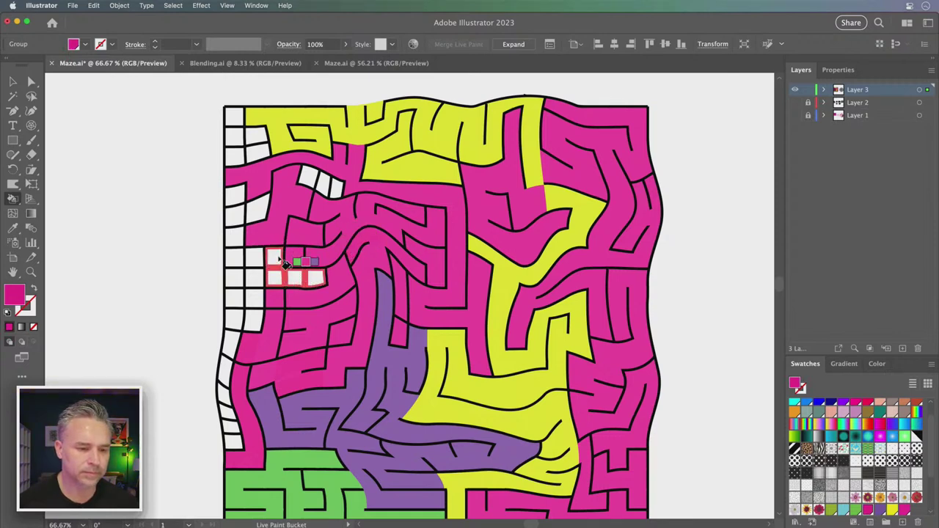
Step: Paint the white cells beside the middle magenta rows and the upper stretch of the maze's left edge magenta
left_click(286, 279)
left_click(317, 262)
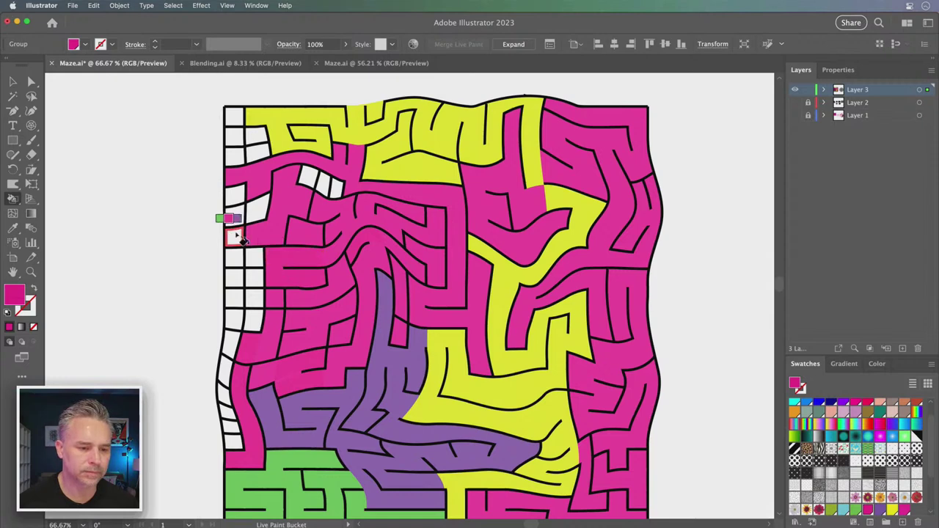
left_click(257, 217)
left_click(236, 214)
mouse_move(237, 196)
left_mouse_down()
mouse_move(238, 246)
mouse_move(233, 172)
left_mouse_up()
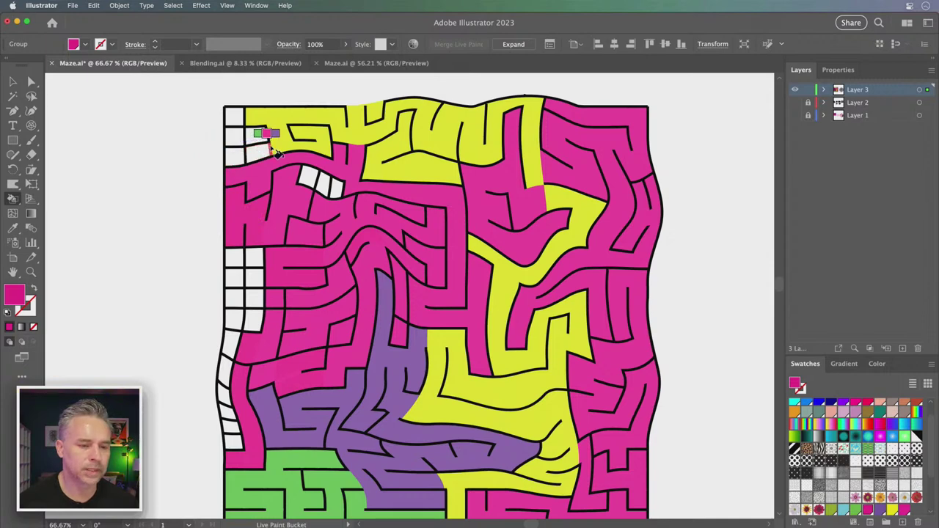
Step: Paint the white cells in the maze's upper-left corner green, undoing the fill that overruns the neighbouring yellow cell
key("Left")
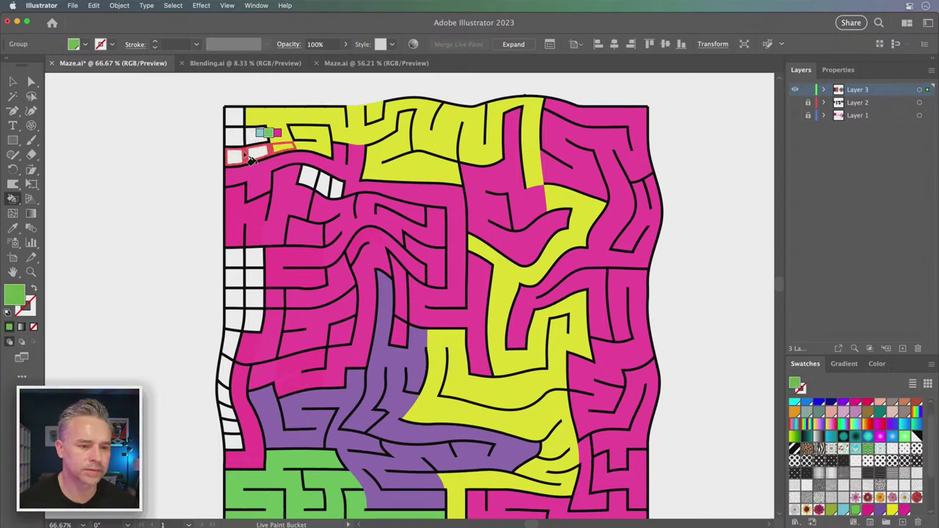
left_click(234, 161)
key("super+z")
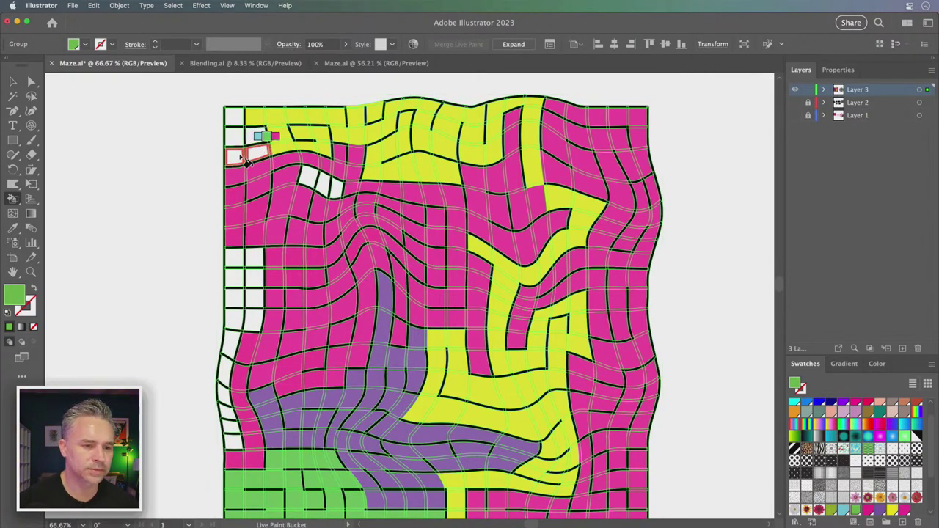
left_click(237, 137)
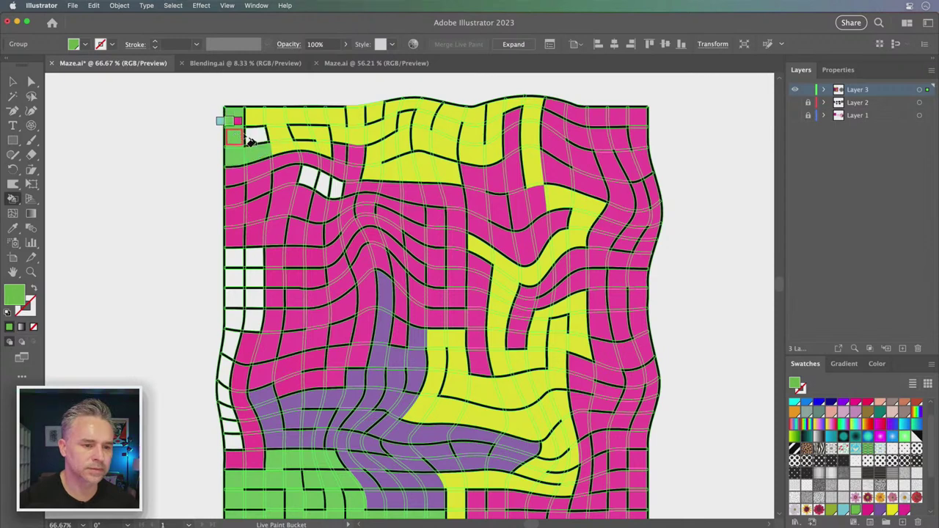
left_click(254, 138)
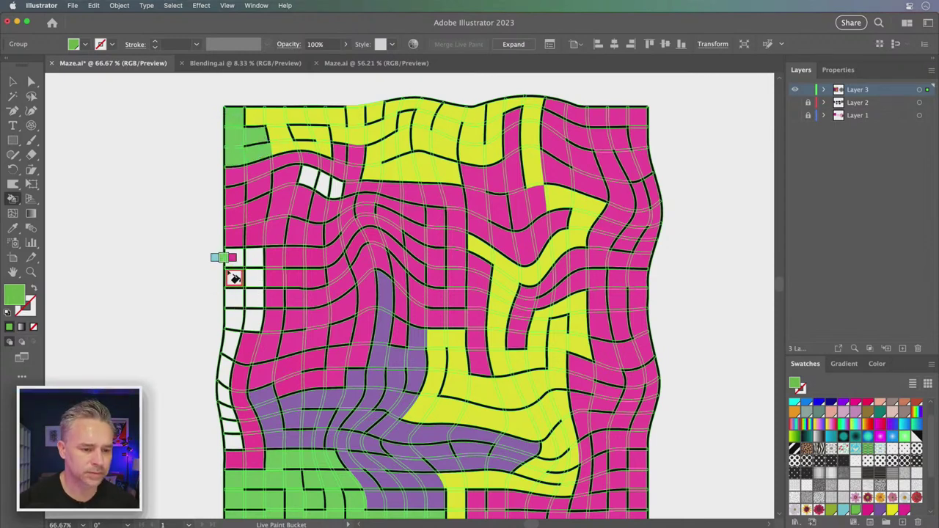
Step: Paint the remaining white cells down the maze's left edge green and the three slanted white cells near the top magenta
mouse_move(247, 266)
left_mouse_down()
mouse_move(271, 267)
mouse_move(238, 276)
mouse_move(253, 277)
mouse_move(251, 299)
mouse_move(232, 301)
left_mouse_up()
mouse_move(234, 302)
left_mouse_down()
mouse_move(251, 324)
mouse_move(229, 346)
mouse_move(235, 333)
mouse_move(236, 451)
left_mouse_up()
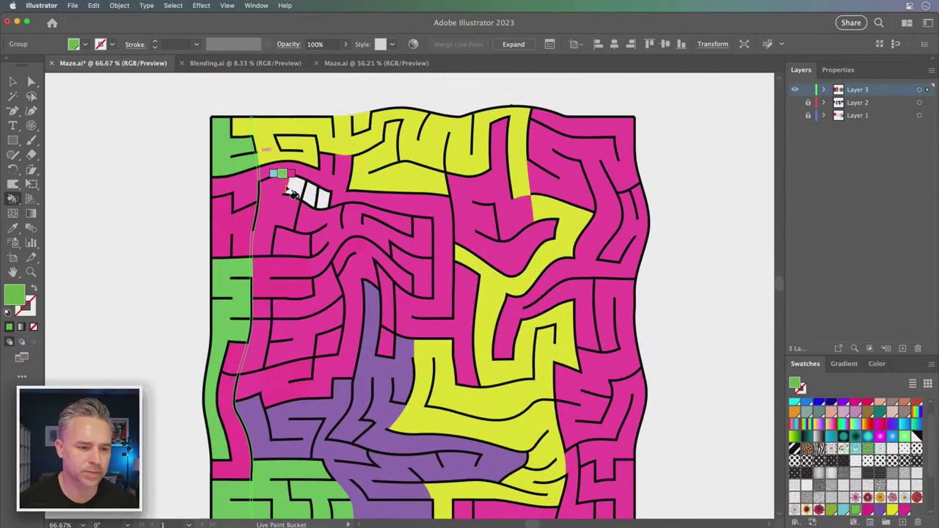
key("Right")
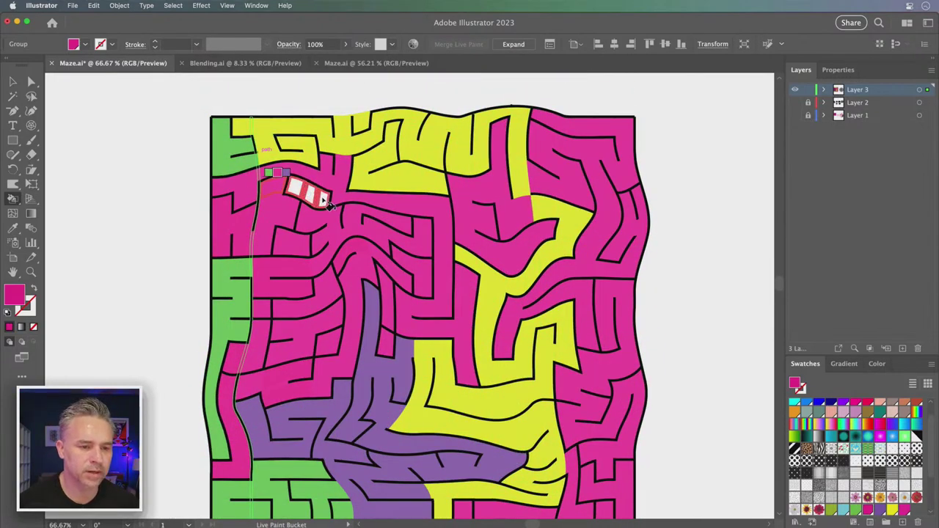
Step: Switch to the Selection tool, deselect the painted maze, and view it whole at 50%
left_click(13, 83)
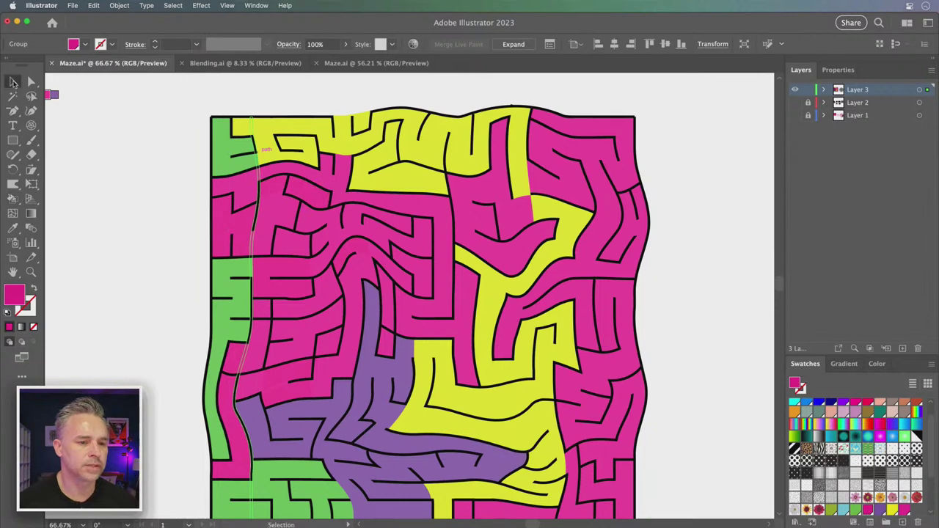
left_click(128, 178)
key("super+minus")
left_click_drag(204, 218, 207, 195)
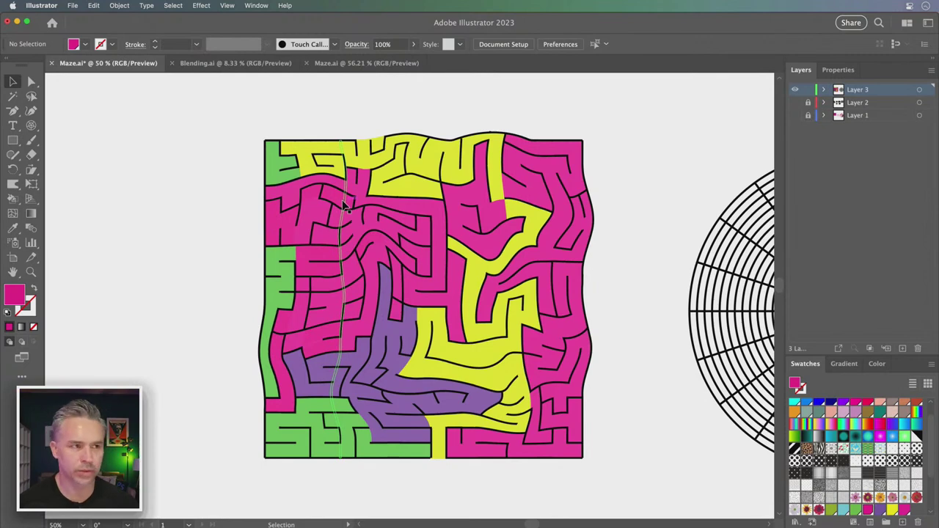
left_click_drag(345, 207, 356, 209)
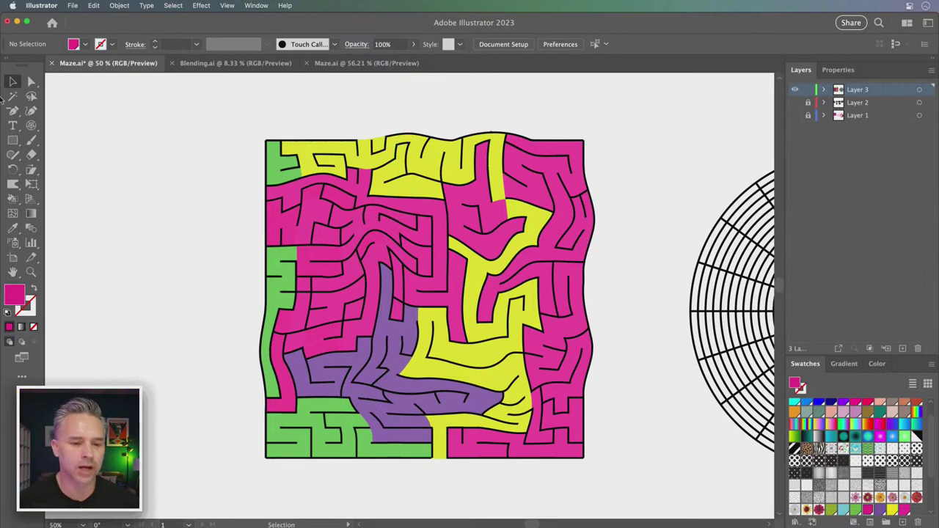
Step: Add a new layer above Layer 3 and hide Layer 3
left_click_drag(193, 129, 625, 503)
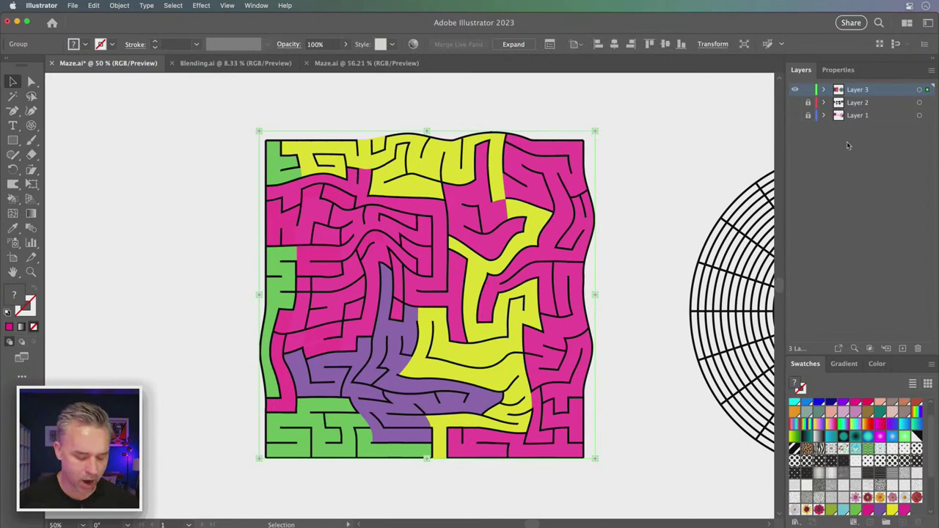
left_click(903, 348)
left_click(795, 104)
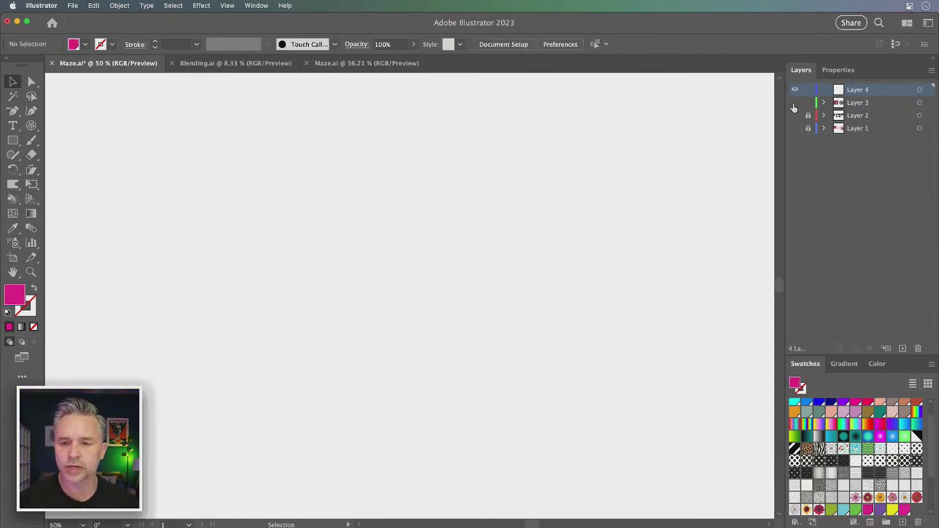
Step: Rename Layer 3 as "answer", keeping it hidden and locked, and make Layer 4 the active layer
left_click(795, 102)
double_click(859, 102)
type("ans")
left_click(869, 91)
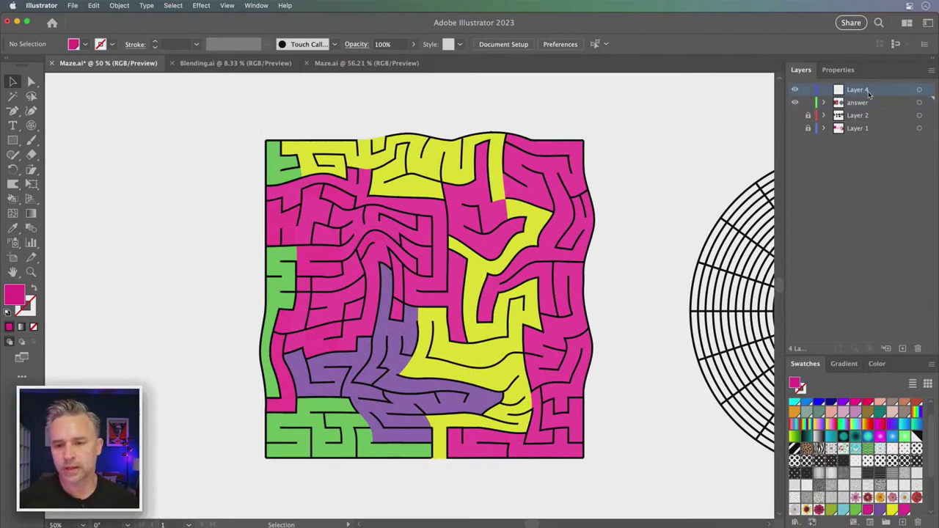
left_click(794, 102)
left_click(808, 103)
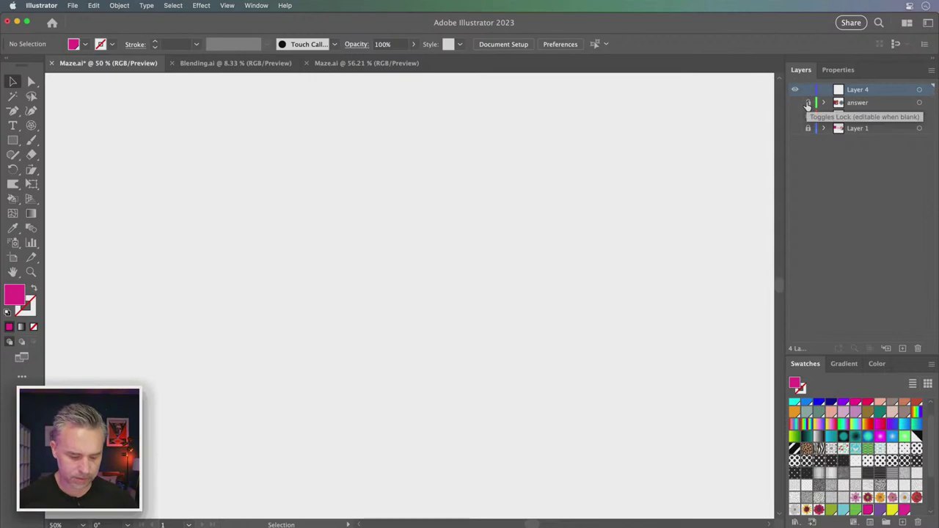
Step: Paste the copied maze in place on Layer 4 and break it apart by expanding the Live Paint and ungrouping
key("super+f")
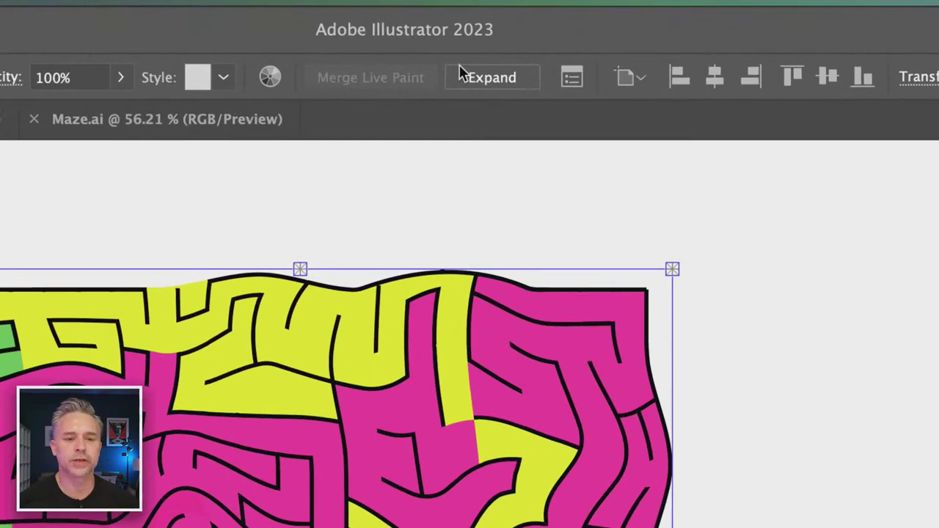
left_click(492, 77)
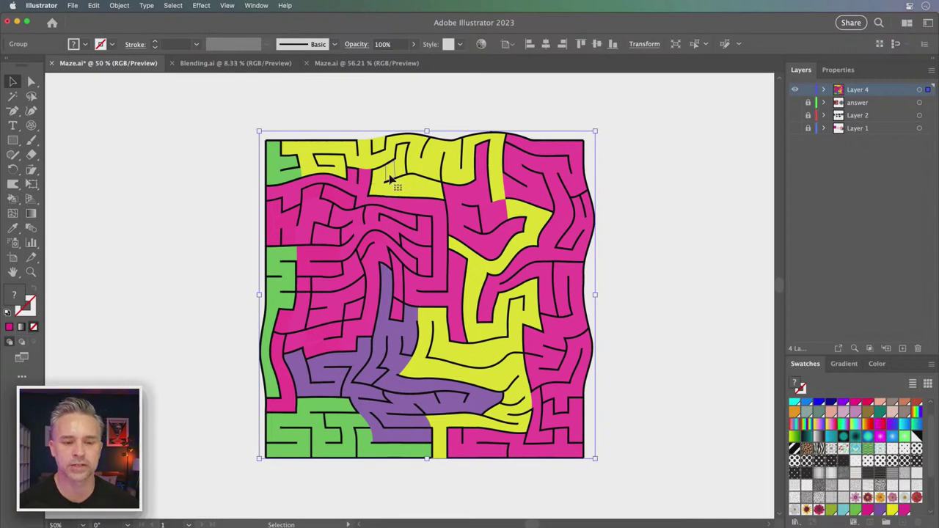
right_click(390, 183)
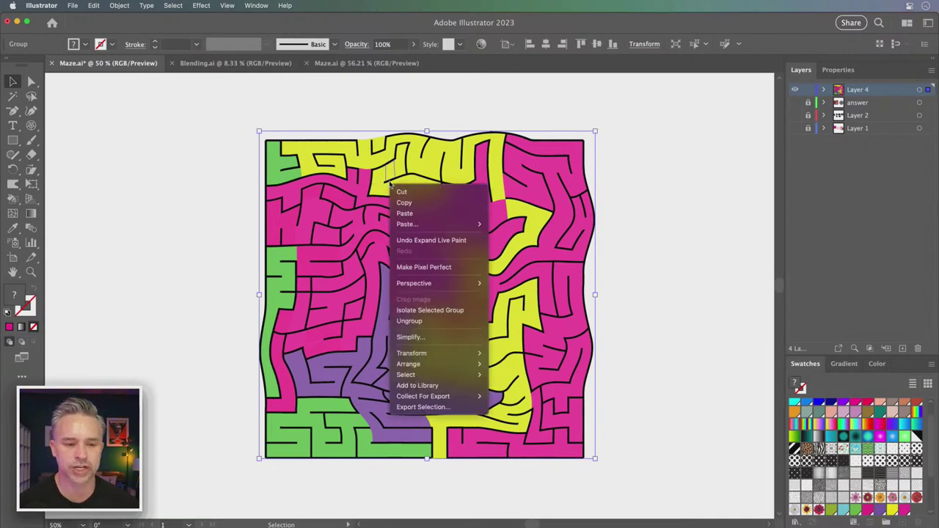
left_click(409, 321)
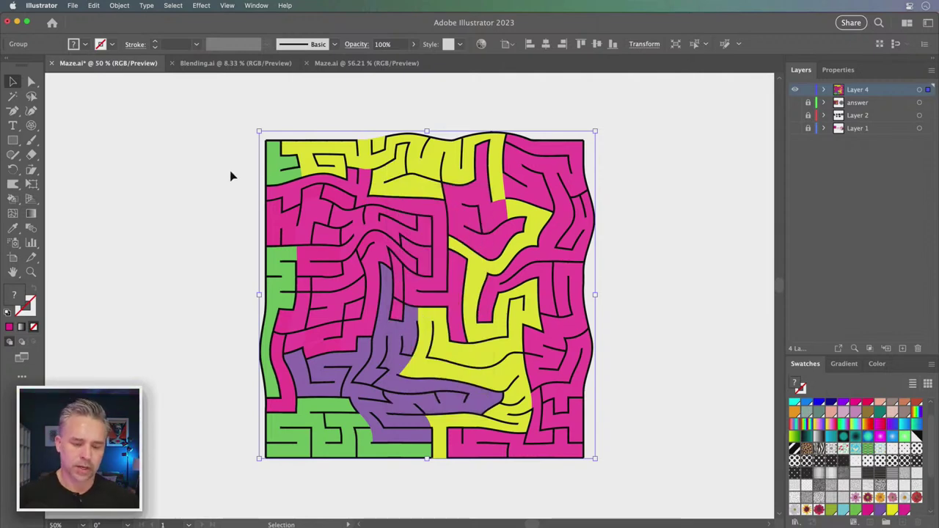
Step: Select all yellow areas of the maze by matching fill color and fill them with White
left_click(32, 81)
left_click(128, 125)
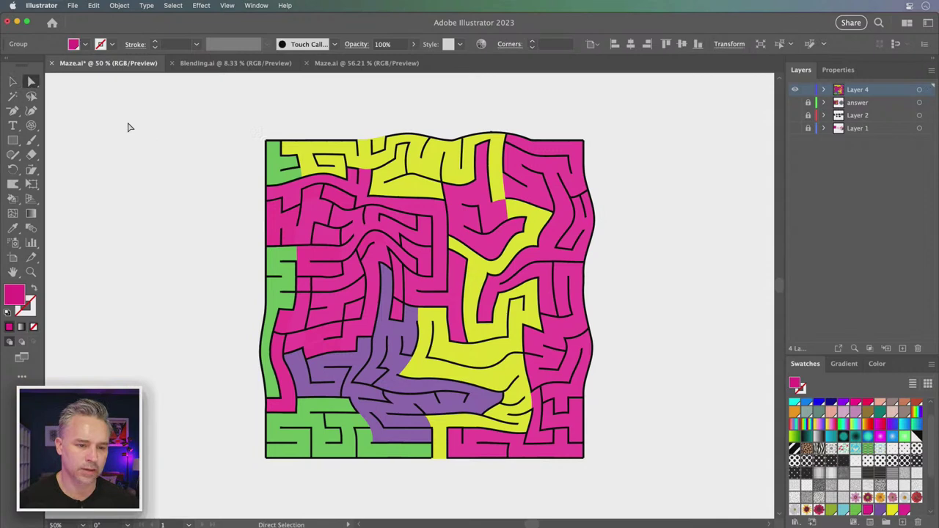
left_click(305, 160)
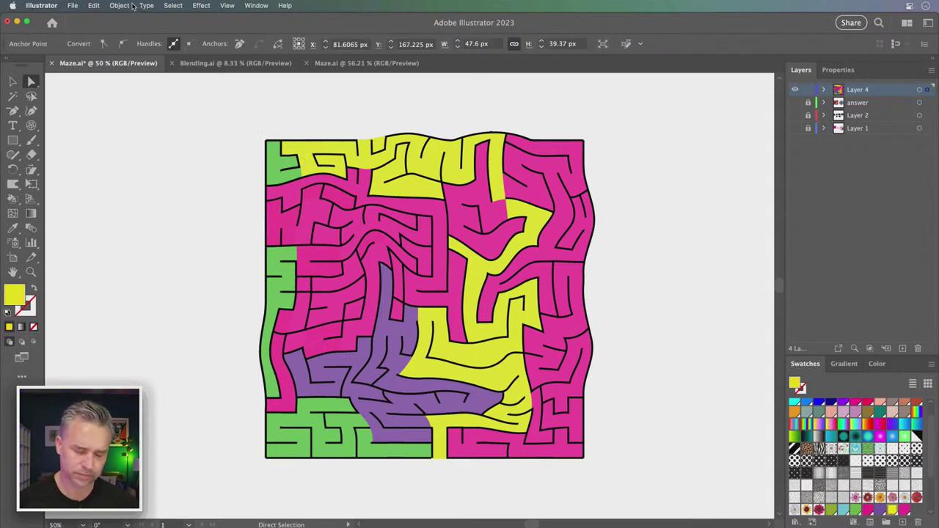
left_click(168, 6)
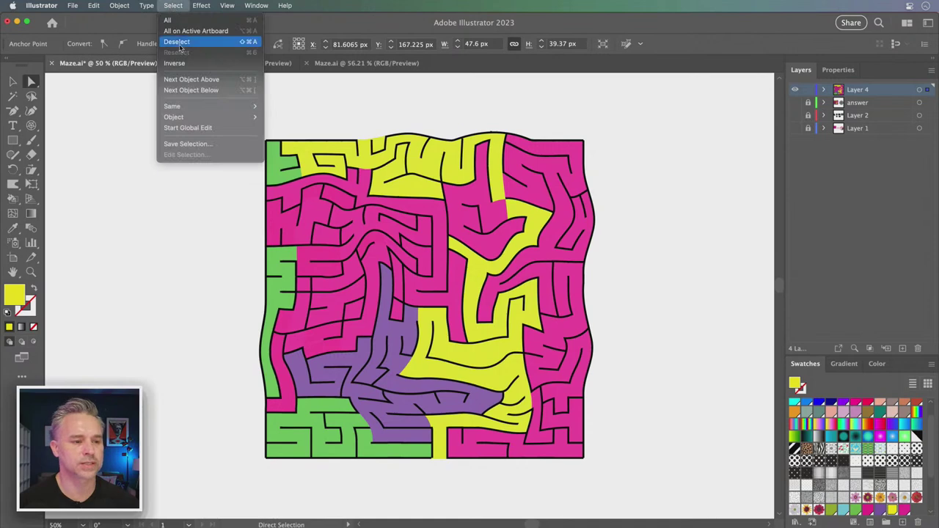
mouse_move(174, 107)
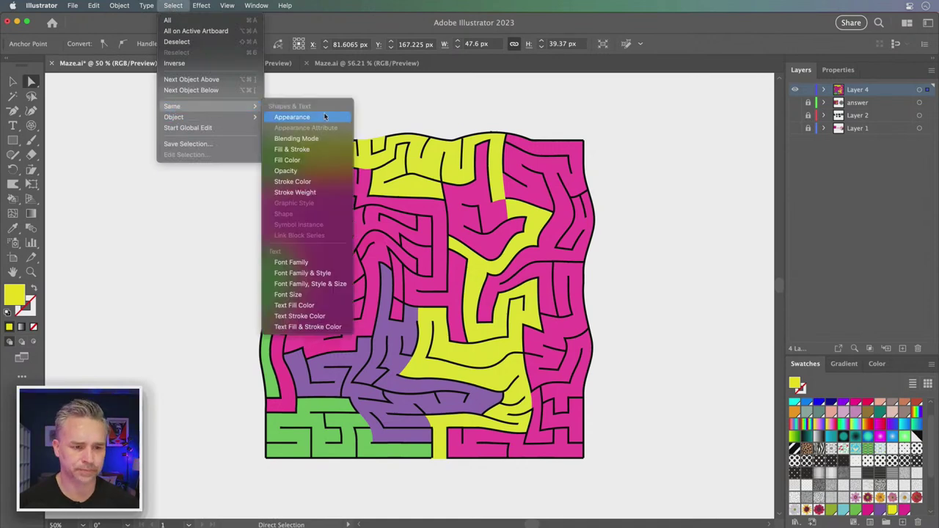
left_click(324, 160)
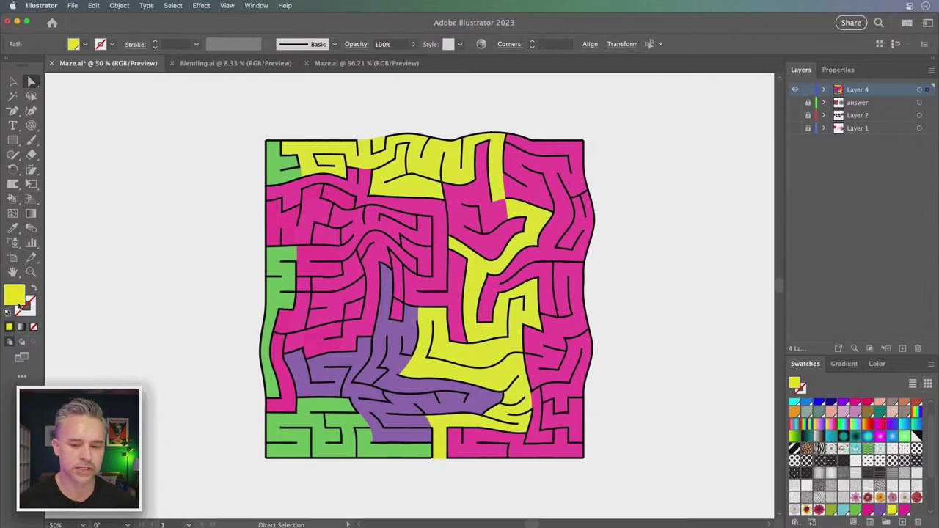
scroll(891, 469, "up", 2)
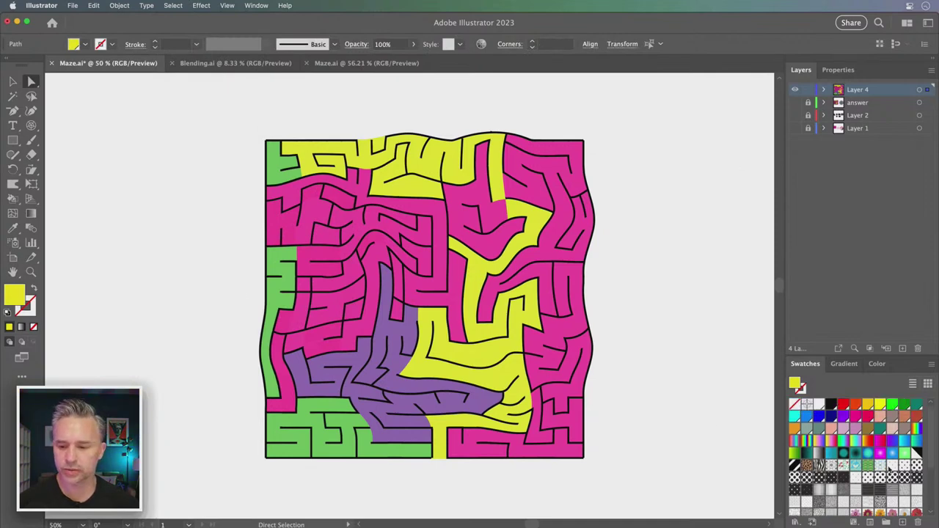
left_click(818, 405)
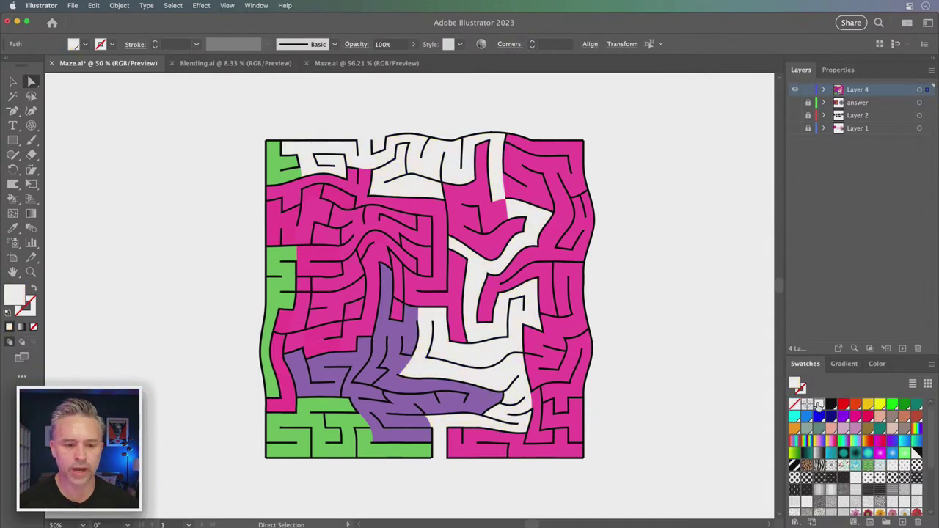
Step: Select the magenta areas that share the central area's fill color and fill them with White
left_click(294, 196)
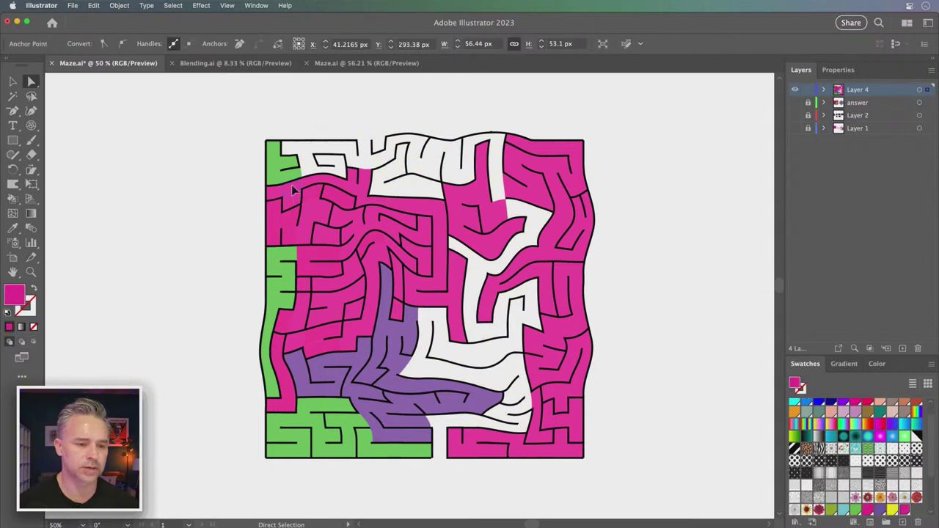
left_click(292, 186)
left_click(202, 5)
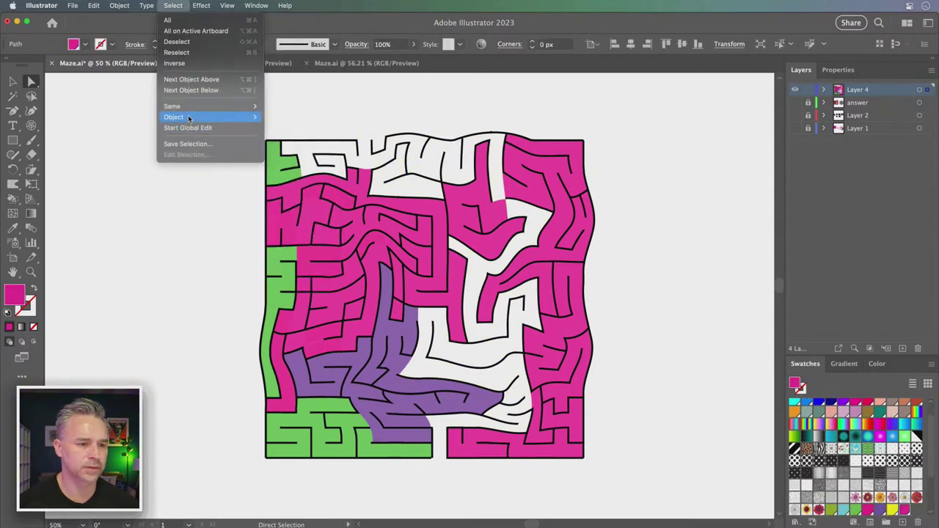
mouse_move(192, 109)
left_click(305, 160)
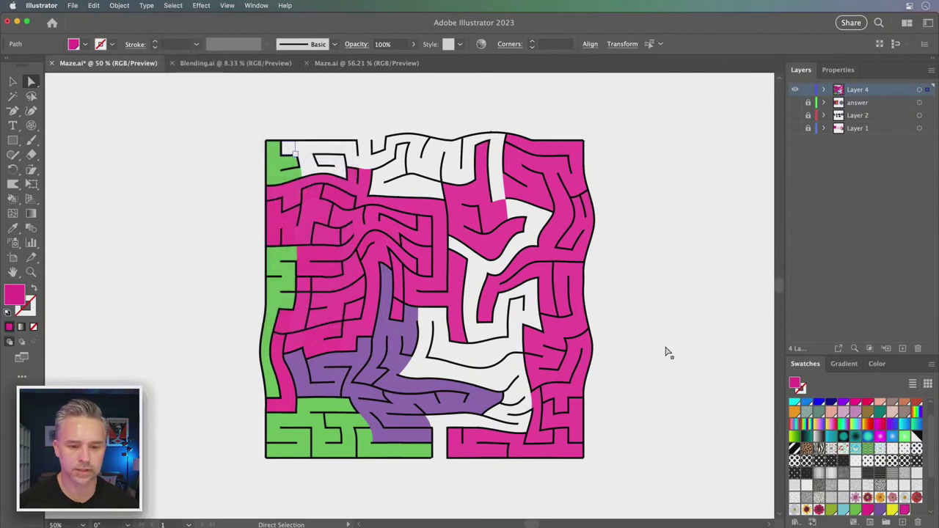
scroll(822, 411, "up", 3)
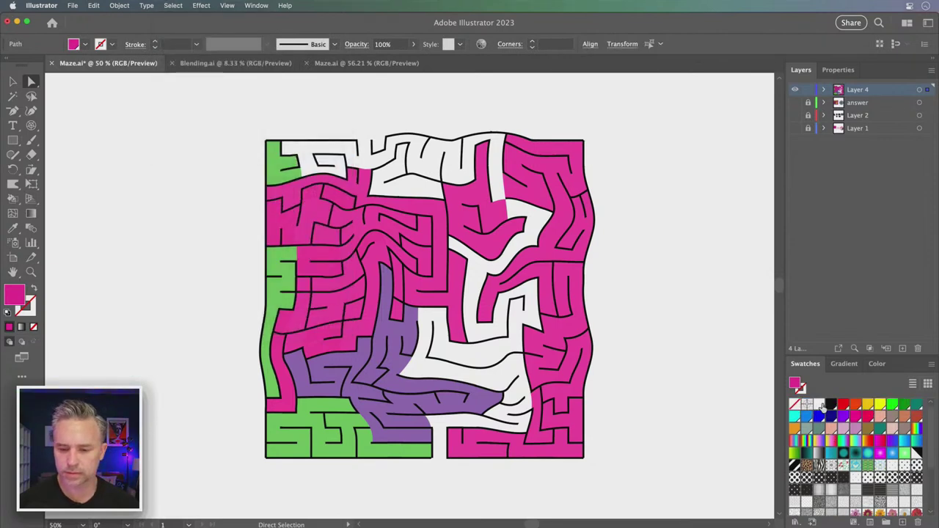
left_click(431, 266)
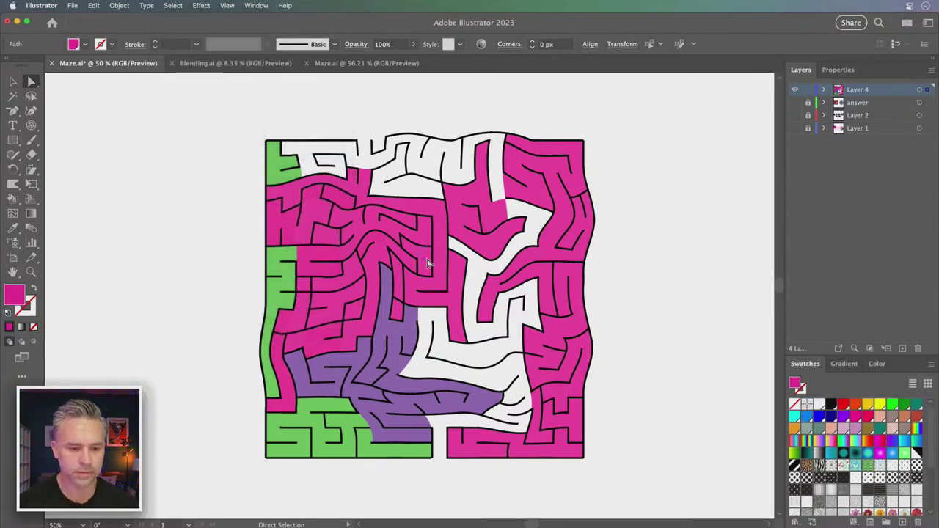
left_click(173, 6)
mouse_move(210, 105)
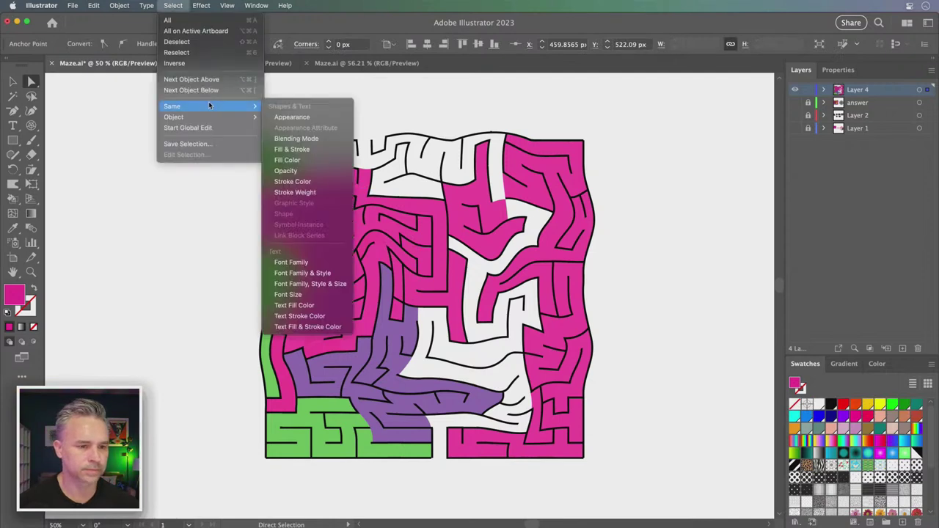
left_click(308, 162)
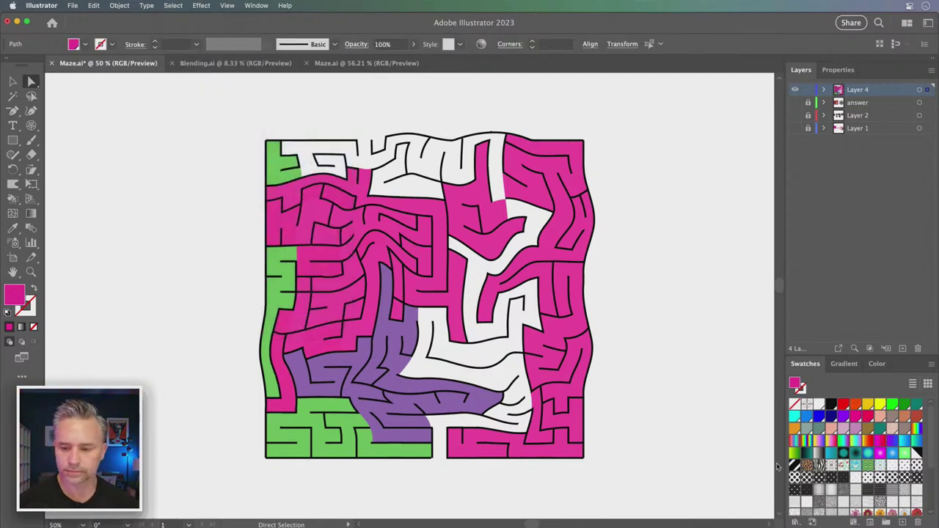
left_click(819, 406)
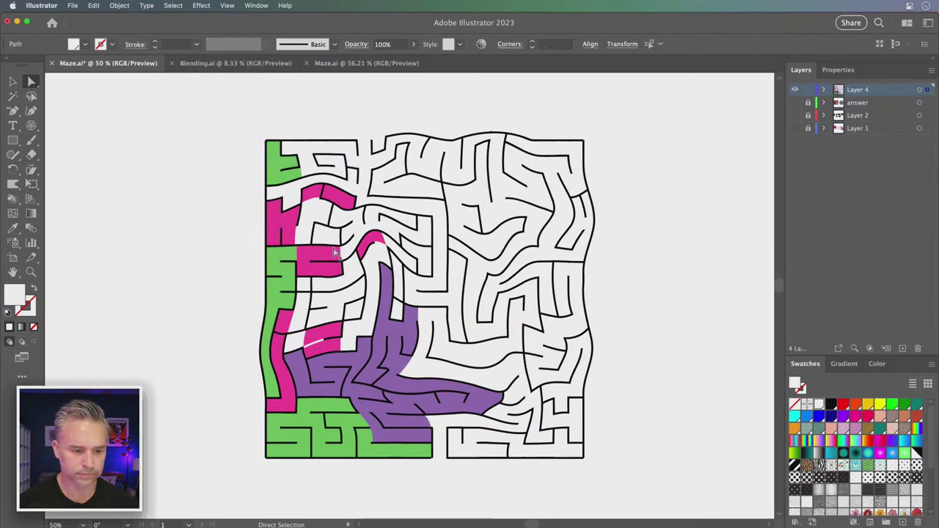
Step: Select the remaining magenta patches in the maze's left half by matching fill color and fill them with White
left_click(305, 250)
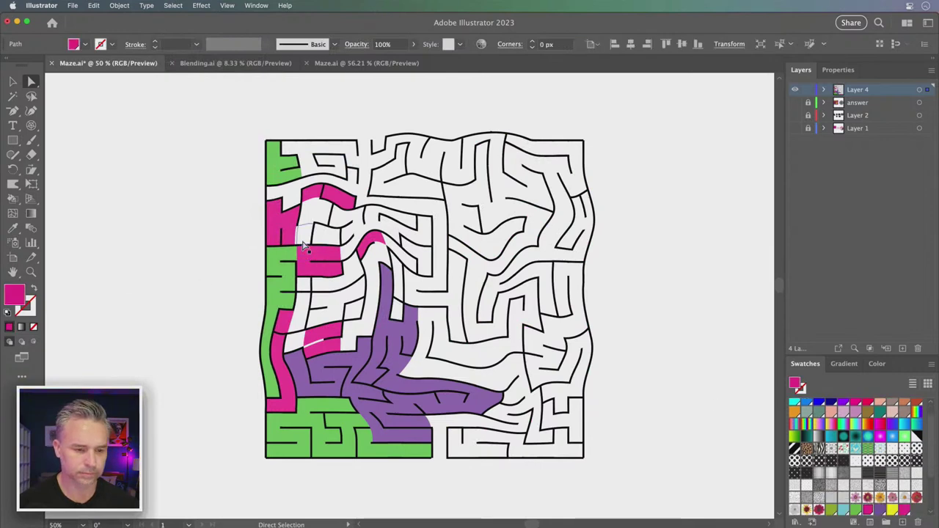
left_click(173, 5)
mouse_move(188, 105)
left_click(304, 168)
scroll(845, 417, "up", 2)
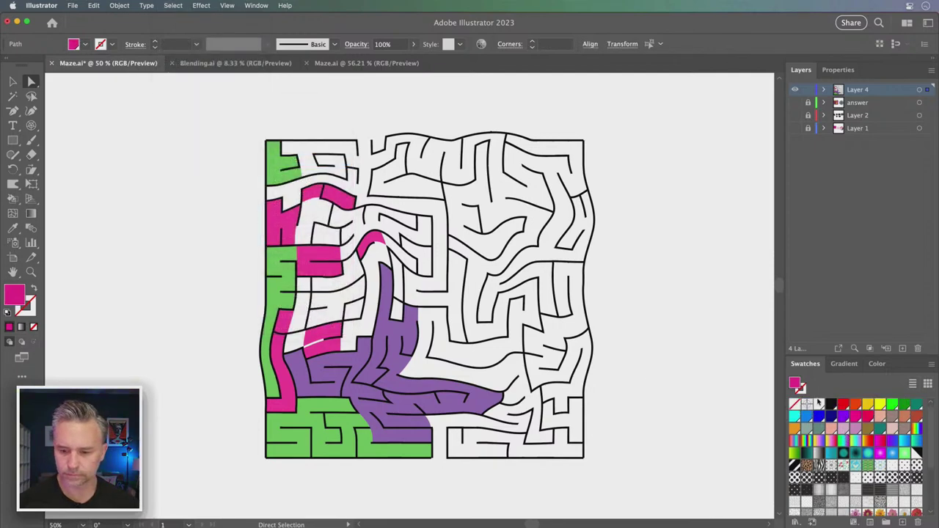
left_click(819, 405)
Step: Select all green areas of the maze by matching fill color and fill them with White
left_click(281, 276)
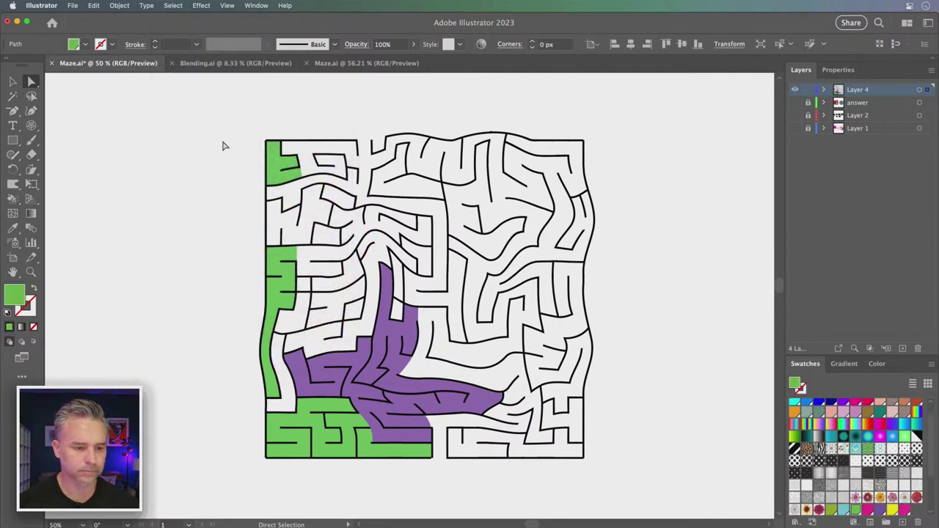
left_click(269, 255)
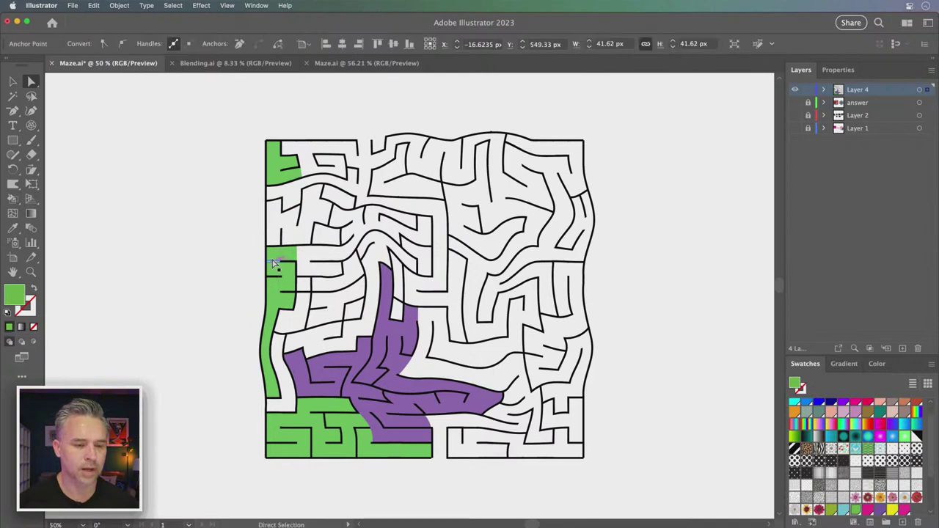
left_click(174, 5)
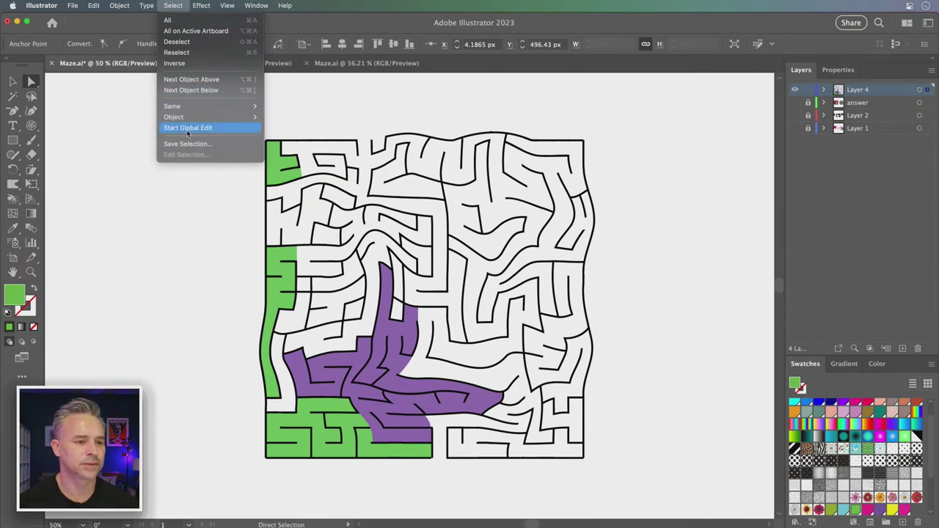
mouse_move(183, 106)
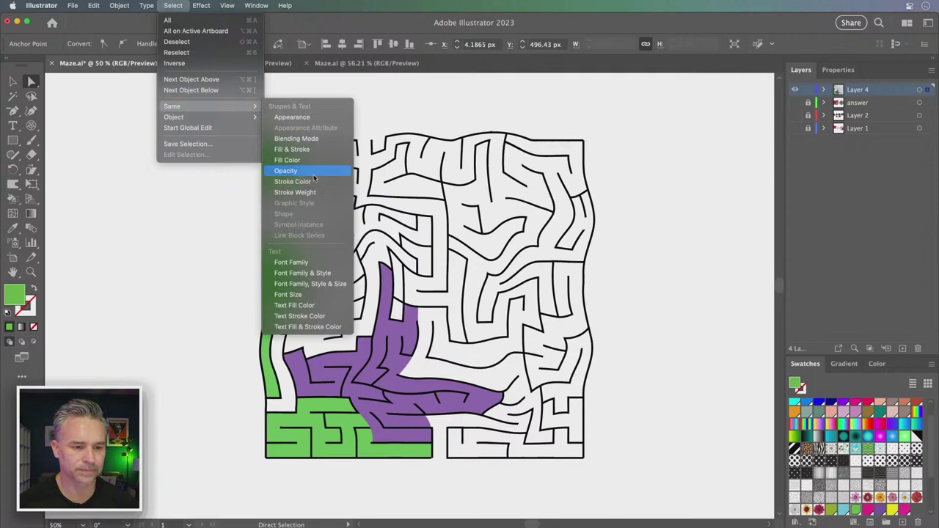
left_click(287, 159)
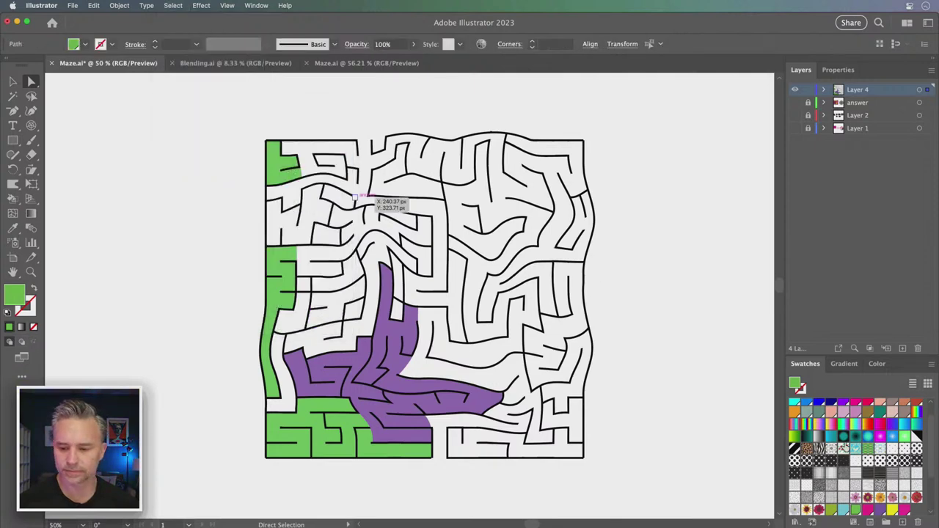
scroll(852, 444, "up", 2)
left_click(819, 405)
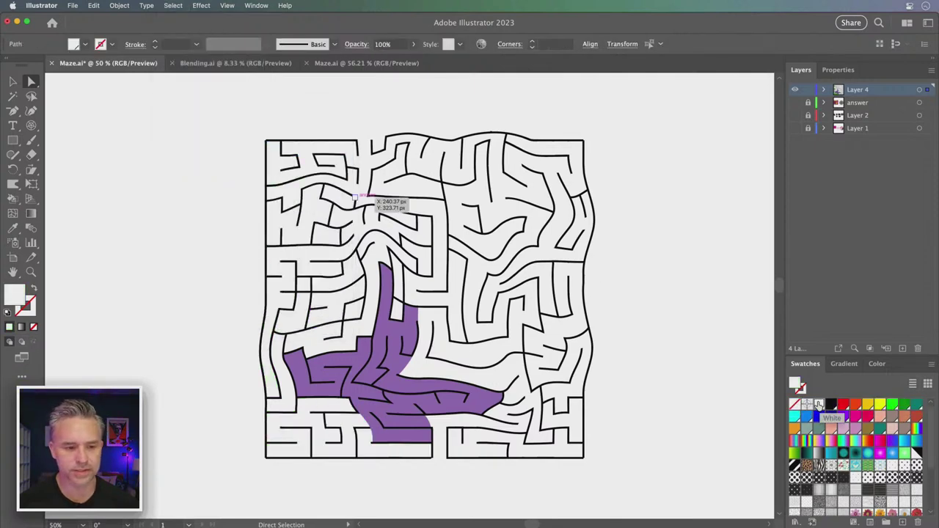
Step: Select all purple areas of the maze by matching fill color, fill them with White, and deselect everything
left_click(301, 384)
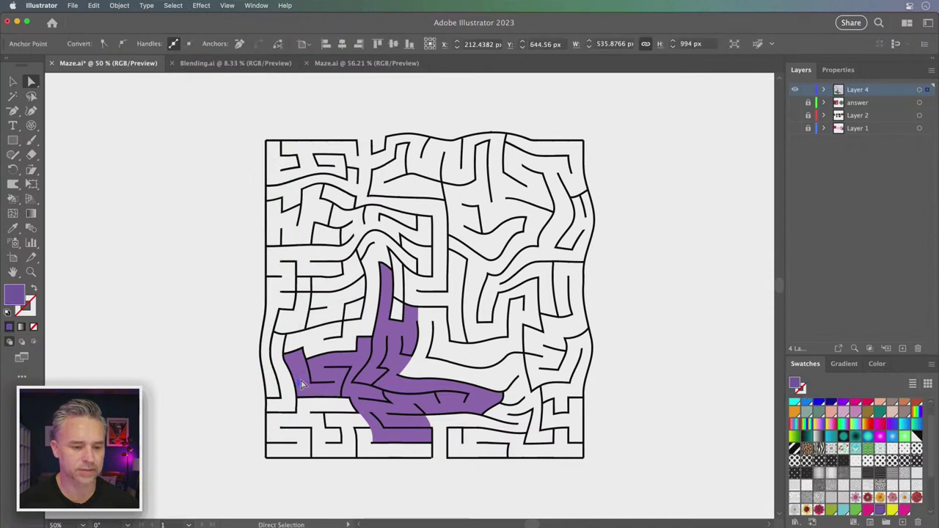
left_click(172, 8)
mouse_move(171, 106)
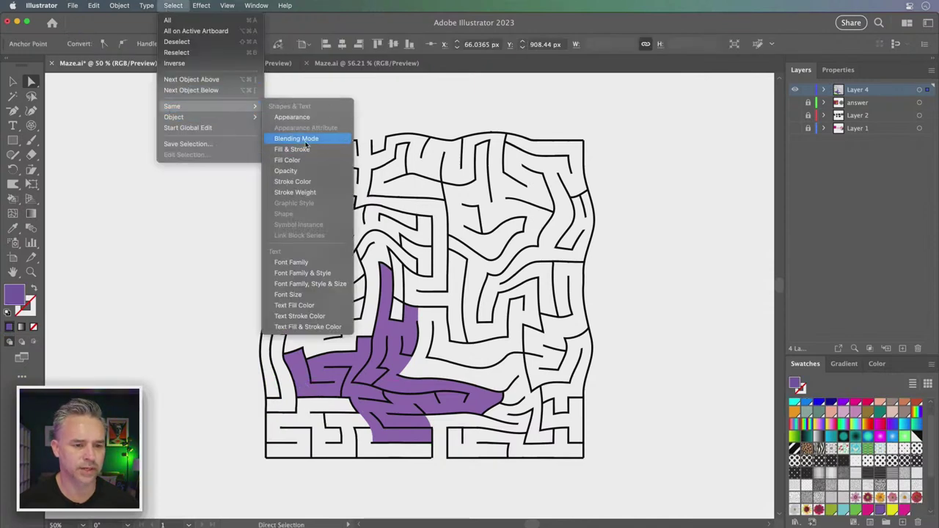
left_click(307, 160)
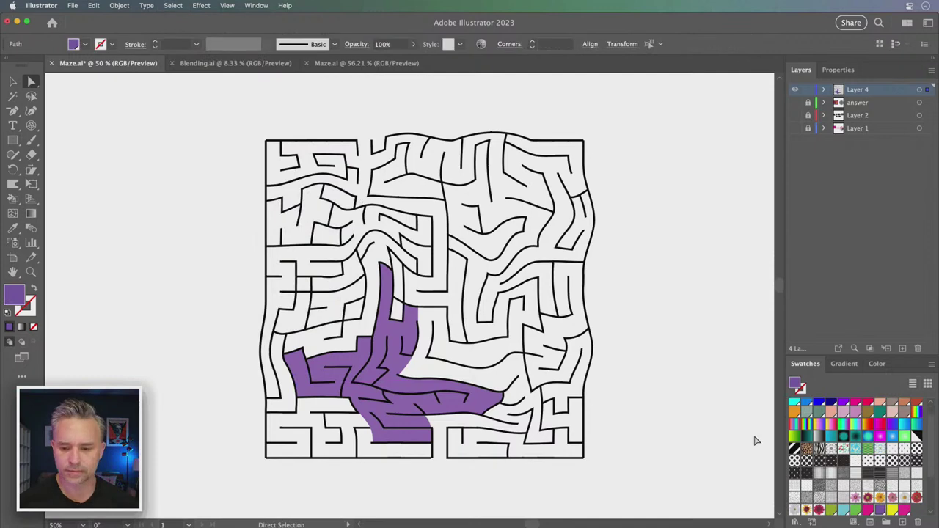
scroll(822, 436, "up", 2)
left_click(818, 406)
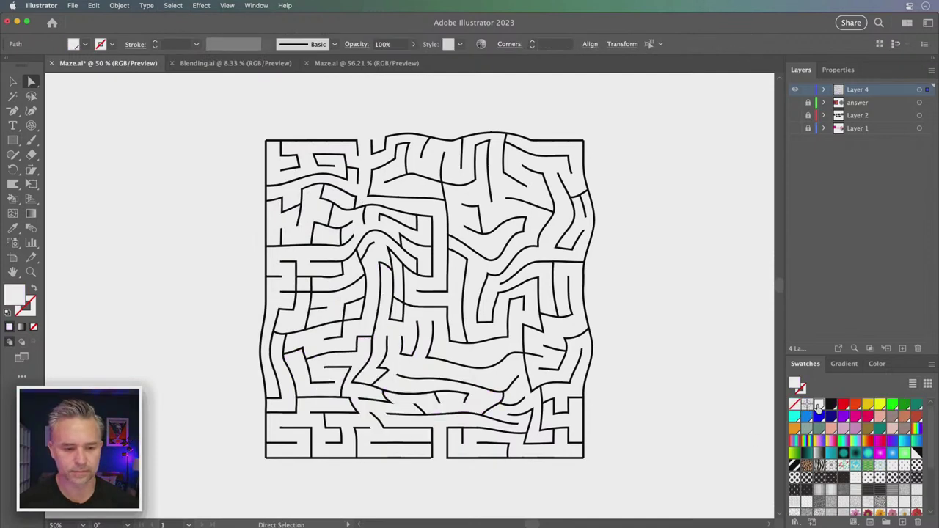
left_click(116, 223)
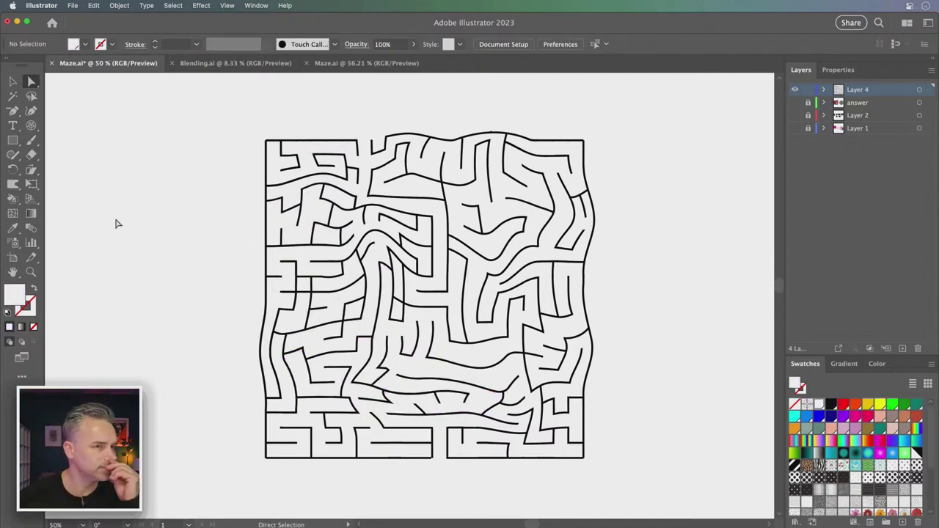
mouse_move(533, 525)
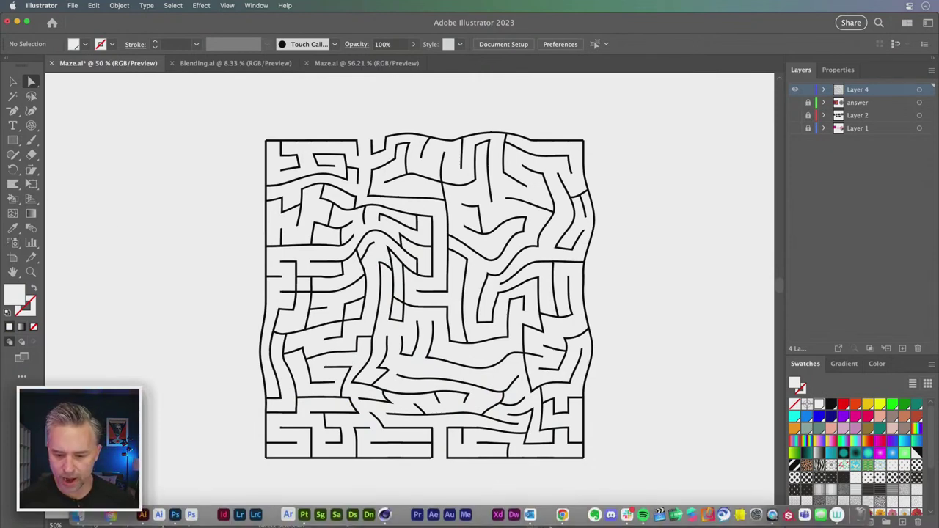
Step: Search this Mac for files matching "silhouette" and look through the results for a usable figure
left_click(75, 518)
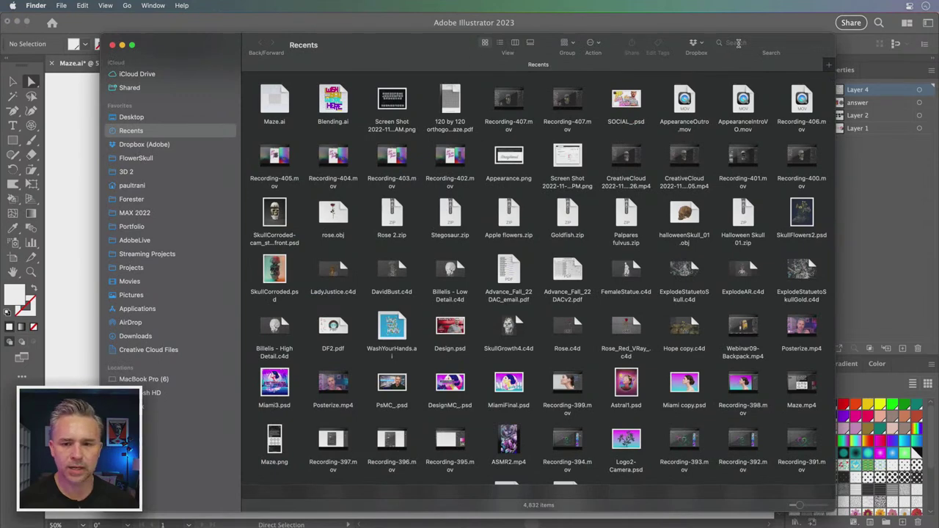
left_click(737, 42)
type("silhouette")
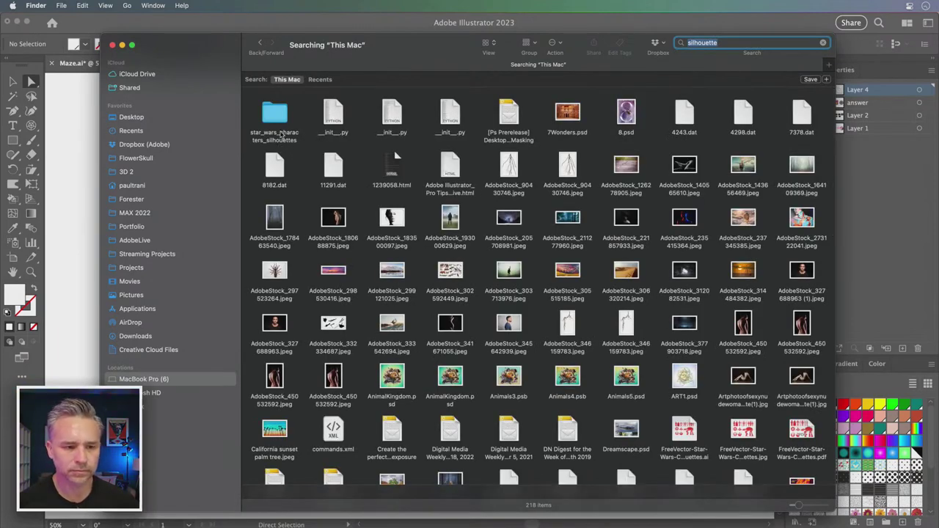
scroll(298, 215, "down", 3)
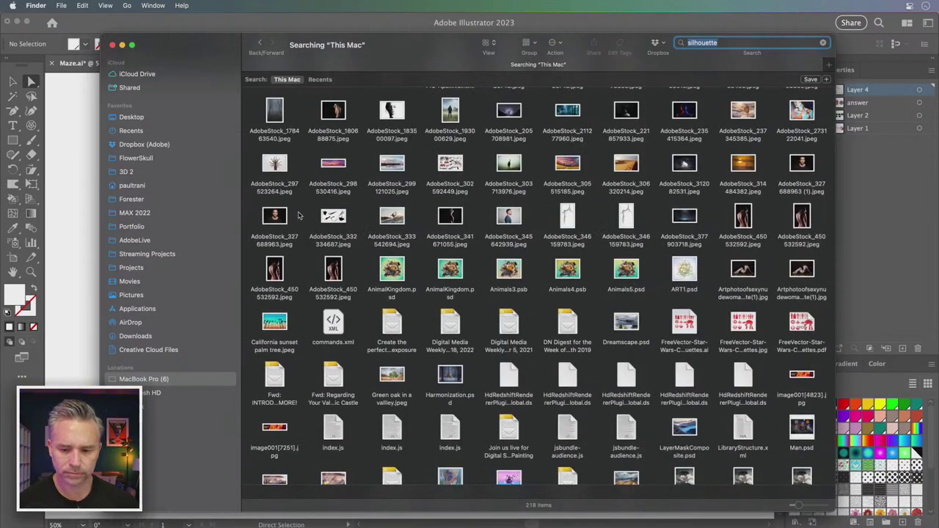
scroll(282, 214, "down", 3)
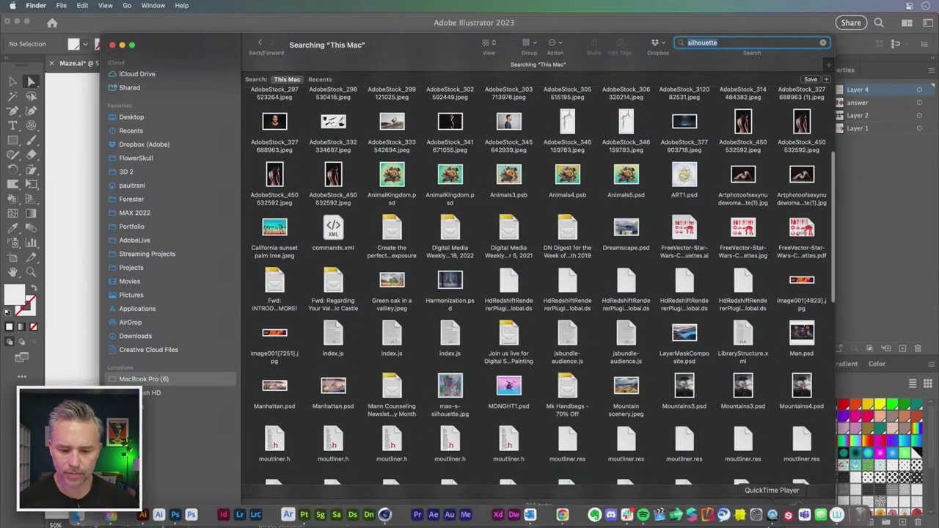
Step: Switch to the Noun Project app, clear the file browser out of the way, and search the icons for "person" beside the maze
key("super+space")
type("nou")
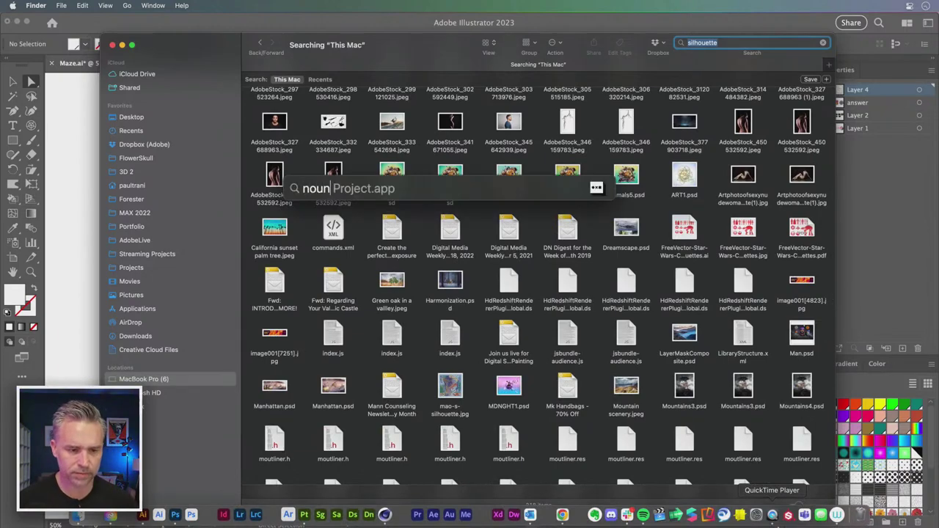
key("Return")
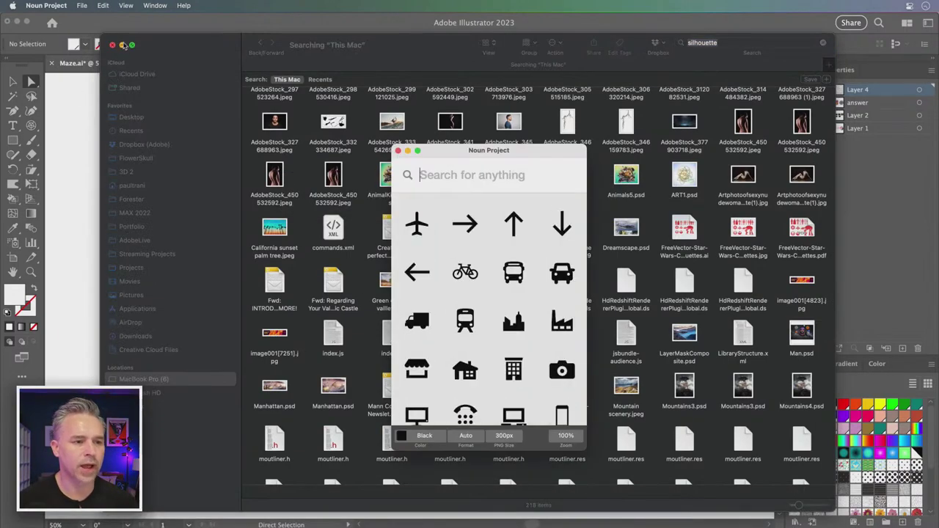
left_click(122, 44)
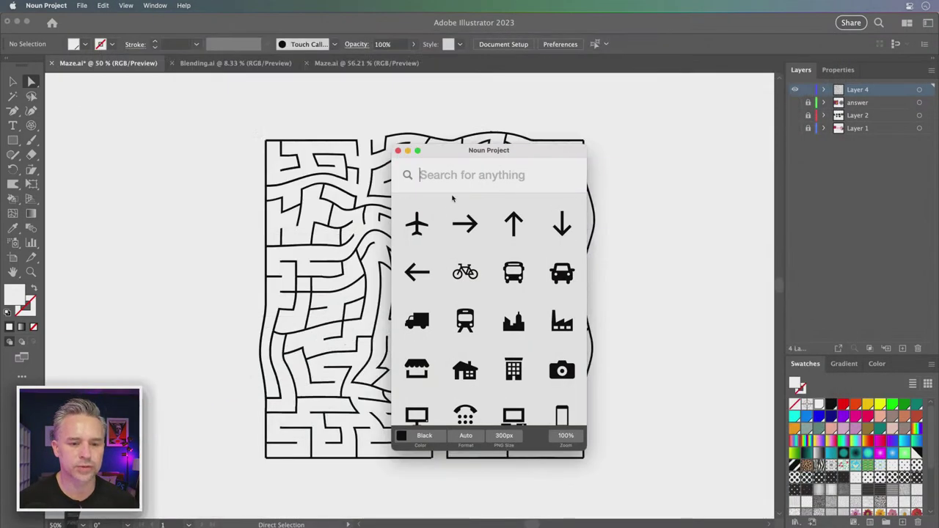
left_click(416, 174)
type("person")
key("Return")
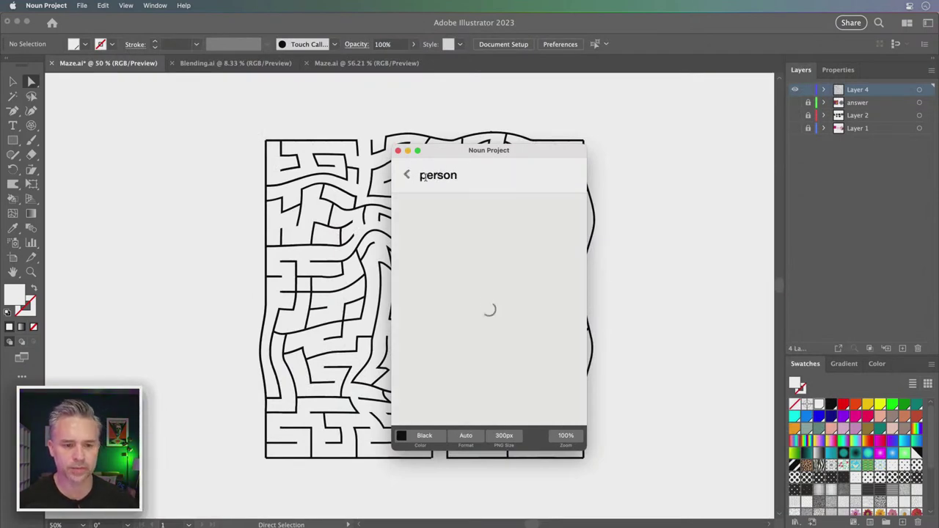
left_click_drag(455, 151, 658, 105)
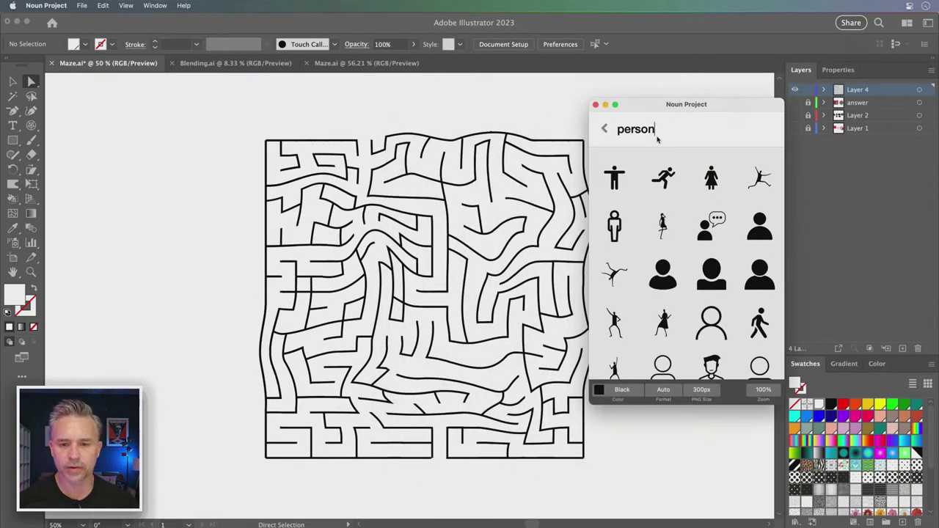
Step: Place the running-person icon above the maze's top entrance and the standing, arms-out person icon below its bottom exit
left_click(662, 182)
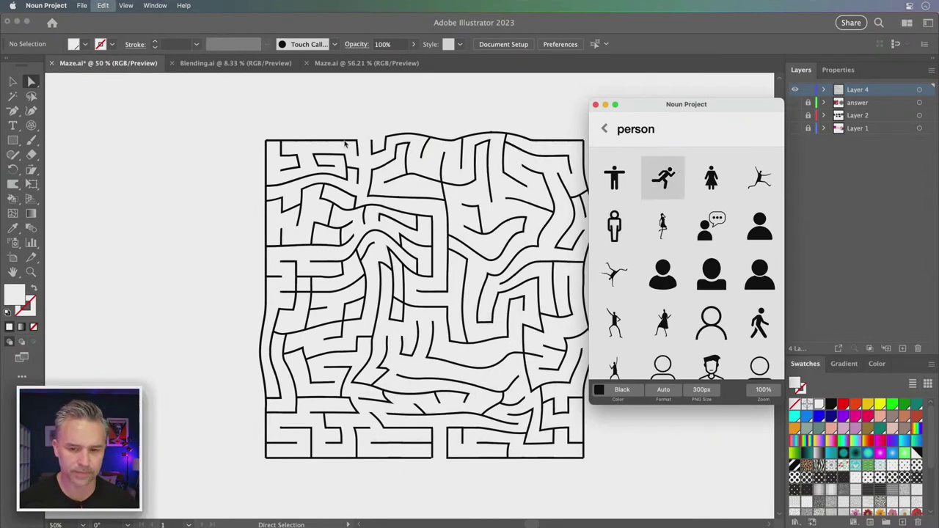
left_click_drag(328, 114, 362, 127)
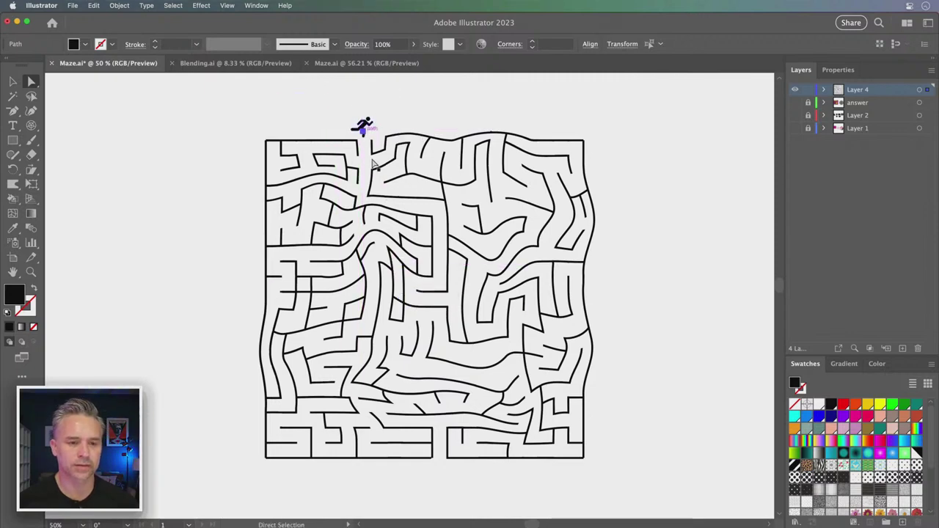
left_click(839, 518)
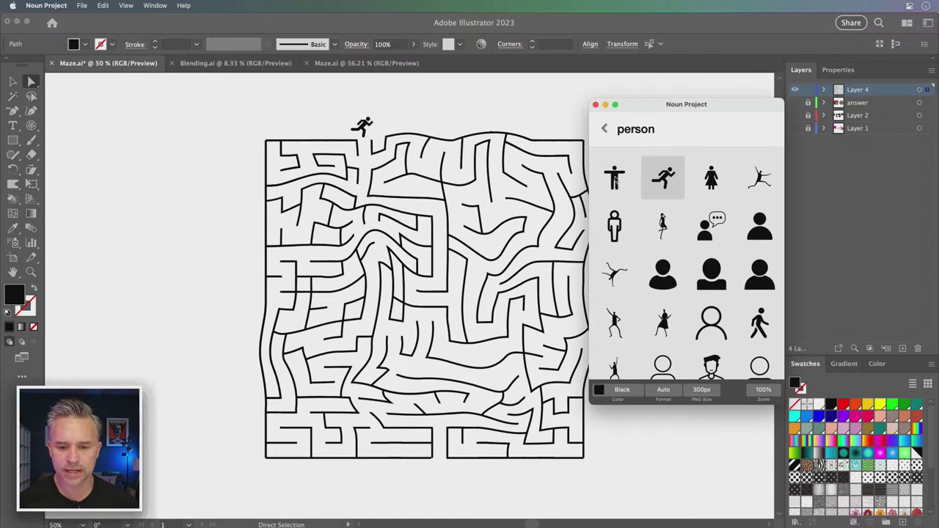
left_click_drag(615, 178, 441, 475)
left_click(404, 480)
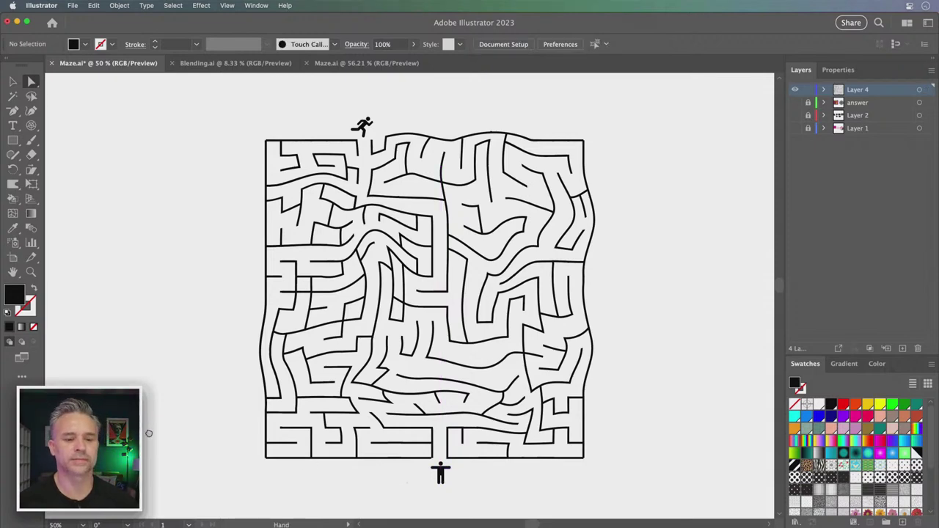
left_click_drag(149, 433, 174, 439)
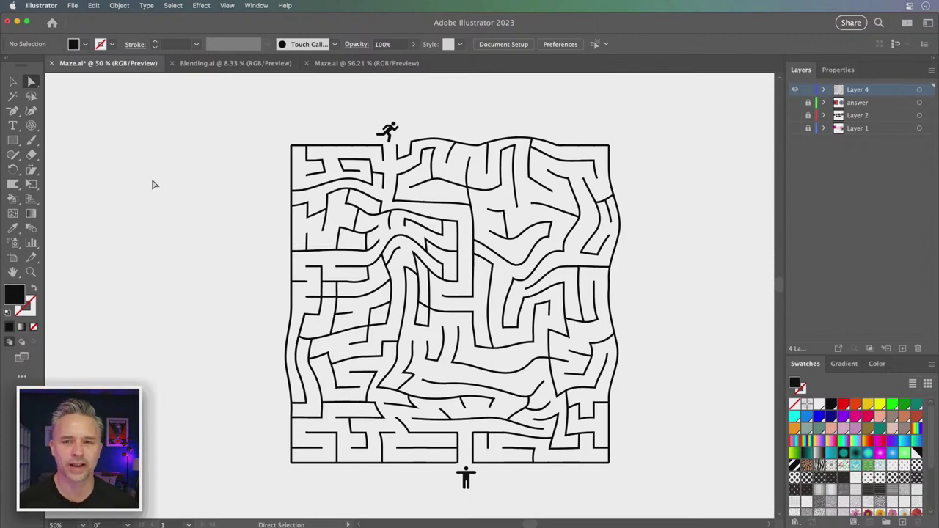
Step: Deselect everything and save the maze document
left_click_drag(466, 480, 466, 484)
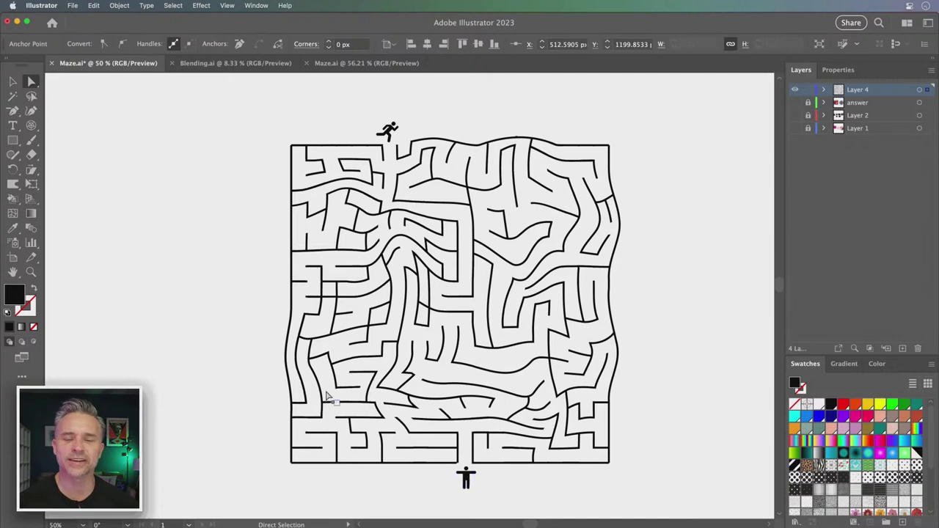
left_click(266, 303)
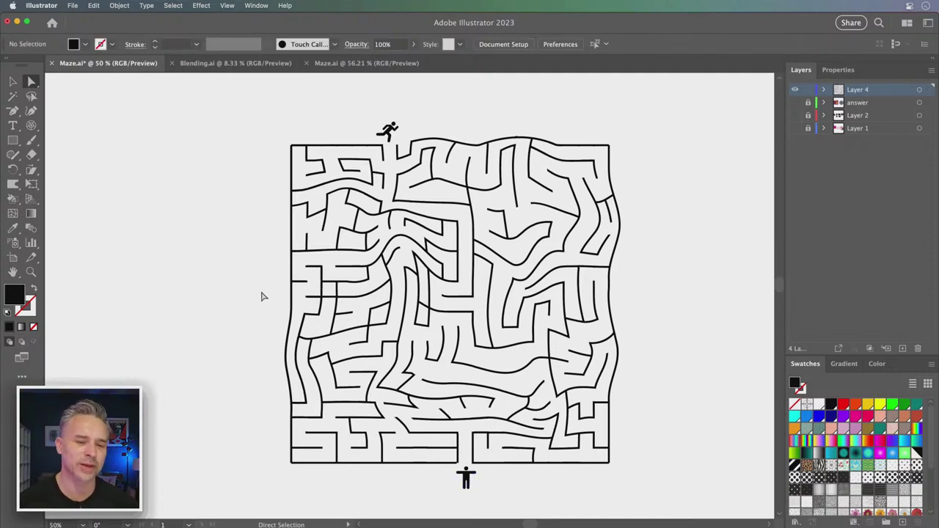
key("v")
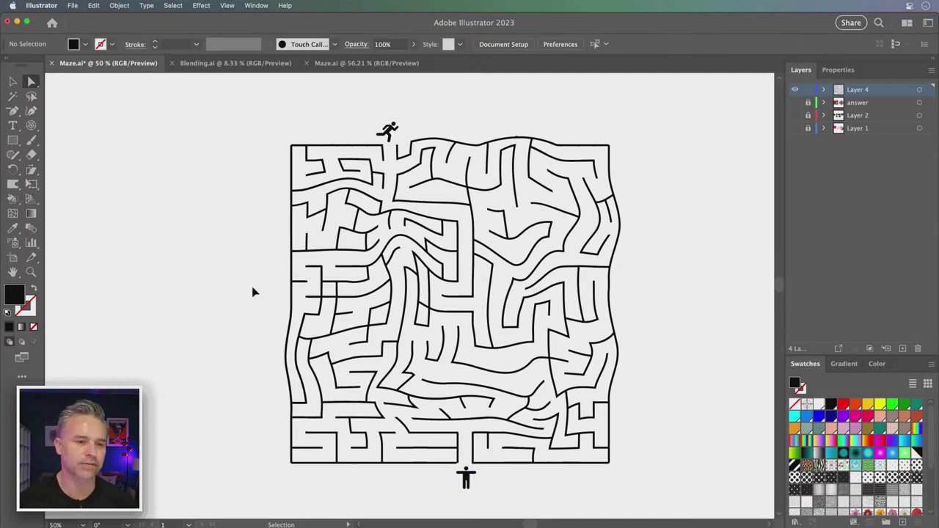
key("super+s")
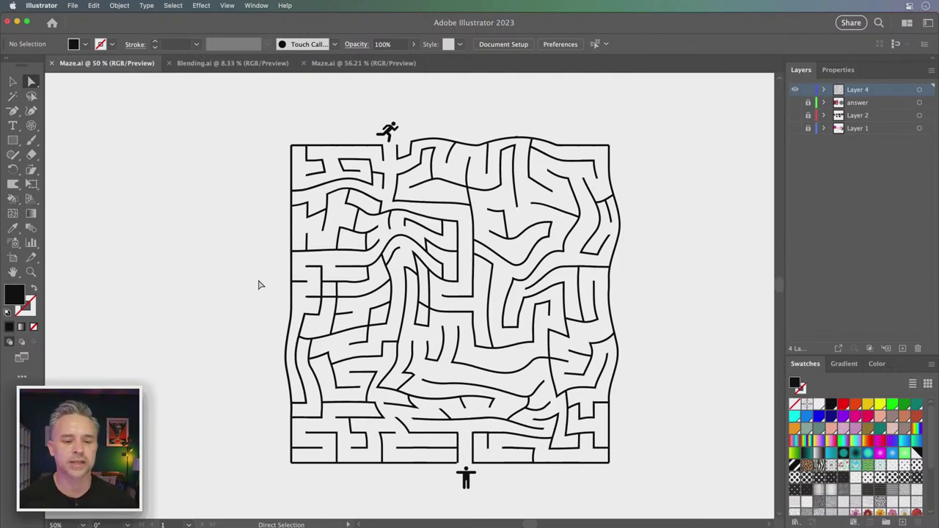
Step: Select all white areas of the maze by matching fill color and delete them, and give the canvas a teal background
left_click_drag(442, 298, 460, 315)
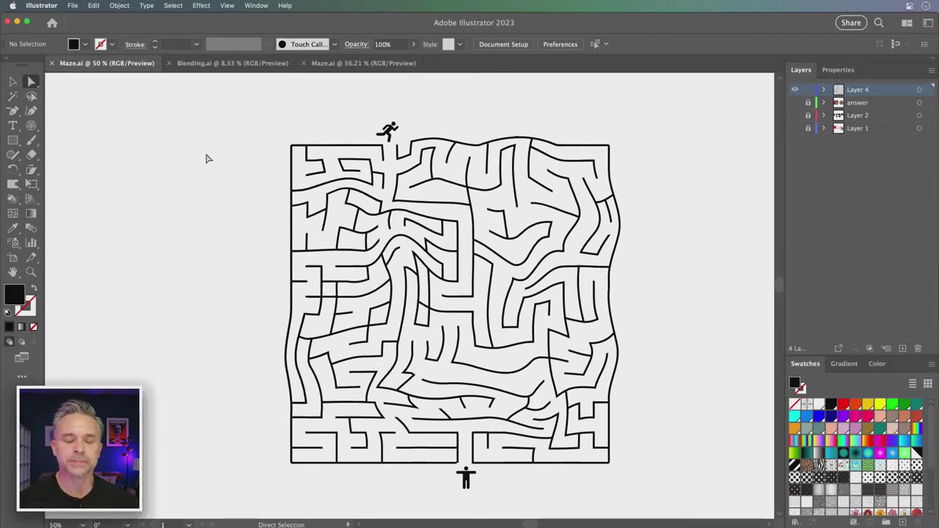
left_click(410, 235)
left_click(415, 238)
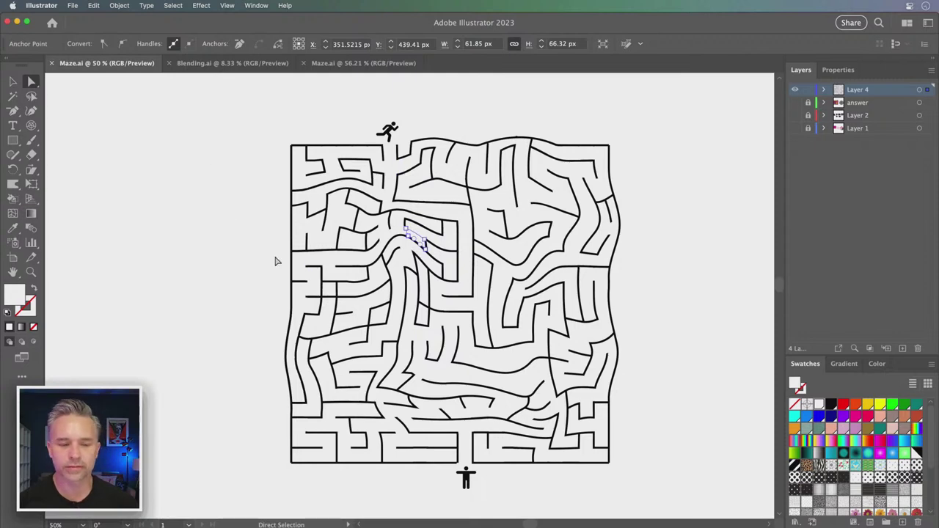
left_click(346, 237)
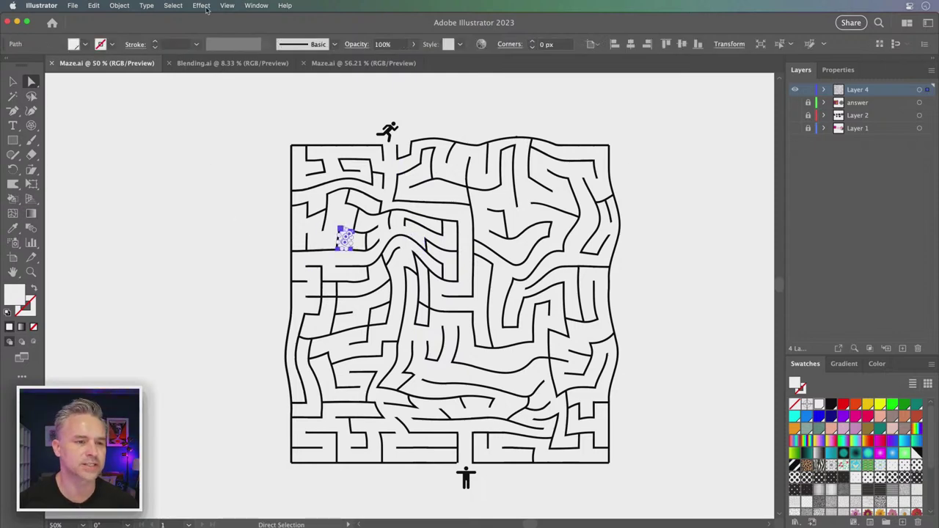
left_click(174, 6)
mouse_move(196, 116)
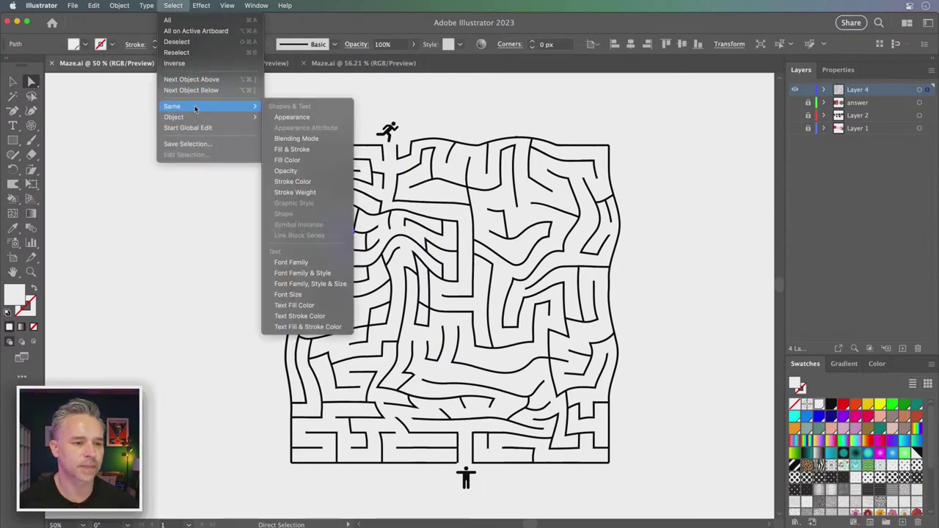
left_click(288, 160)
key("Delete")
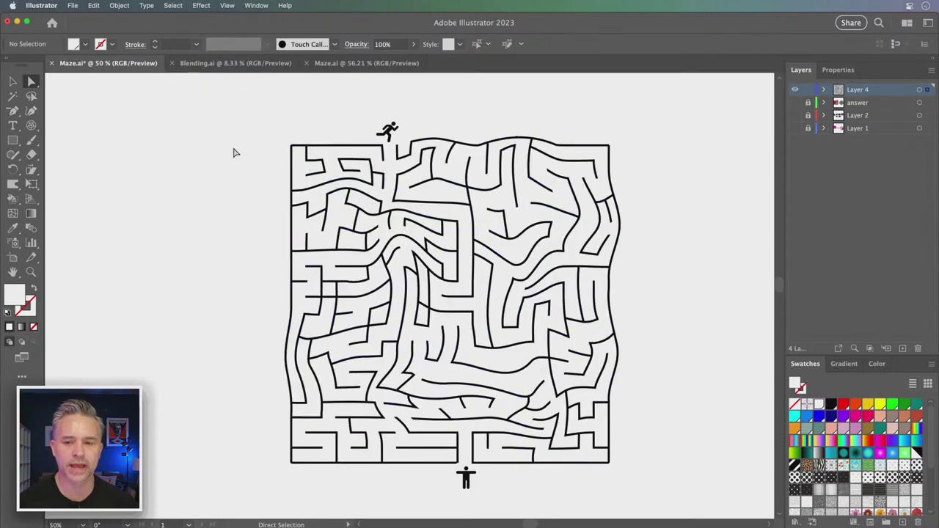
left_click(794, 128)
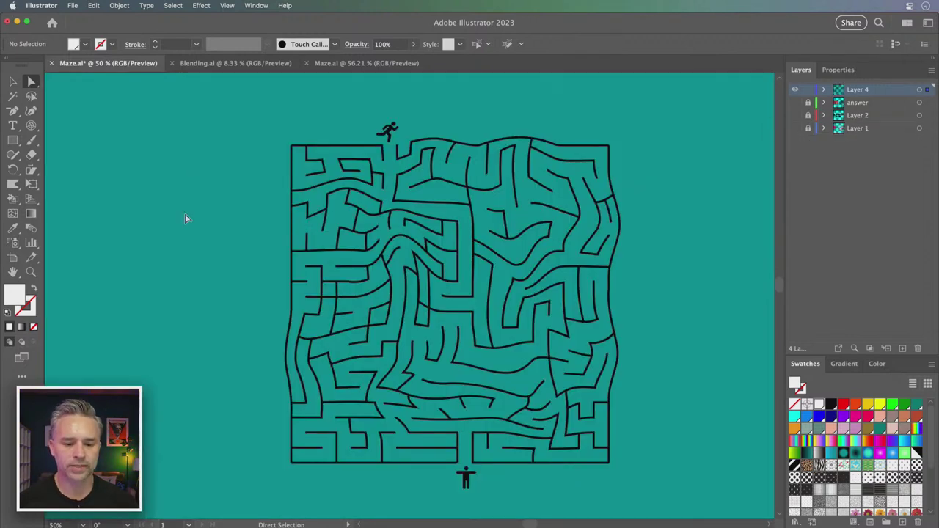
Step: Group the parts of the running-person icon above the maze entrance
left_click(547, 143)
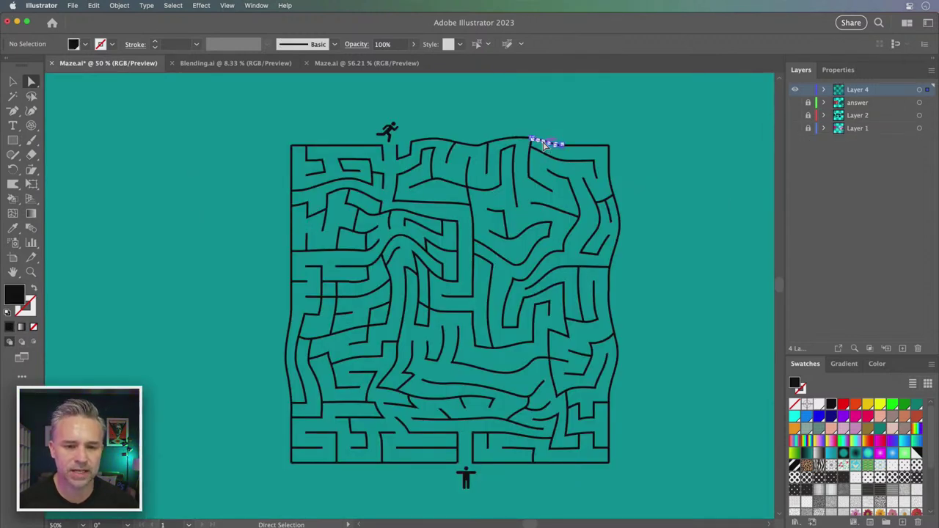
left_click(13, 82)
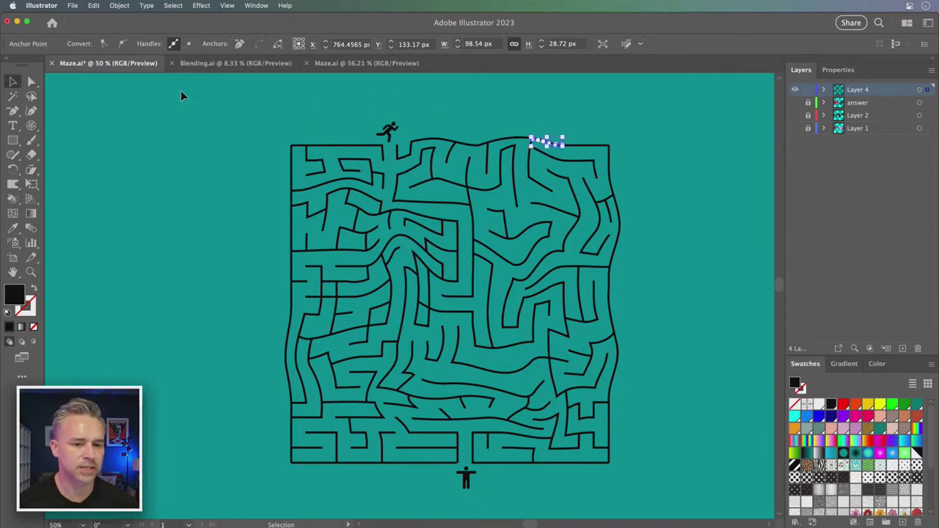
left_click(386, 130)
left_click(387, 131)
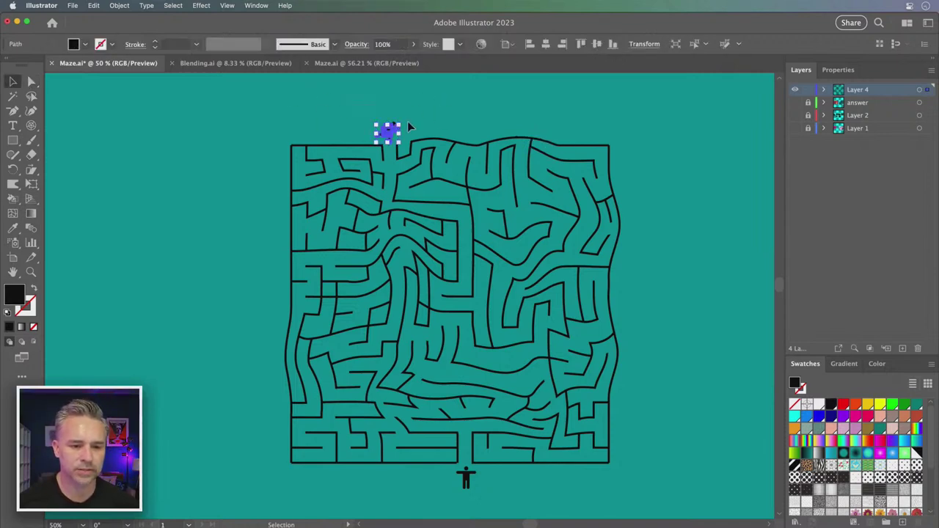
key("super+g")
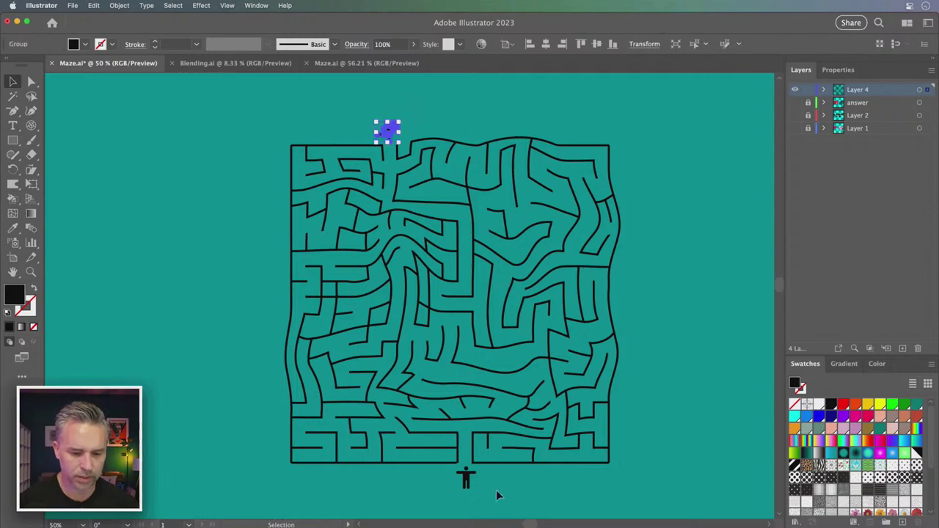
Step: Move the running and standing person icons onto a new layer, keeping them in the same place
left_click(449, 472)
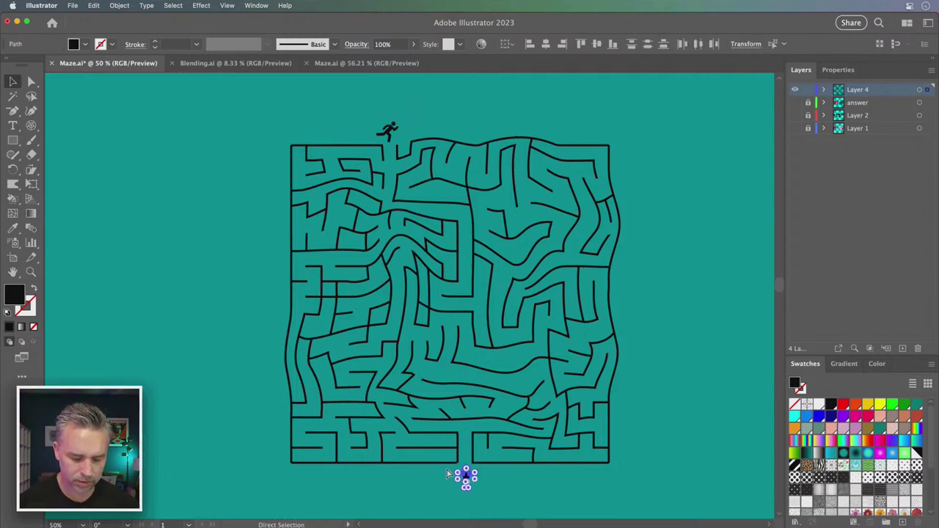
left_click(387, 133, "shift")
key("Delete")
left_click(902, 348)
key("super+shift+v")
Step: Rename the new layer "people" and lock it
double_click(858, 90)
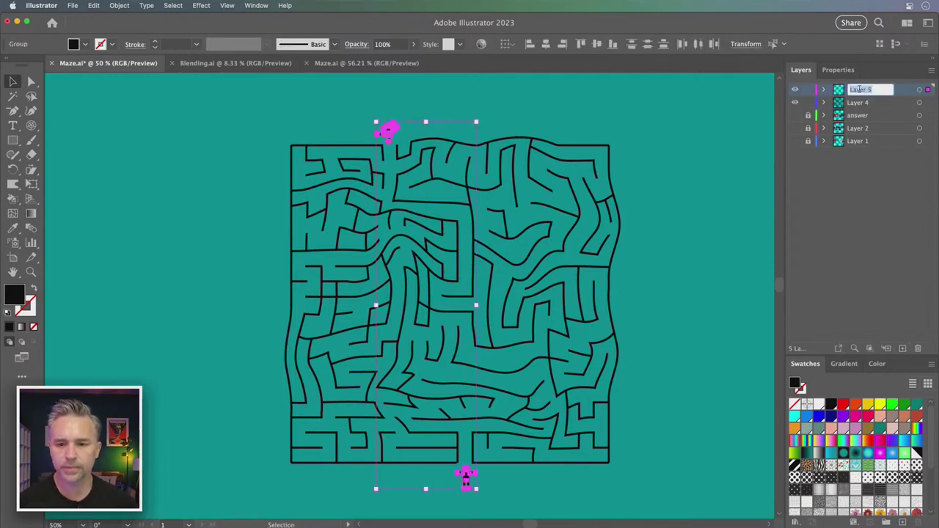
type("people")
key("Return")
left_click(808, 90)
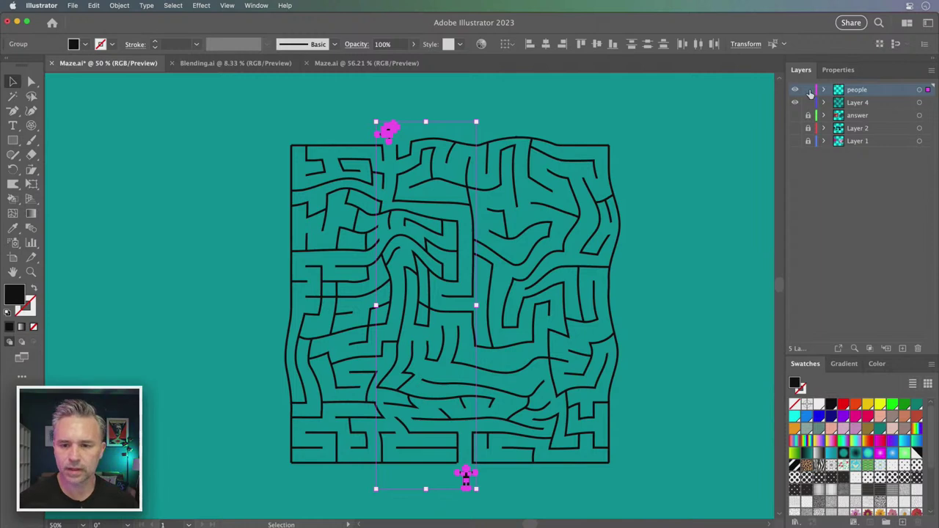
Step: Unite all the overlapping wall pieces of the selected black maze group into merged shapes with the Pathfinder
scroll(154, 230, "right", 2)
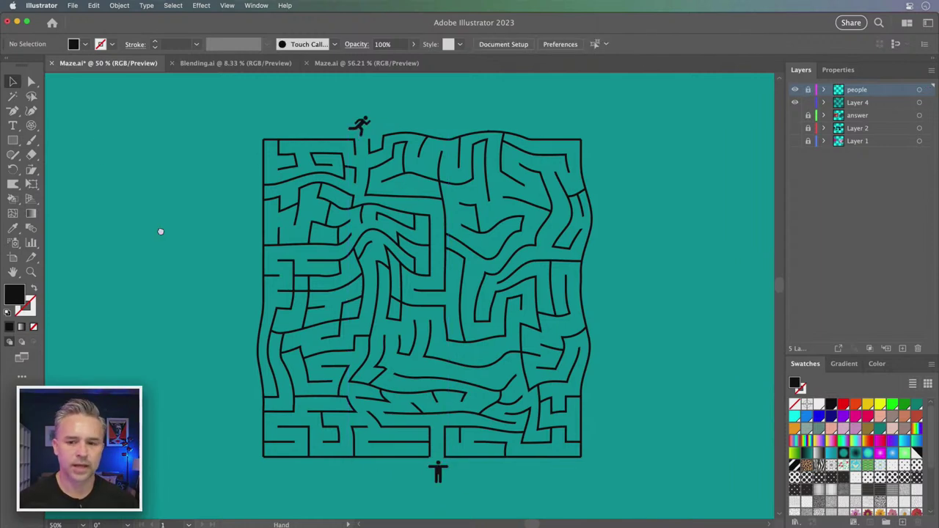
left_click(263, 162)
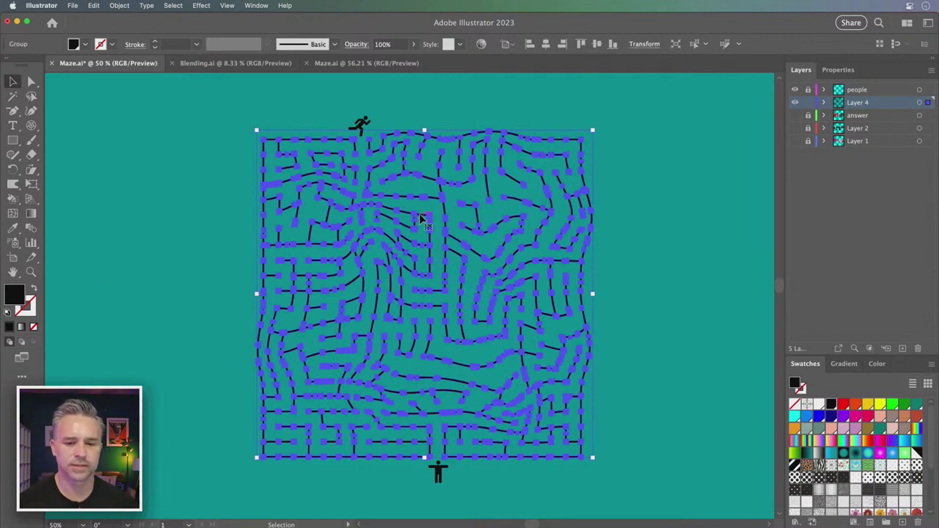
left_click(827, 69)
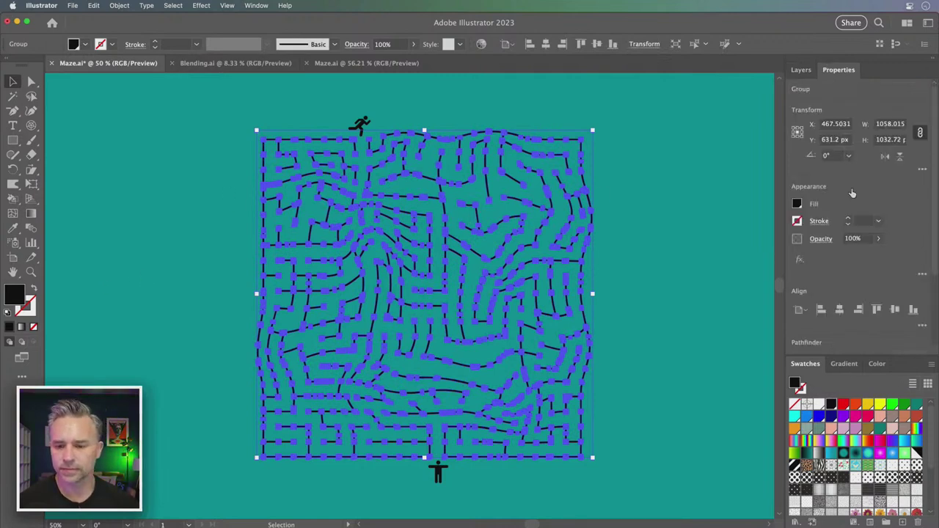
left_click(818, 222)
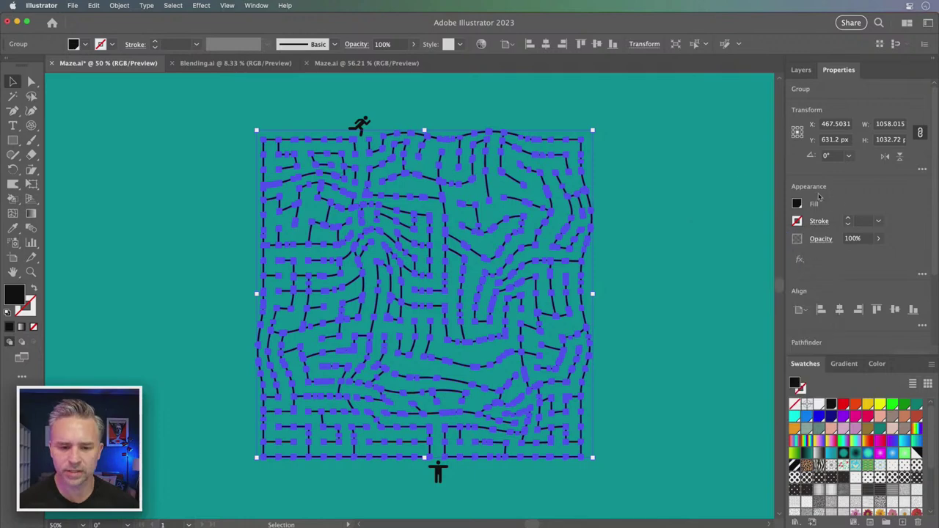
key("super+equal")
key("super+equal")
key("super+equal")
key("super+equal")
key("super+equal")
key("super+equal")
key("super+equal")
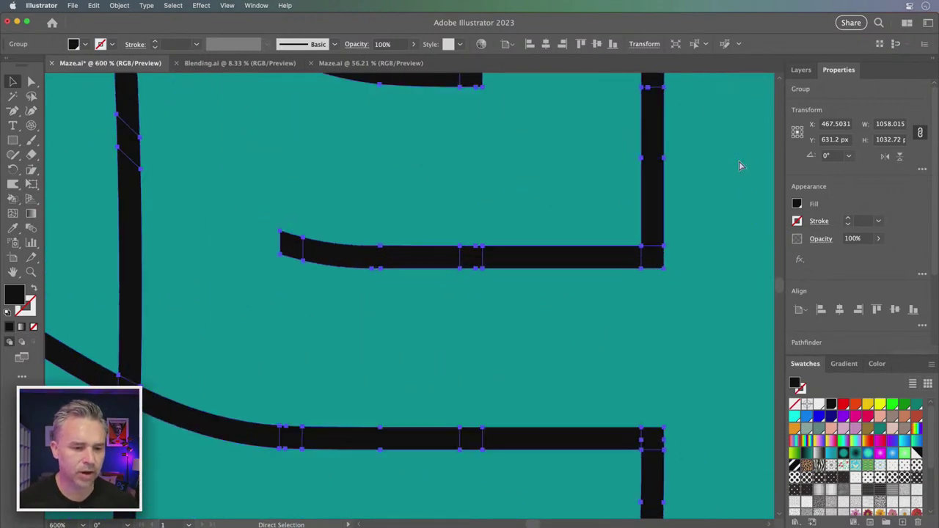
key("super+minus")
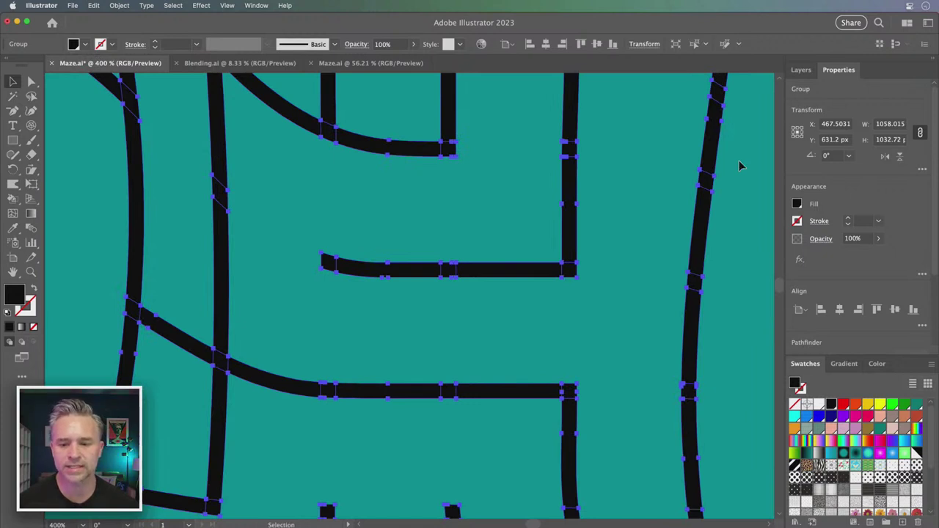
scroll(881, 262, "down", 3)
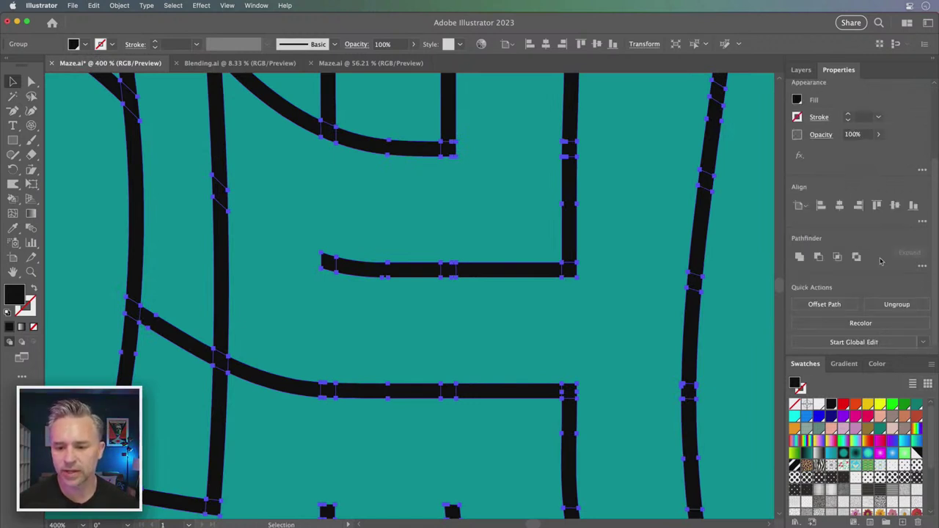
left_click(800, 257)
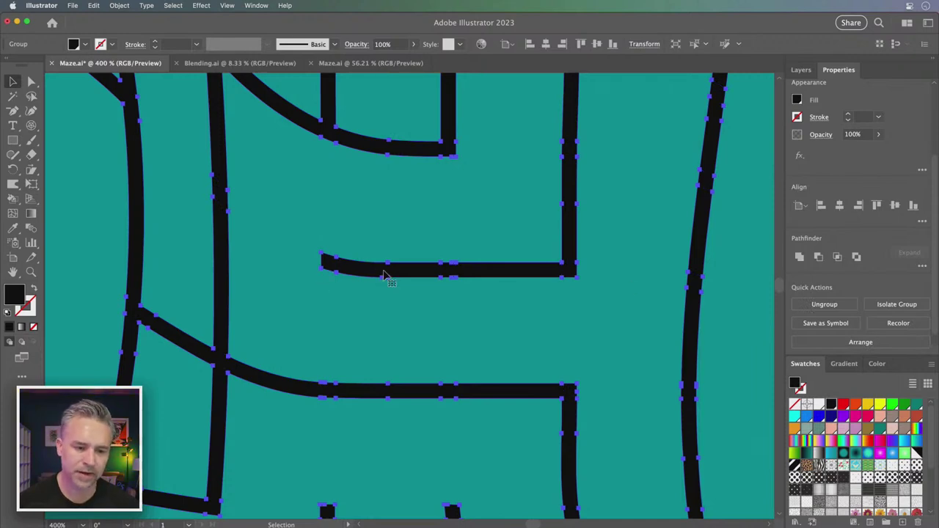
Step: Hide the selection edges and anchor points of the united maze walls
key("super+minus")
key("super+minus")
key("super+minus")
key("super+minus")
key("super+minus")
key("super+minus")
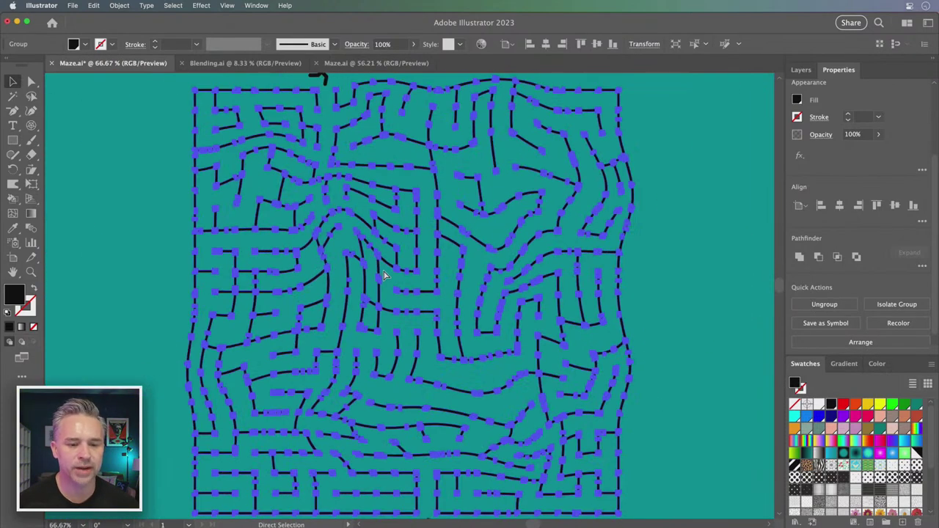
key("super+plus")
key("v")
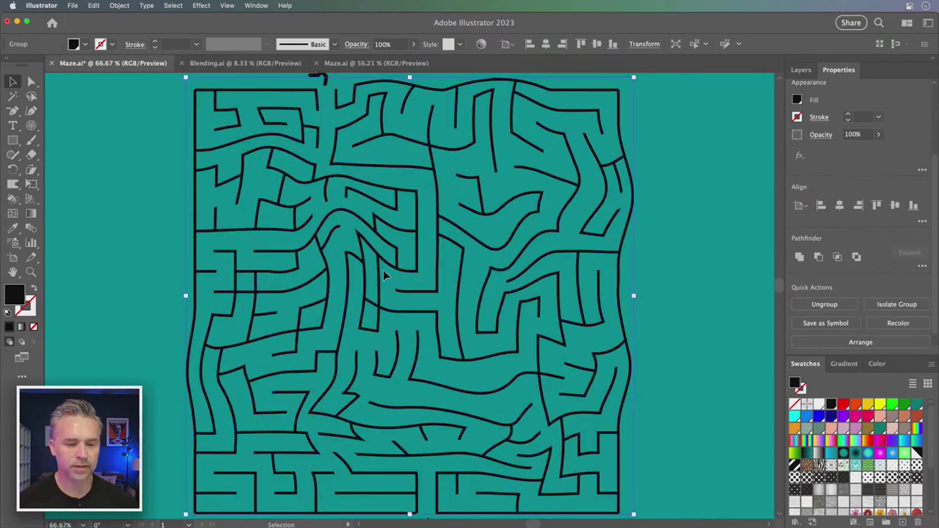
key("super+h")
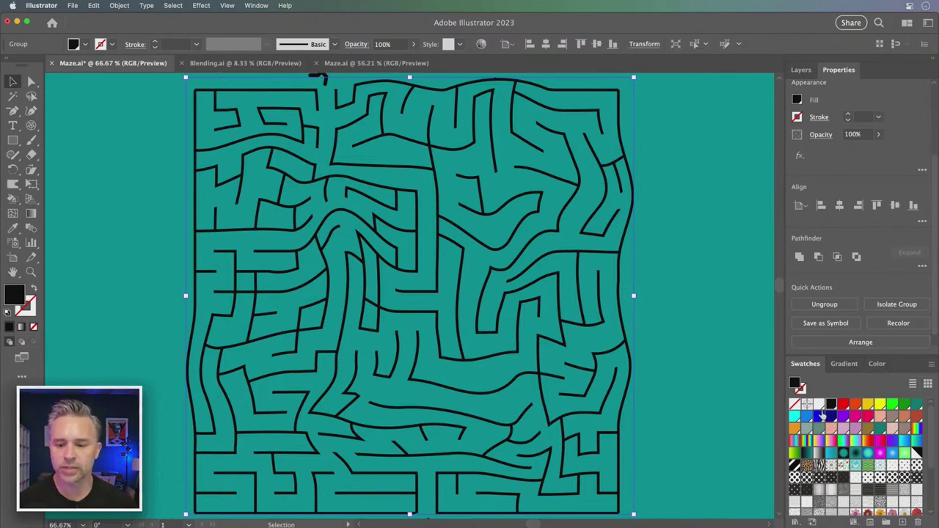
Step: Display the maze group's appearance attributes and add a 1 pt magenta stroke to the group
left_click(254, 7)
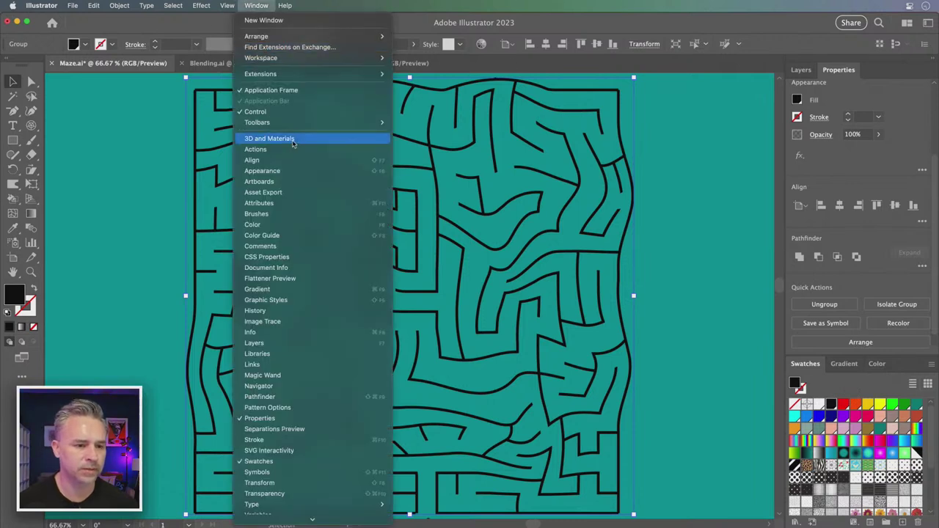
left_click(300, 171)
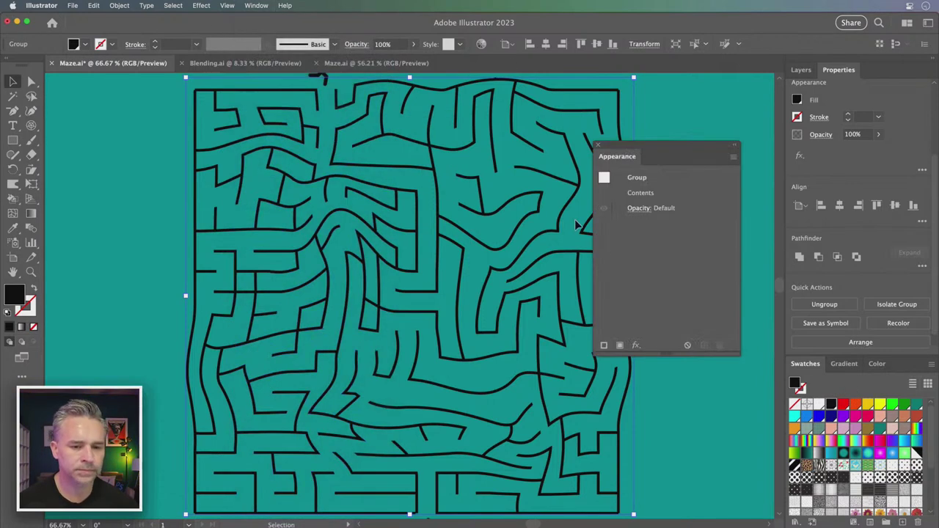
left_click_drag(637, 149, 678, 160)
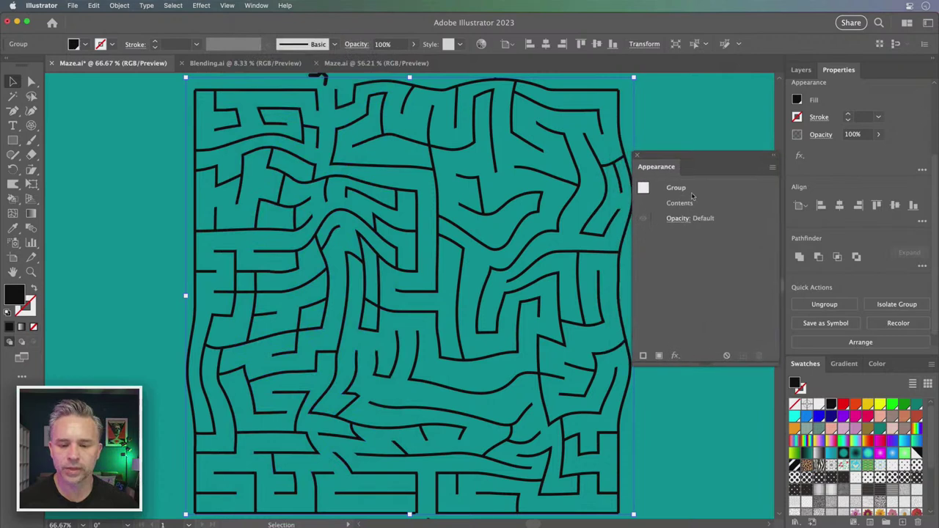
left_click(644, 356)
left_click(708, 204)
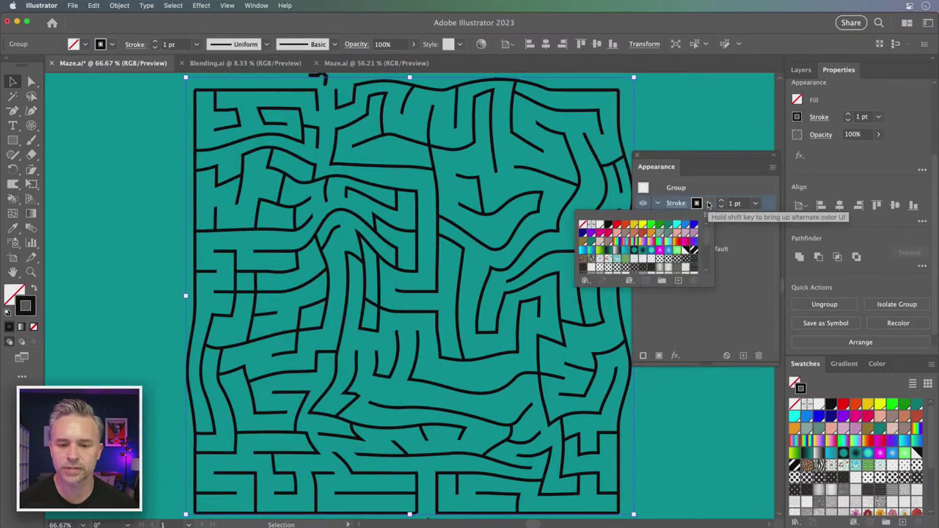
left_click(599, 240)
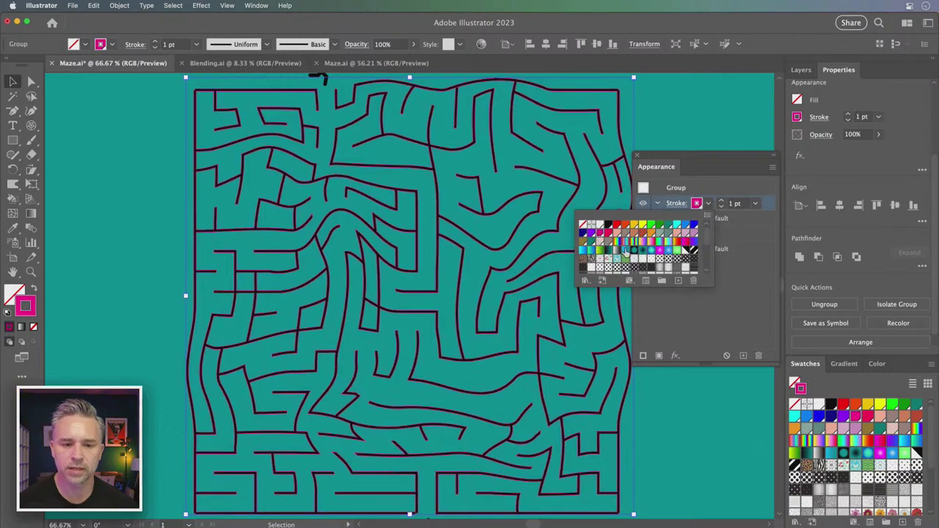
left_click(717, 307)
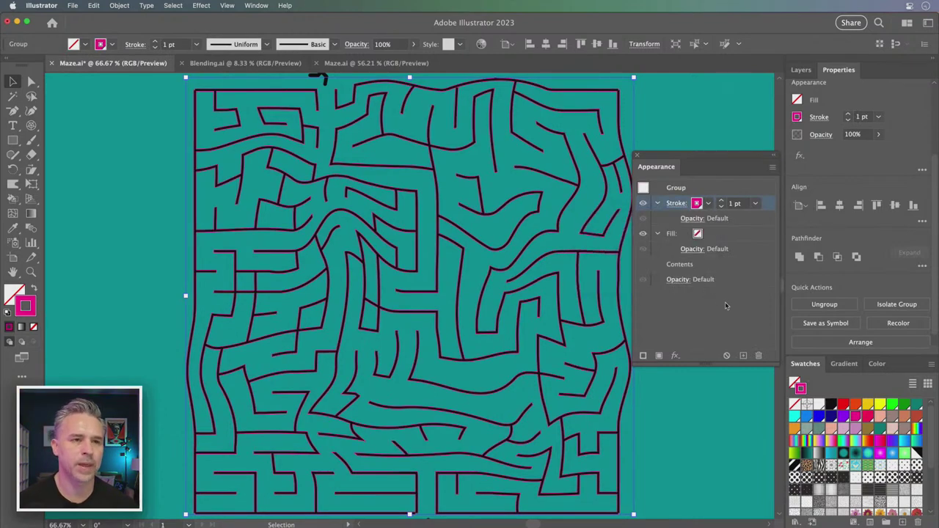
Step: Turn off the teal canvas background and give the maze group a purple fill
key("super")
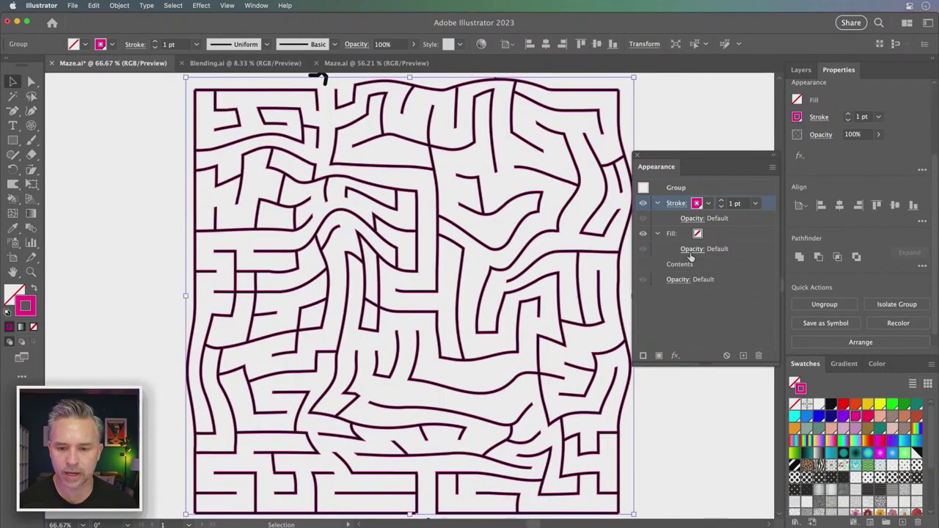
left_click(735, 236)
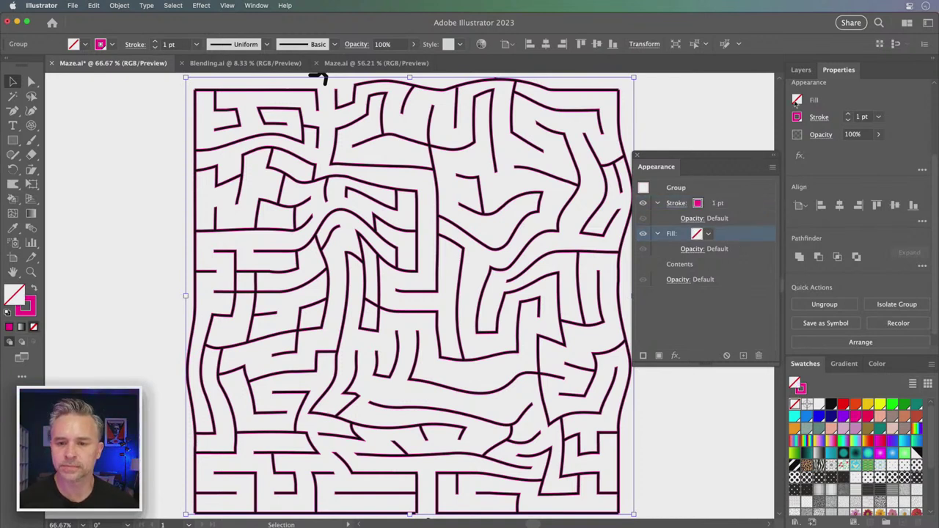
left_click(708, 233)
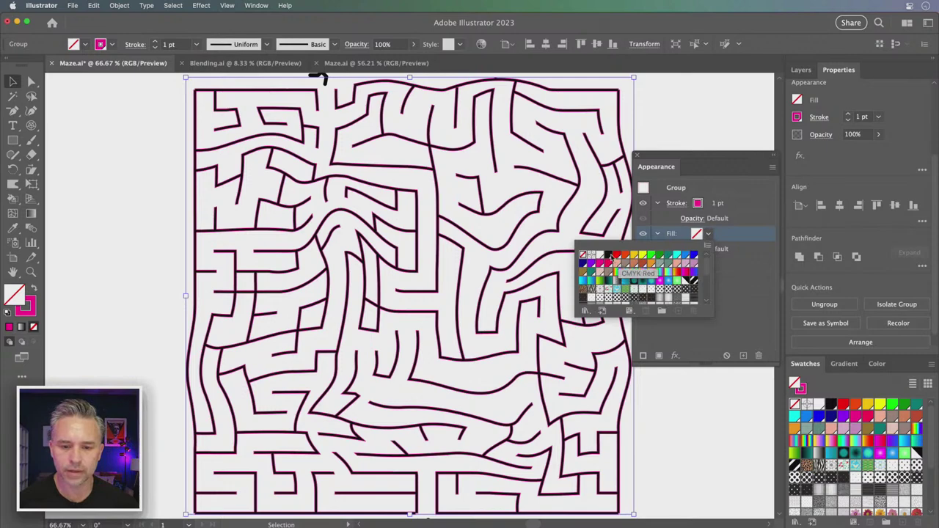
left_click(590, 263)
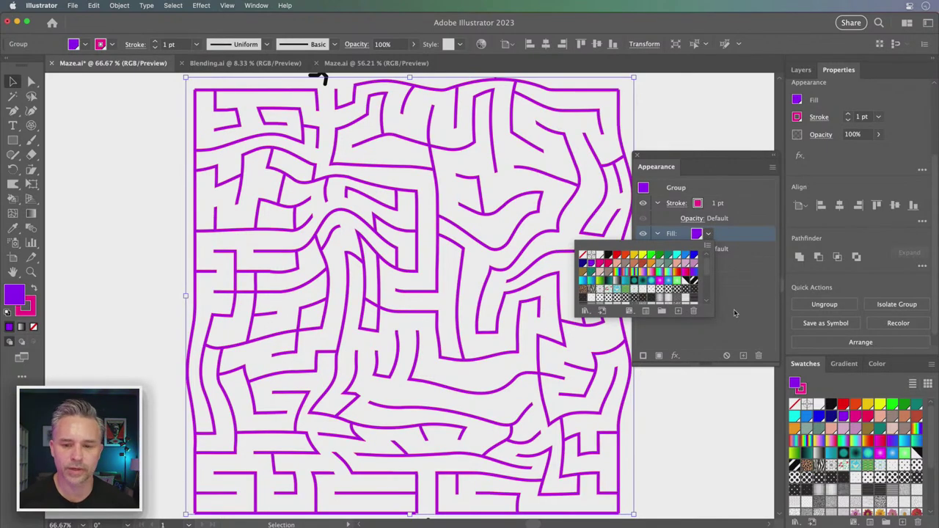
Step: Set the maze group's magenta stroke weight to 0.75 pt
left_click(722, 206)
left_click(722, 200)
left_click(721, 200)
left_click(722, 200)
left_click(721, 200)
left_click(722, 200)
left_click(722, 200)
left_click(722, 201)
left_click(721, 200)
left_click(722, 207)
left_click(721, 207)
left_click(721, 207)
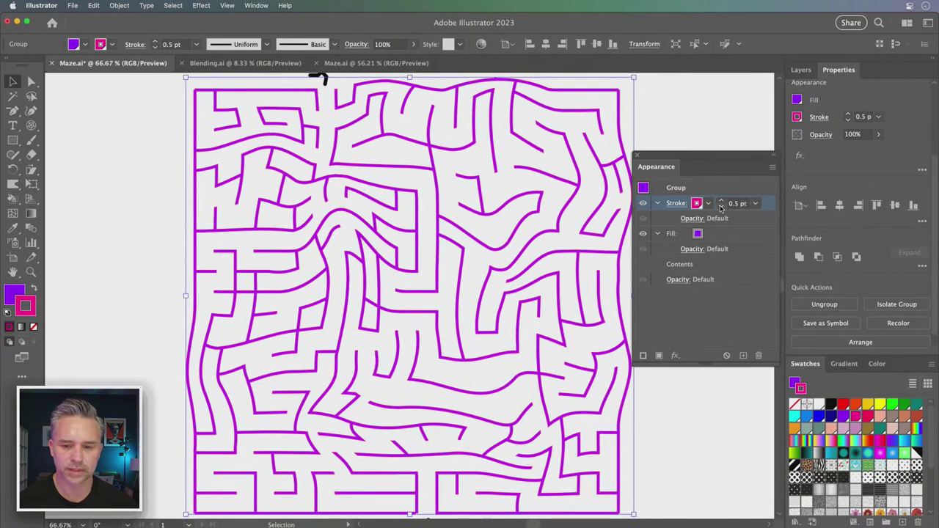
left_click(721, 201)
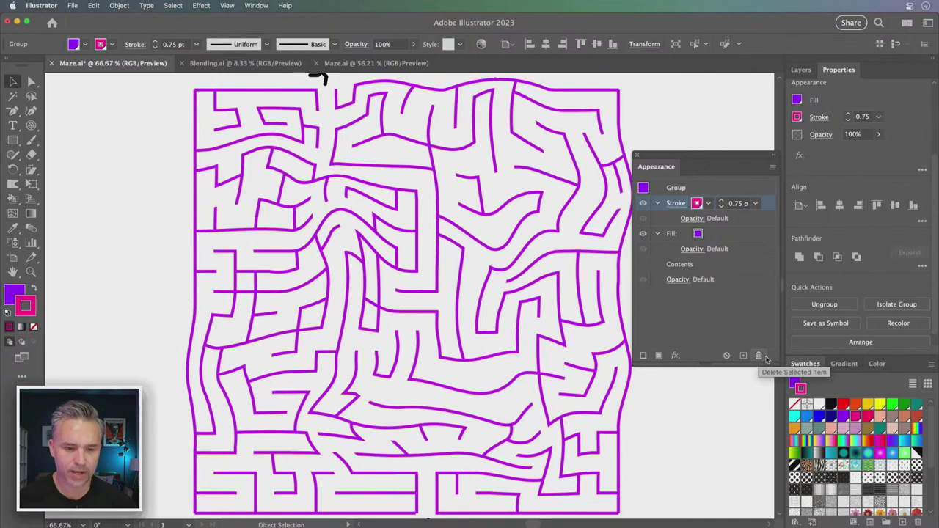
Step: Place a copy of the maze group to the right of the original and save the document
key("super+minus")
key("super+minus")
key("super+minus")
left_click_drag(177, 225, 121, 218)
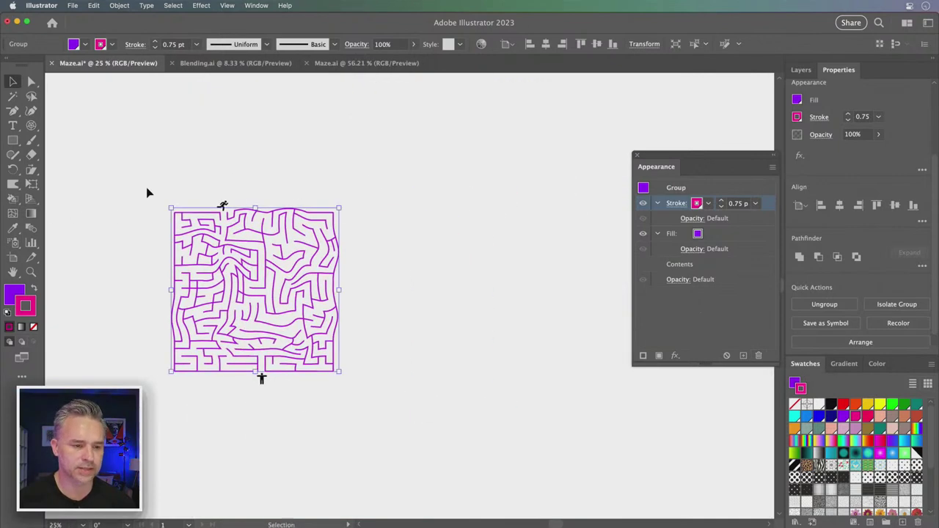
left_click_drag(269, 289, 462, 273)
key("super+s")
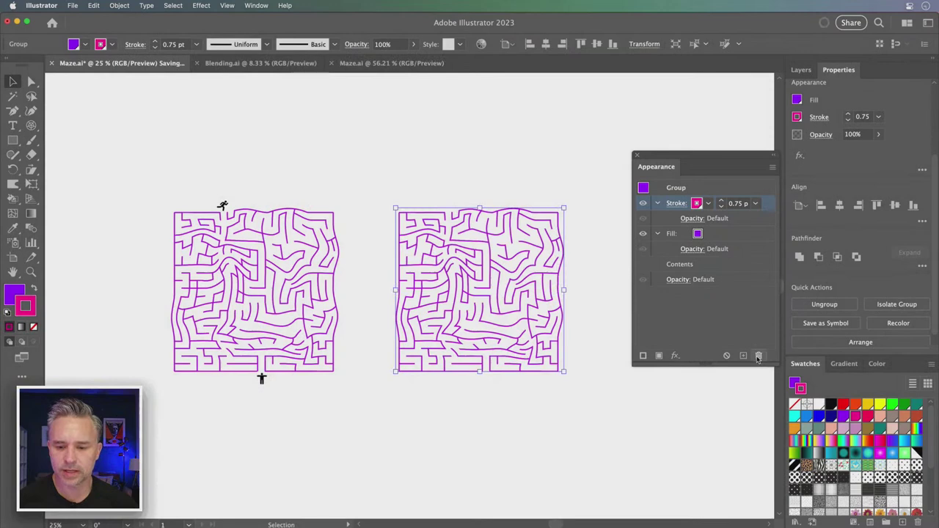
Step: Remove the magenta stroke color from the maze copy and apply the 3D Extrude & Bevel effect
left_click(759, 357)
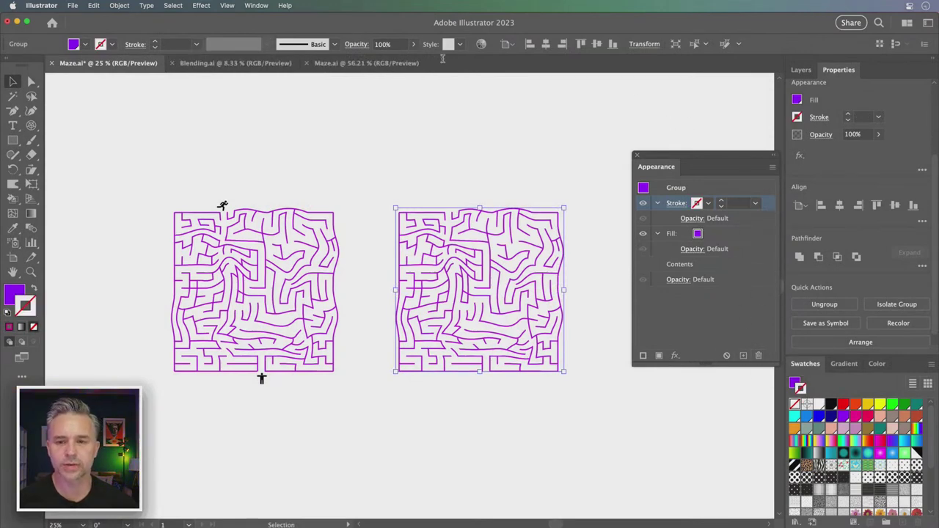
left_click(256, 5)
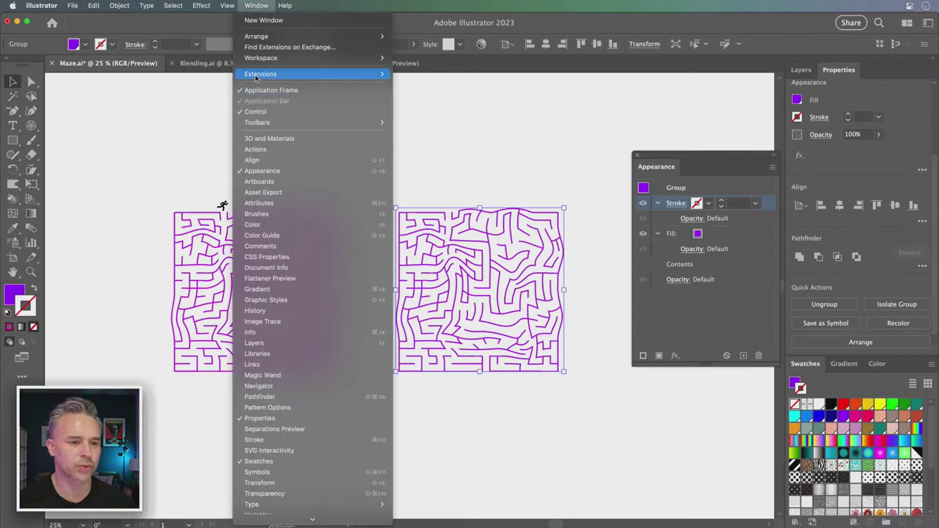
mouse_move(175, 5)
mouse_move(220, 73)
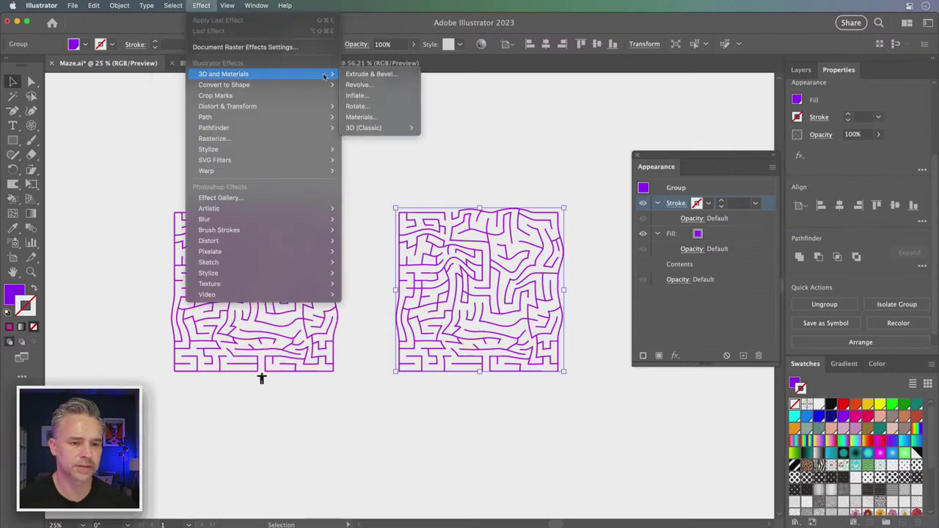
left_click(383, 75)
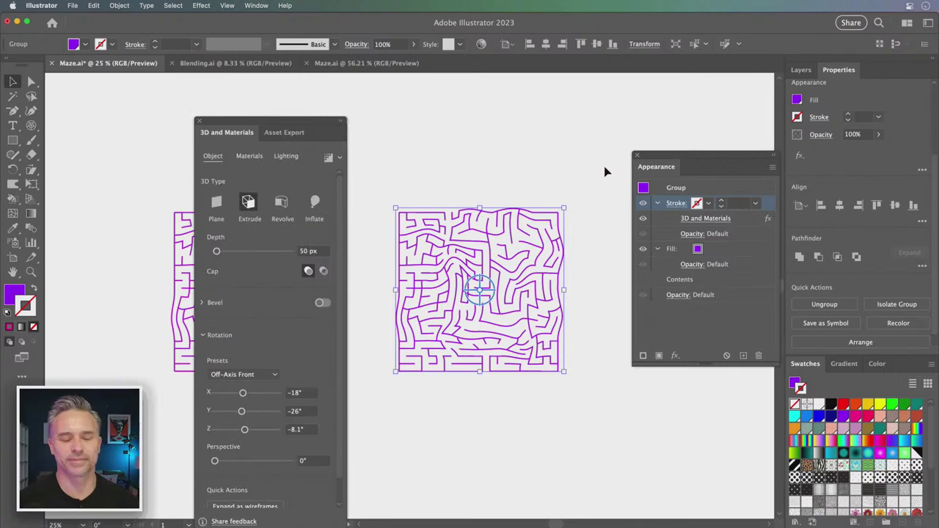
left_click_drag(251, 123, 684, 92)
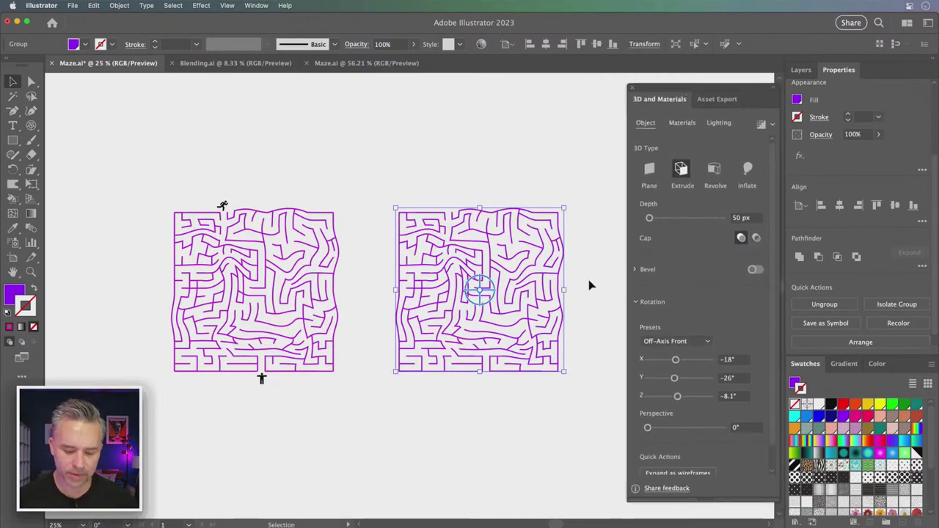
Step: Try a freeform 3D rotation of the maze copy, return it to the Off-Axis Front preset, and deselect it
key("super+equal")
key("super+equal")
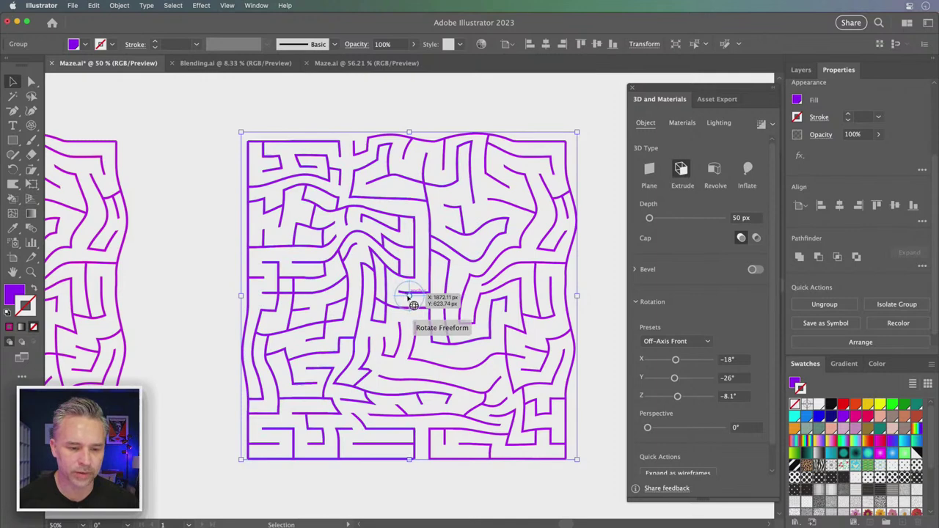
left_click_drag(409, 296, 404, 295)
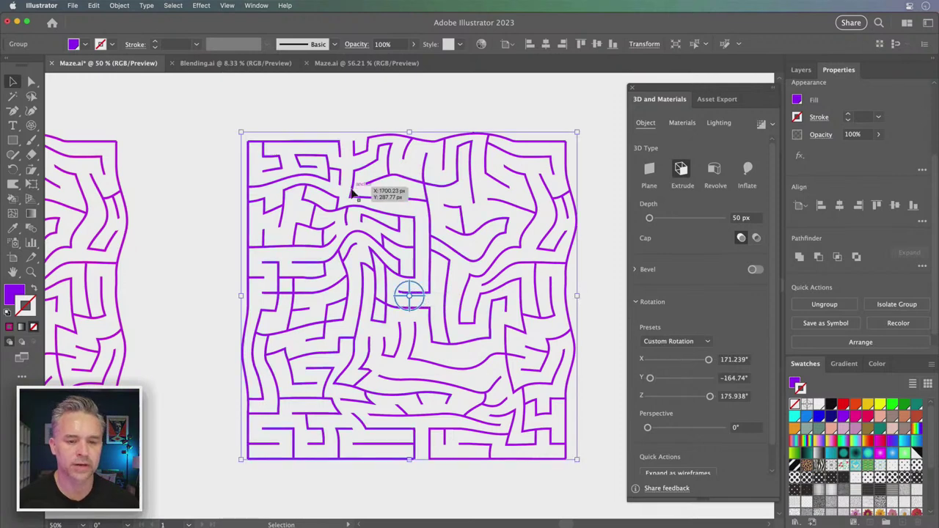
left_click(665, 342)
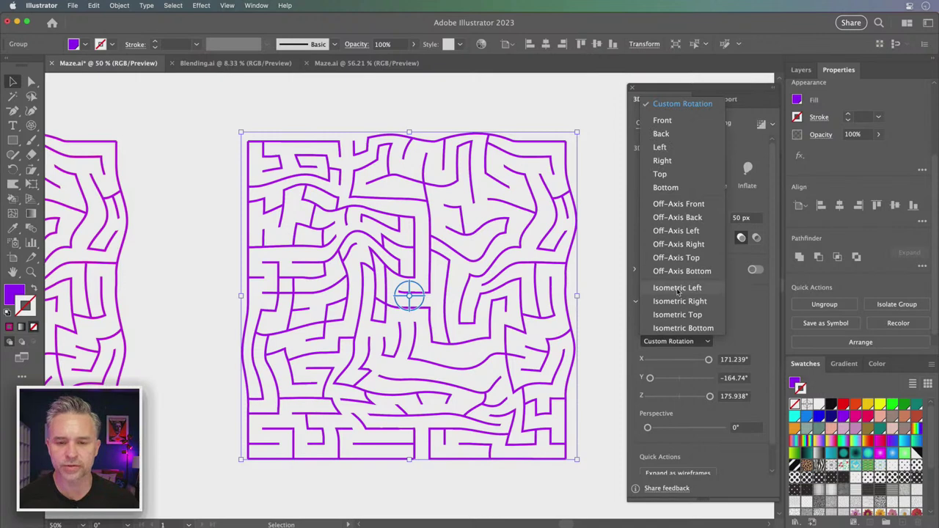
left_click(683, 206)
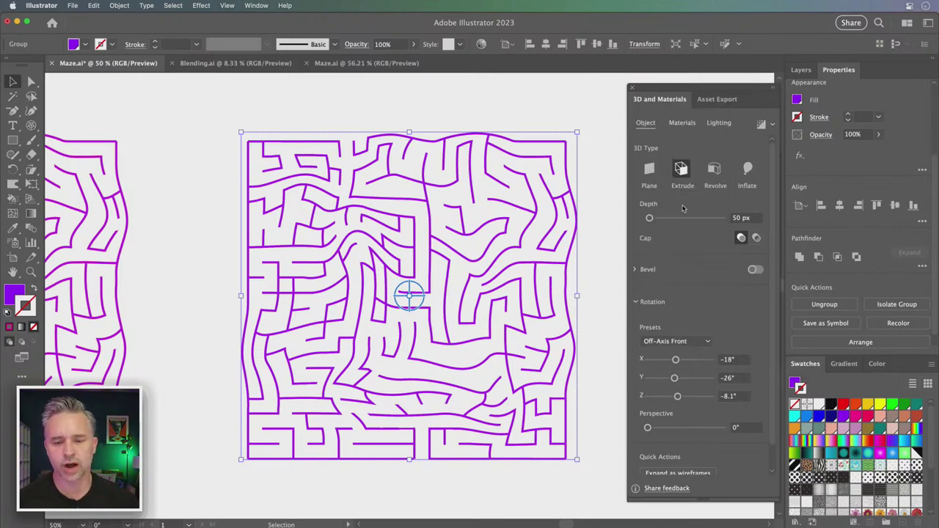
left_click(434, 119)
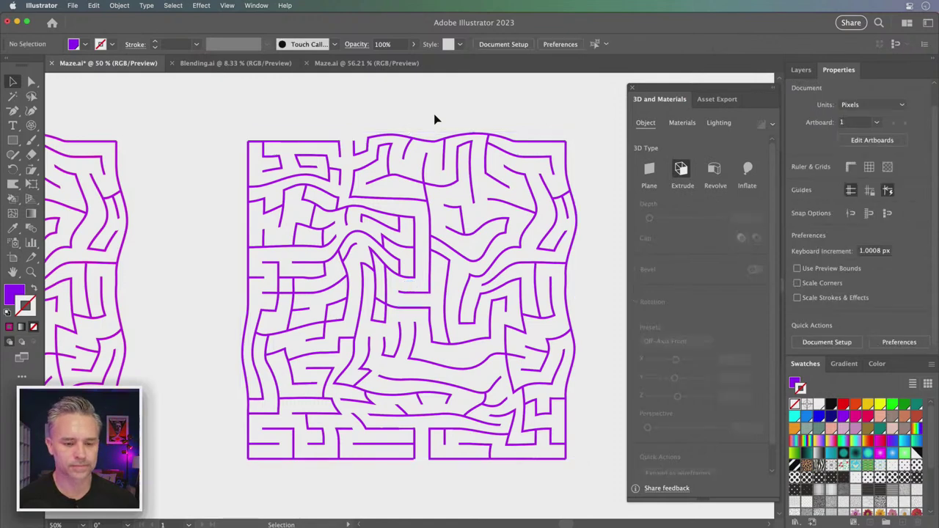
Step: Rotate the extruded maze copy freely in 3D to about X 44°, Y 41°, Z 28°, and deselect it
left_click(386, 232)
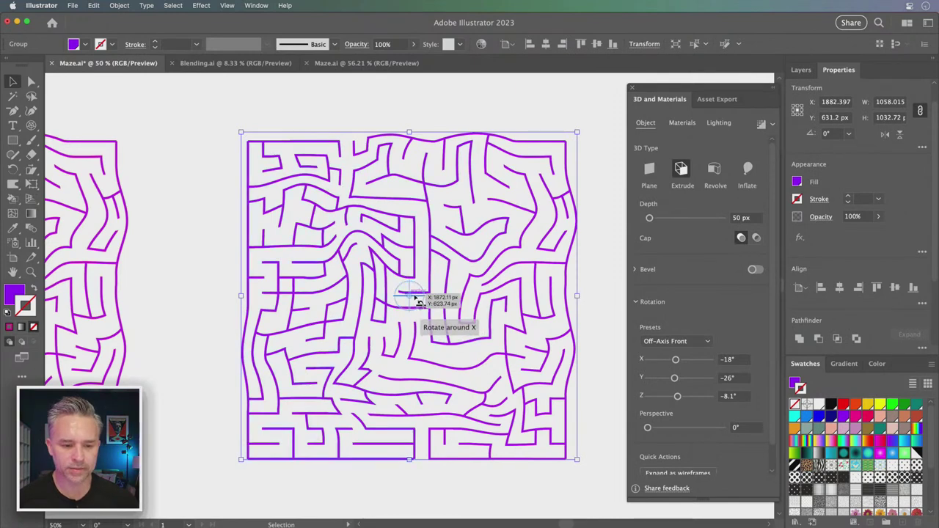
left_click_drag(414, 305, 409, 294)
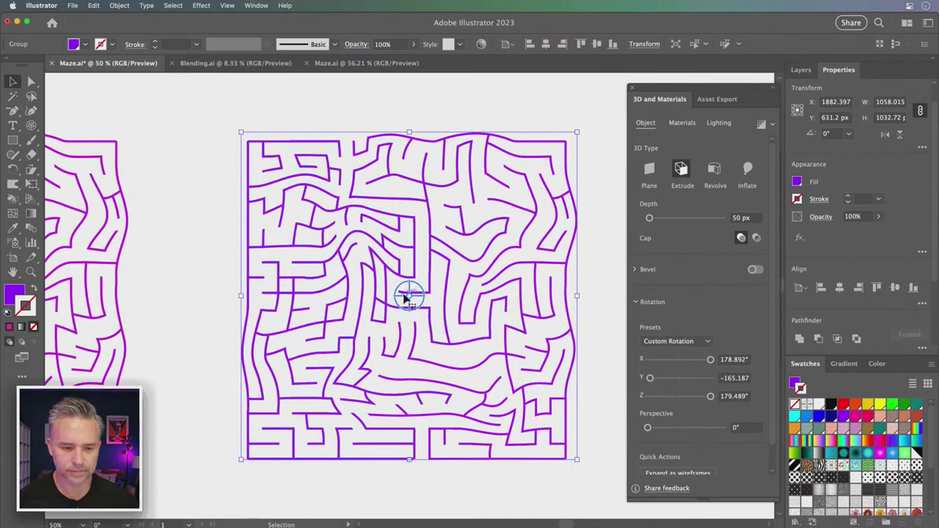
left_click_drag(412, 299, 408, 301)
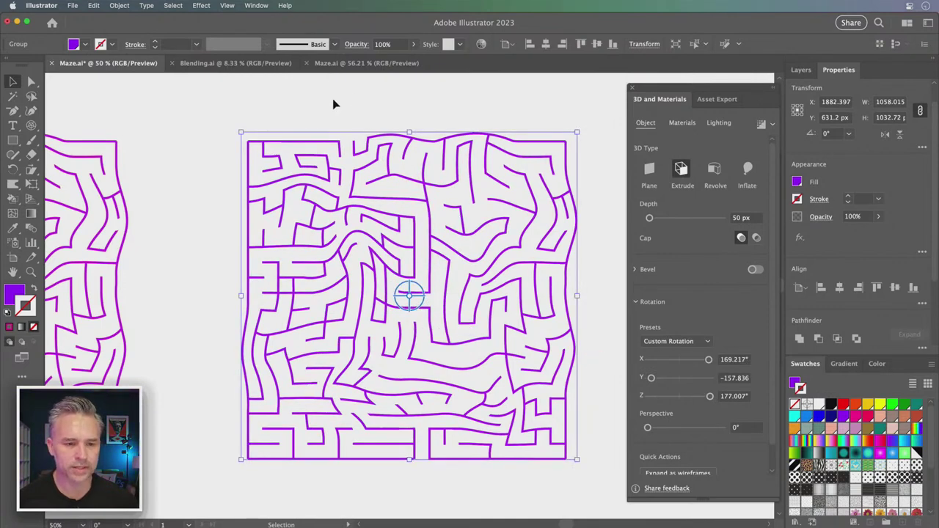
key("super+shift+a")
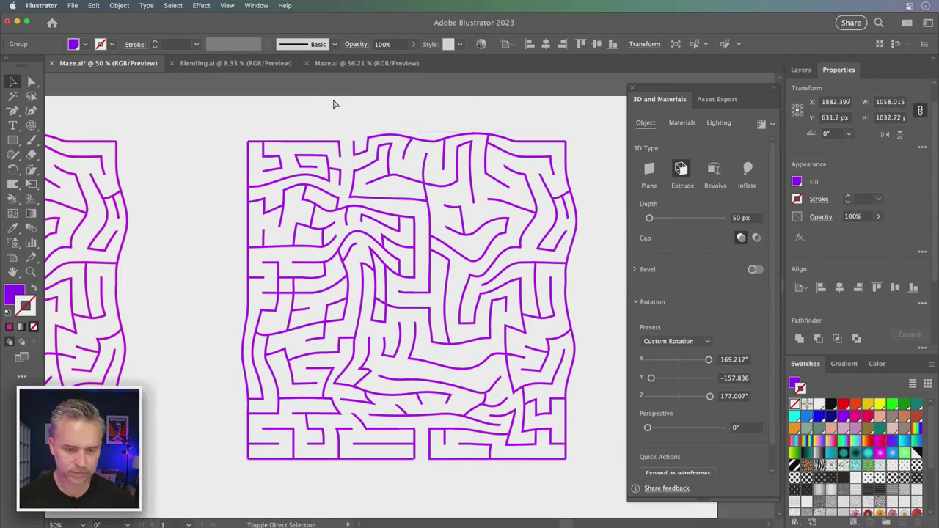
key("super+a")
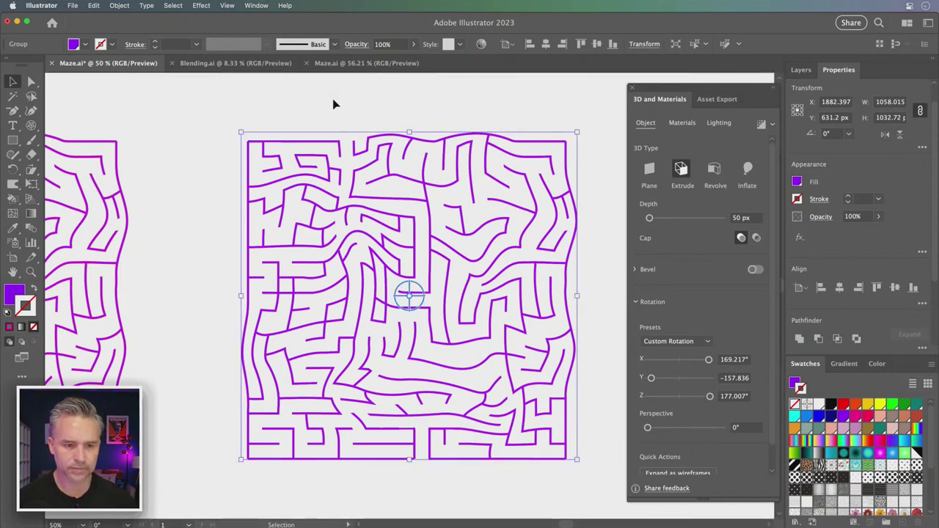
mouse_move(408, 300)
left_mouse_down()
mouse_move(387, 266)
mouse_move(396, 301)
left_mouse_up()
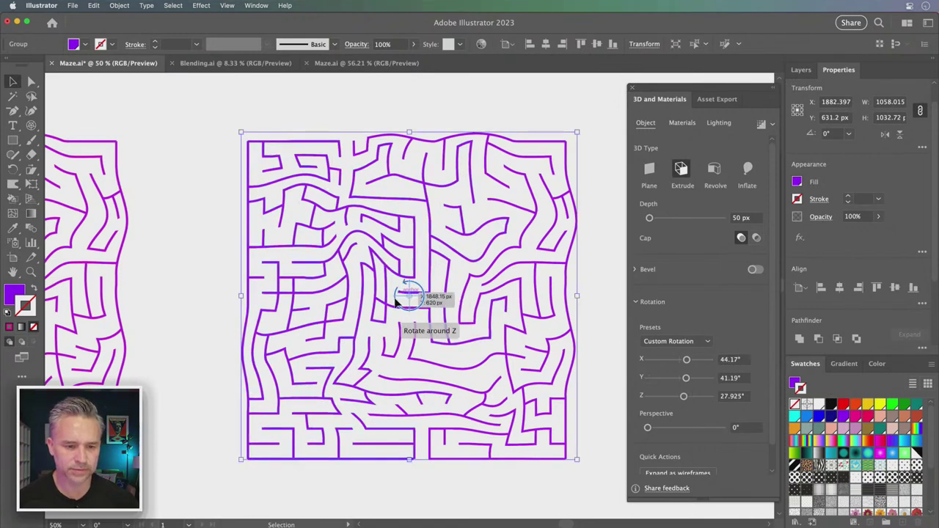
left_click(199, 218)
key("super+minus")
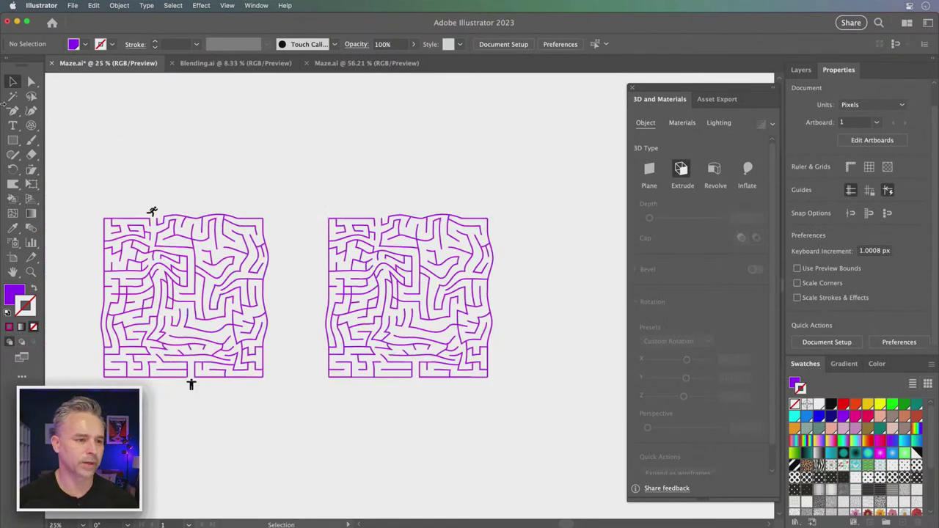
Step: Close the 3D and Materials panel and the Appearance panel
left_click(631, 89)
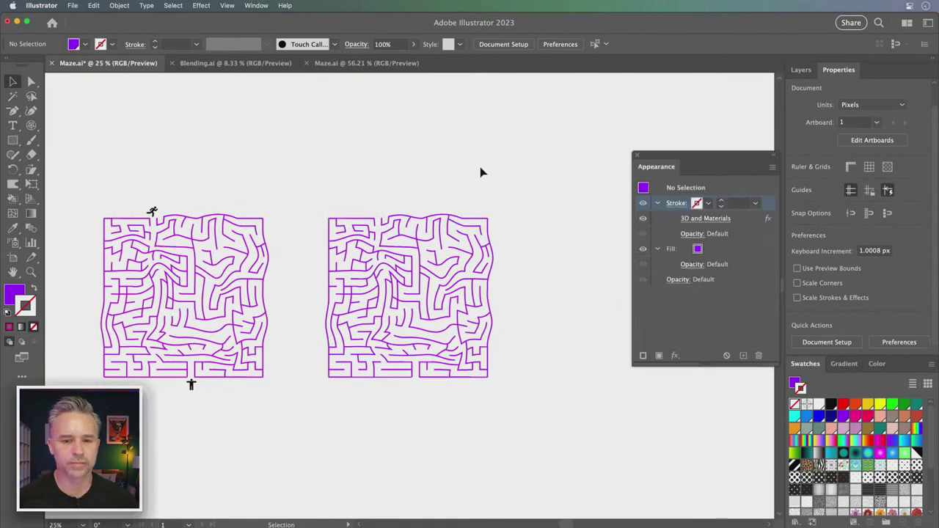
left_click(638, 157)
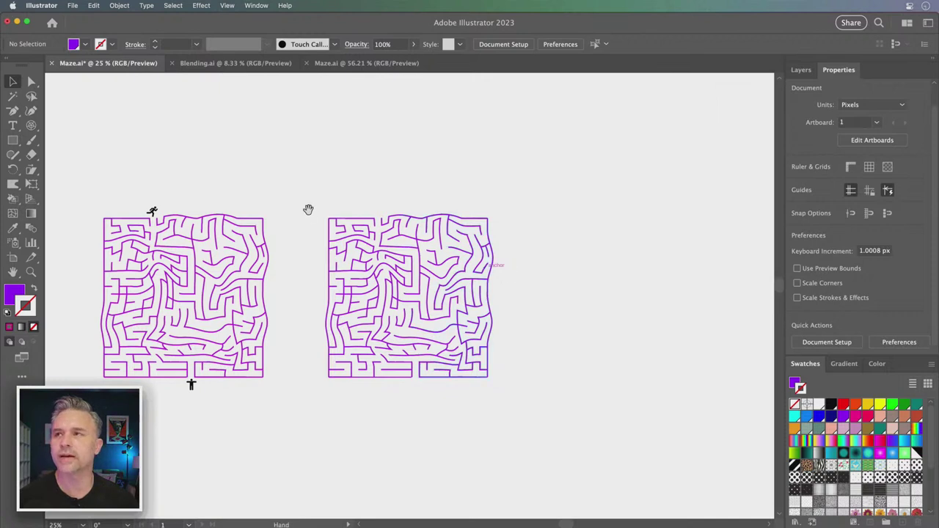
left_click_drag(308, 210, 380, 216)
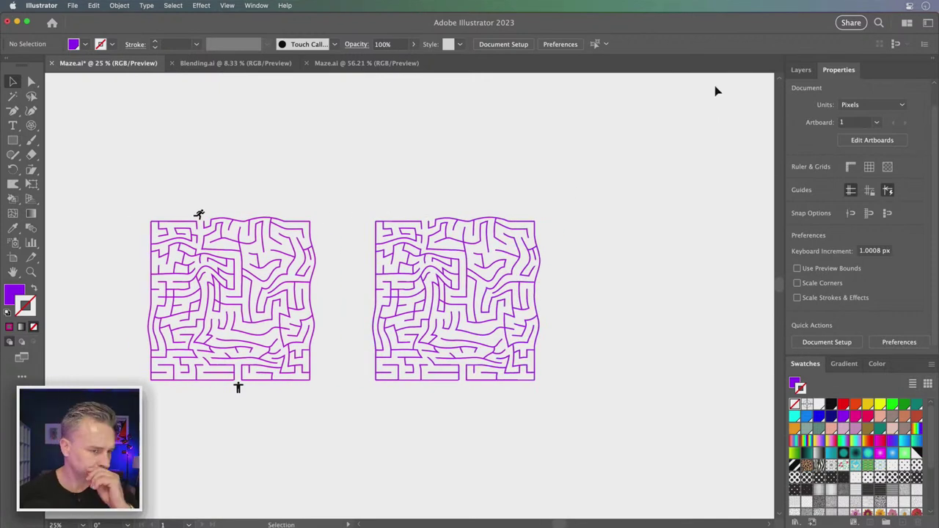
Step: Hide the people layer and Layer 4, and unlock and show Layer 2 with the lettering samples
left_click(801, 69)
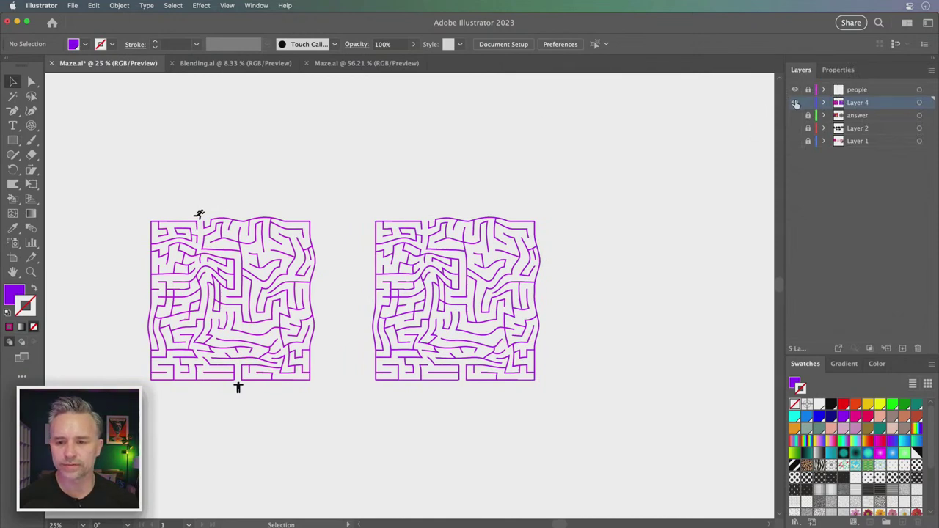
left_click(795, 103)
left_click(857, 116)
left_click(857, 128)
left_click(809, 128)
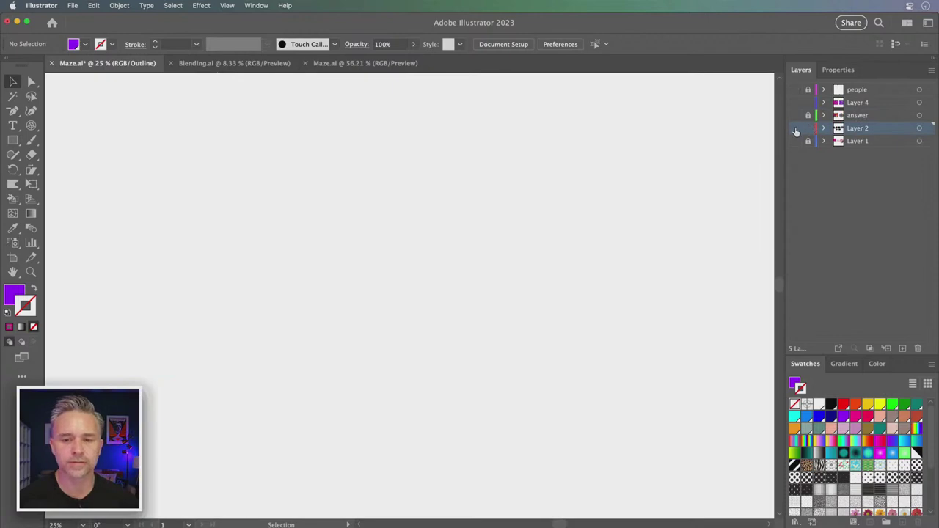
left_click(795, 128)
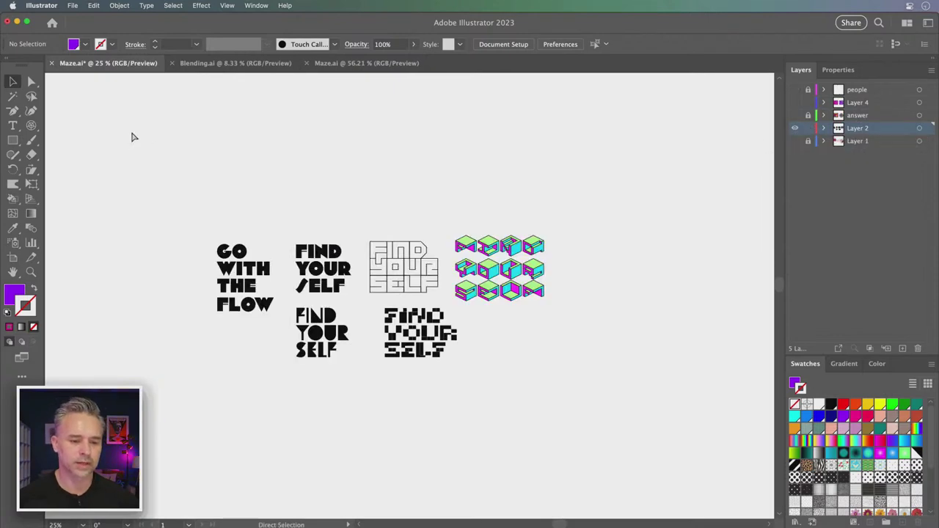
key("super+equal")
scroll(132, 138, "left", 3)
scroll(132, 137, "up", 1)
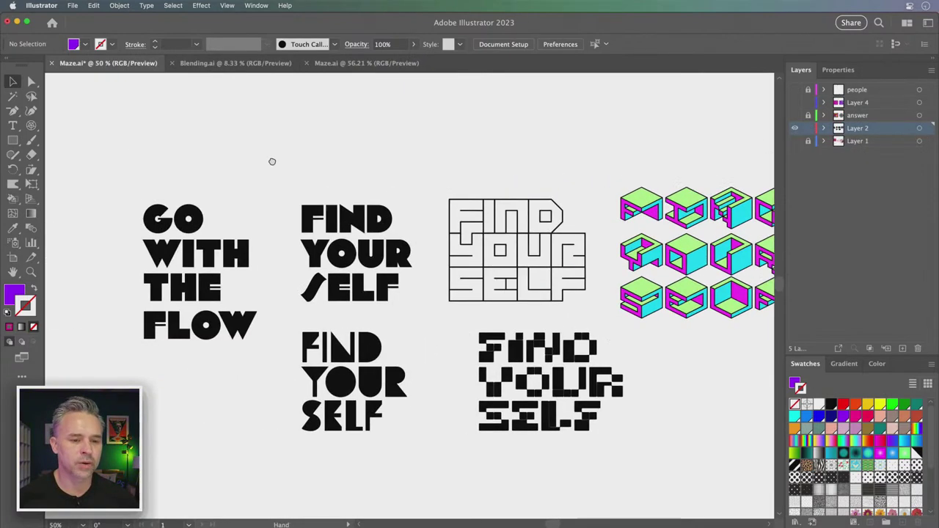
key("super+equal")
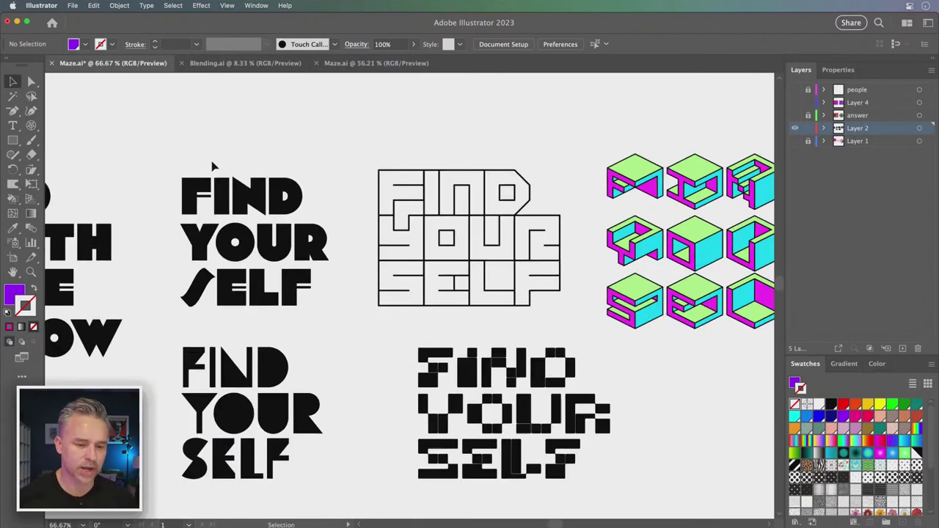
Step: Switch to Chrome and open the Adobe Fonts website at fonts.adobe.com
mouse_move(281, 514)
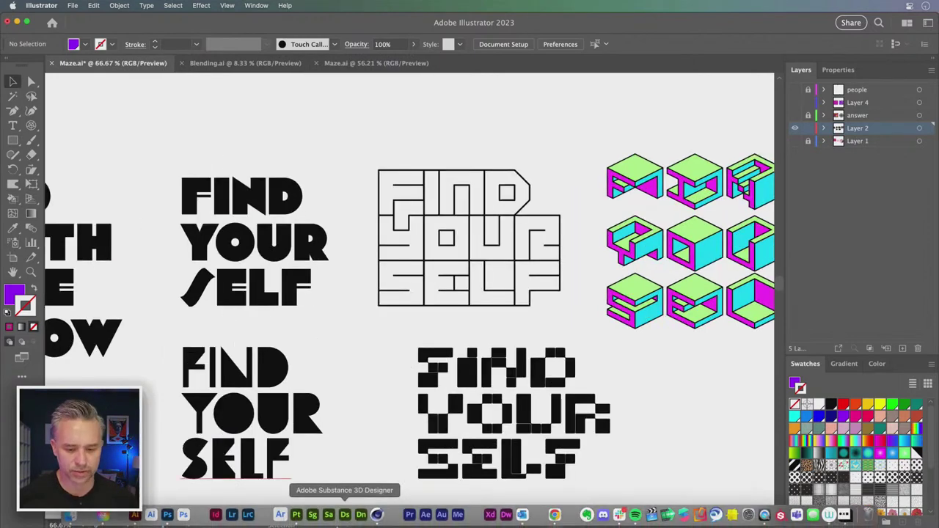
left_click(552, 515)
left_click(212, 47)
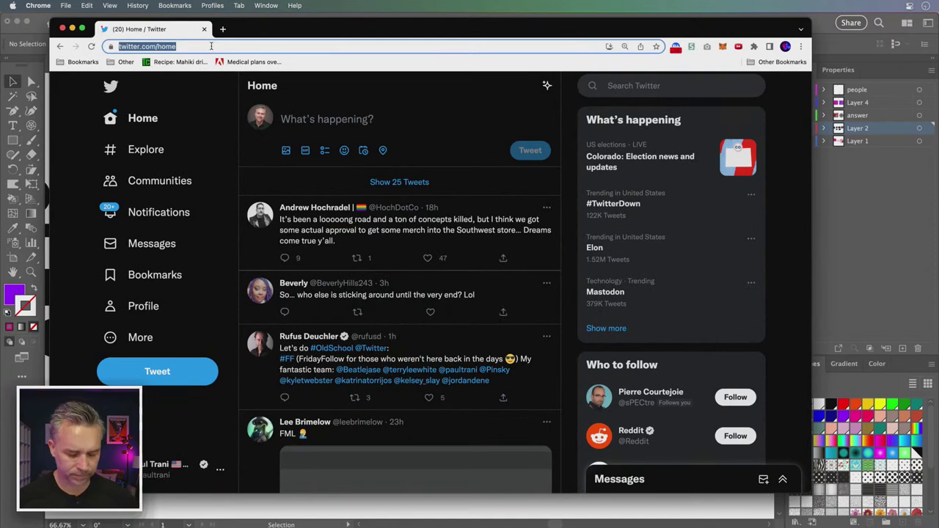
type("ado")
key("super+a")
type("fonts")
key("Return")
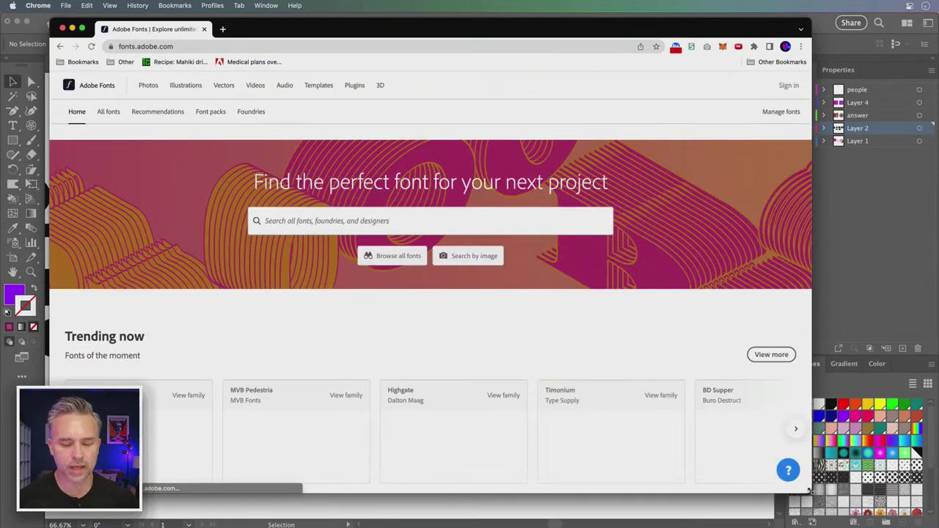
Step: Enlarge the browser window and look through the first two pages of all fonts filtered by the Geometric tag
left_click_drag(810, 491, 878, 513)
left_click(108, 112)
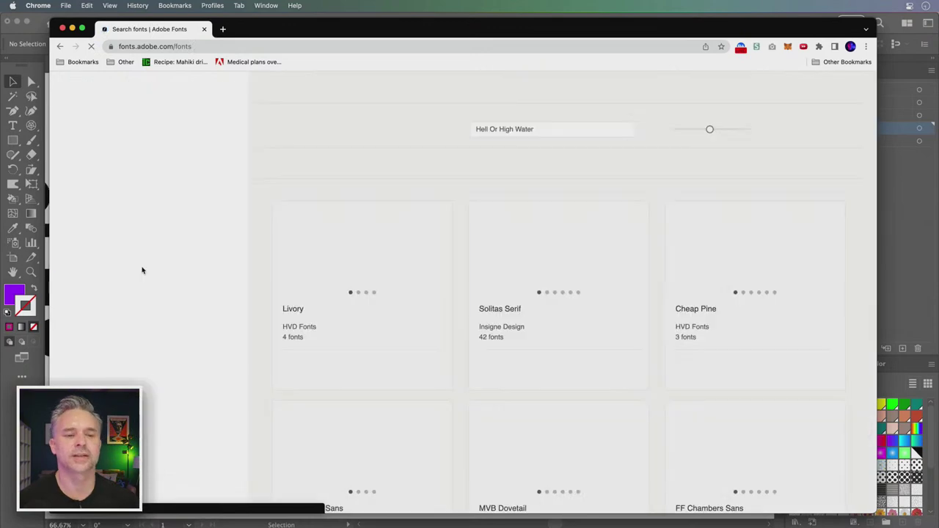
left_click(132, 255)
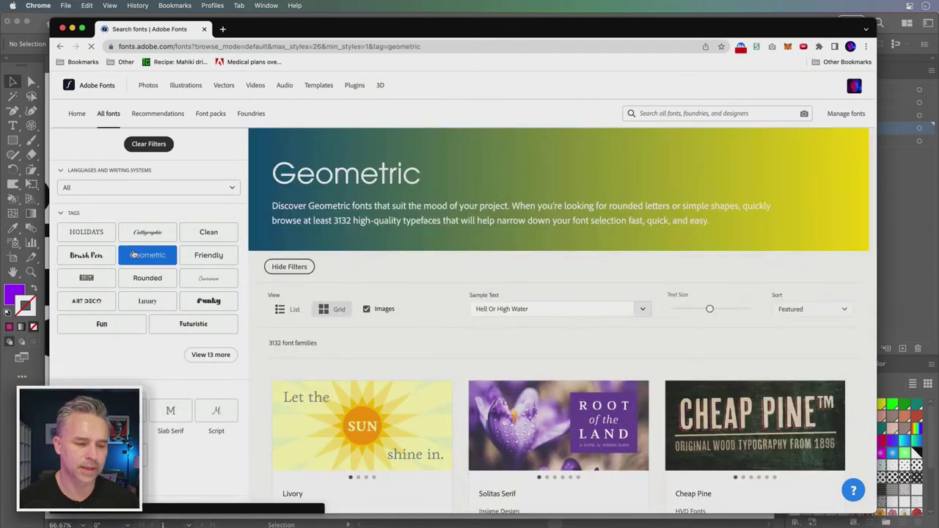
scroll(624, 356, "down", 5)
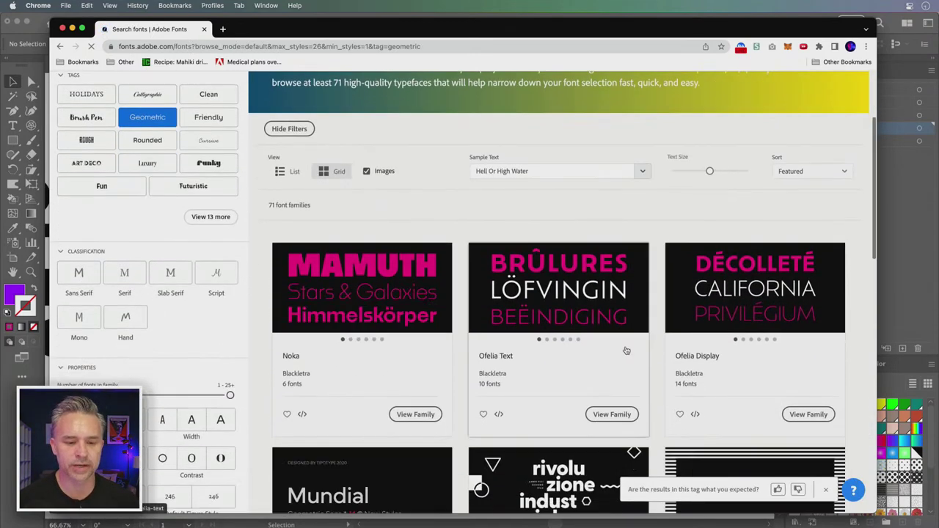
scroll(624, 358, "down", 12)
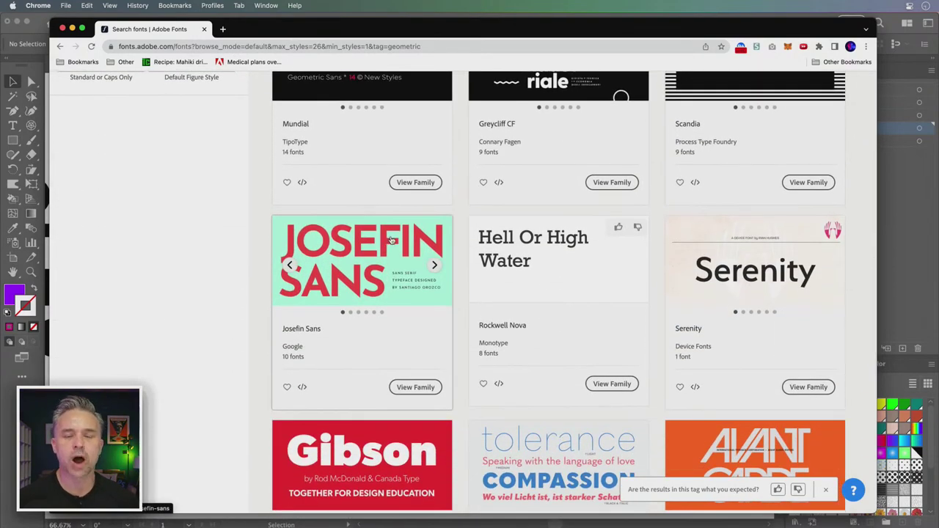
scroll(367, 277, "down", 8)
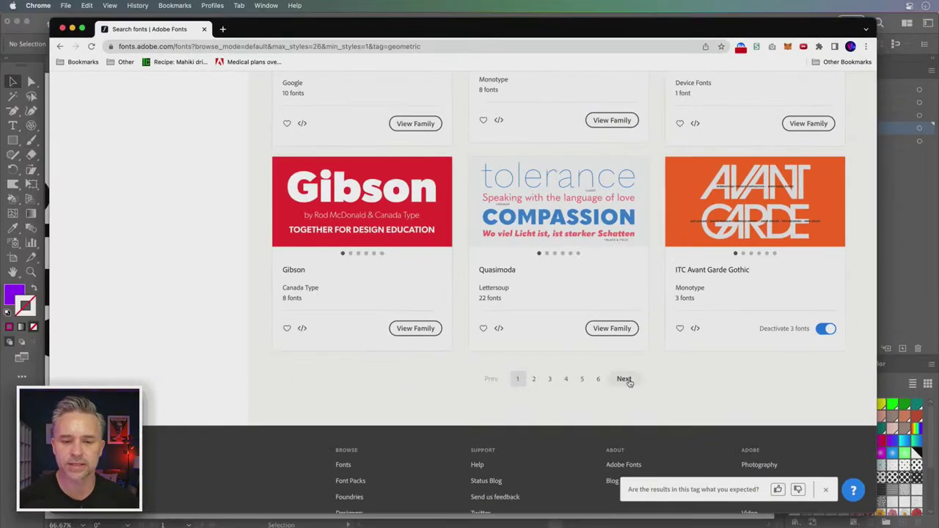
left_click(624, 379)
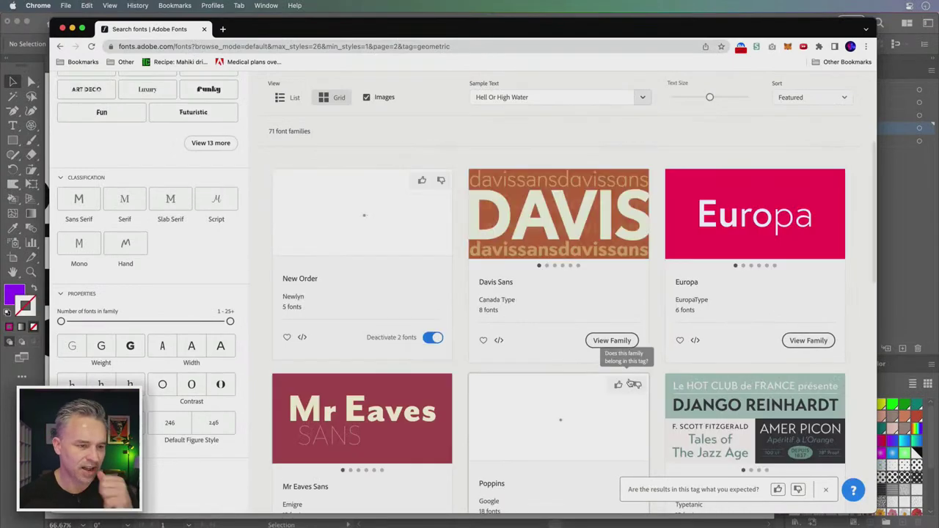
scroll(212, 296, "up", 5)
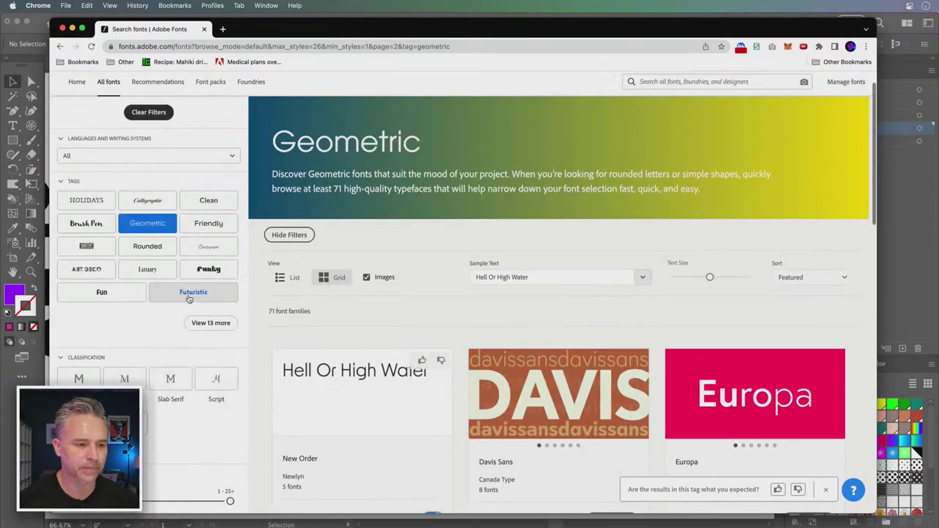
Step: Search Google for "maze fonts" in a new browser tab and look through the image results
left_click(222, 28)
type("maze fonts")
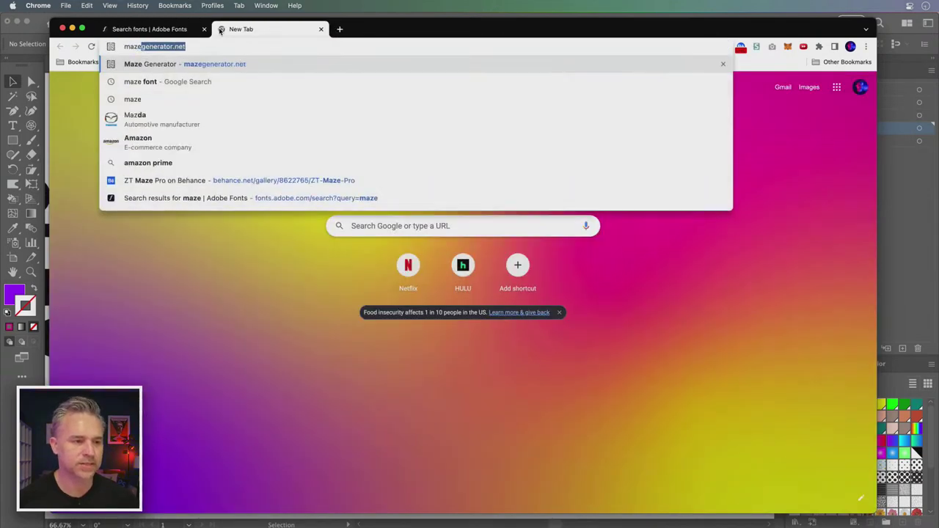
key("Return")
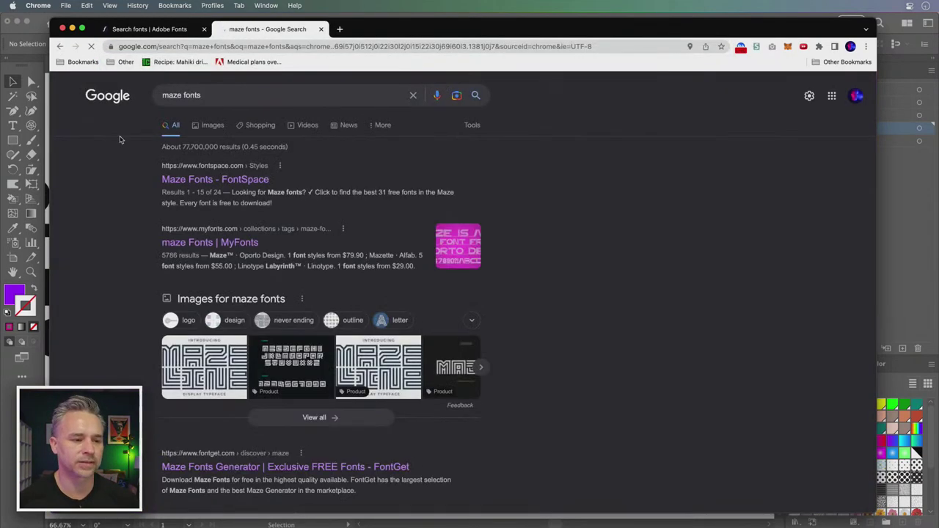
left_click(203, 126)
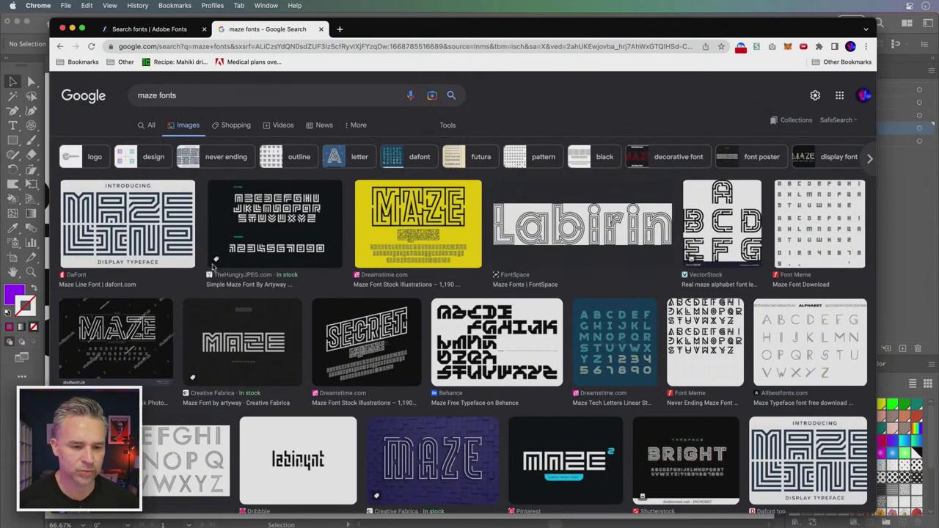
scroll(165, 269, "down", 1)
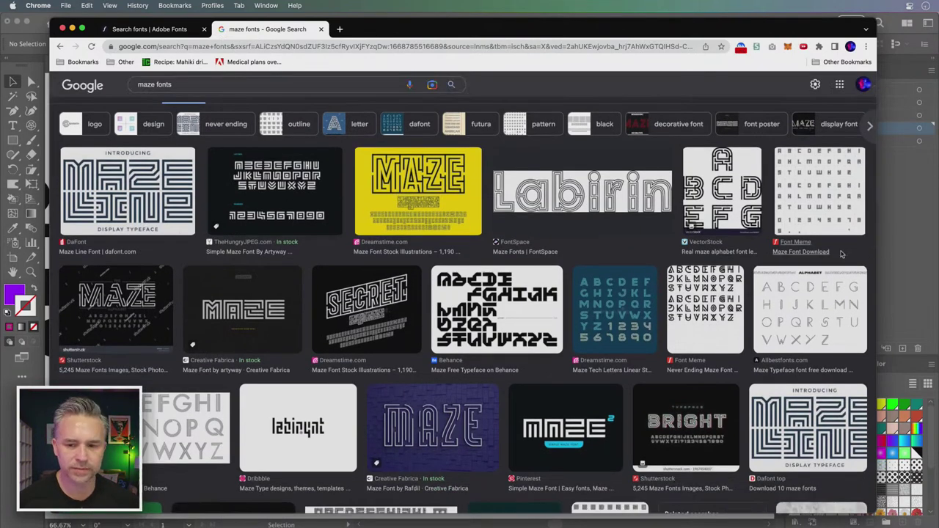
Step: Switch back to Illustrator and place a copy of the "GO" text directly above the original
left_click(917, 291)
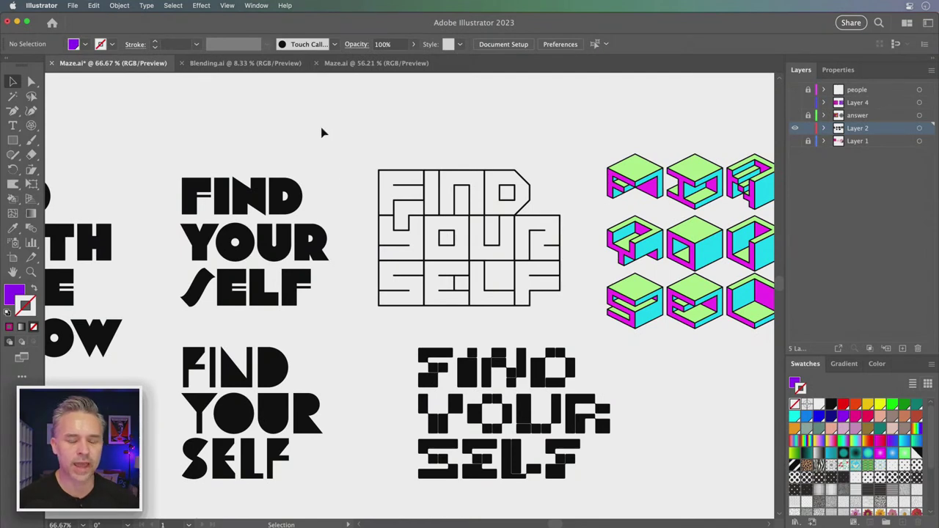
scroll(274, 125, "up", 5)
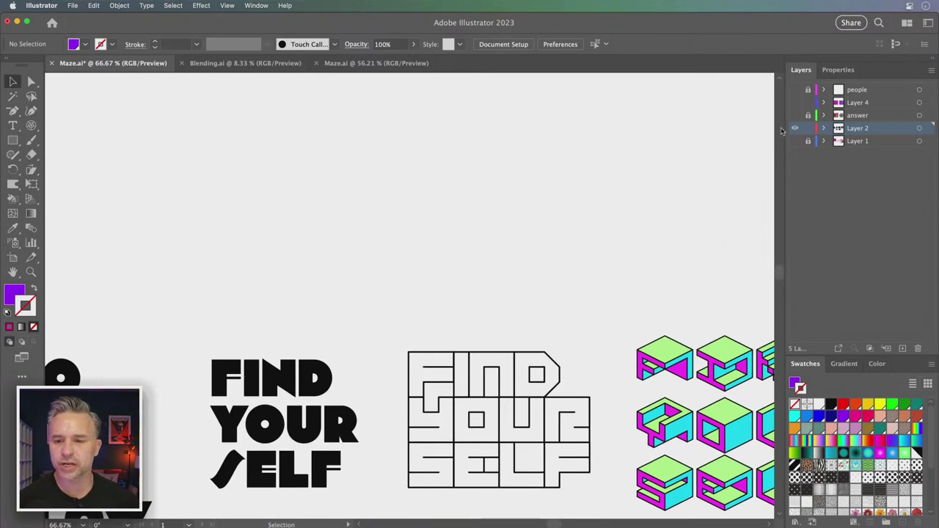
scroll(147, 6, "down", 2)
left_click_drag(255, 82, 187, 39)
left_click_drag(254, 82, 192, 47)
left_click_drag(203, 318, 350, 142)
left_click(224, 230)
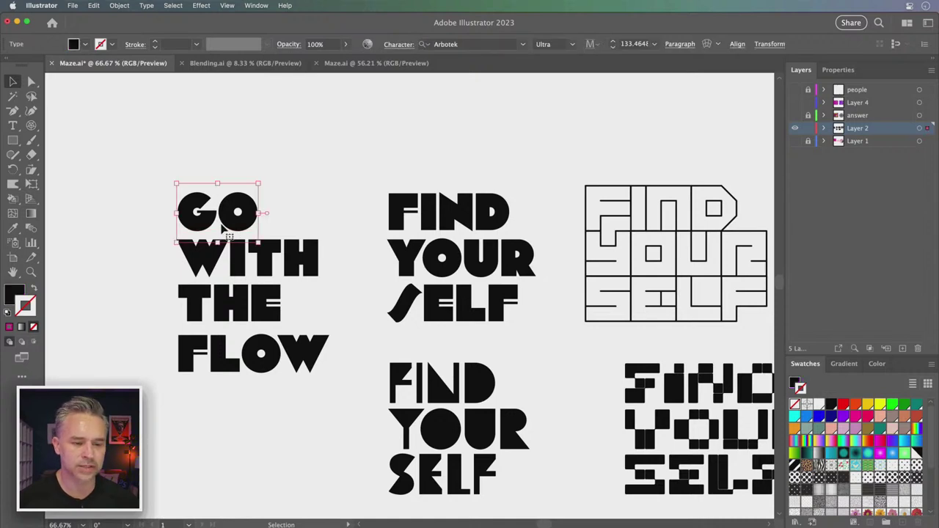
left_click_drag(226, 226, 222, 138)
Step: Replace the text of the copied "GO" line with "ARBORTEK"
double_click(220, 137)
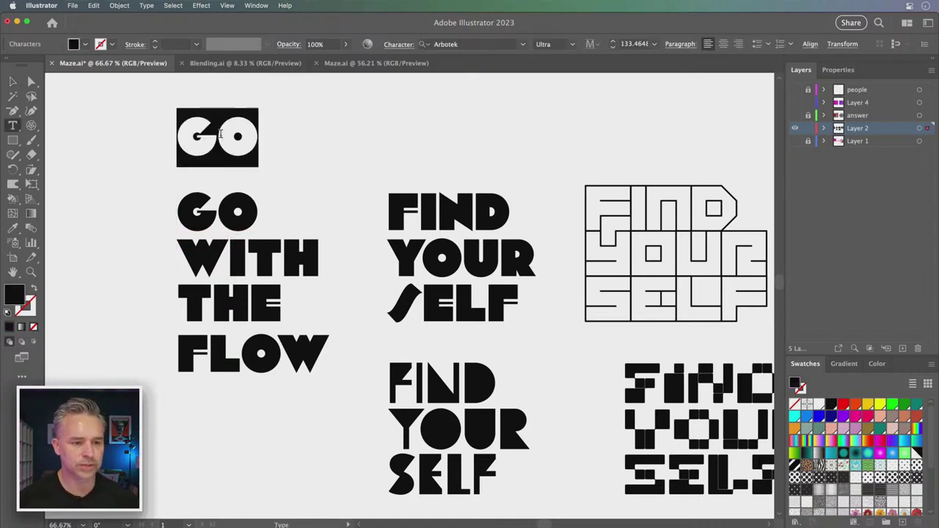
type("ARBORTE")
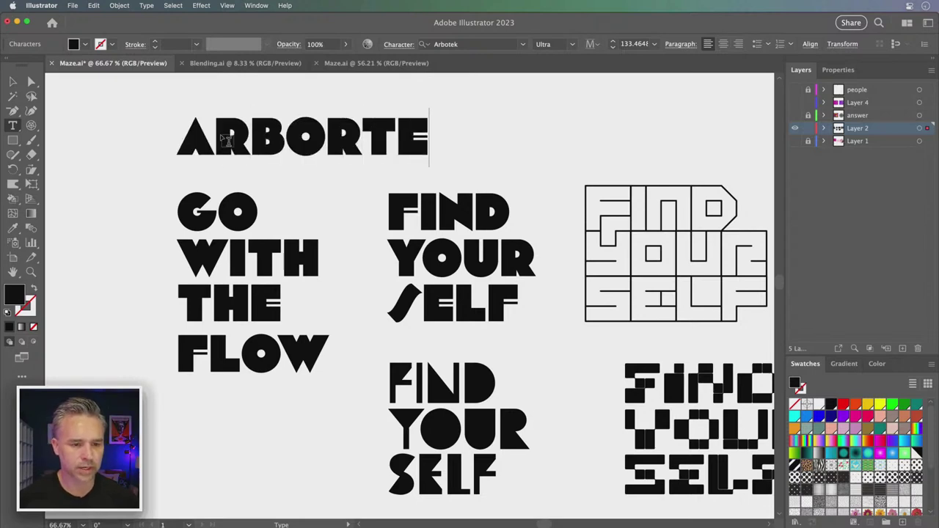
type("K")
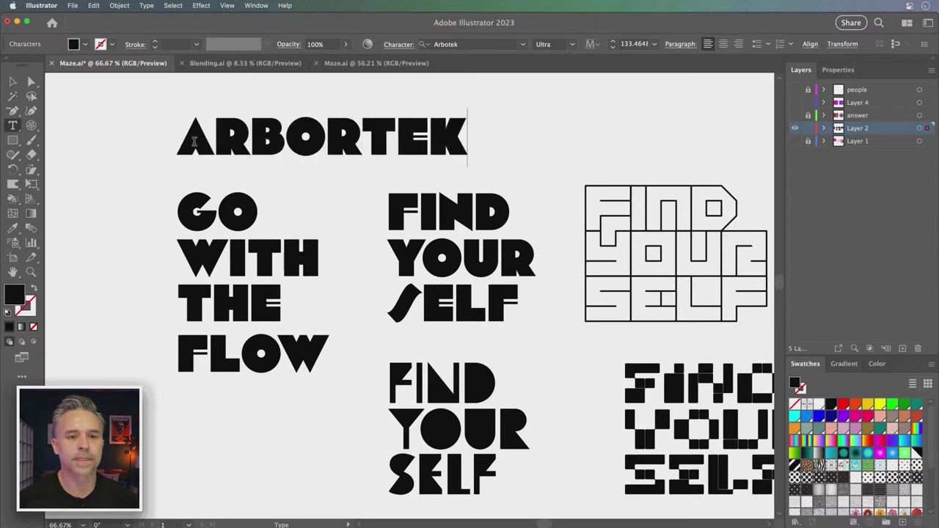
Step: Correct the label to "ARBOTEK", shrink it to about 54 pt and place it above the outlined maze-style "FIND YOUR SELF" sample
key("BackSpace")
type("K")
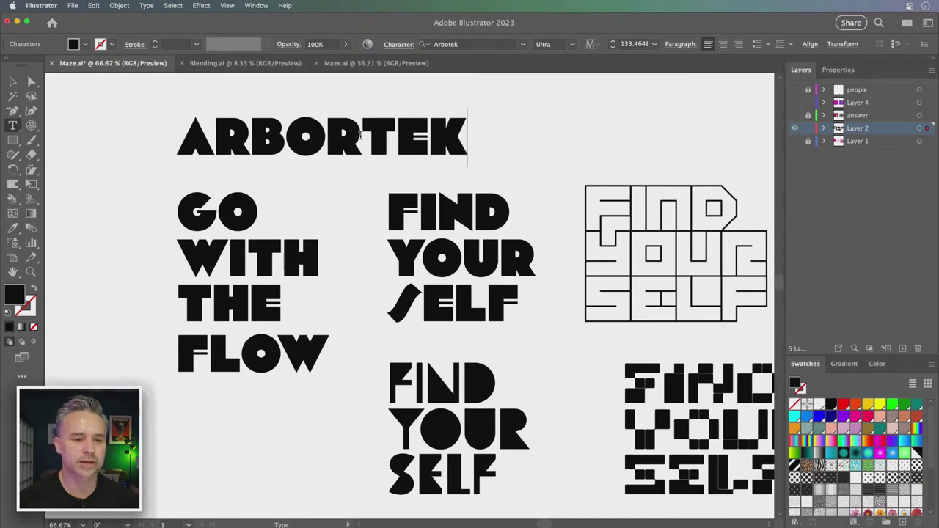
left_click(361, 136)
key("BackSpace")
left_click(12, 81)
left_click_drag(176, 107, 572, 166)
scroll(480, 149, "right", 10)
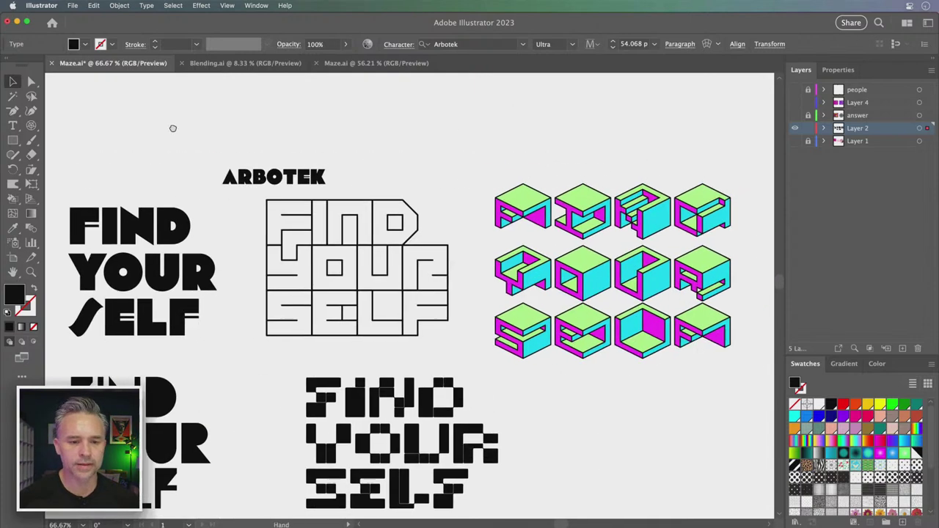
Step: Check the font of the outlined sample and replace the text of the label above it with "Miss Ellen"
left_click(351, 232)
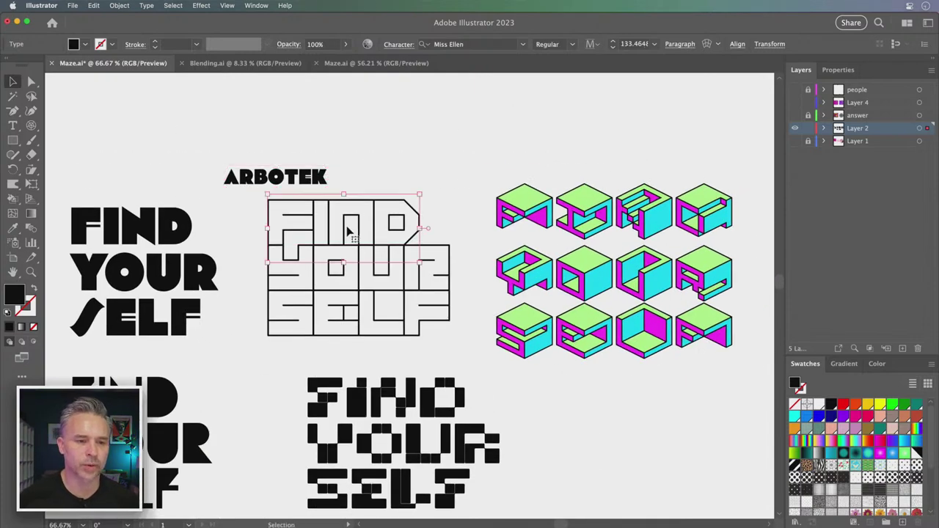
double_click(292, 180)
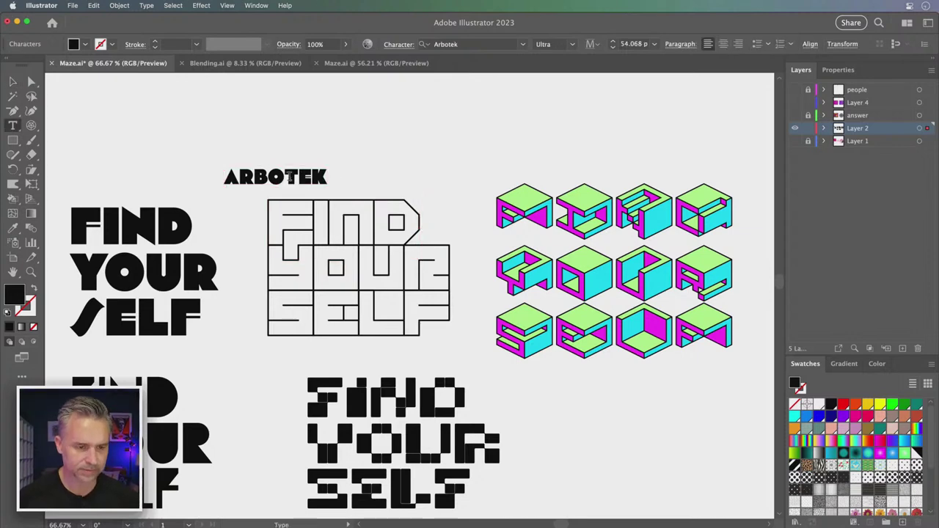
key("super+a")
type("M")
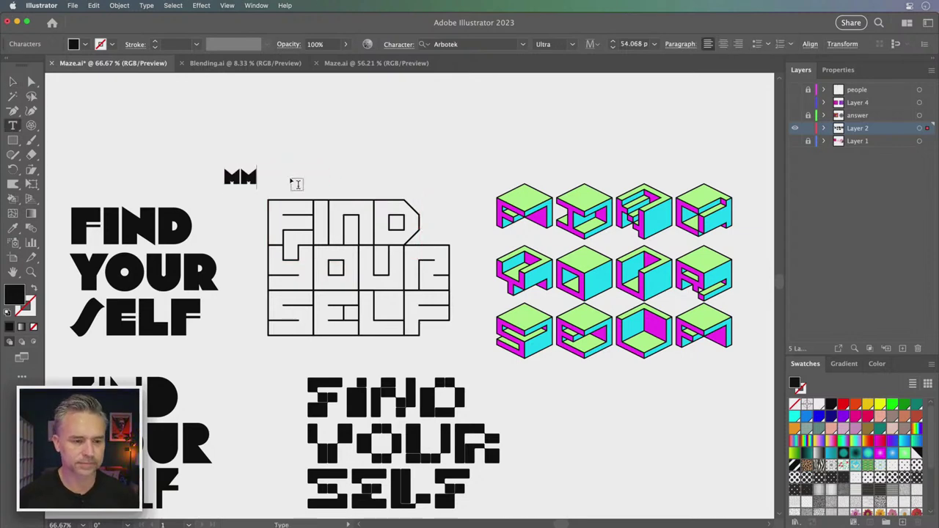
type("iss Ellen")
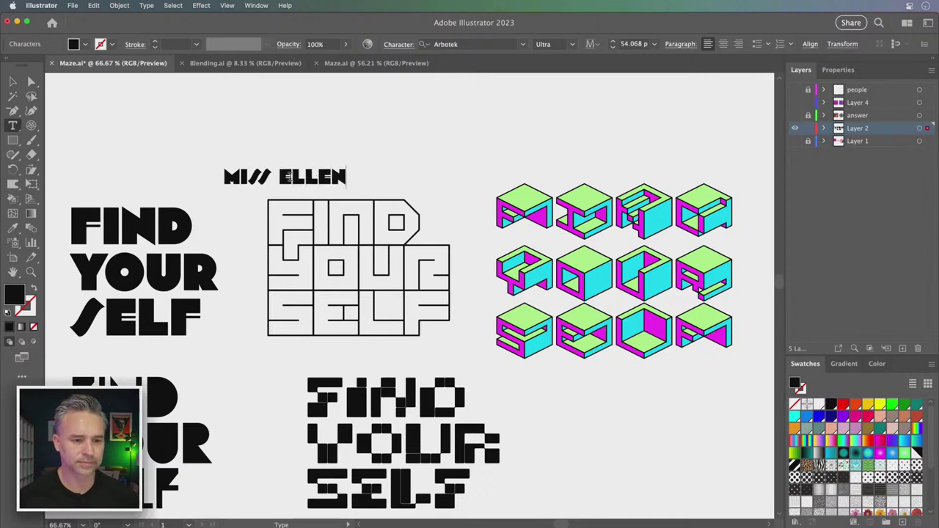
left_click(12, 81)
Step: Match the "Miss Ellen" label's font to the outlined sample, then shrink it to about 64 pt and center it just above the sample
key("i")
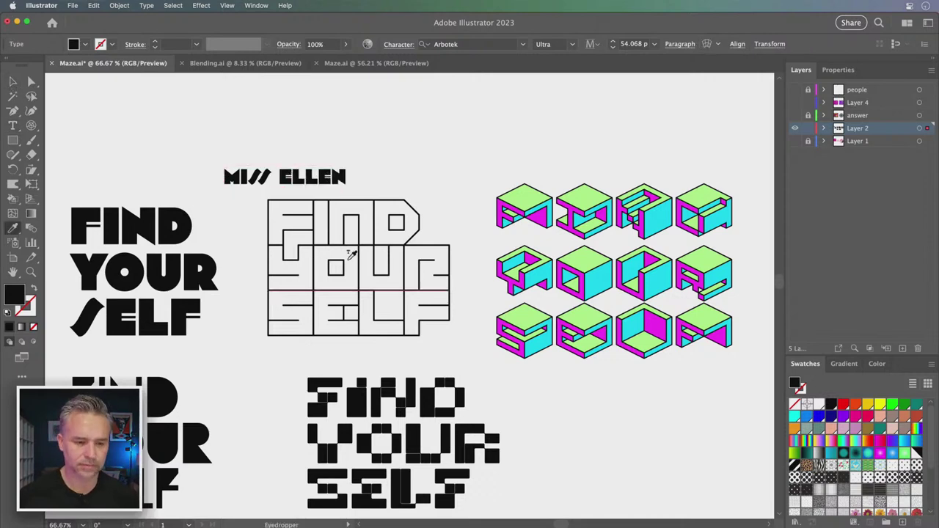
left_click(340, 225)
left_click(13, 82)
left_click(273, 141)
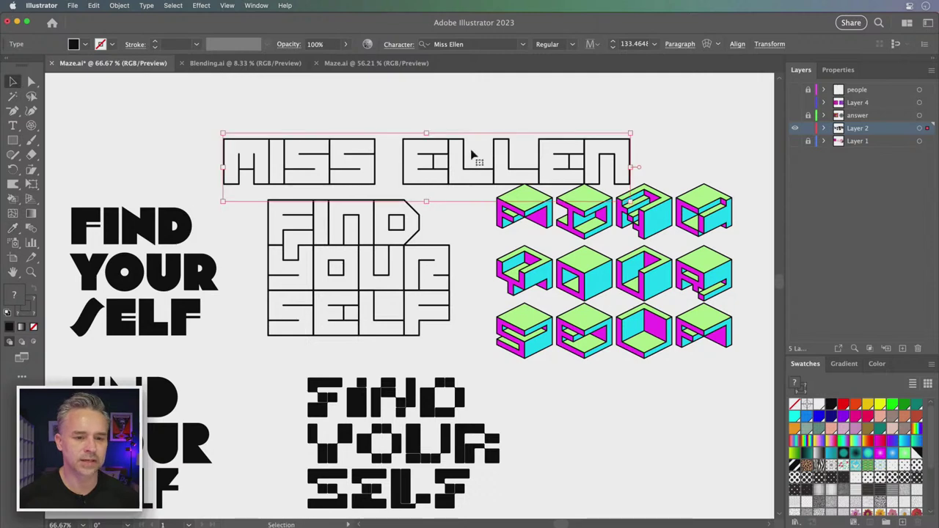
left_click_drag(633, 132, 419, 168)
left_click_drag(319, 189, 319, 169)
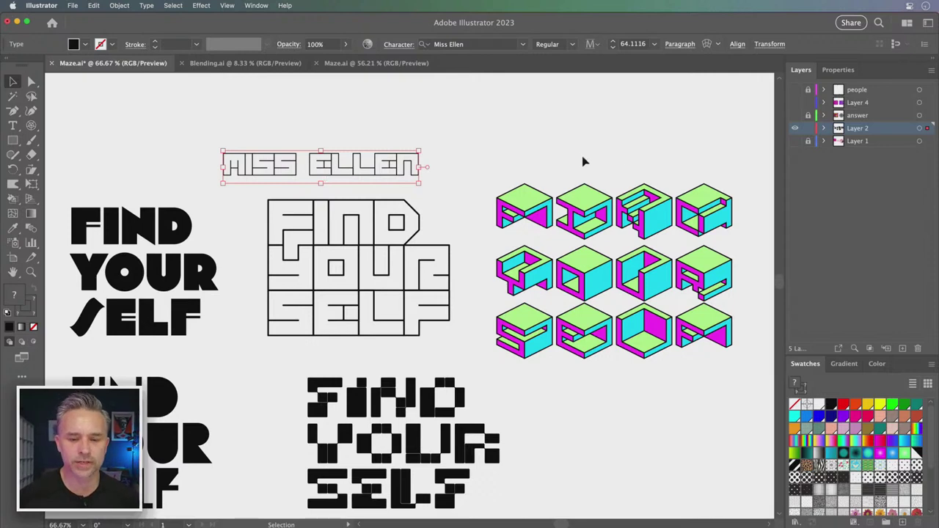
Step: Copy the font name "Qbicle 1 BRK" from the pull-down notes for the isometric lettering sample
scroll(600, 161, "right", 5)
left_click(451, 198)
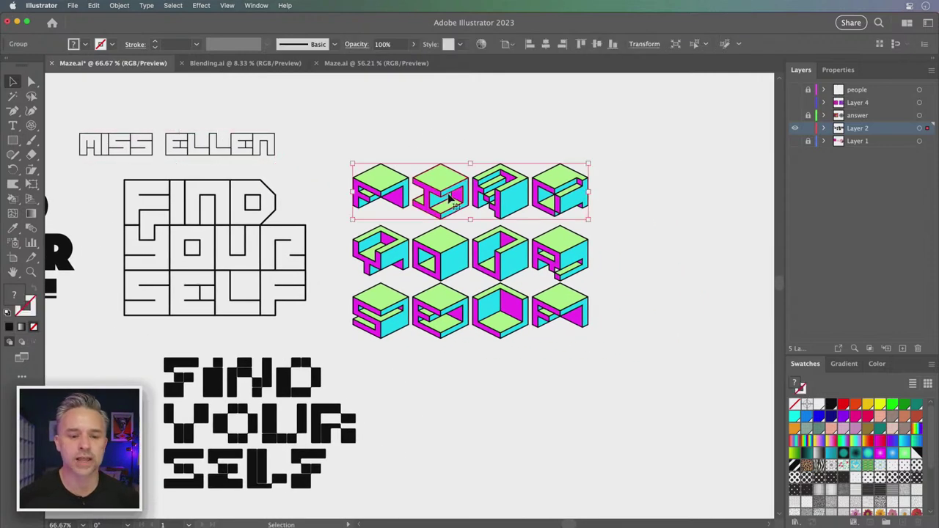
scroll(497, 169, "left", 5)
scroll(497, 169, "up", 2)
scroll(400, 242, "right", 5)
scroll(400, 242, "down", 2)
scroll(403, 172, "up", 1)
left_click(395, 176)
scroll(249, 4, "down", 2)
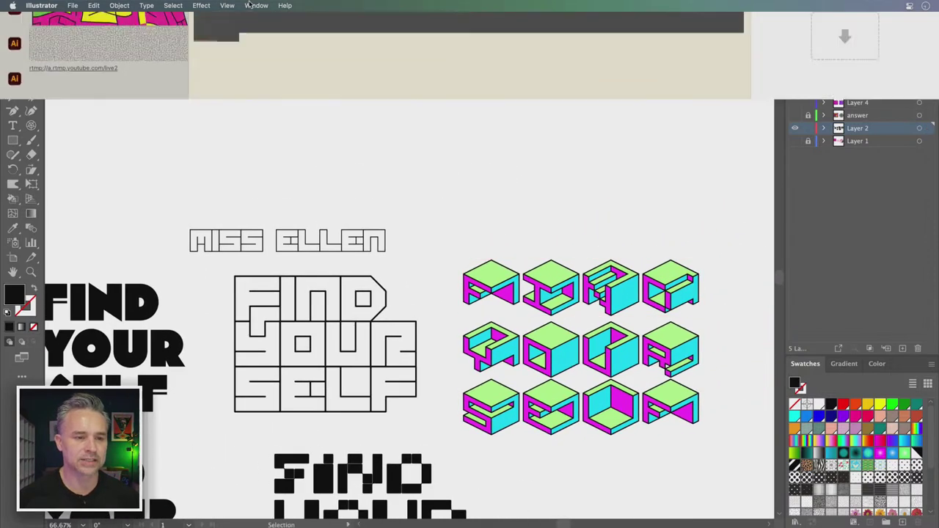
left_click_drag(253, 81, 158, 77)
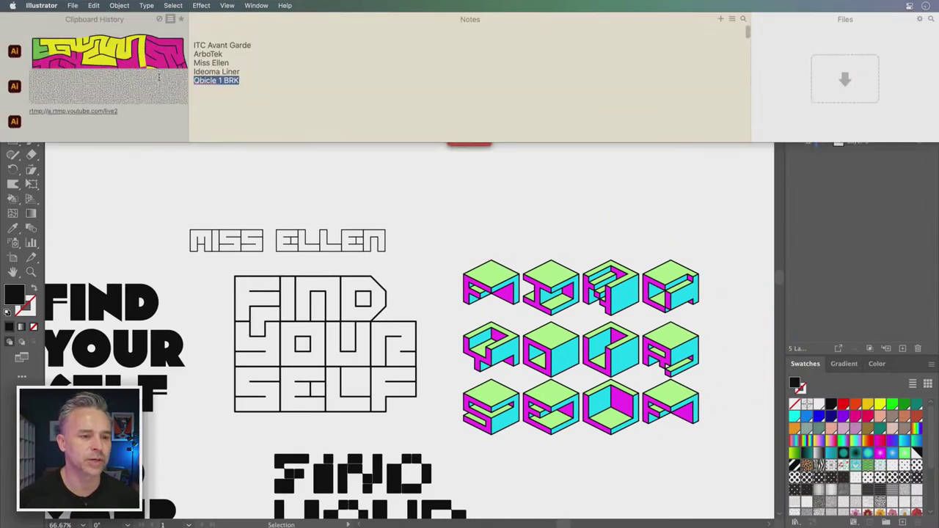
key("super+c")
Step: Place a copy of the "Miss Ellen" label above the isometric lettering and replace its text with "Qbicle 1 BRK"
left_click(279, 249)
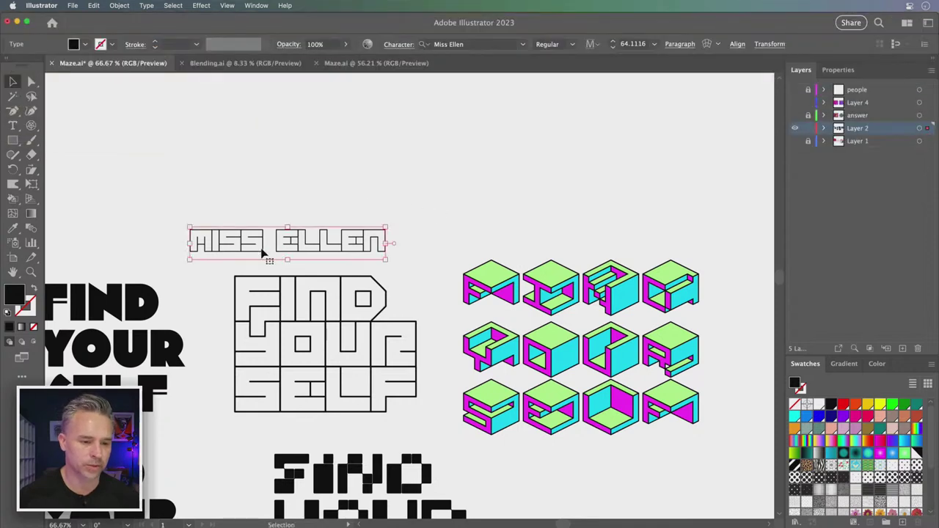
left_click_drag(242, 250, 487, 249)
triple_click(487, 247)
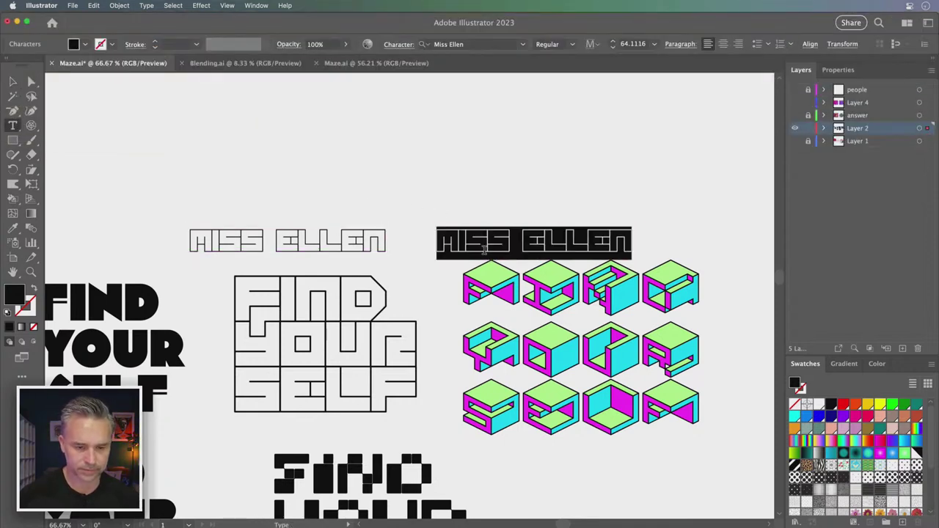
key("super+v")
key("Escape")
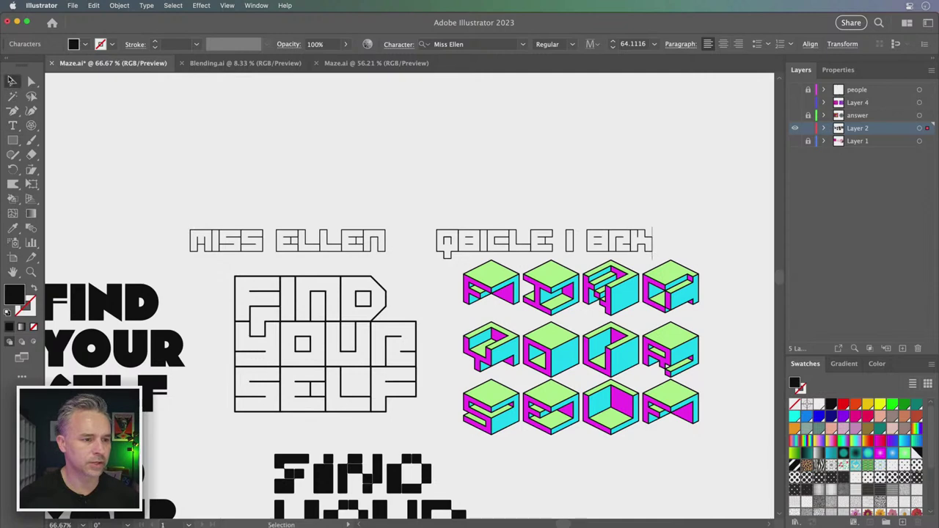
Step: Apply the Qbicle 1 BRK font to the label above the isometric lettering
left_click(467, 45)
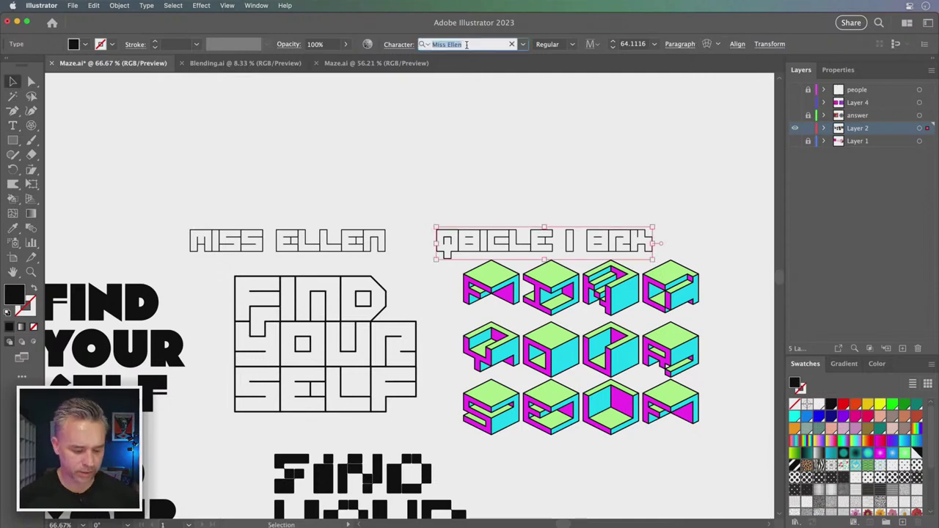
type("qb")
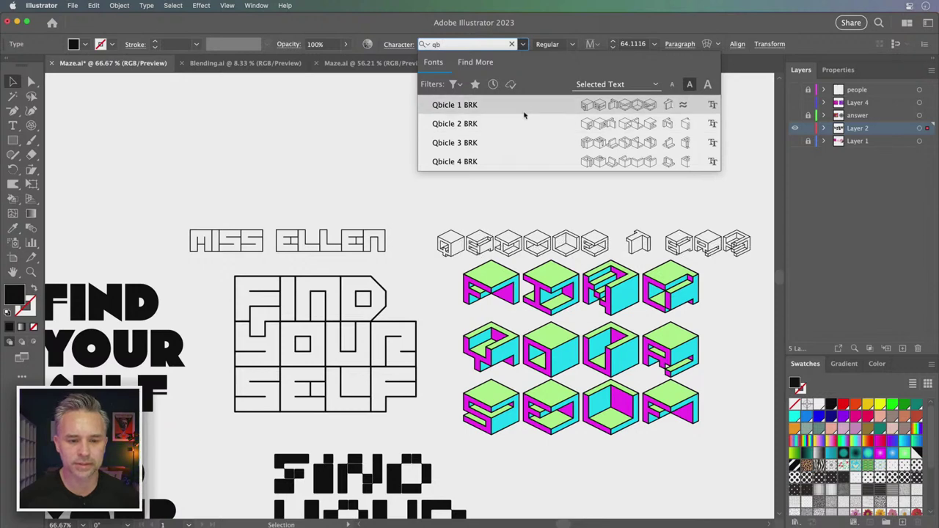
left_click(524, 114)
key("super+equal")
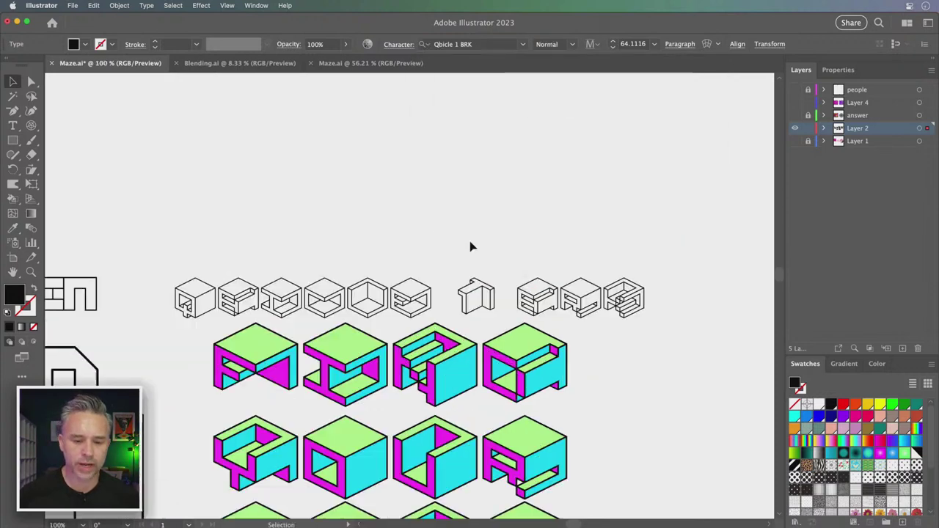
left_click_drag(472, 266, 485, 111)
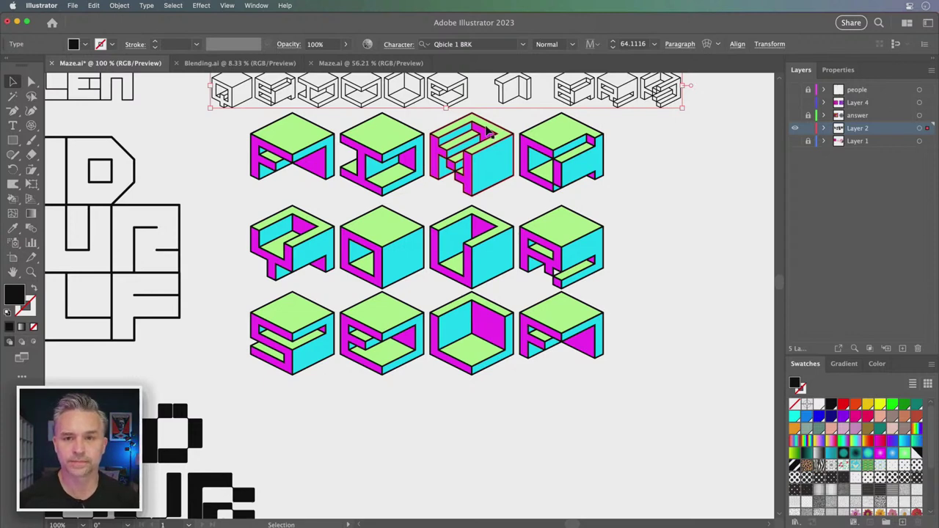
key("super+shift+a")
Step: Nudge the "Qbicle 1 BRK" label slightly sideways and set its font to Arial
left_click_drag(218, 197, 308, 220)
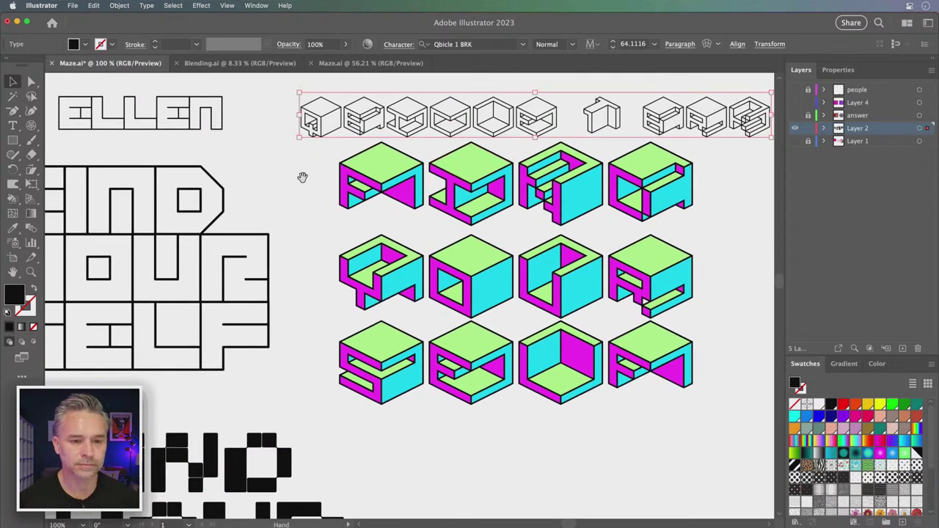
left_click_drag(298, 178, 237, 233)
left_click(311, 178)
left_click_drag(310, 179, 318, 179)
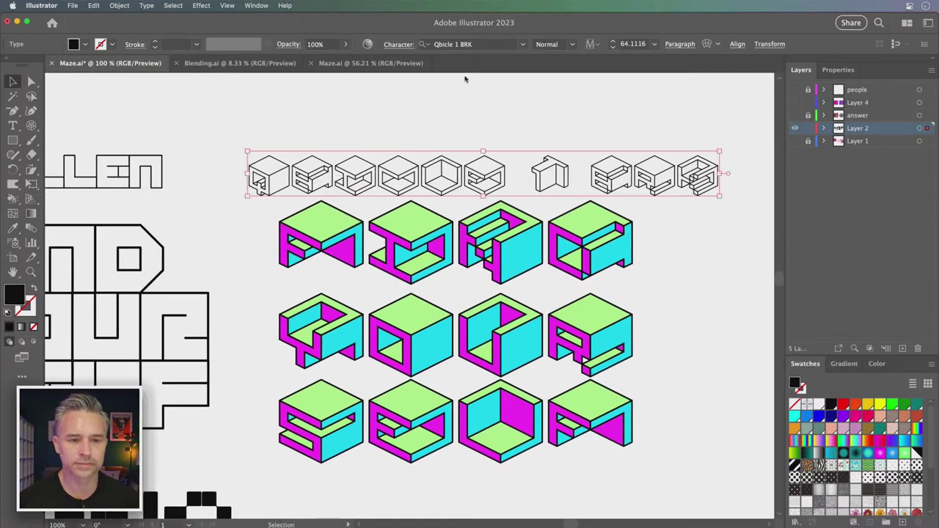
left_click(476, 46)
type("arial")
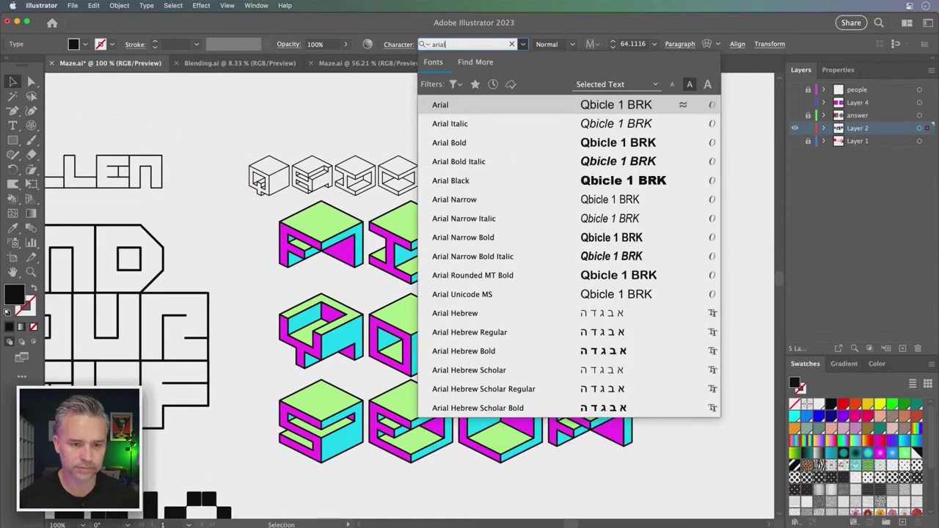
left_click(459, 105)
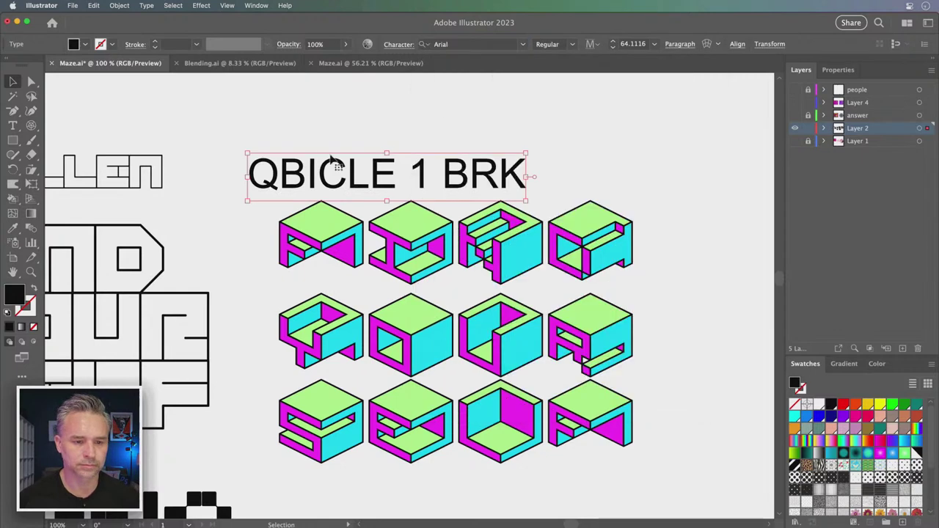
Step: Shrink the Arial label proportionally and place it just above the first letter block of the isometric sample
left_click_drag(529, 151, 358, 182)
left_click_drag(283, 191, 287, 182)
left_click(483, 149)
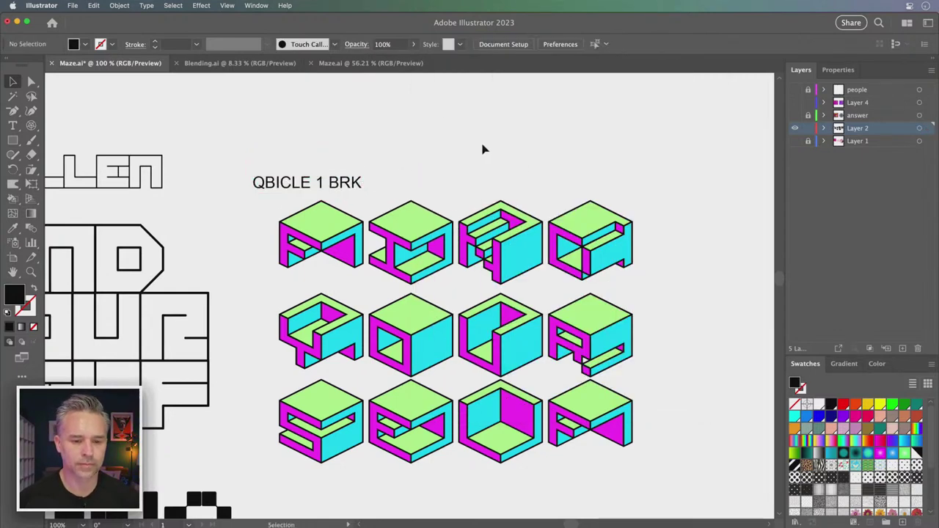
Step: Move the first row of isometric letters, "FIND", straight down so it meets the row below
key("super+equal")
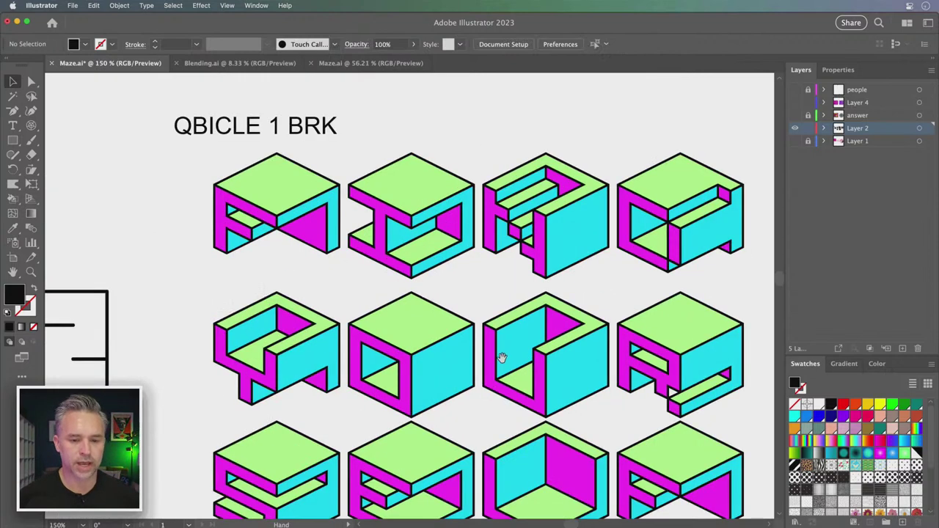
scroll(503, 342, "down", 5)
scroll(487, 247, "up", 3)
left_click(358, 180)
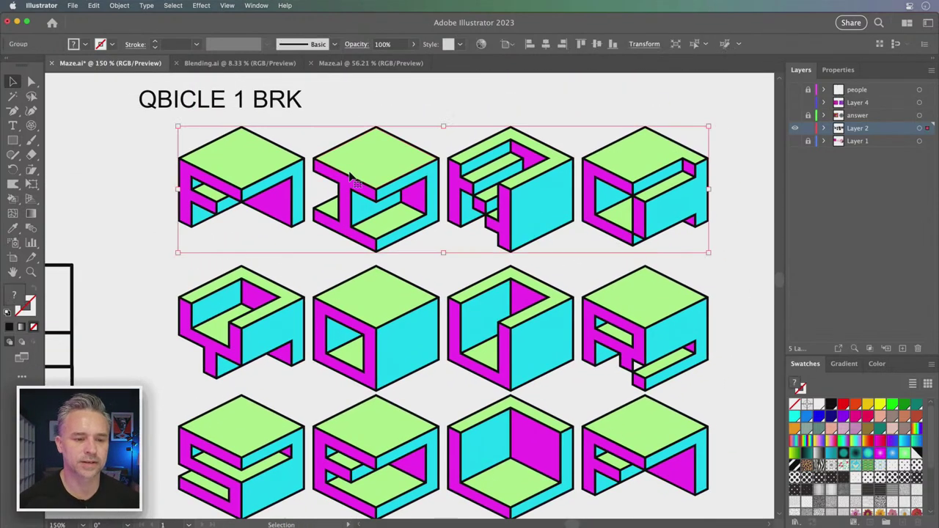
left_click_drag(265, 187, 265, 196)
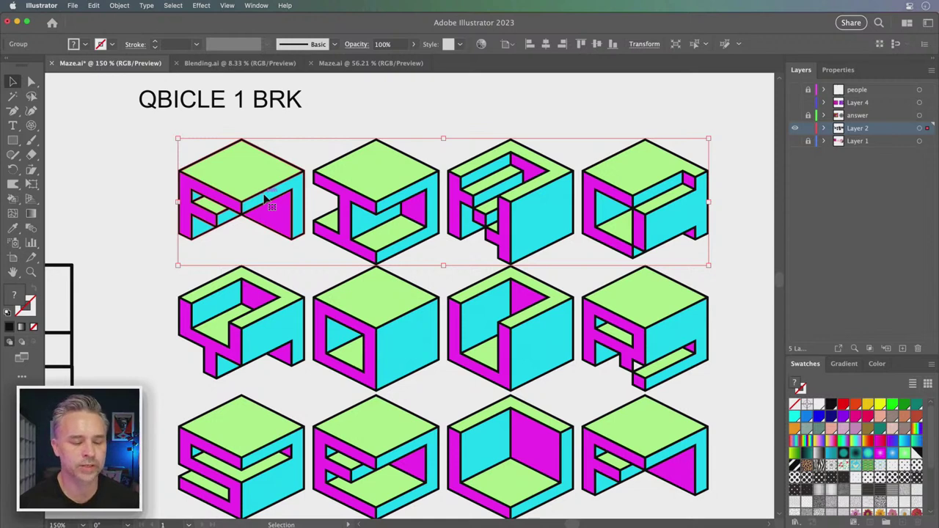
Step: Sample the magenta and then the cyan face color of the isometric "I" as the fill for the Live Paint Bucket
left_click(12, 198)
left_click(46, 214)
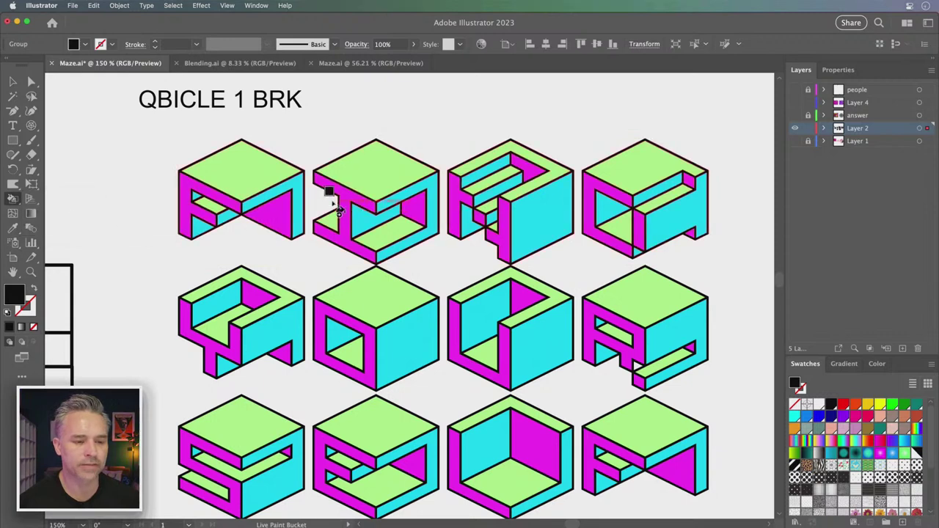
key("i")
left_click(352, 189)
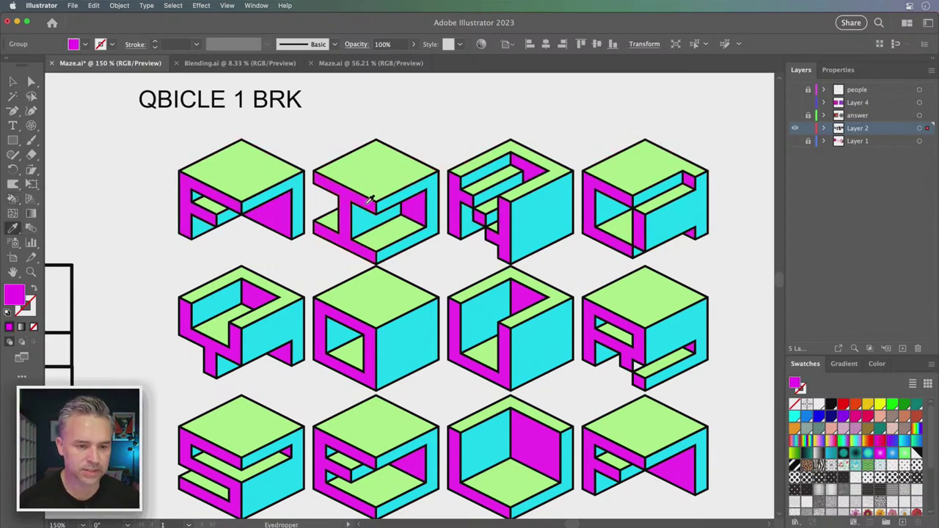
left_click(418, 204)
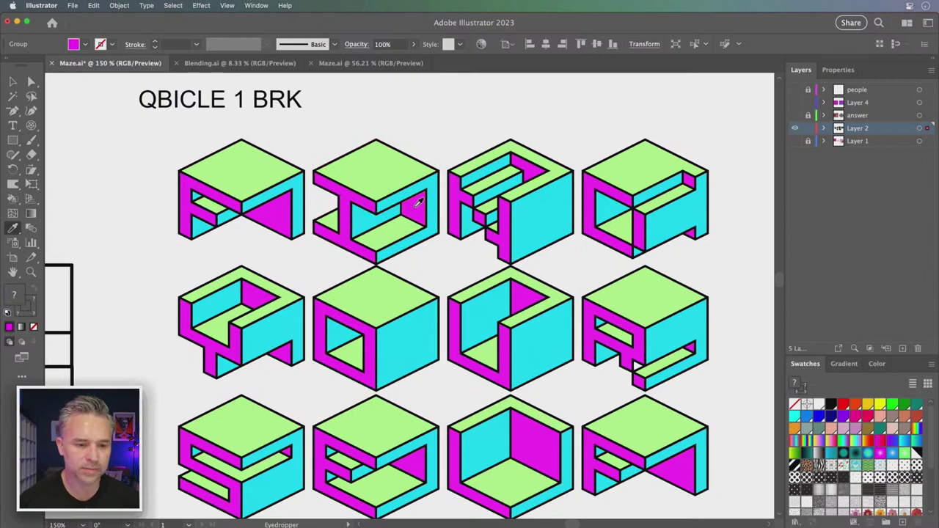
left_click(361, 218)
left_click(13, 199)
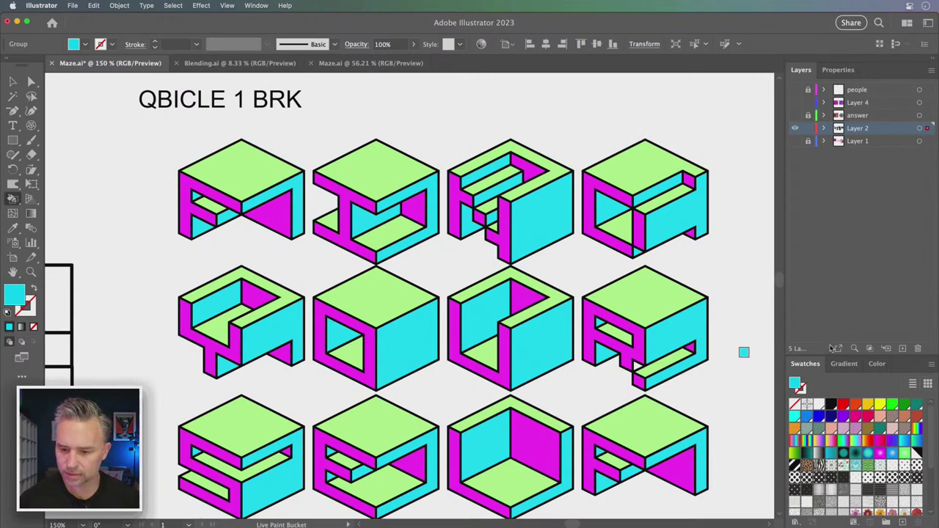
Step: Make more room for the swatches, save the sampled cyan as a new swatch and open the libraries
left_click_drag(830, 353, 831, 253)
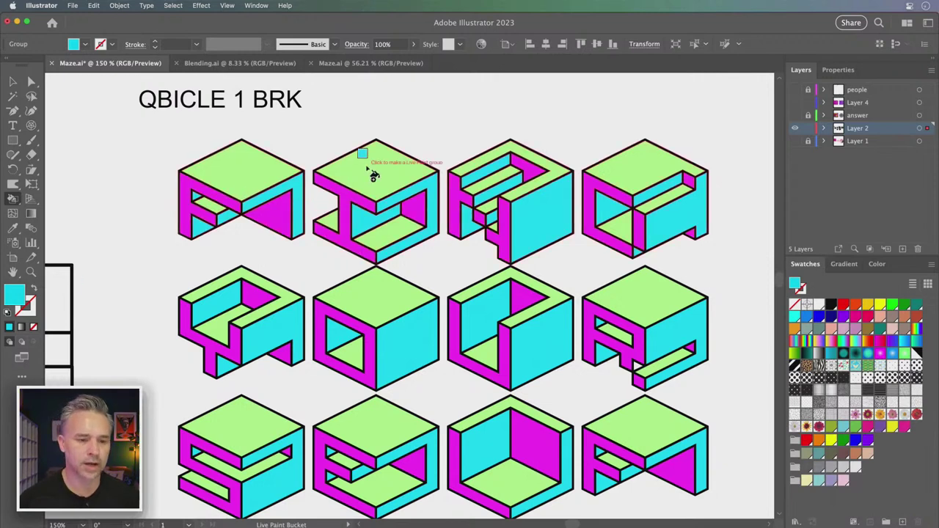
key("v")
left_click(208, 156)
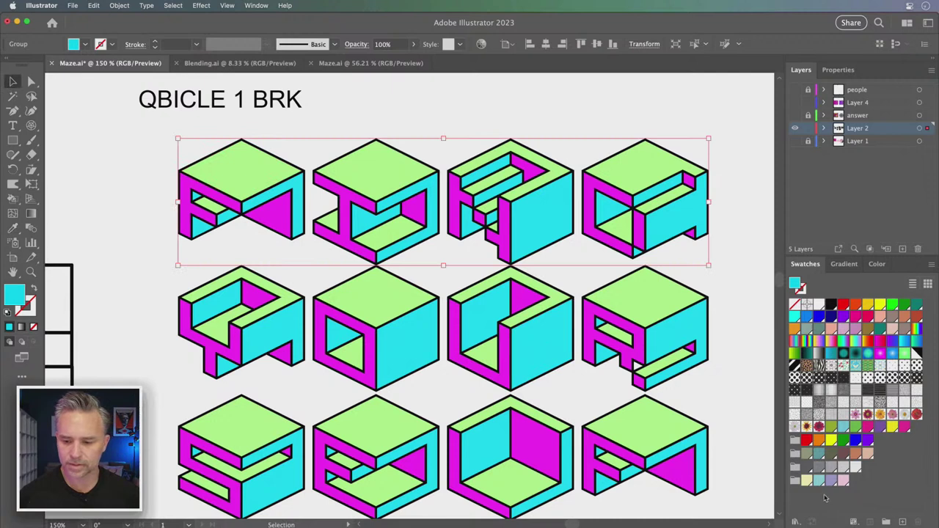
left_click(902, 521)
key("Return")
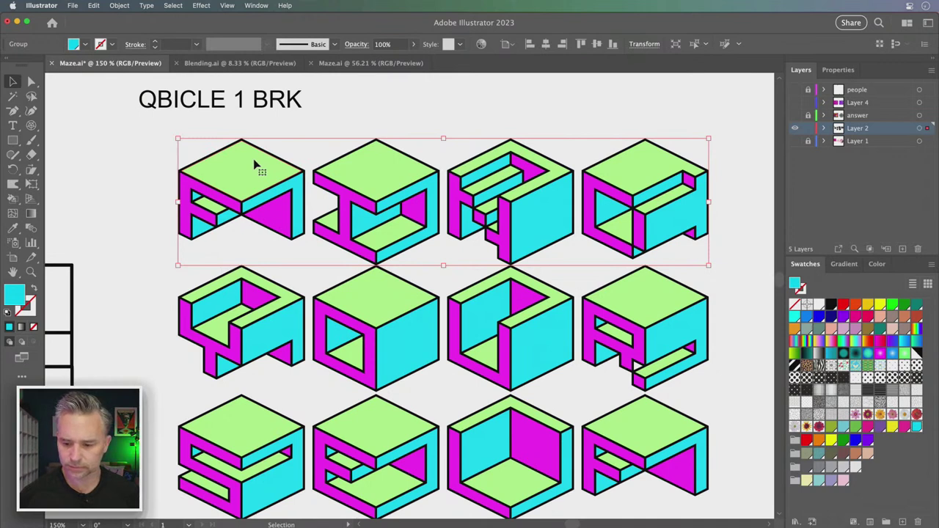
left_click(813, 523)
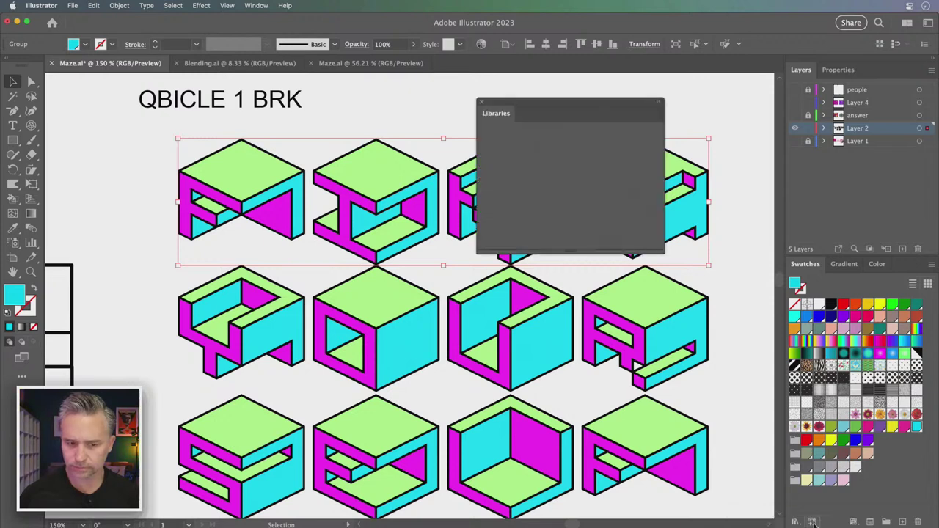
Step: Close the libraries, switch to Noun Project and pick a leaping figure from the "person" icons
left_click(481, 102)
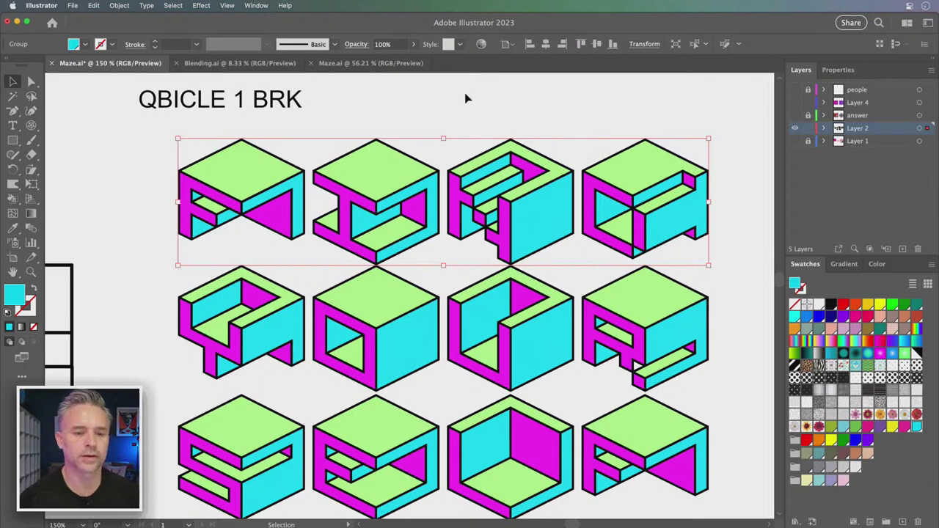
left_click(464, 98)
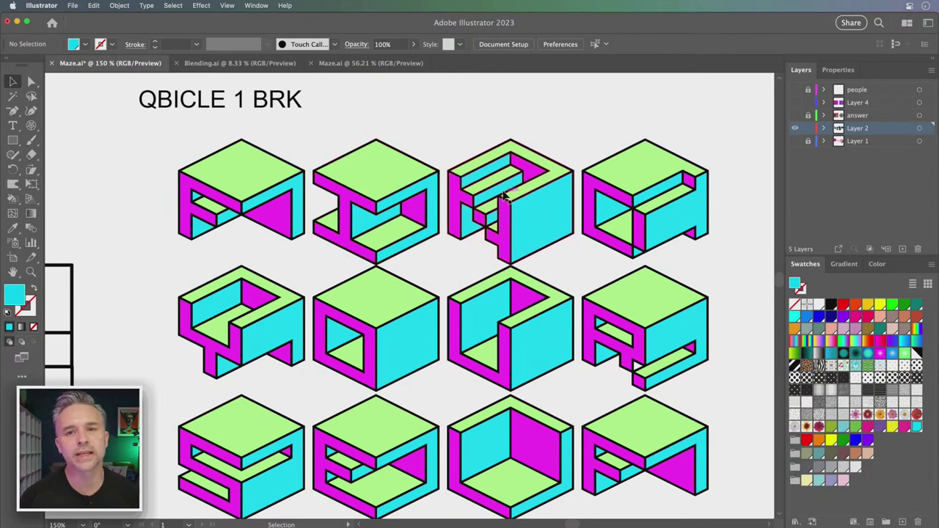
mouse_move(587, 523)
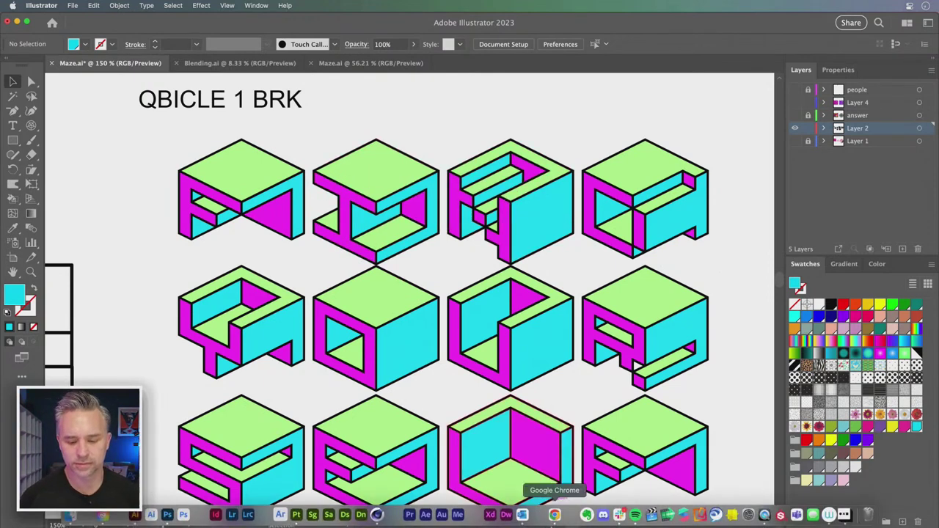
left_click(846, 516)
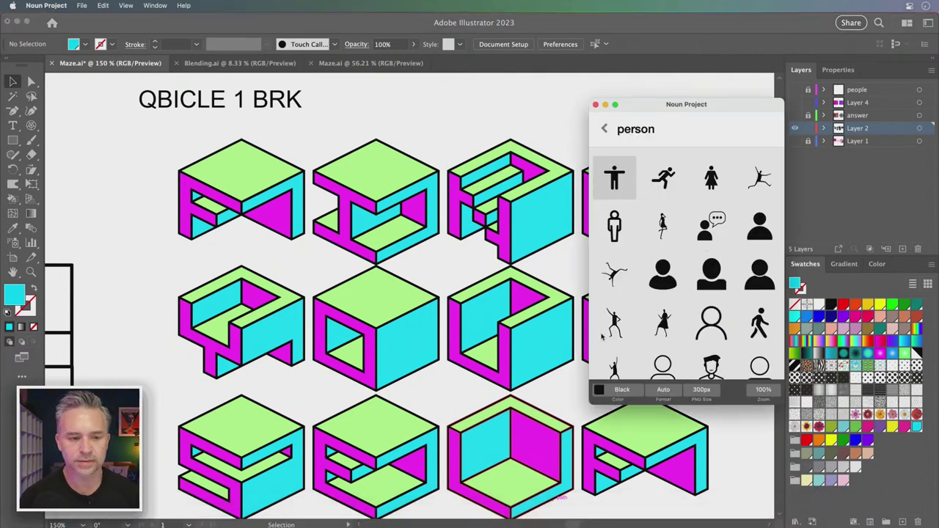
scroll(638, 235, "down", 5)
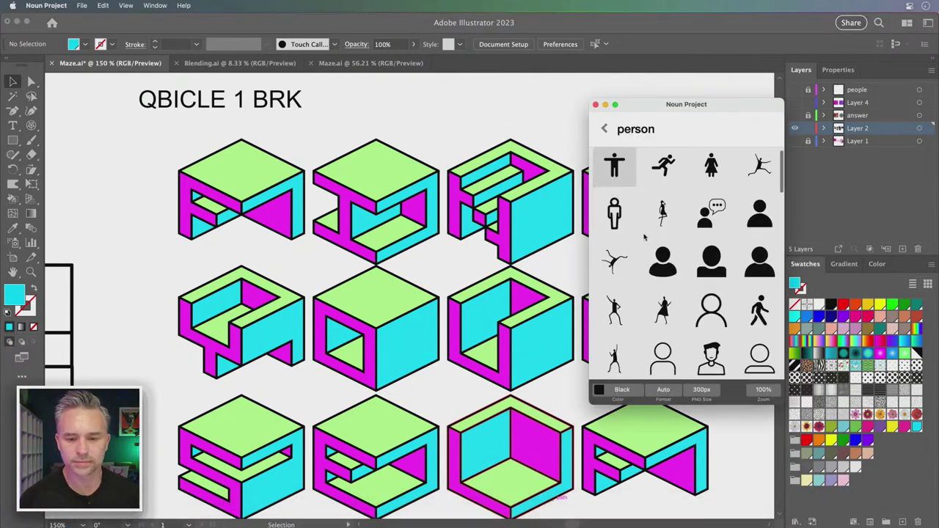
scroll(646, 236, "up", 5)
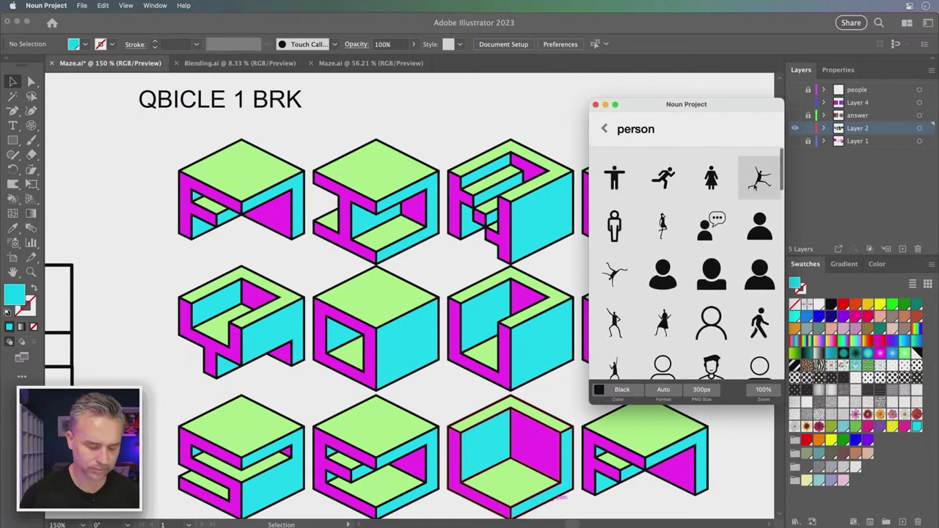
Step: Paste the leaping person icon into the Illustrator document and place it small on the top face of the isometric "F"
left_click(117, 250)
key("cmd+v")
left_click_drag(411, 286, 215, 178)
left_click(130, 149)
key("super+plus")
key("super+plus")
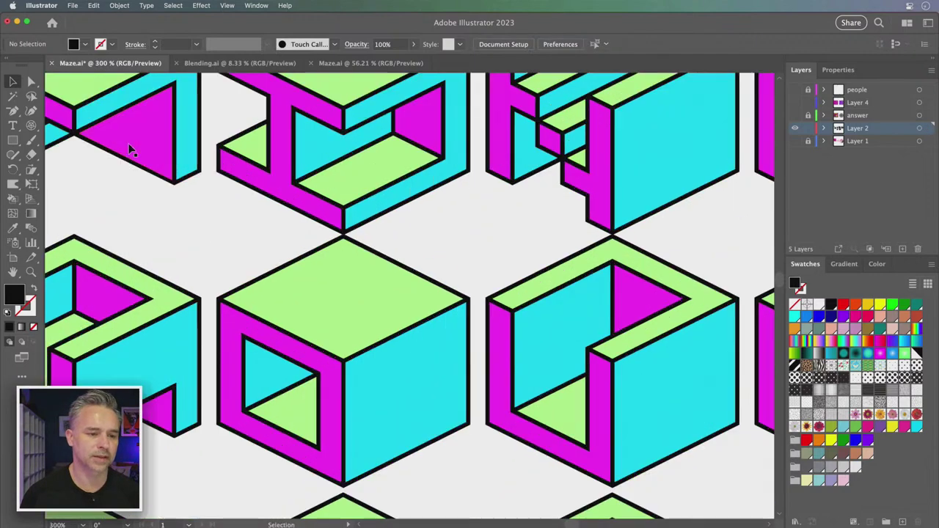
scroll(395, 330, "up", 5)
scroll(395, 331, "left", 3)
left_click(400, 300)
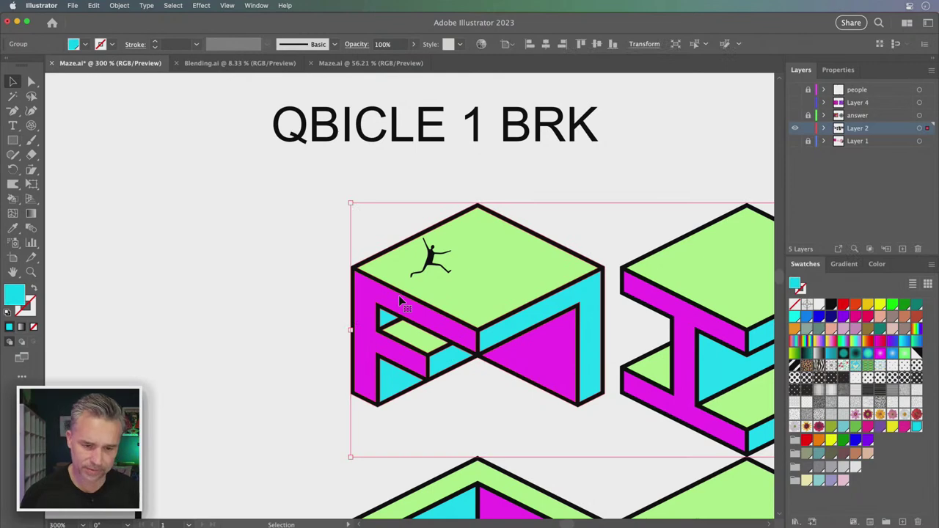
Step: Examine the isometric, maze-like and block-style lettering samples, checking which font the block-style "FIND" line uses
key("super+minus")
key("super+minus")
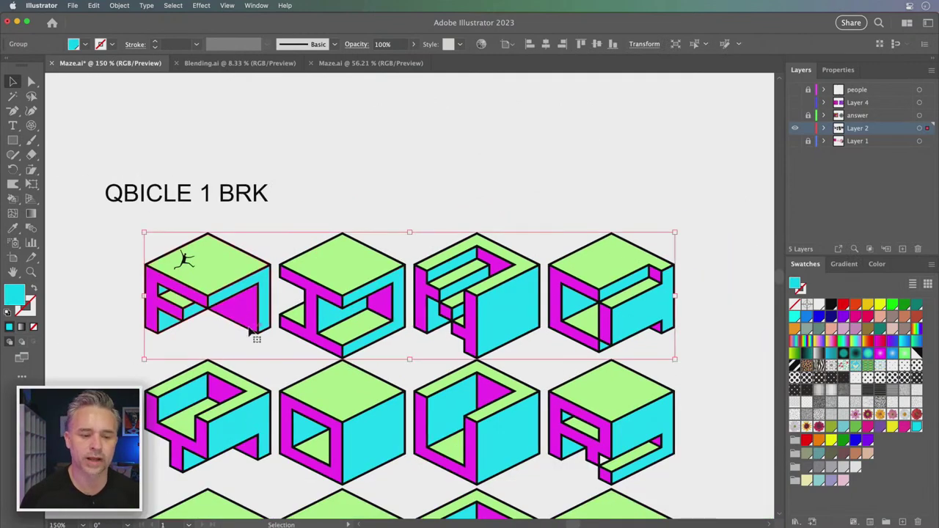
scroll(242, 347, "down", 5)
scroll(242, 347, "left", 3)
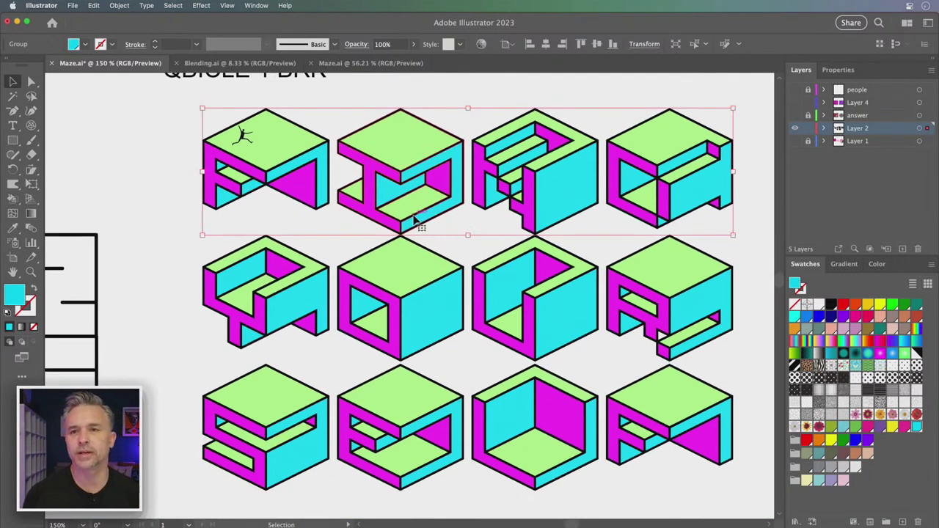
key("super+minus")
left_click_drag(244, 369, 318, 325)
left_click(251, 237)
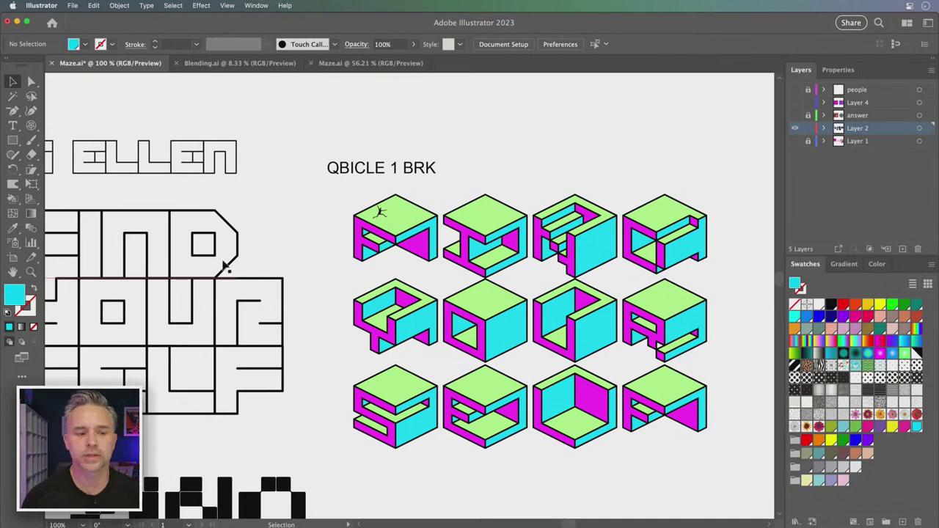
scroll(473, 334, "left", 5)
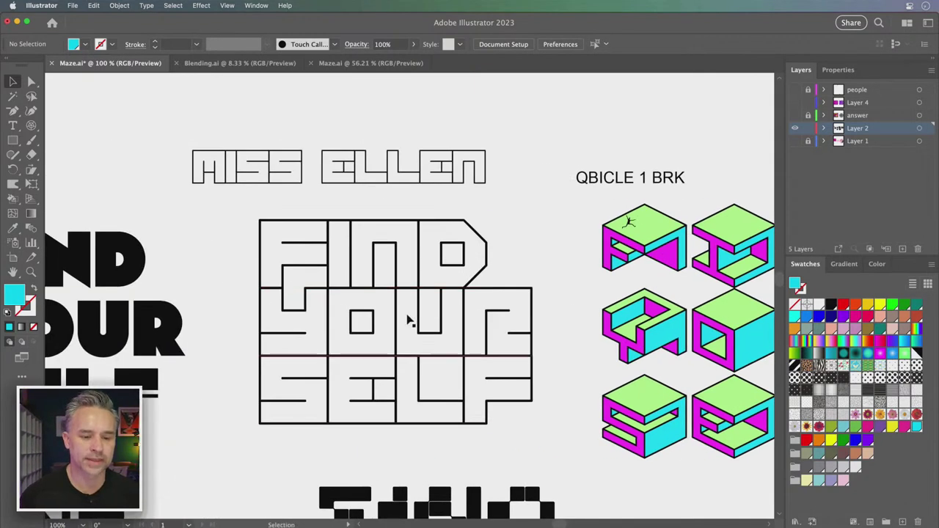
scroll(342, 399, "down", 5)
left_click(382, 308)
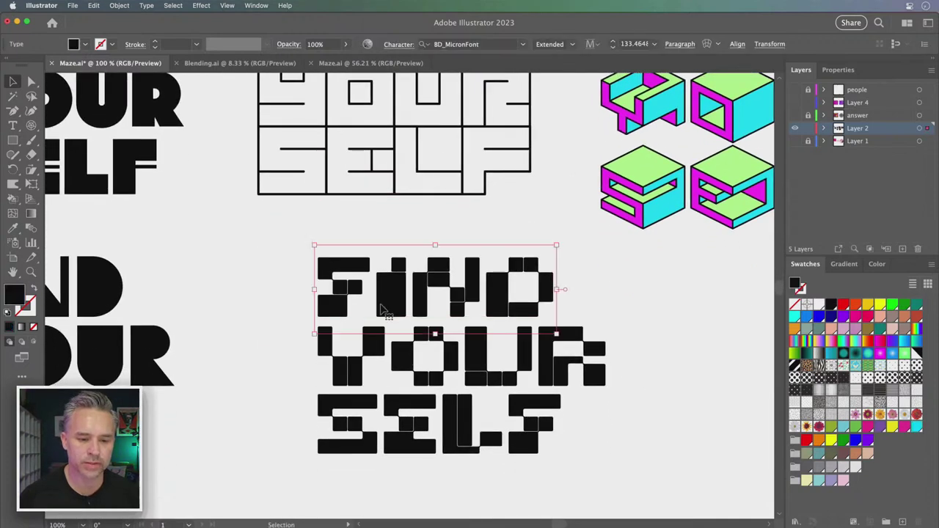
left_click(289, 329)
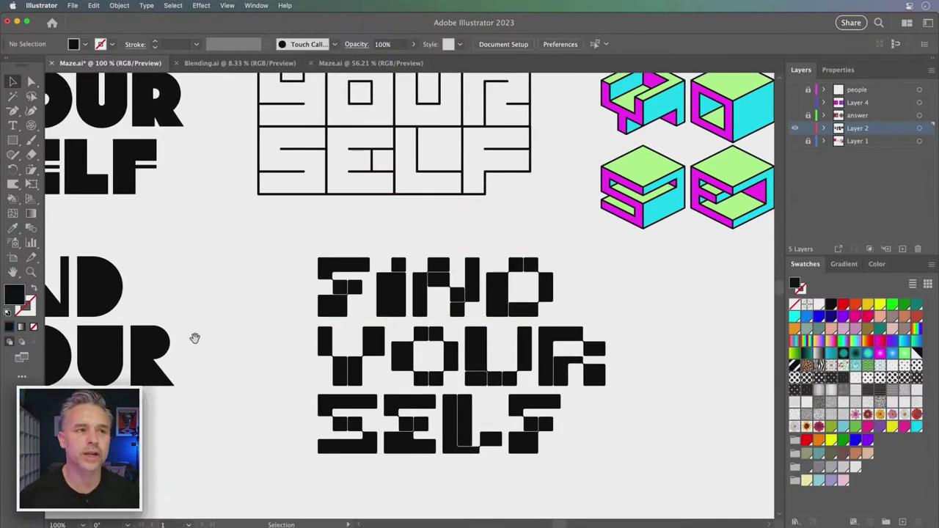
scroll(216, 341, "left", 8)
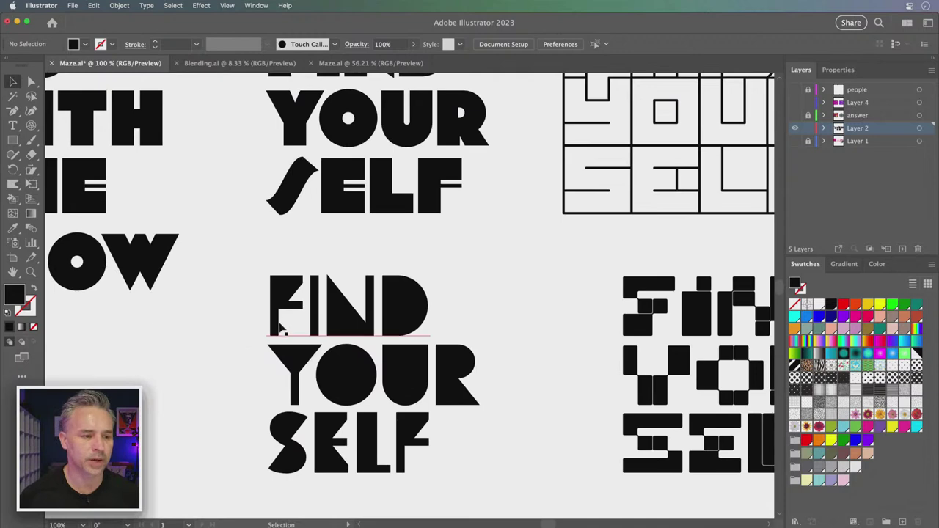
scroll(281, 328, "left", 6)
Step: Duplicate the lower geometric "FIND" line beside its sample and replace the copy's text with its font name, HWT Mardell
left_click(506, 345)
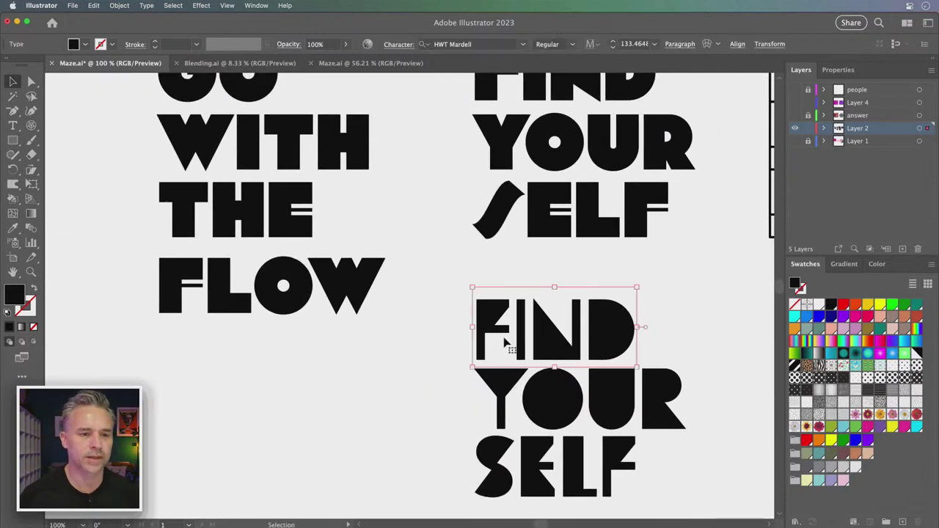
left_click_drag(501, 337, 353, 435)
key("super+alt+shift+m")
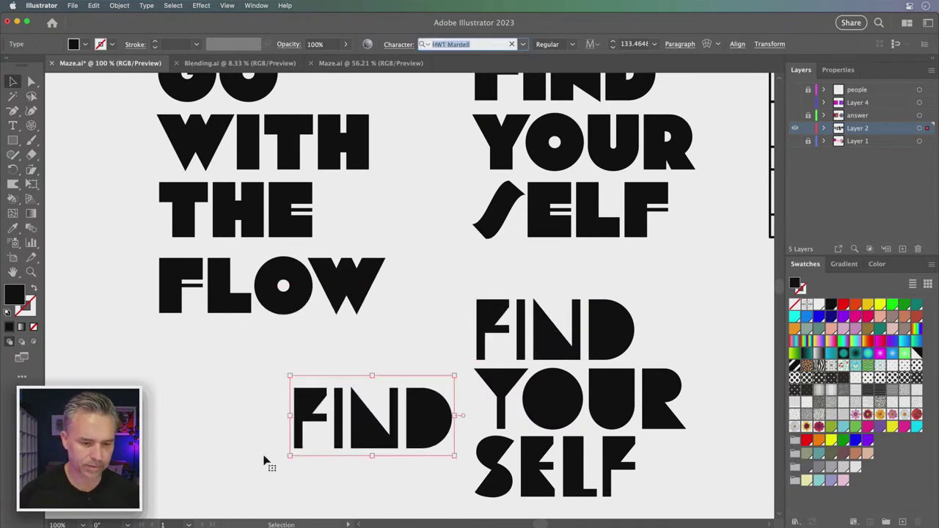
key("super+c")
double_click(330, 435)
key("super+v")
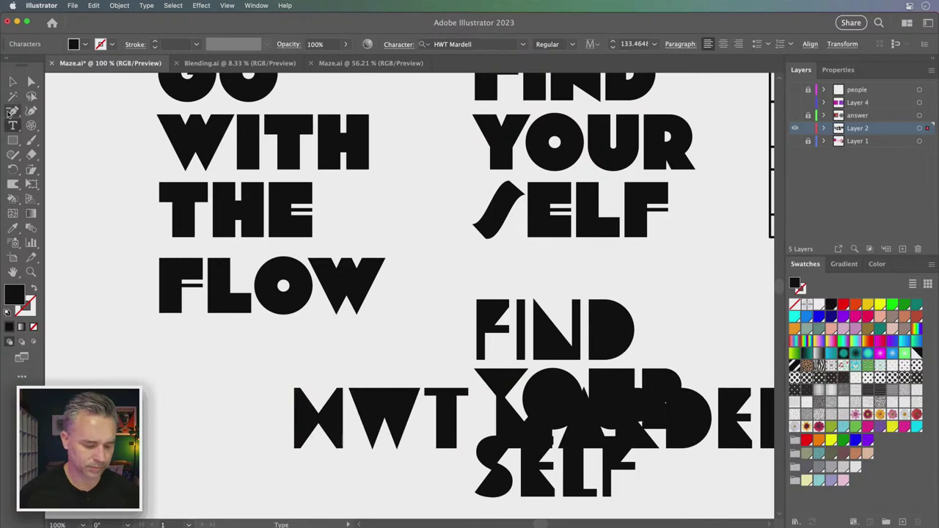
Step: Set the HWT Mardell label's font to Arial
key("Escape")
left_click(452, 44)
type("arial")
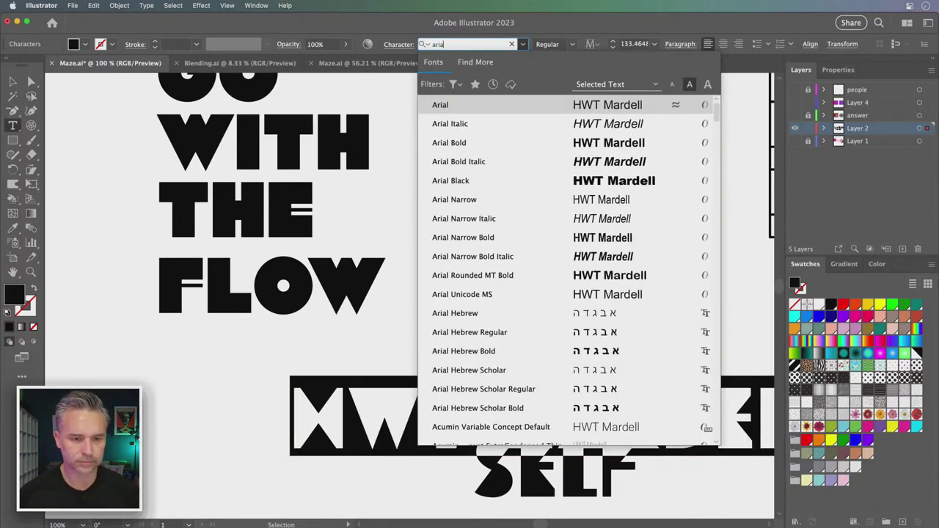
key("Return")
key("Escape")
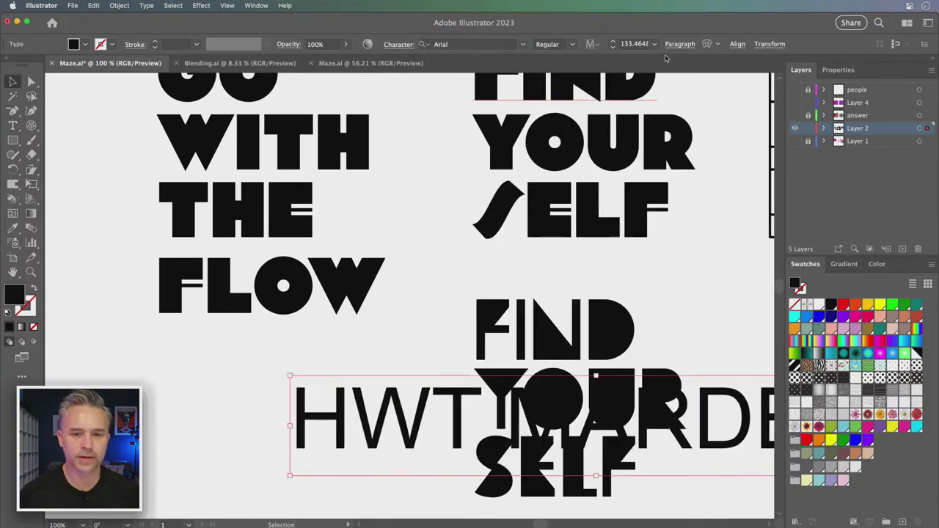
Step: Set the HWT Mardell label's size to 40 pt and place it, scaled down, just above its "FIND YOUR SELF" sample
left_click(636, 44)
type("4")
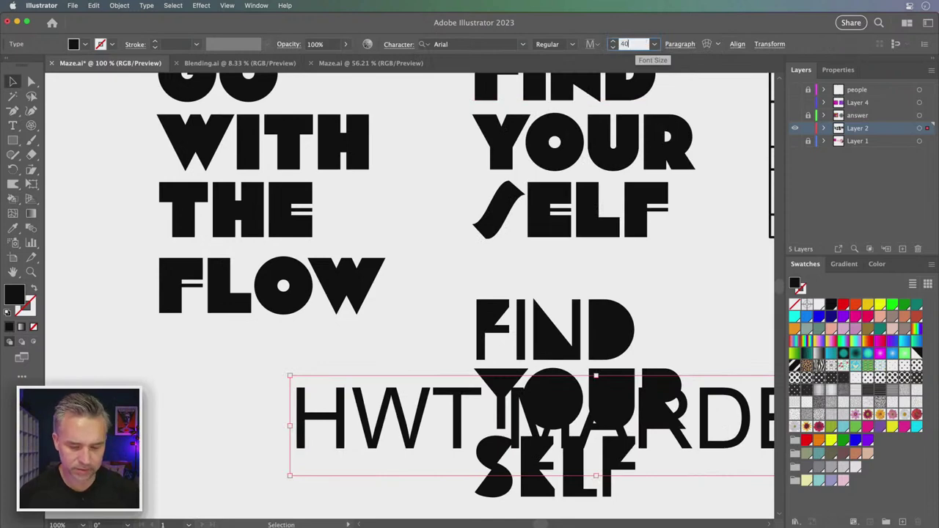
type("0")
key("Return")
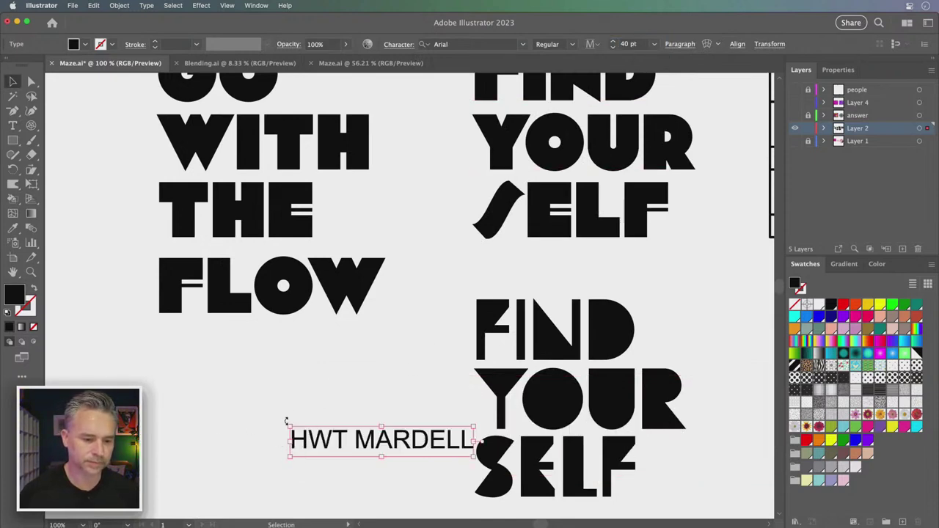
left_click_drag(285, 424, 487, 285)
Step: Delete the upper heavy "FIND YOUR SELF" sample that stands beside "GO WITH THE FLOW"
left_click_drag(422, 201, 415, 338)
left_click(184, 269)
key("Delete")
left_click_drag(120, 201, 254, 455)
key("cmd+z")
left_click(342, 219)
left_click_drag(416, 200, 546, 418)
key("Delete")
Step: Move the "GO WITH THE FLOW" sample together with its Arbotek label to the right, above the HWT Mardell sample
left_click_drag(331, 212, 185, 484)
left_click(117, 171, "shift")
left_click_drag(112, 175, 375, 120)
key("cmd+minus")
key("cmd+minus")
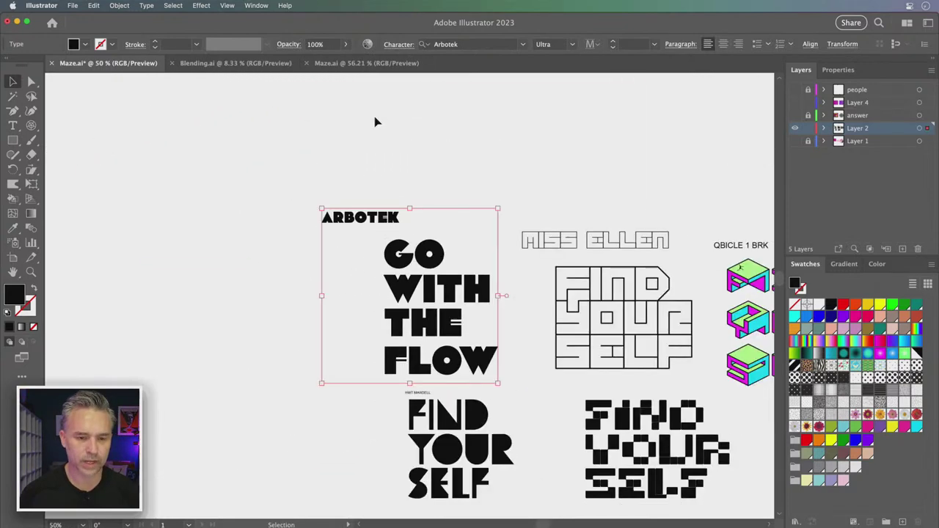
Step: Shift the "SELF" line of the block-style lettering sample slightly to the left
left_click_drag(504, 216, 354, 187)
left_click_drag(477, 450, 463, 449)
left_click(369, 377)
Step: Copy the Miss Ellen "FIND YOUR SELF" maze lettering and hide Layer 2
left_click(436, 312)
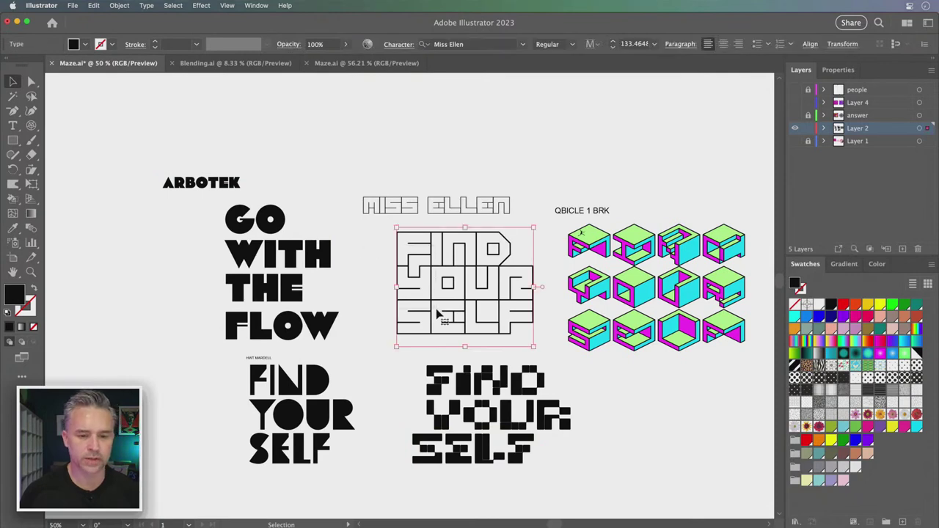
key("cmd+plus")
key("cmd+shift+a")
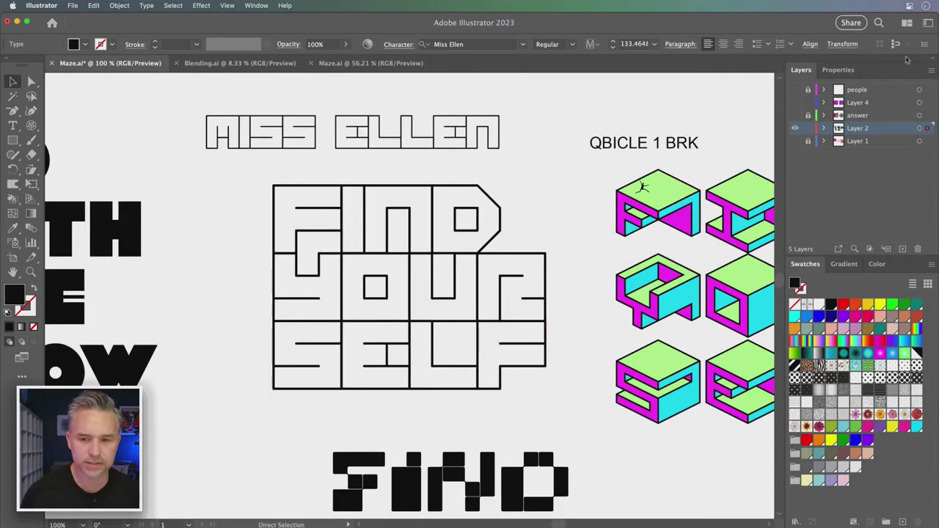
key("cmd+z")
left_click(794, 129)
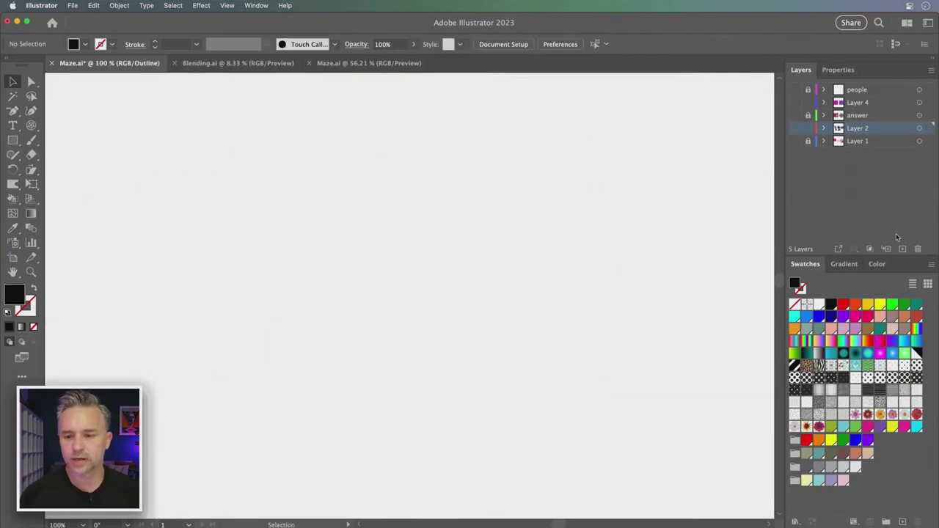
Step: Create a new layer above Layer 2 and paste the maze lettering into it
left_click(902, 249)
key("cmd+o")
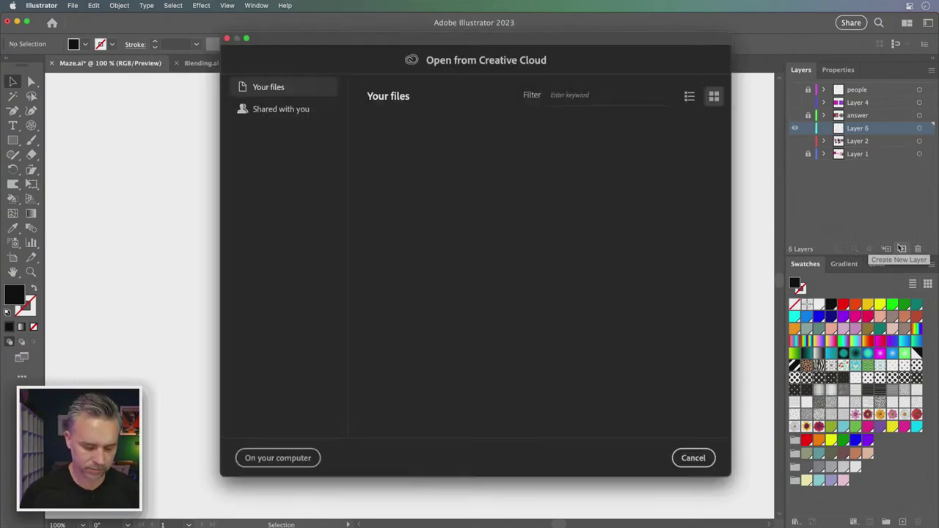
left_click(693, 458)
key("cmd+v")
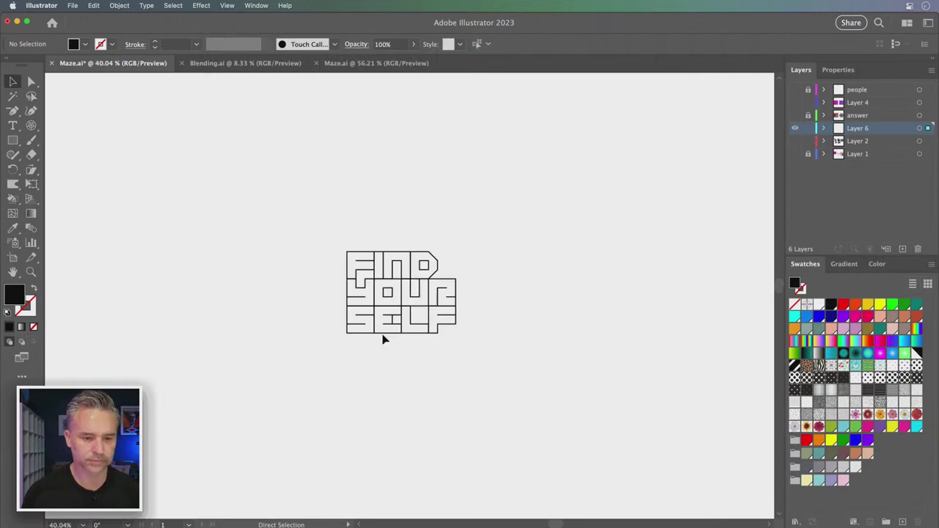
Step: Enlarge the pasted maze lettering proportionally to a font size of about 305 pt
left_click_drag(372, 272, 241, 191)
key("cmd+=")
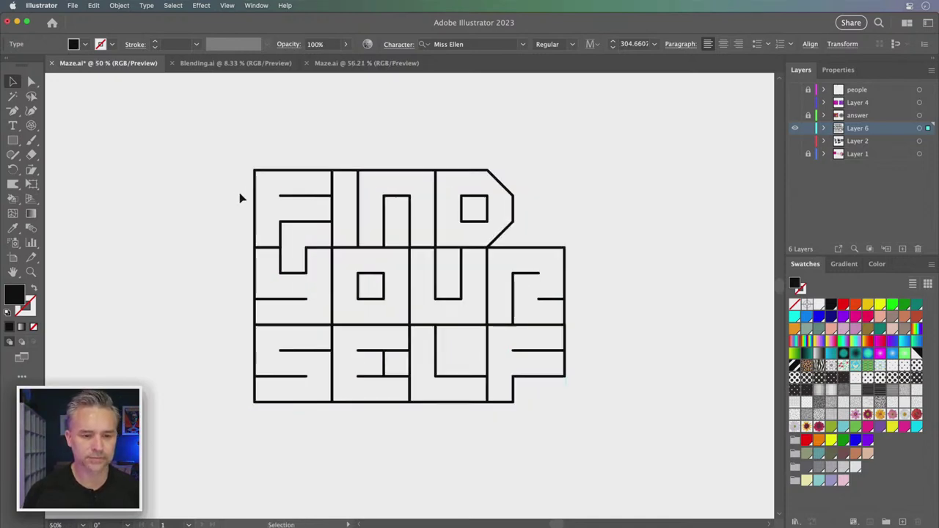
scroll(382, 155, "up", 2)
scroll(382, 155, "left", 2)
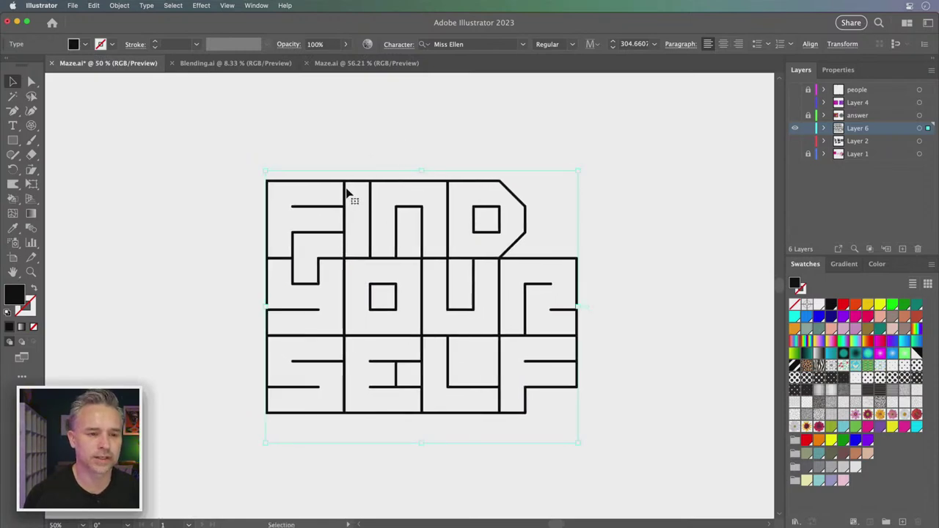
Step: Convert the "FIND YOUR SELF" maze lettering to outlines
left_click(129, 6)
mouse_move(146, 5)
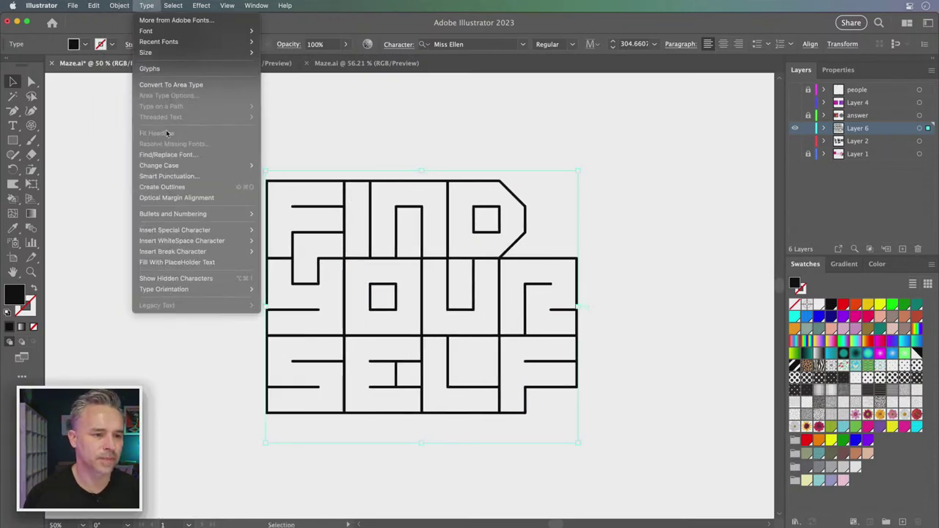
left_click(162, 187)
key("super+equal")
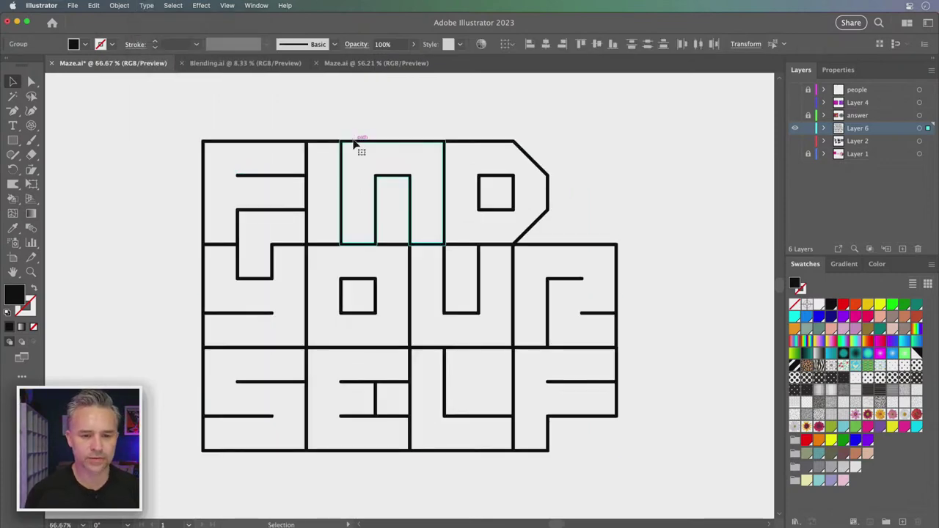
Step: Change the color of Layer 6 to Light Blue in its layer options
double_click(898, 129)
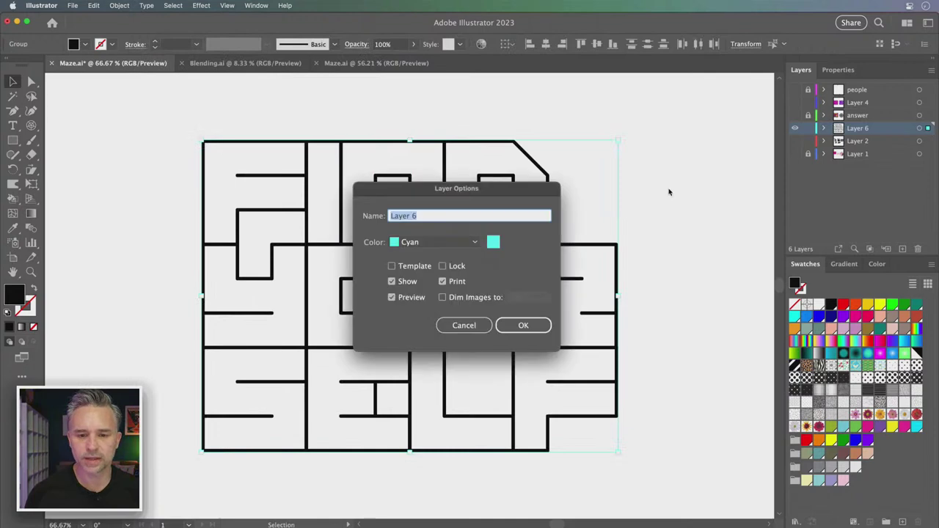
left_click(433, 242)
scroll(426, 279, "up", 3)
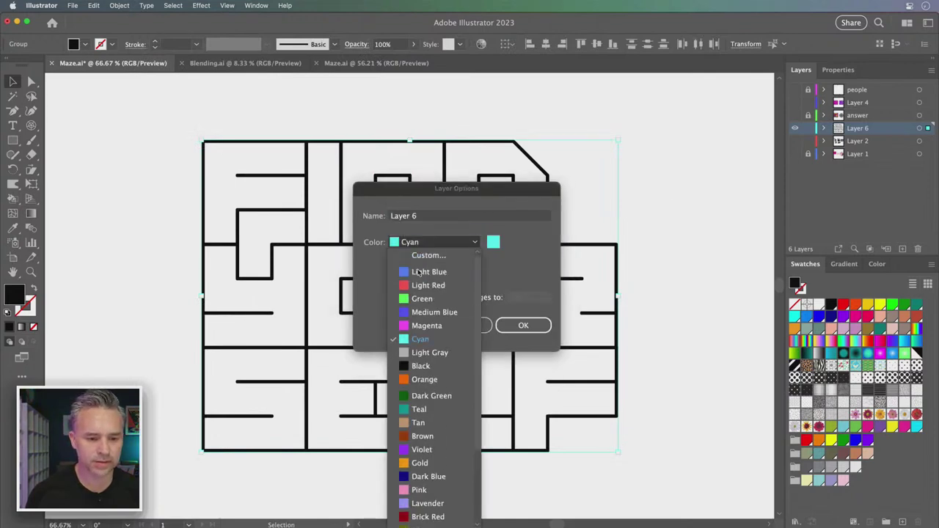
left_click(428, 272)
left_click(524, 325)
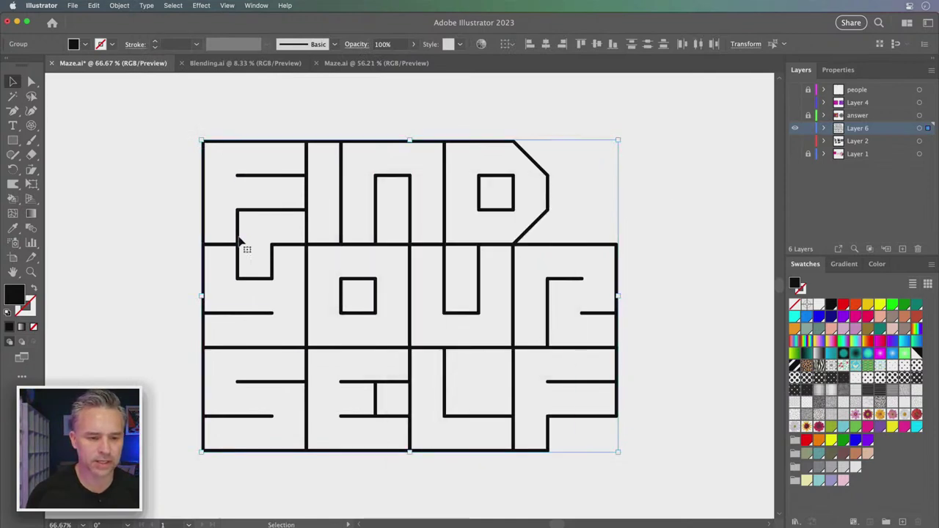
left_click(172, 193)
left_click(272, 269)
left_click_drag(160, 115, 678, 492)
left_click_drag(510, 279, 572, 306)
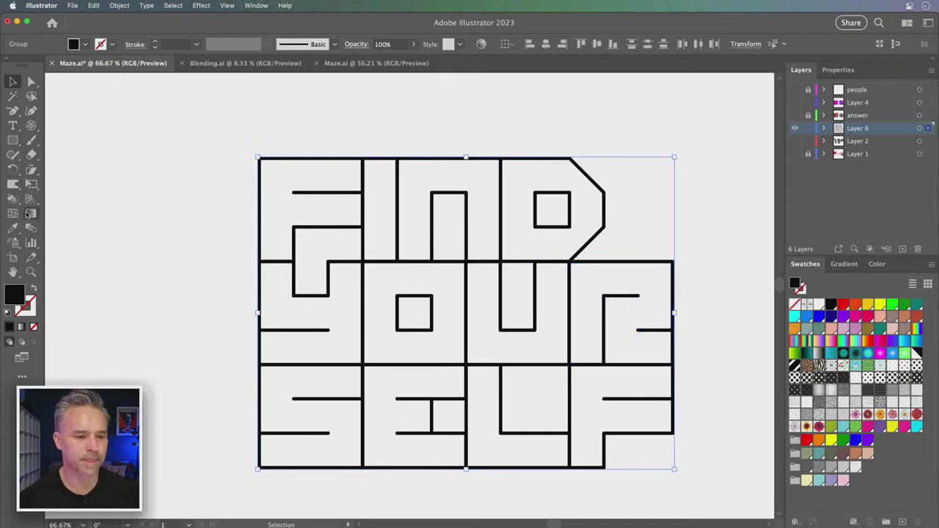
left_click(153, 217)
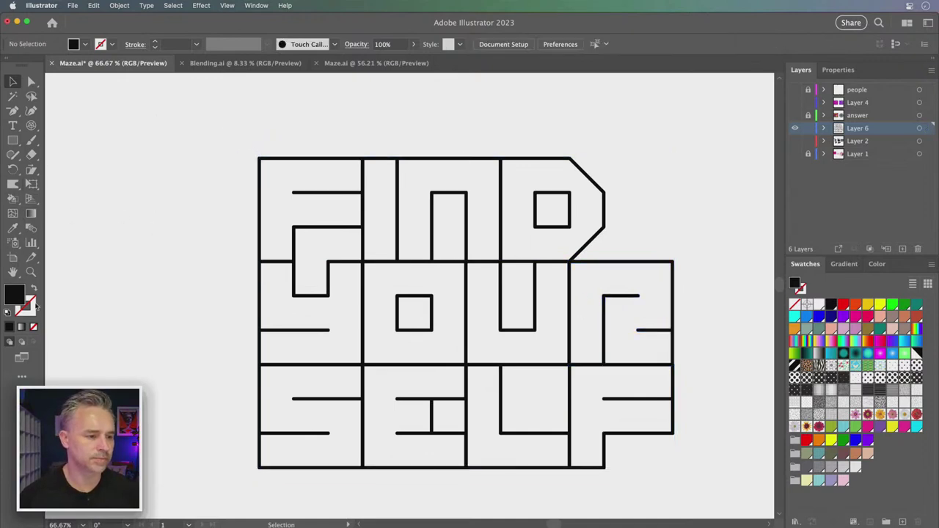
Step: Measure the thickness of the maze's top line with a small temporary rectangle drawn to match it, and remove that rectangle
left_click(31, 272)
left_click_drag(293, 153, 587, 404)
left_click(12, 141)
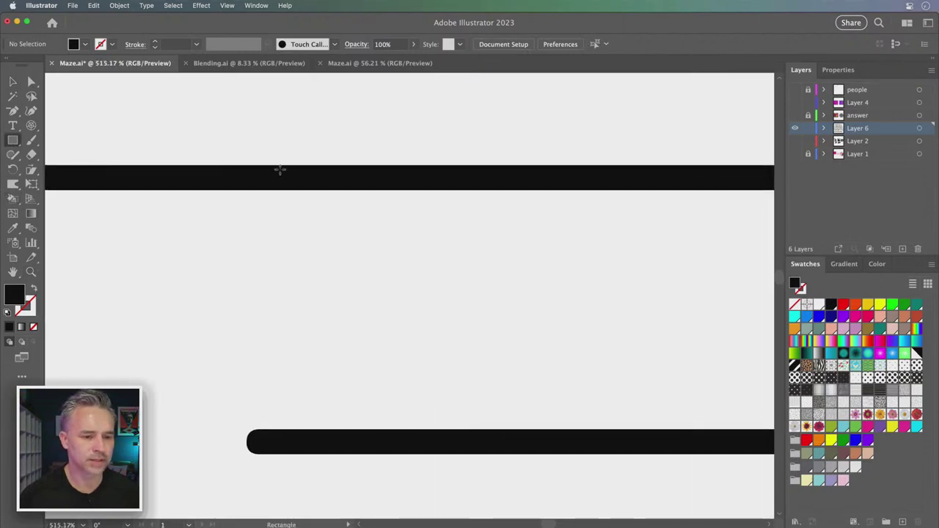
left_click_drag(284, 168, 317, 143)
left_click(13, 82)
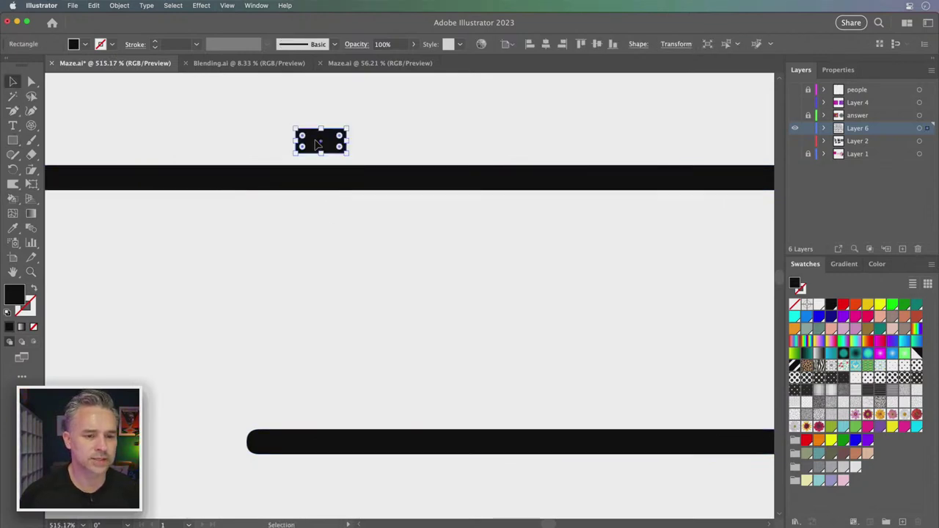
left_click(830, 71)
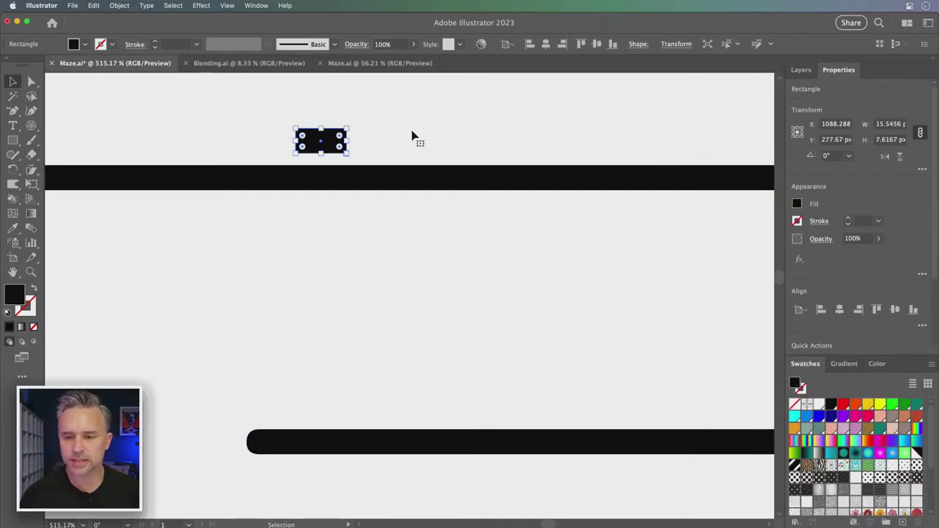
scroll(345, 158, "down", 10)
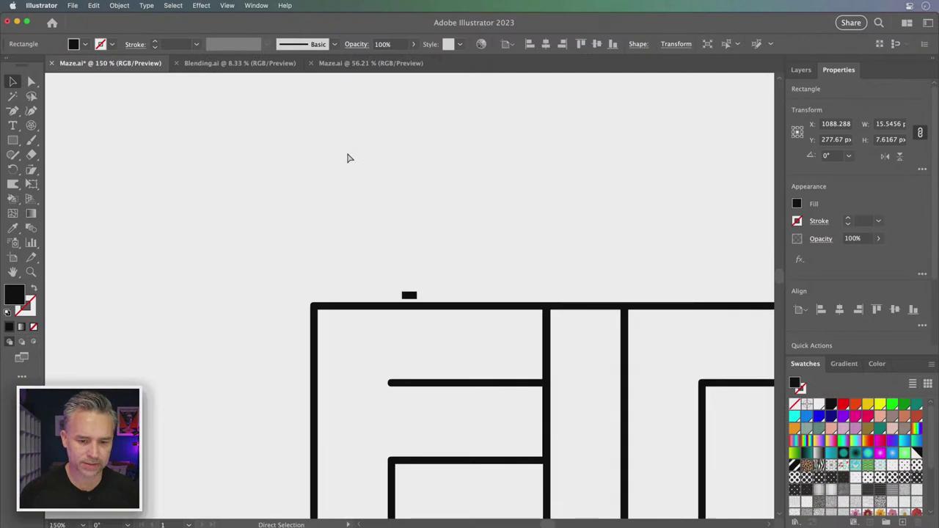
mouse_move(347, 153)
left_mouse_down()
mouse_move(201, 172)
mouse_move(252, 142)
mouse_move(330, 150)
left_mouse_up()
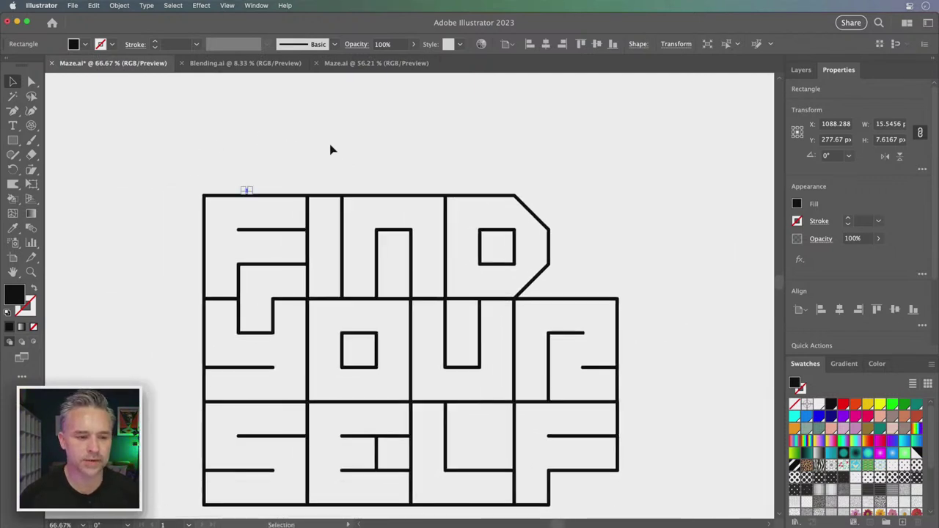
left_click(168, 160)
Step: Draw a horizontal line segment about 384 px long along the top edge, running past the D to the maze's right edge
key("m")
left_click_drag(178, 212, 225, 150)
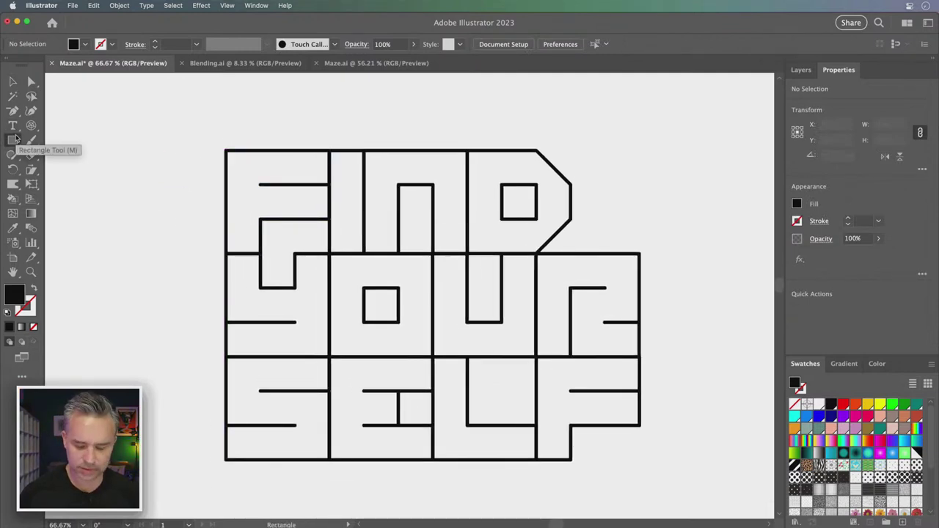
left_click(32, 126)
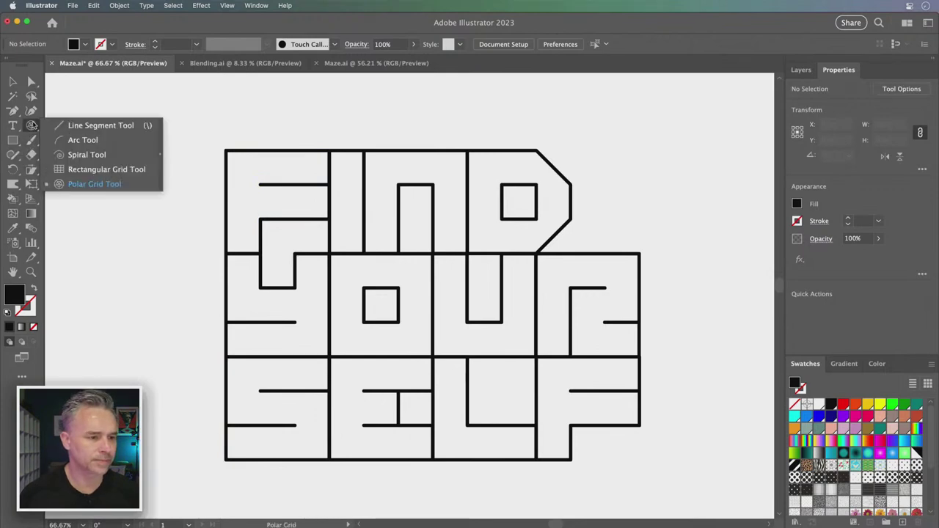
left_click(72, 127)
left_click_drag(476, 150, 637, 149)
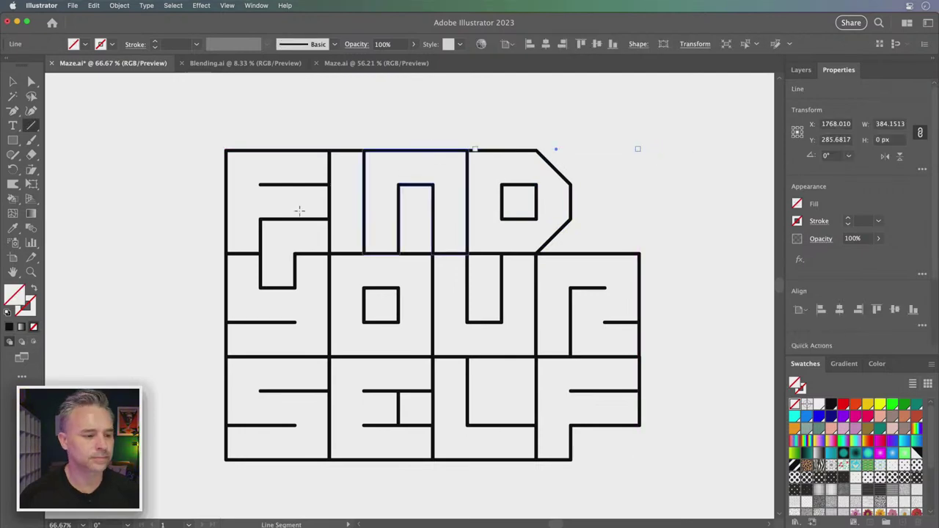
Step: Give the new line a black 7.6 pt stroke and nudge it into alignment with the maze's top edge
left_click(33, 302)
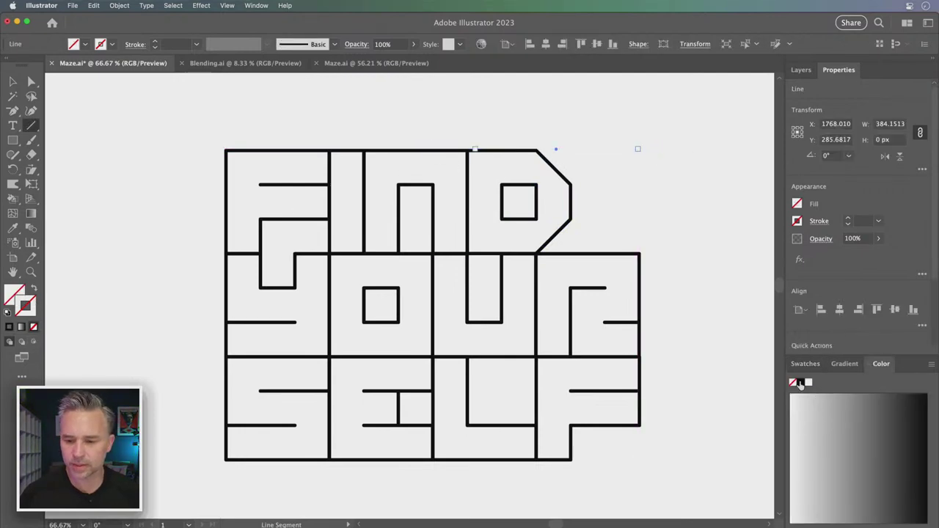
left_click(801, 383)
left_click(180, 44)
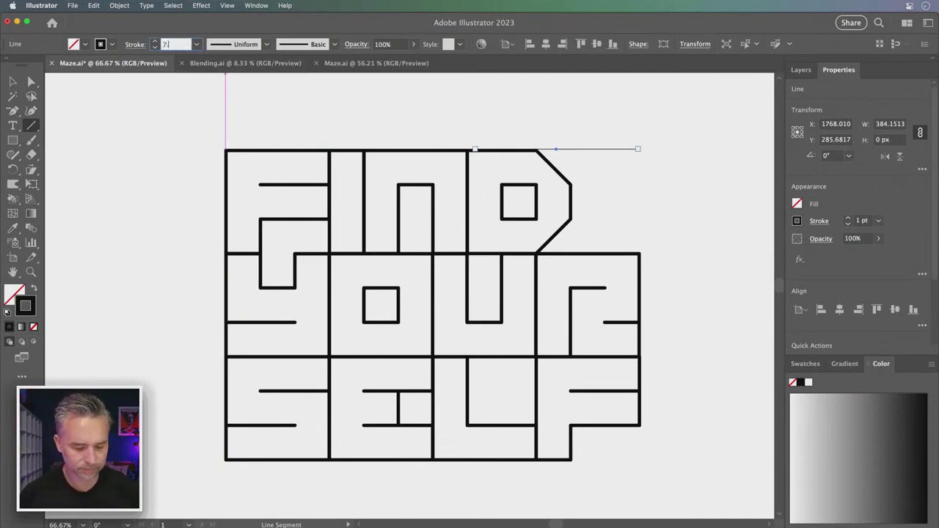
key("Return")
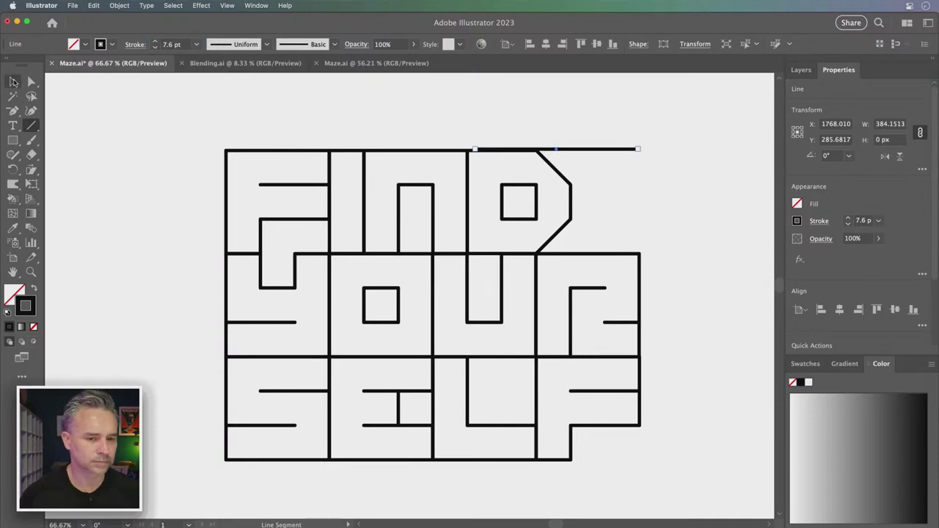
left_click(13, 81)
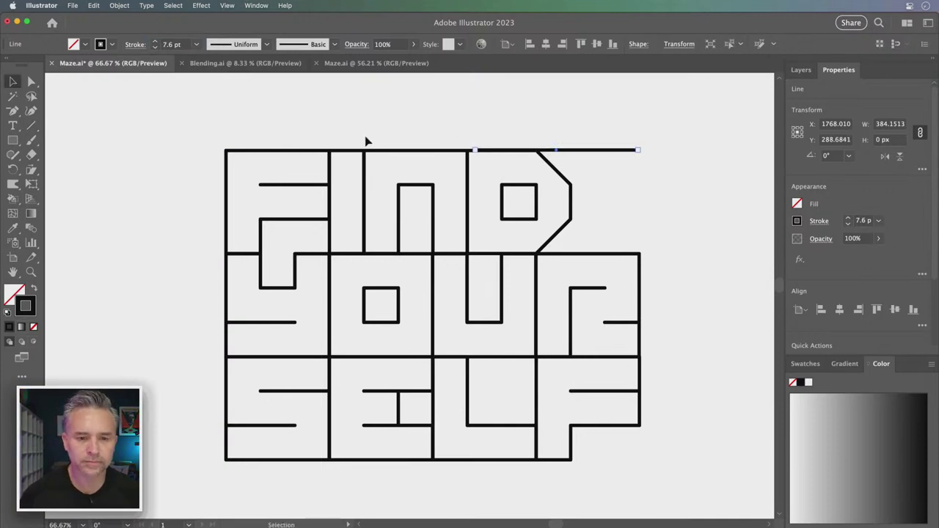
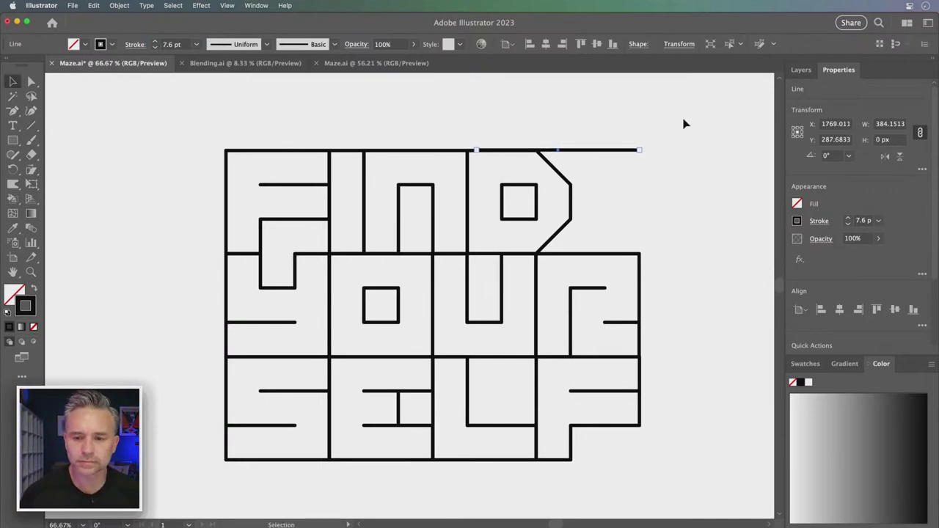
left_click(566, 124)
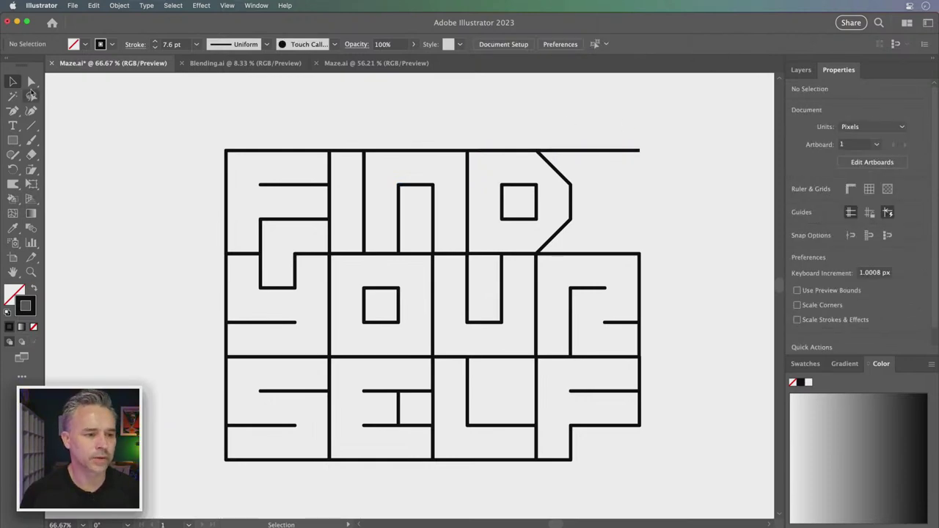
Step: Extend the line with the Pen tool down the maze's right side, along the bottom, up the left side and out above the top edge
key("p")
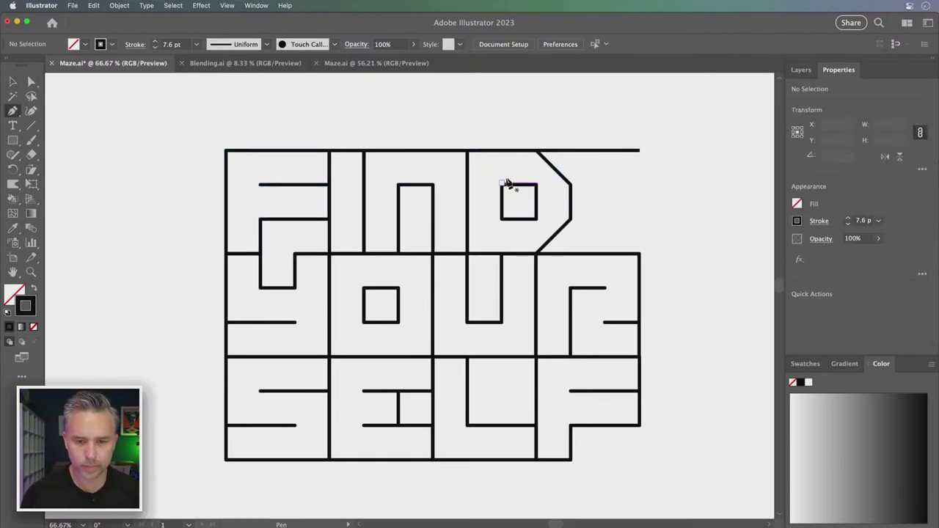
left_click(640, 152)
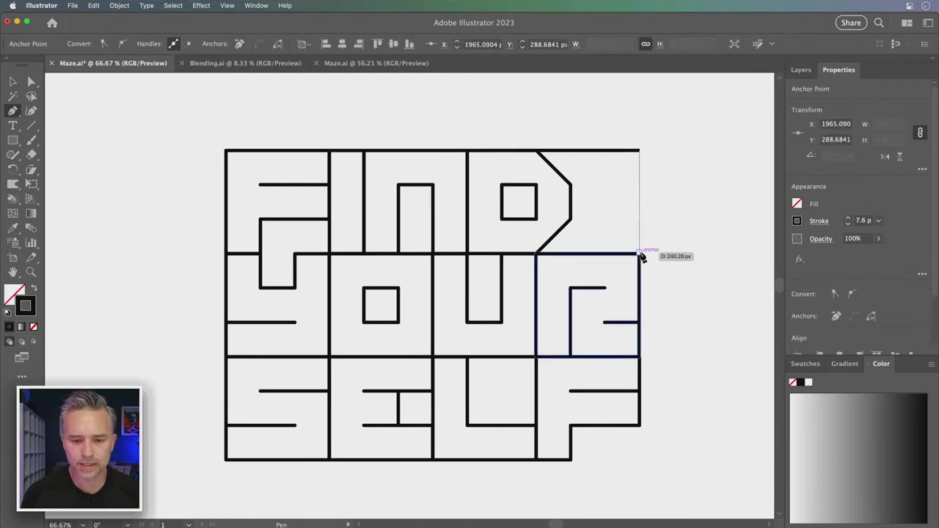
left_click(641, 461)
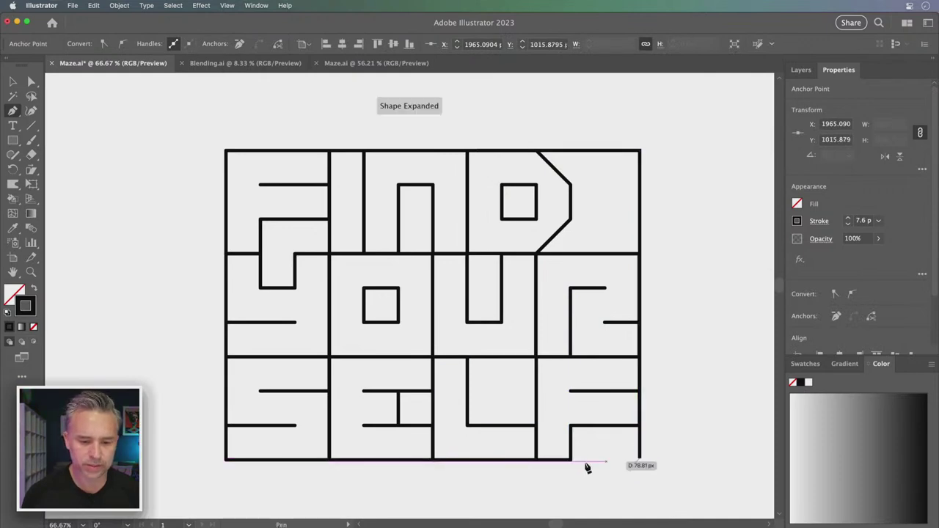
left_click(227, 461)
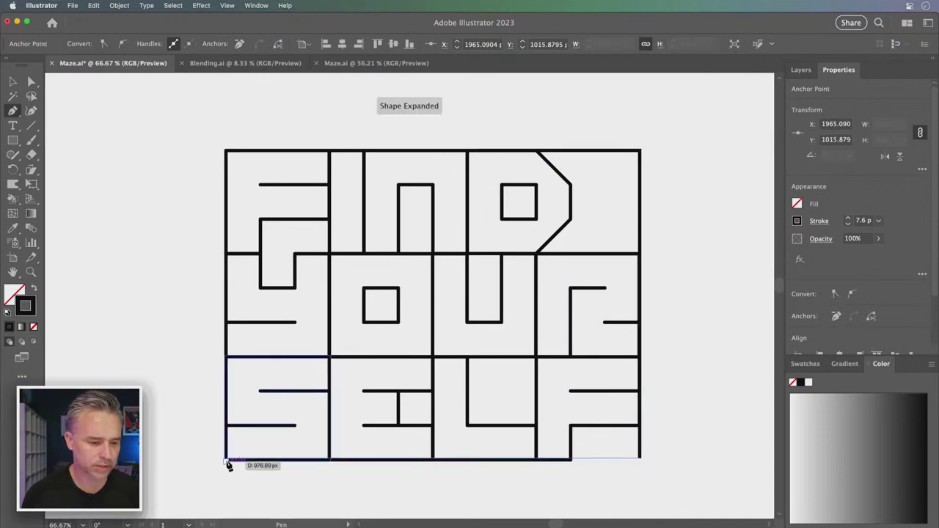
left_click(227, 151)
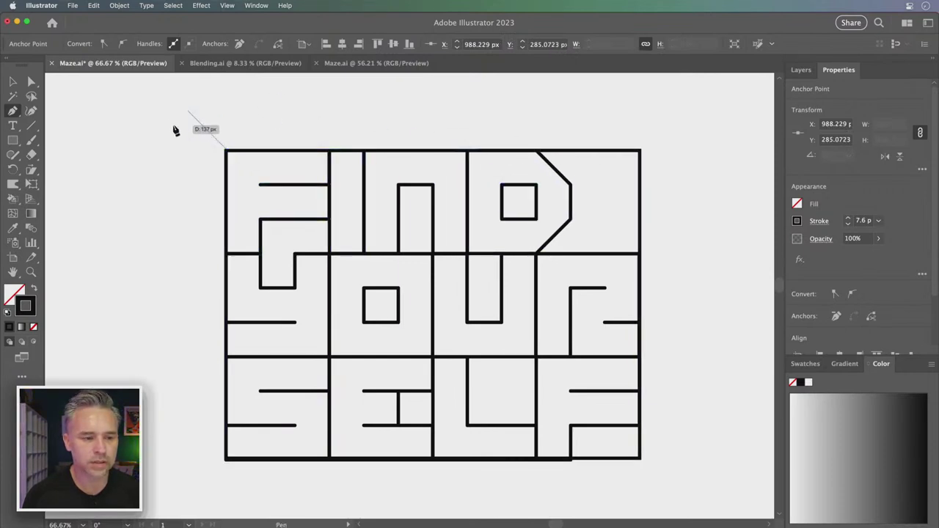
left_click(326, 115)
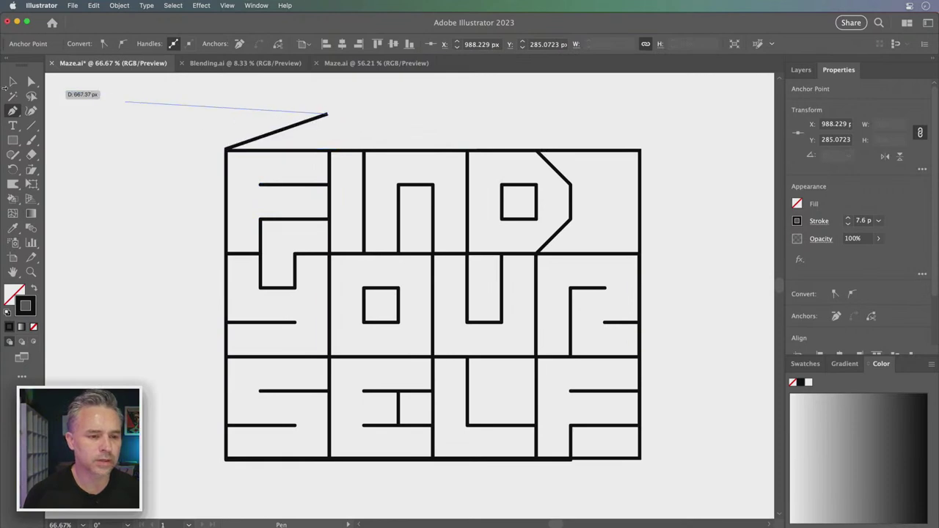
left_click(13, 82)
Step: Fill the frame path with light gray and bring its raised end point down beside the start of the top line
left_click(12, 295)
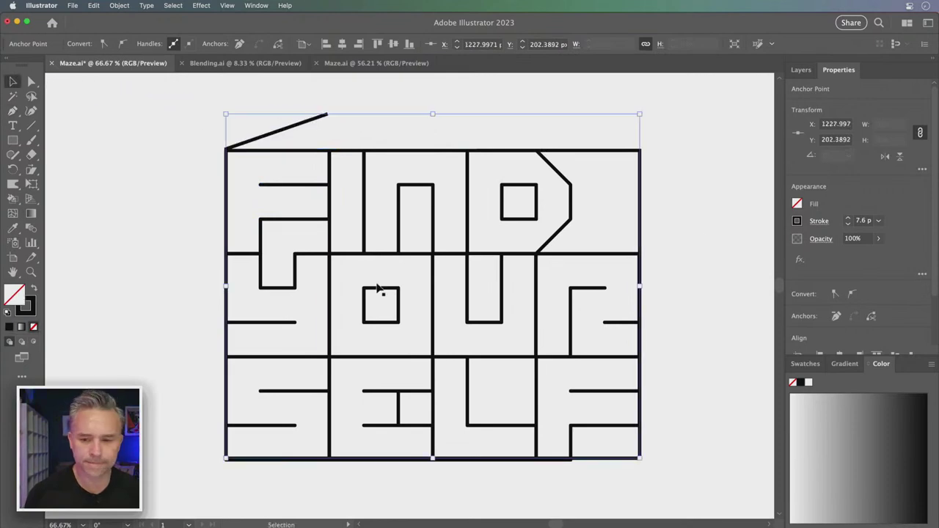
left_click(833, 430)
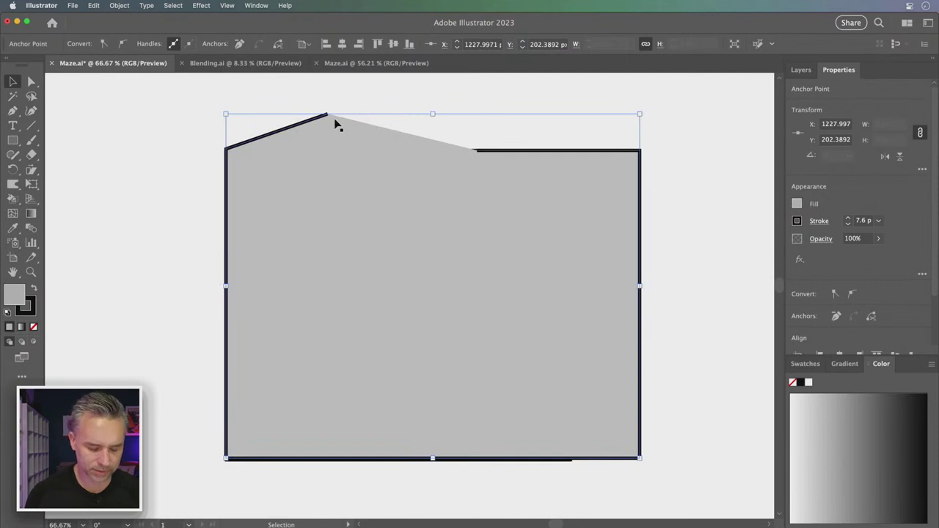
key("super+equal")
key("super+equal")
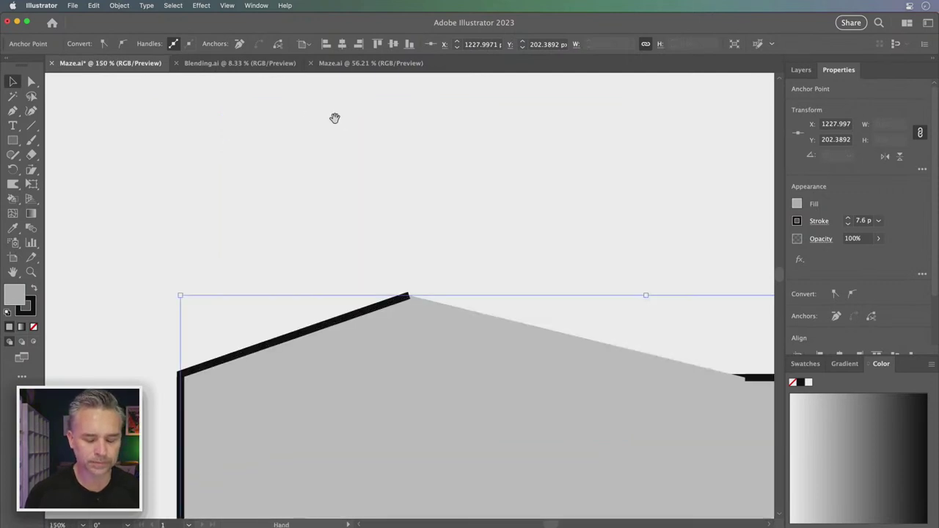
left_click(31, 81)
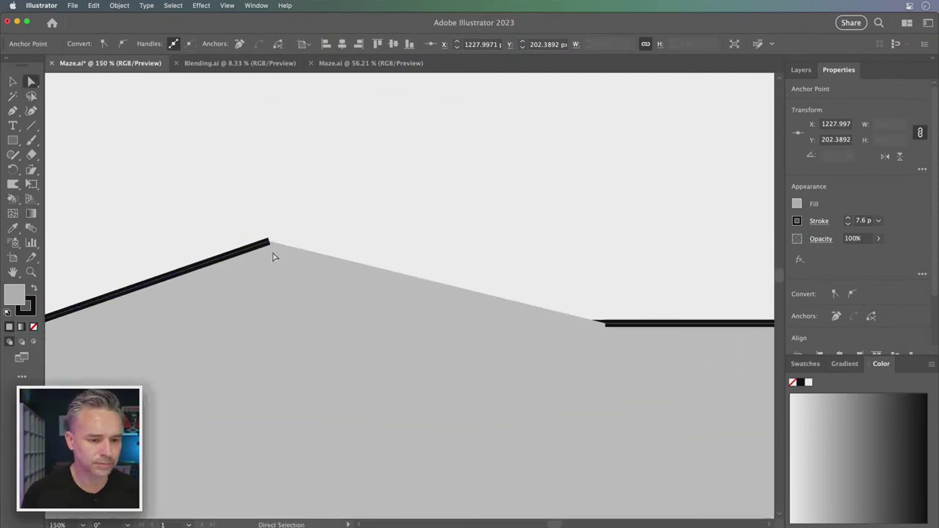
left_click_drag(268, 242, 596, 327)
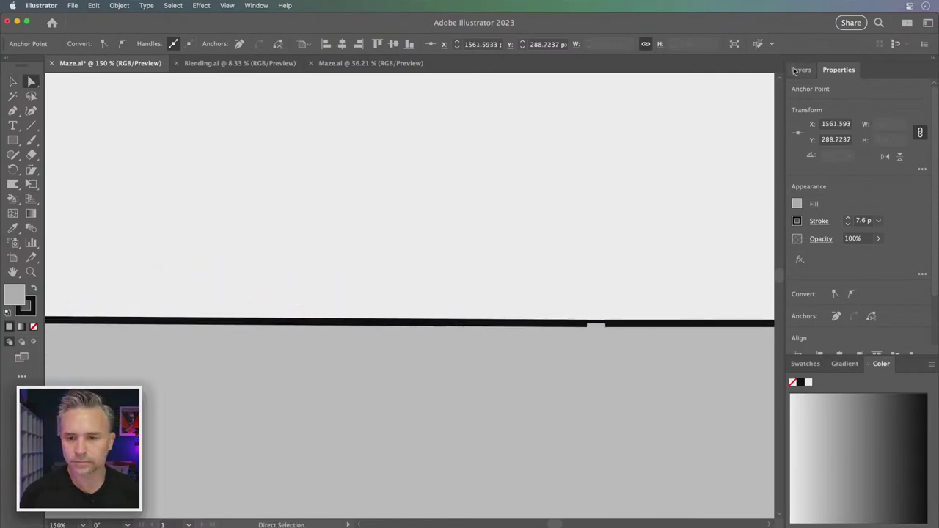
Step: Transfer the gray frame in place onto a new layer above Layer 6, and lock Layer 6
left_click(802, 70)
left_click(13, 81)
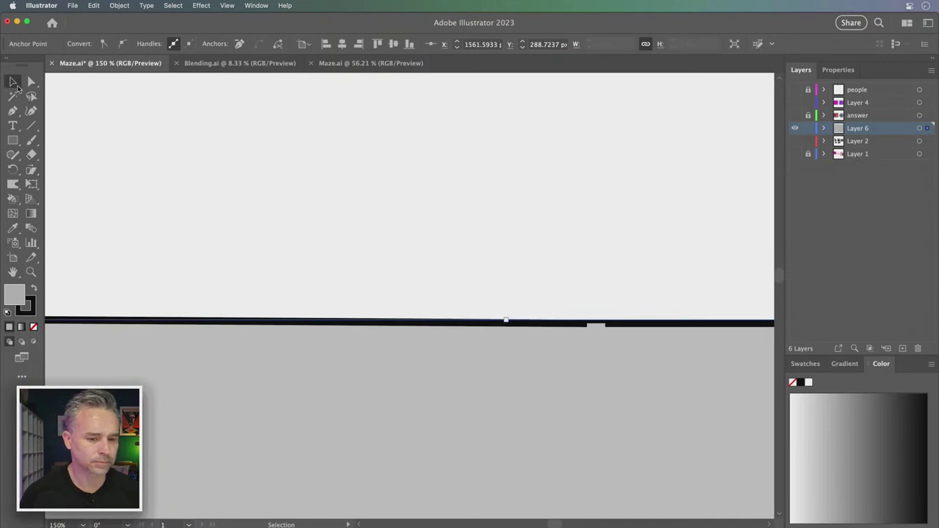
left_click(383, 249)
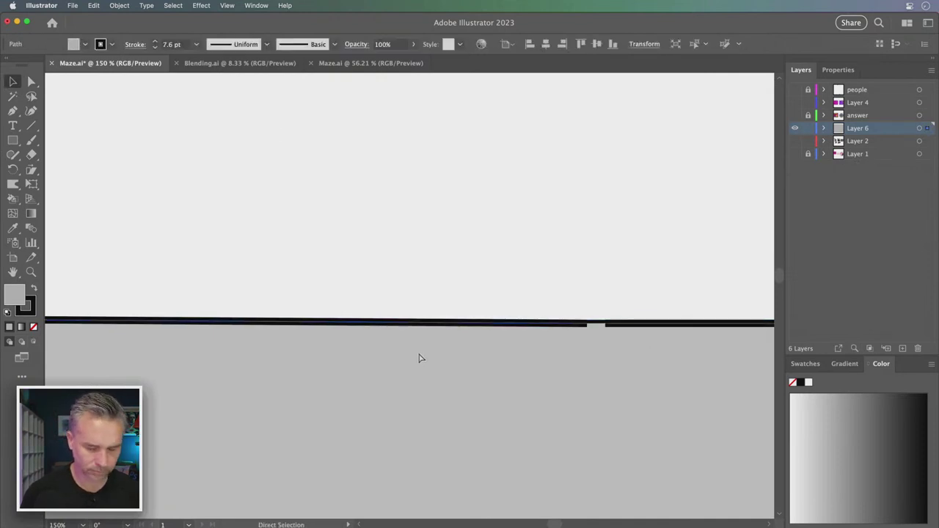
key("a")
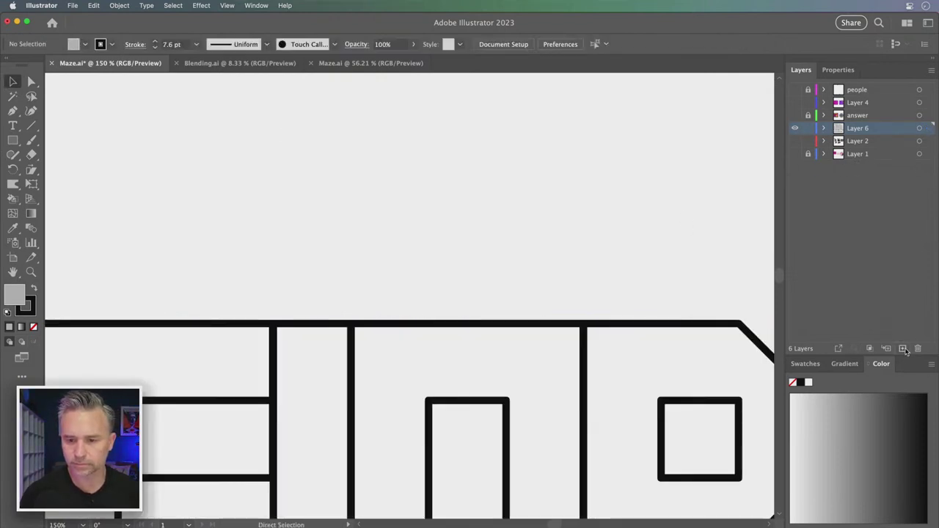
left_click(903, 348)
key("super+f")
key("v")
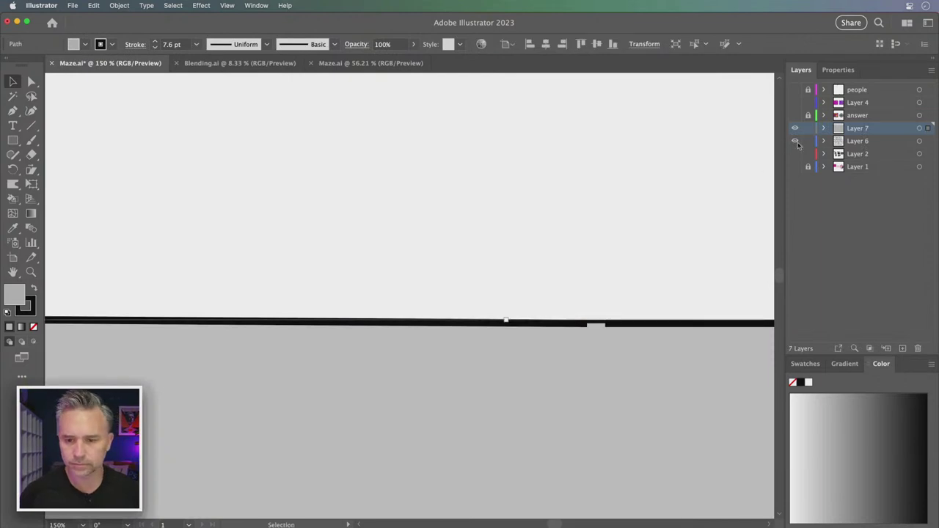
Step: Join the two open end points in the gray frame's top edge
left_click(31, 81)
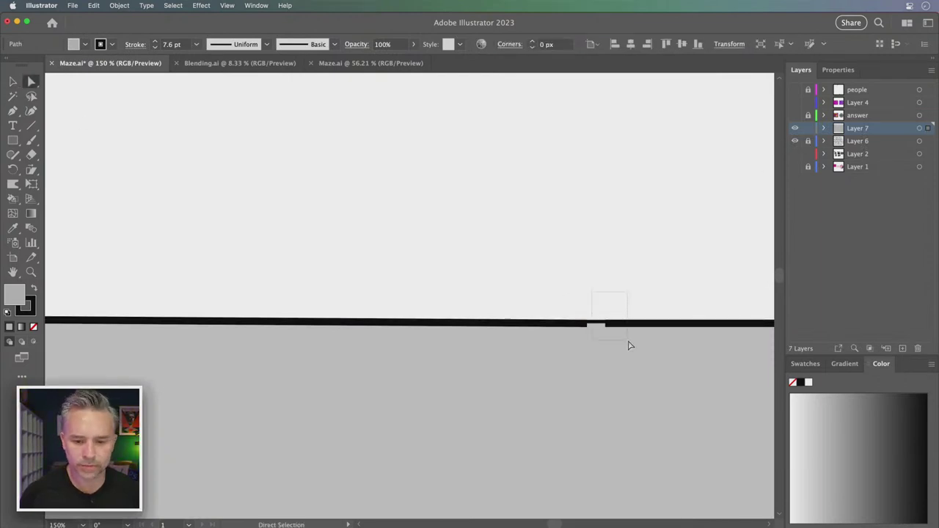
left_click_drag(548, 286, 655, 373)
left_click(553, 215)
key("super+0")
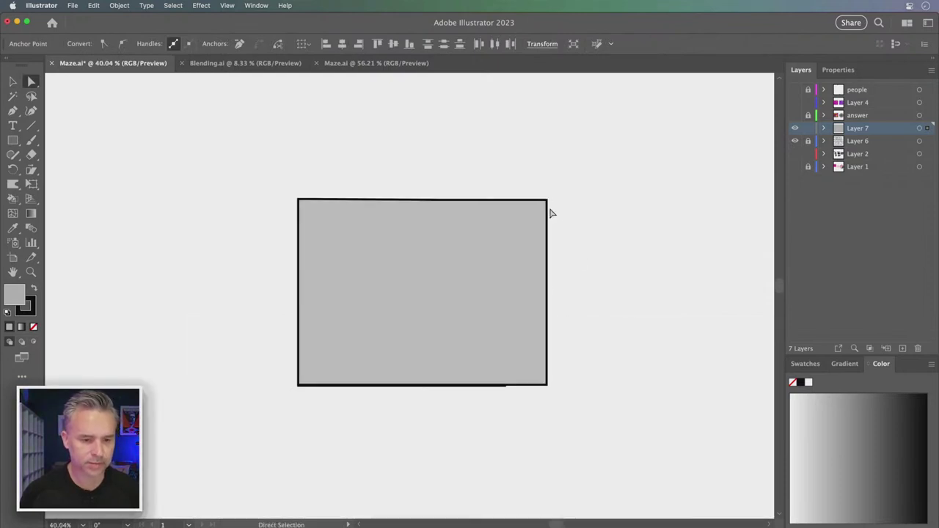
Step: Move Layer 7 with the gray frame below Layer 6 so it sits behind the maze lettering
key("super+equal")
key("super+equal")
left_click_drag(284, 441, 331, 285)
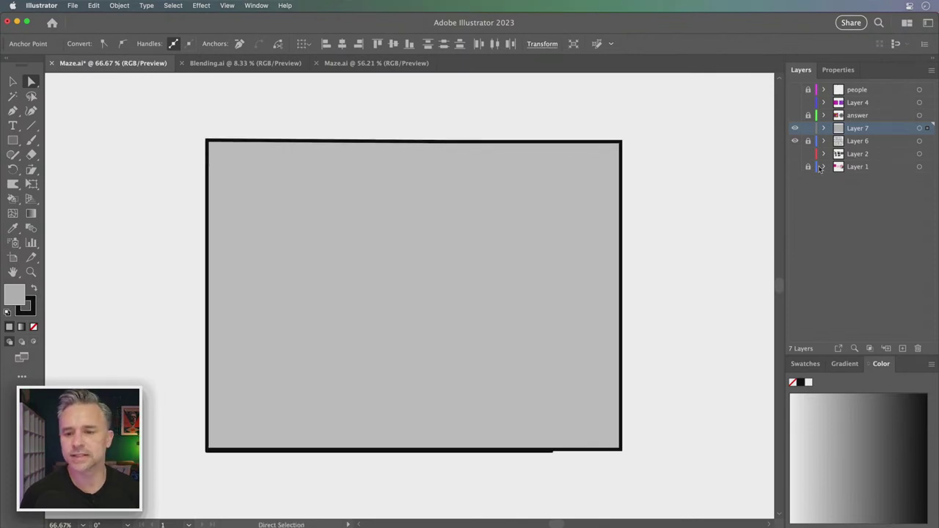
left_click_drag(876, 128, 878, 151)
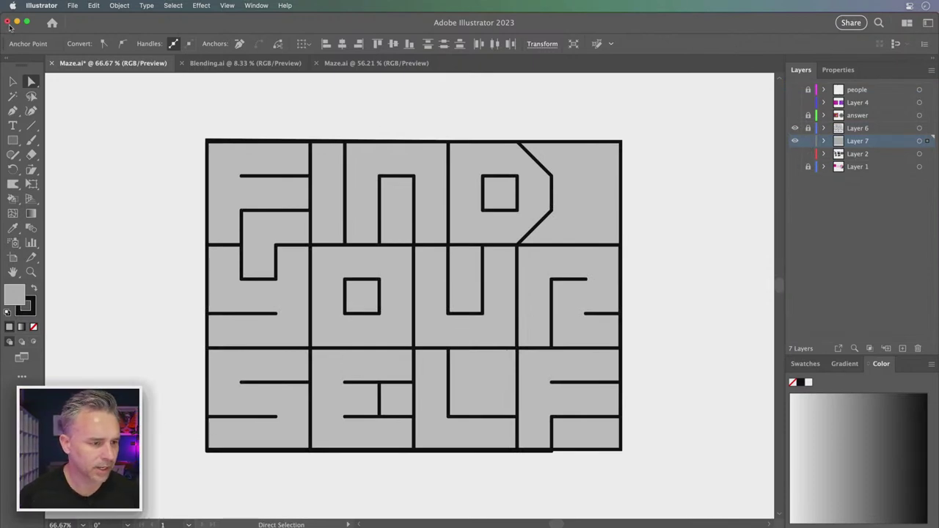
Step: Stretch the gray frame's bottom edge down until it aligns with the maze lettering's bottom line
left_click(489, 461)
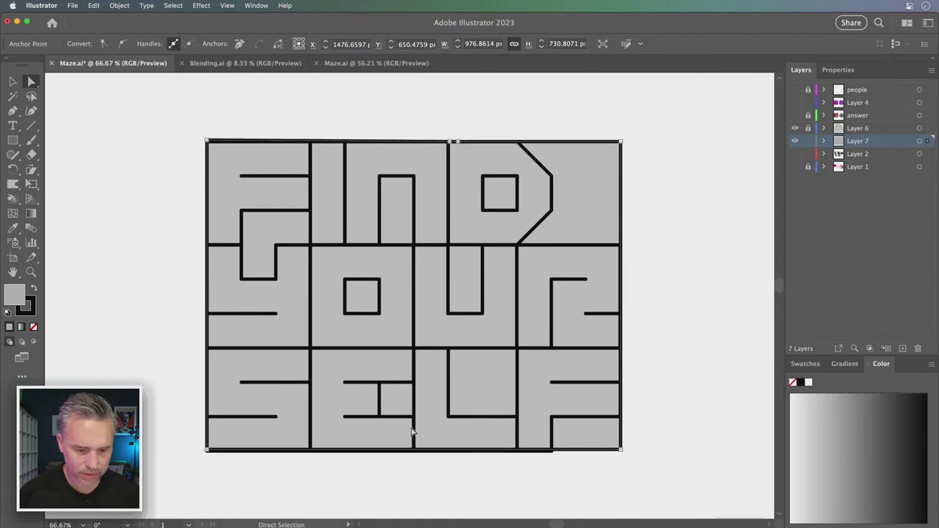
left_click(12, 82)
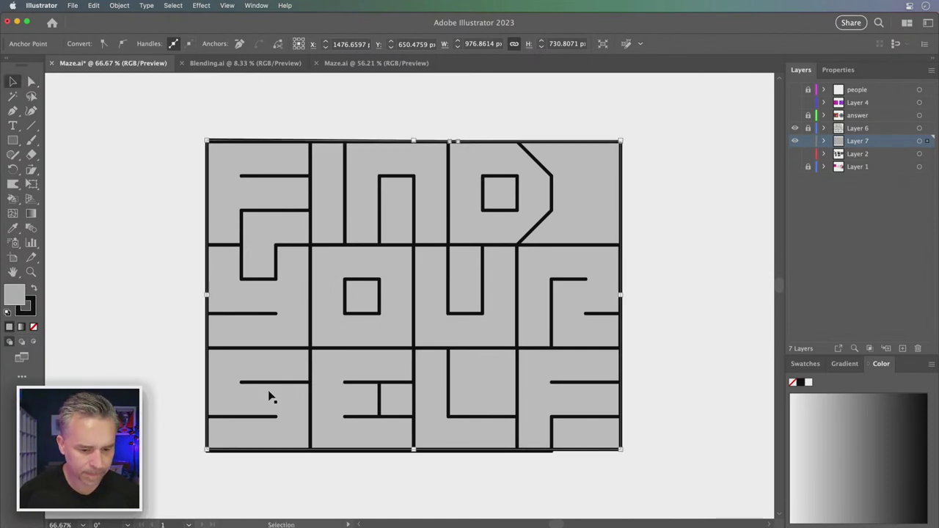
key("super+equal")
key("super+equal")
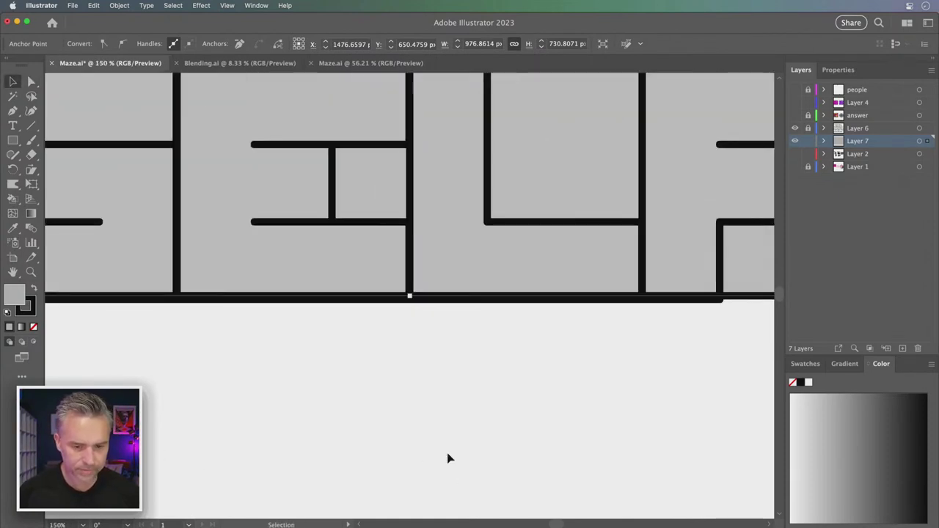
left_click_drag(409, 297, 410, 303)
key("super+0")
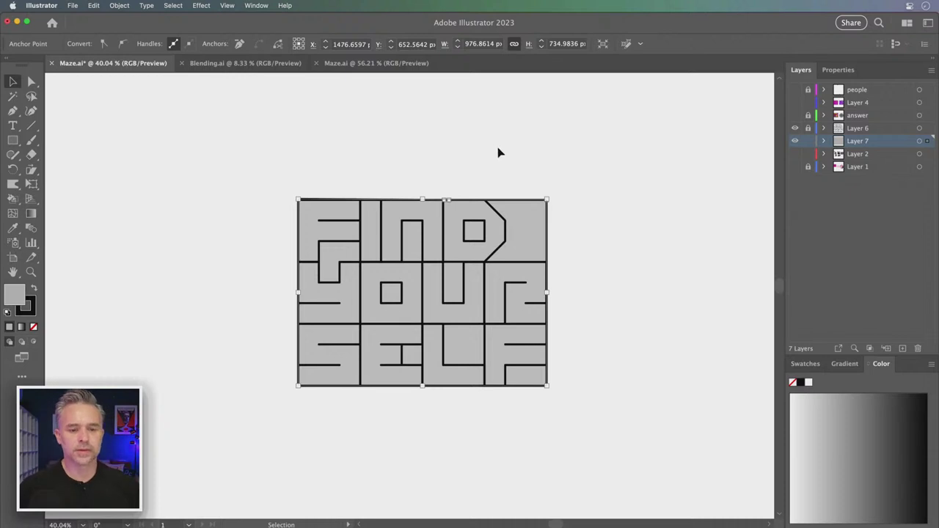
left_click_drag(221, 147, 625, 481)
left_click_drag(346, 305, 541, 300)
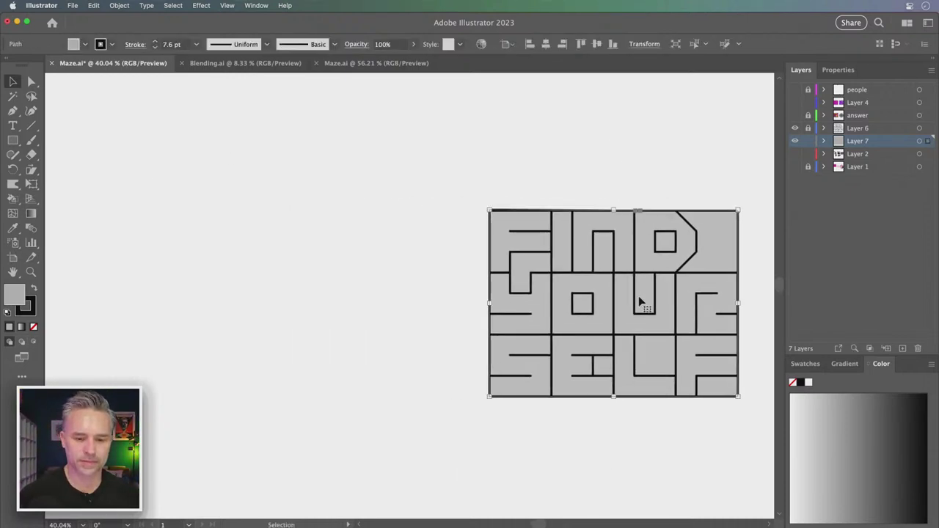
left_click_drag(609, 301, 337, 310, "alt")
key("super+z")
Step: Unlock Layer 6 and place a copy of the maze lettering and gray frame on Layer 7, left of the original
key("a")
left_click_drag(360, 173, 654, 430)
key("super+z")
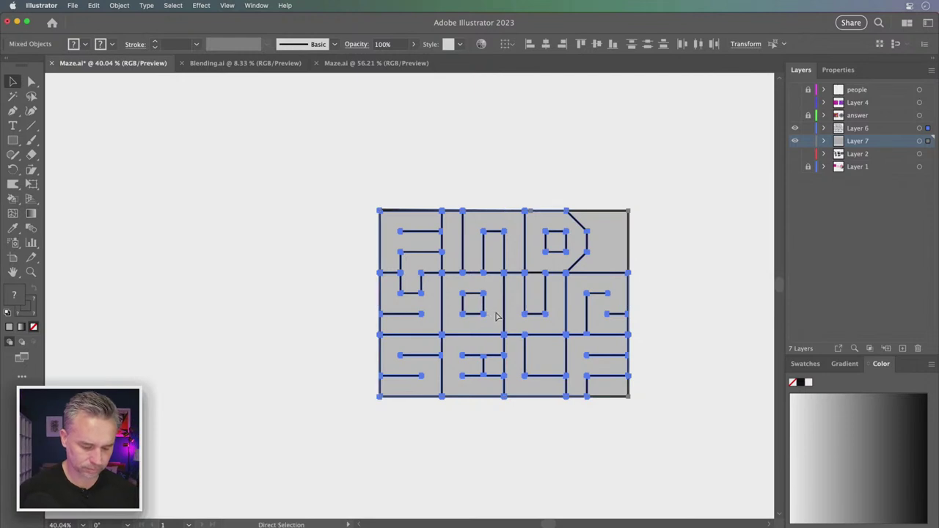
key("super+shift+z")
key("v")
left_click_drag(771, 248, 337, 273)
key("a")
key("super+equal")
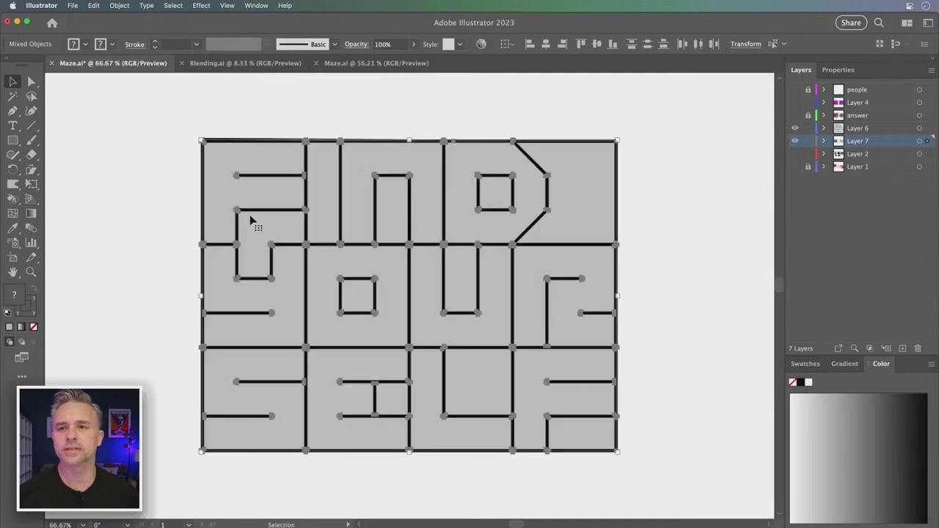
Step: Select all lines and the gray frame of the copied maze and activate the Live Paint Bucket
left_click(161, 213)
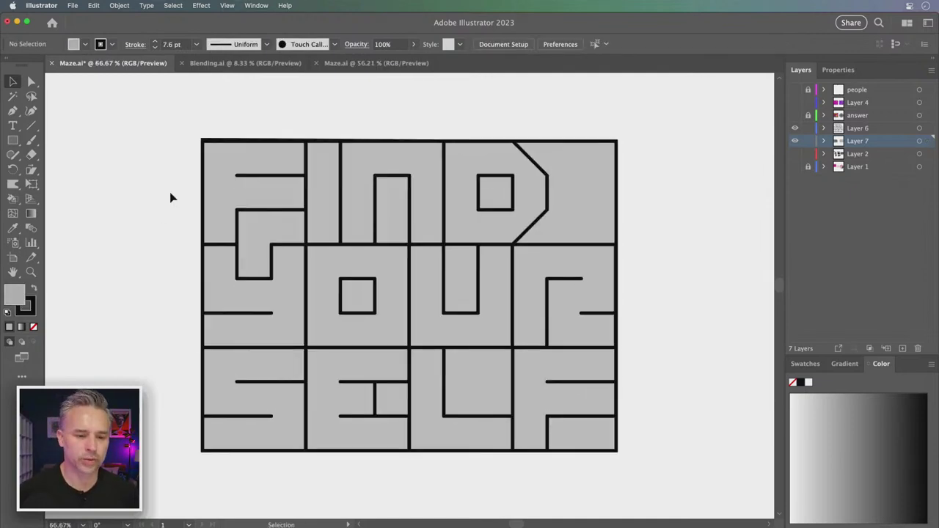
scroll(176, 214, "left", 3)
left_click_drag(212, 115, 663, 491)
scroll(711, 413, "down", 5)
scroll(519, 341, "up", 6)
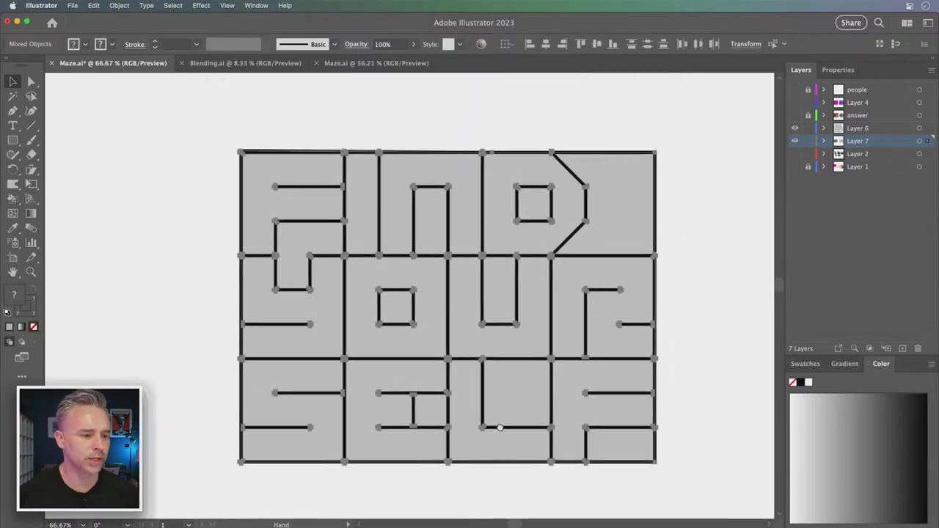
left_click(12, 200)
left_click(63, 213)
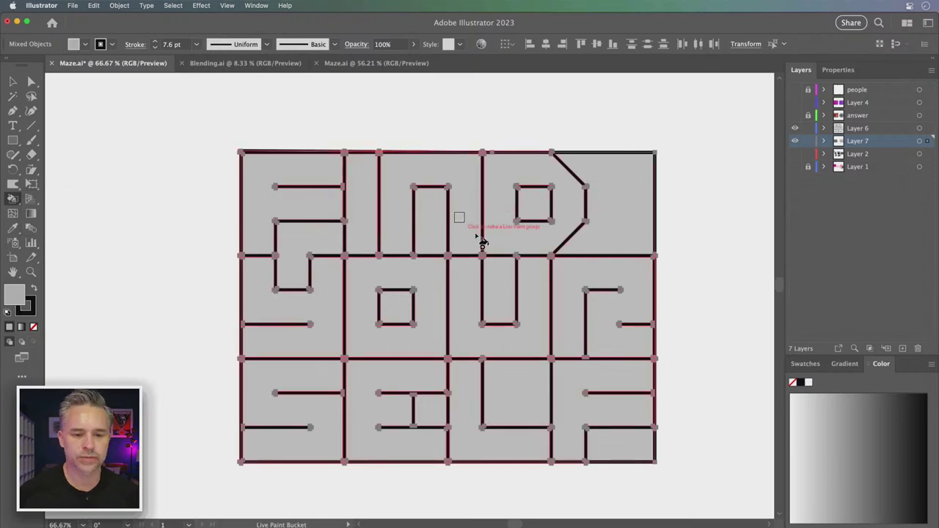
Step: Choose the yellow swatch between purple and magenta and live-paint the letters F, I, N and D with it
left_click(805, 363)
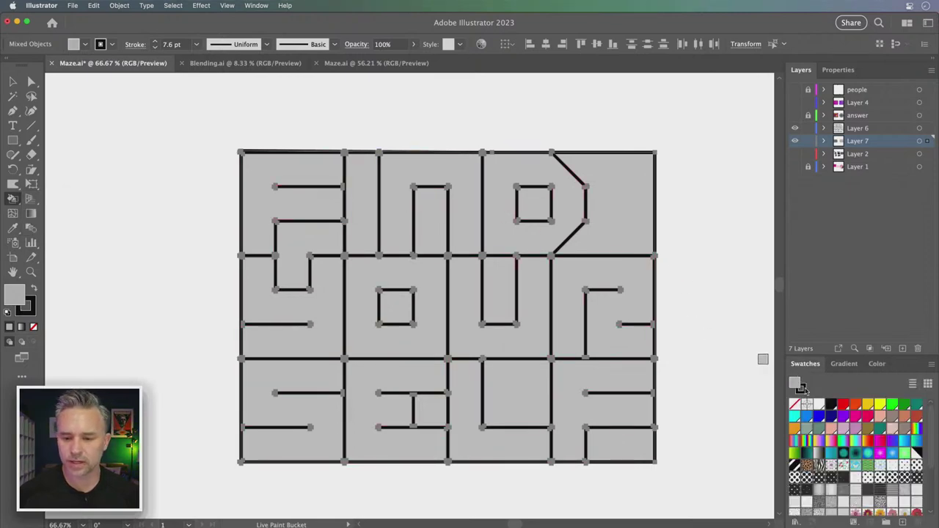
left_click(856, 417)
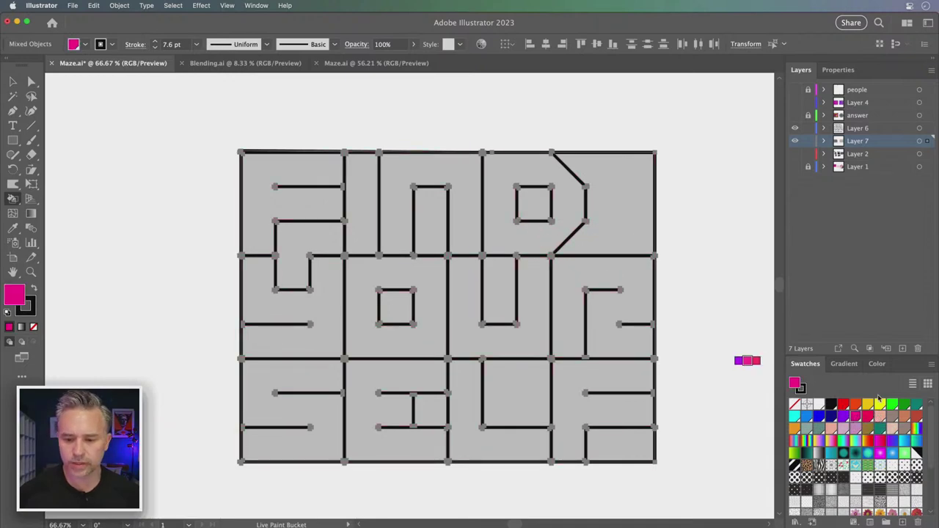
left_click(879, 406)
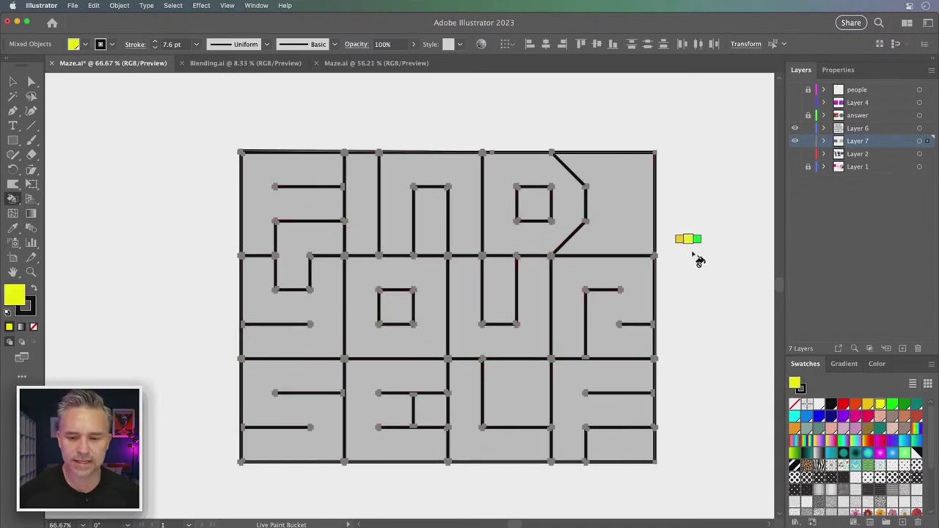
scroll(872, 461, "down", 3)
left_click(891, 455)
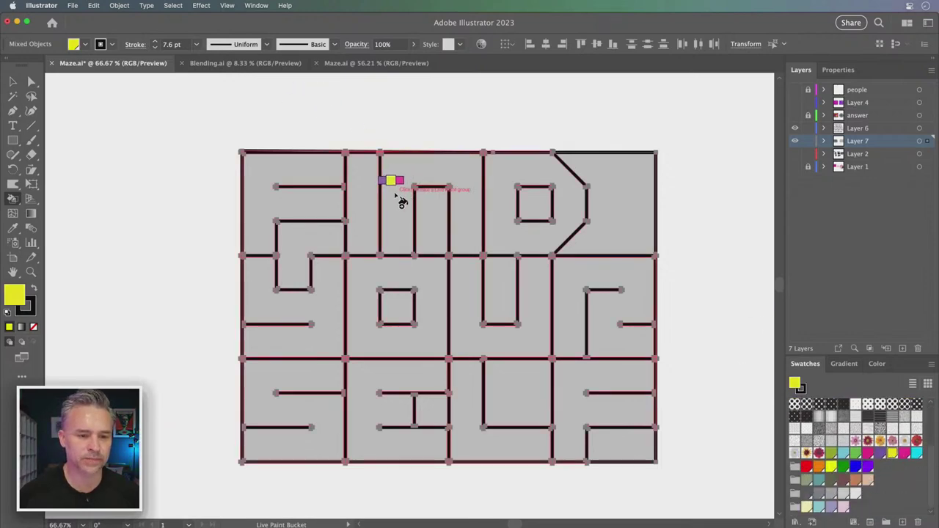
left_click(286, 176)
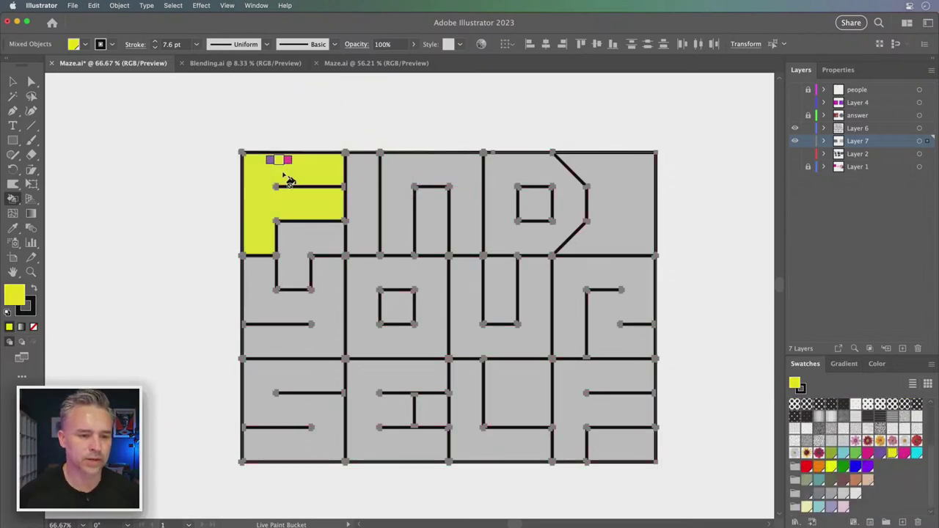
left_click(374, 180)
left_click(395, 177)
left_click(503, 192)
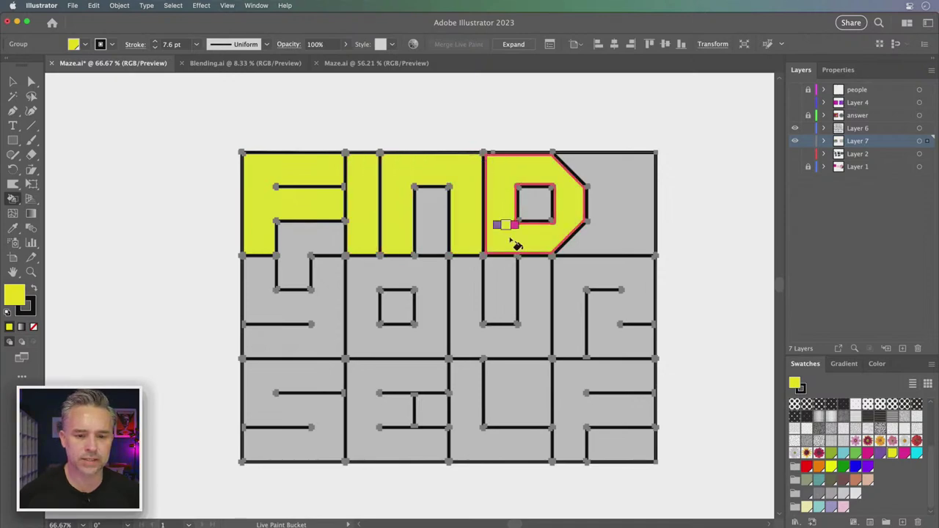
Step: Cycle the bucket color to magenta and back to yellow, and paint the letters Y, O, U and R yellow
key("Right")
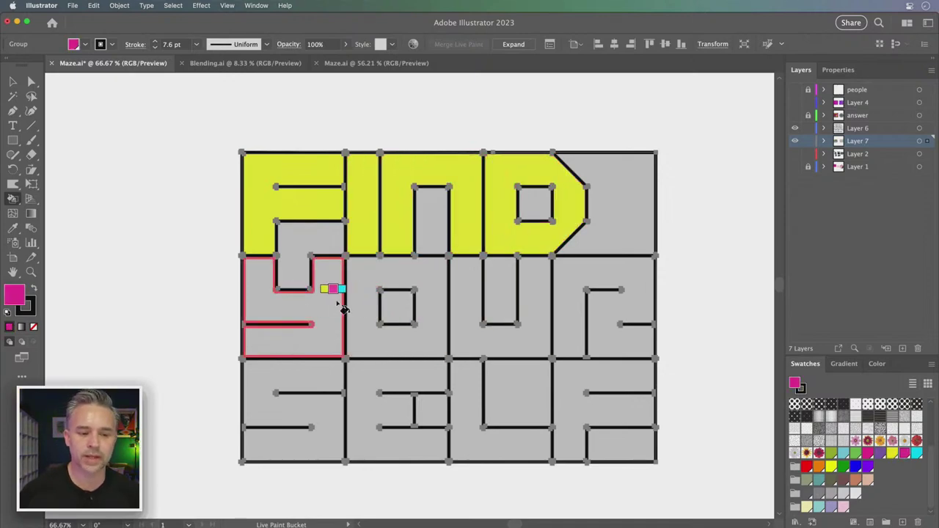
key("Left")
key("Right")
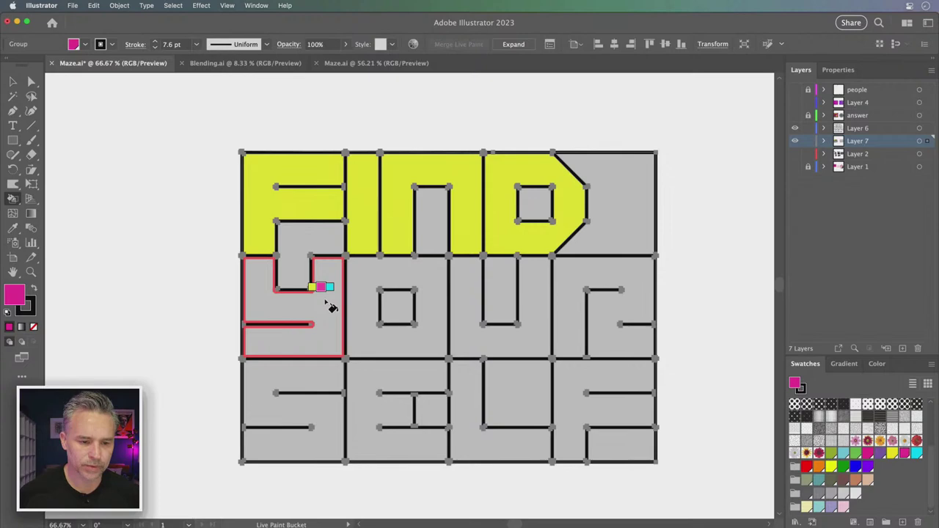
key("Left")
left_click(328, 308)
left_click(360, 294)
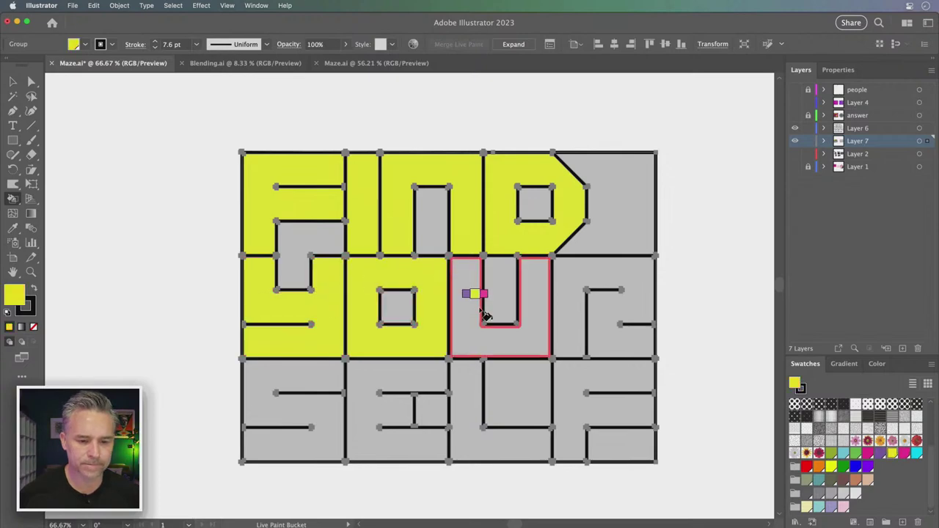
left_click(472, 330)
left_click(571, 330)
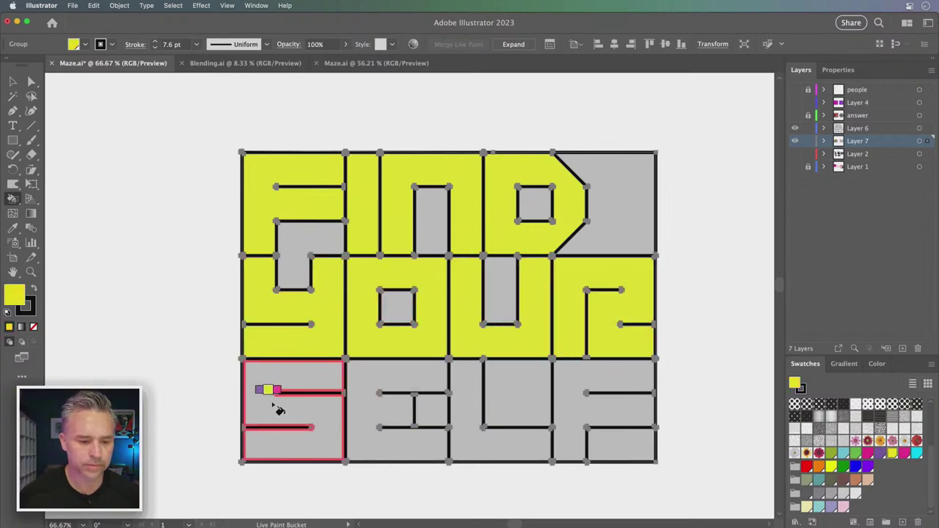
Step: Paint the letters S, E, L and F yellow and deselect the artwork
left_click(297, 380)
left_click(360, 374)
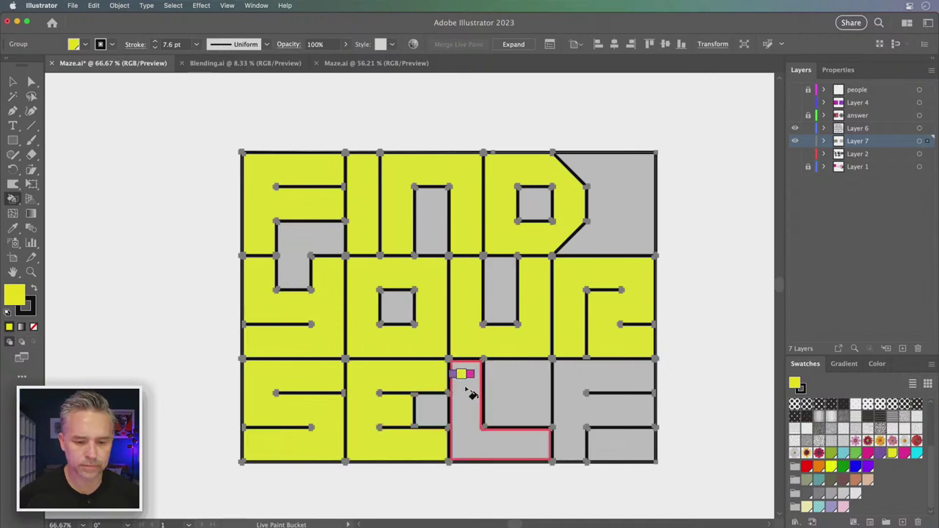
left_click(468, 375)
left_click(573, 395)
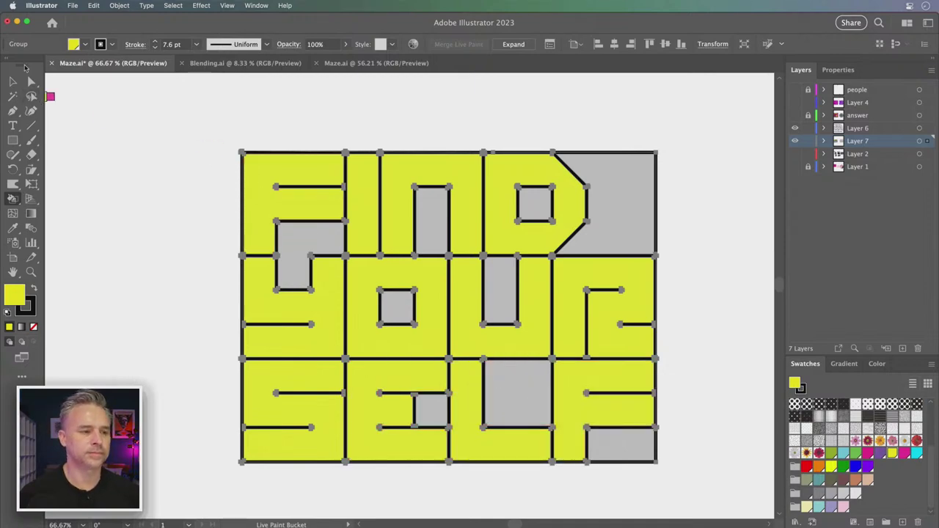
left_click(13, 81)
left_click(160, 167)
scroll(151, 160, "down", 1)
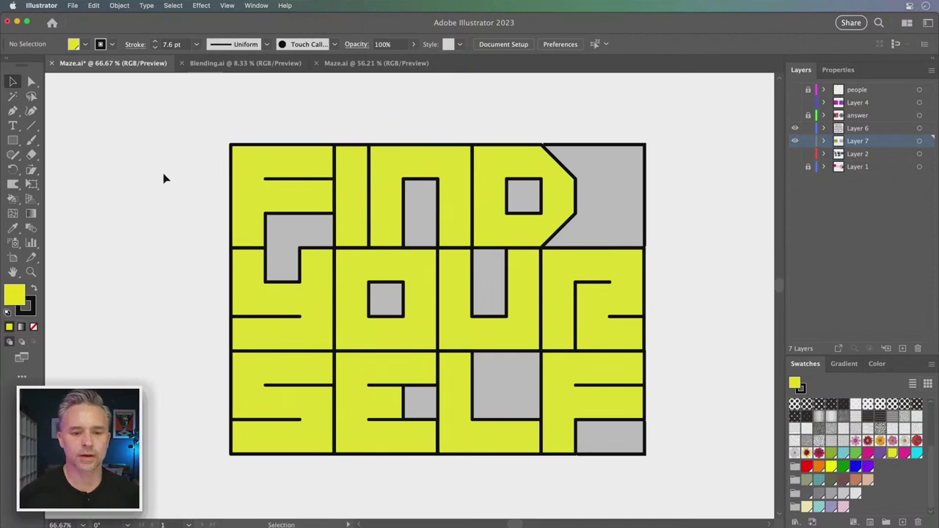
Step: Try to move the painted frame's top edge down beside the D's upper corner, and undo the move
left_click(32, 82)
left_click_drag(610, 152, 120, 130)
left_click(13, 81)
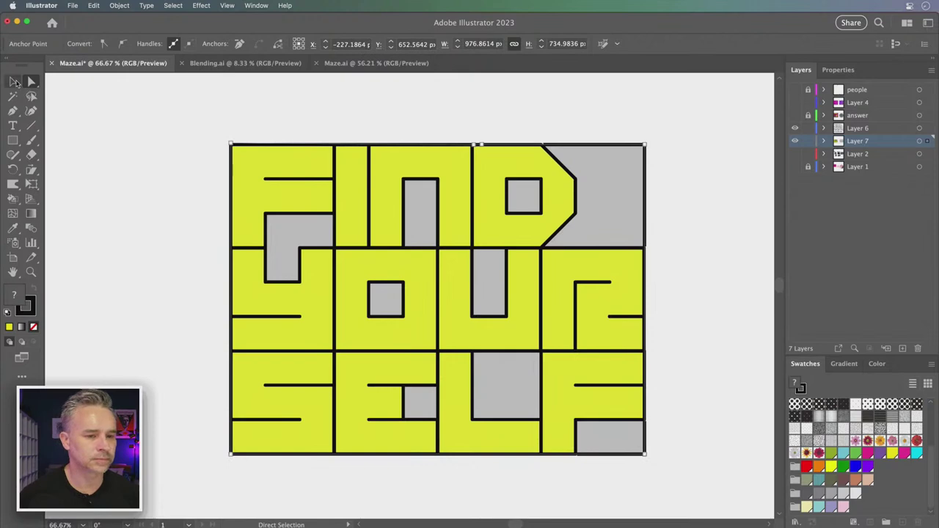
left_click(160, 157)
left_click(30, 272)
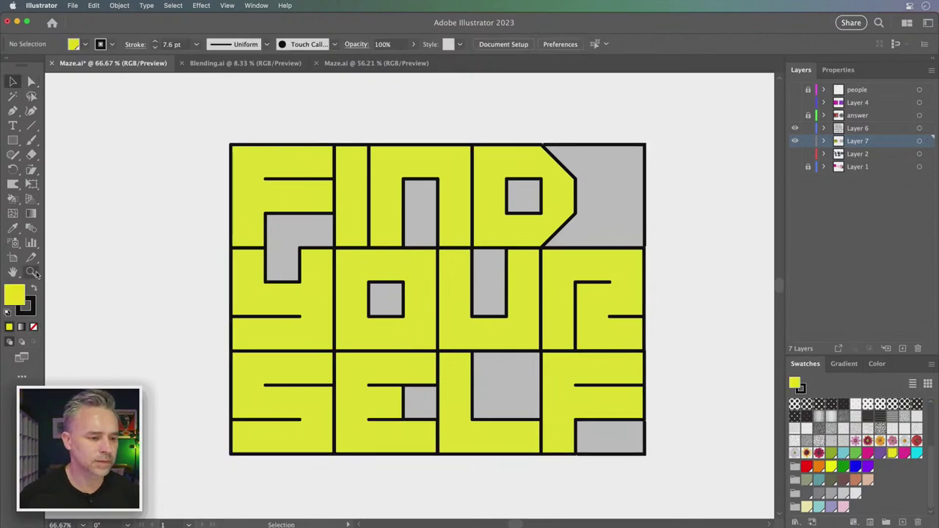
left_click_drag(542, 144, 727, 440)
left_click(31, 81)
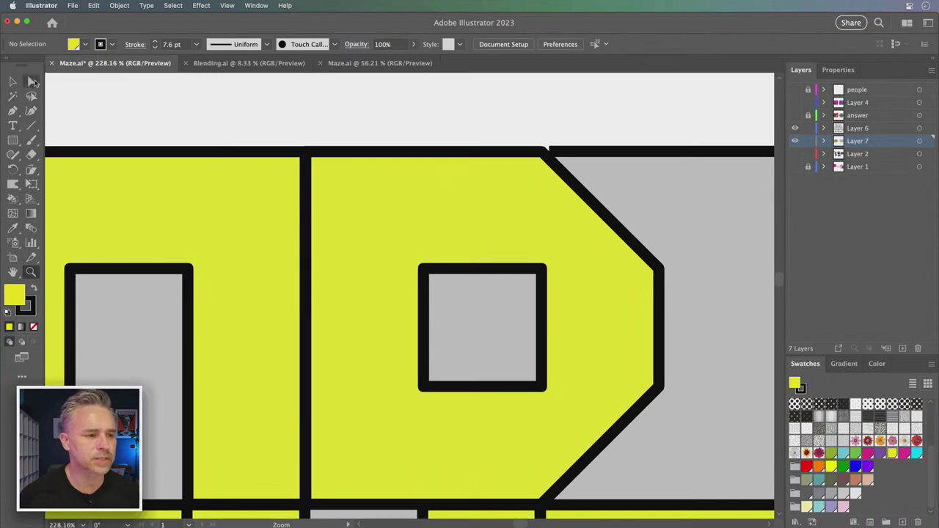
left_click(569, 154)
left_click_drag(550, 120, 384, 174)
left_click_drag(455, 201, 471, 338)
key("super+z")
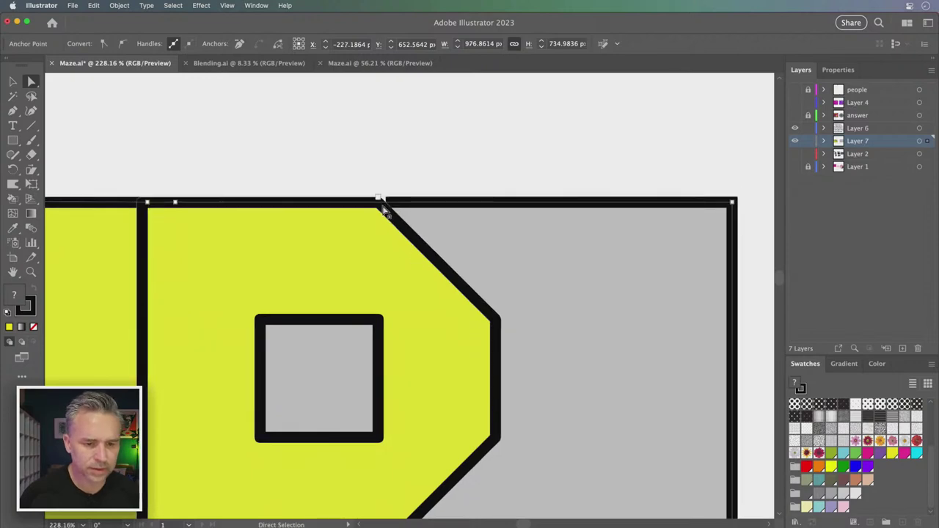
left_click(330, 154)
Step: Select the gray frame path within the painted maze copy
key("super+minus")
key("super+minus")
key("super+minus")
key("super+minus")
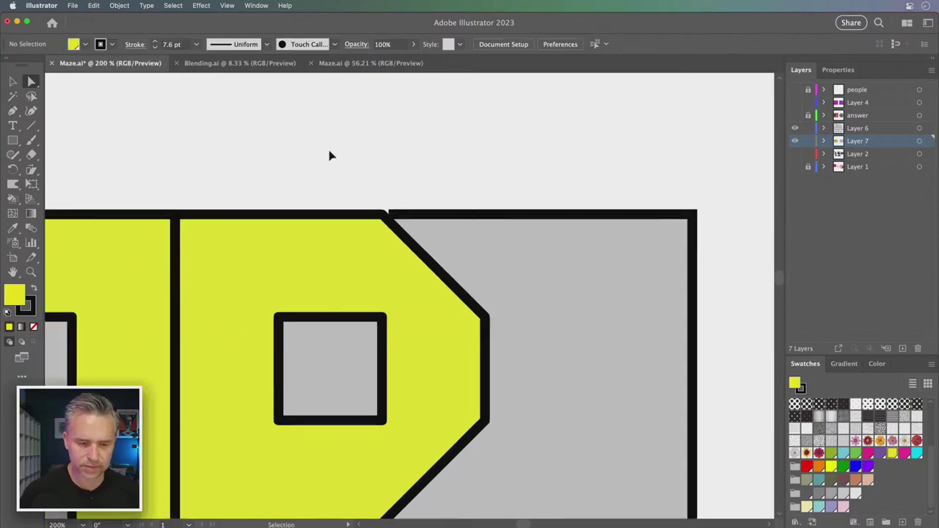
left_click_drag(310, 325, 457, 227)
left_click(614, 243)
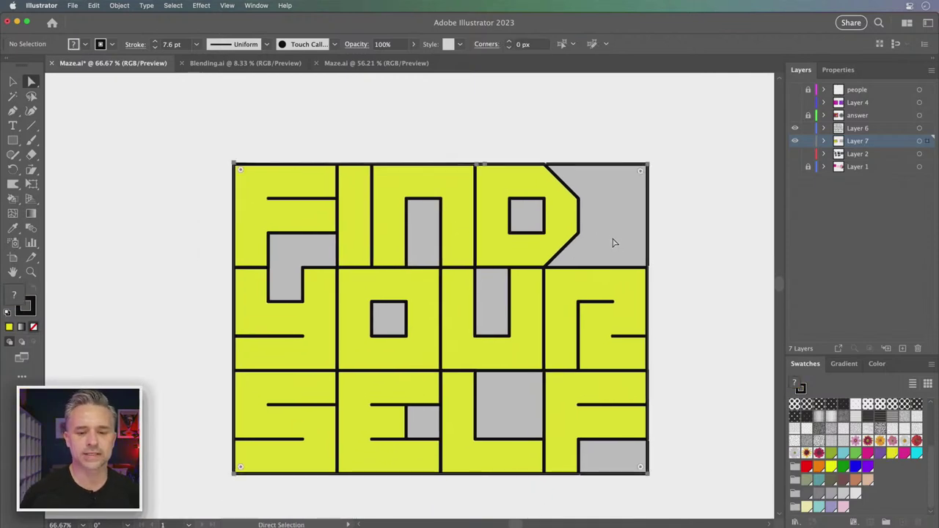
Step: Fill all the grey areas in and around the maze letters with magenta using the Live Paint Bucket
left_click(170, 162)
key("v")
left_click(252, 212)
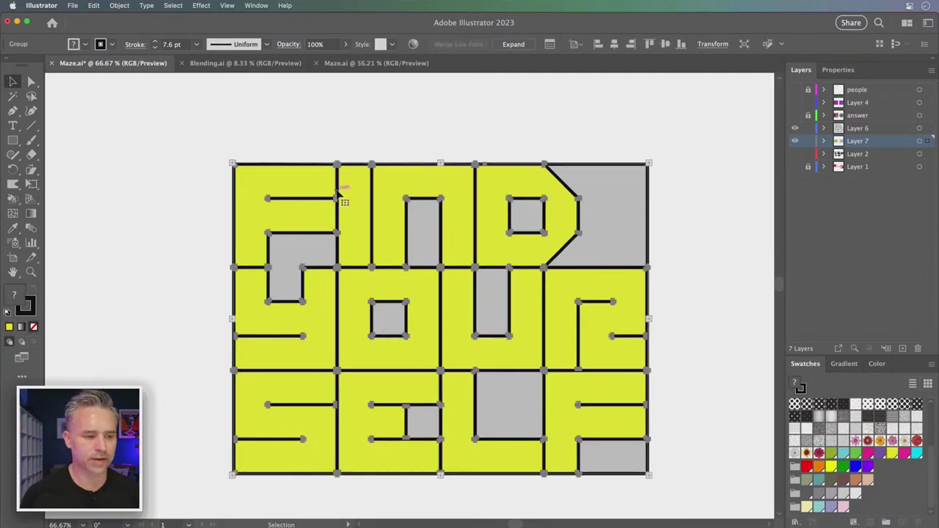
key("k")
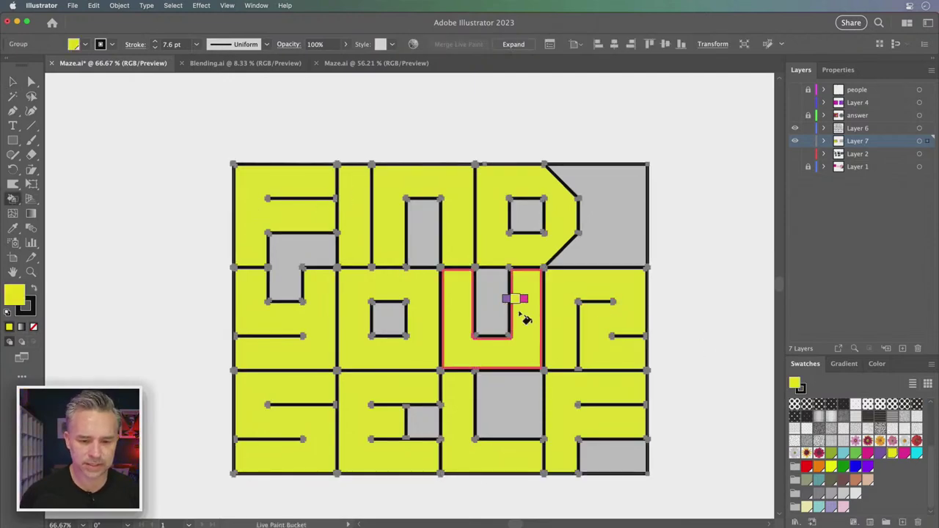
key("Right")
left_click(493, 317)
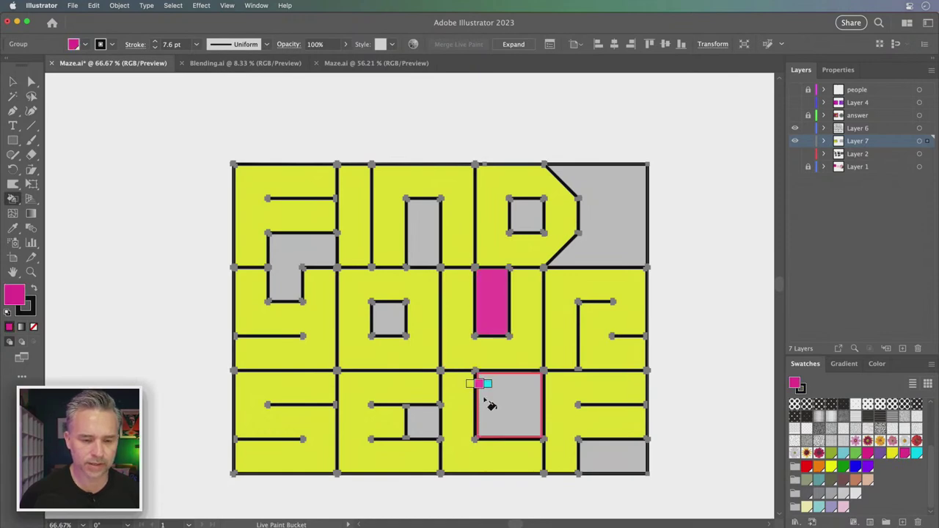
left_click(486, 403)
left_click(421, 419)
left_click(375, 323)
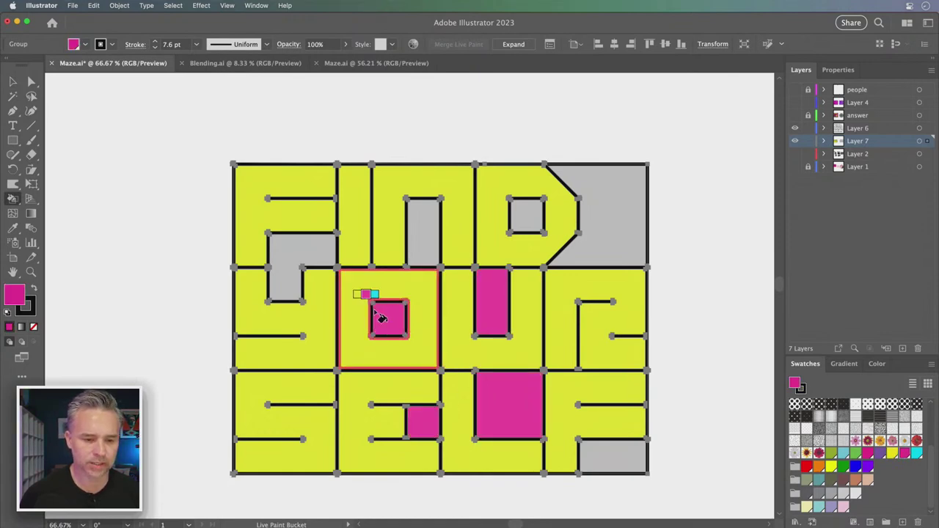
left_click(273, 246)
left_click(421, 232)
left_click(525, 213)
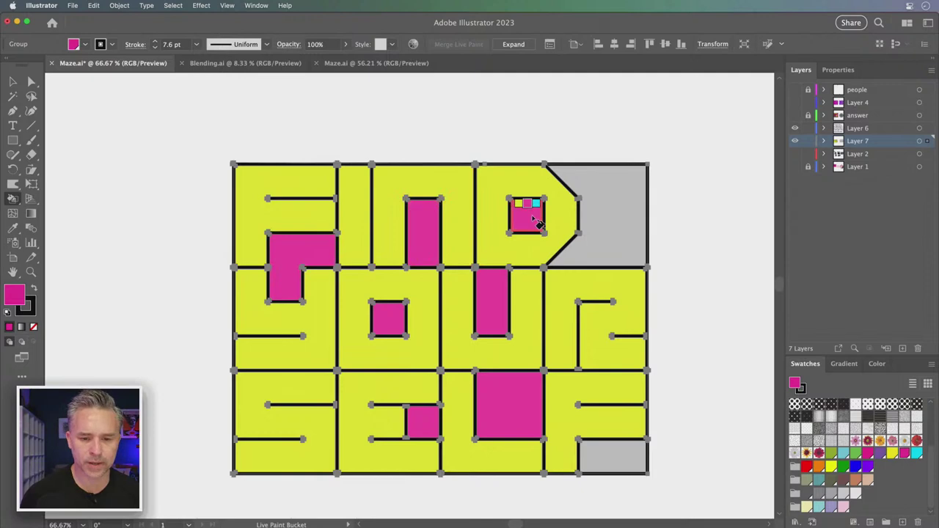
left_click(615, 241)
left_click(611, 449)
key("v")
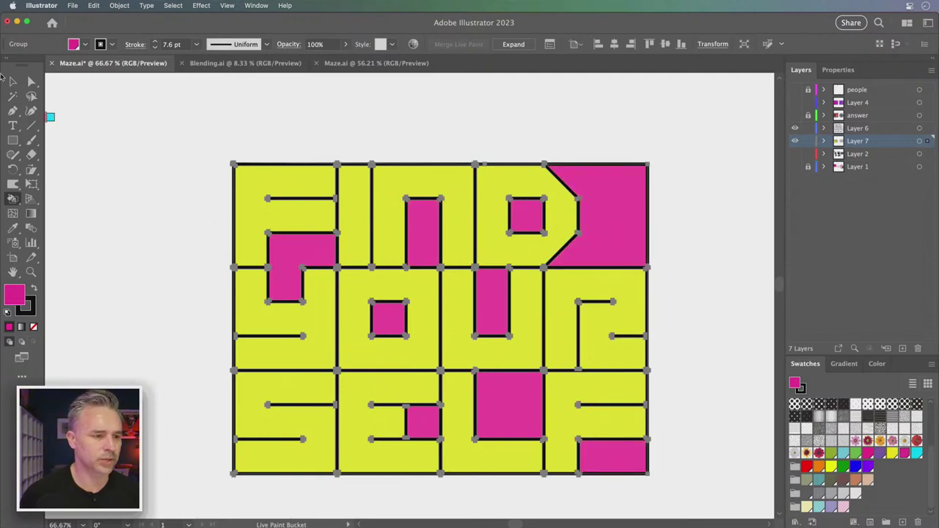
left_click(135, 193)
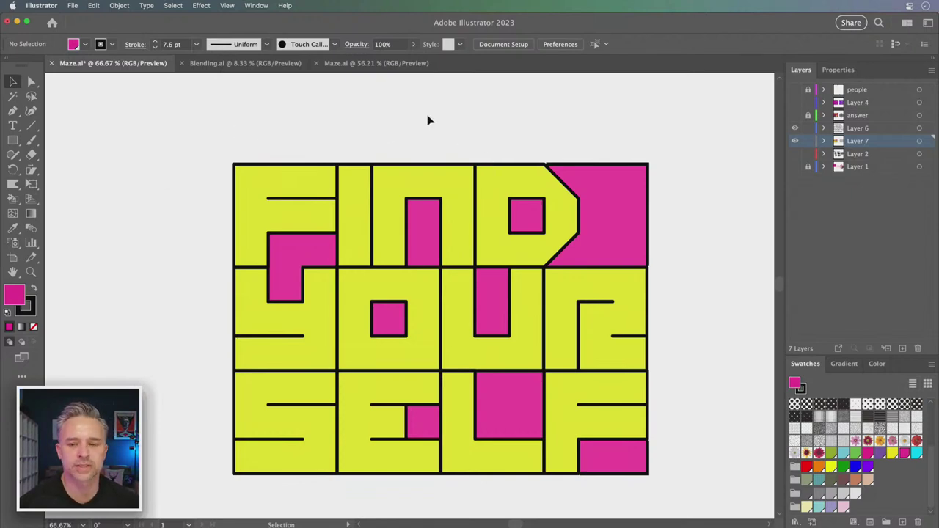
Step: Copy the running figure from the people layer onto Layer 6 and place it outside the maze, left of the F in FIND
left_click(795, 89)
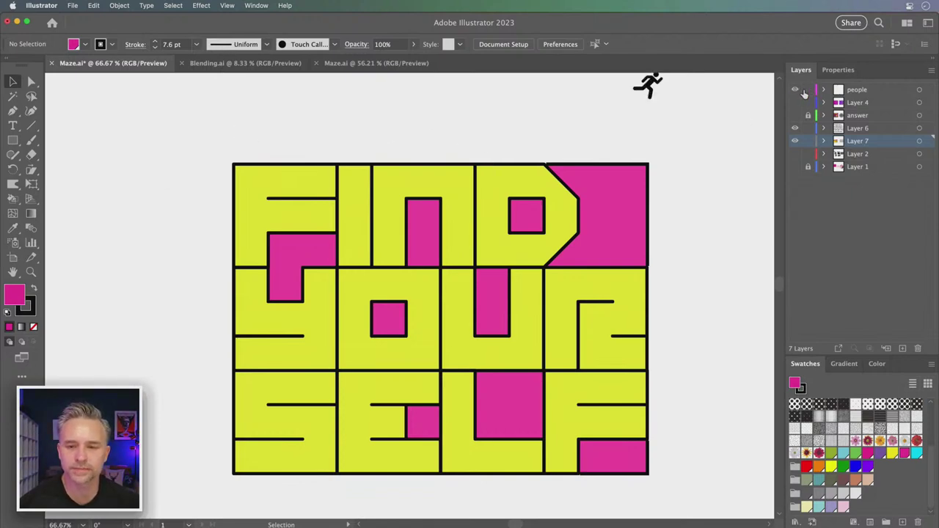
left_click_drag(650, 85, 252, 87)
key("ctrl+z")
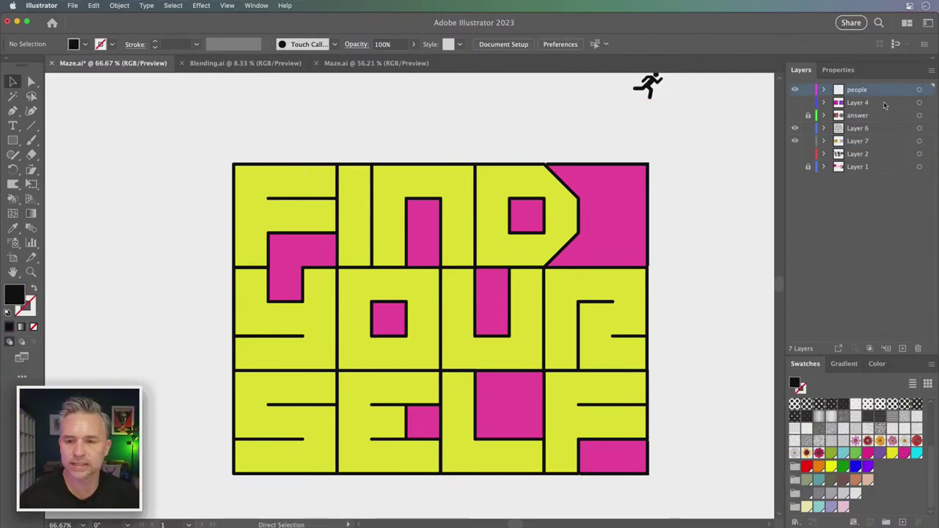
left_click(881, 130)
left_click(795, 90)
key("ctrl+v")
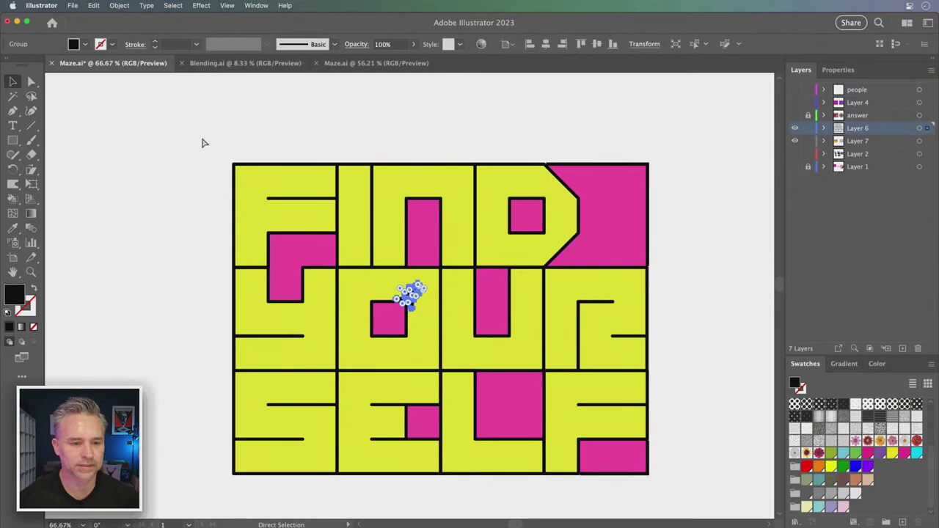
left_click(95, 195)
left_click_drag(408, 302, 693, 251)
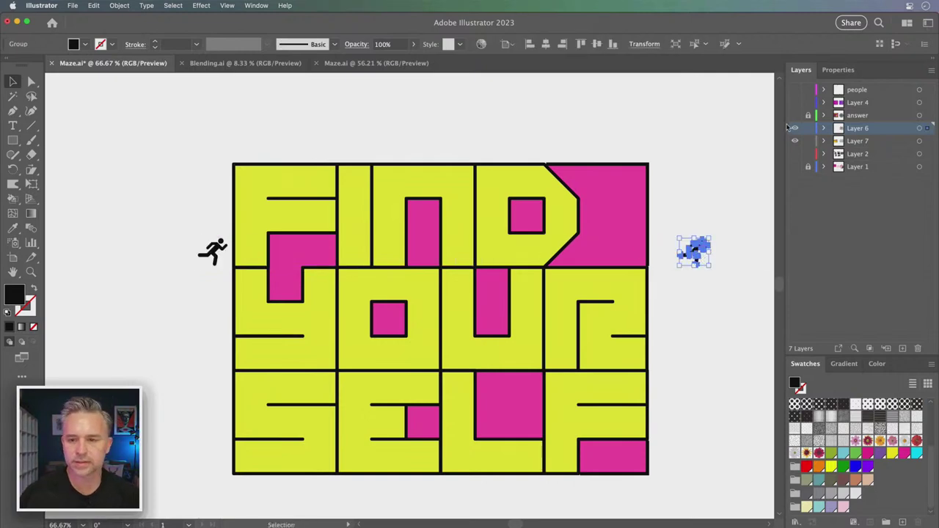
key("Delete")
Step: Copy the standing figure from the people layer and place it outside the maze, right of the F in SELF
left_click(795, 89)
scroll(327, 177, "right", 10)
scroll(327, 176, "down", 3)
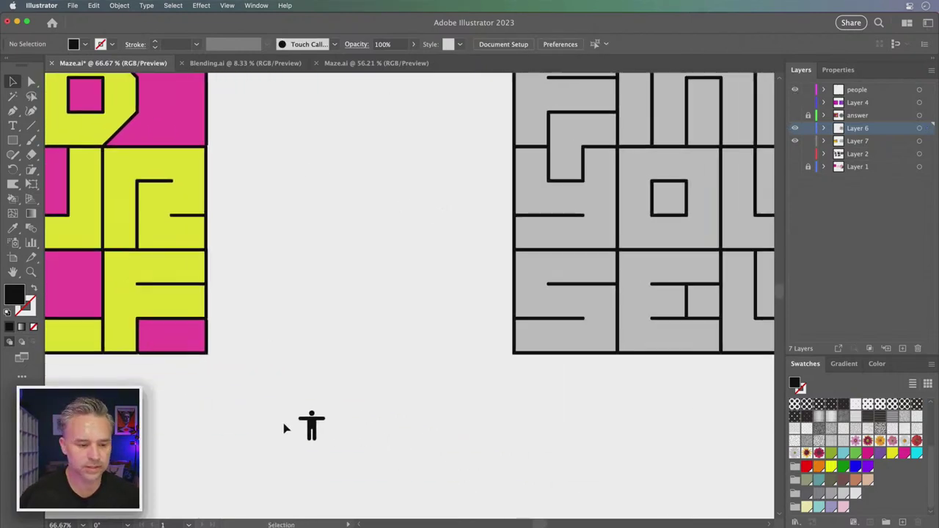
left_click(317, 425)
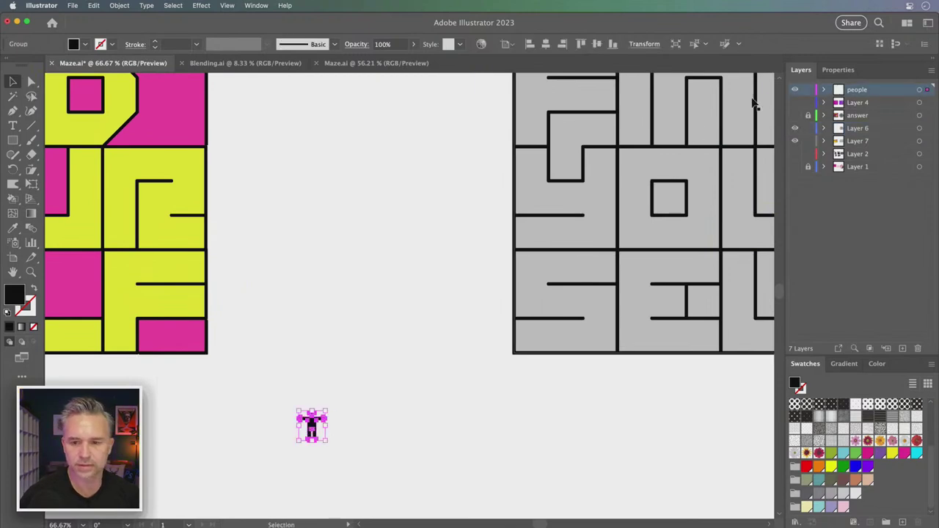
left_click(796, 89)
left_click_drag(294, 212, 727, 270)
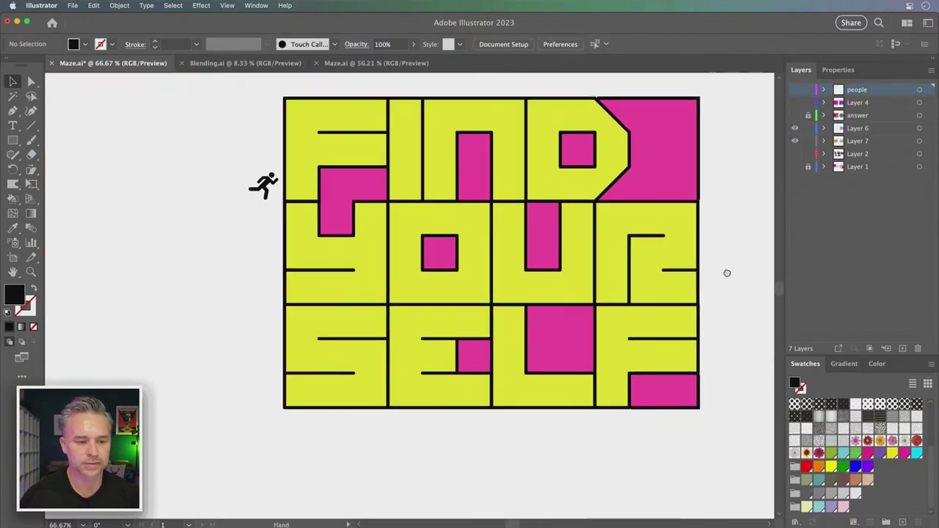
scroll(563, 311, "up", 2)
left_click(463, 301)
key("super+v")
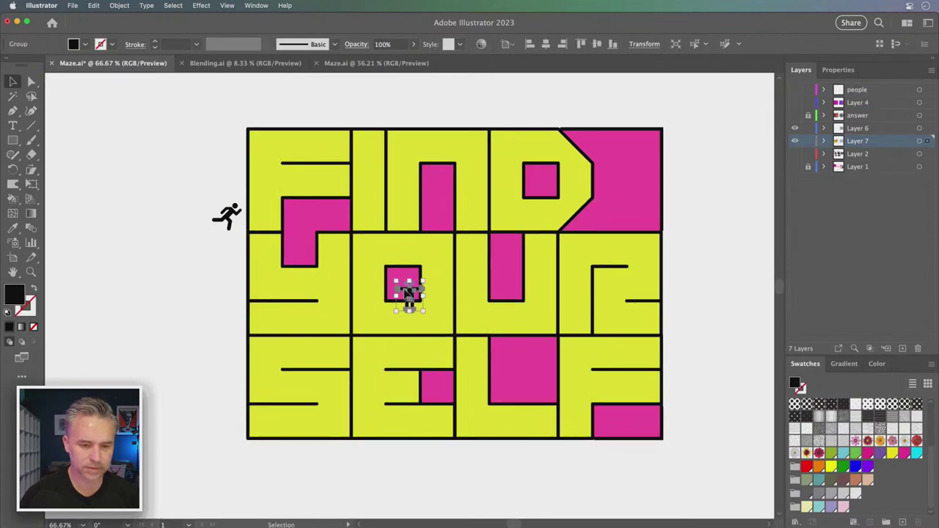
left_click_drag(411, 296, 679, 384)
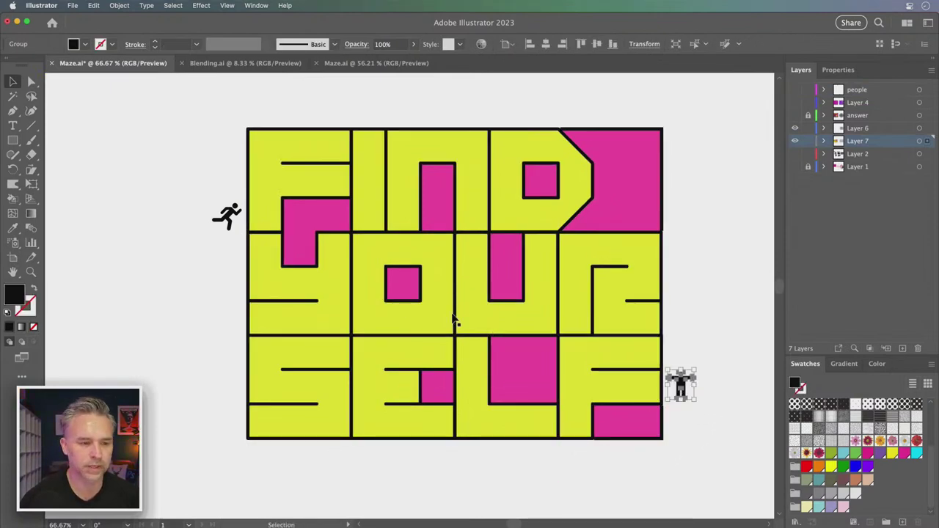
scroll(331, 221, "right", 2)
scroll(331, 220, "down", 1)
scroll(331, 219, "up", 2)
scroll(330, 219, "left", 1)
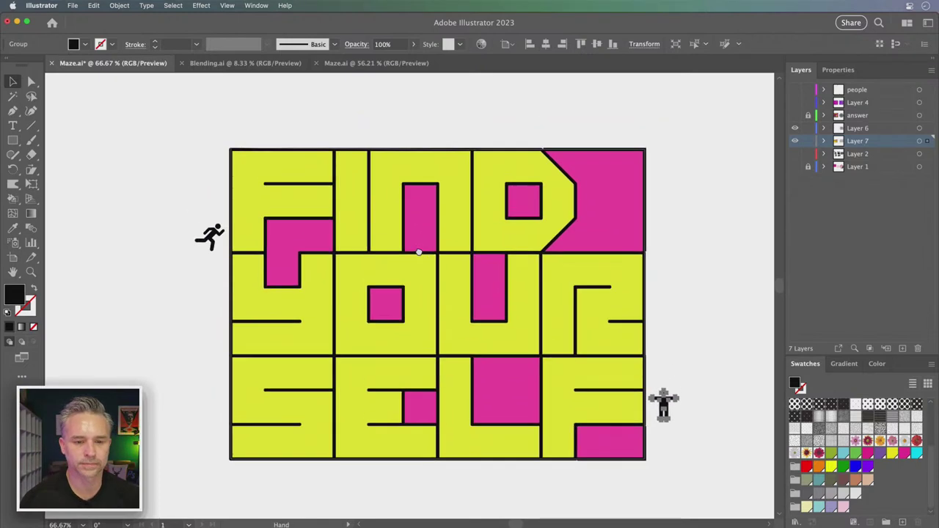
left_click(668, 394)
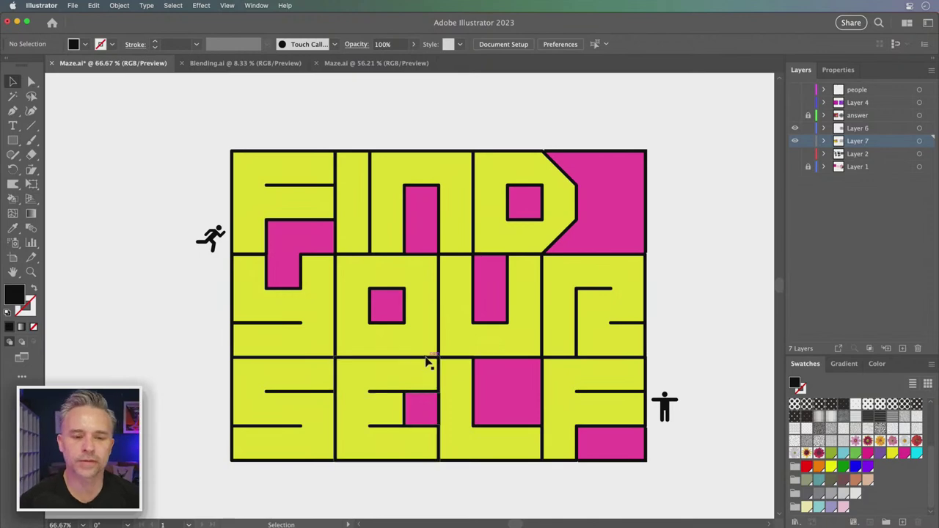
Step: Set the defaults for a new rectangle to the maze's sampled yellow as fill and black as stroke
left_click(13, 141)
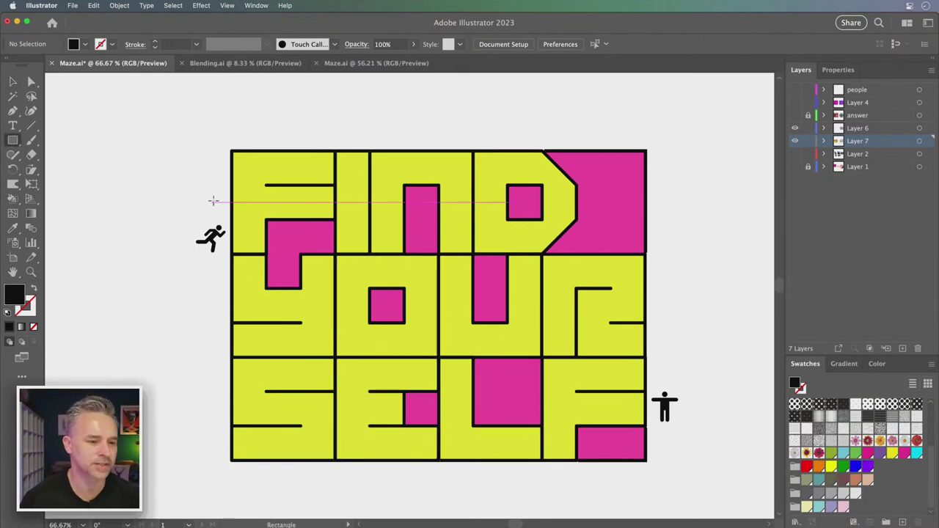
left_click(33, 289)
key("i")
left_click(254, 204)
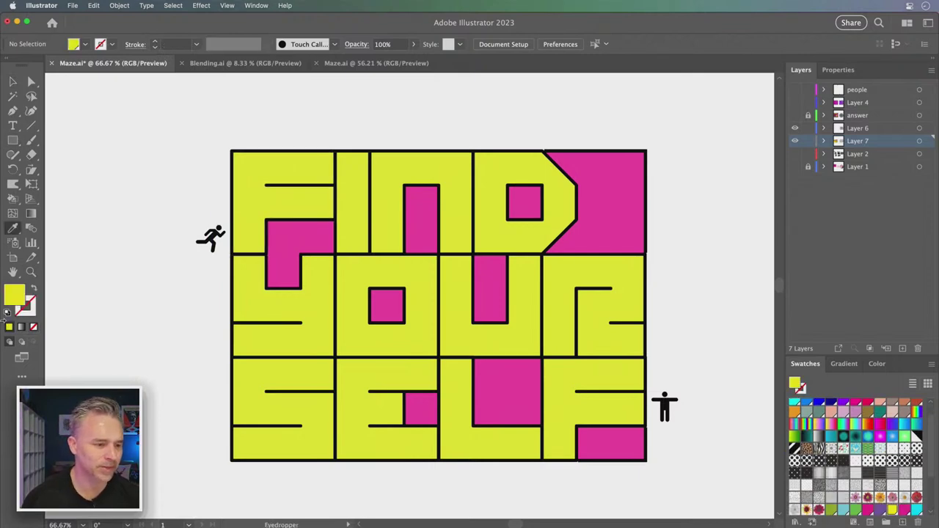
left_click(29, 314)
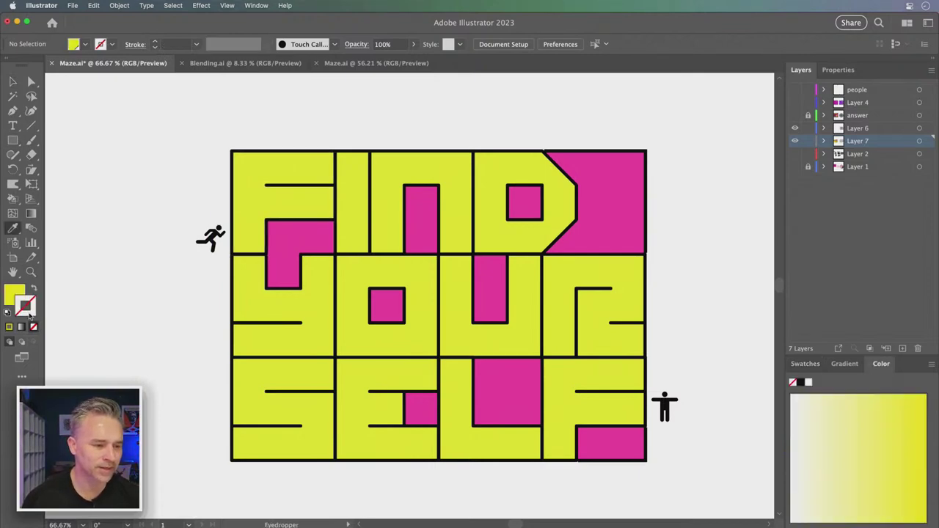
left_click(800, 383)
Step: Set the stroke weight for the new rectangle to 7.6 pt
left_click(839, 69)
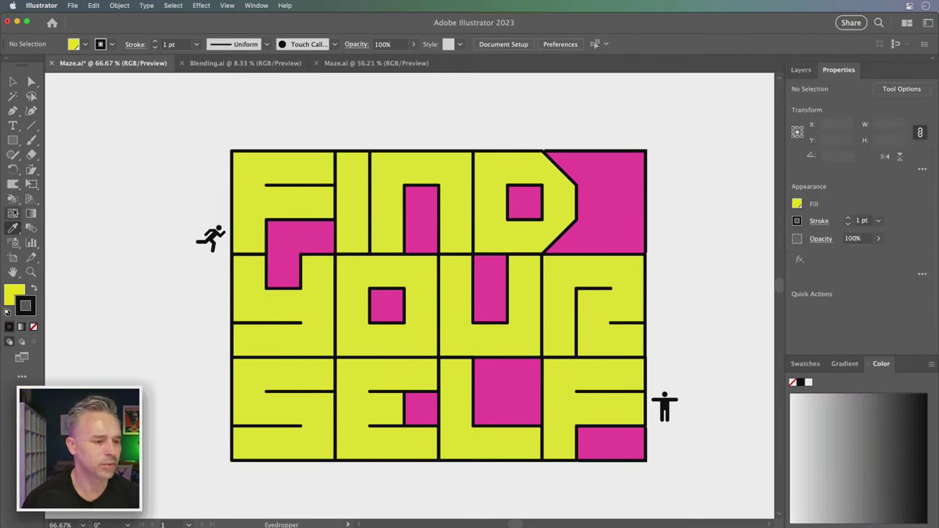
left_click(12, 141)
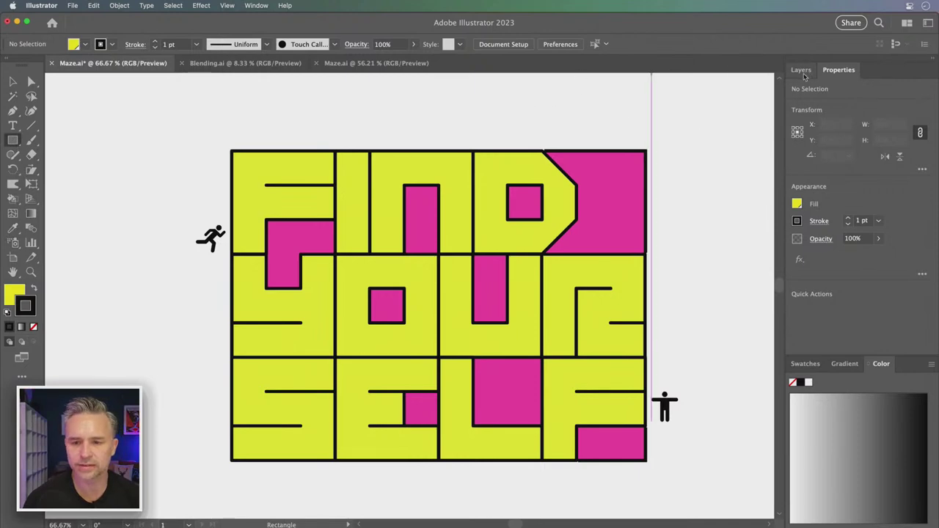
left_click(859, 220)
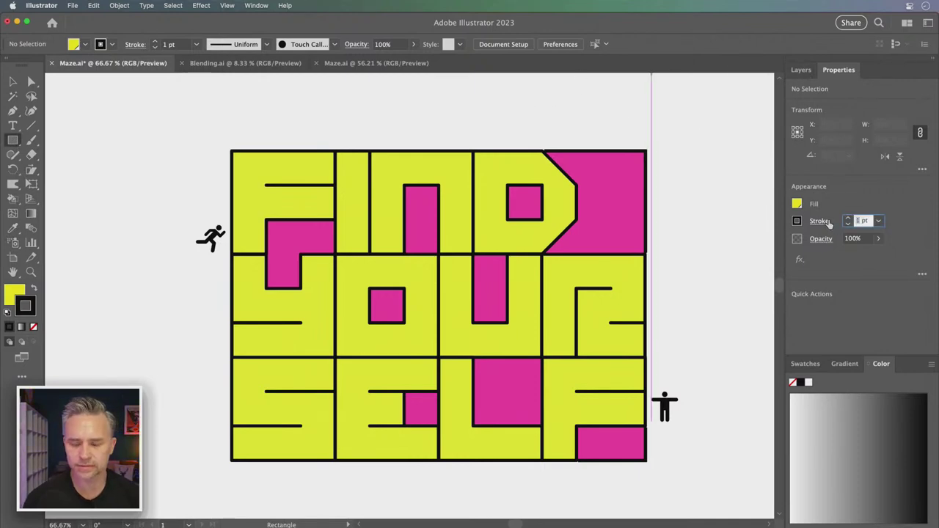
type("7.6")
key("Return")
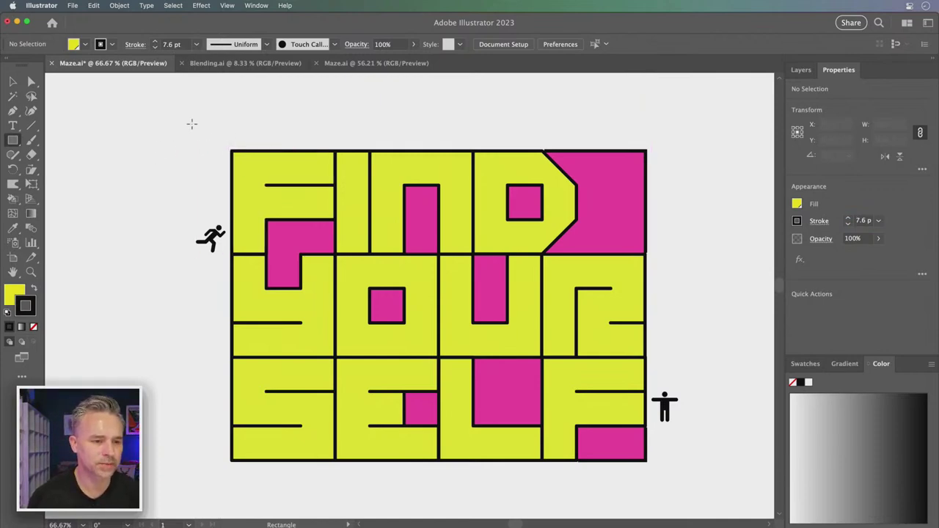
Step: Draw a rectangle about 1138 by 858 px around the maze and send it to the back
left_click_drag(196, 124, 678, 485)
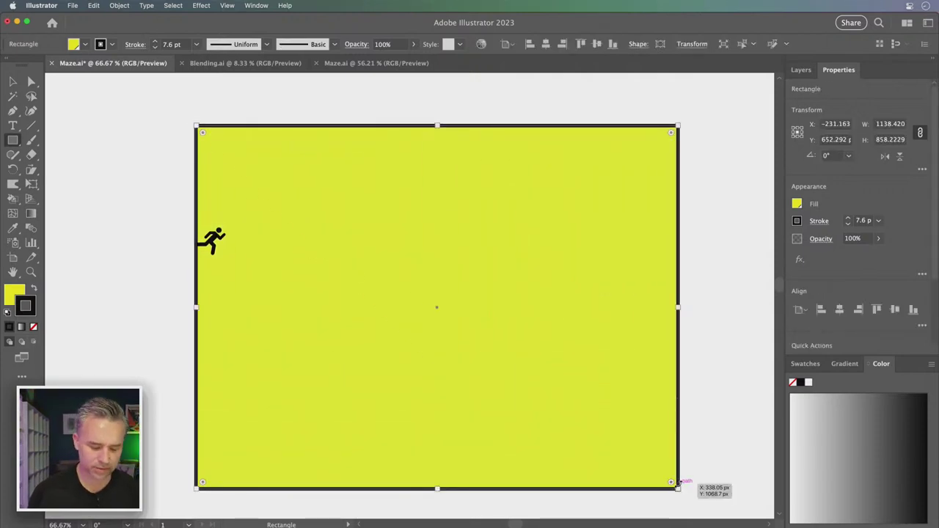
key("super+shift+bracketleft")
Step: Nudge the background rectangle slightly left and down to even out its margins around the maze
key("Left")
key("Left")
key("Left")
key("Left")
key("Left")
key("Left")
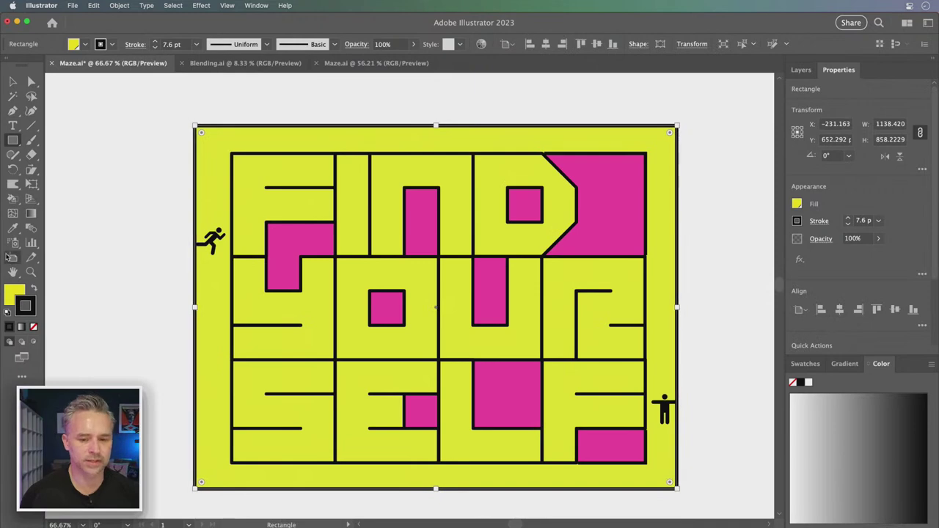
key("Down")
key("Right")
key("Down")
key("Down")
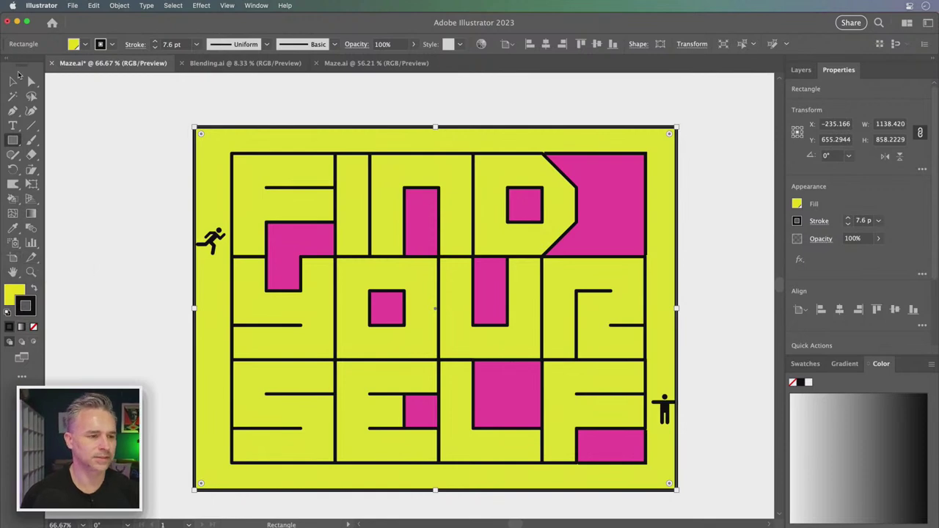
left_click(13, 82)
left_click(150, 201)
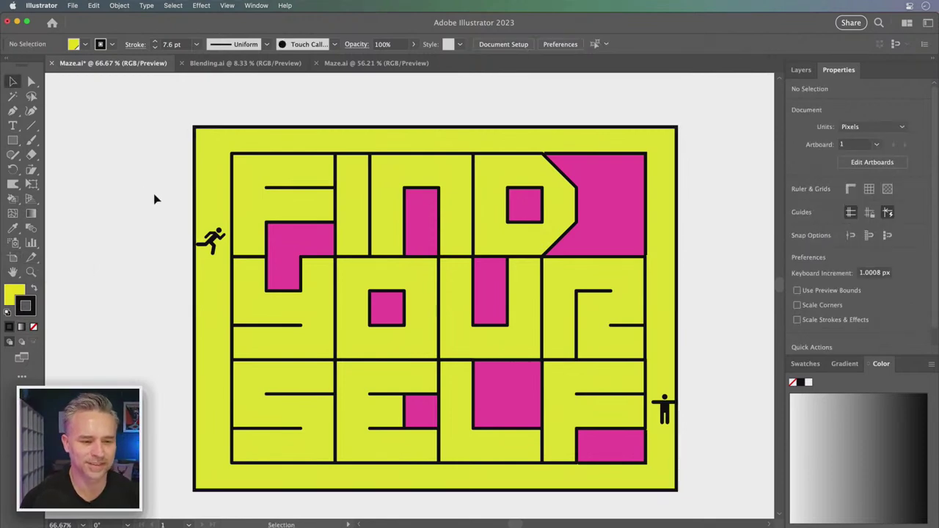
Step: Shift the running and standing figures slightly so both sit centred within the yellow border
left_click(213, 241)
left_click_drag(214, 244, 217, 244)
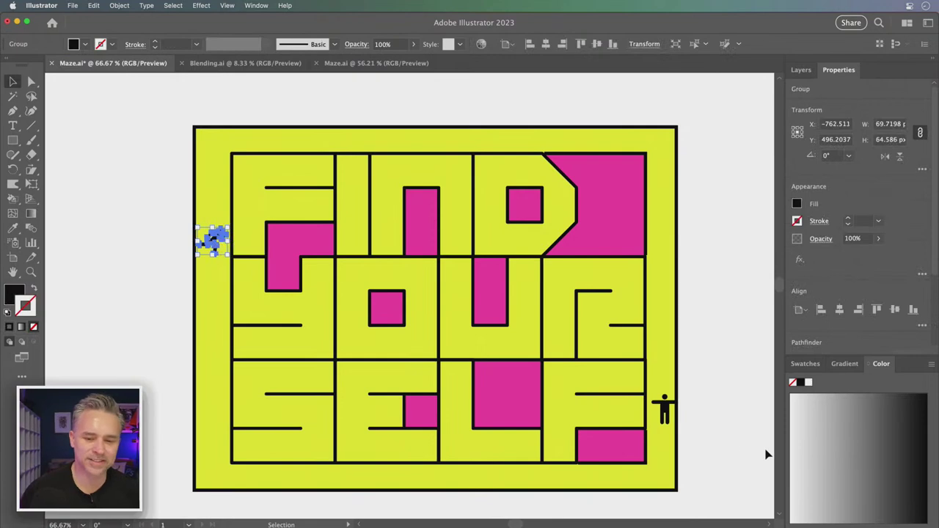
left_click(663, 406)
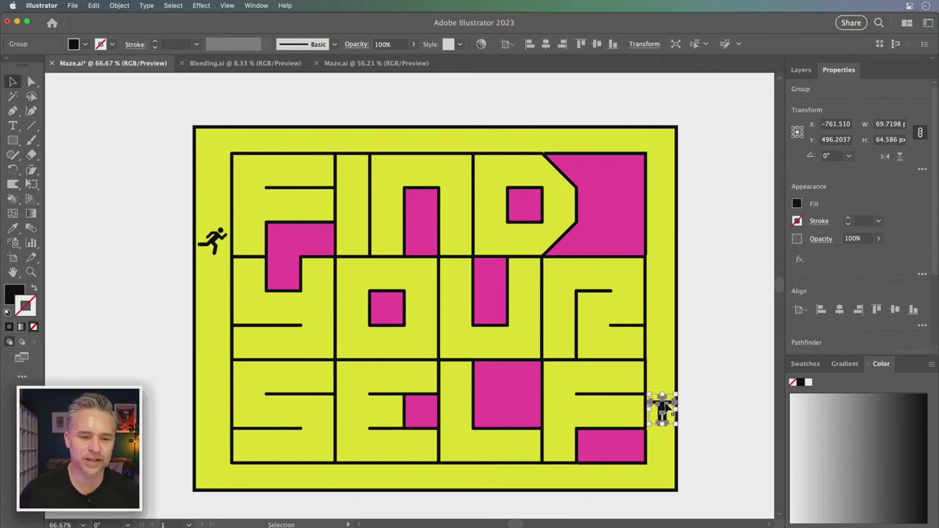
left_click(166, 226)
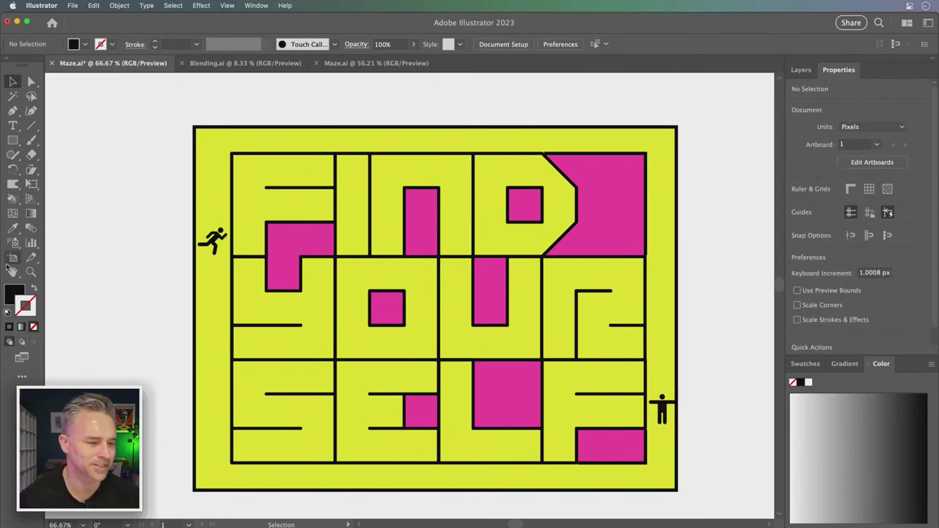
Step: Examine the maze's outer wall beside the running figure up close to see how its lines are built
left_click(234, 192)
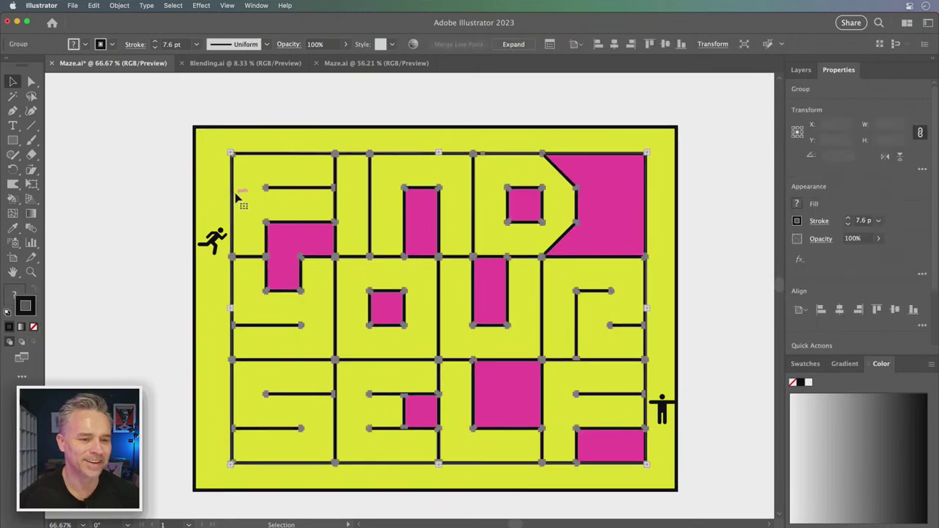
left_click(184, 223)
key("z")
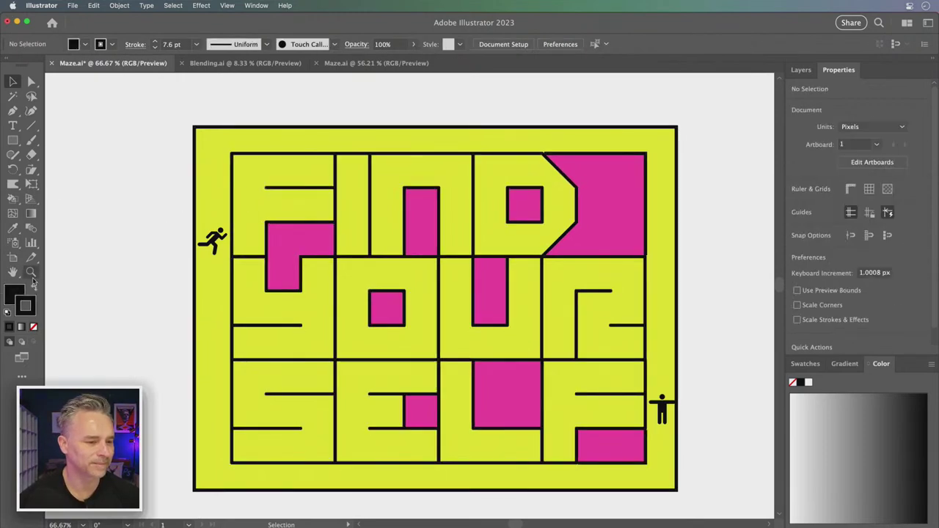
left_click_drag(213, 230, 316, 314)
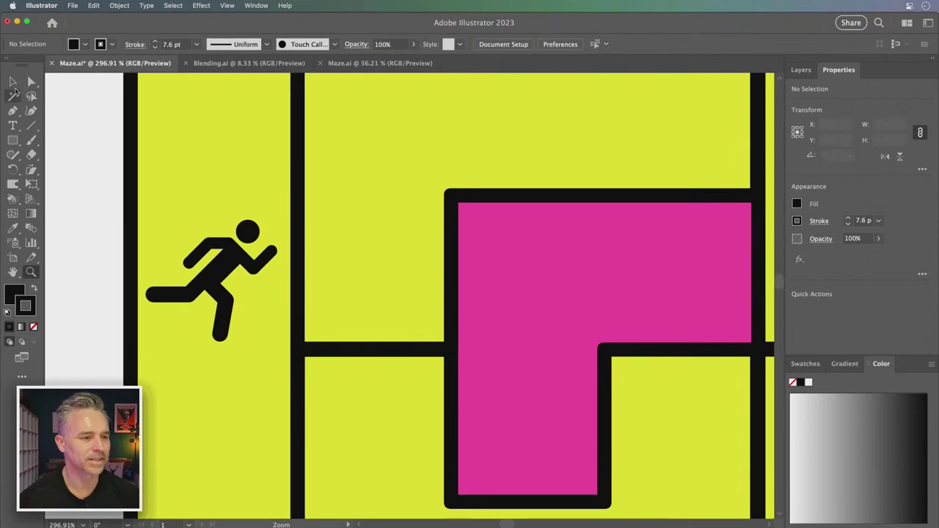
key("v")
left_click(297, 210)
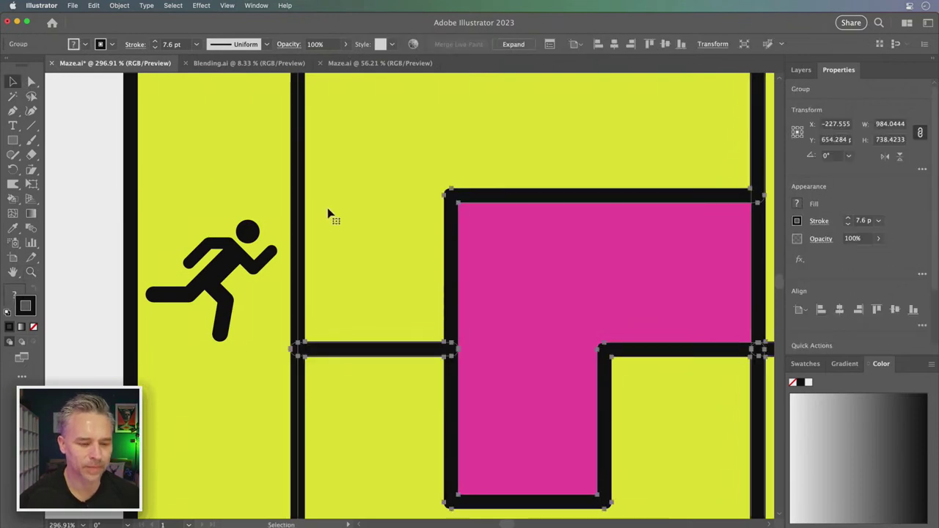
key("super+minus")
key("super+minus")
key("super+minus")
key("super+minus")
key("super+minus")
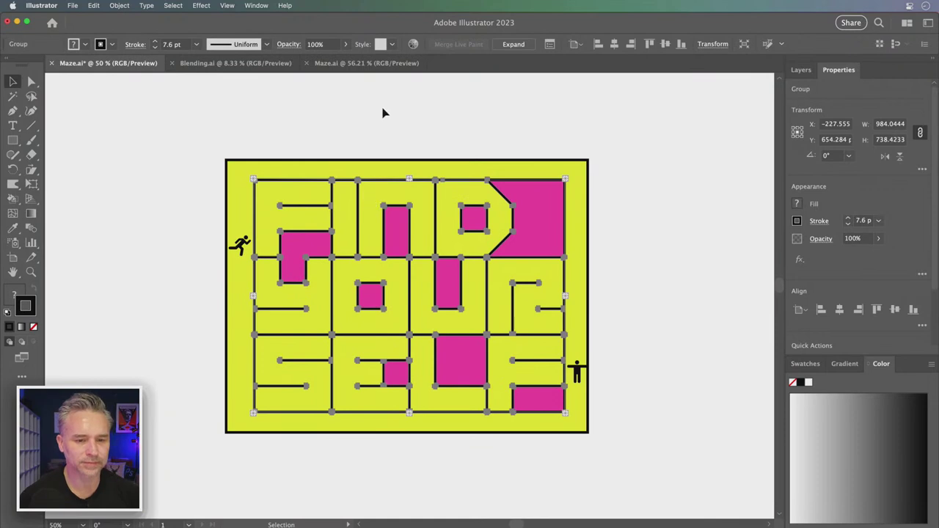
Step: Centre the maze group and the yellow background rectangle on each other both horizontally and vertically
left_click_drag(339, 116, 455, 489)
left_click(203, 242)
left_click(292, 244)
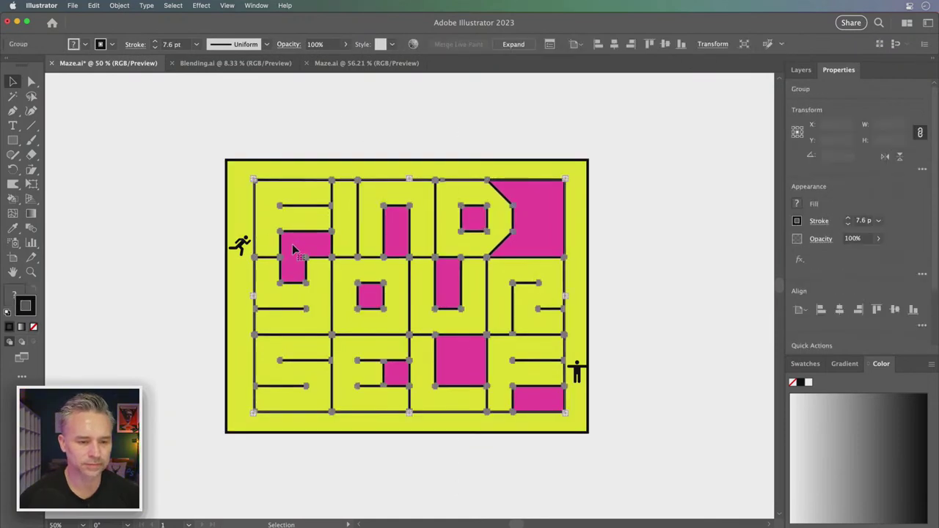
left_click(416, 166)
left_click_drag(392, 137, 432, 455)
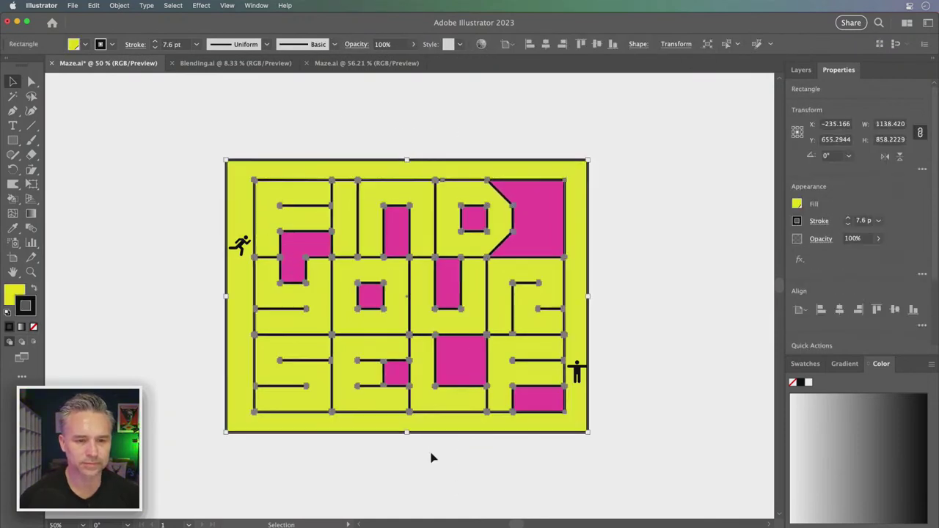
left_click(597, 44)
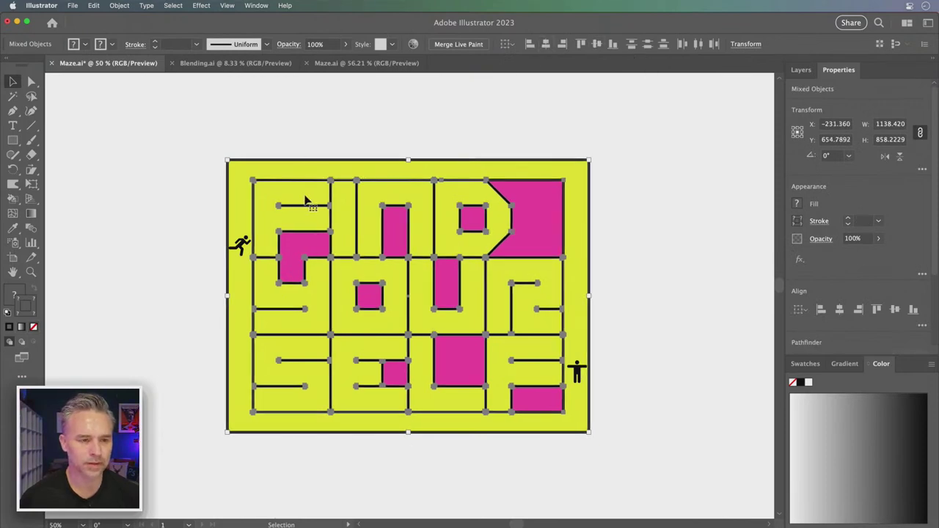
Step: Expand the maze group and background rectangle with Object, Fill and Stroke all included
left_click(119, 6)
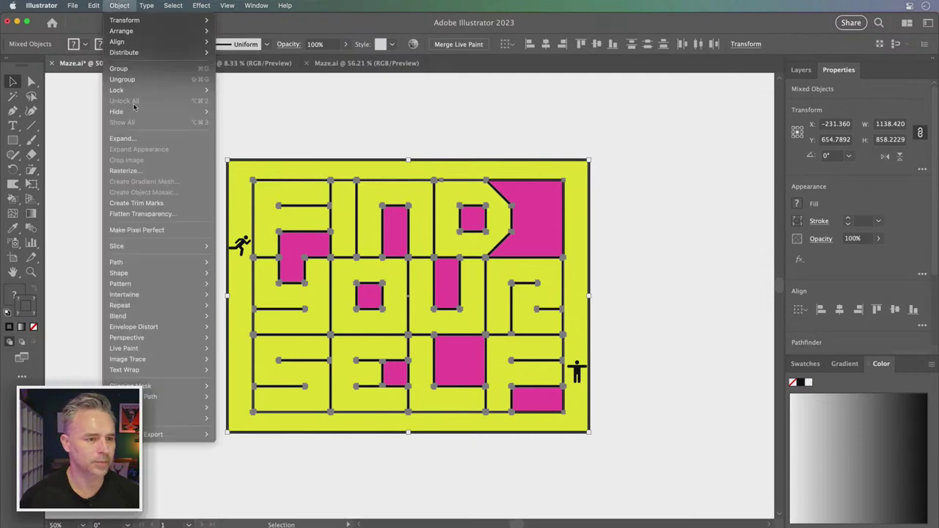
left_click(120, 138)
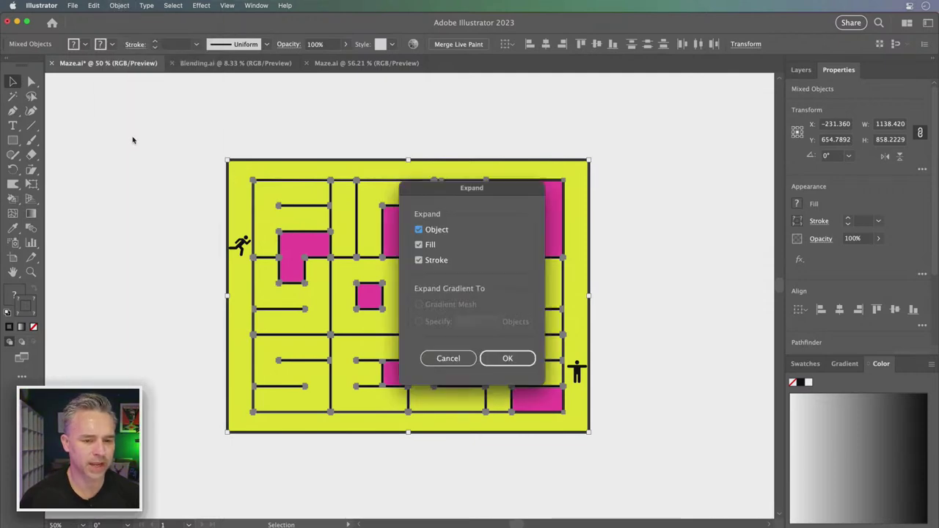
left_click(505, 359)
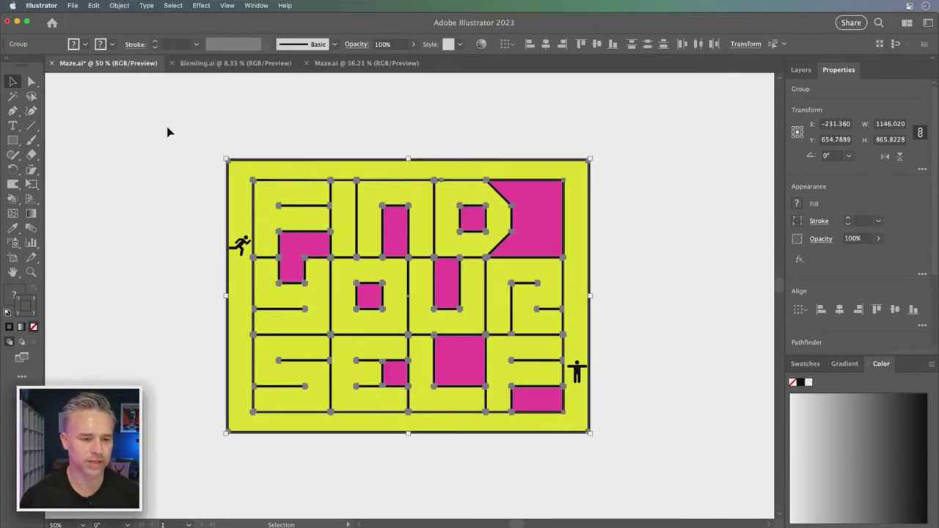
Step: Cover the outer wall beside the running figure with a small yellow rectangle without a stroke to open the maze's entrance
key("super+equal")
key("super+equal")
key("super+equal")
left_click_drag(177, 133, 636, 298)
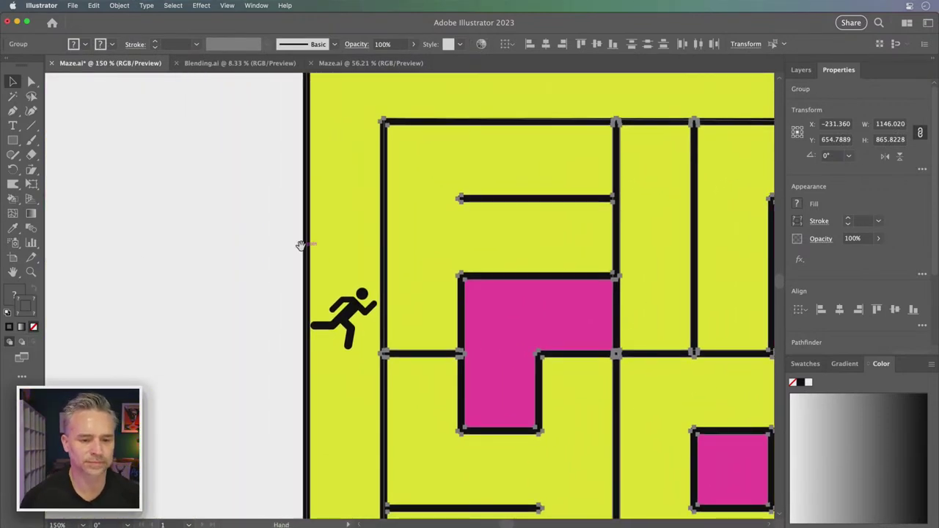
left_click_drag(308, 252, 180, 234)
left_click(799, 70)
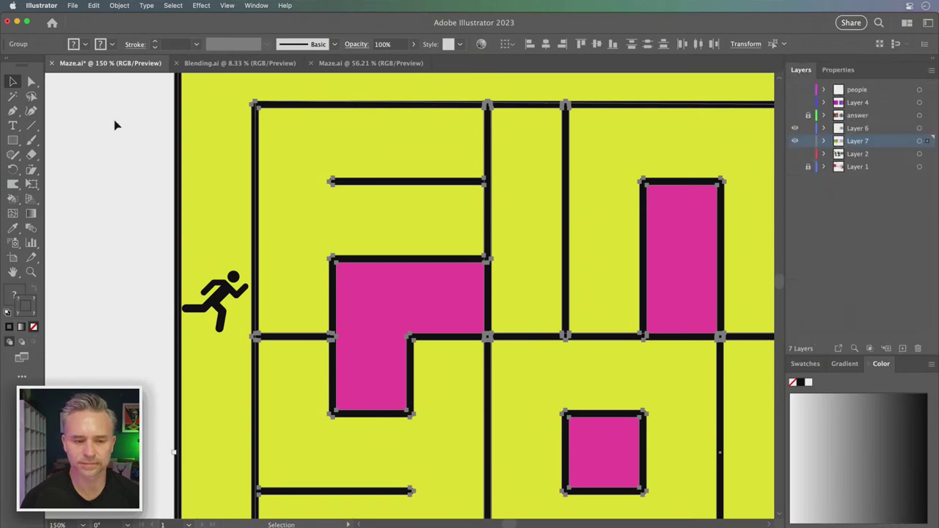
left_click(128, 237)
left_click(14, 139)
left_click_drag(320, 256, 248, 334)
left_click(30, 307)
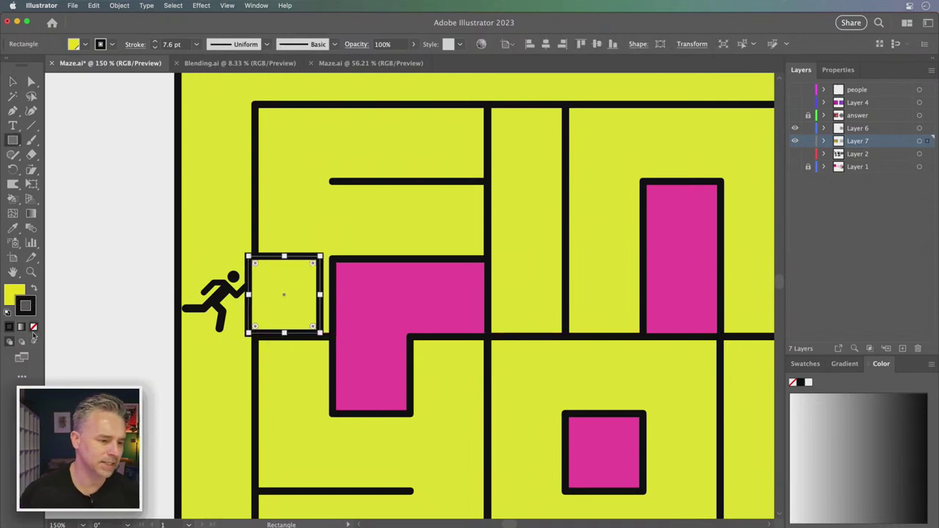
left_click(33, 326)
left_click(13, 81)
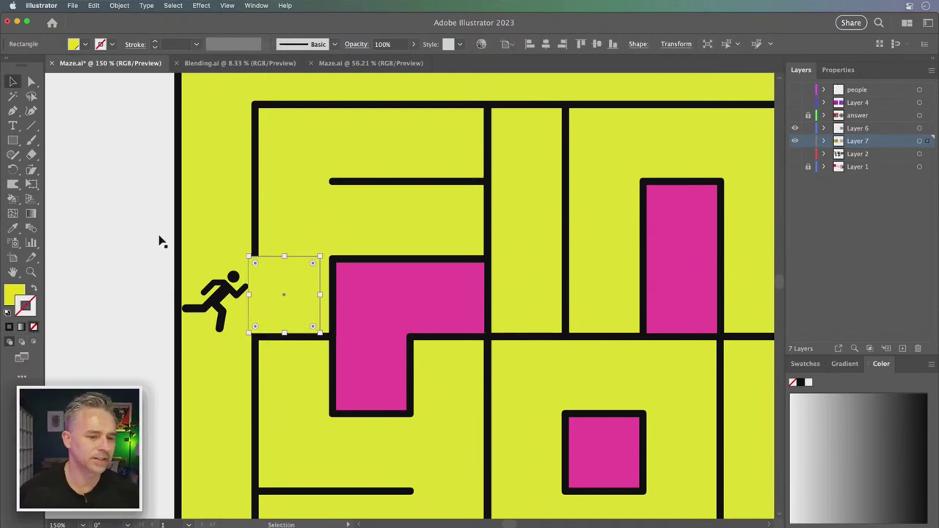
Step: Shift the yellow entrance patch slightly towards the running figure and trim its near edge clear of the figure's hand
left_click(59, 256)
mouse_move(297, 307)
left_mouse_down()
mouse_move(293, 298)
mouse_move(288, 308)
left_mouse_up()
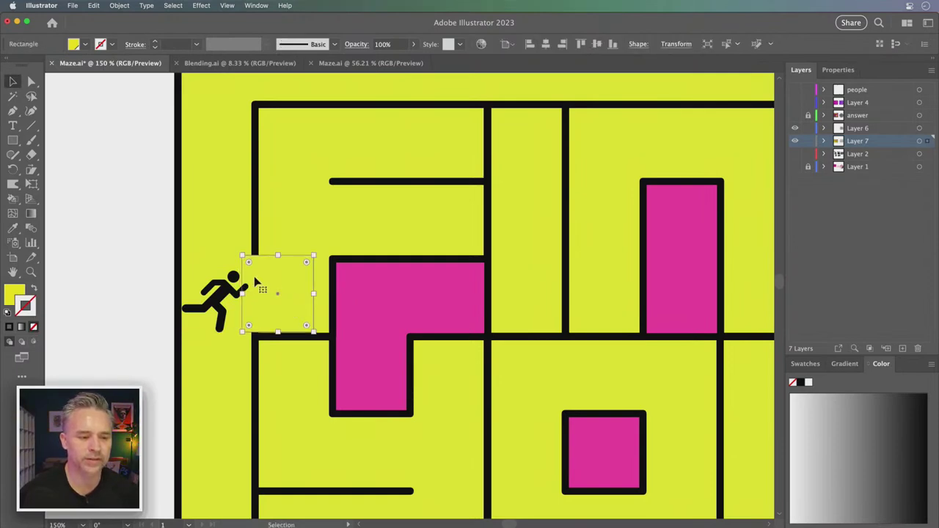
left_click_drag(242, 255, 252, 257)
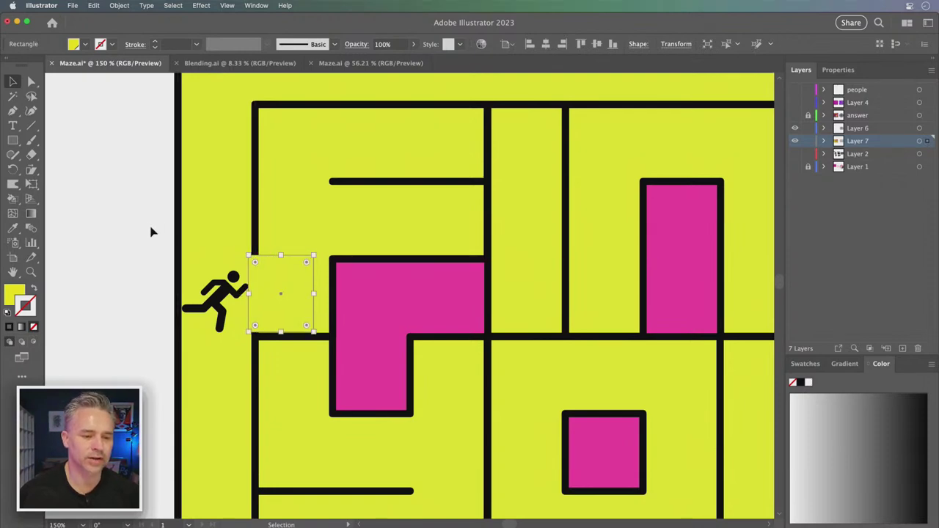
left_click(125, 233)
key("super+minus")
key("super+minus")
key("super+minus")
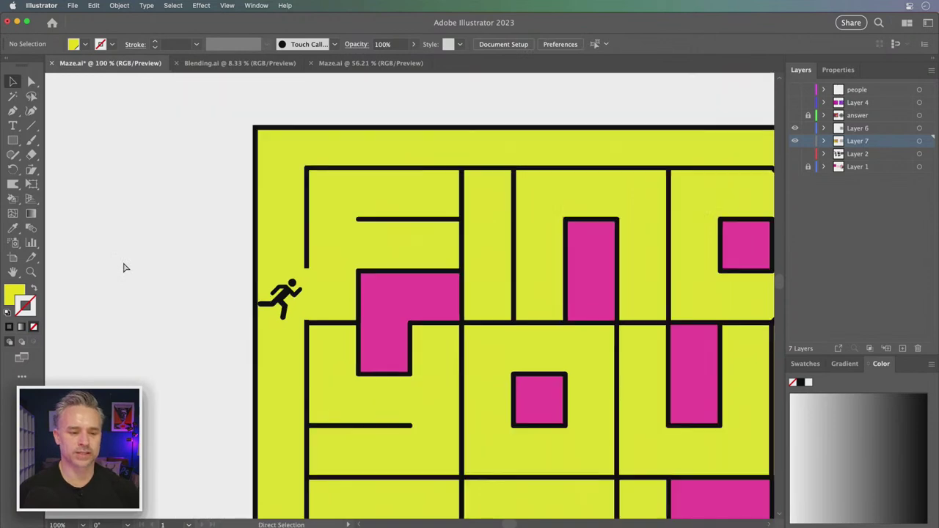
left_click_drag(438, 312, 272, 296)
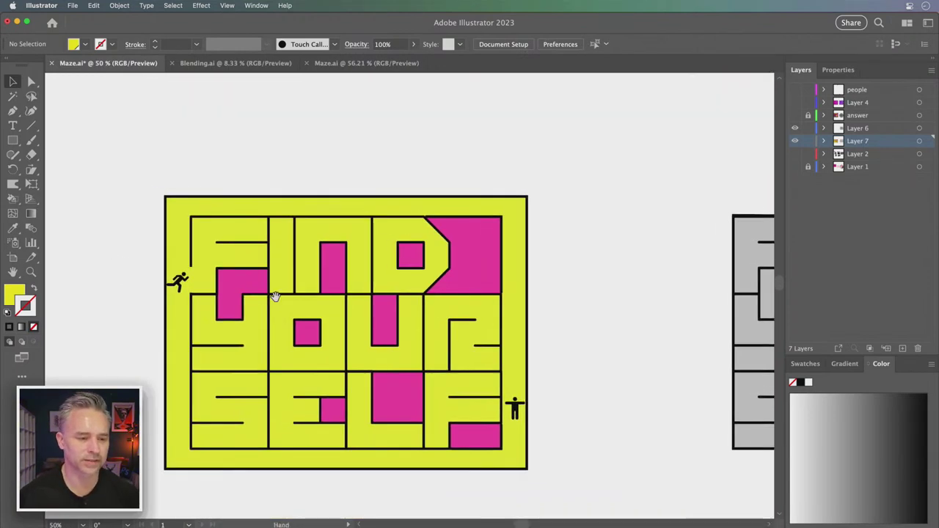
left_click(200, 285)
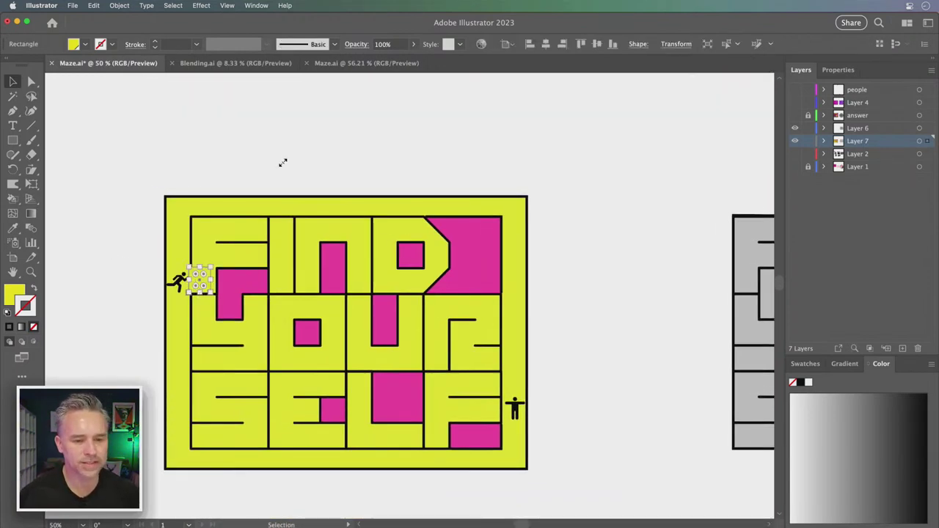
left_click(282, 162)
Step: Set up the Line Segment tool with no fill and a black 7.6 pt stroke
left_click(31, 126)
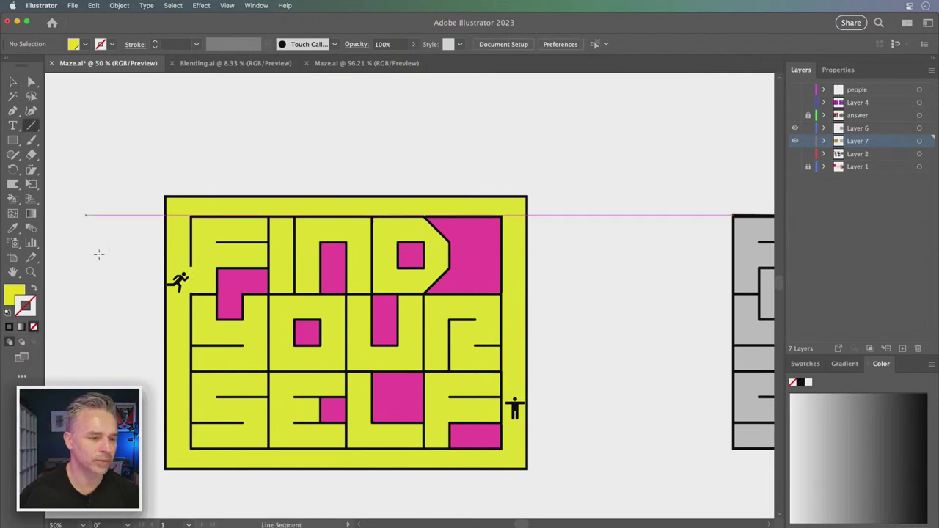
left_click(7, 312)
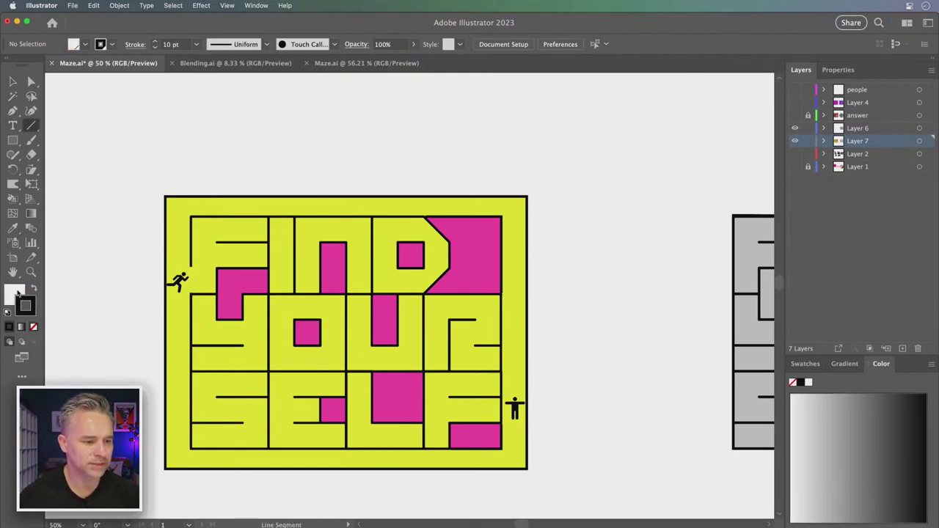
left_click(21, 294)
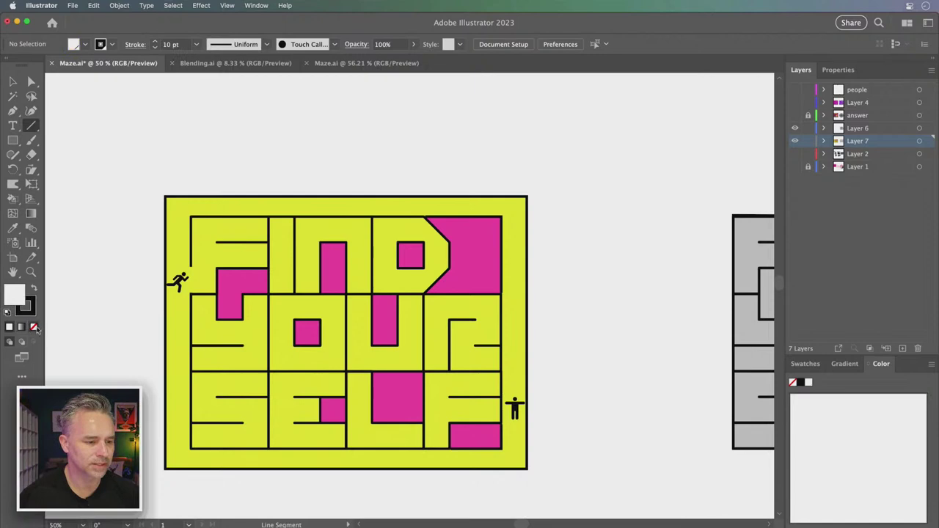
left_click(26, 312)
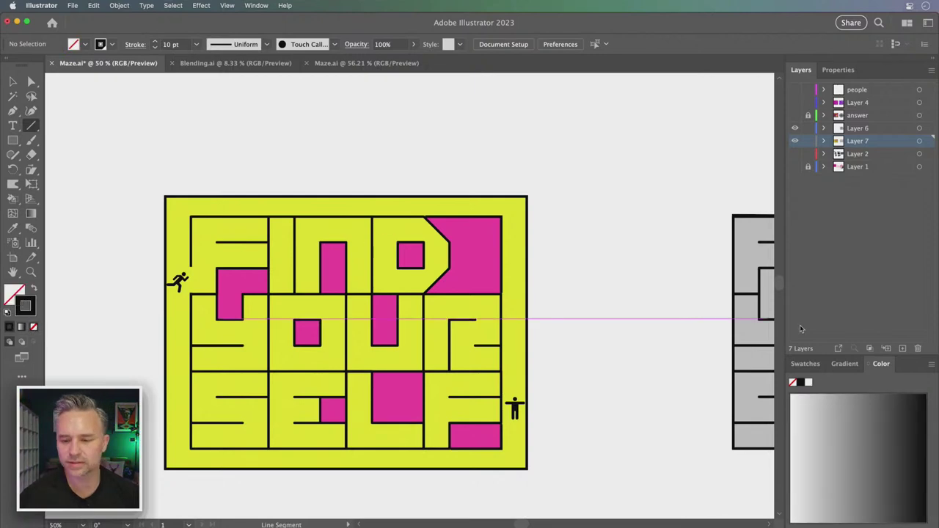
left_click(186, 44)
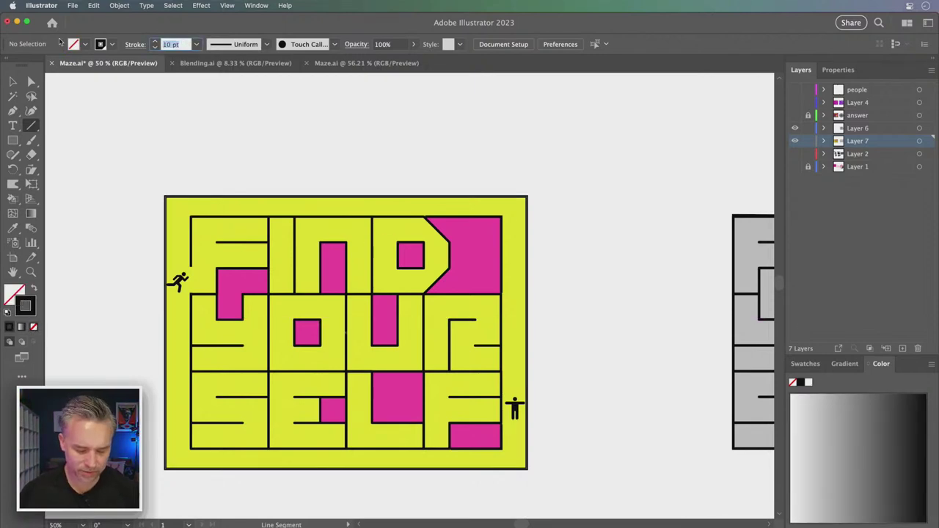
type("7.6")
key("Return")
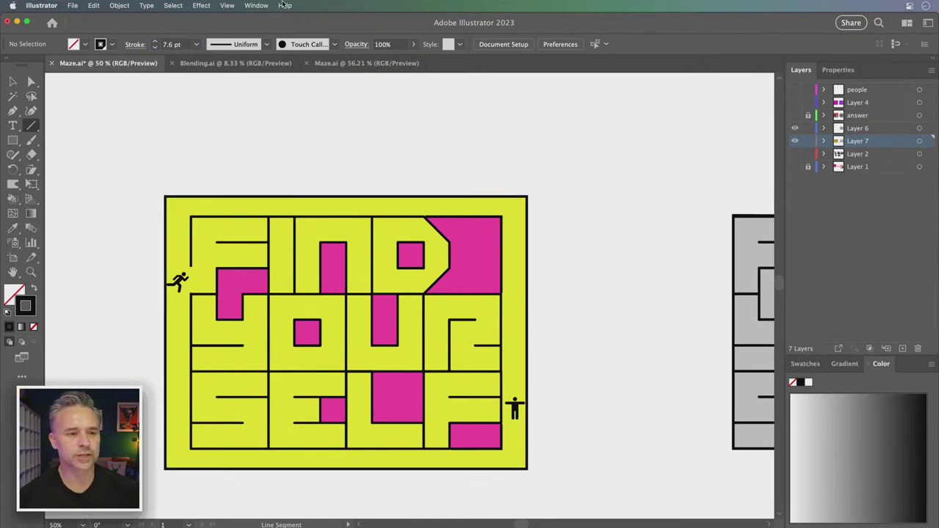
Step: Show the Graphic Styles collection above the maze and draw a diagonal line in the empty area beside it
left_click(253, 6)
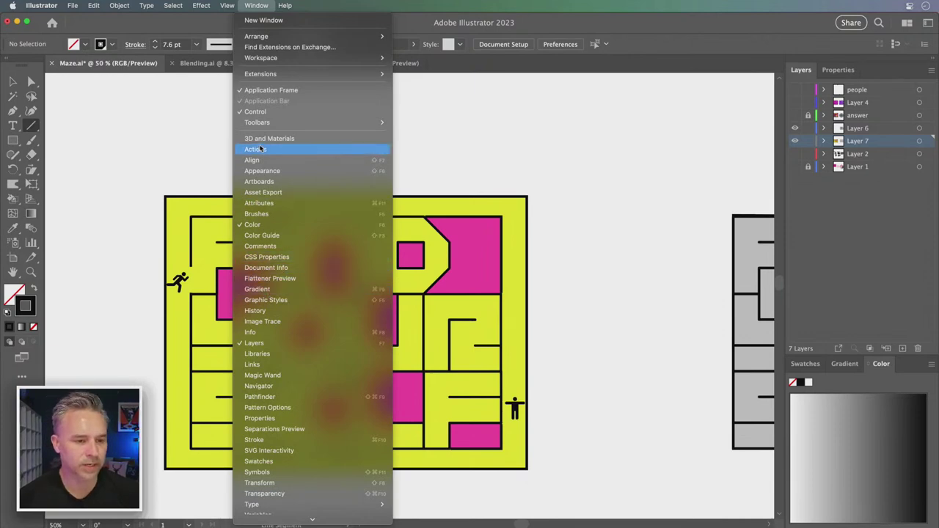
left_click(311, 299)
left_click_drag(705, 151, 456, 139)
scroll(428, 102, "up", 5)
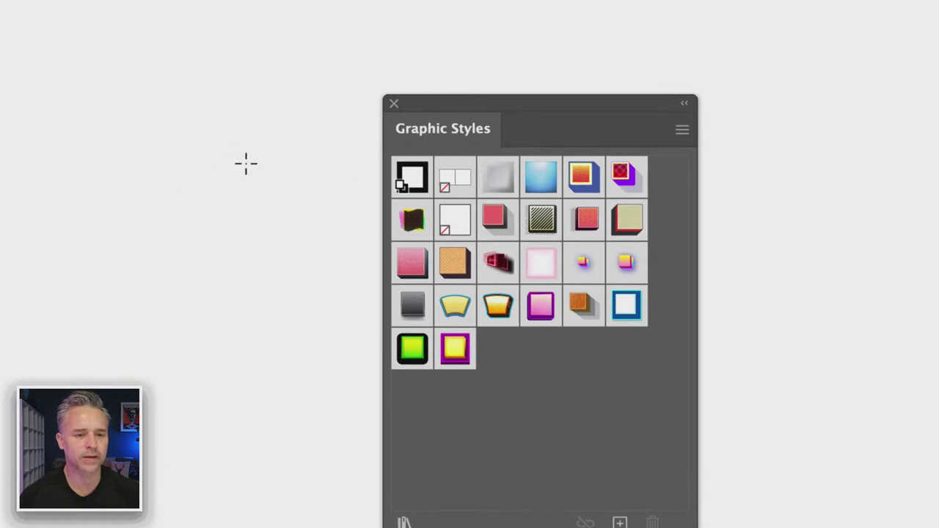
mouse_move(149, 170)
left_mouse_down()
mouse_move(256, 291)
mouse_move(276, 296)
left_mouse_up()
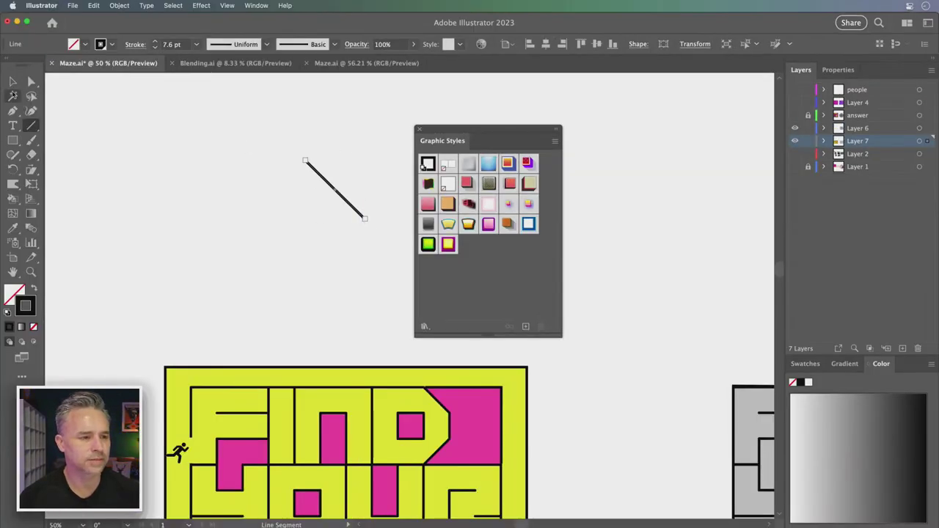
Step: Try the default graphic style on a narrow rectangle drawn below the diagonal line, and delete that rectangle
left_click(12, 141)
left_click(368, 140)
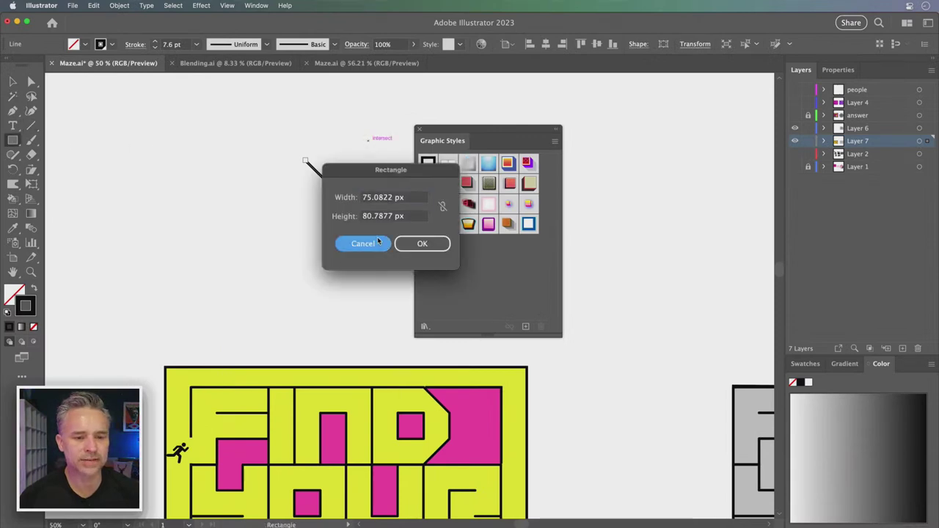
left_click(363, 244)
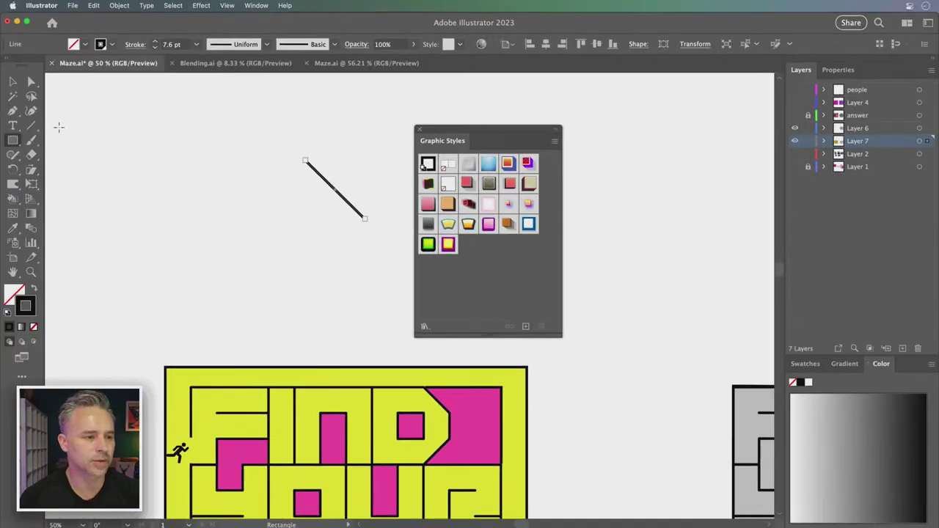
left_click_drag(224, 231, 344, 251)
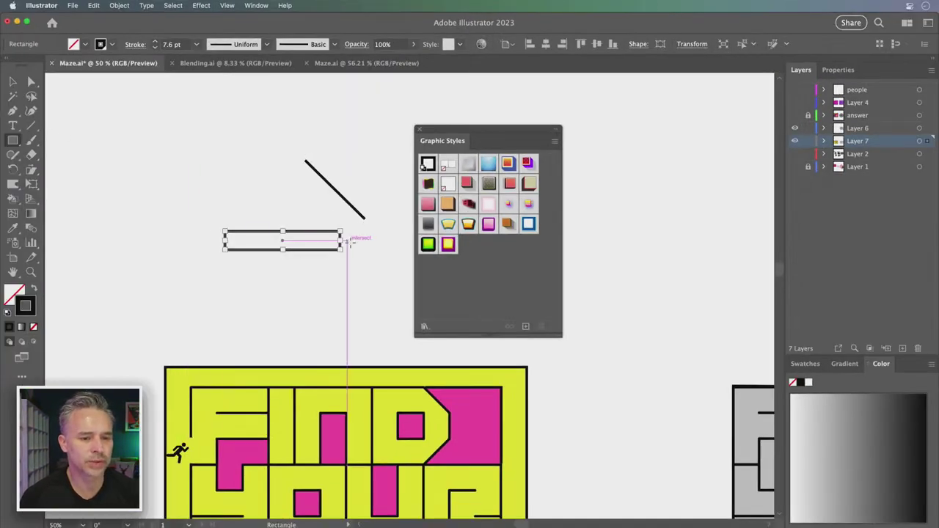
left_click(425, 164)
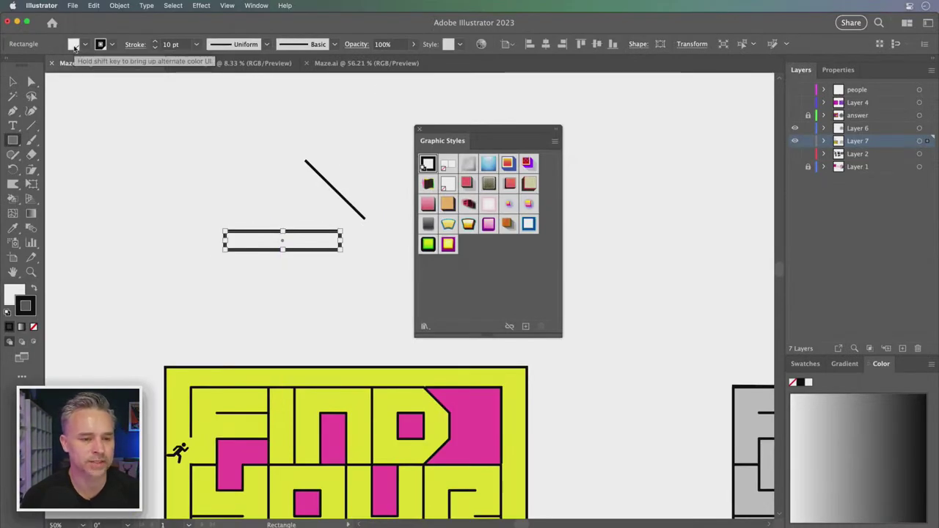
left_click(14, 82)
left_click_drag(333, 273, 342, 277)
key("Delete")
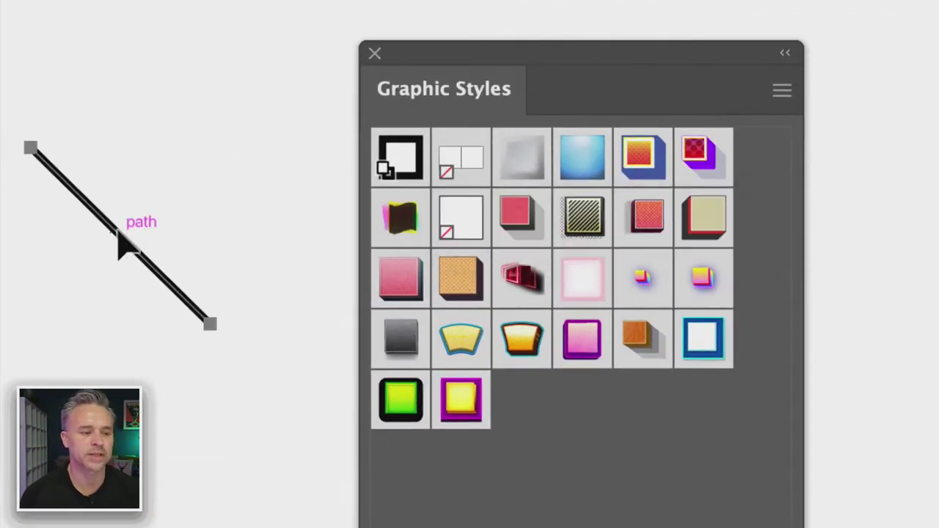
Step: Draw a square and a circle with black 7.6 pt outlines as test shapes around the diagonal line
left_click_drag(115, 231, 218, 210)
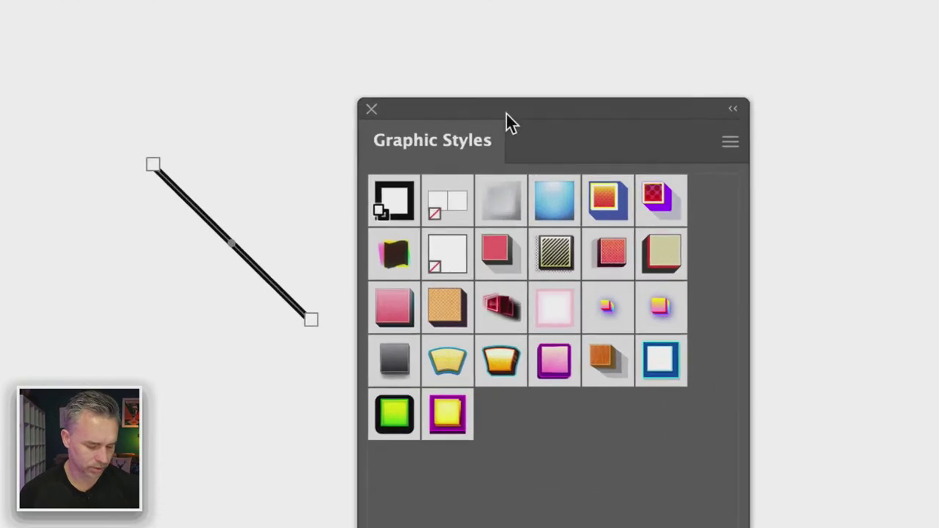
left_click_drag(206, 218, 387, 204)
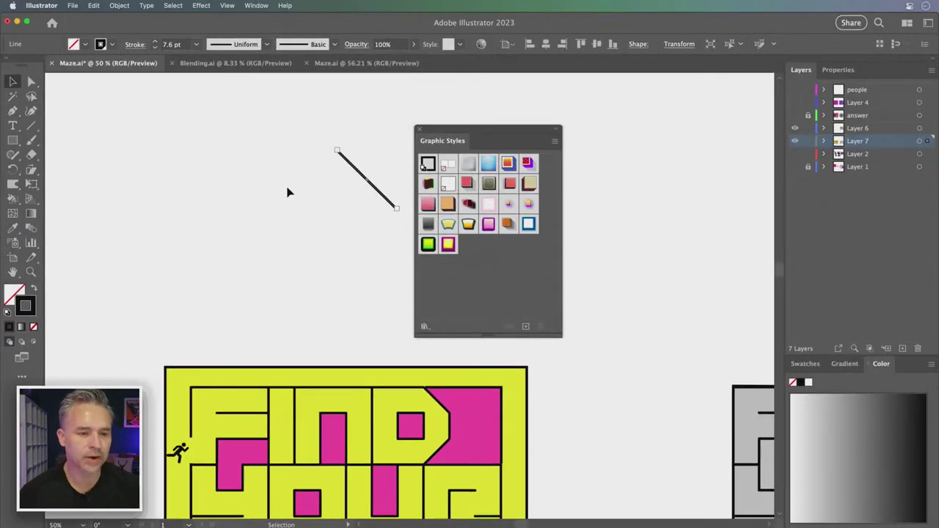
left_click_drag(169, 168, 258, 256)
left_click(9, 139)
left_click(52, 170)
left_click_drag(305, 222, 405, 322)
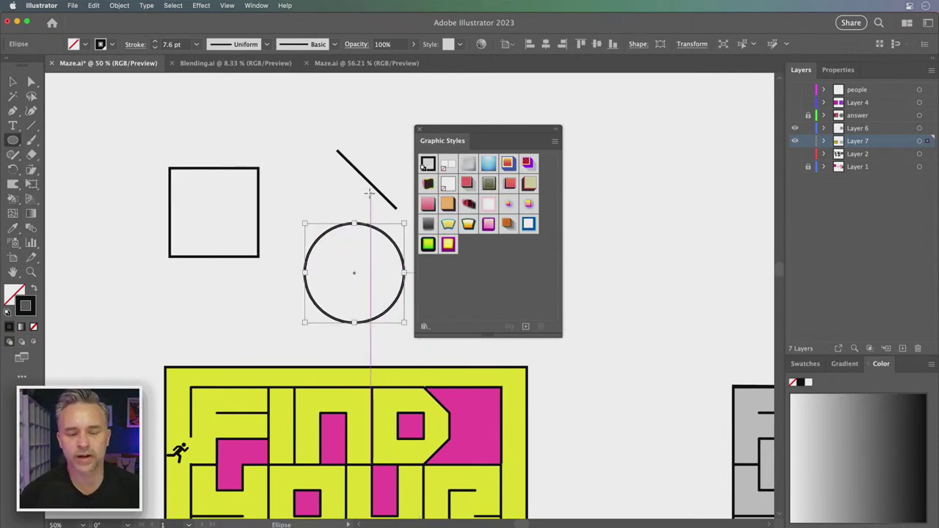
Step: Delete the diagonal line, square and circle above the maze, and close the Graphic Styles collection
left_click(12, 82)
left_click_drag(226, 123, 385, 264)
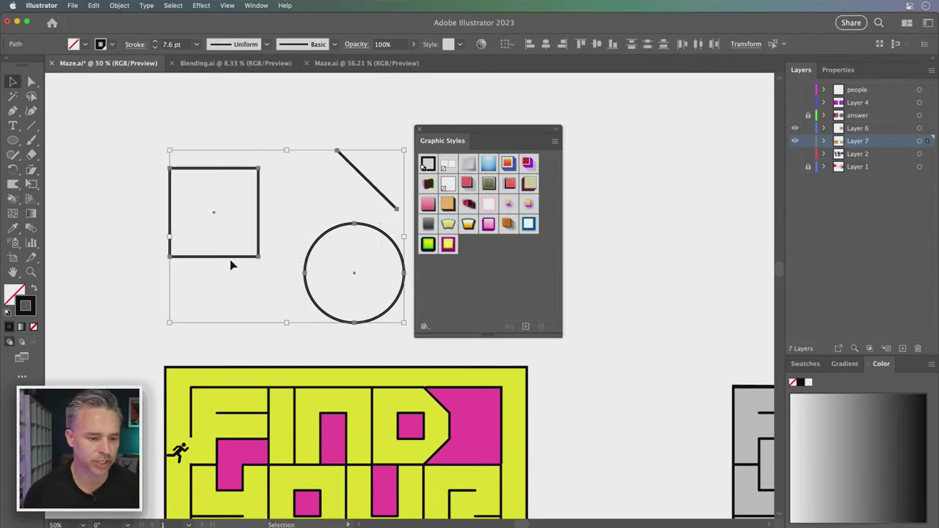
key("Delete")
key("super+0")
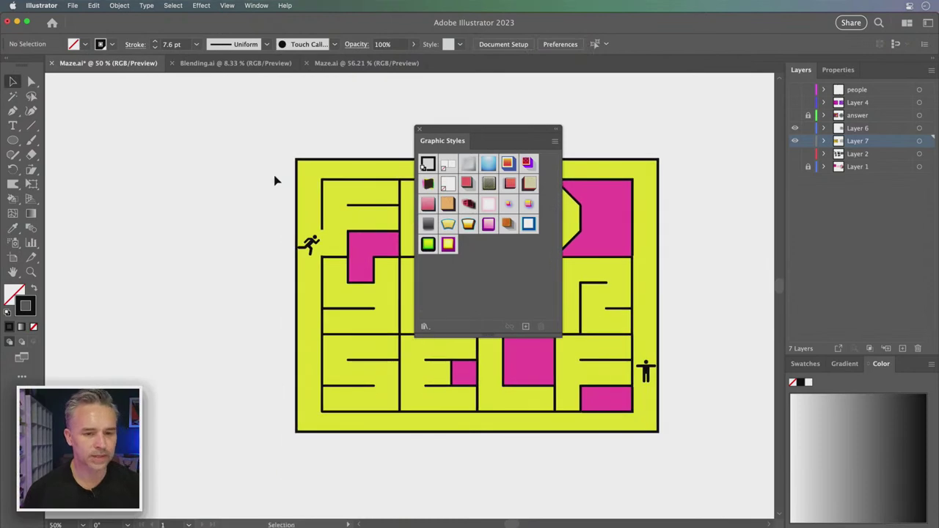
left_click(419, 131)
Step: Draw a horizontal 7.6 pt line under the running figure, extending the inner wall to the outer border
scroll(193, 120, "up", 5)
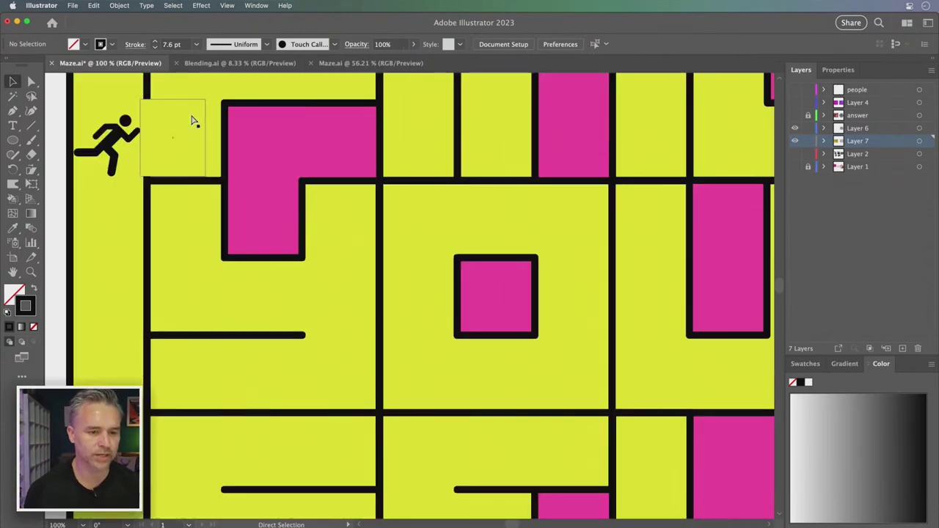
scroll(369, 310, "down", 3)
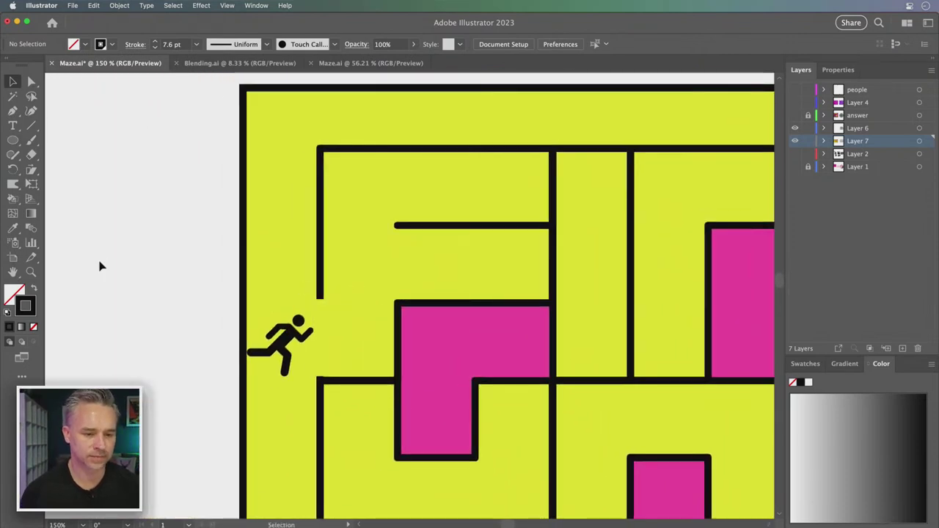
left_click(30, 125)
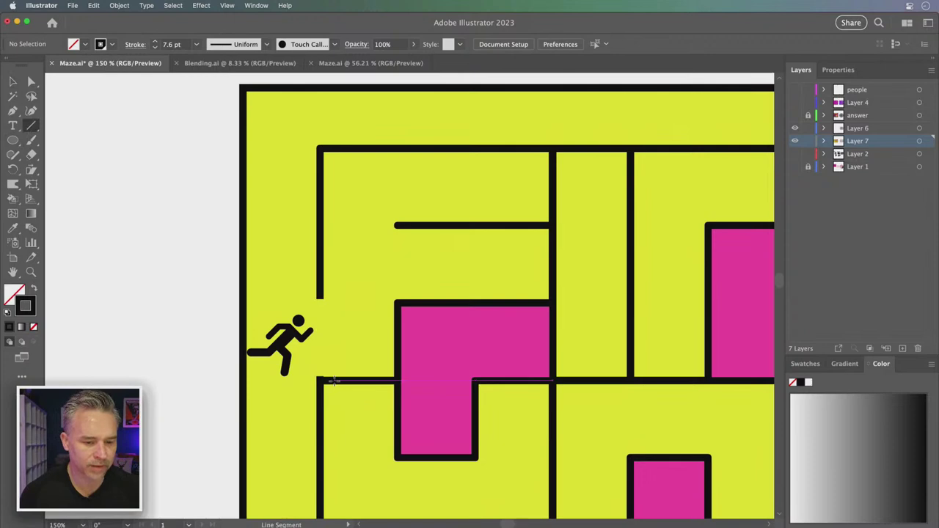
left_click_drag(334, 380, 246, 380)
left_click(12, 81)
left_click(67, 245)
left_click_drag(262, 327, 136, 240)
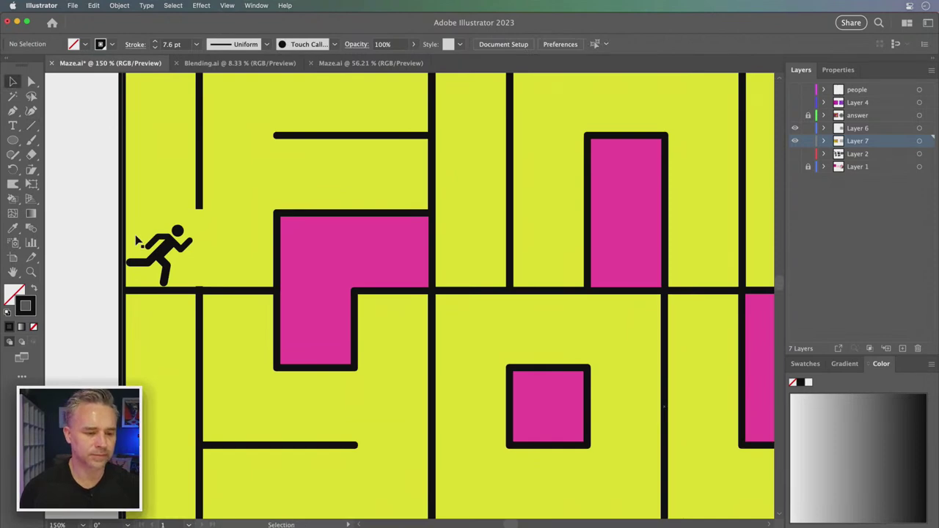
Step: Widen the yellow entrance patch behind the running figure until its outer edge meets the maze border
left_click_drag(207, 261, 130, 250)
left_click(92, 214)
left_click(230, 245)
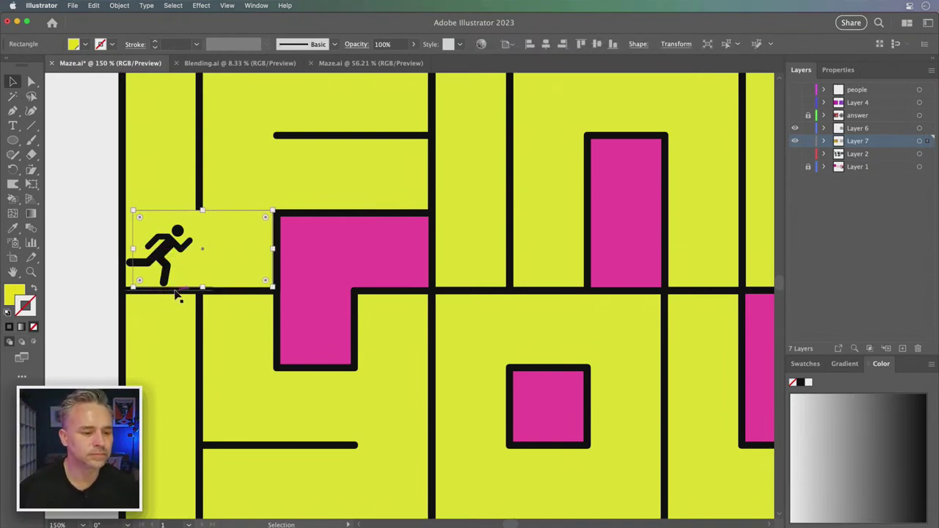
left_click(176, 292)
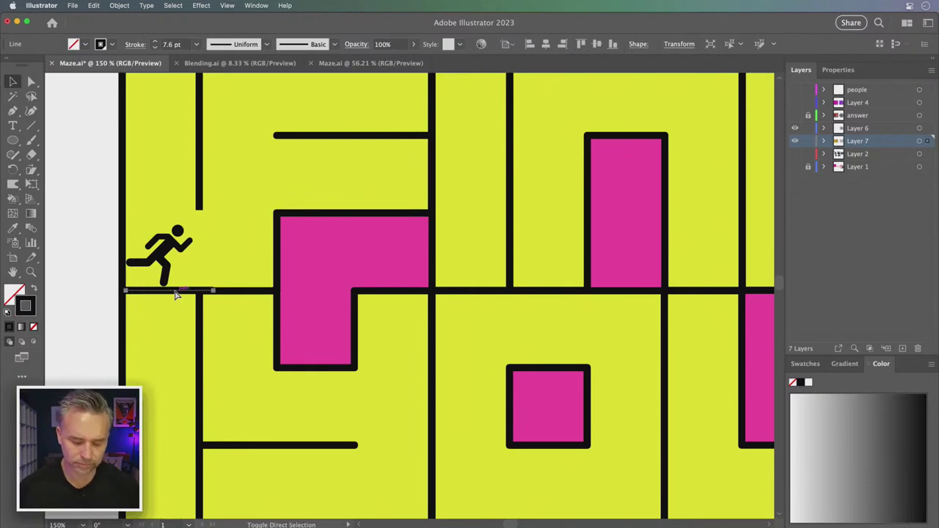
left_click(216, 269)
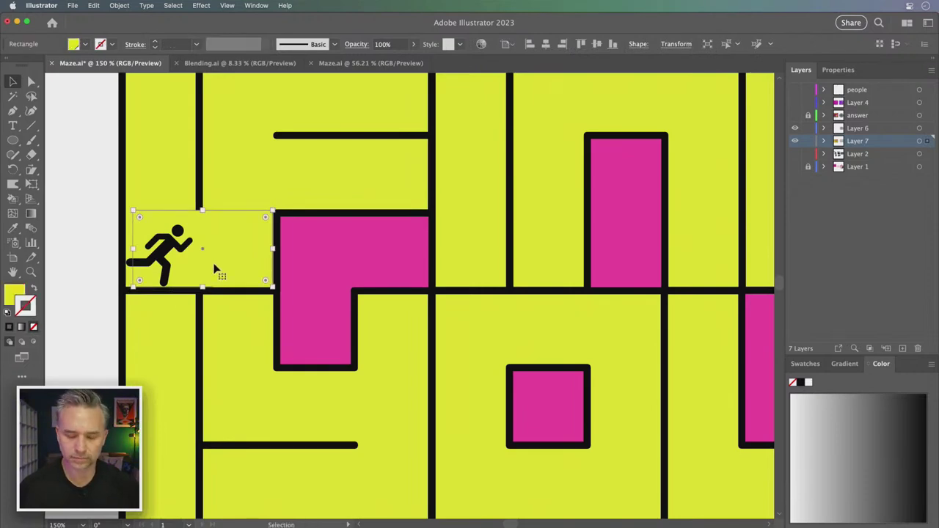
key("a")
key("v")
left_click_drag(133, 248, 125, 249)
left_click(89, 234)
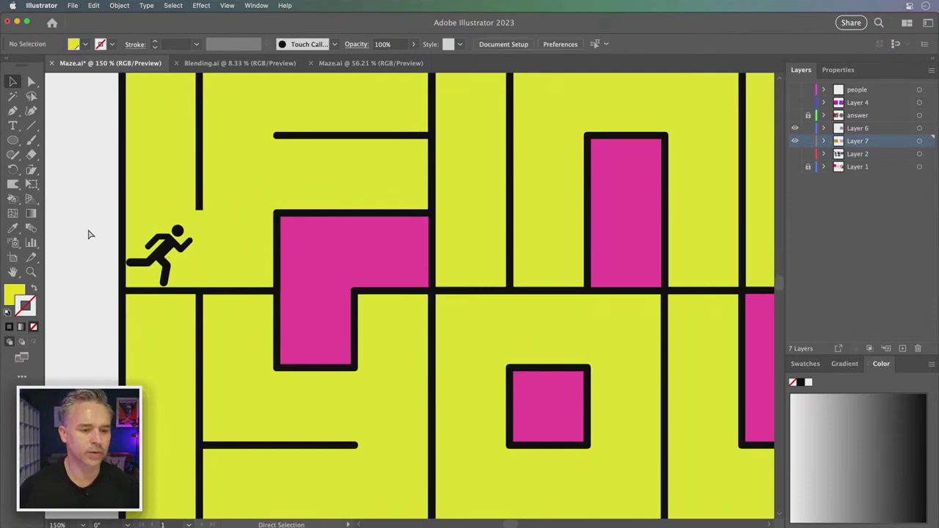
Step: Draw a horizontal line under the standing figure out to the maze border, with no fill and a black 7.6 pt stroke
key("super+minus")
key("super+minus")
key("super+minus")
left_click_drag(432, 302, 273, 276)
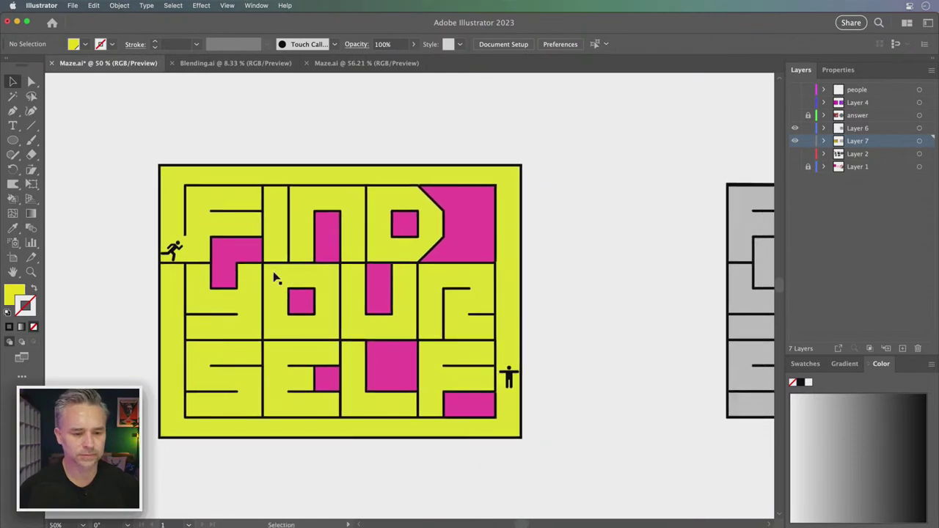
key("super+plus")
key("super+plus")
scroll(419, 235, "down", 3)
scroll(419, 235, "right", 2)
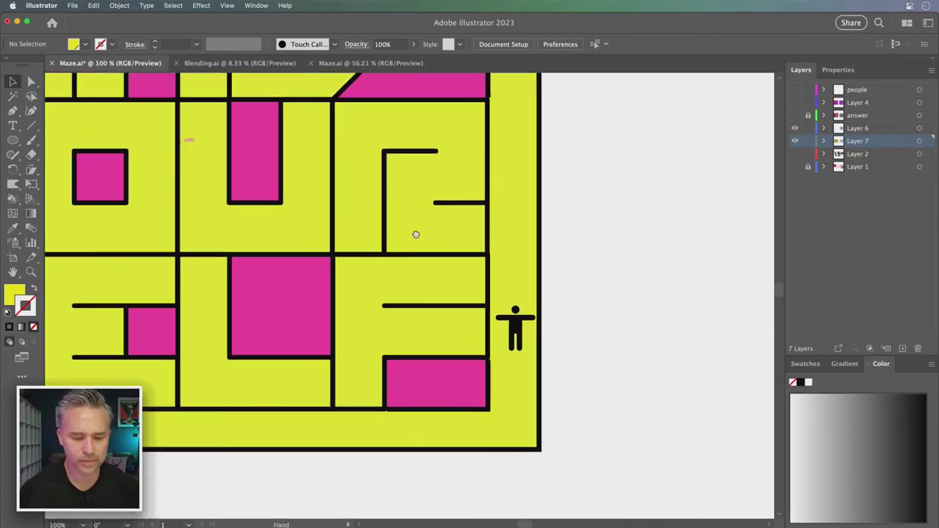
key("backslash")
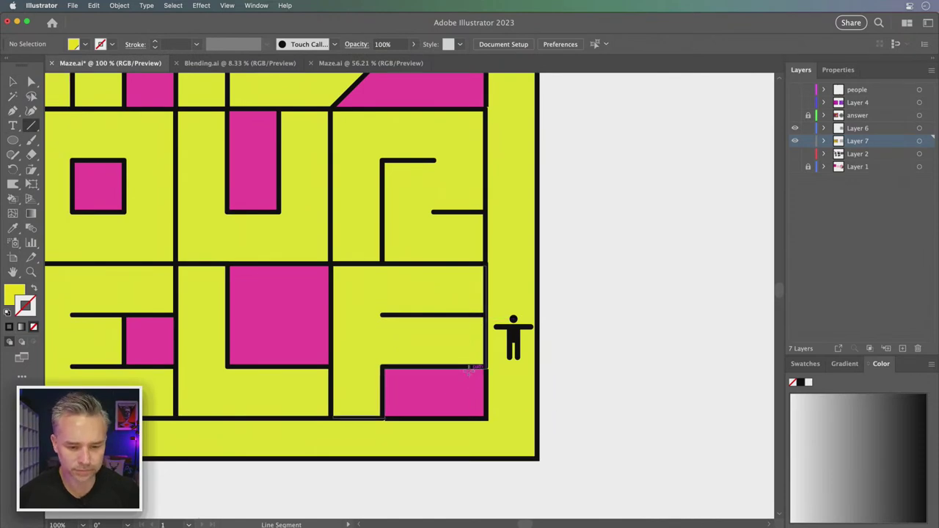
left_click_drag(471, 365, 537, 367)
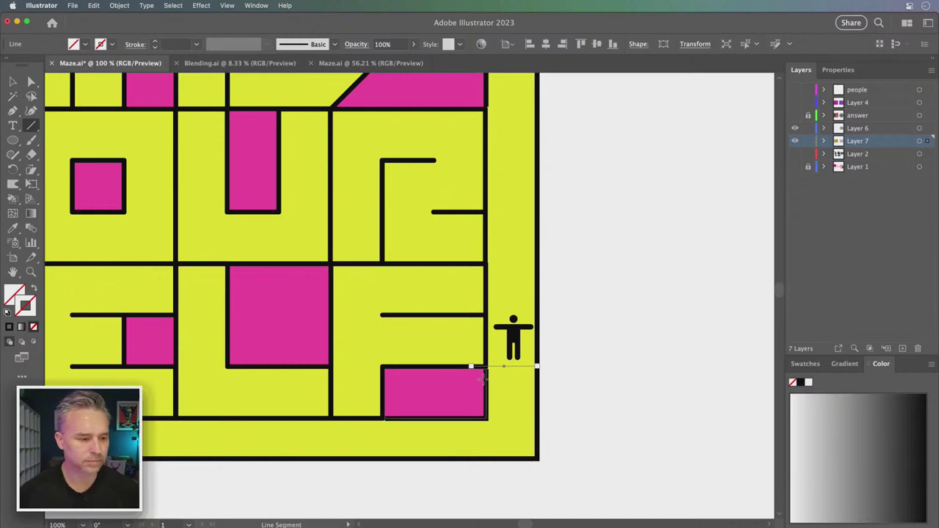
left_click(8, 314)
left_click(13, 290)
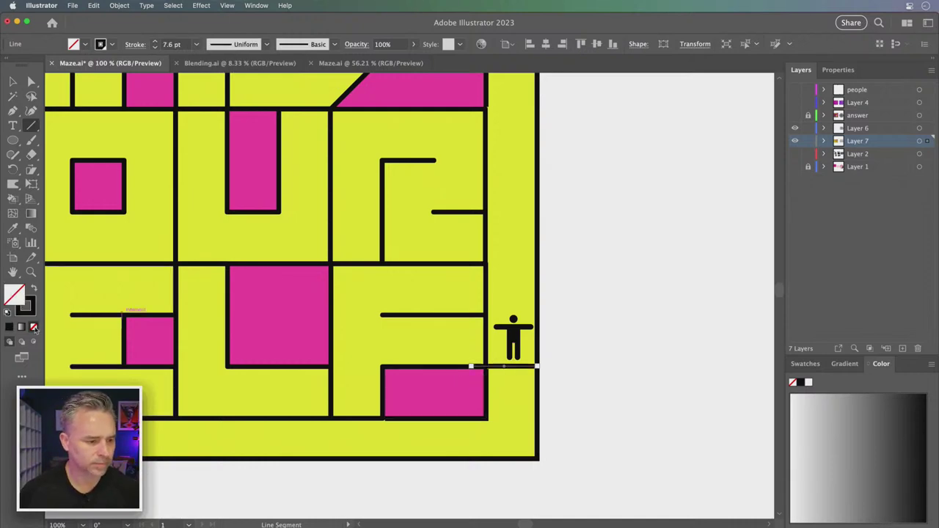
key("v")
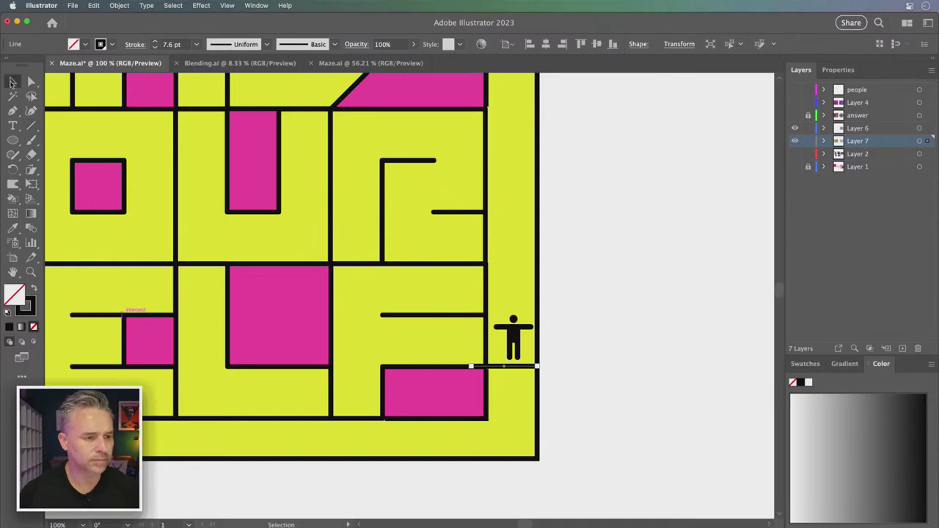
left_click(14, 142)
left_click(56, 142)
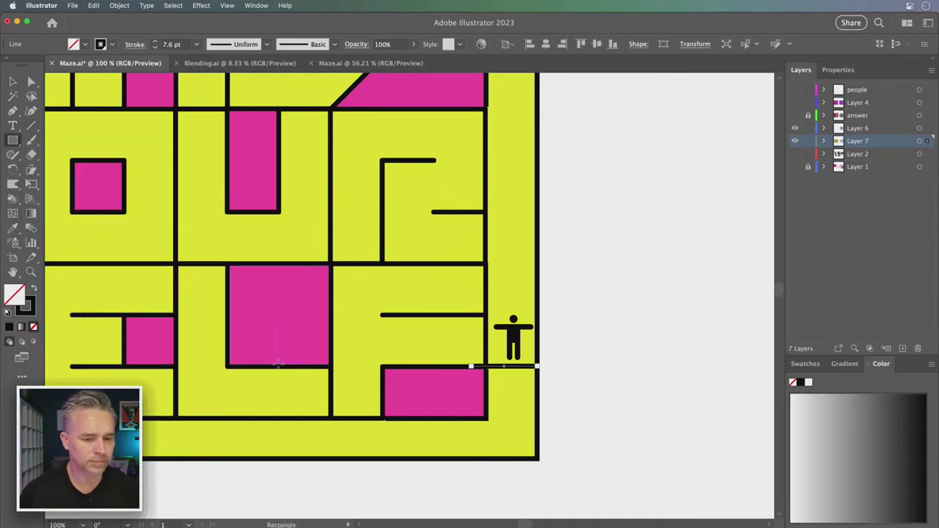
key("i")
left_click(460, 340)
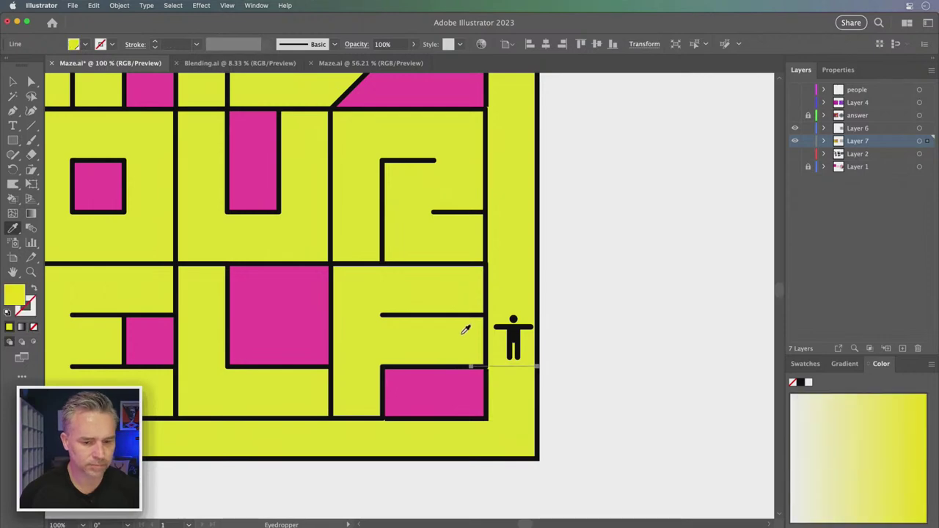
key("cmd+z")
left_click(13, 81)
left_click(593, 291)
left_click(12, 140)
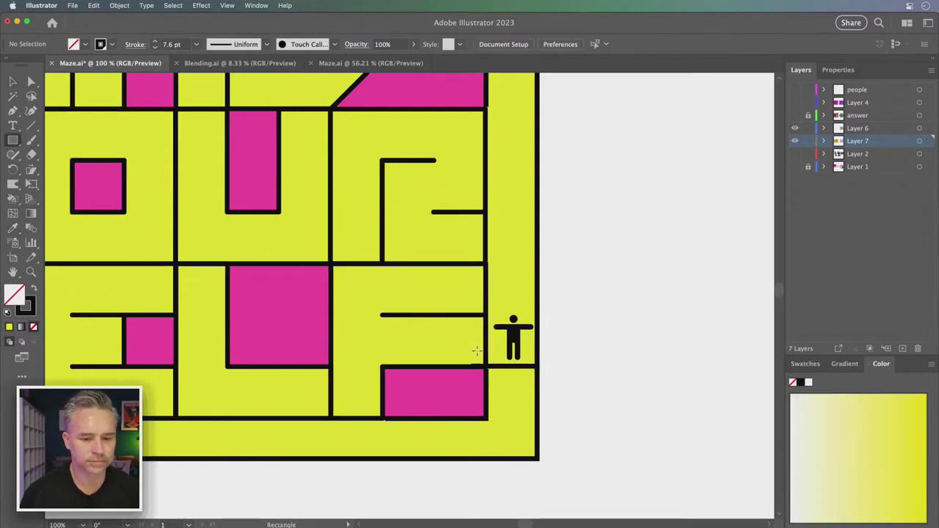
left_click_drag(472, 318, 505, 361)
left_click(14, 81)
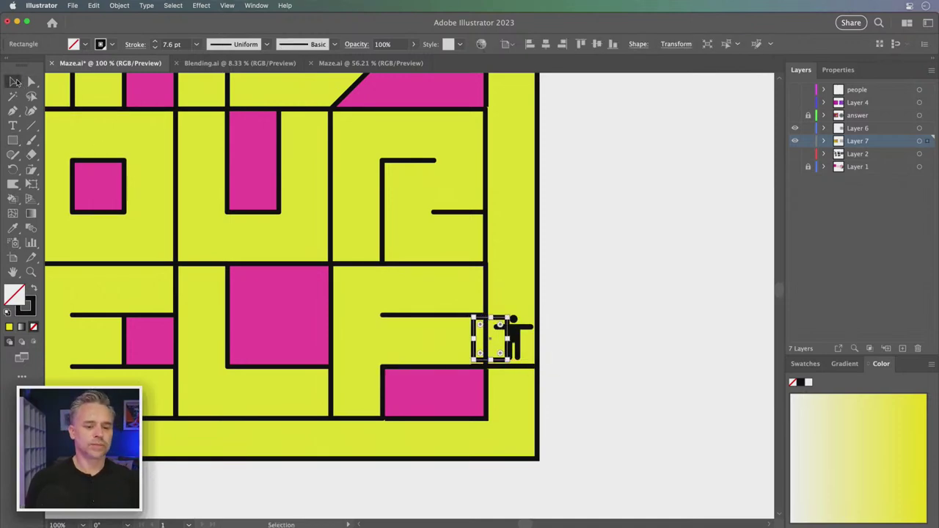
left_click(413, 300)
Step: Reposition the standing figure so it stands centred in the outer corridor, just above the new horizontal line
left_click(516, 342)
left_click_drag(517, 343, 359, 438)
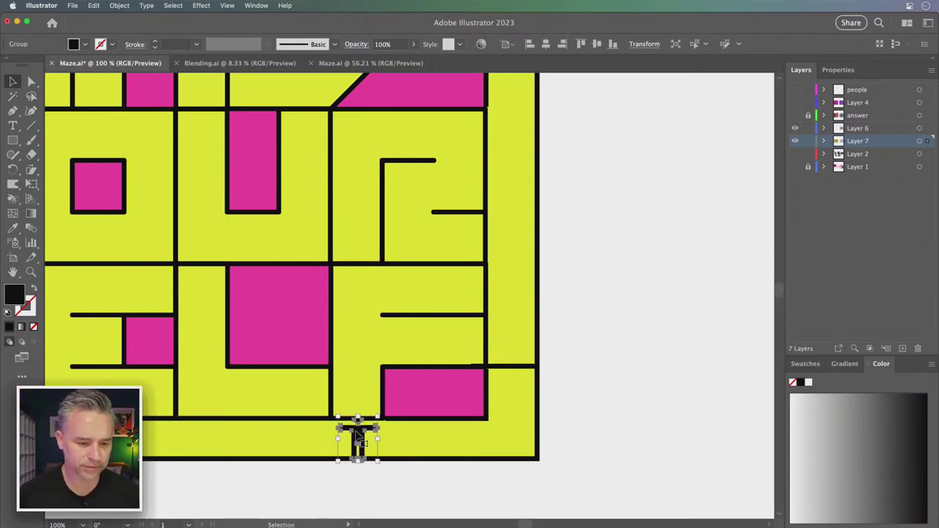
key("super+equal")
key("super+equal")
scroll(340, 382, "up", 2)
scroll(340, 382, "down", 1)
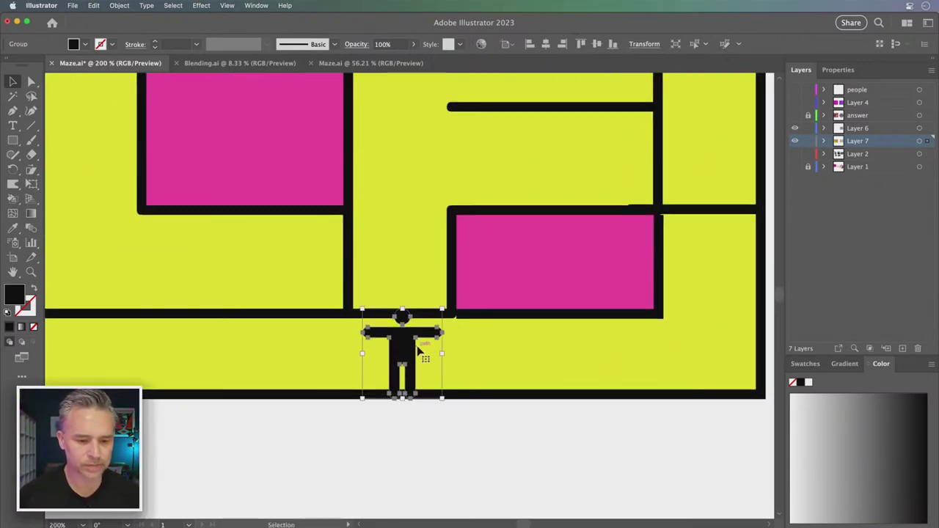
left_click_drag(423, 356, 711, 143)
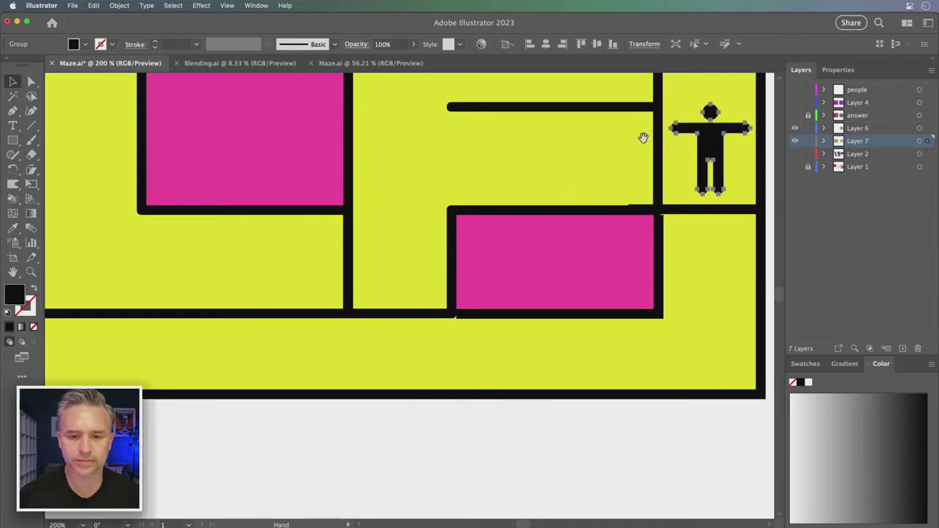
left_click_drag(643, 139, 507, 310)
left_click_drag(566, 308, 566, 310)
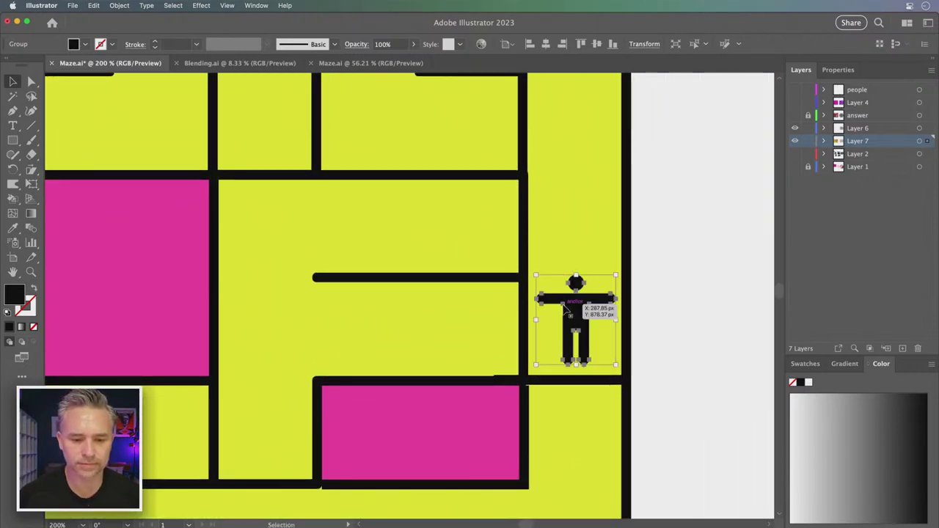
Step: Cover the wall beside the standing figure with a rectangle in the maze's sampled yellow, and bring the figure in front of it
left_click(15, 141)
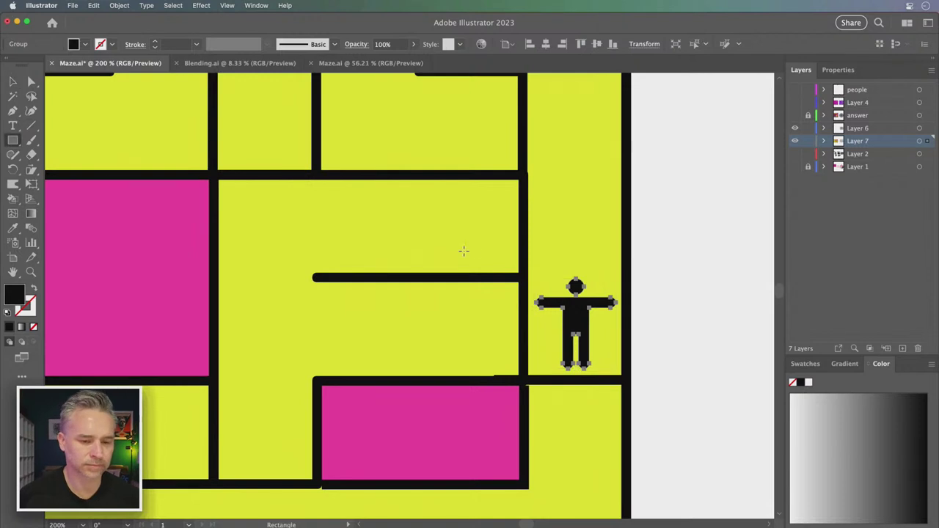
mouse_move(433, 282)
left_mouse_down()
mouse_move(535, 373)
mouse_move(621, 376)
left_mouse_up()
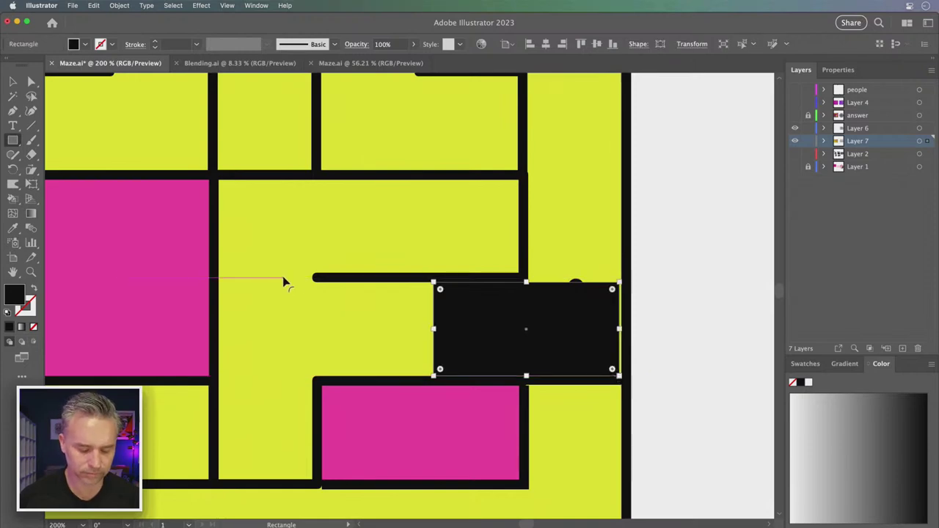
key("i")
left_click(345, 235)
left_click(11, 83)
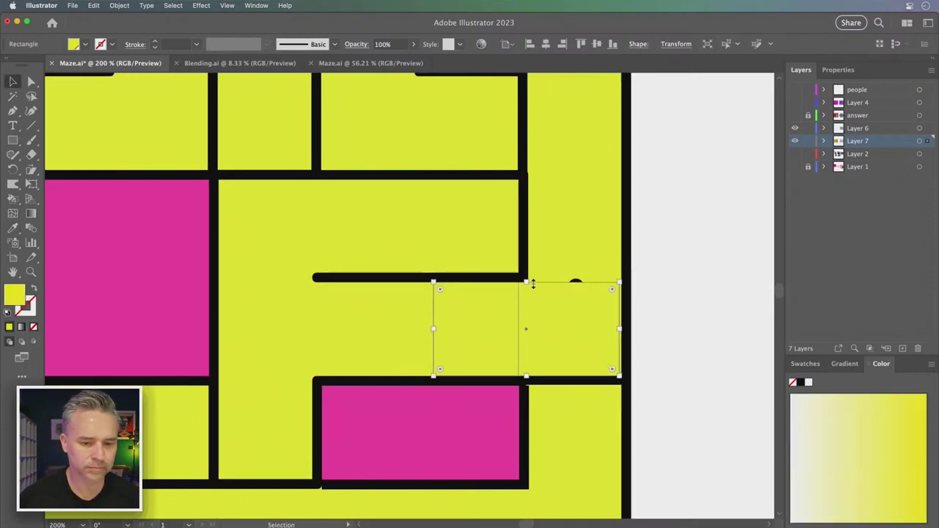
left_click(576, 284)
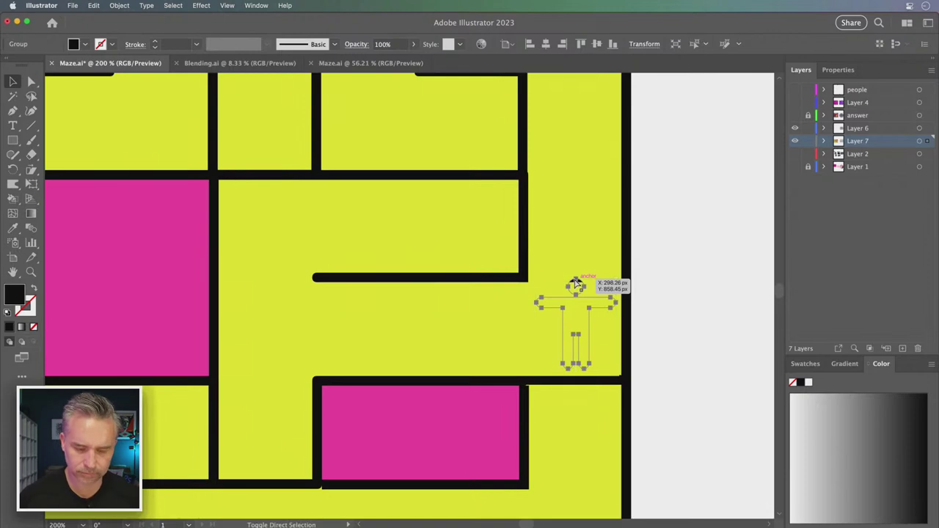
key("super+shift+bracketright")
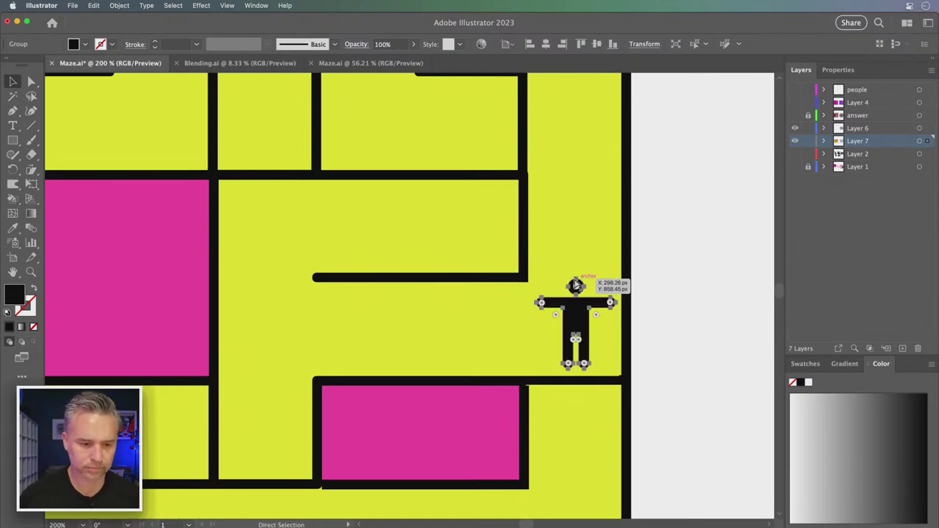
Step: Examine the whole maze with its entrance at the running figure and its exit at the standing figure
key("super+0")
left_click_drag(233, 259, 698, 274)
left_click(433, 191)
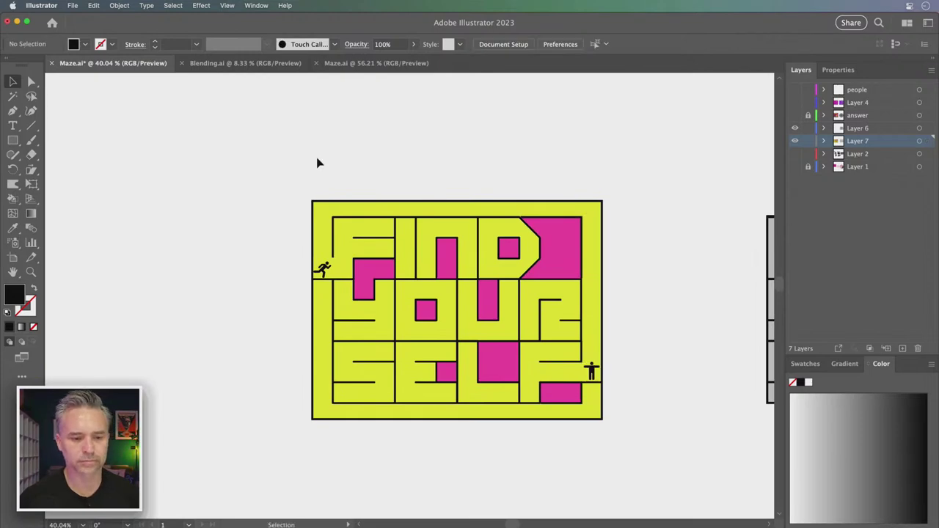
key("super+equal")
key("super+equal")
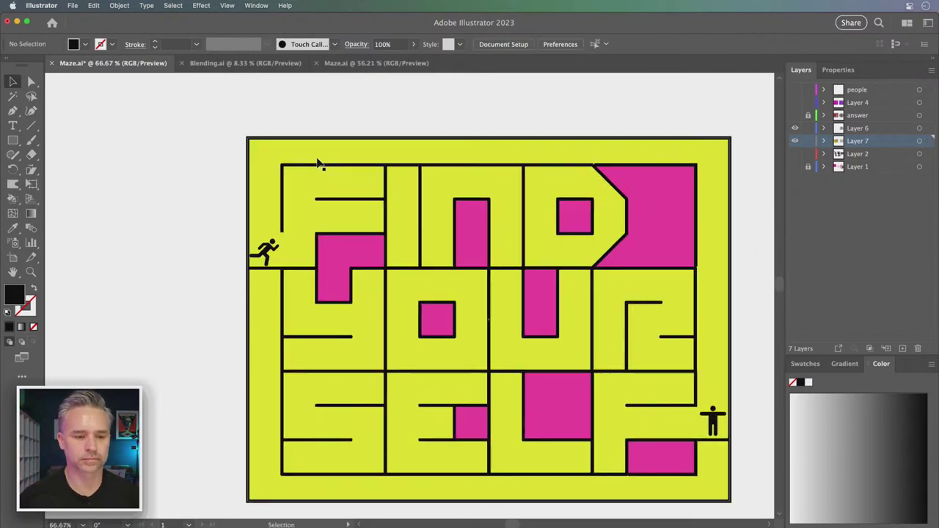
scroll(314, 149, "right", 2)
scroll(314, 149, "down", 1)
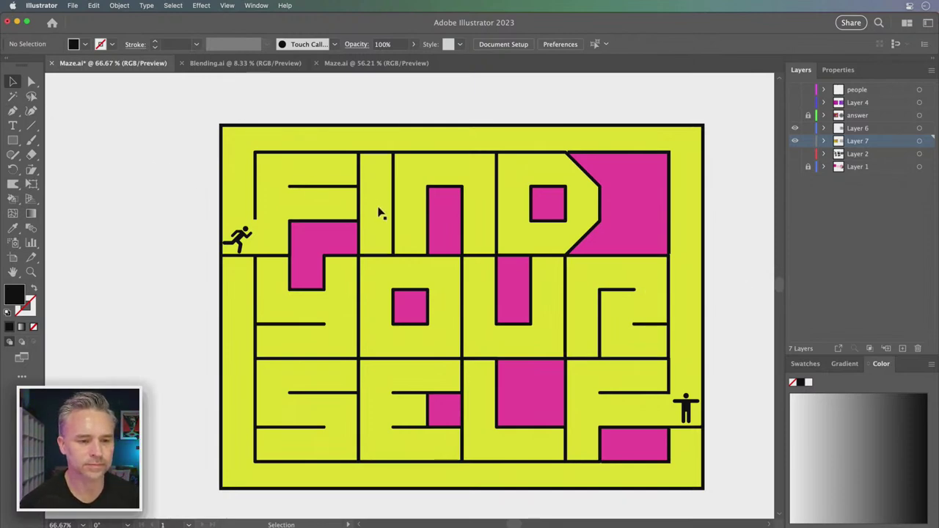
Step: Move the standing figure into the corridor below the maze's F and scale both figures down slightly to fit their corridors
left_click_drag(688, 411, 585, 476)
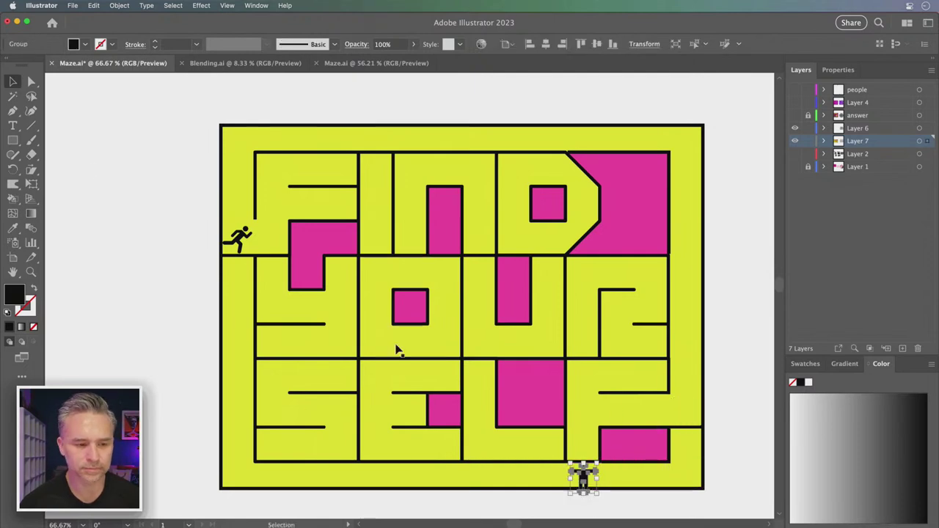
left_click(236, 238, "shift")
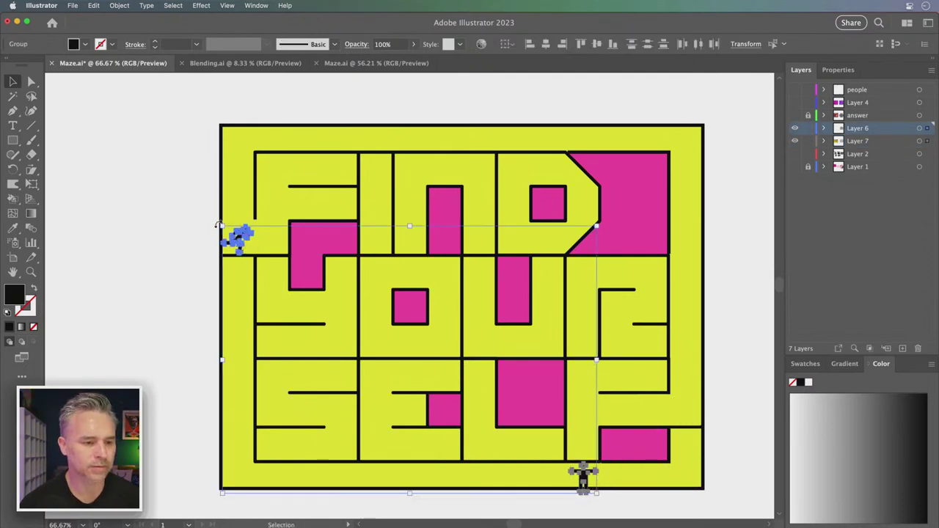
left_click_drag(218, 225, 236, 241)
left_click(166, 254)
Step: Reposition the scaled standing figure at the exit beside the F, centred in the outer corridor above the horizontal line
left_click(587, 477)
left_click_drag(576, 469, 574, 467)
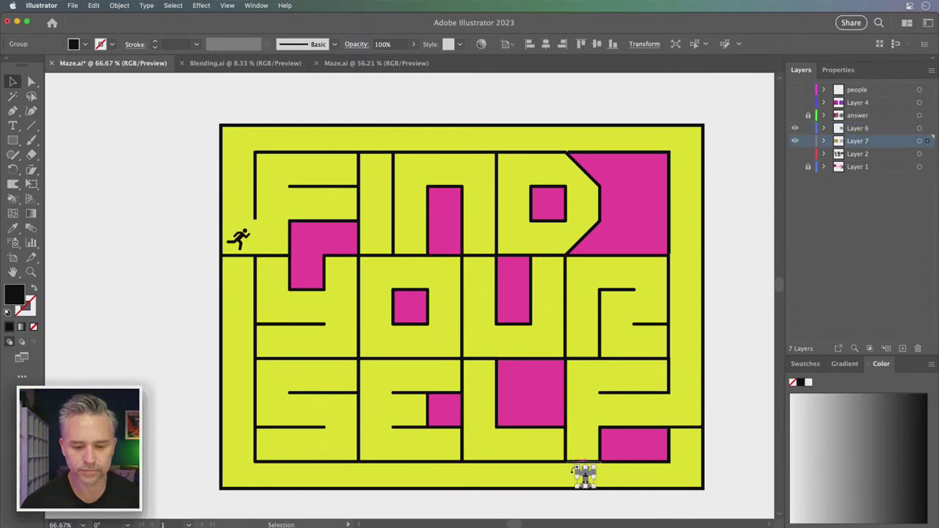
left_click(163, 419)
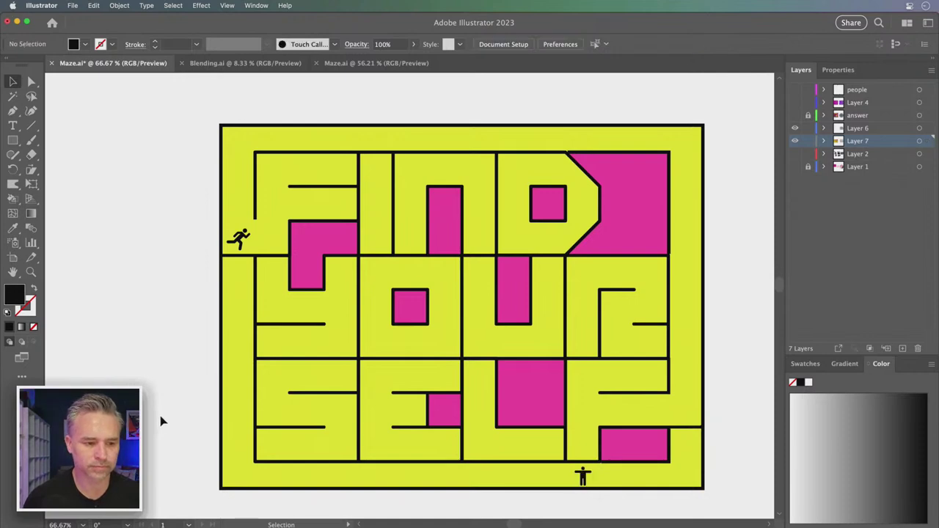
left_click(583, 476)
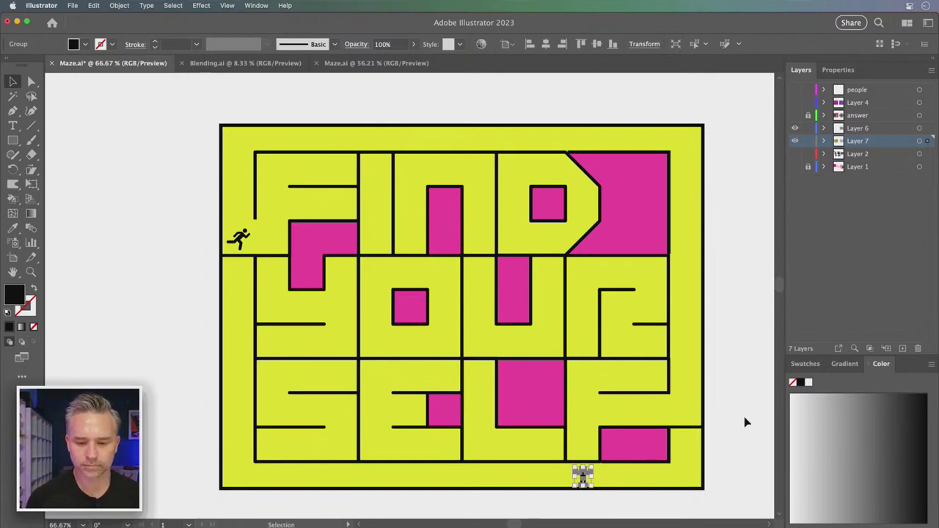
left_click_drag(584, 476, 684, 413)
left_click(31, 257)
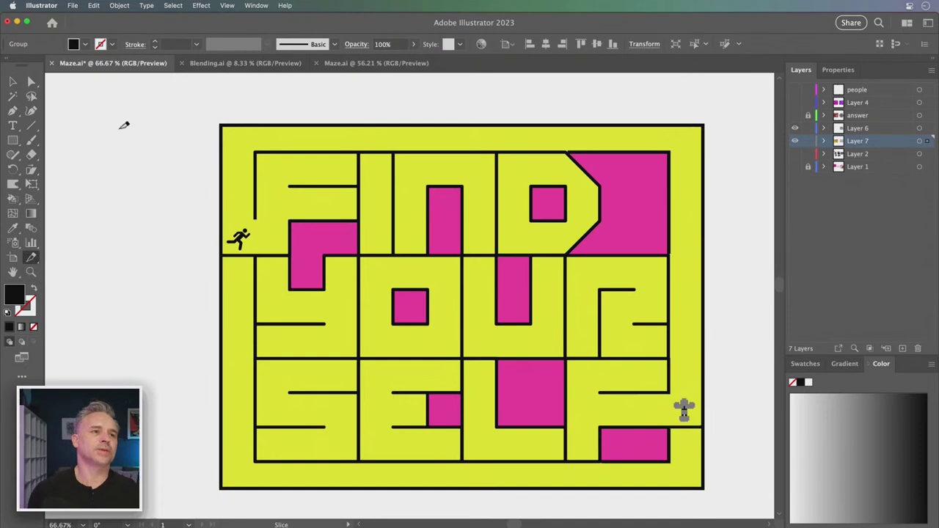
left_click(11, 79)
left_click(163, 207)
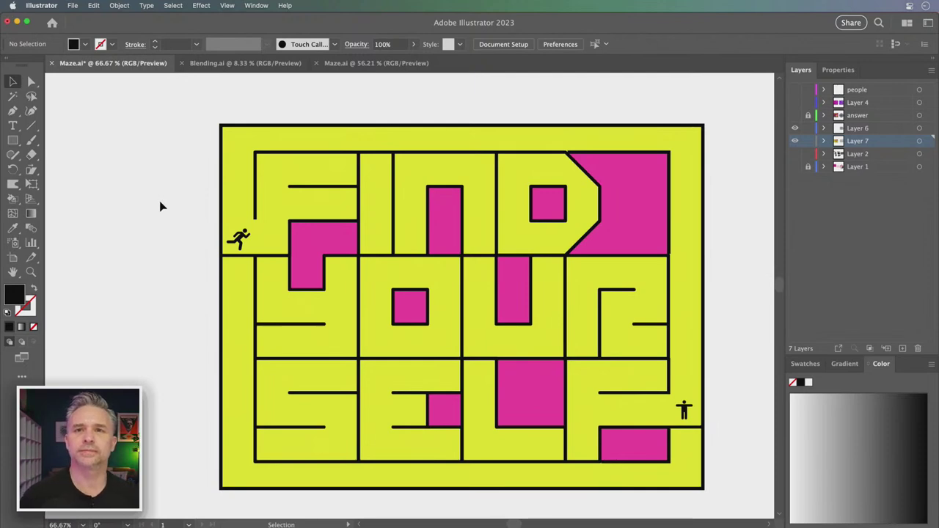
Step: Duplicate the complete yellow maze with both figures and place the copy to the left of the original
scroll(109, 210, "right", 3)
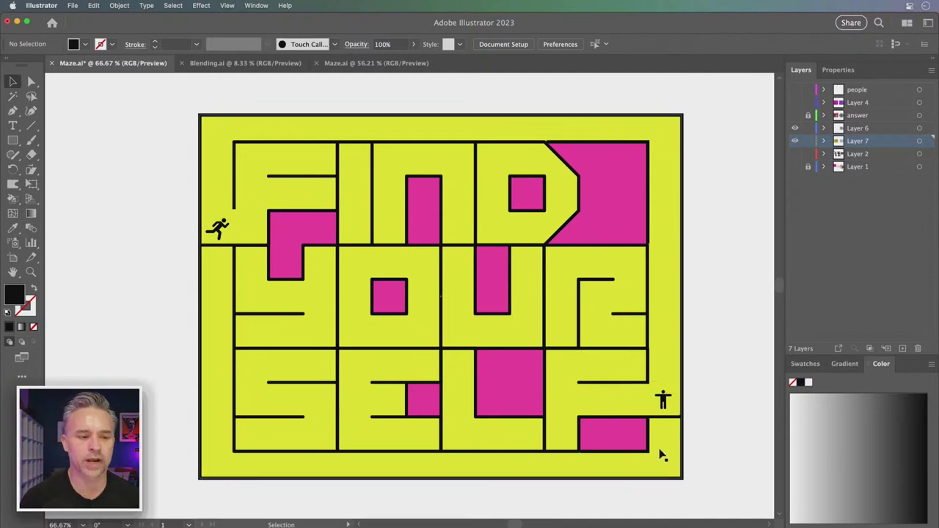
left_click(211, 186)
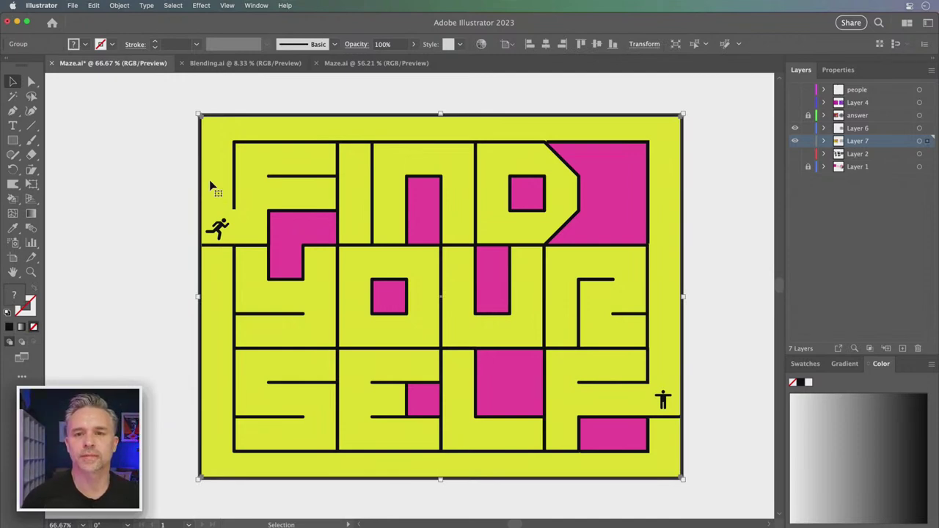
left_click(137, 169)
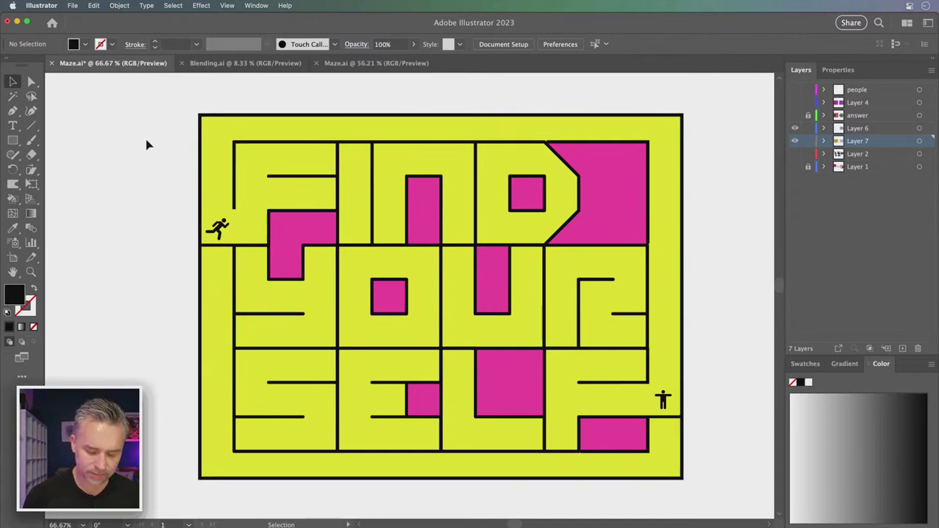
key("super+minus")
key("super+minus")
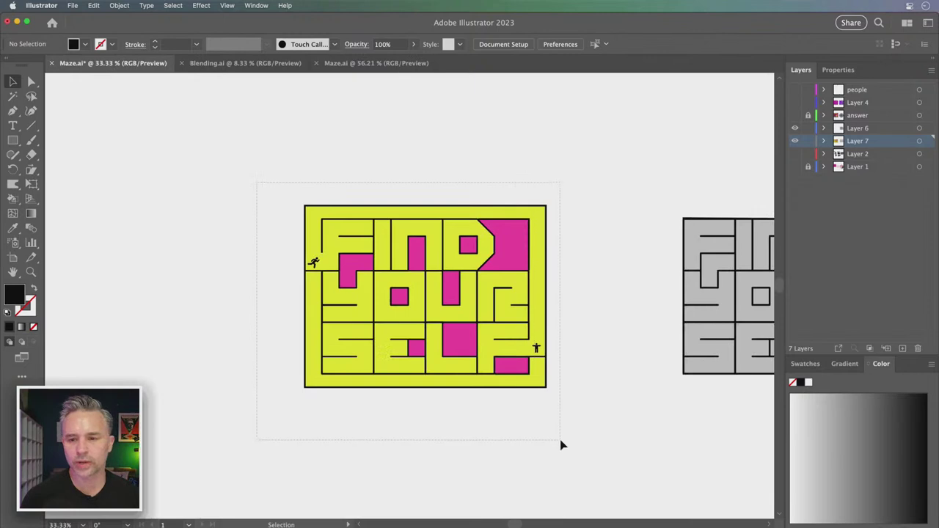
key("super+a")
left_click_drag(474, 291, 189, 293)
left_click_drag(140, 180, 457, 193)
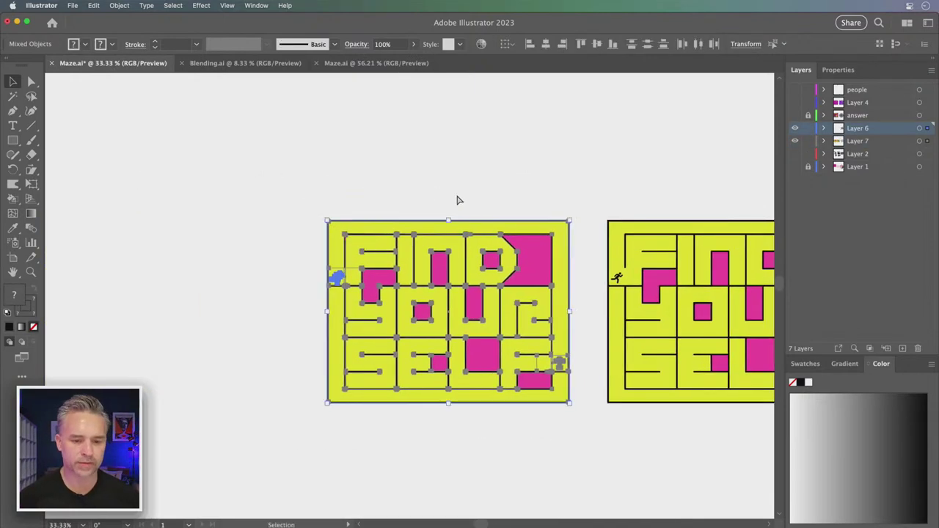
key("super+plus")
scroll(107, 211, "left", 3)
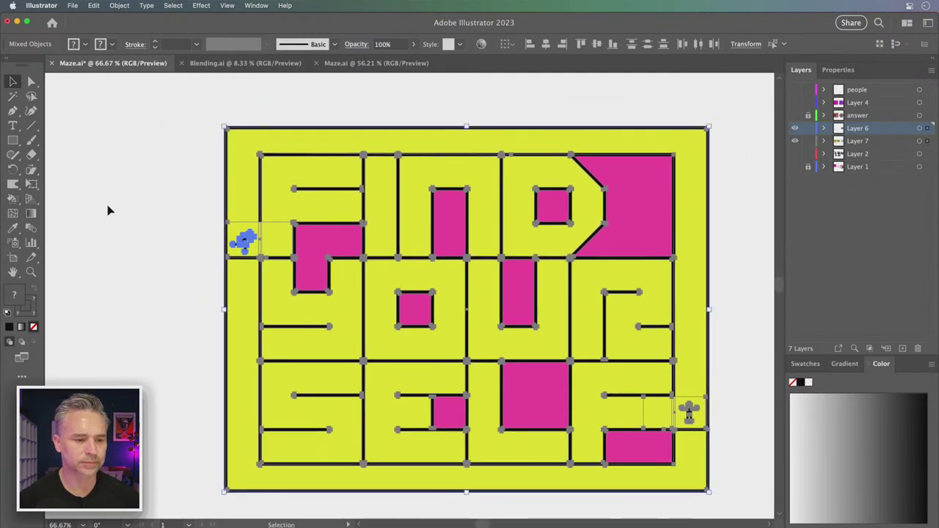
left_click(107, 211)
Step: Fill the outer background rectangle of the duplicated maze with the magenta swatch
scroll(176, 184, "right", 2)
left_click(216, 182)
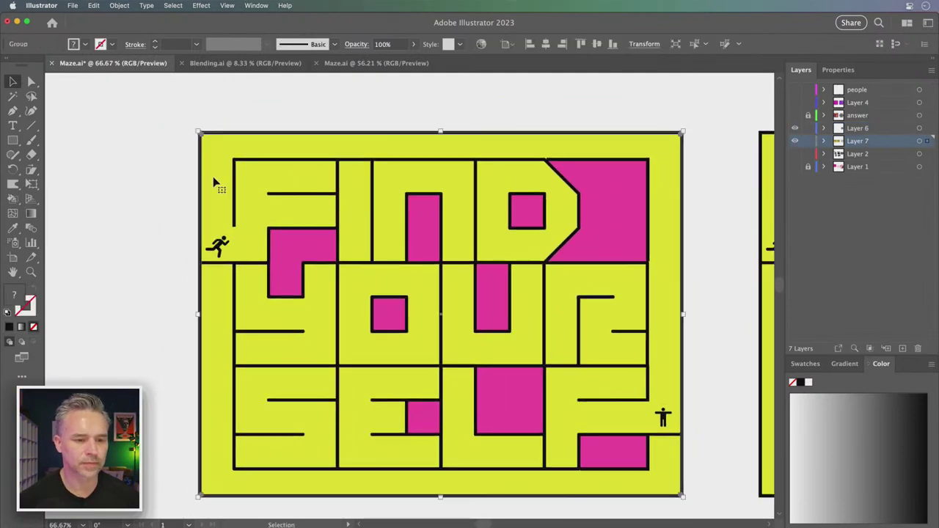
key("a")
left_click(151, 178)
left_click(217, 176)
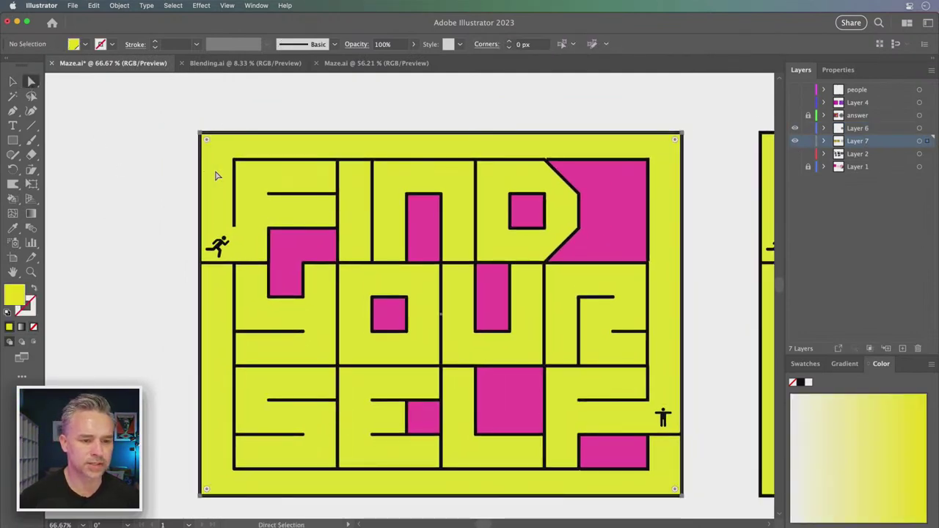
left_click(805, 365)
left_click(854, 406)
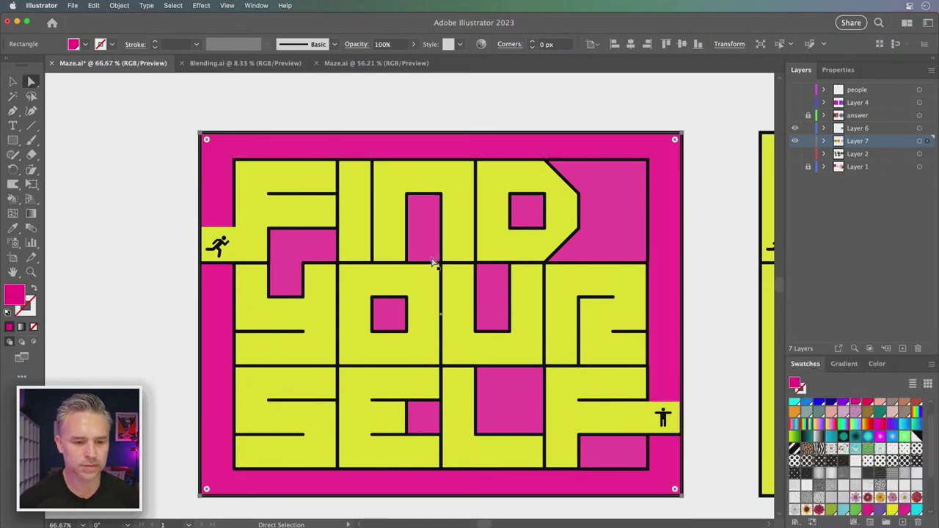
Step: Recolour the rectangle behind the running figure with the sampled background magenta and narrow it to the width of the outer corridor
left_click(12, 81)
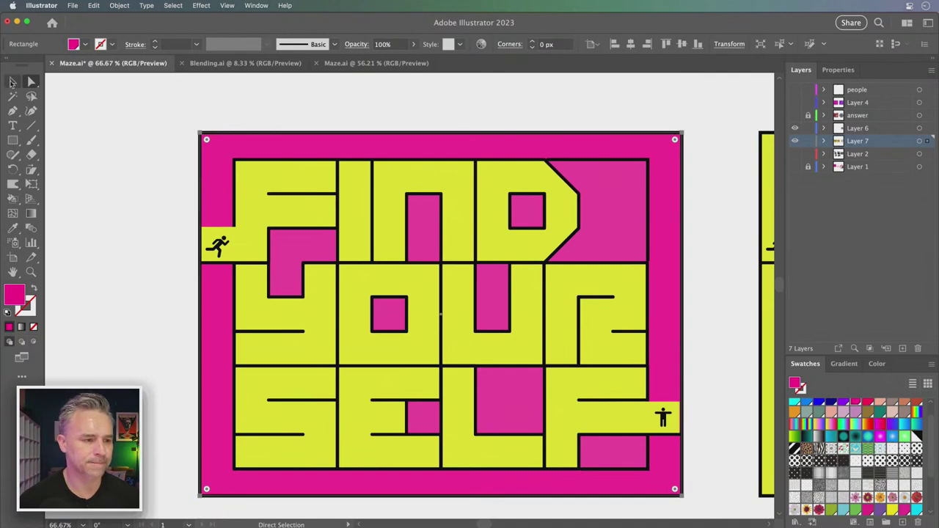
left_click(147, 201)
left_click(221, 236)
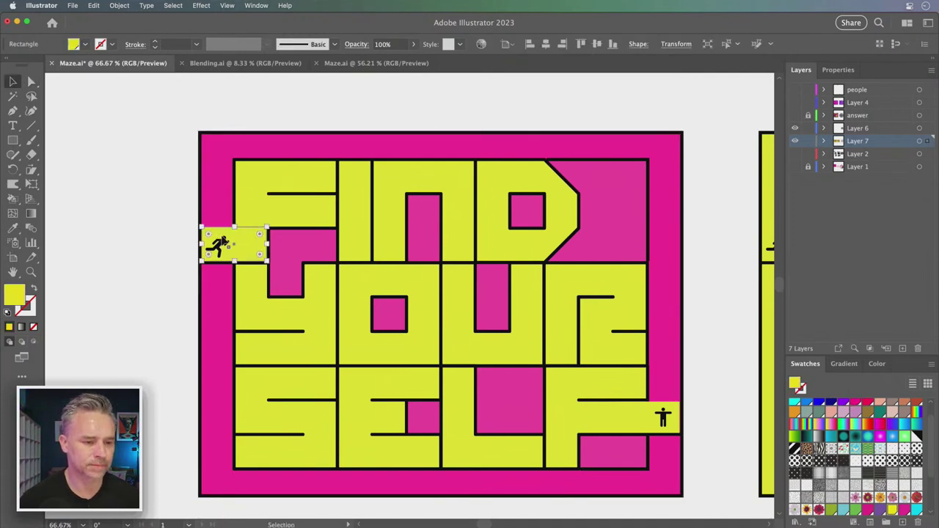
key("i")
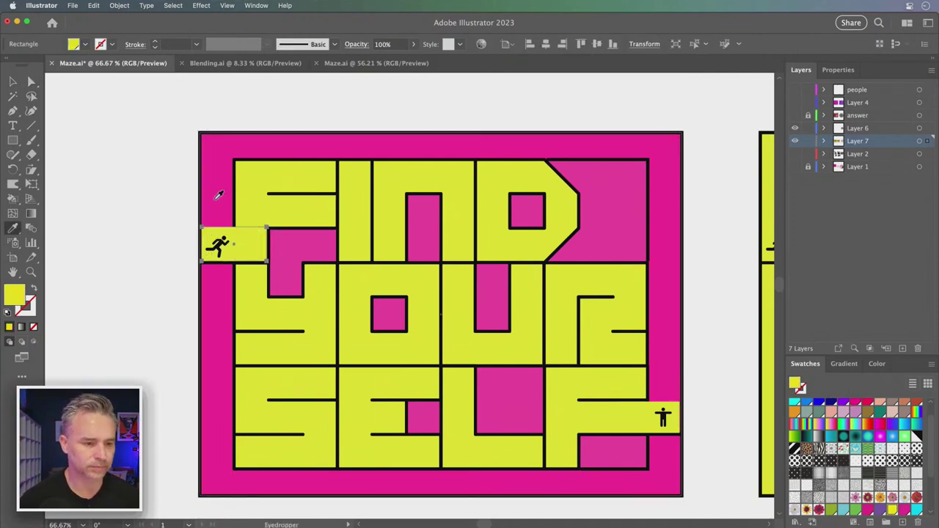
left_click(216, 195)
key("v")
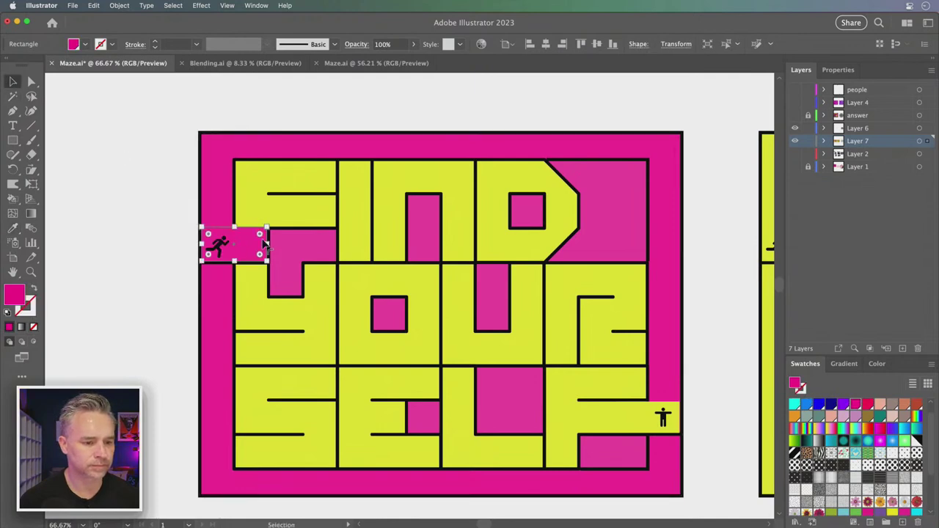
left_click_drag(269, 245, 235, 247)
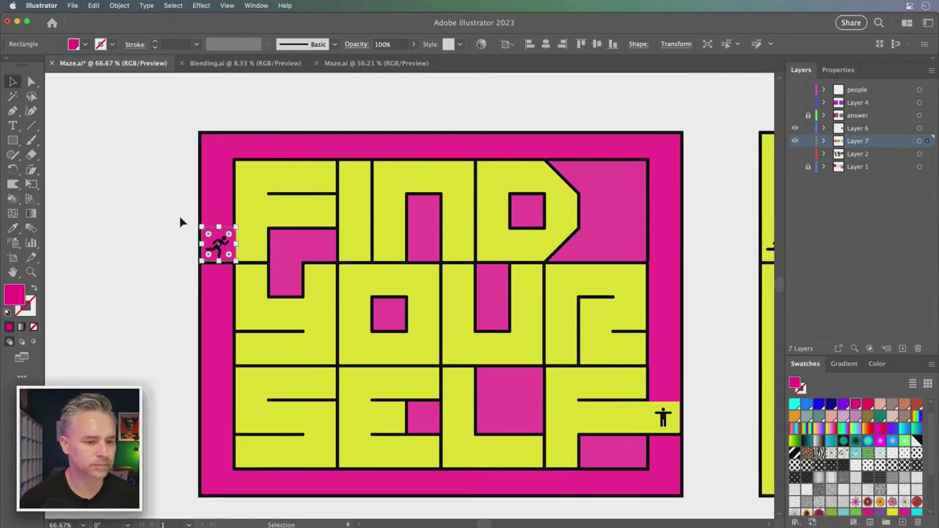
left_click(163, 217)
Step: Narrow the rectangle behind the standing figure to the corridor width and recolour it with the sampled background magenta
left_click(642, 416)
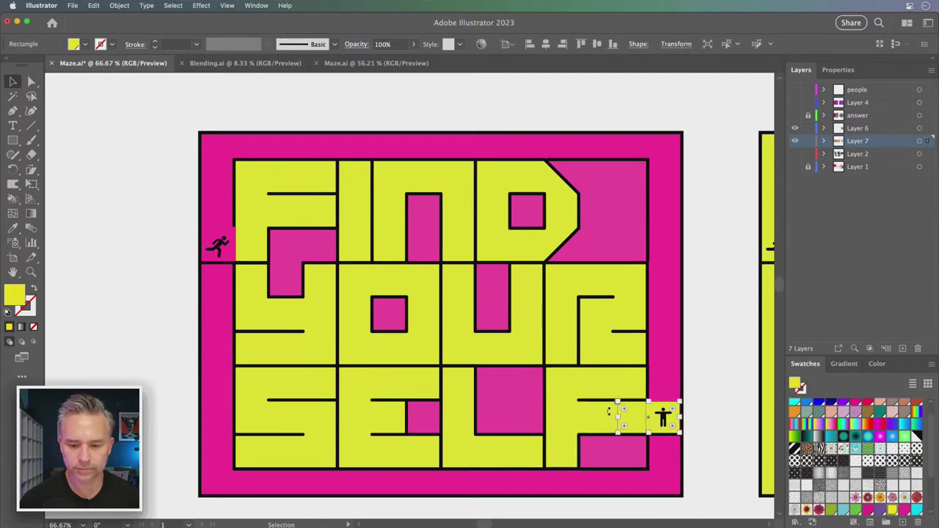
left_click_drag(618, 417, 646, 417)
key("i")
left_click(663, 357)
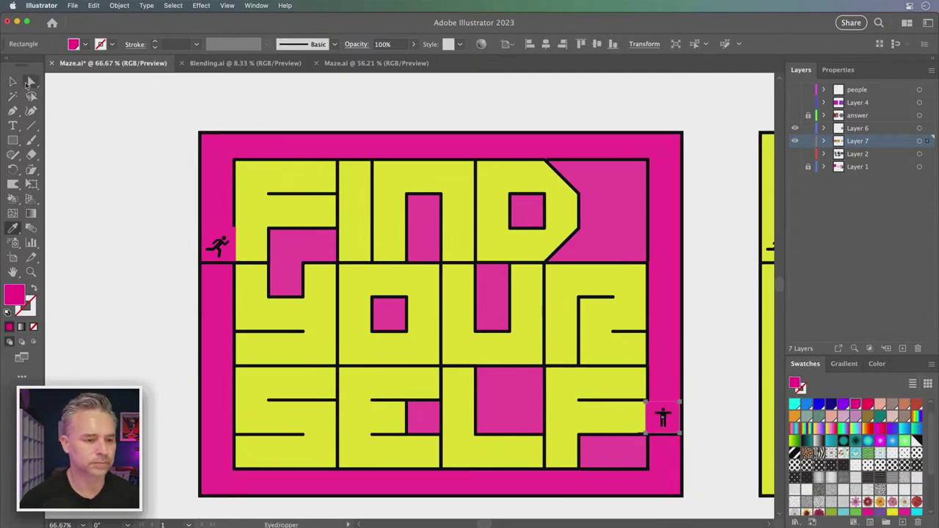
left_click(12, 81)
left_click(105, 191)
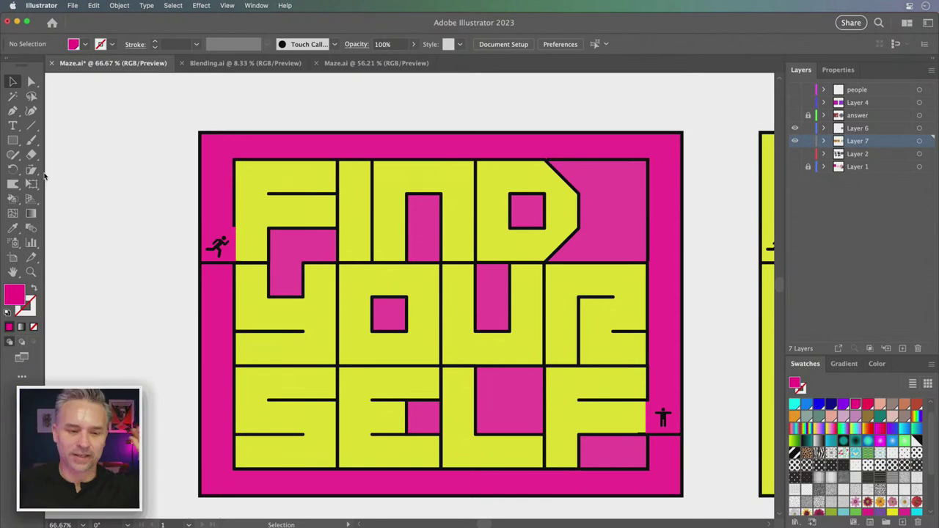
Step: Hide Layer 6 and Layer 7 and show Layer 2 with the lettering samples in normal preview
key("super+minus")
key("super+minus")
key("super+minus")
key("super+minus")
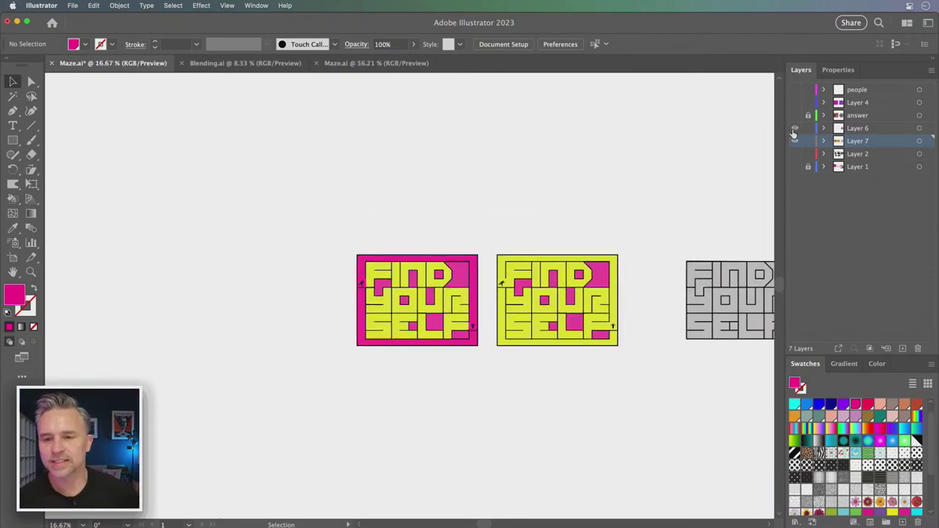
key("super+y")
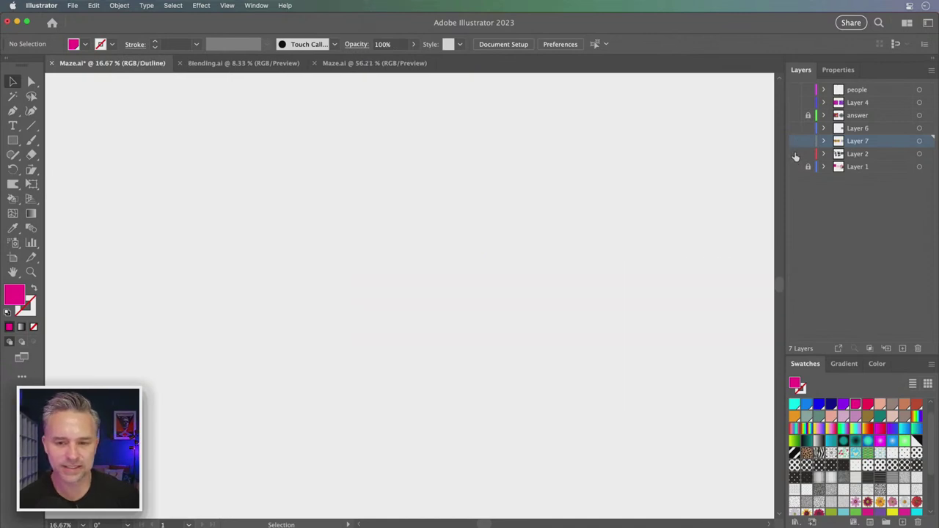
left_click(795, 154)
key("super+y")
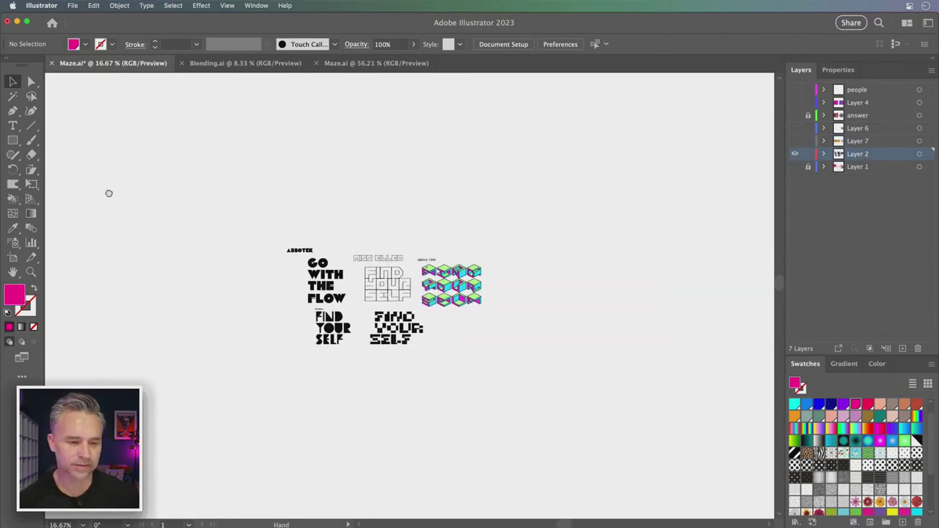
Step: Examine the Arbotek, Miss Ellen and Qbicle 1 BRK lettering samples for possible maze typefaces
key("super+plus")
key("super+plus")
key("super+plus")
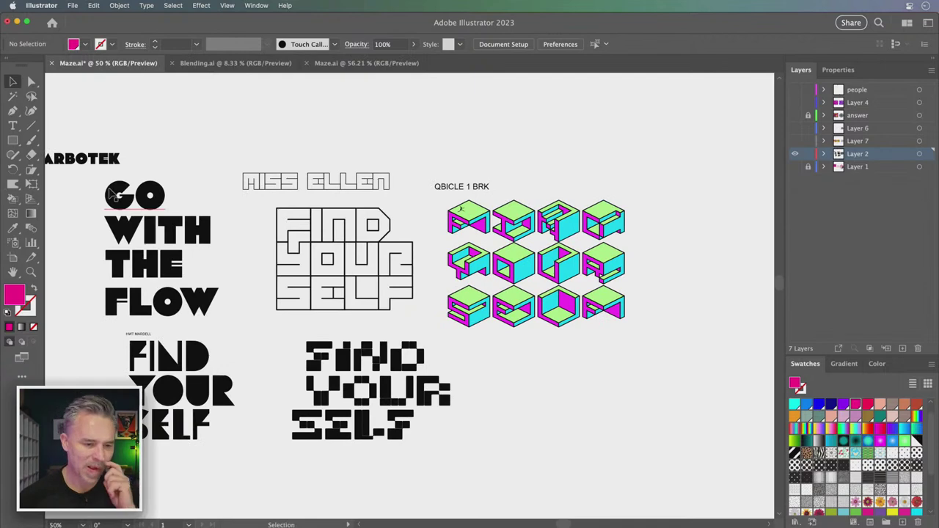
scroll(220, 257, "left", 5)
scroll(220, 257, "up", 1)
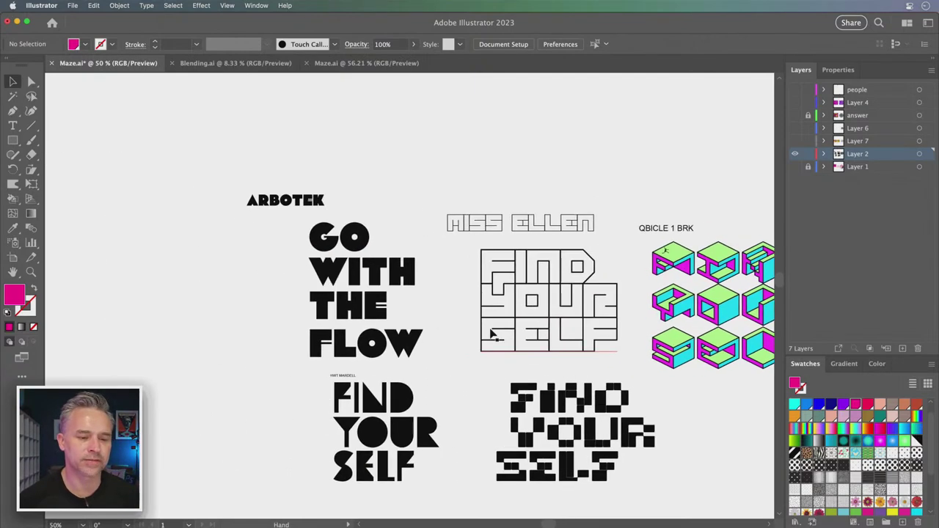
left_click(343, 312)
left_click(197, 287)
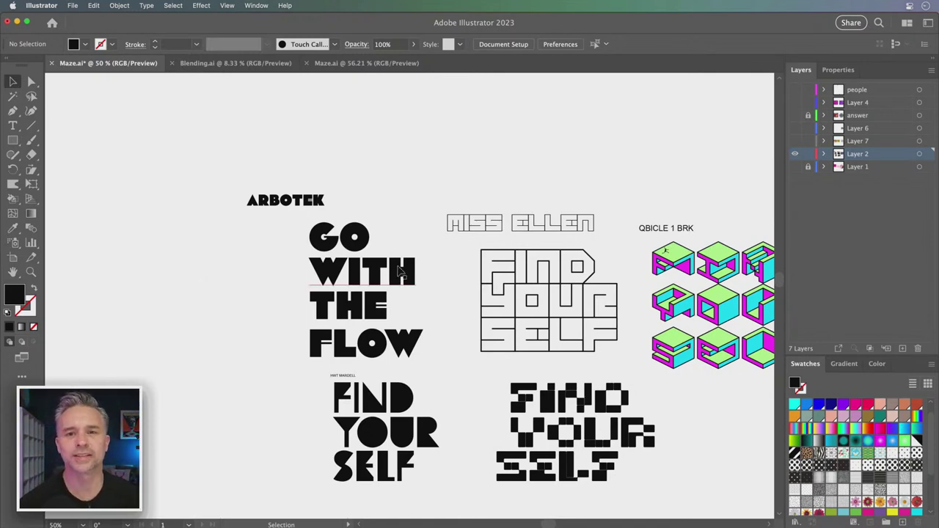
Step: Check the contents of the answer layer and Layer 4 by showing each briefly and hiding it again
left_click(795, 115)
left_click(795, 154)
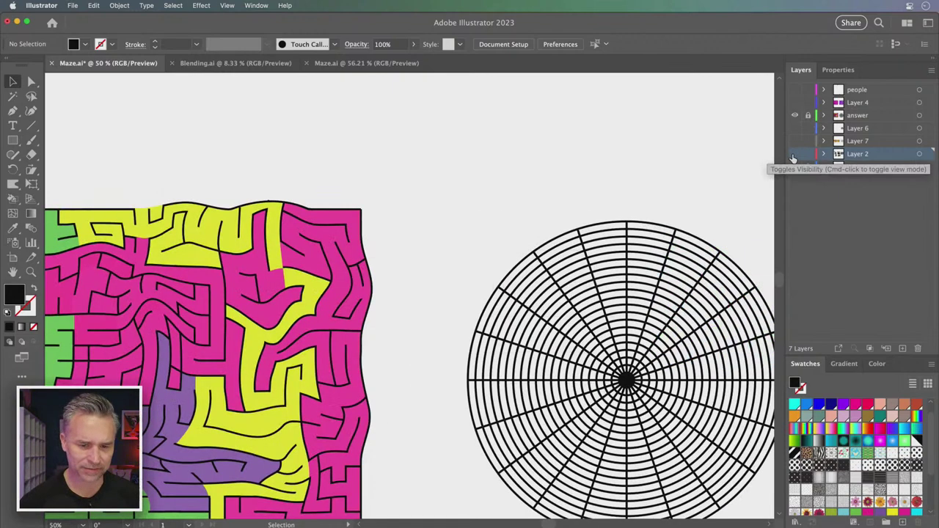
left_click(795, 154)
left_click(794, 115)
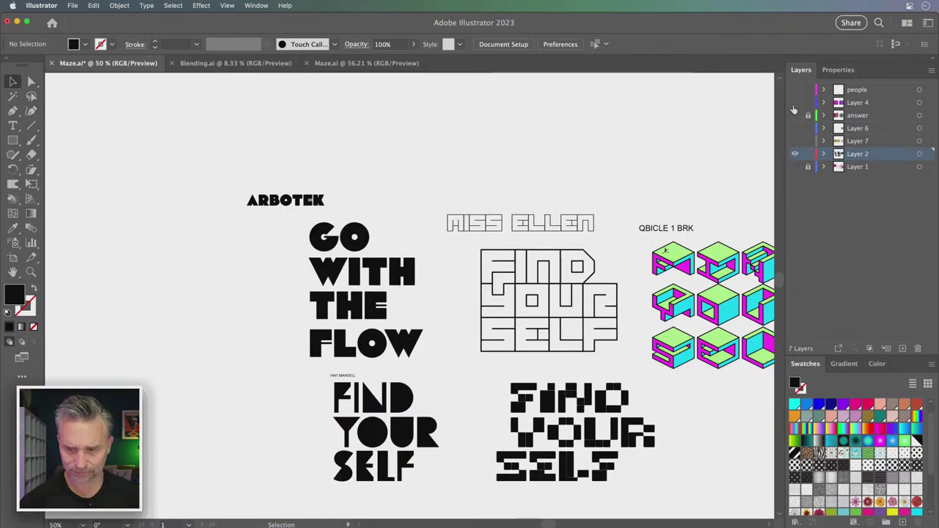
left_click(795, 102)
left_click(794, 102)
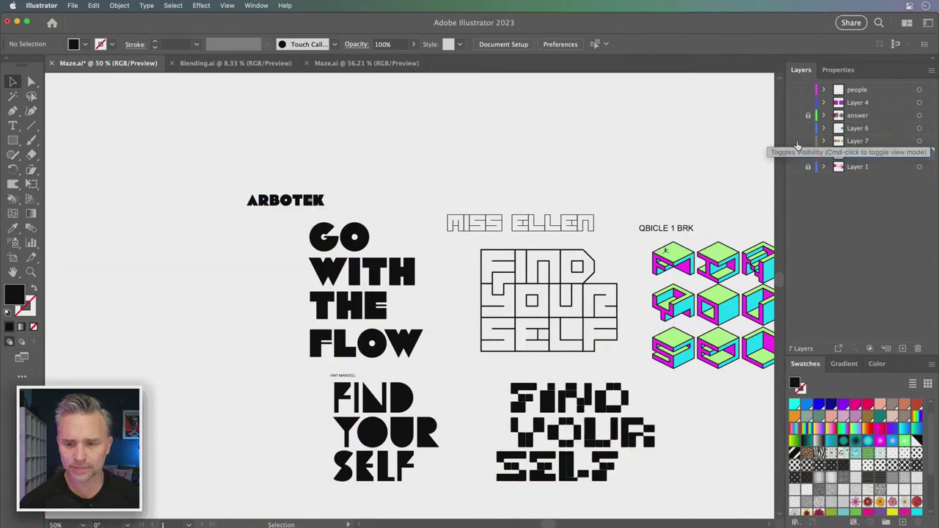
Step: Show Layer 7 and make it active, hide Layer 2, and bring the magenta-bordered maze into view
left_click(795, 141)
left_click(795, 154)
left_click(871, 141)
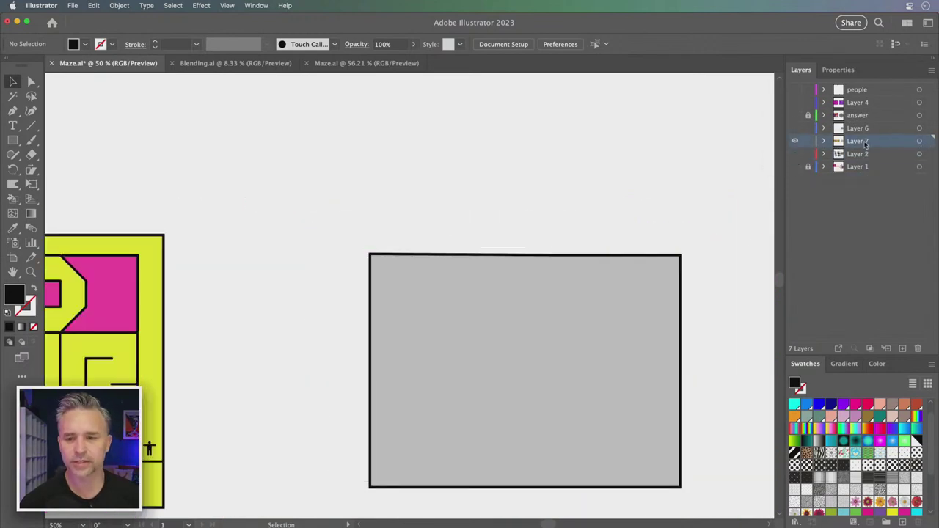
left_click_drag(145, 240, 579, 180)
left_click_drag(308, 181, 602, 176)
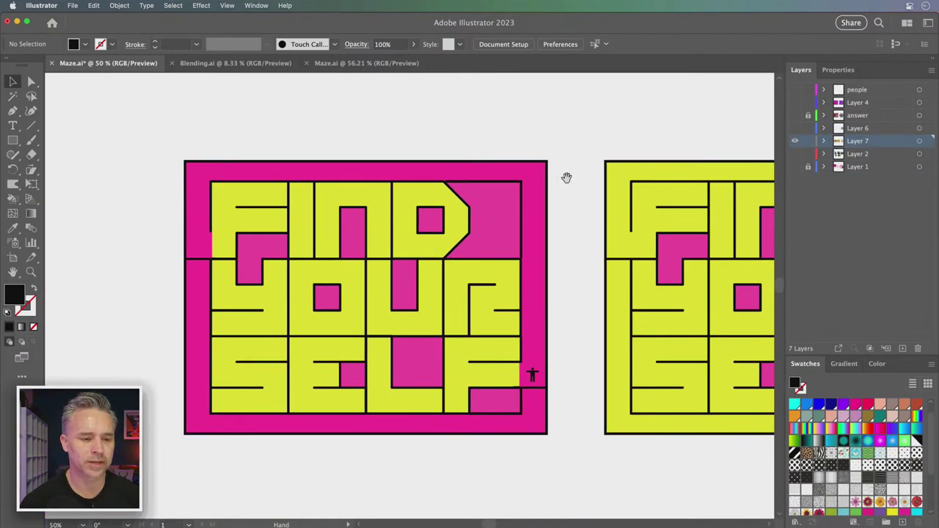
Step: Draw a hexagon on the empty canvas beside the maze and give it a black stroke with no fill
left_click_drag(485, 172, 631, 162)
key("space")
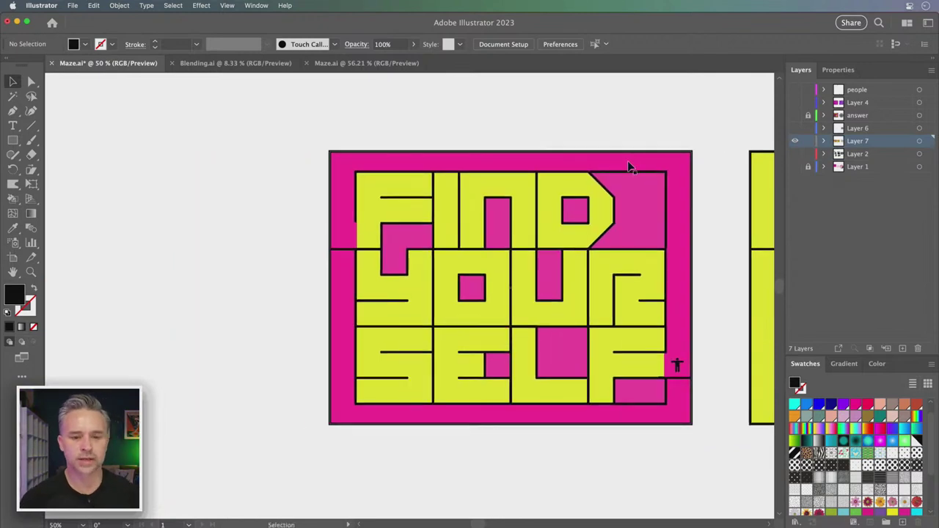
left_click_drag(442, 214, 342, 225)
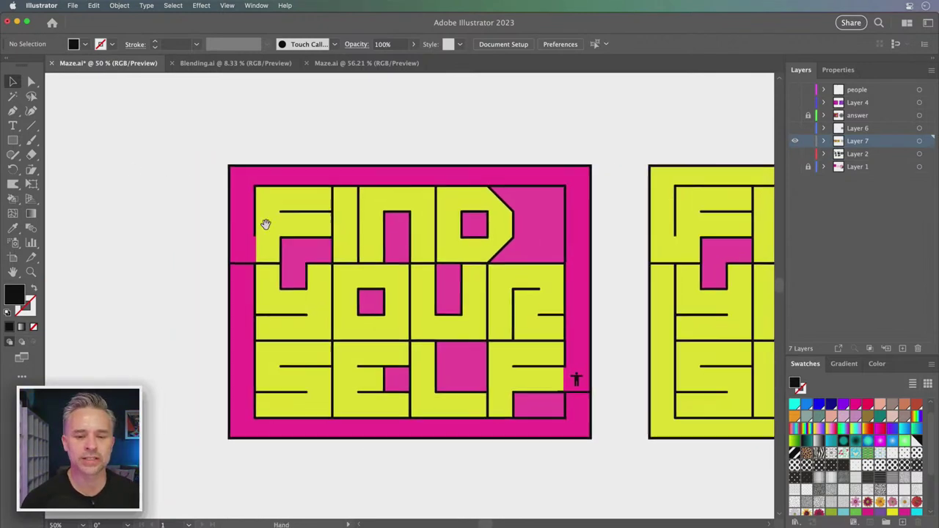
left_click_drag(207, 217, 742, 243)
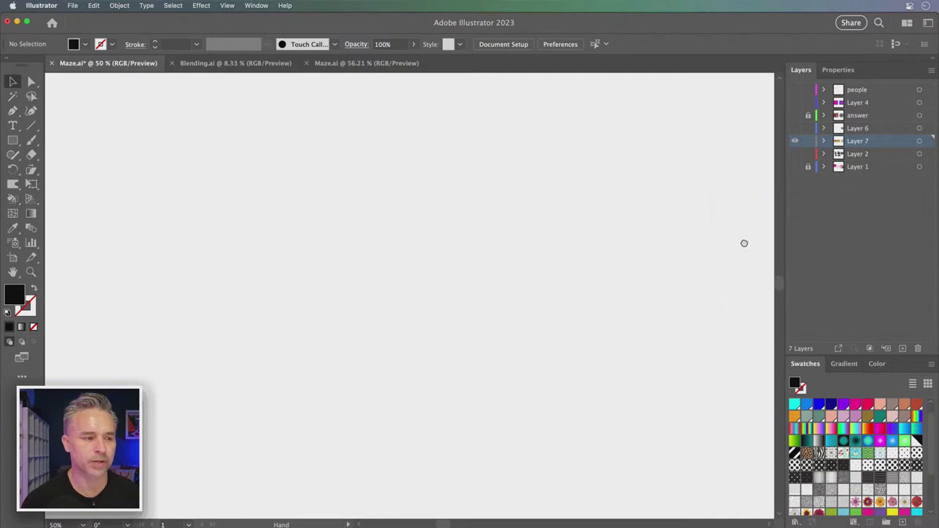
left_click(10, 141)
left_click(67, 184)
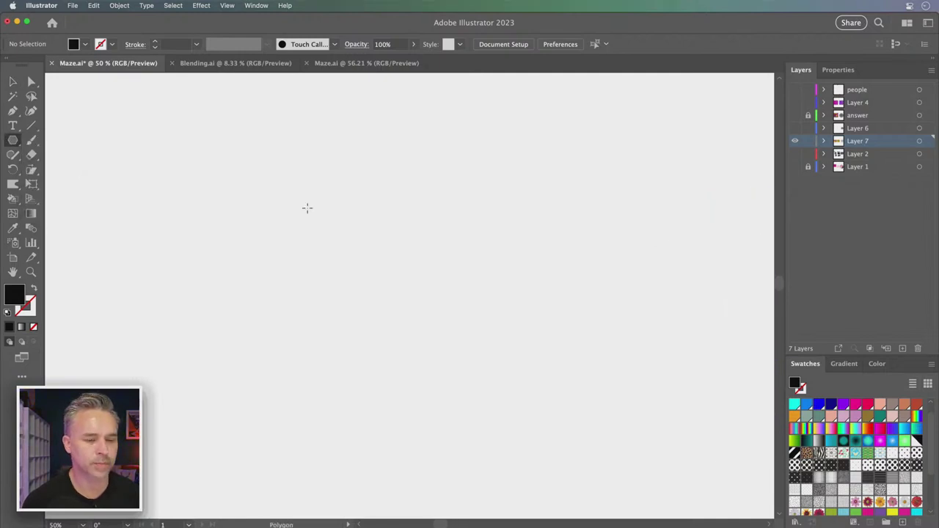
left_click_drag(332, 233, 360, 267)
left_click(33, 291)
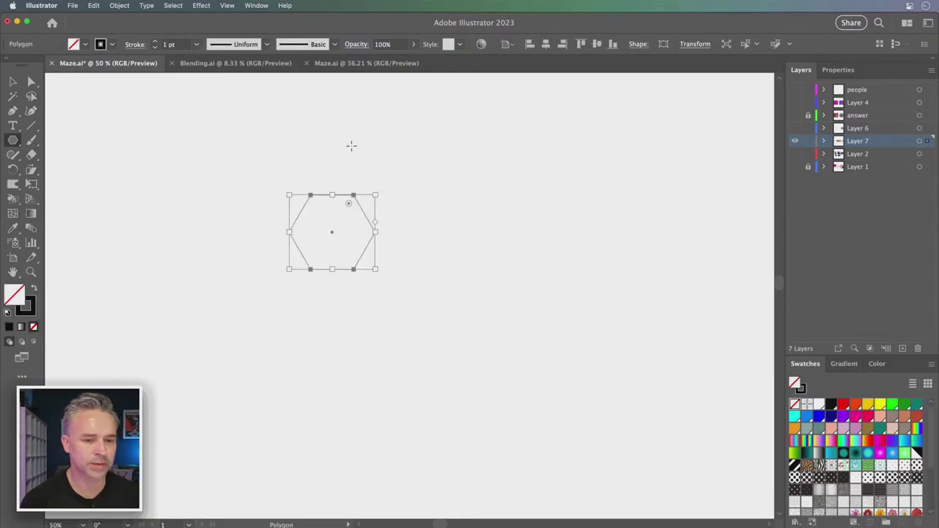
Step: Set the hexagon's stroke weight to 8 pt
left_click(155, 42)
left_click(155, 42)
left_click(154, 41)
left_click(155, 42)
left_click(154, 42)
left_click(155, 42)
left_click(155, 42)
left_click(13, 82)
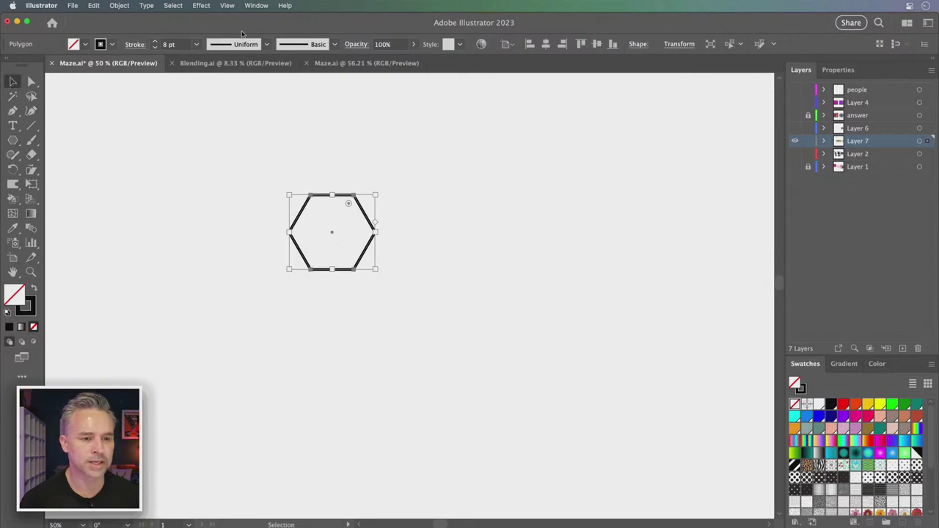
Step: Turn the hexagon into a Grid repeat
left_click(118, 5)
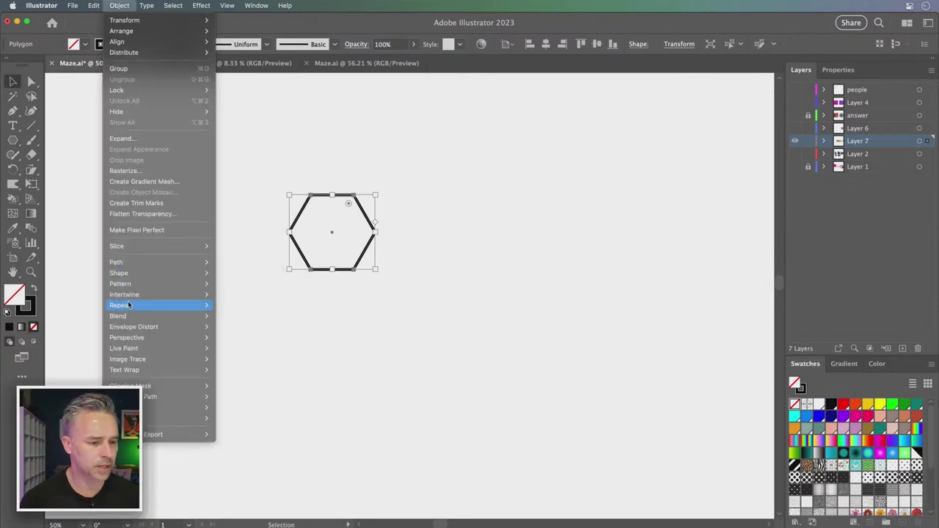
mouse_move(129, 307)
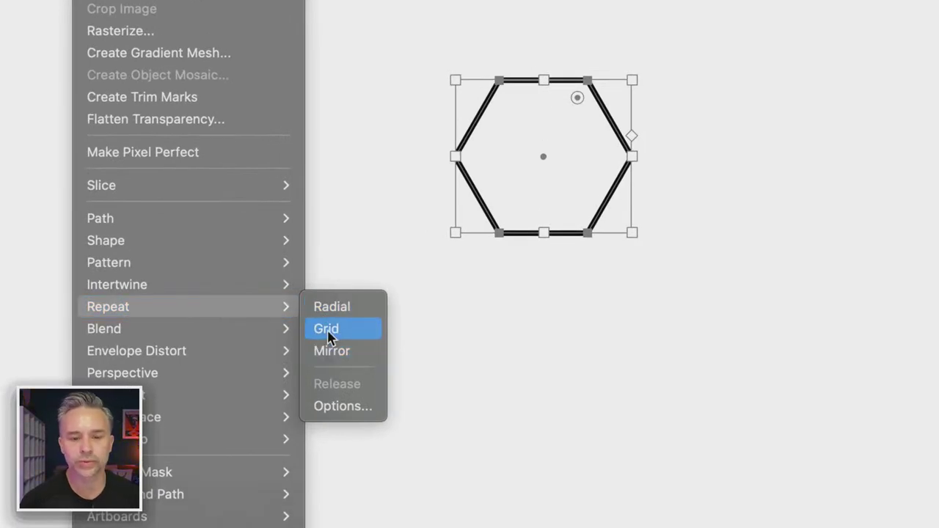
left_click(328, 336)
right_click(504, 176)
key("Escape")
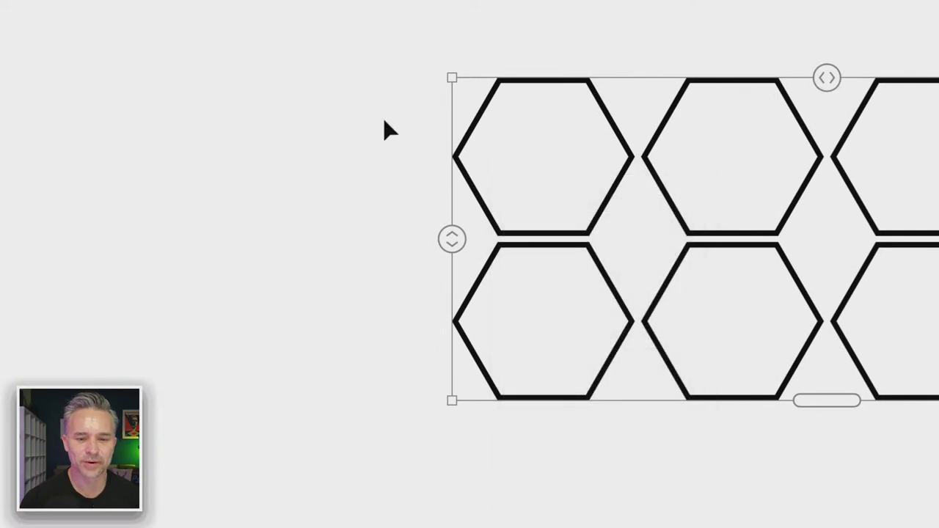
Step: Close the gaps in the hexagon repeat with about -7.04 px horizontal and -8.09 px vertical spacing
left_click_drag(453, 241, 448, 237)
key("ctrl+z")
left_click(495, 243)
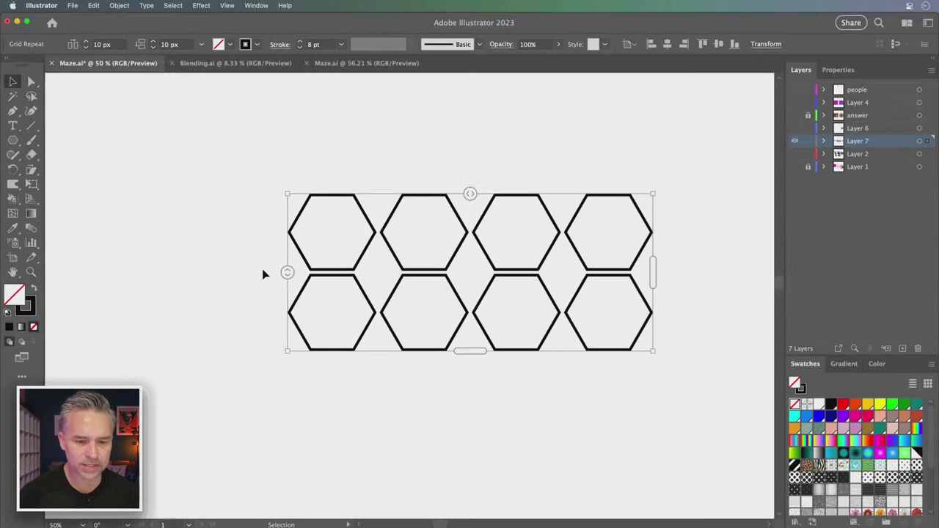
left_click_drag(287, 273, 287, 271)
left_click_drag(470, 195, 464, 196)
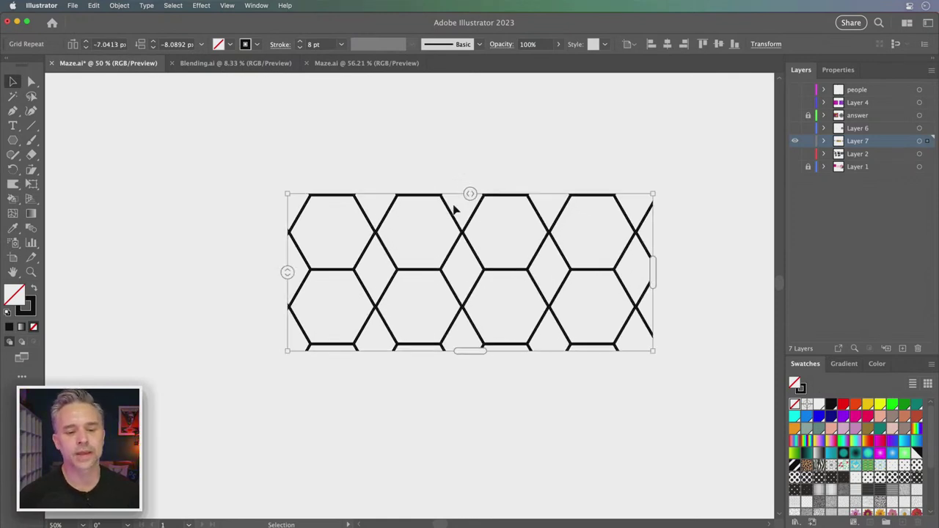
Step: Extend the hexagon repeat downward and to the right into a larger field of cells
key("super+minus")
key("super+minus")
key("minus")
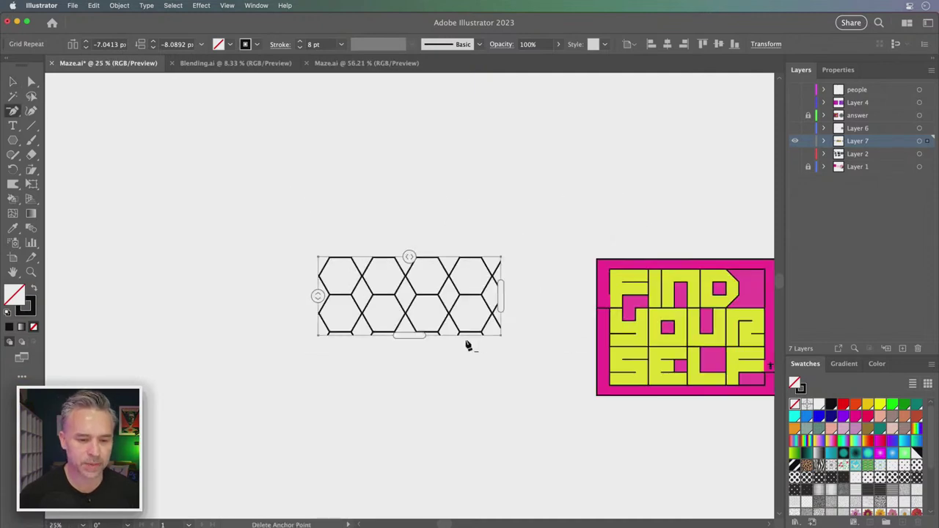
left_click_drag(405, 342, 405, 505)
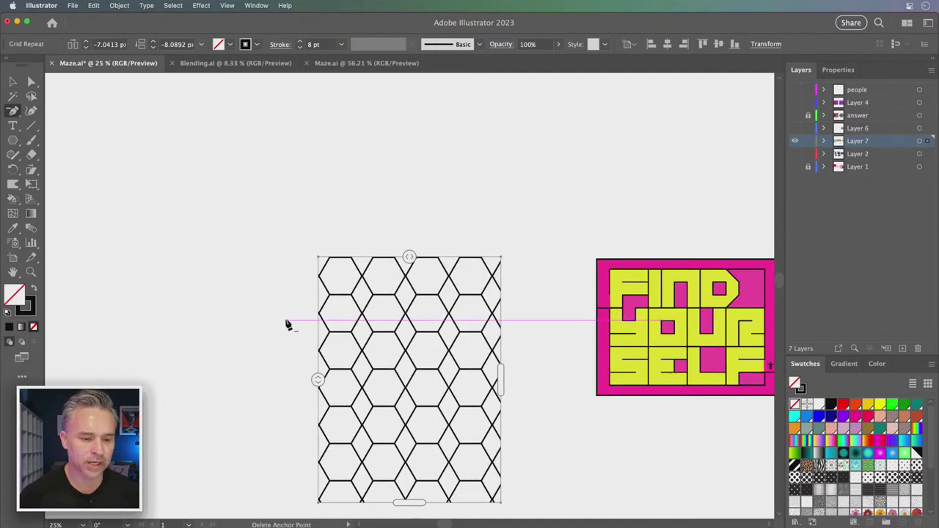
left_click_drag(503, 378, 692, 381)
Step: Move the hexagon repeat up and away from the maze, then enlarge it with further columns and rows
key("v")
left_click_drag(374, 287, 160, 178)
left_click_drag(376, 296, 206, 182)
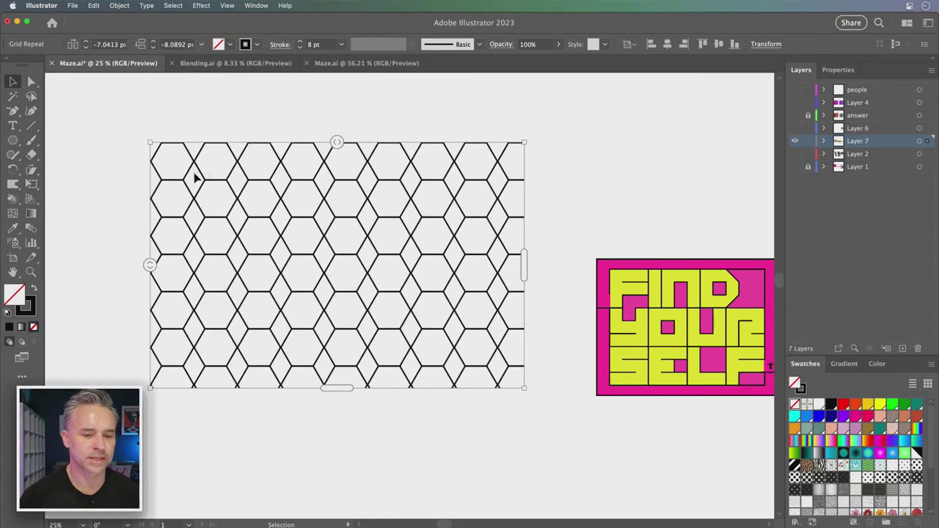
mouse_move(212, 183)
left_mouse_down()
mouse_move(199, 174)
mouse_move(209, 180)
left_mouse_up()
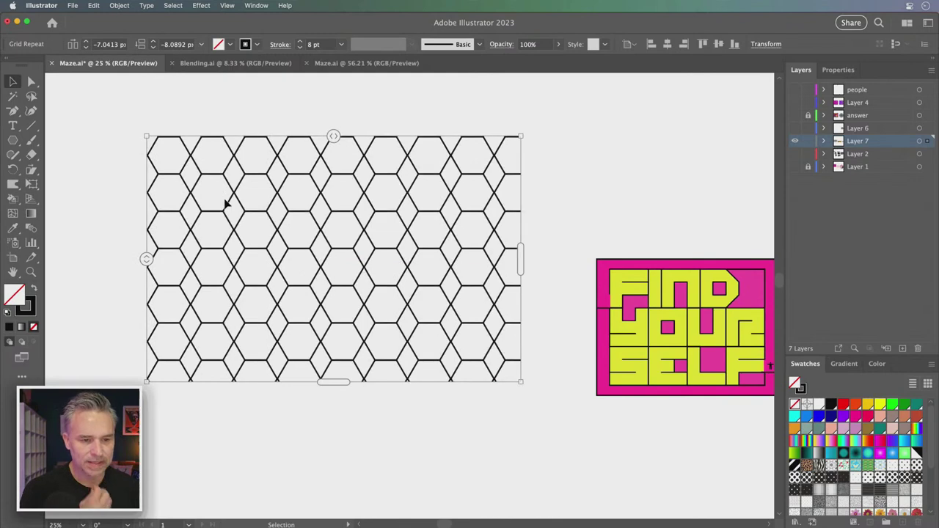
left_click_drag(520, 258, 552, 257)
left_click_drag(349, 380, 359, 453)
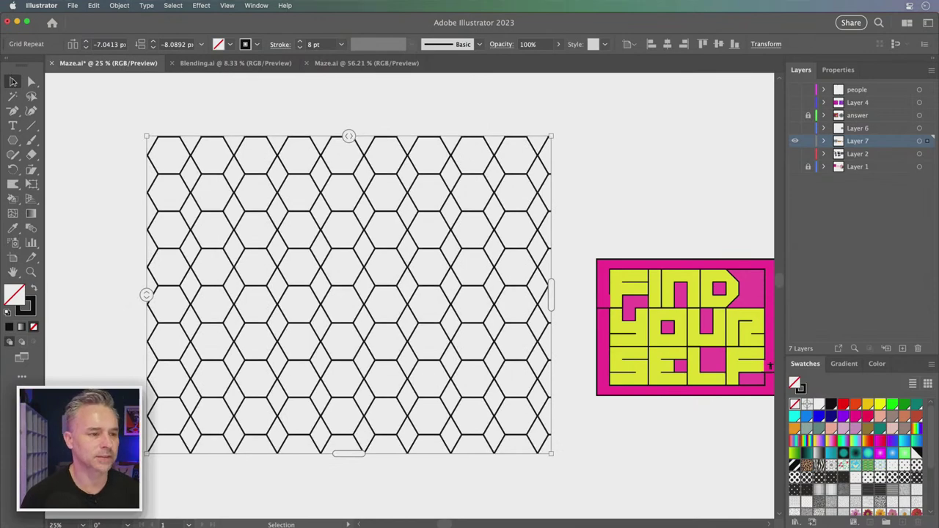
Step: Stagger the repeat's columns with the brick-by-column grid type and interlock the hexagons at about -75.95 px horizontal spacing
left_click(94, 6)
key("Escape")
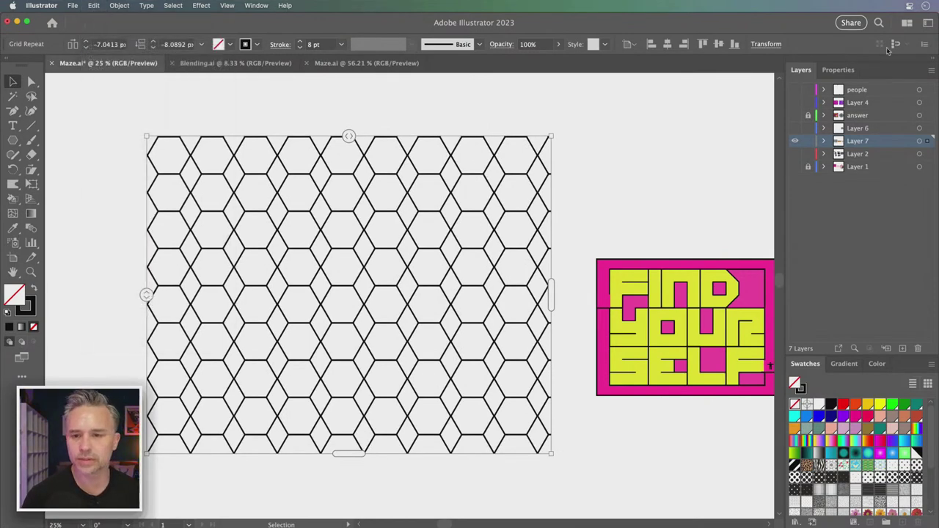
left_click(840, 70)
scroll(936, 320, "down", 5)
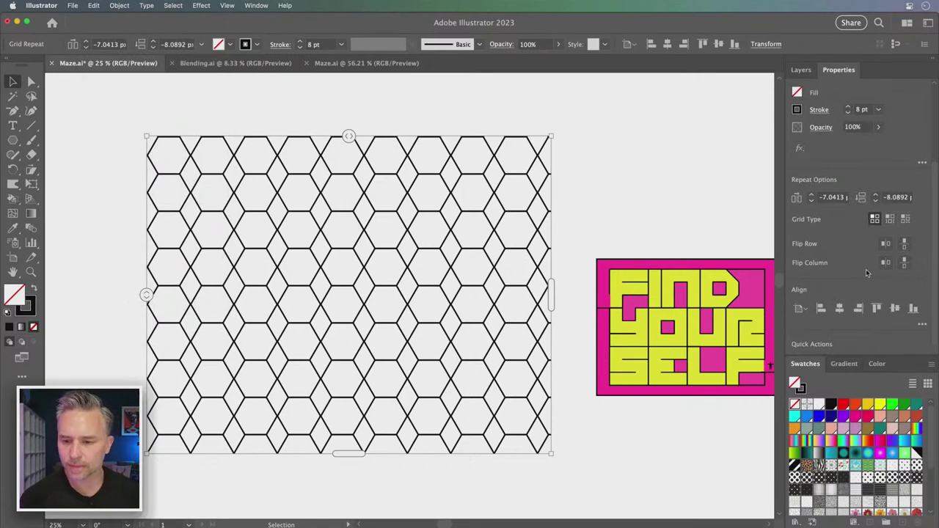
left_click(890, 219)
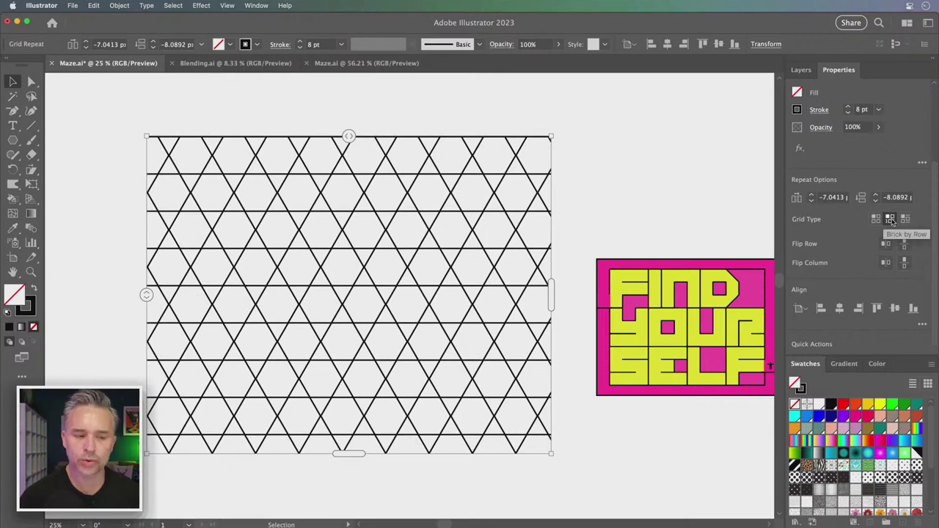
left_click(876, 219)
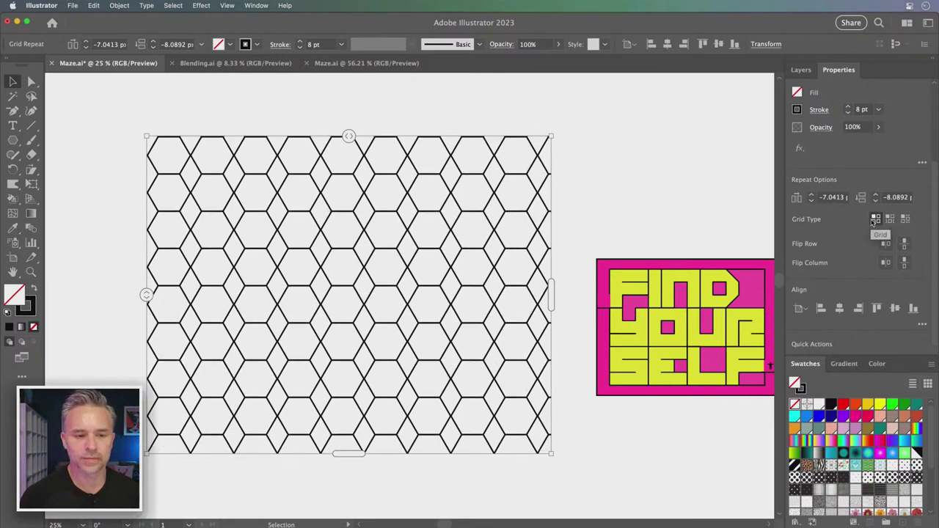
left_click(907, 220)
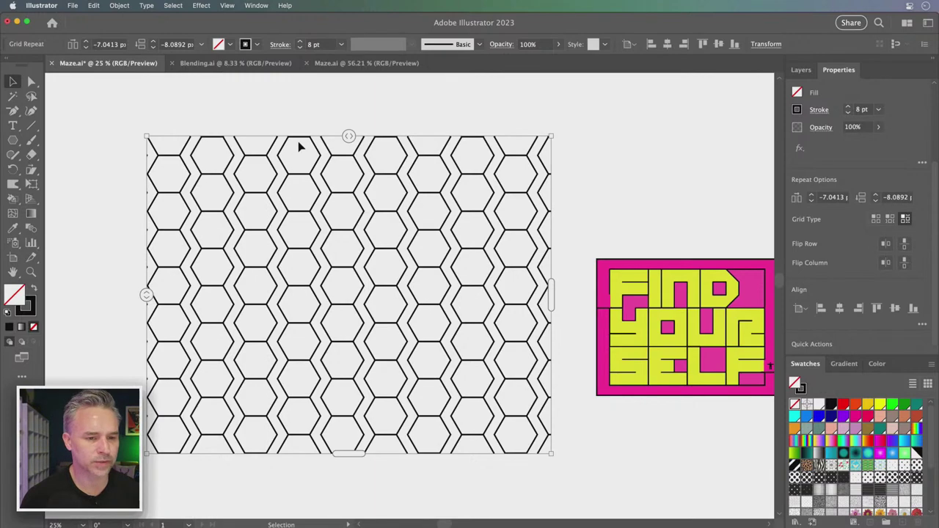
left_click_drag(349, 136, 340, 140)
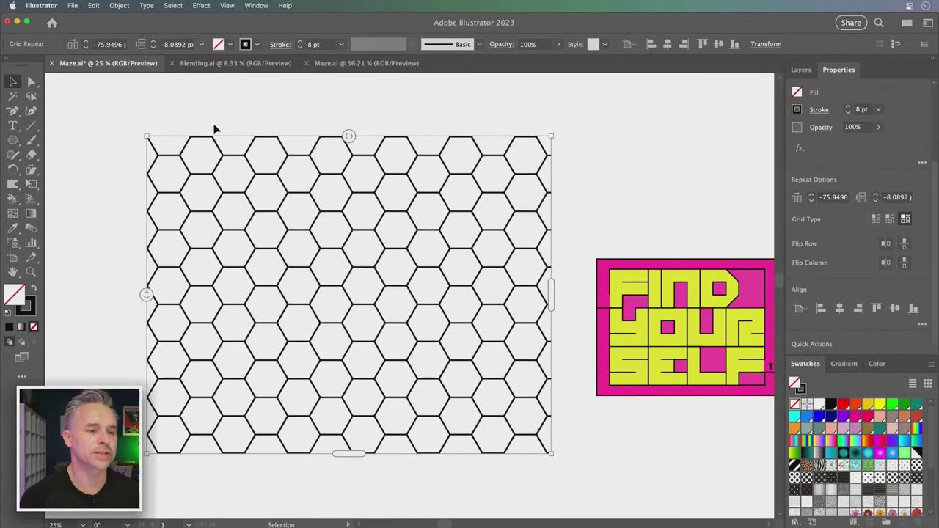
Step: Try releasing the hexagon repeat, and undo the release
left_click(112, 6)
mouse_move(169, 306)
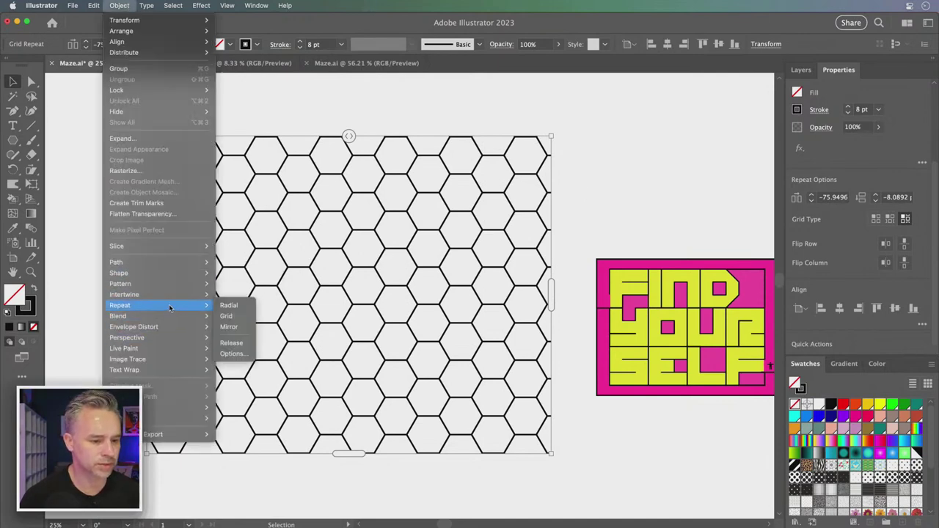
left_click(236, 344)
key("super+z")
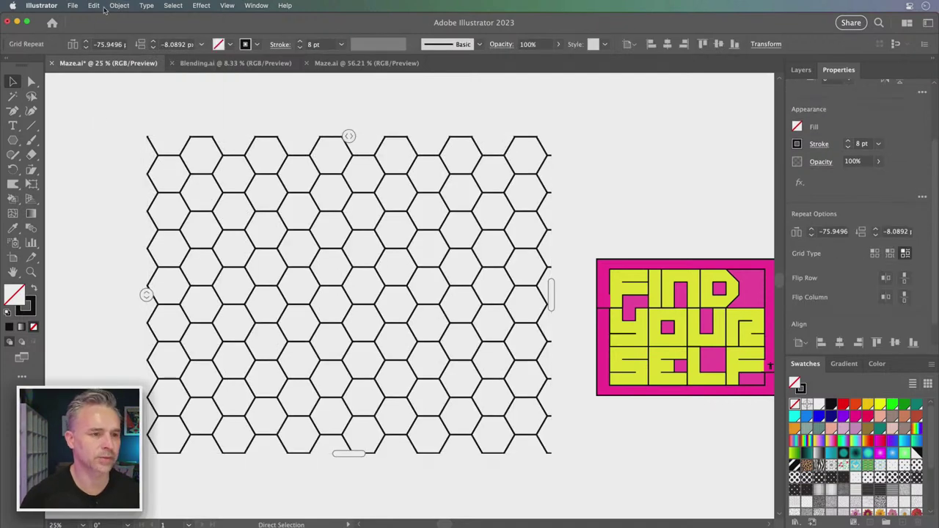
Step: Expand the hexagon repeat with Object and Fill enabled, and release its clipping mask
left_click(110, 6)
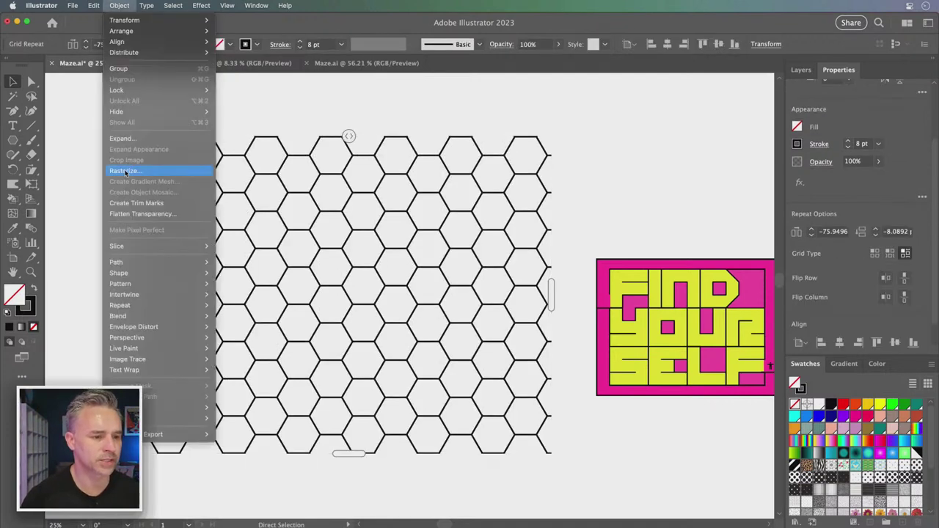
left_click(126, 139)
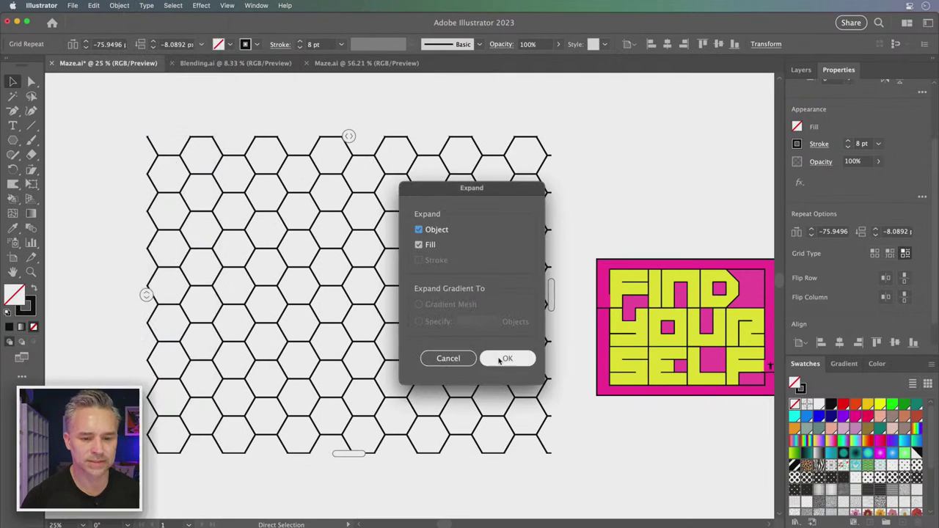
left_click(494, 361)
right_click(259, 256)
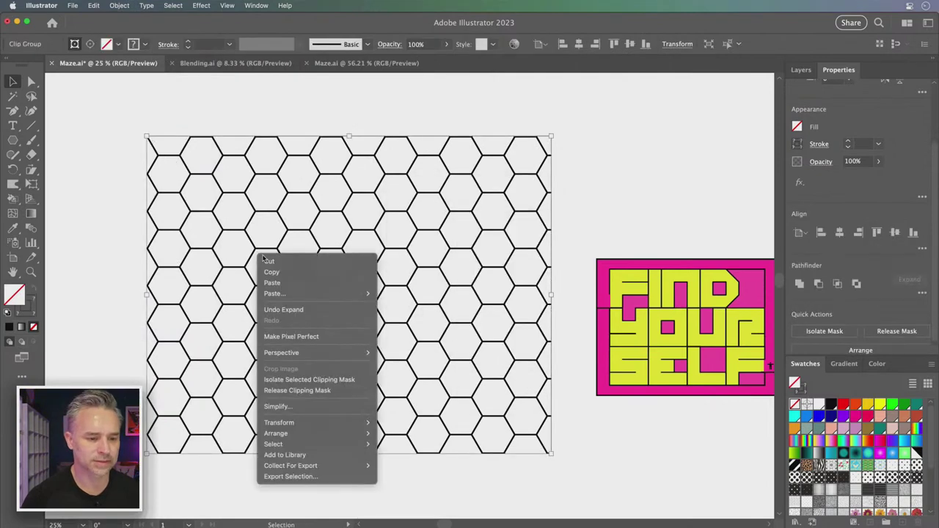
left_click(285, 391)
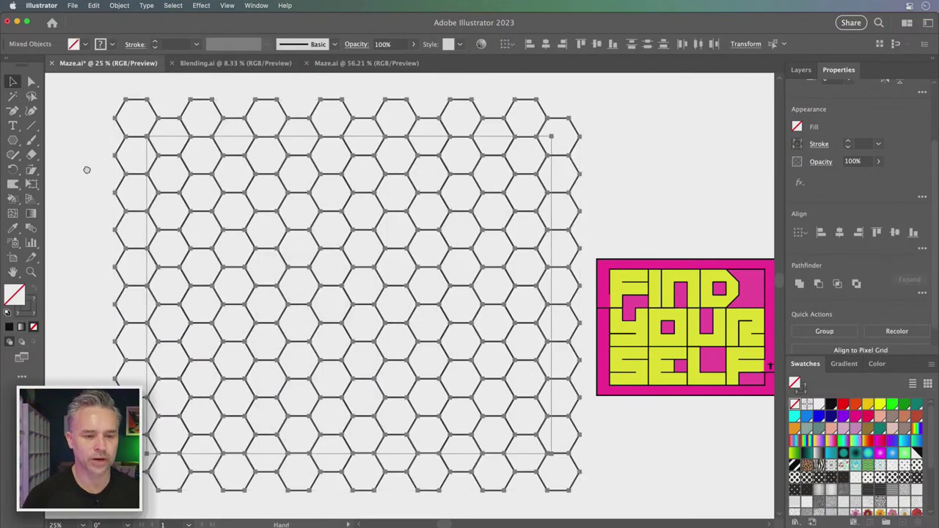
Step: Delete the leftover clipping rectangle from the expanded artwork and select the hexagon group
left_click_drag(90, 172, 207, 186)
left_click_drag(366, 172, 296, 172)
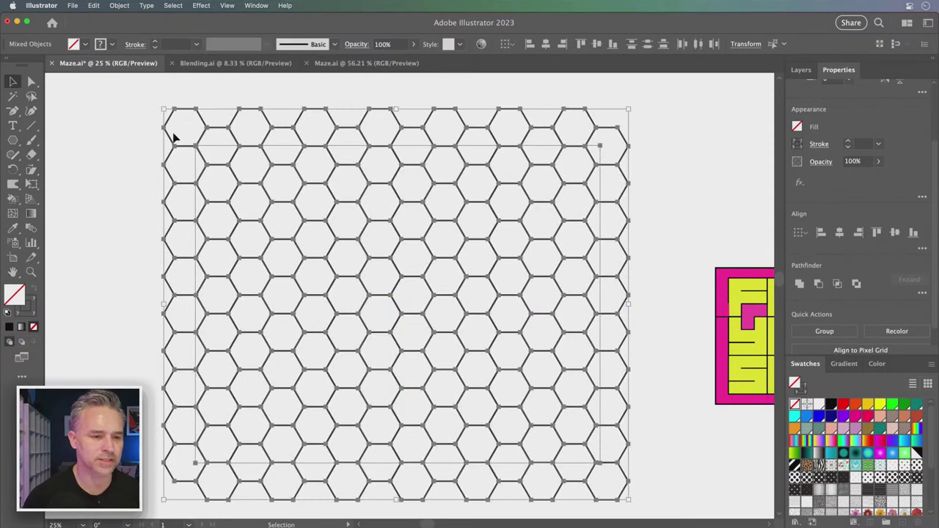
left_click(77, 138)
left_click(196, 168)
left_click(127, 114)
left_click(197, 150)
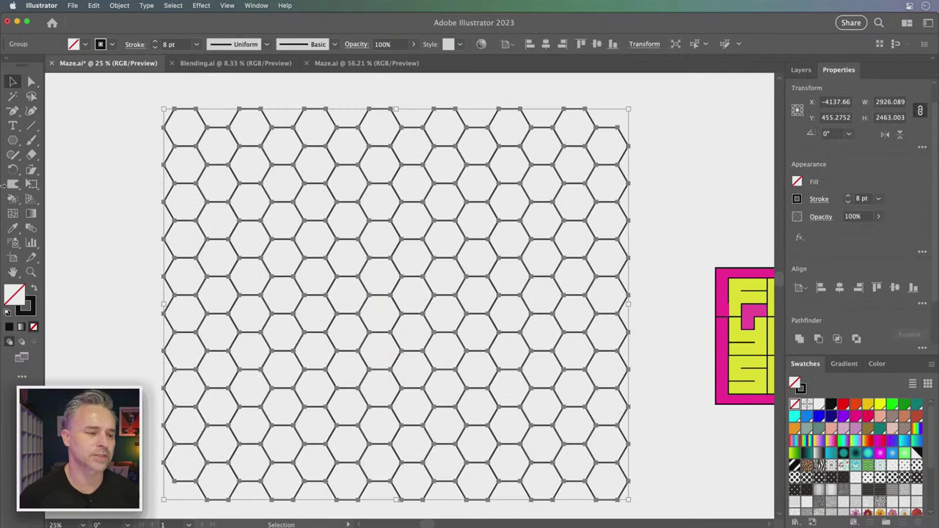
Step: Convert the hexagon group to Live Paint and fill four adjoining cells at its upper-left corner with cyan
left_click_drag(11, 202, 62, 214)
key("Left")
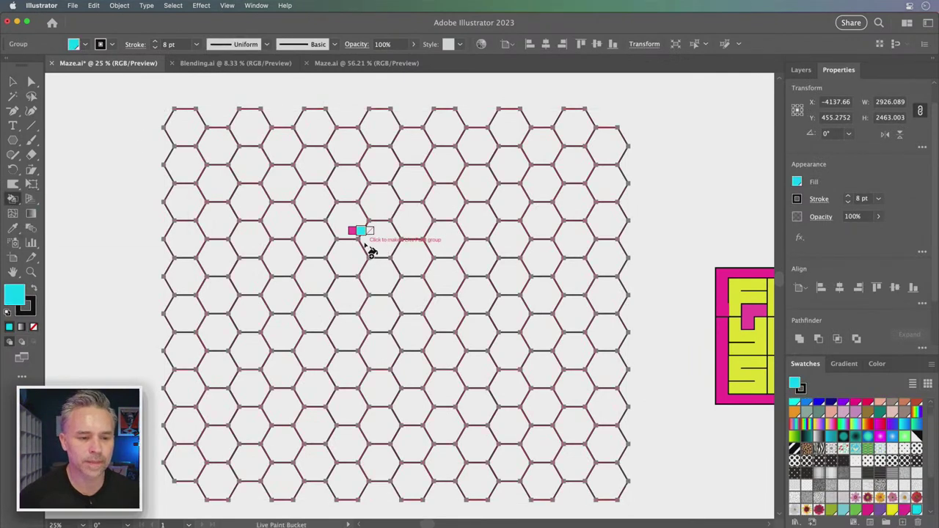
left_click(196, 137)
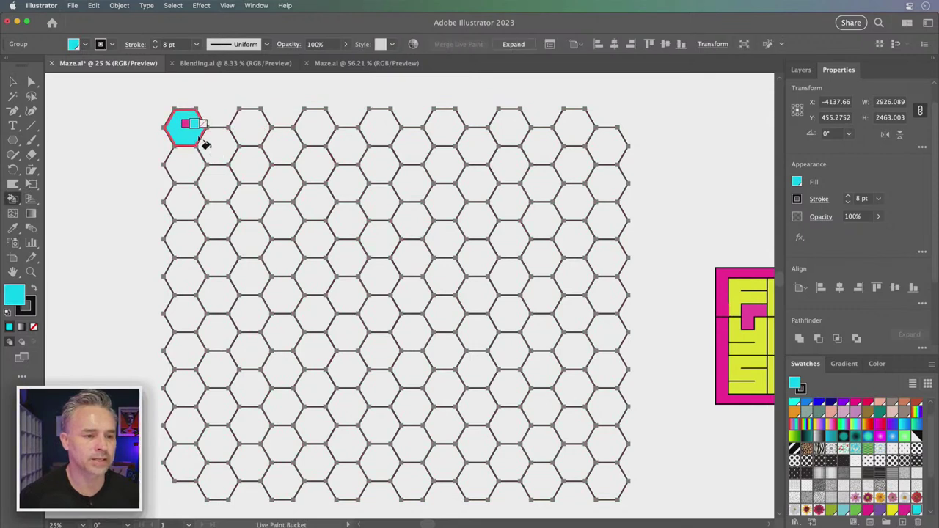
left_click(214, 149)
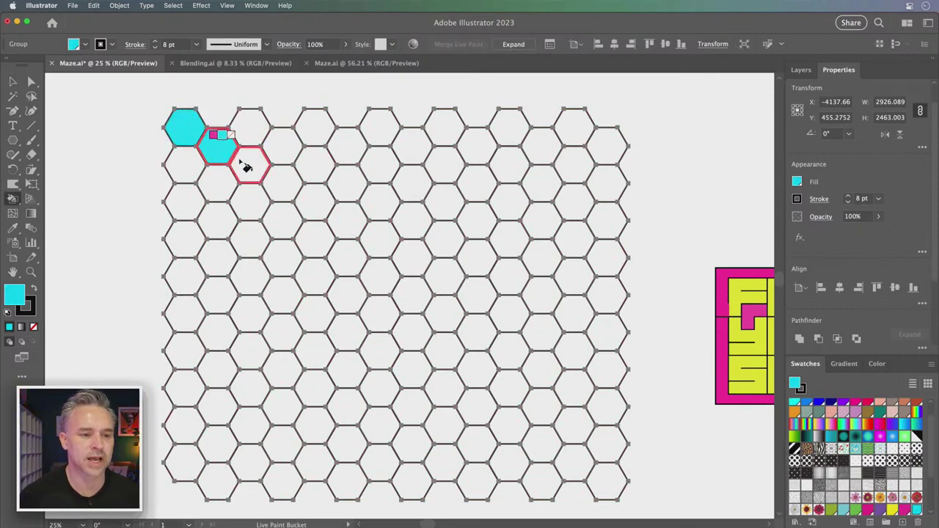
left_click(247, 161)
left_click(221, 188)
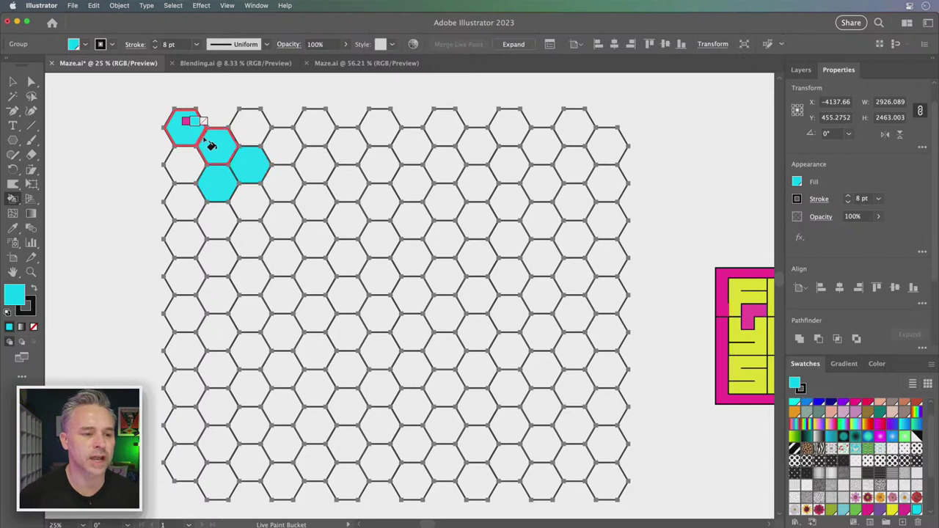
left_click(13, 81)
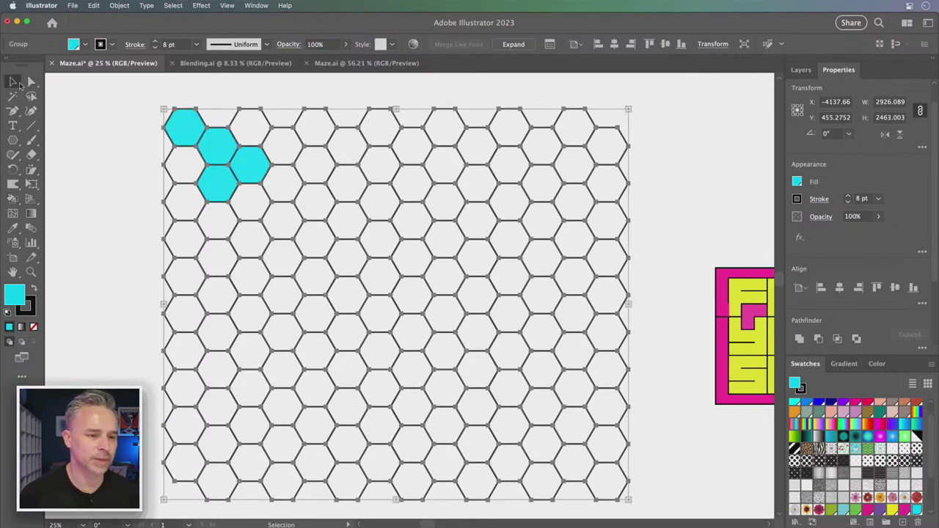
Step: Undo the cyan cell fills, the Live Paint conversion and the clipping rectangle's deletion on the hexagon grid, and clear the selection
left_click(93, 6)
left_click(103, 4)
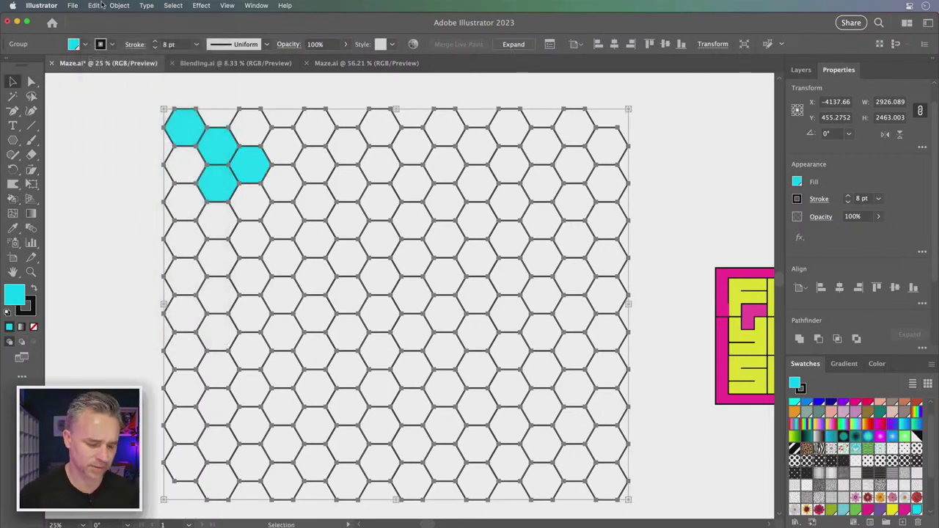
key("super+z")
key("super+z")
key("super+z")
key("super+z")
key("super+z")
key("super+z")
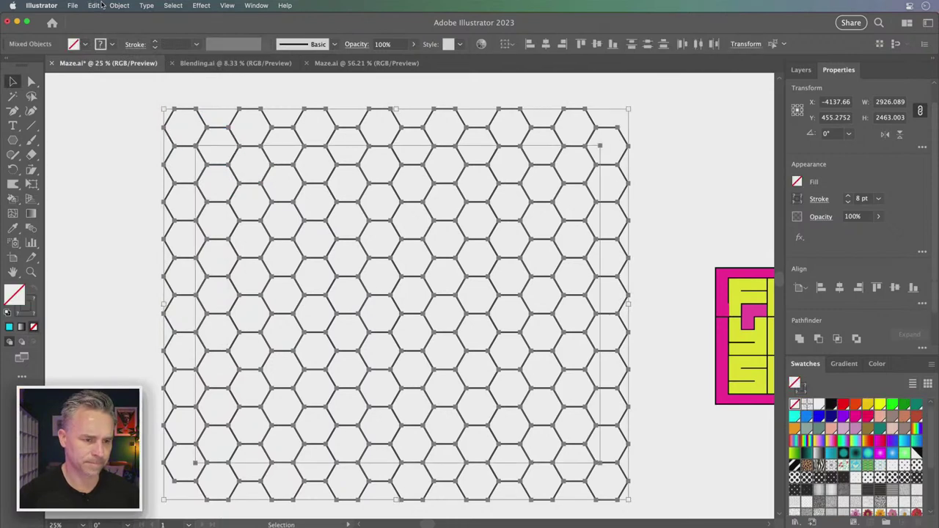
left_click(156, 168)
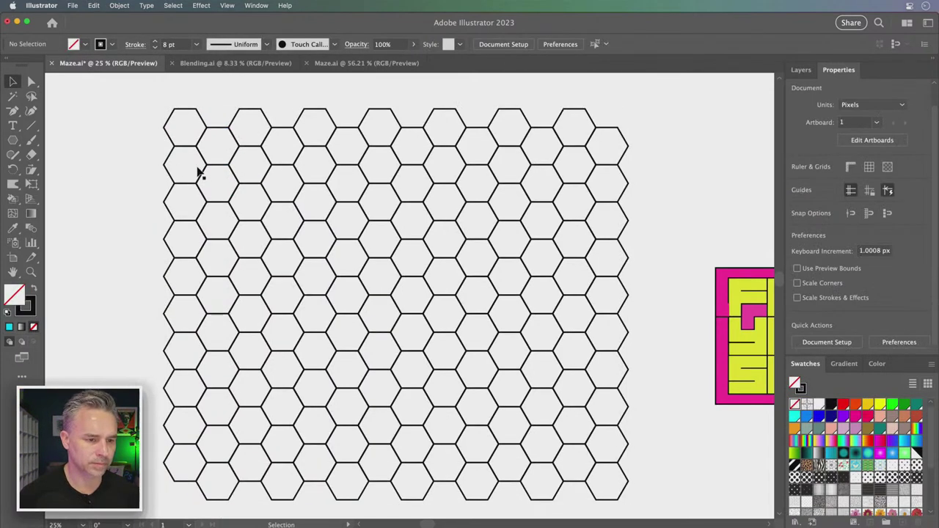
Step: Select the hexagon group and expand it with Fill and Stroke enabled
left_click(189, 153)
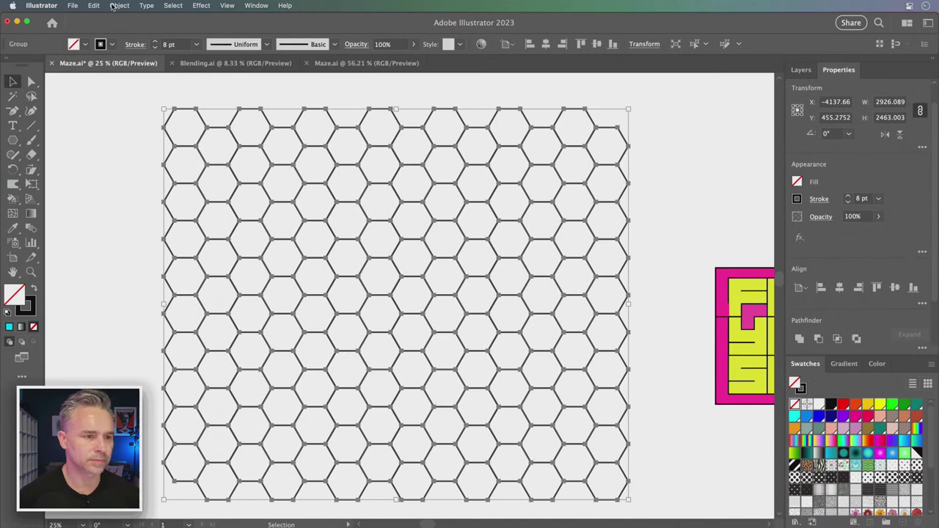
left_click(119, 5)
key("Return")
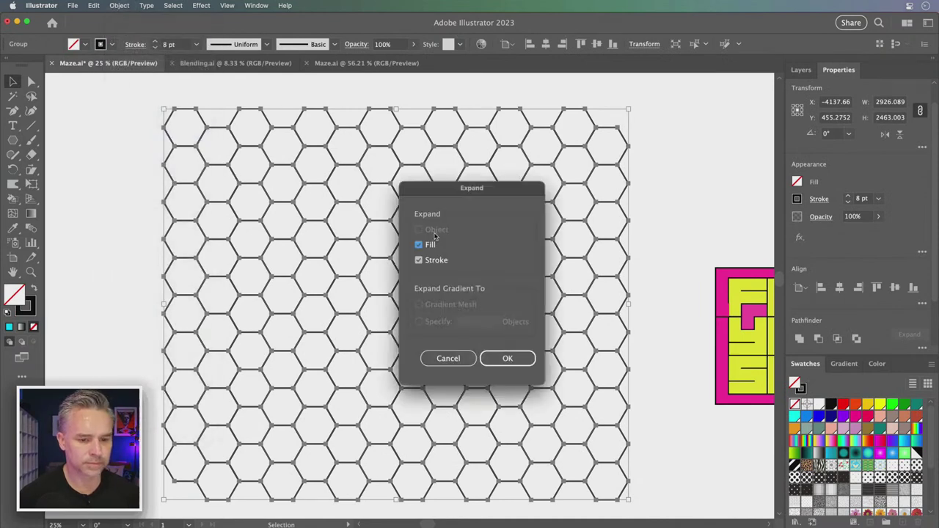
left_click(485, 359)
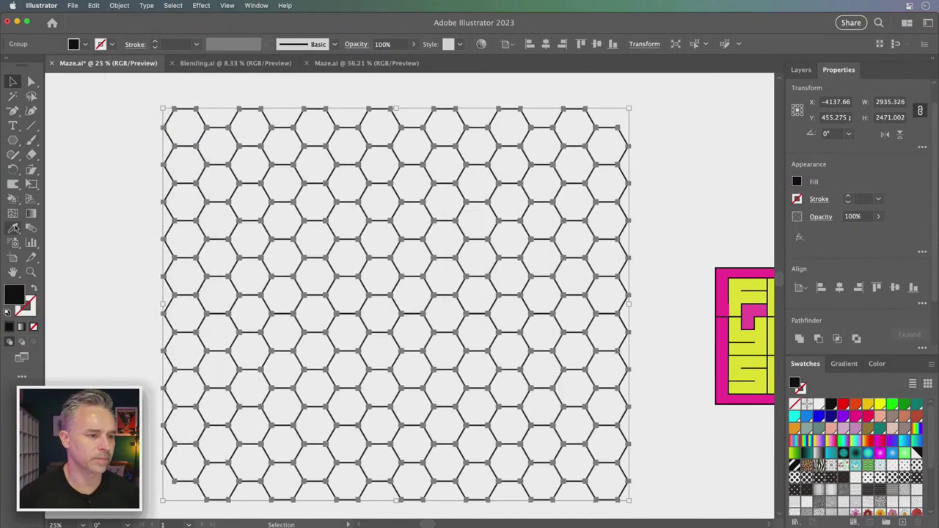
Step: Convert the expanded hexagon grid to Live Paint and fill three adjoining cells at its upper-left corner with purple
left_click(12, 199)
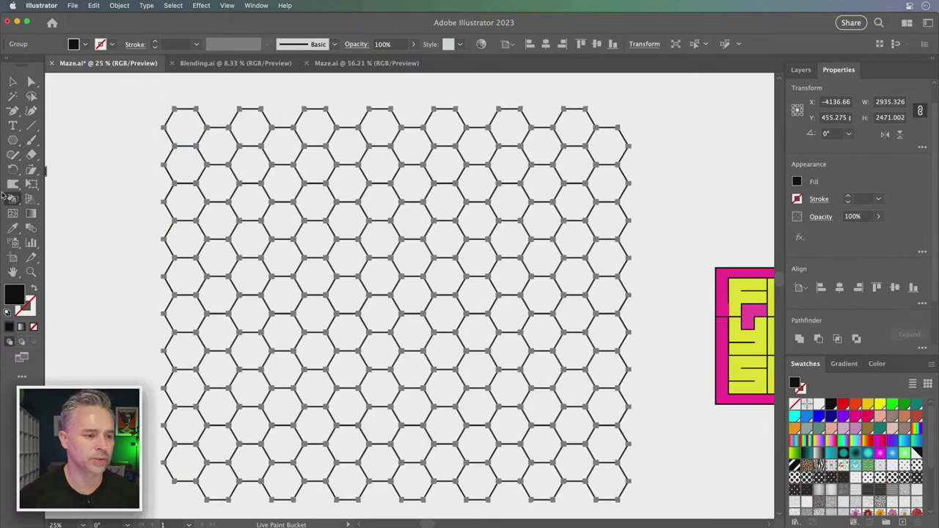
left_click(845, 416)
left_click(199, 138)
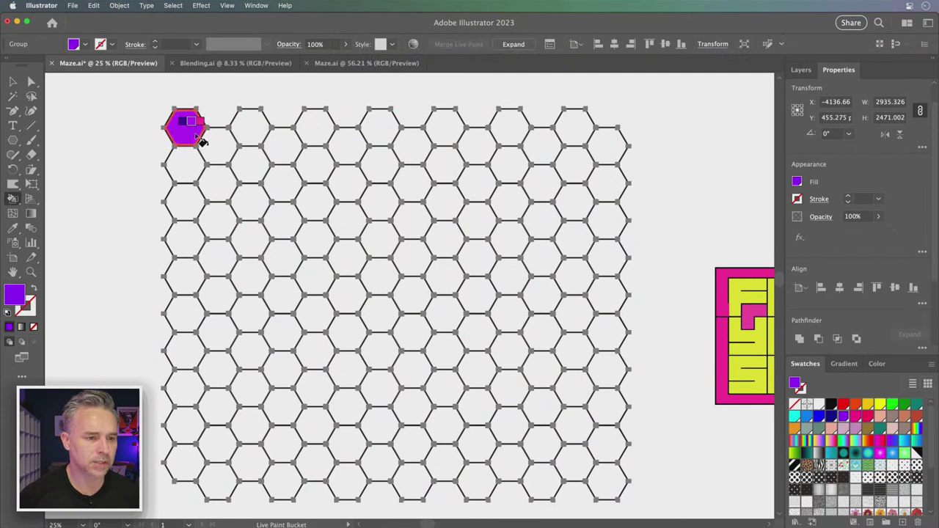
left_click(213, 149)
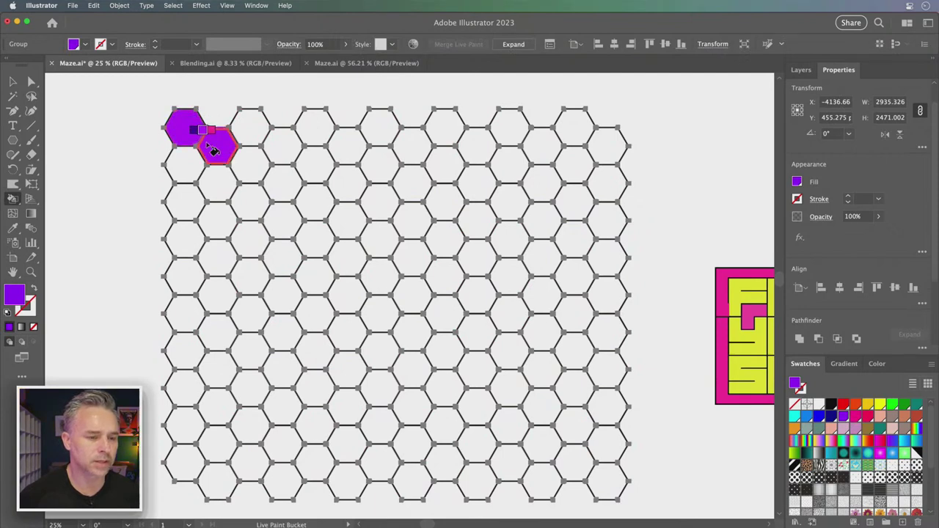
left_click(242, 132)
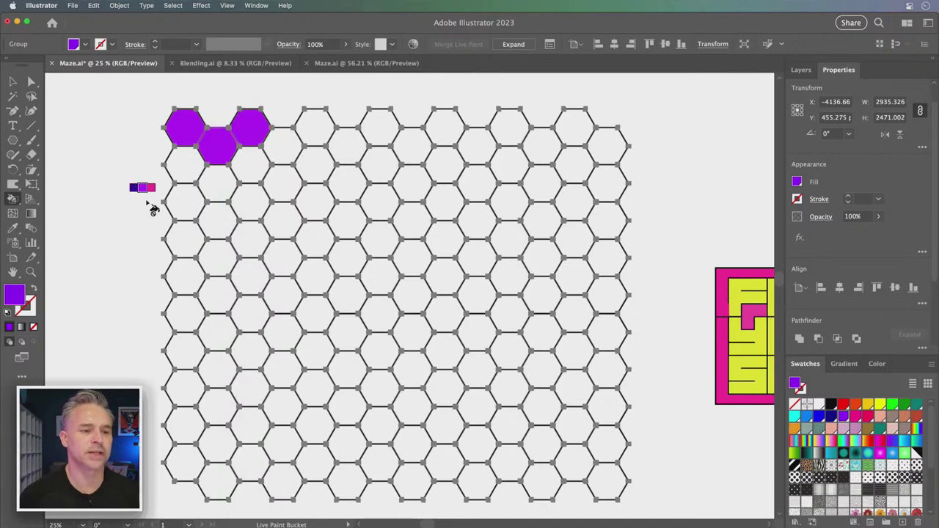
left_click(11, 82)
left_click(127, 200)
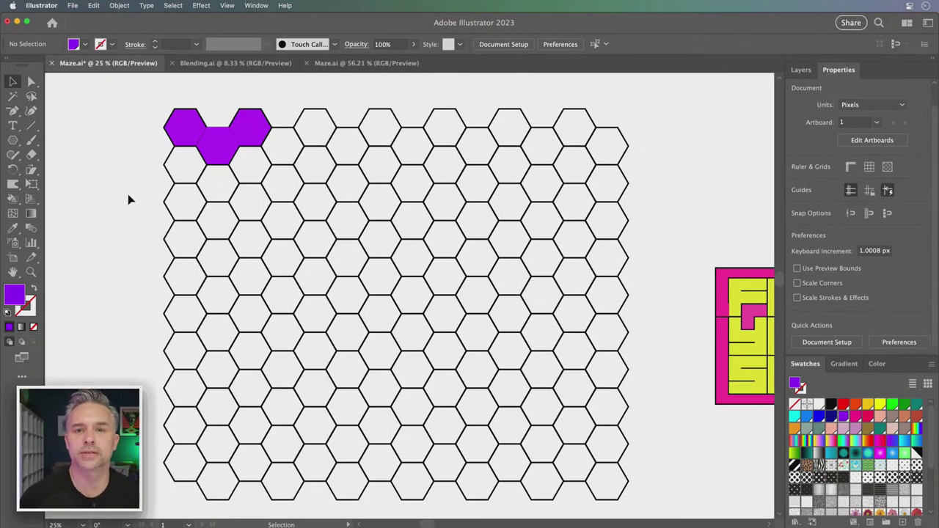
Step: Switch to Chrome, open the bookmarked Maze Generator site, and close the Adobe Fonts page
mouse_move(521, 522)
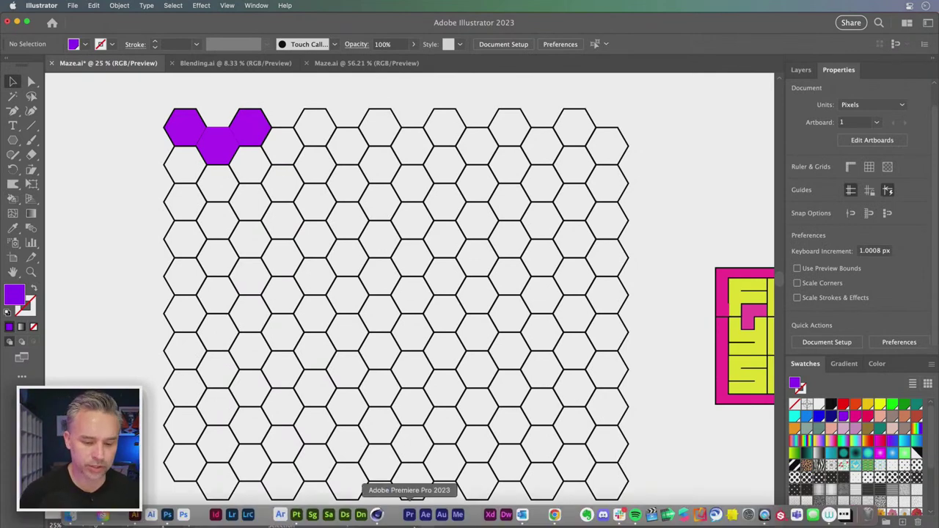
left_click(554, 516)
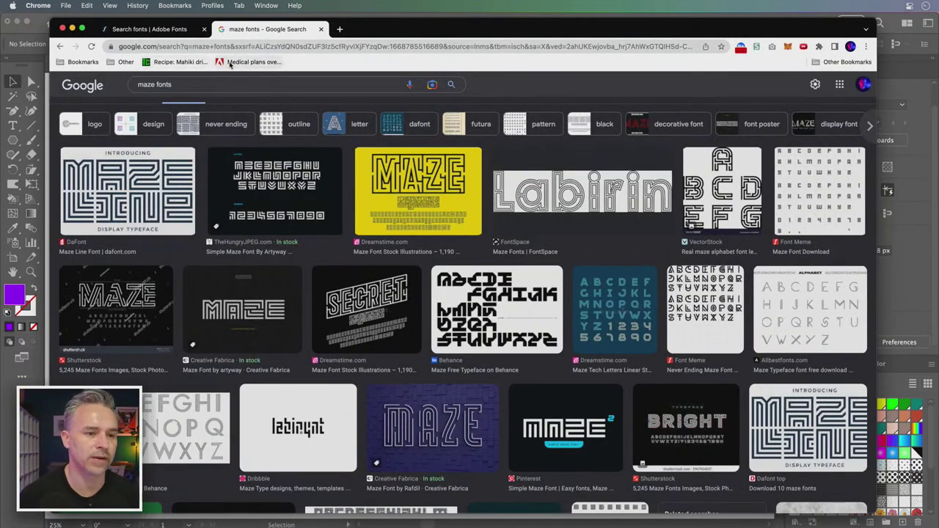
left_click(118, 61)
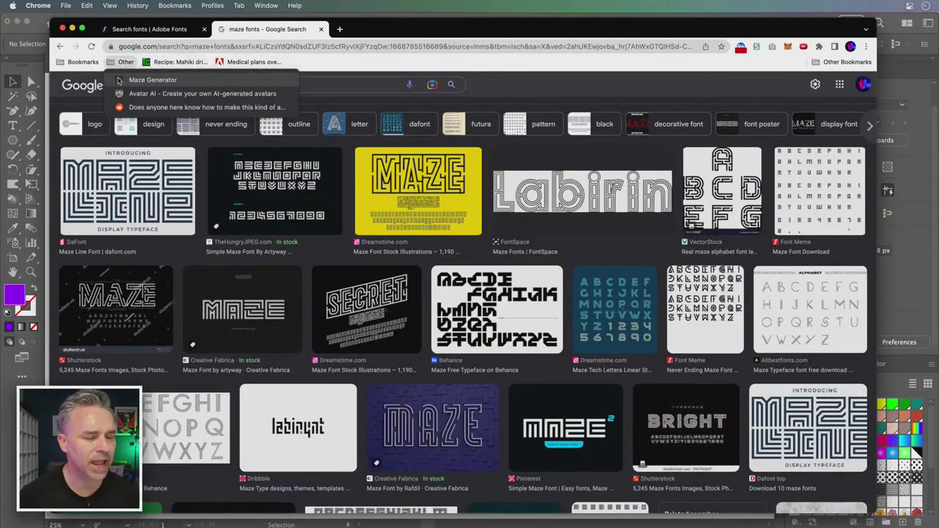
left_click(150, 79)
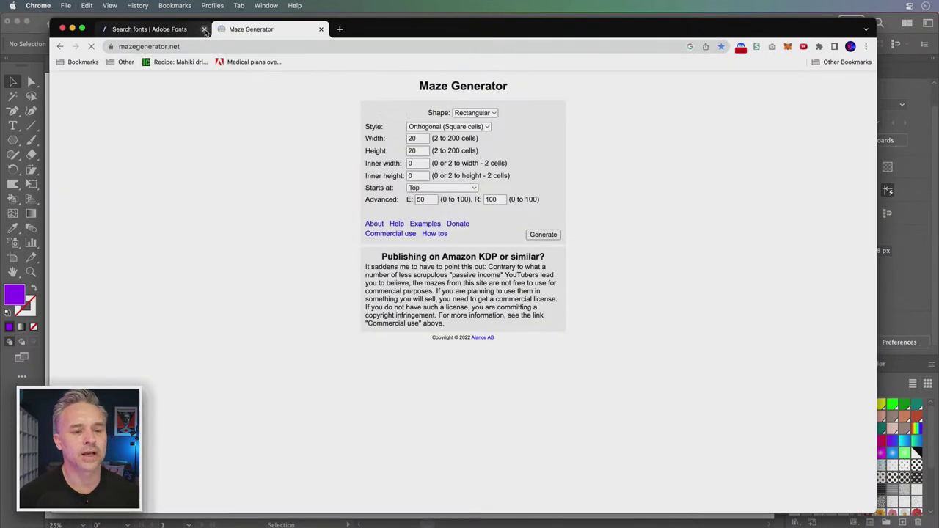
left_click(205, 29)
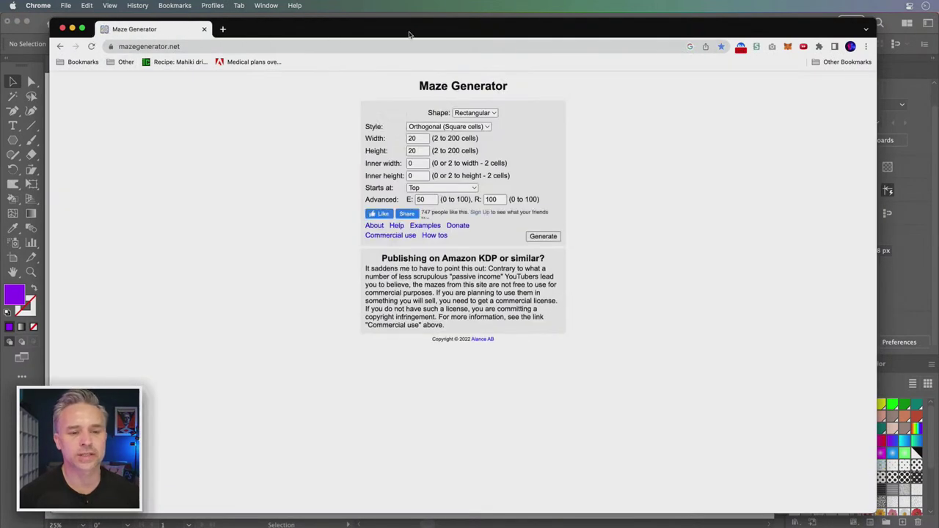
left_click(198, 46)
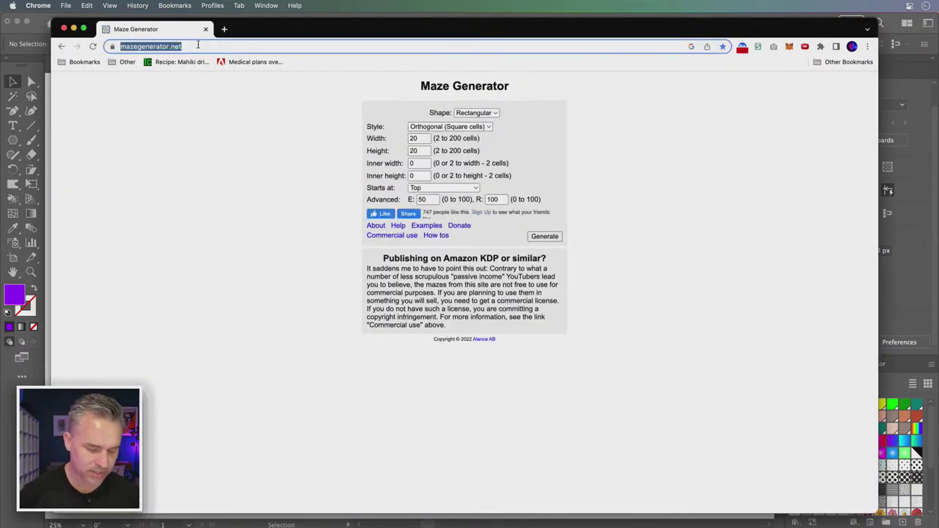
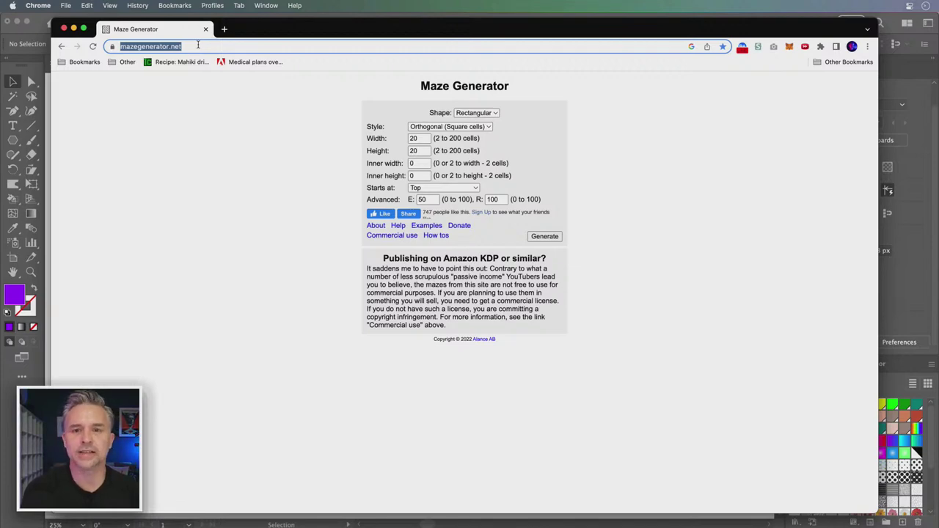
left_click(284, 104)
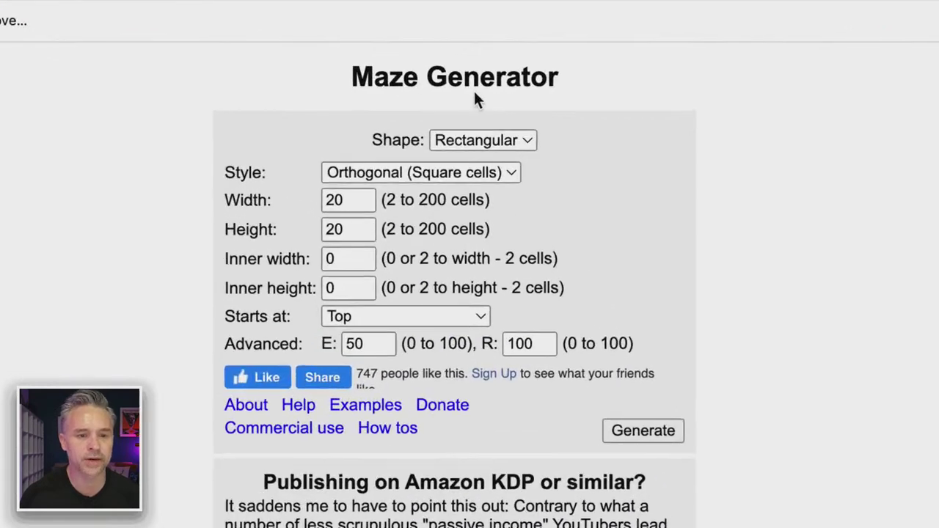
Step: Set the maze shape to Triangular and generate the maze
left_click(488, 140)
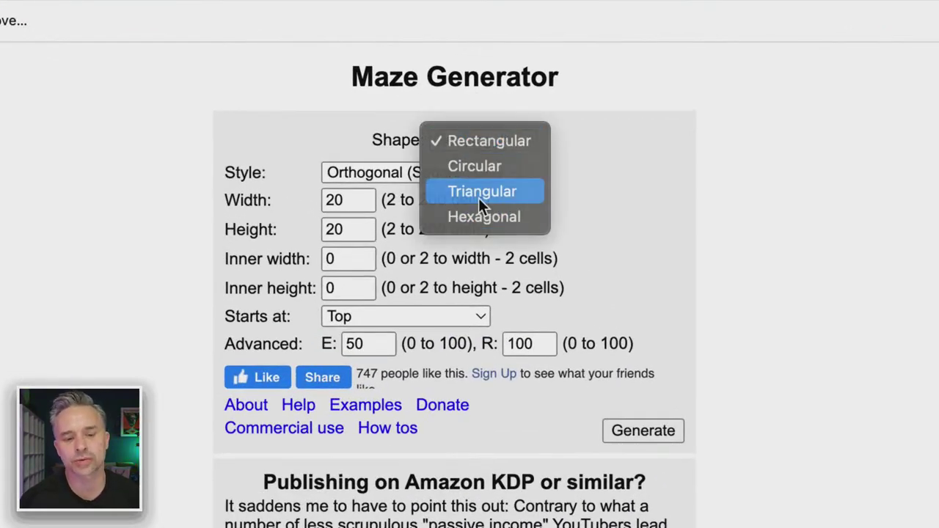
left_click(481, 194)
left_click(459, 140)
left_click(472, 167)
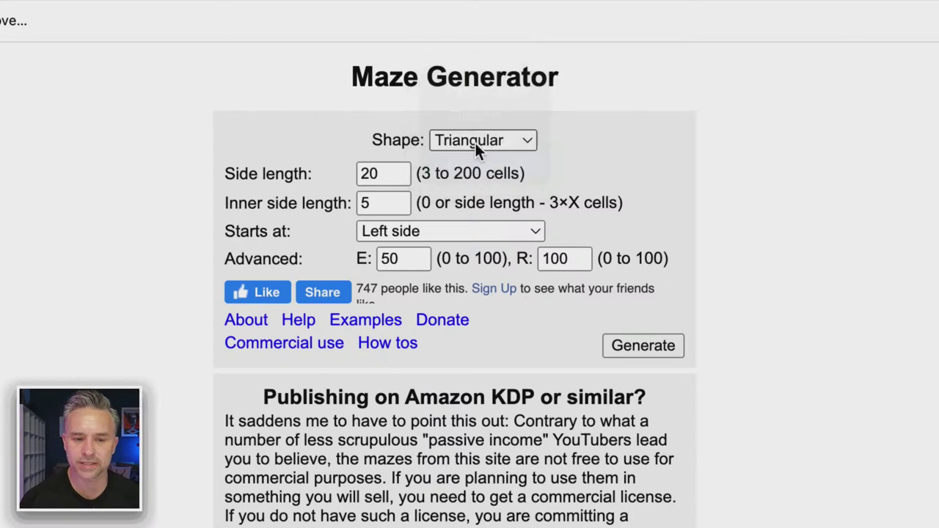
left_click(477, 142)
left_click(477, 115)
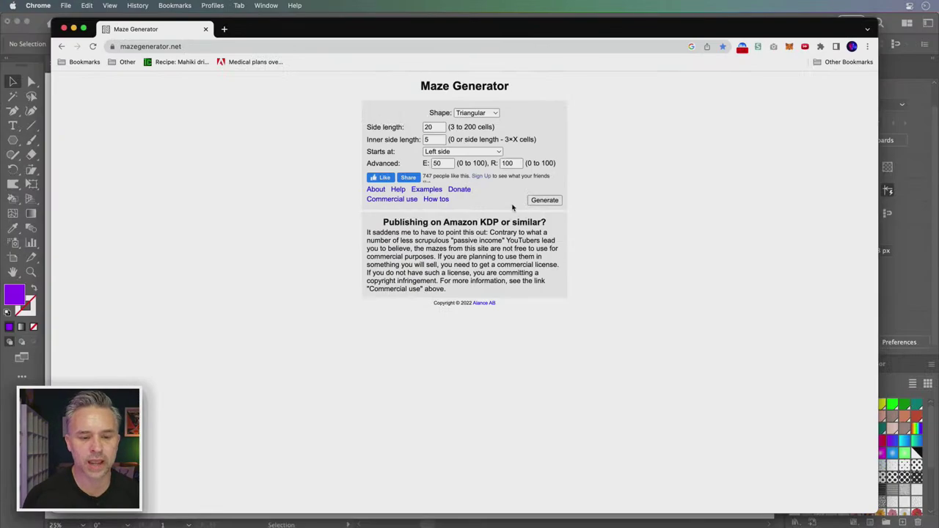
left_click(541, 202)
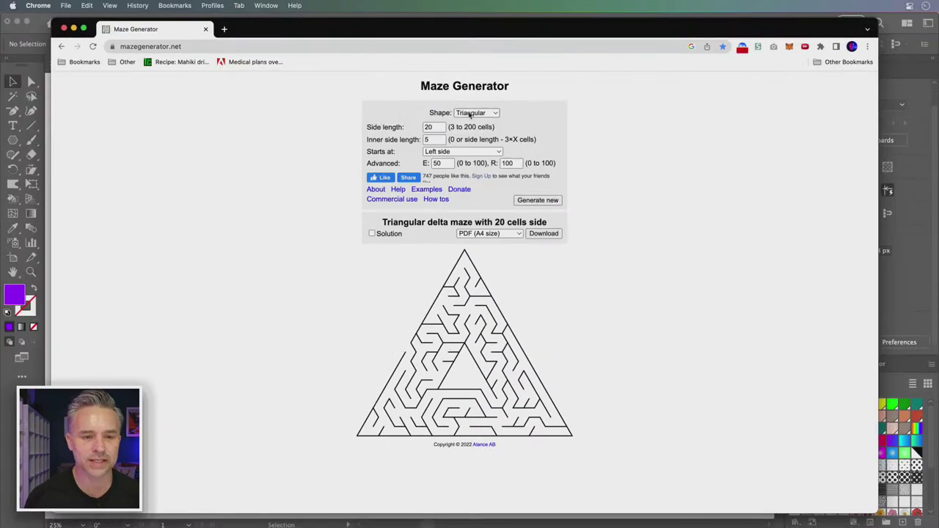
Step: Change the maze shape to Rectangular and try to generate it at 1000 by 1000 cells
left_click(474, 113)
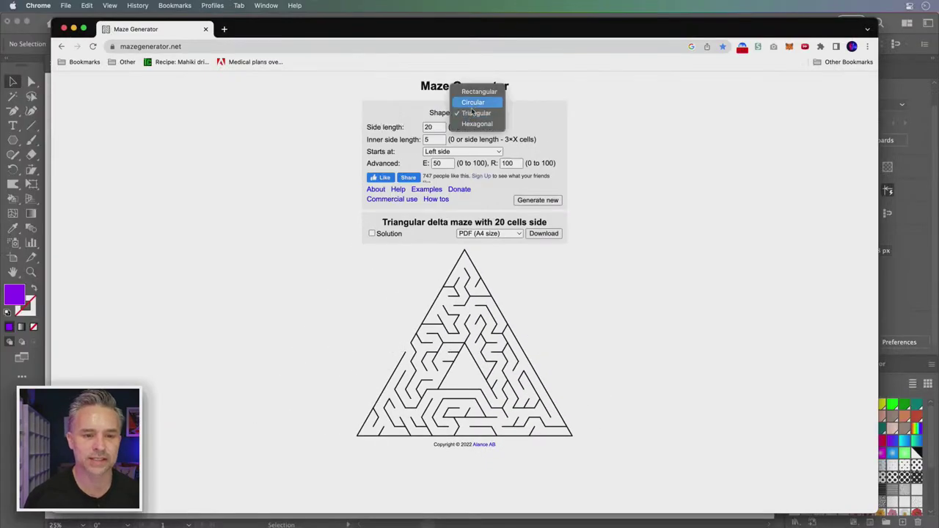
left_click(470, 92)
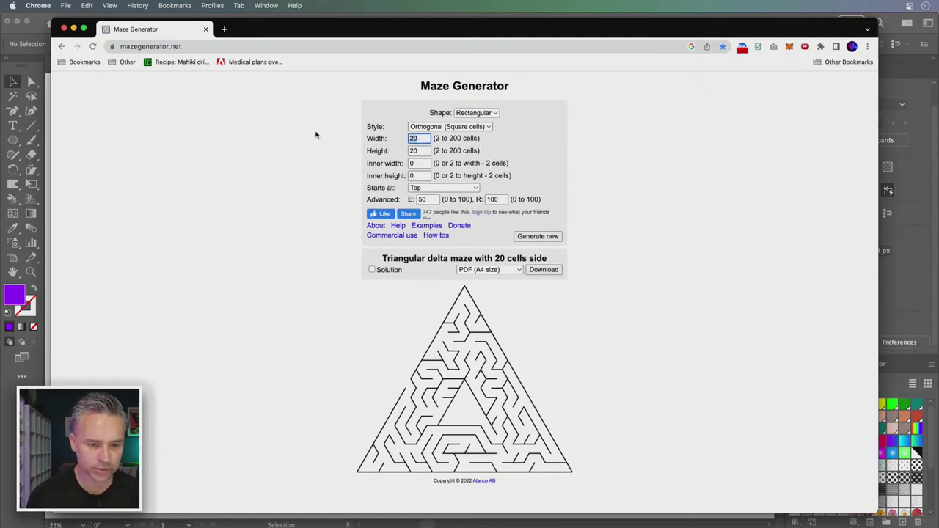
type("1000")
key("Tab")
type("1000")
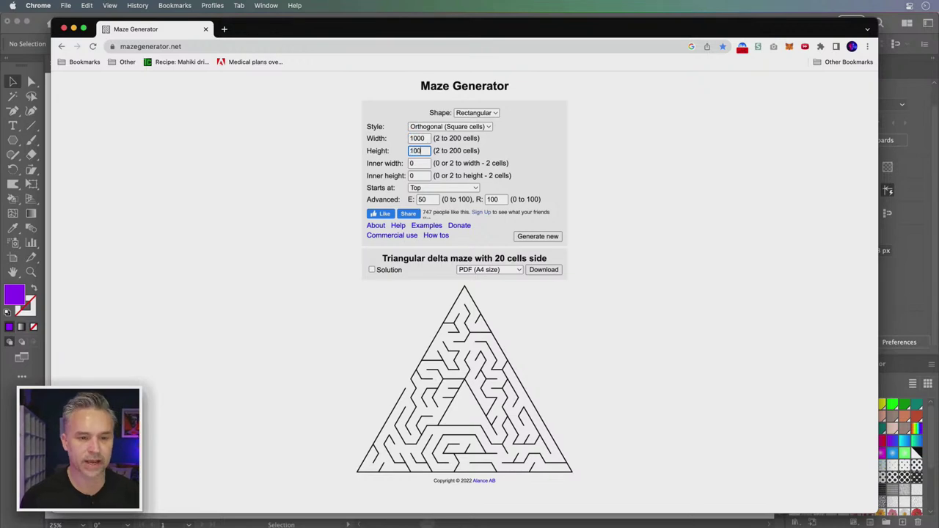
left_click(538, 237)
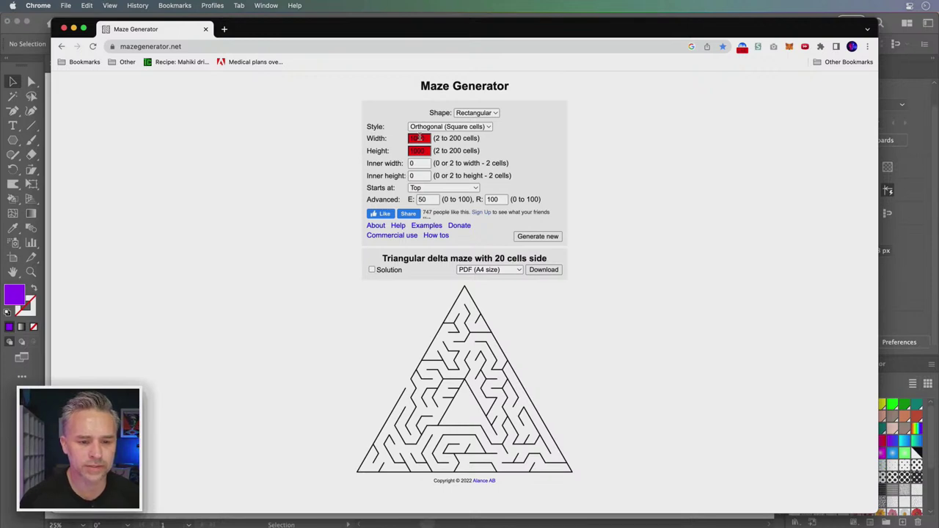
Step: Set the rectangular maze's width and height to 200 cells each and generate it
double_click(421, 138)
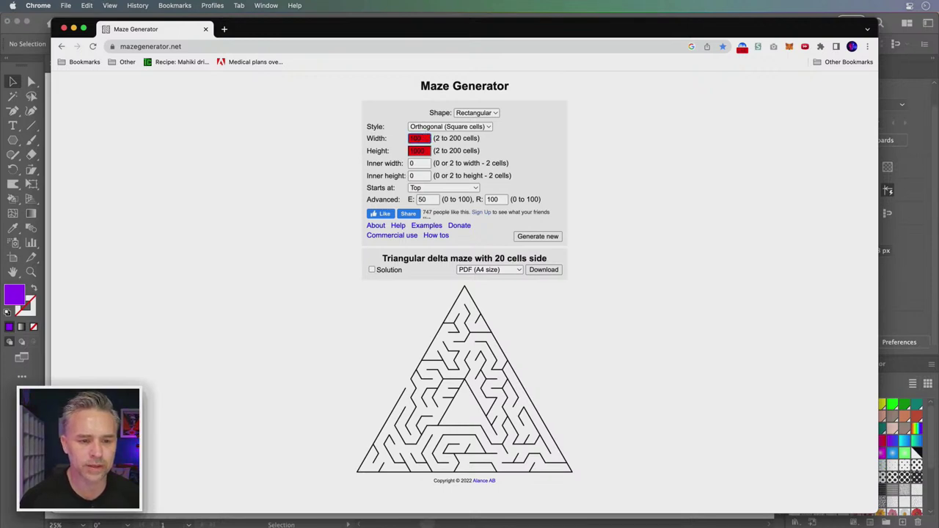
type("00")
key("Tab")
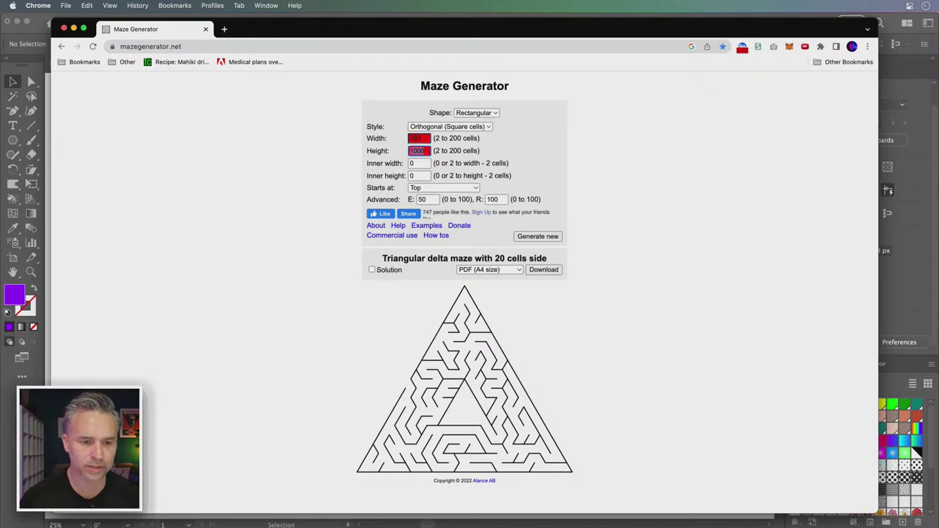
type("200")
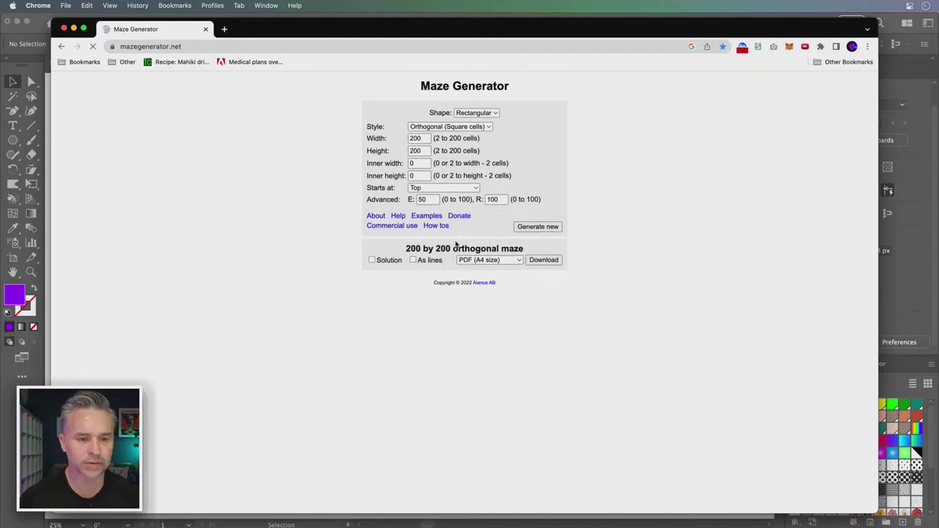
Step: Examine the full extent and the cell detail of the generated 200 by 200 maze
key("super+minus")
key("super+minus")
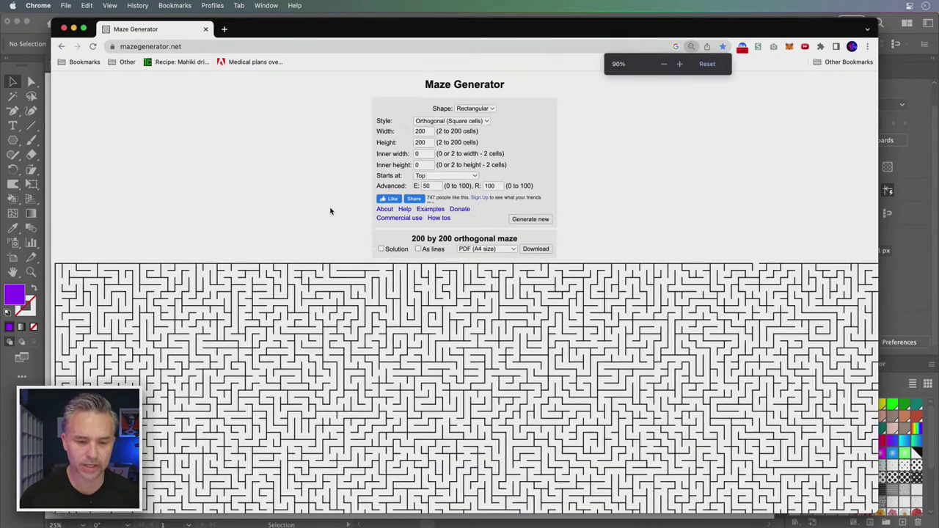
key("super+minus")
key("super+minus")
key("super+minus")
key("super+minus")
key("super+minus")
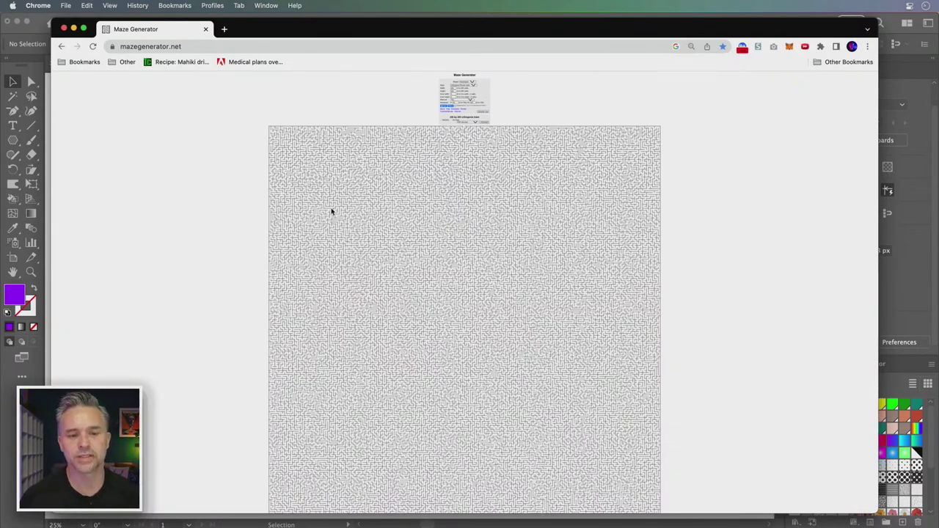
key("super+plus")
key("super+plus")
key("super+plus")
key("super+plus")
key("super+plus")
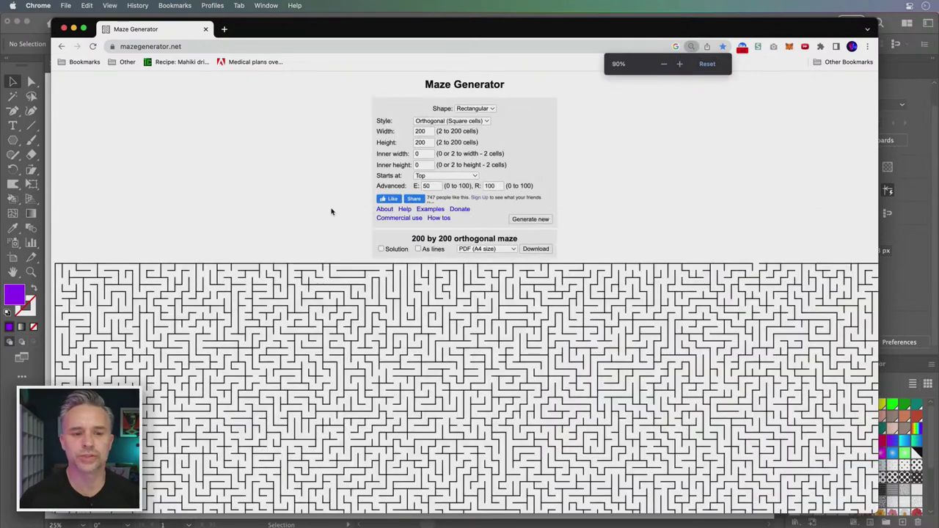
Step: Set the rectangular maze's width and height to 60 cells each, generate it and download it as an A4 PDF
double_click(418, 132)
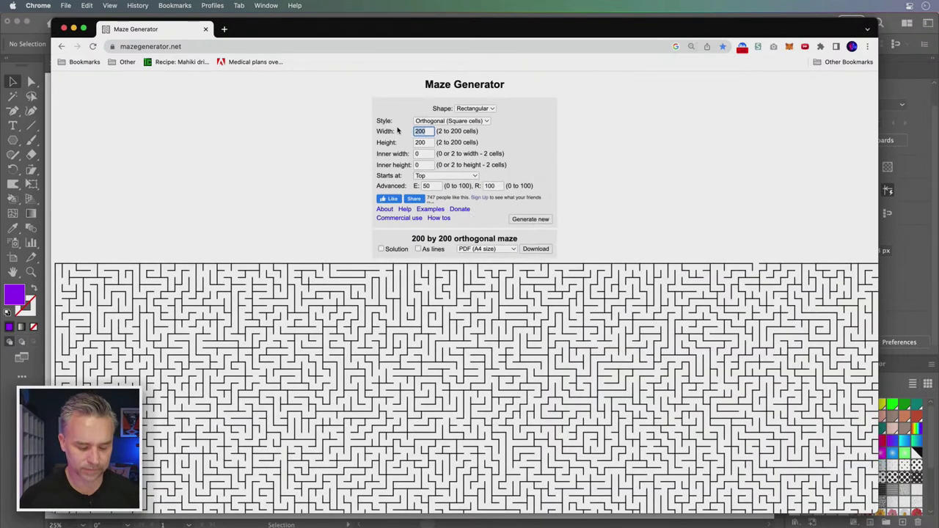
key("Tab")
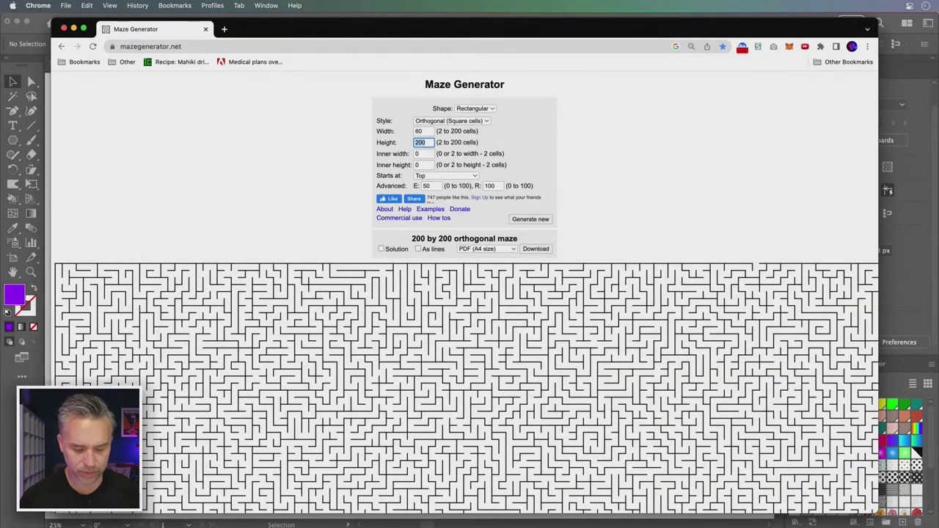
type("60")
key("Return")
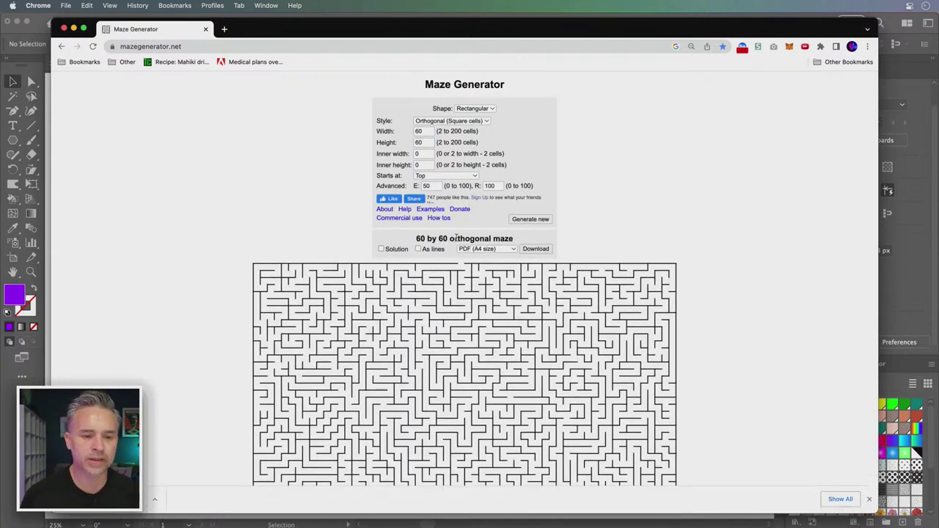
Step: Open the maze site's commercial use page in a separate browser tab and review the license types and prices
left_click(391, 219, "super")
left_click(270, 32)
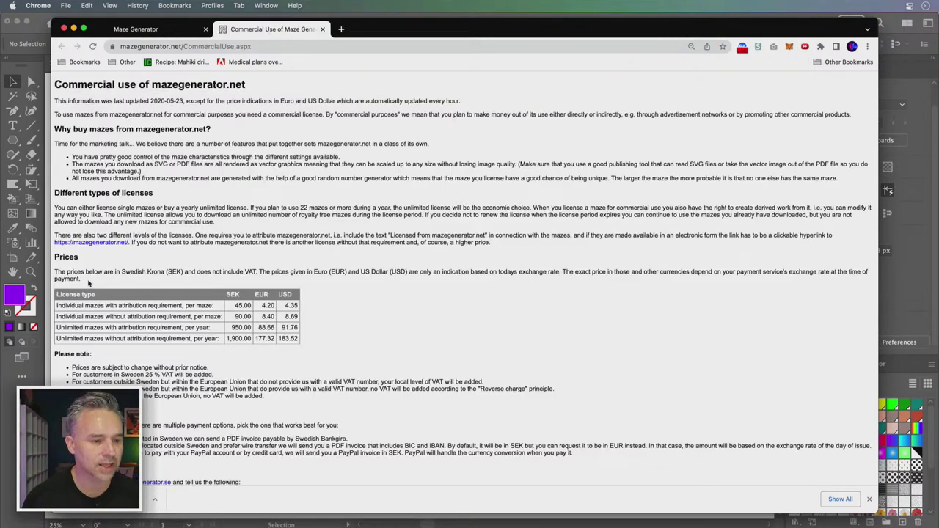
left_click(147, 29)
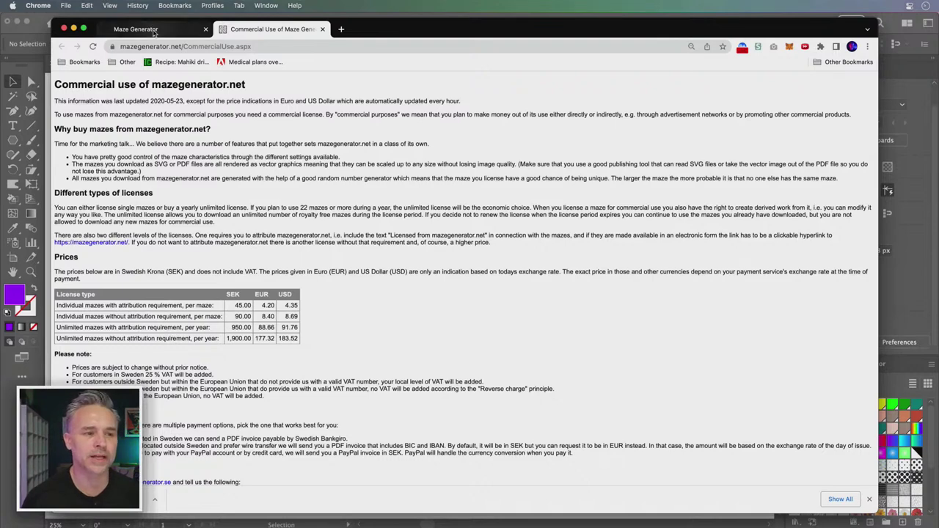
Step: Locate the downloaded 60 by 60 orthogonal maze PDF in Downloads and open its first page in Illustrator
left_click(155, 502)
left_click(180, 502)
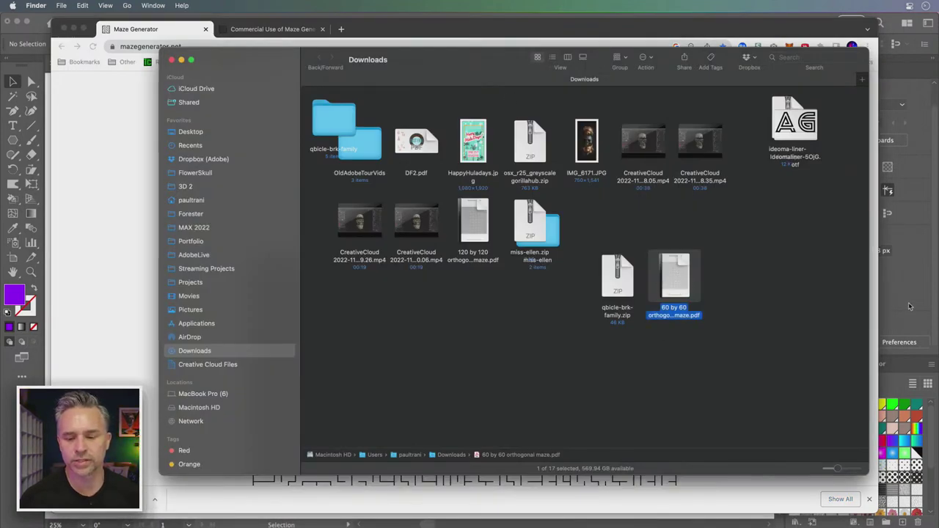
mouse_move(123, 521)
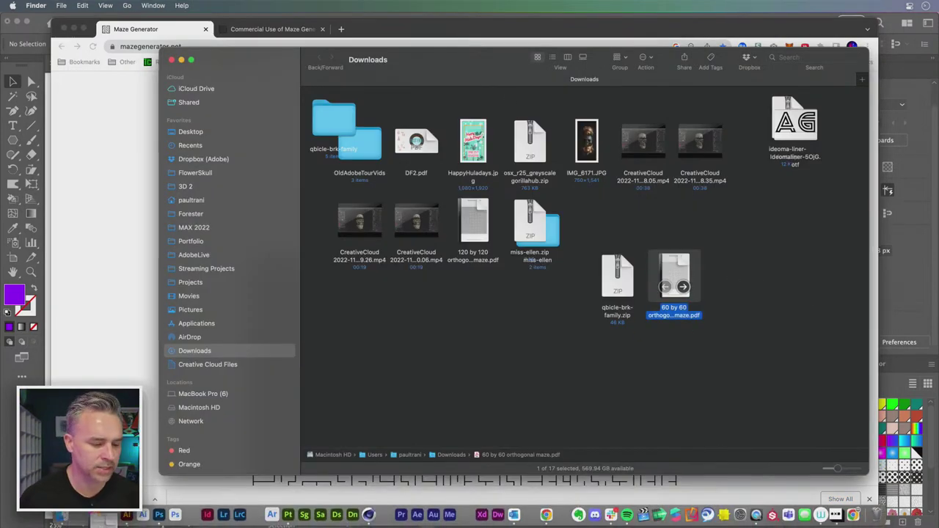
left_click(125, 518)
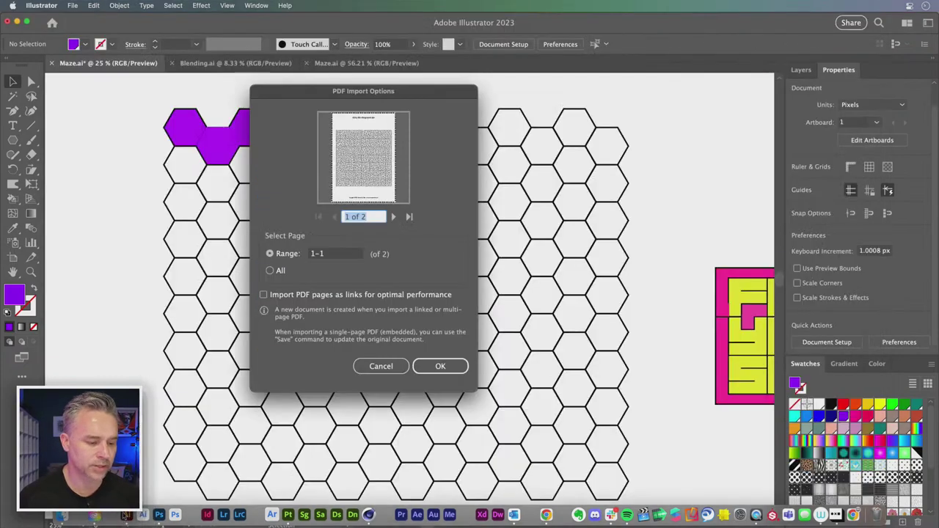
left_click(436, 365)
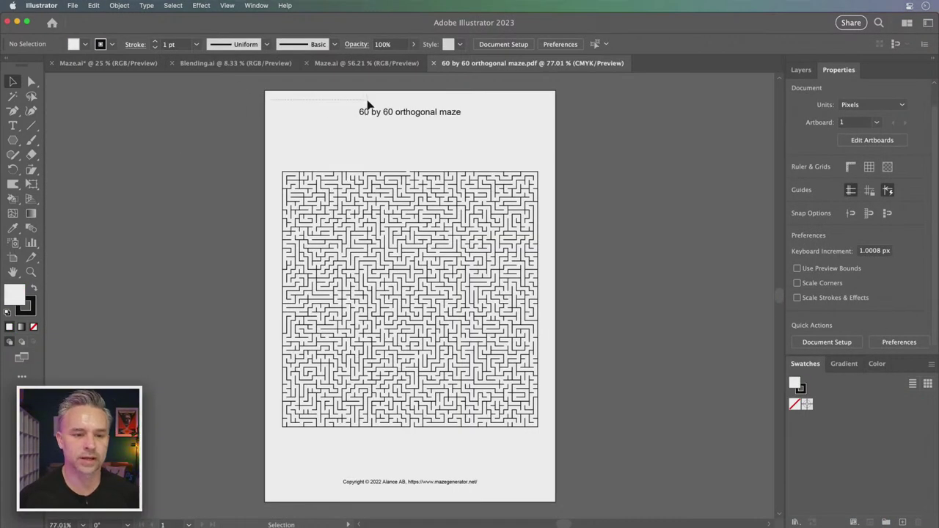
Step: Delete the title text above the maze and the copyright line below it
left_click_drag(369, 105, 478, 139)
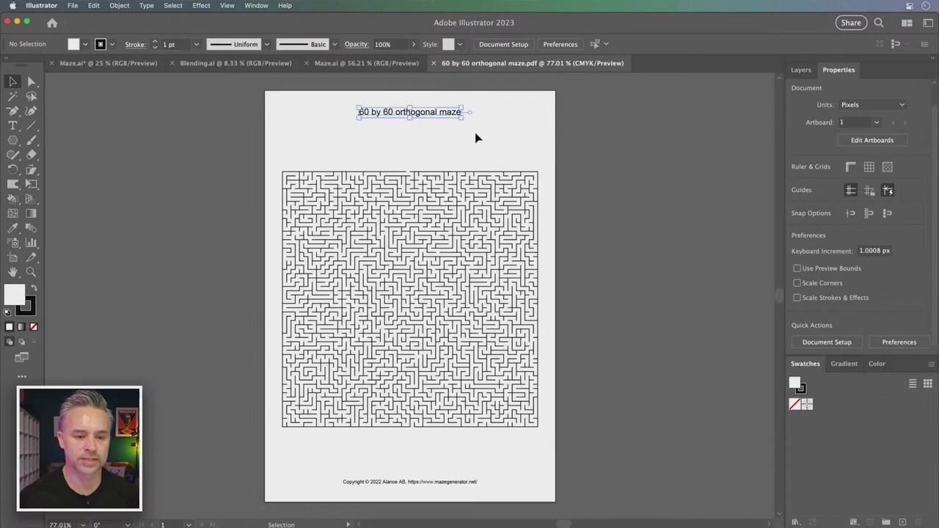
key("Delete")
left_click_drag(306, 465, 492, 510)
key("Delete")
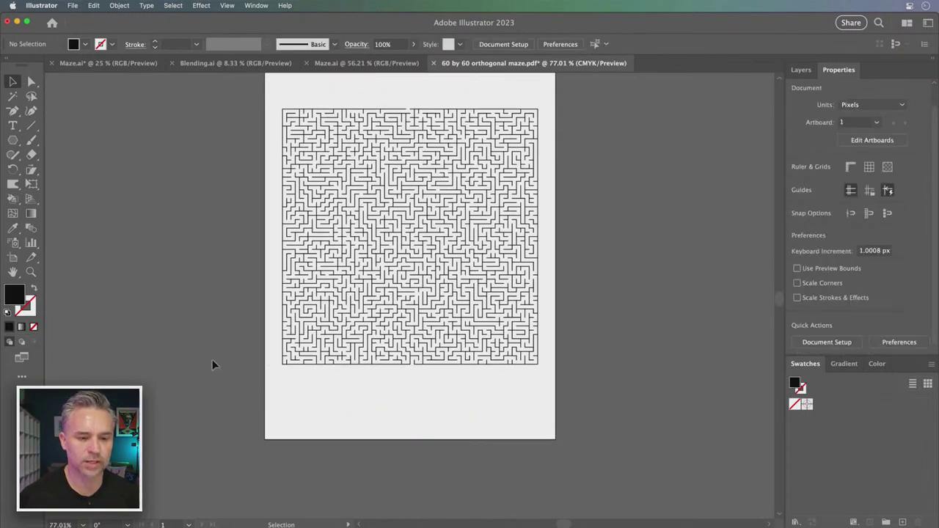
Step: Copy the whole 60 by 60 maze into Maze.ai on a new layer, with Layer 1 hidden
scroll(176, 365, "up", 3)
key("super+a")
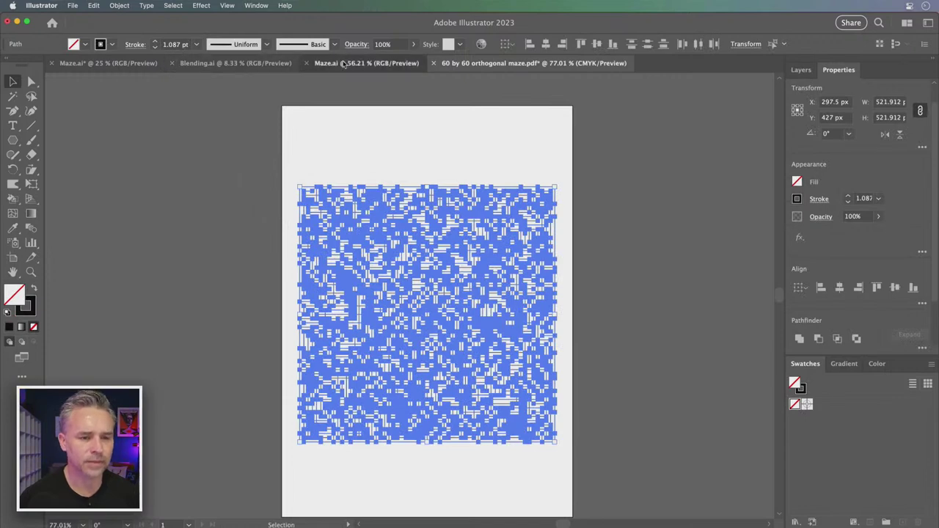
left_click(350, 66)
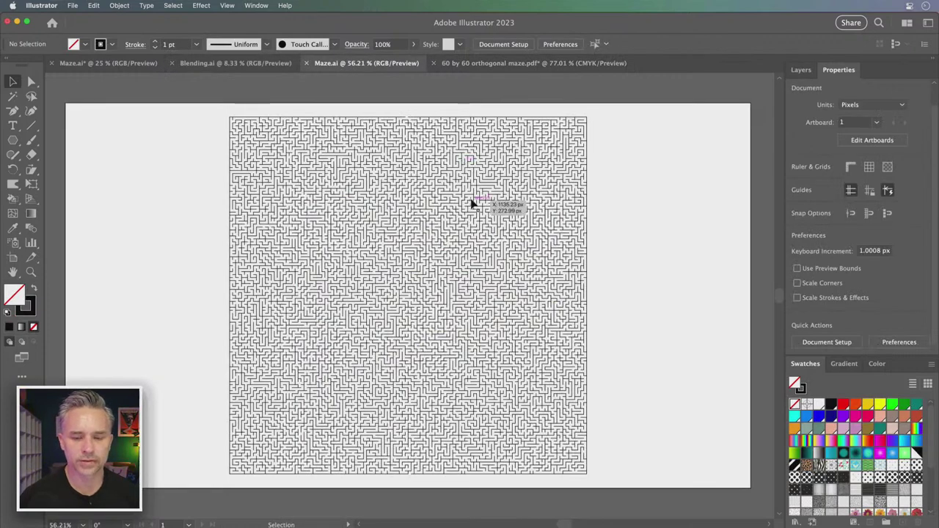
left_click(801, 70)
left_click(903, 348)
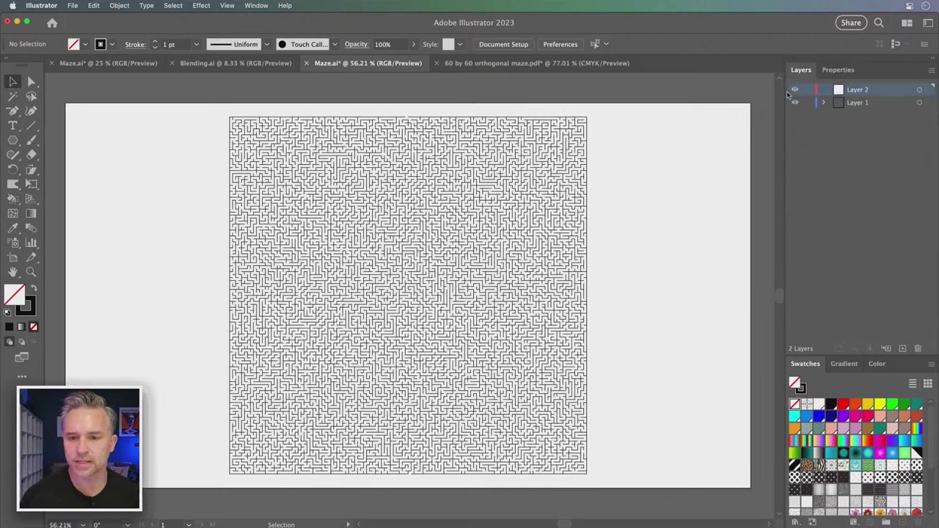
left_click(795, 102)
key("super+v")
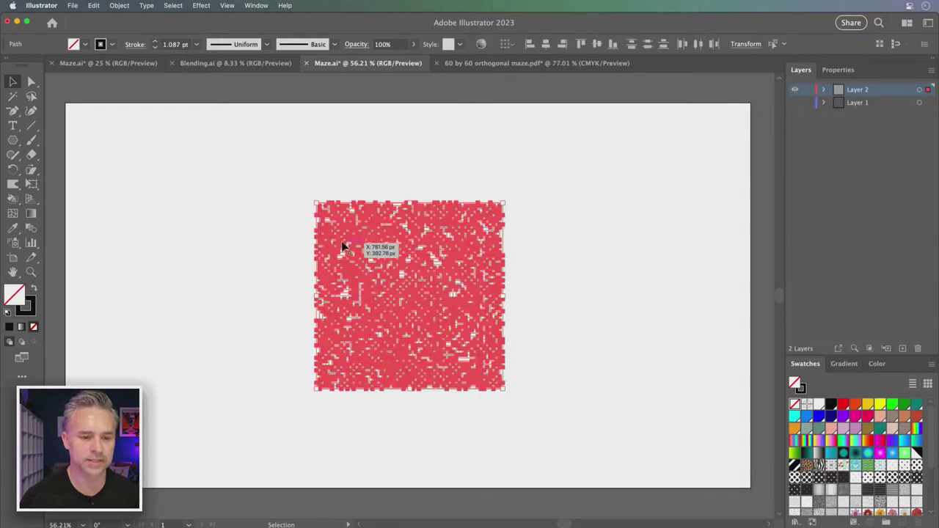
Step: Draw an unfilled rectangle about 556 px high around the pasted maze, leaving a narrow margin on all sides
left_click(212, 203)
key("super+equal")
key("super+equal")
key("super+equal")
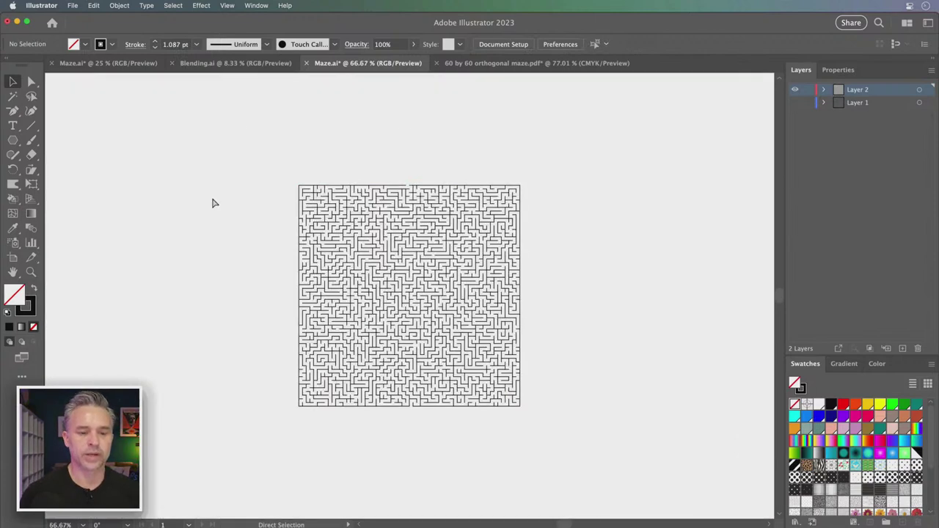
key("super+minus")
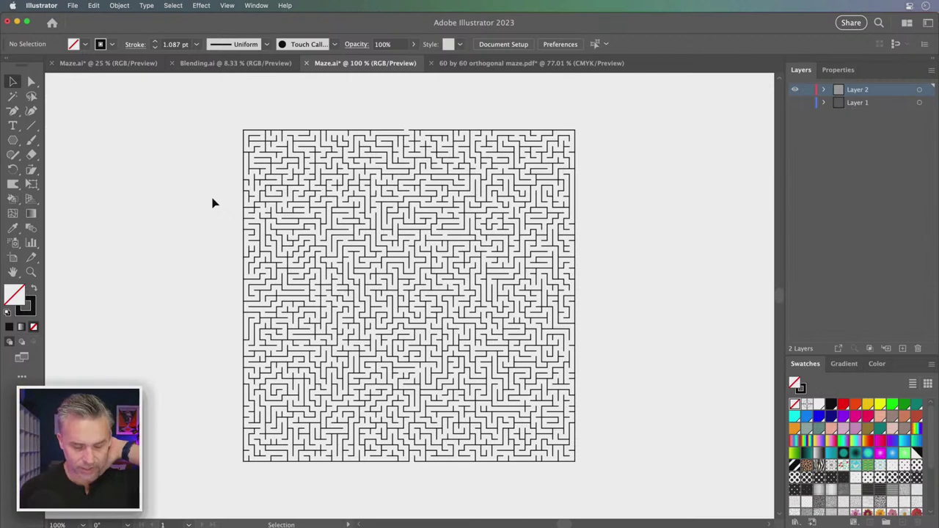
left_click_drag(13, 141, 96, 139)
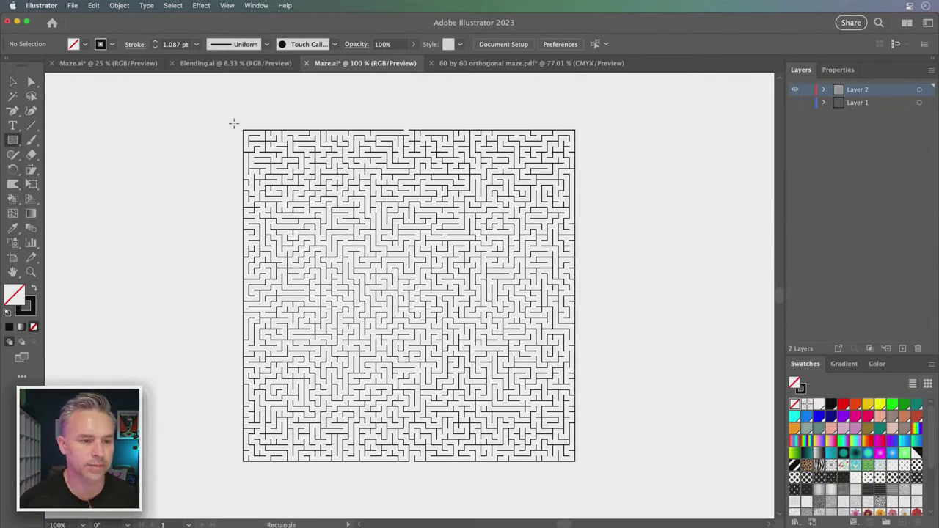
left_click_drag(232, 119, 585, 471)
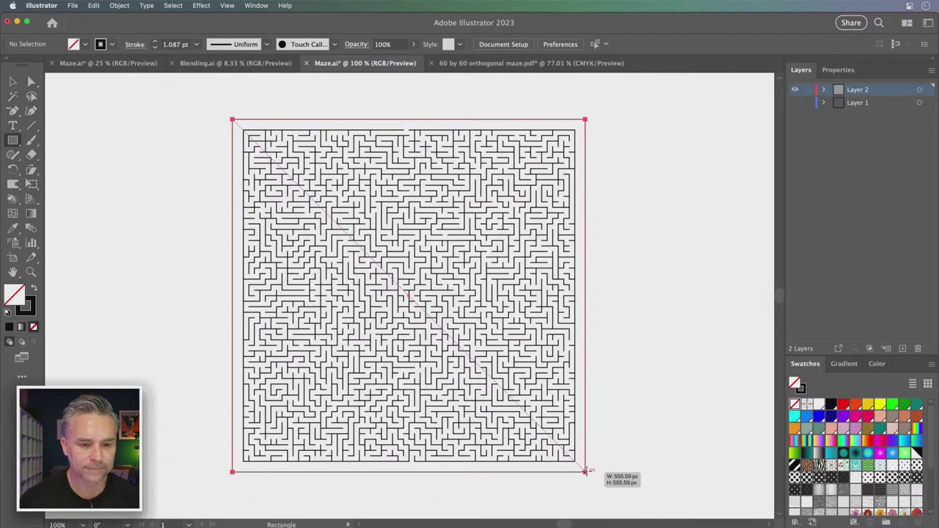
left_click_drag(585, 470, 589, 473)
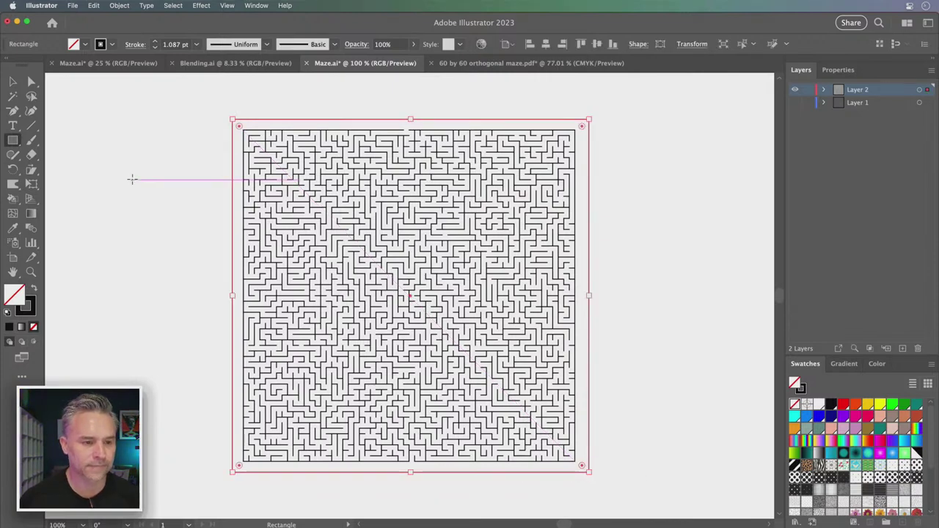
key("v")
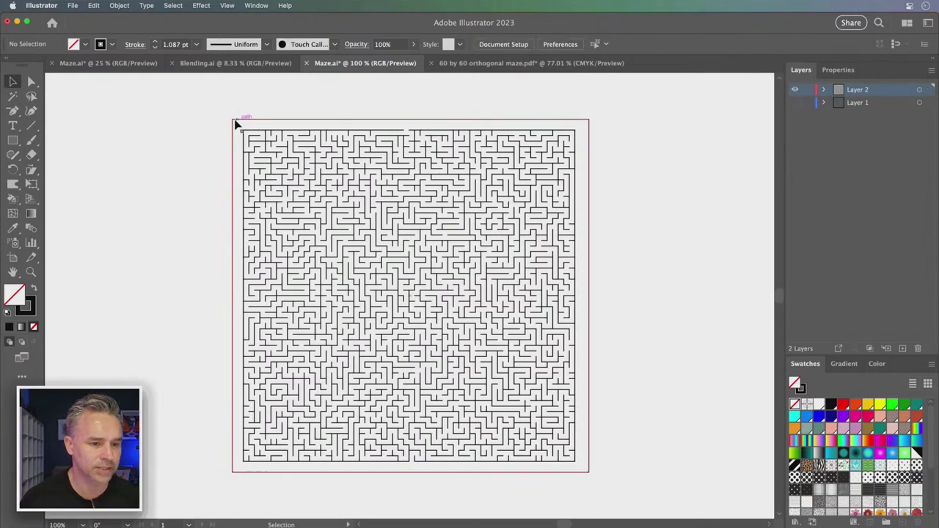
Step: Select all the maze lines together with the surrounding rectangle and group them
left_click_drag(177, 101, 342, 237)
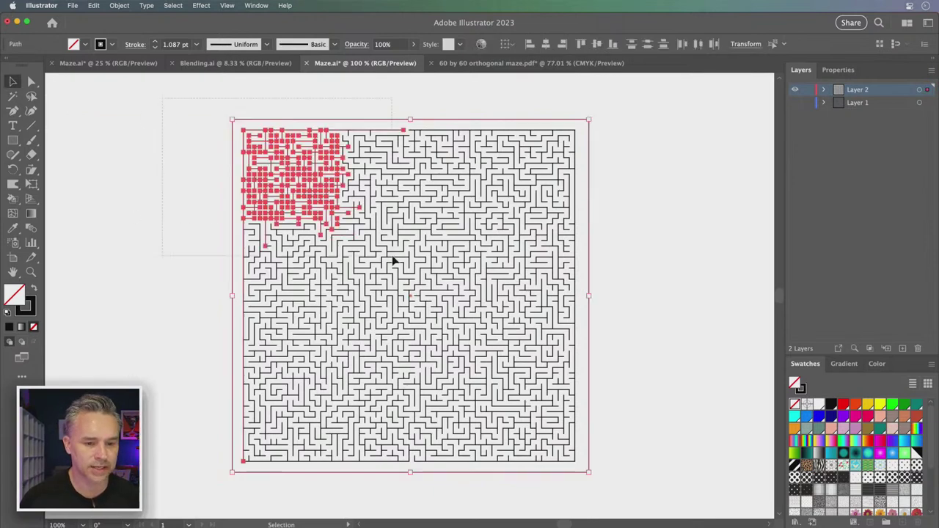
key("super+a")
key("super+h")
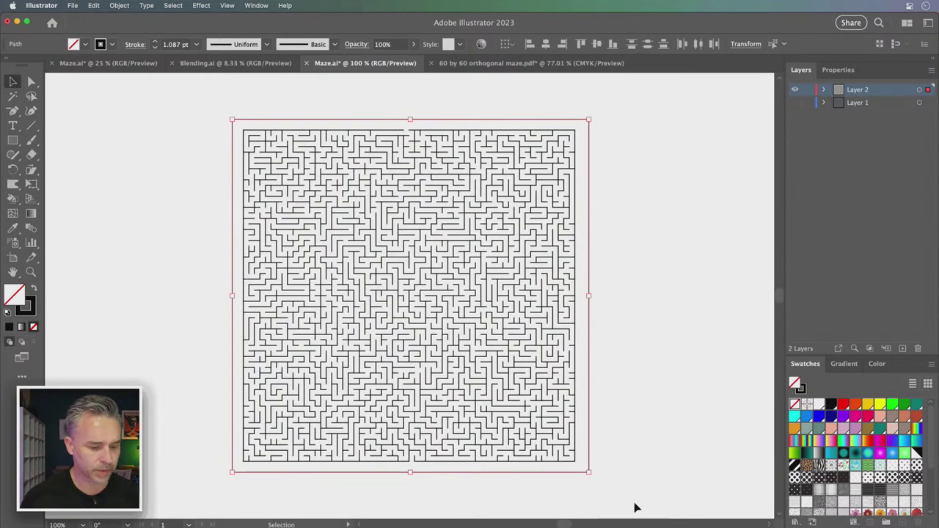
key("a")
key("v")
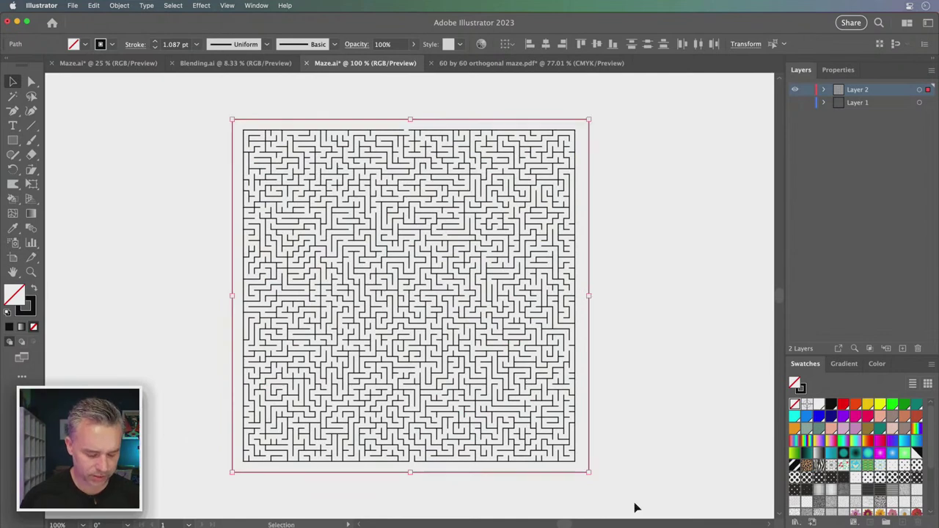
key("super+g")
key("super+h")
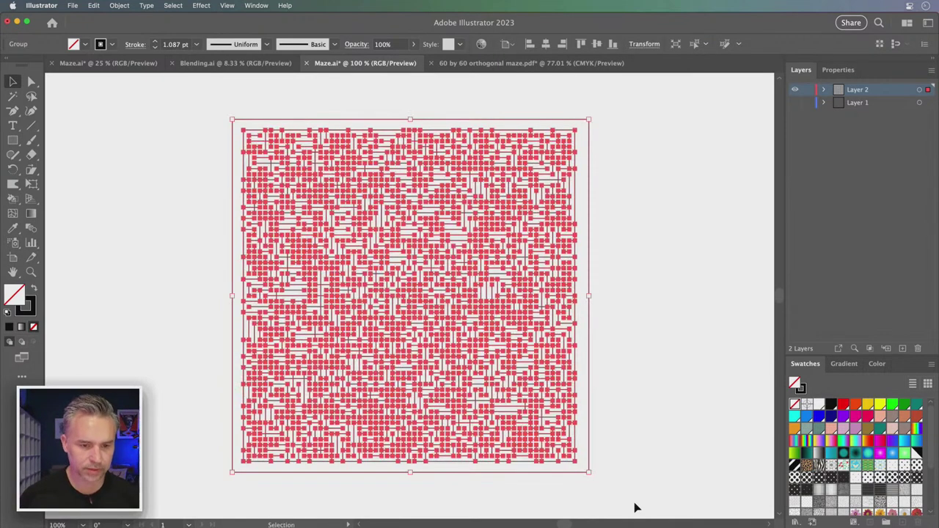
Step: Try to fill the grouped maze with magenta using the Live Paint Bucket, starting near its top opening
left_click(6, 203)
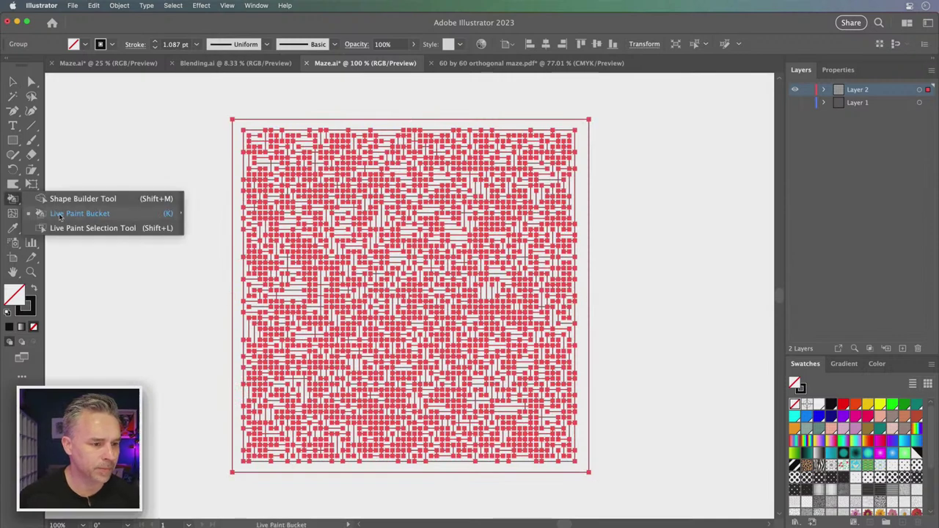
left_click(61, 216)
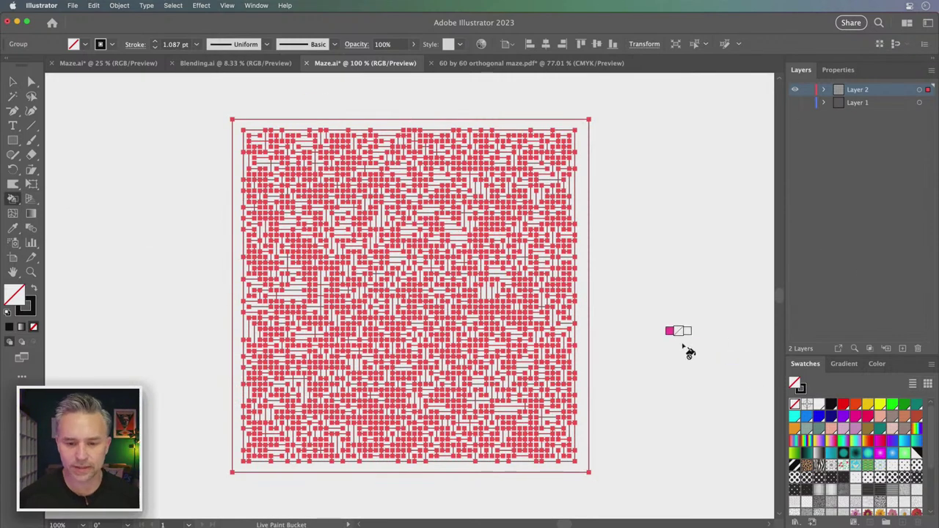
key("Left")
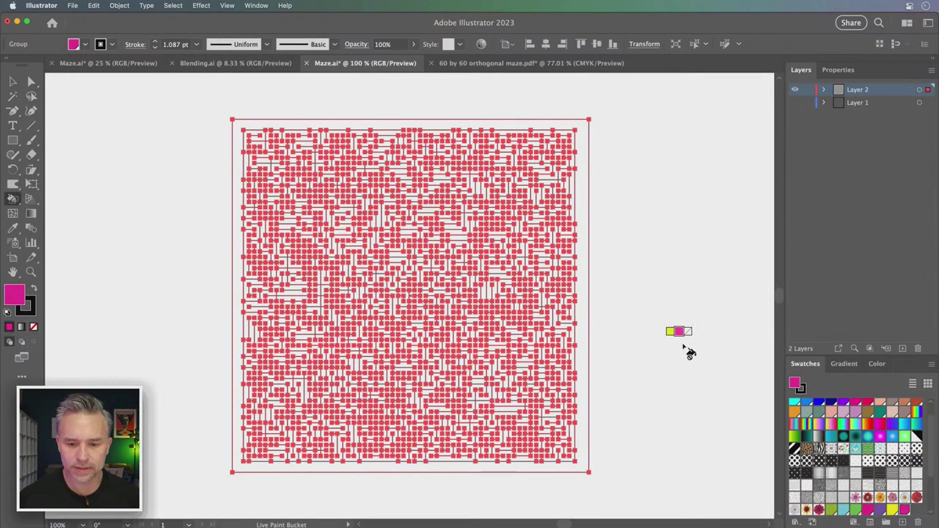
left_click(396, 129)
key("super+z")
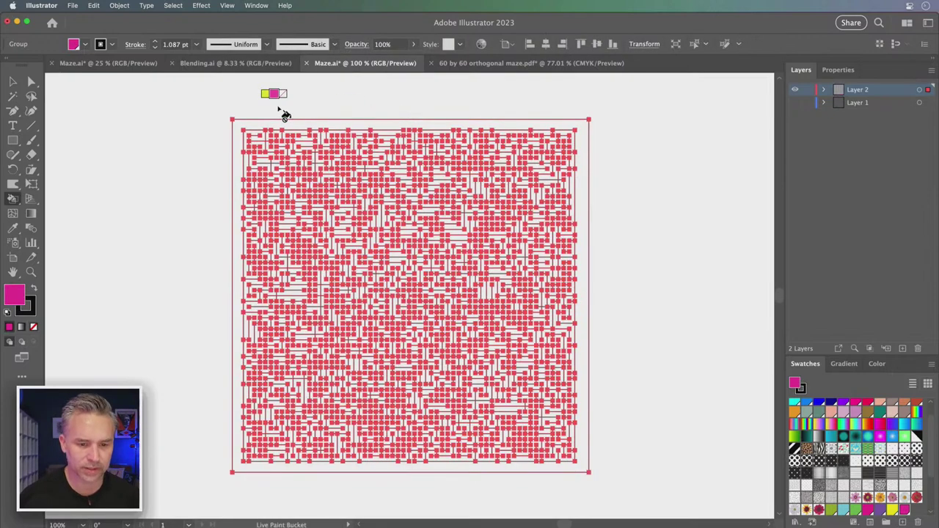
key("super+equal")
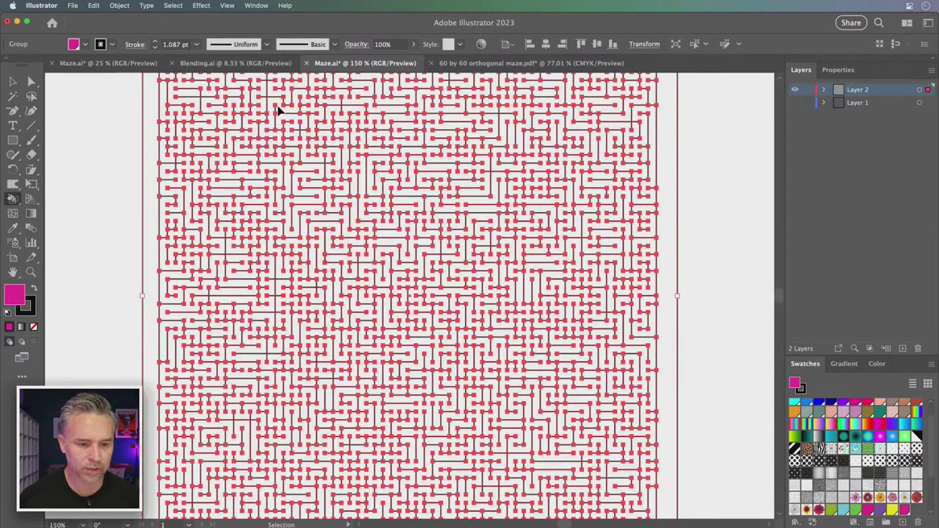
key("super+minus")
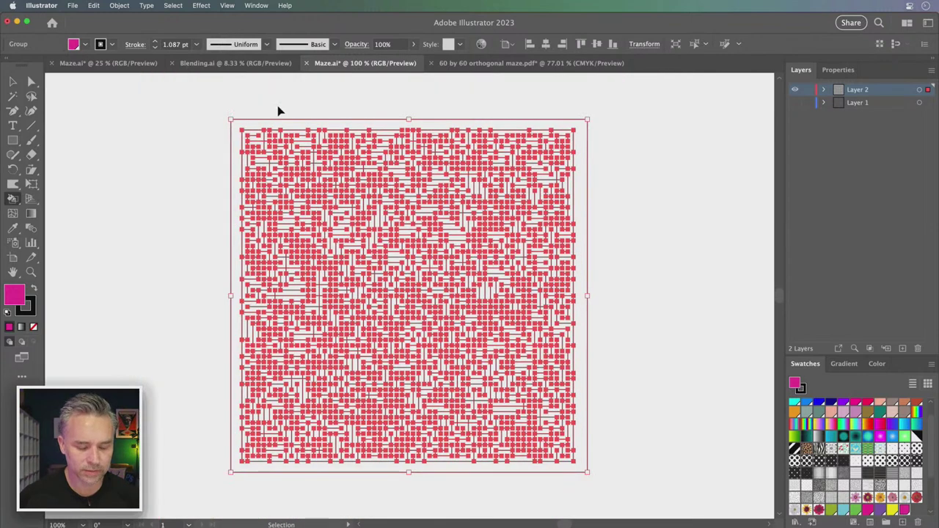
key("k")
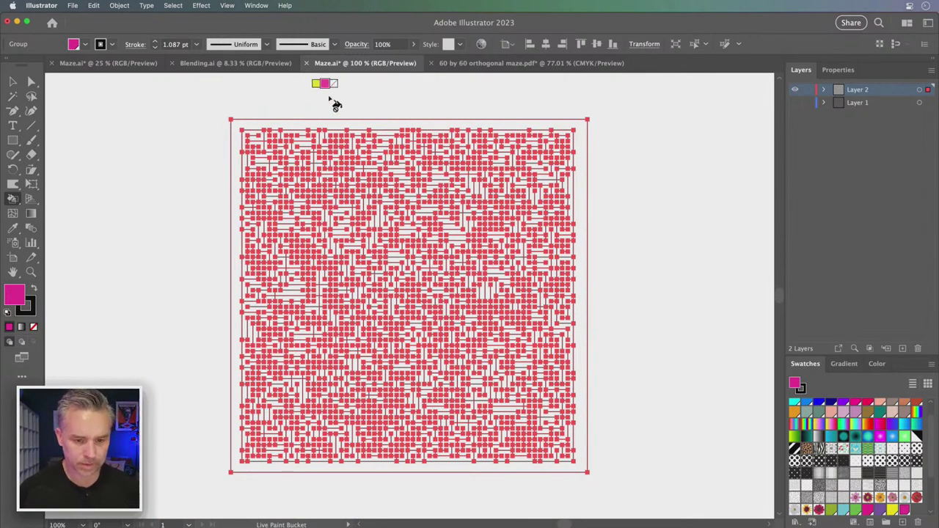
Step: Delete the maze group, and undo back to the ungrouped pasted maze without its surrounding rectangle
key("v")
key("Delete")
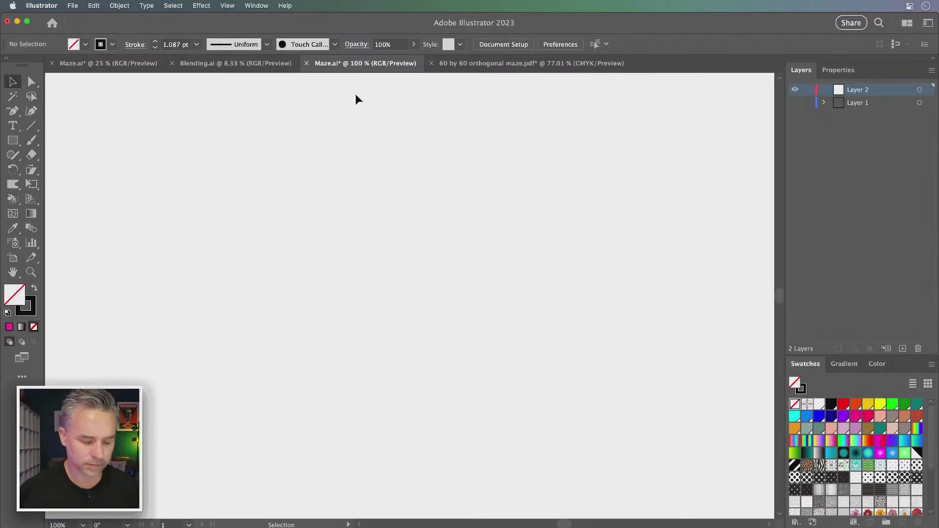
key("super+z")
key("super+z")
key("super+z")
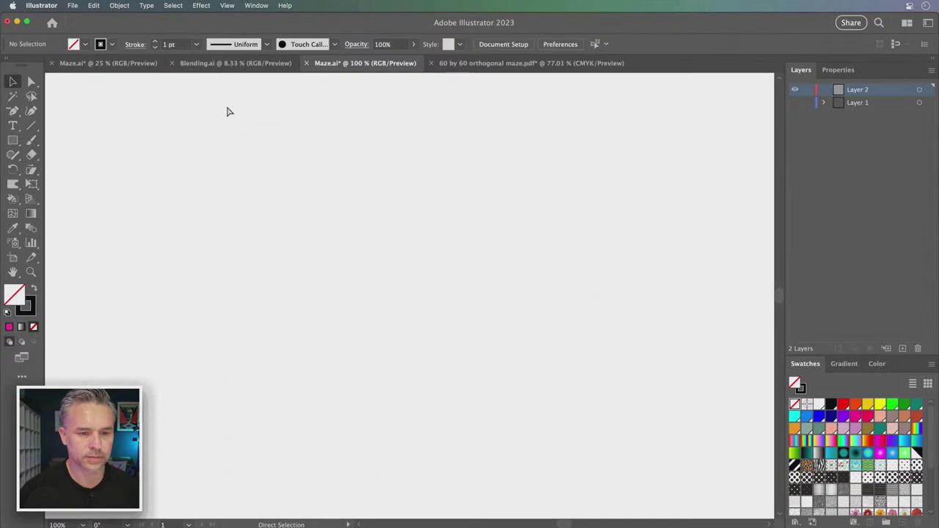
key("super+z")
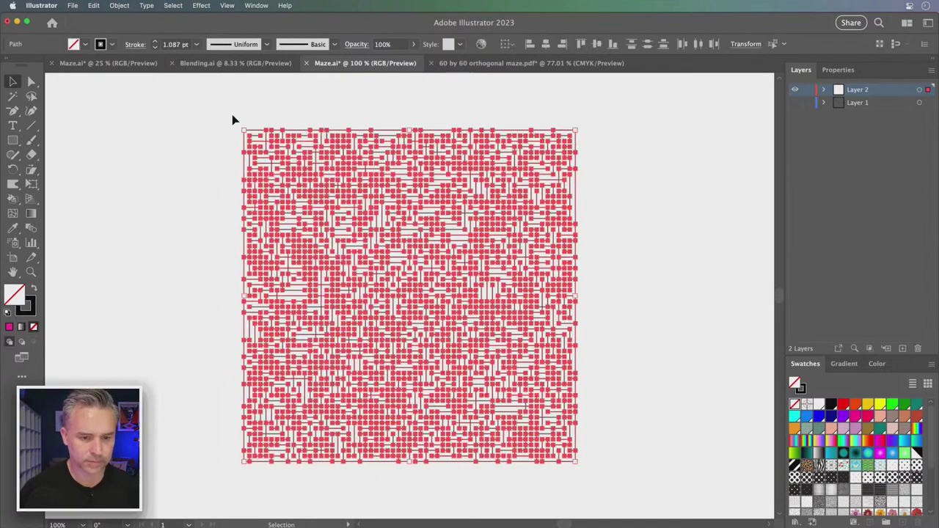
Step: Try to close the maze's top and bottom openings by moving the border lines' end points across the gaps
key("super+z")
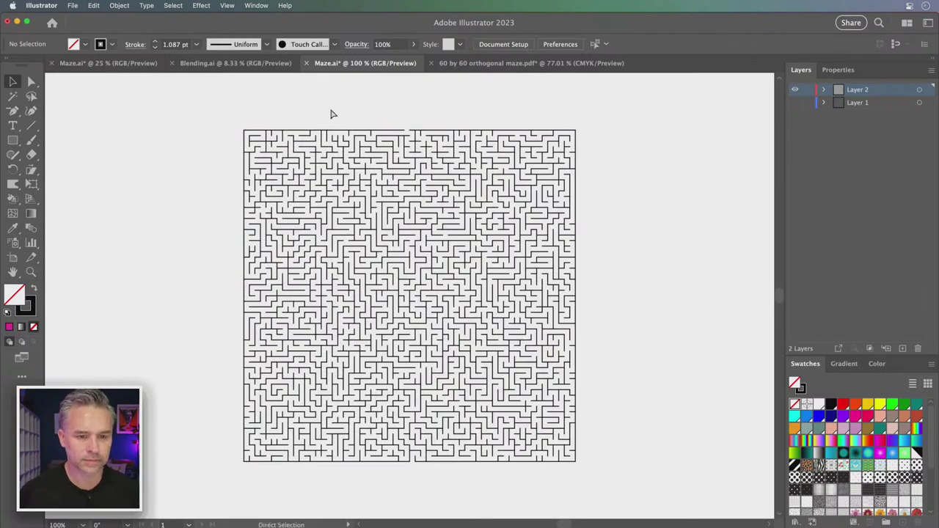
key("super+equal")
scroll(331, 118, "up", 8)
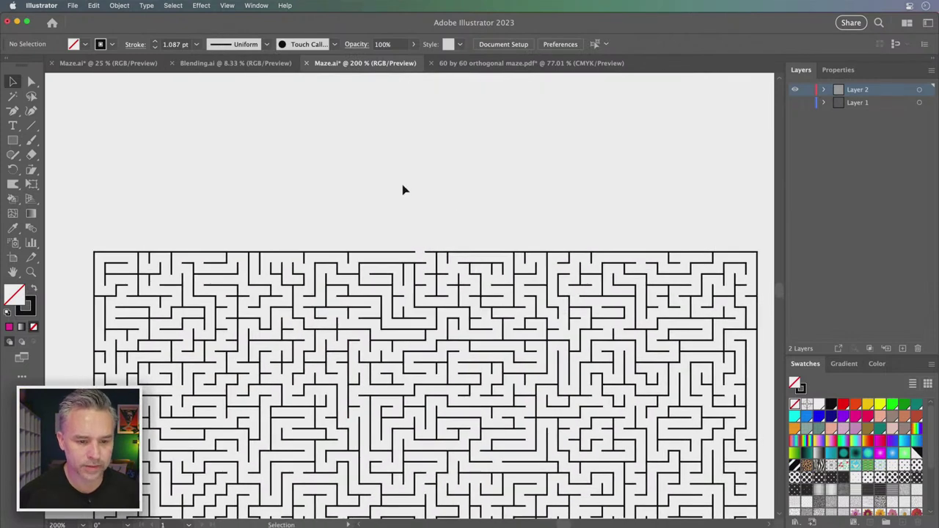
left_click(31, 82)
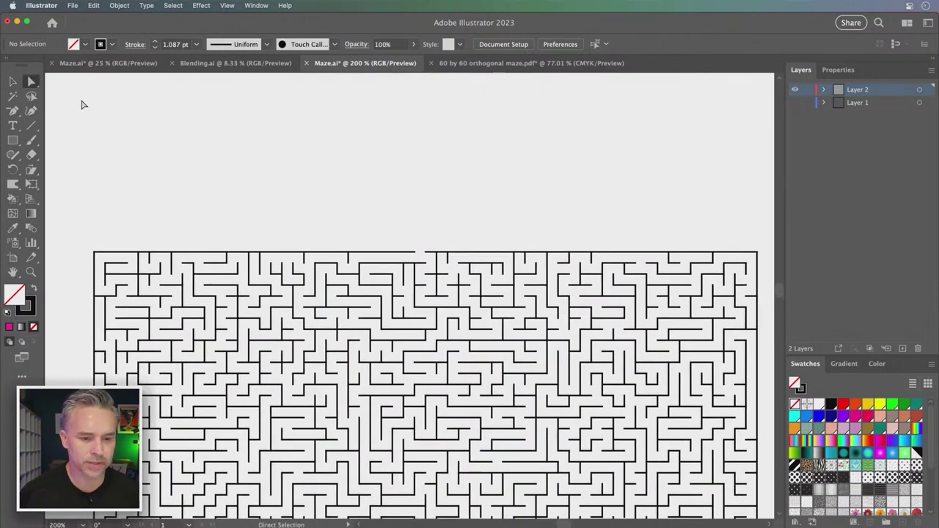
left_click(416, 257)
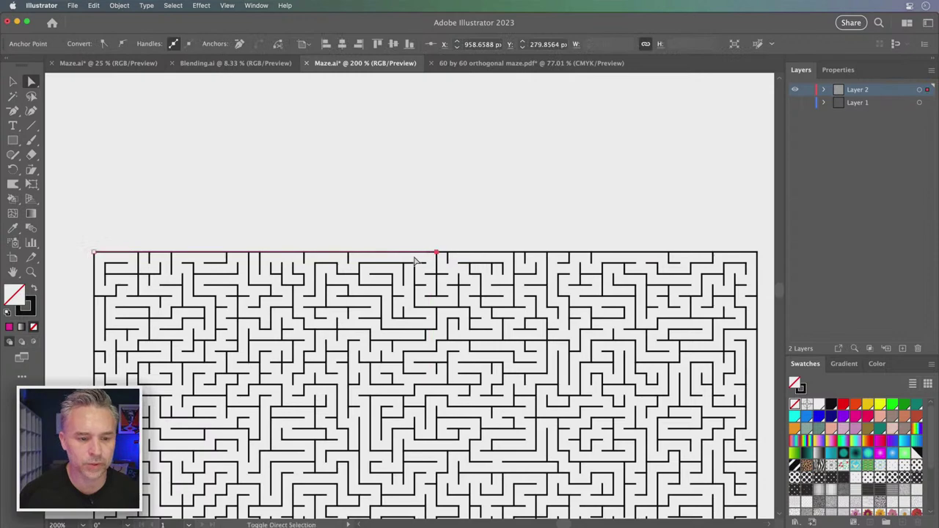
scroll(430, 385, "down", 15)
scroll(411, 294, "right", 2)
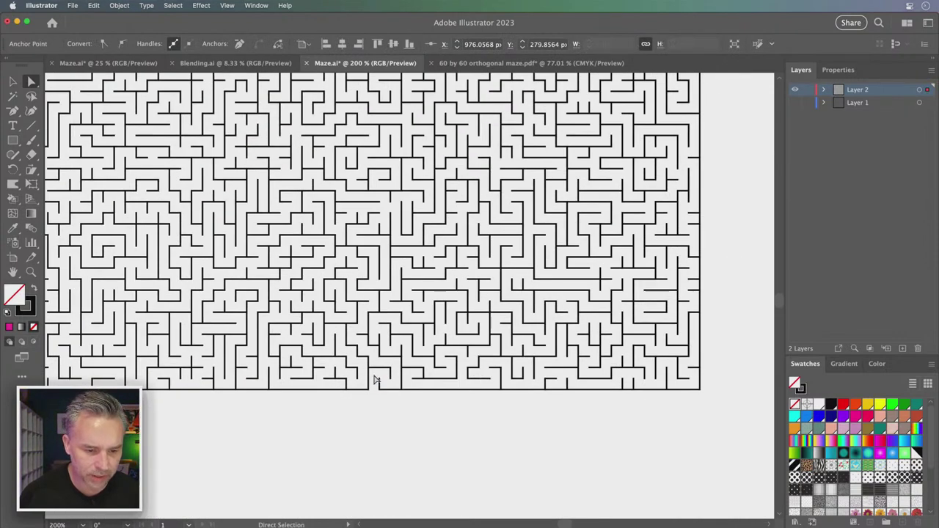
left_click_drag(379, 382, 367, 393)
scroll(367, 391, "up", 20)
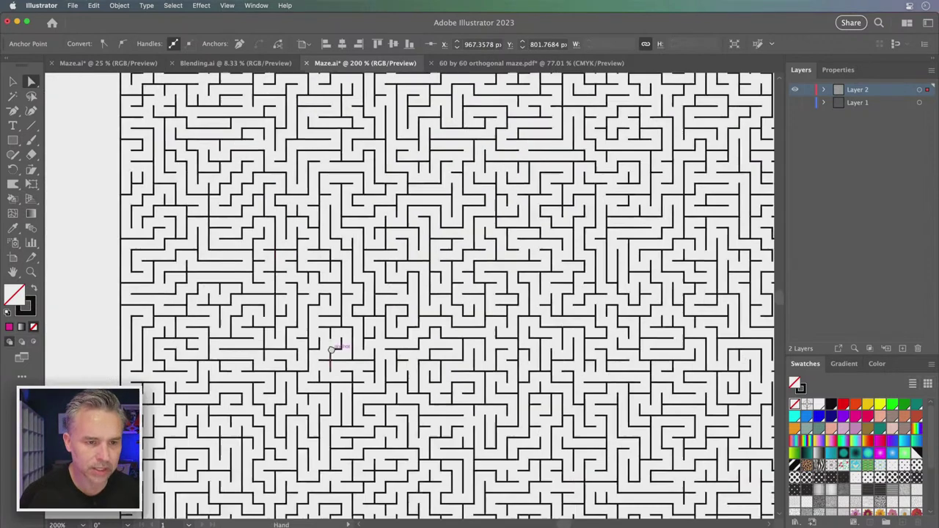
scroll(235, 242, "down", 1)
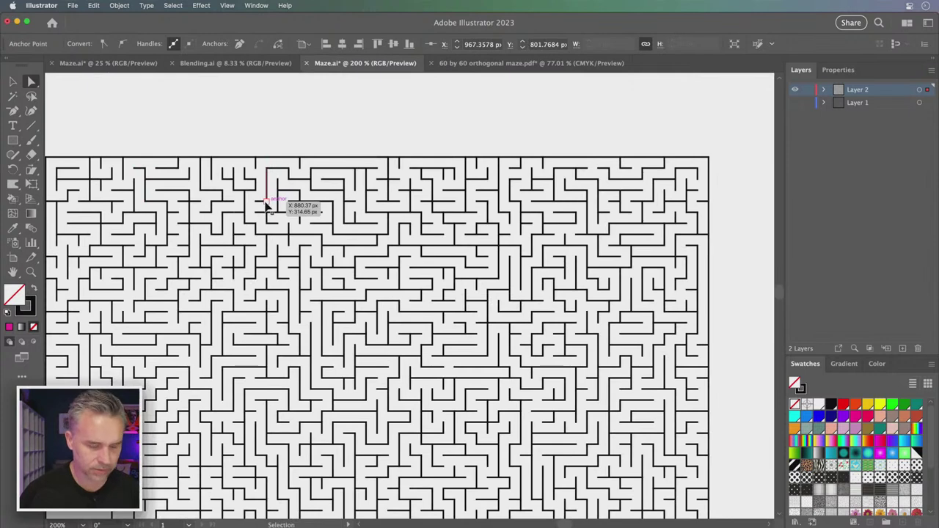
key("super+z")
Step: Extend the top border line's end point across the maze's top opening and draw a small unfilled square just above it
left_click_drag(366, 157, 382, 156)
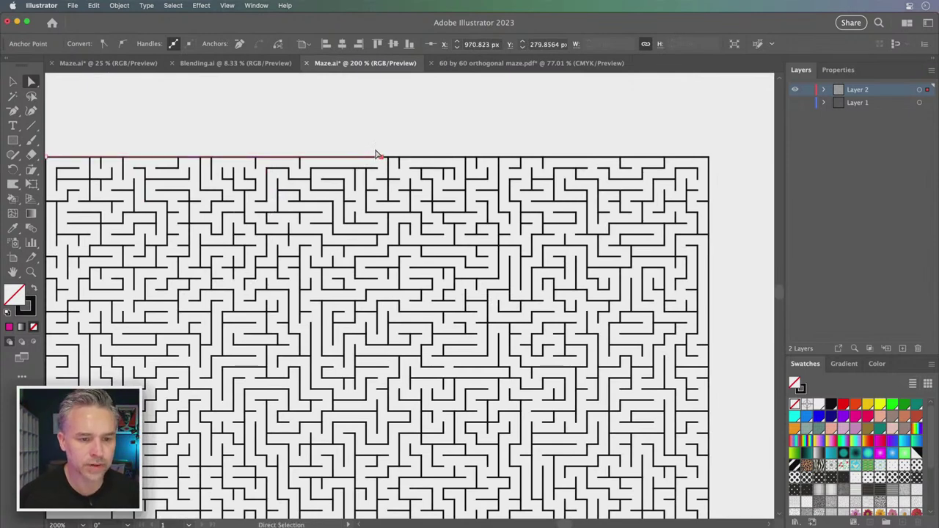
left_click(13, 139)
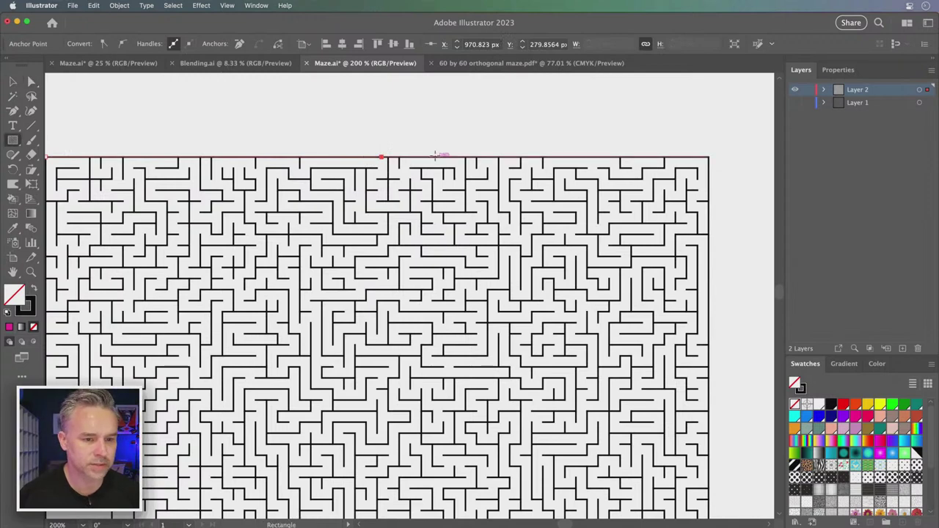
left_click_drag(369, 145, 379, 155)
left_click(12, 81)
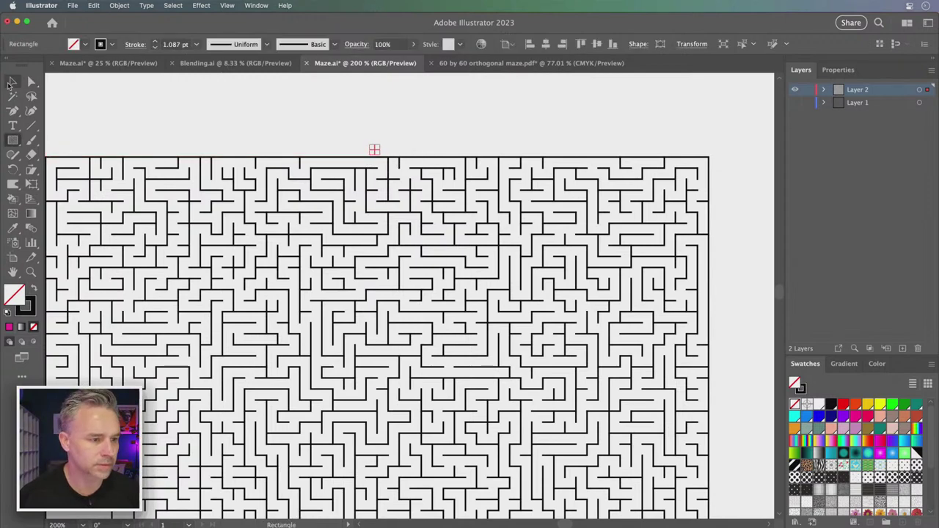
Step: Extend the bottom border line's end point across the maze's bottom opening and adjust it with the Anchor Point tool
left_click_drag(230, 352, 264, 113)
left_click_drag(284, 314, 279, 117)
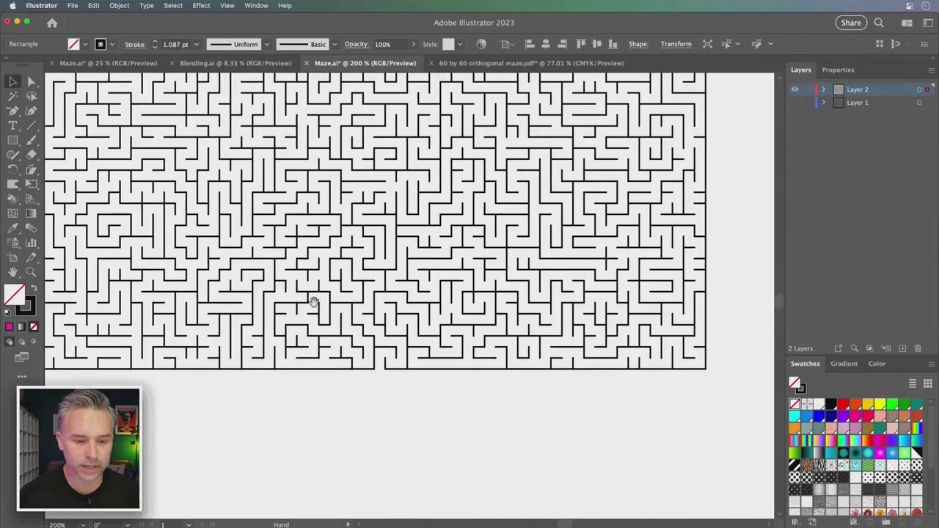
key("a")
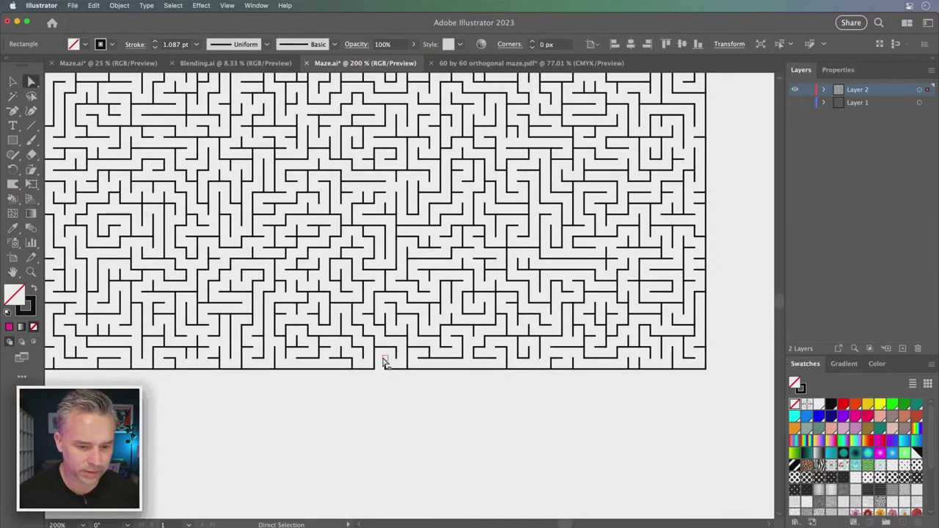
left_click_drag(384, 362, 380, 370)
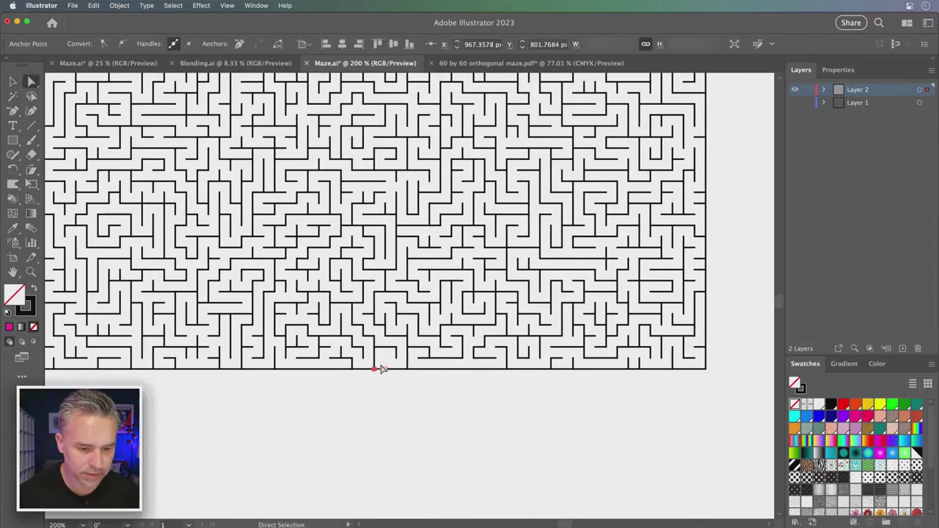
key("shift+c")
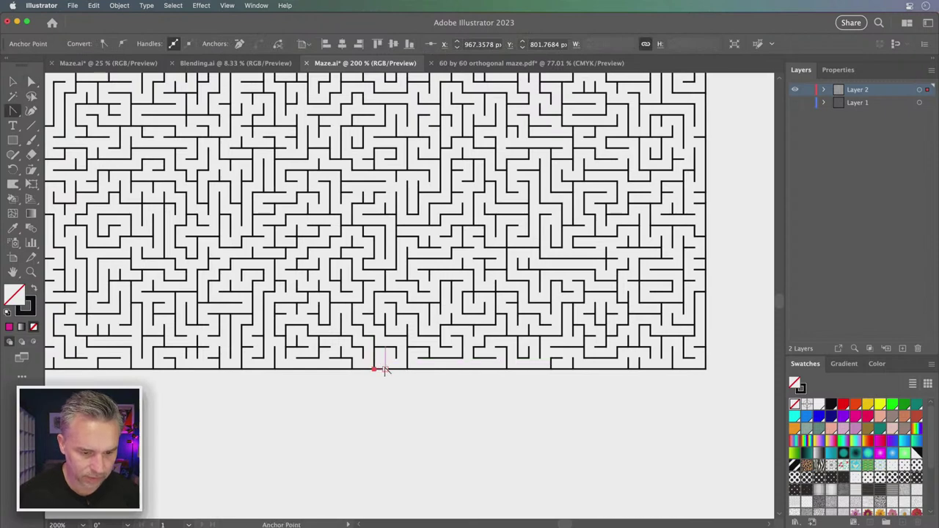
left_click(380, 374)
Step: Select the whole maze together with the small shapes at its openings and expand its fill and stroke
scroll(379, 374, "up", 10)
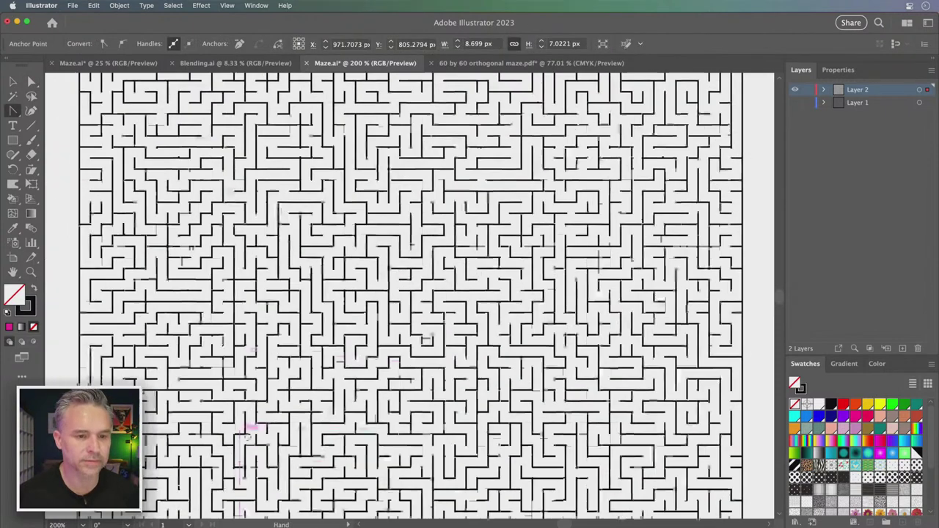
scroll(291, 268, "up", 5)
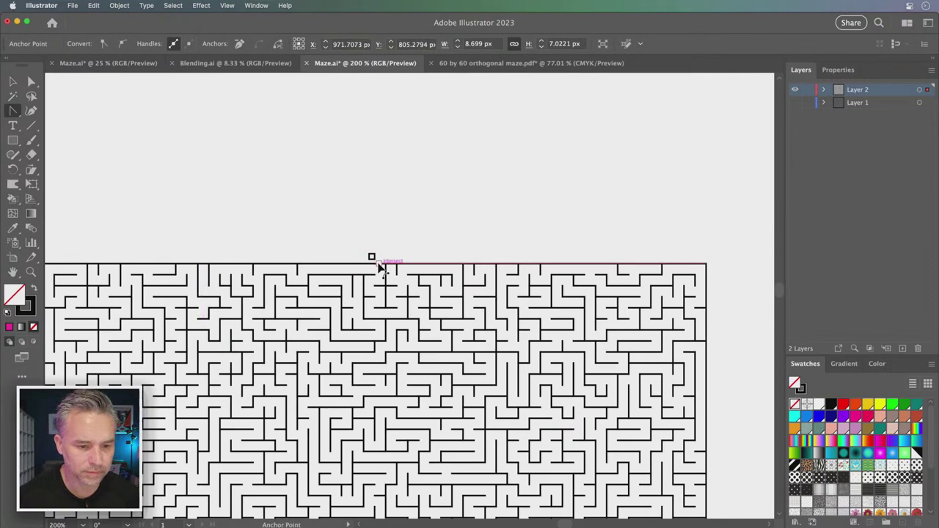
key("v")
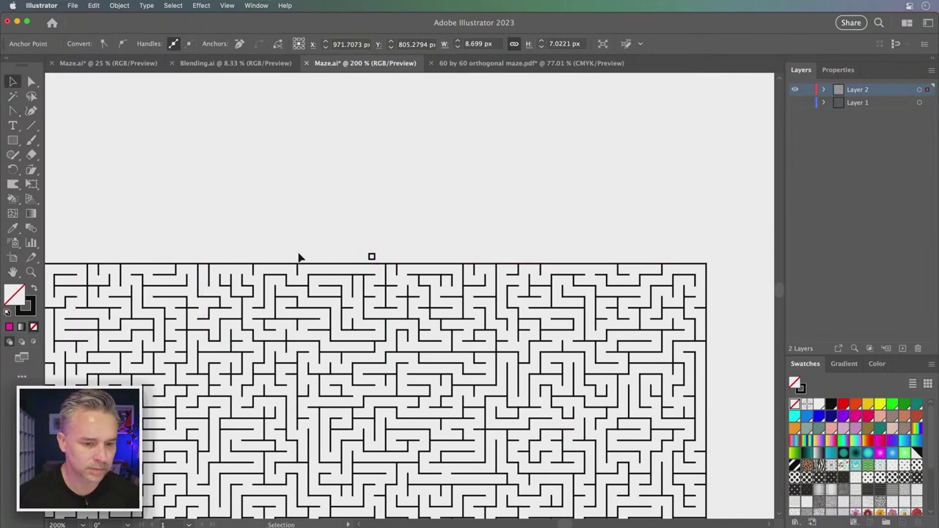
key("super+1")
scroll(362, 111, "up", 5)
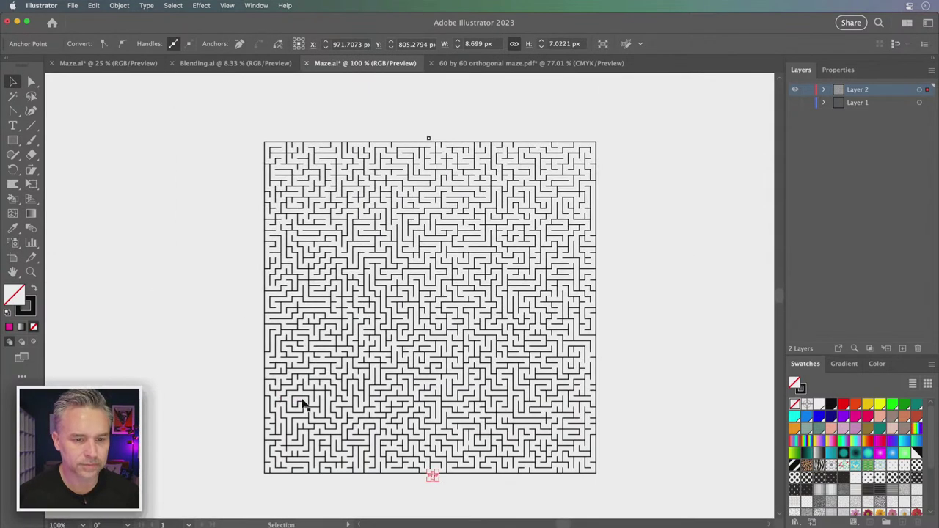
left_click_drag(184, 124, 667, 509)
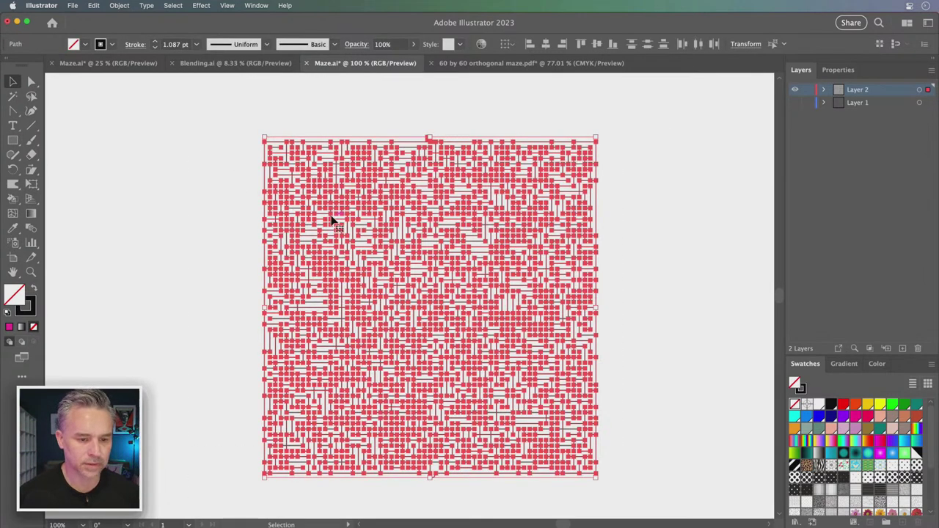
left_click(93, 6)
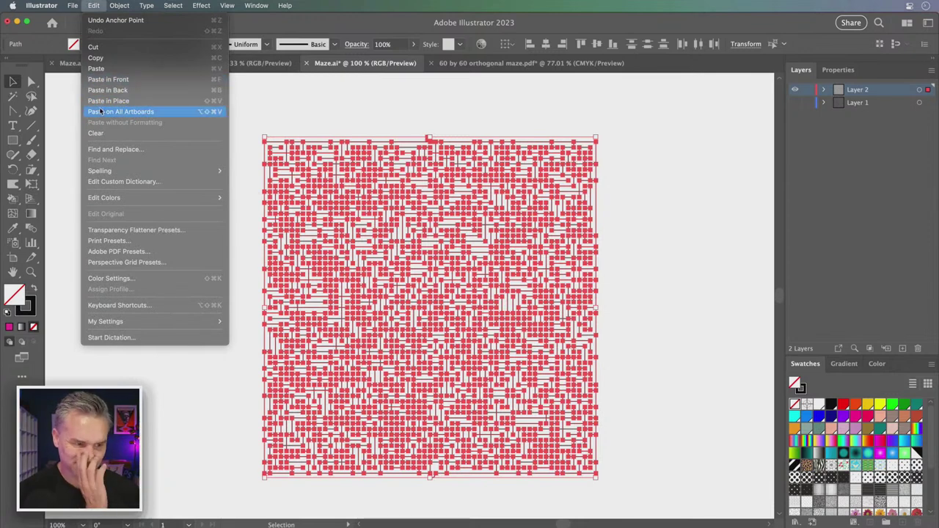
mouse_move(112, 7)
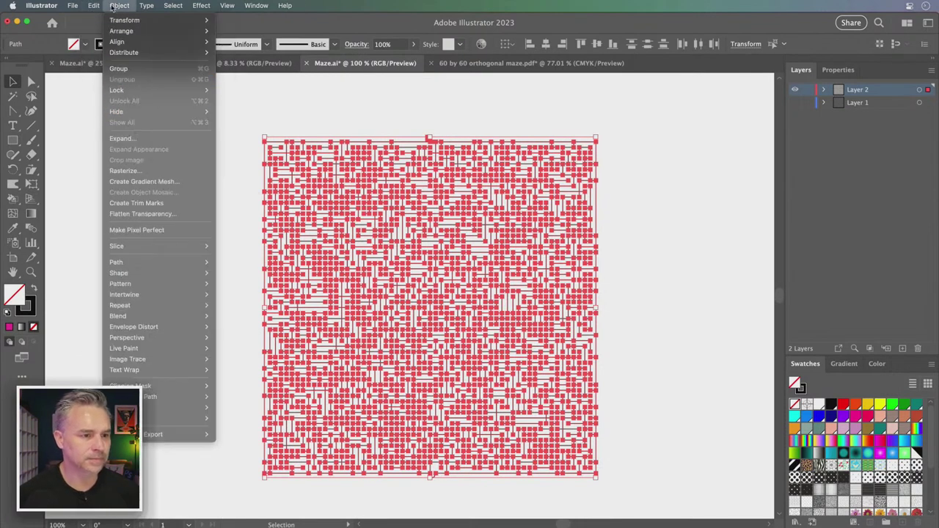
left_click(133, 138)
left_click(507, 359)
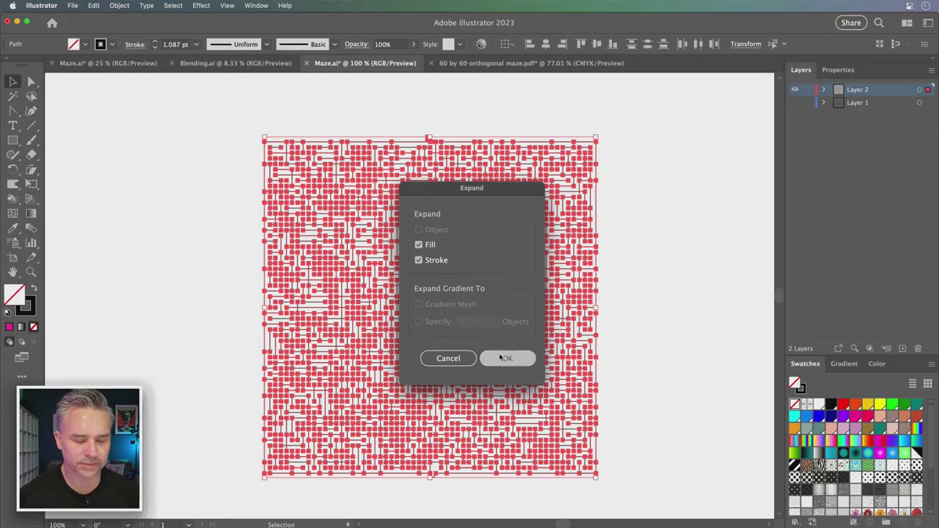
Step: Fill the maze corridors with yellow using the Live Paint Bucket, starting just inside the top opening
left_click(12, 199)
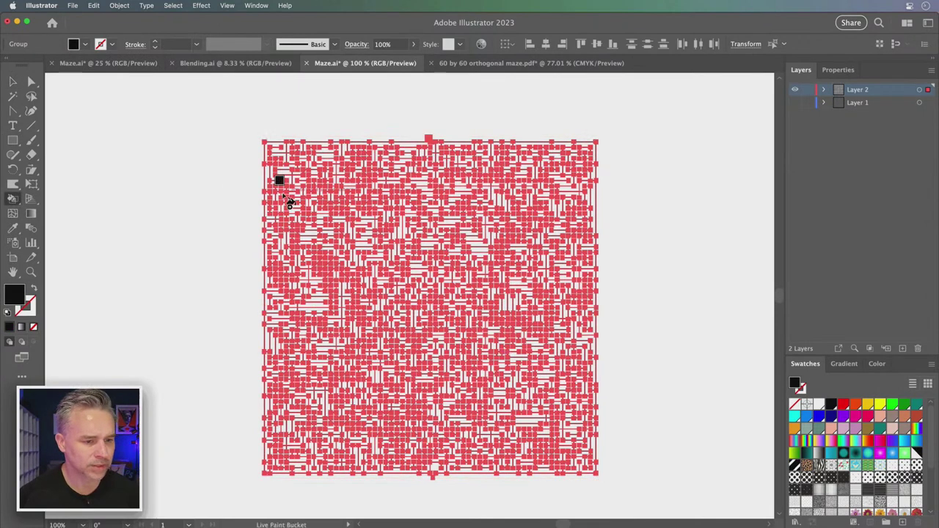
left_click(870, 406)
key("v")
key("k")
key("super+equal")
key("super+equal")
scroll(419, 98, "up", 5)
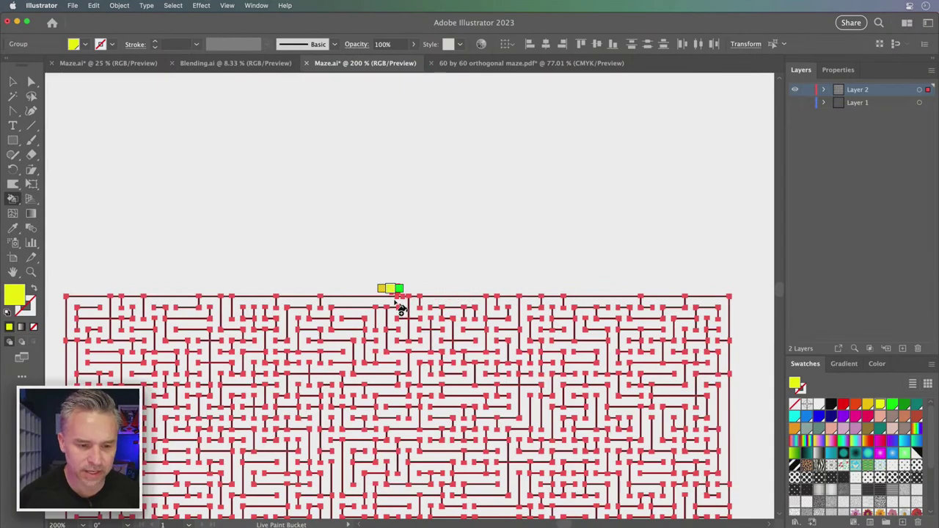
left_click(401, 309)
left_click_drag(361, 411, 352, 76)
scroll(352, 76, "down", 5)
left_click_drag(396, 248, 364, 351)
left_click_drag(351, 303, 342, 385)
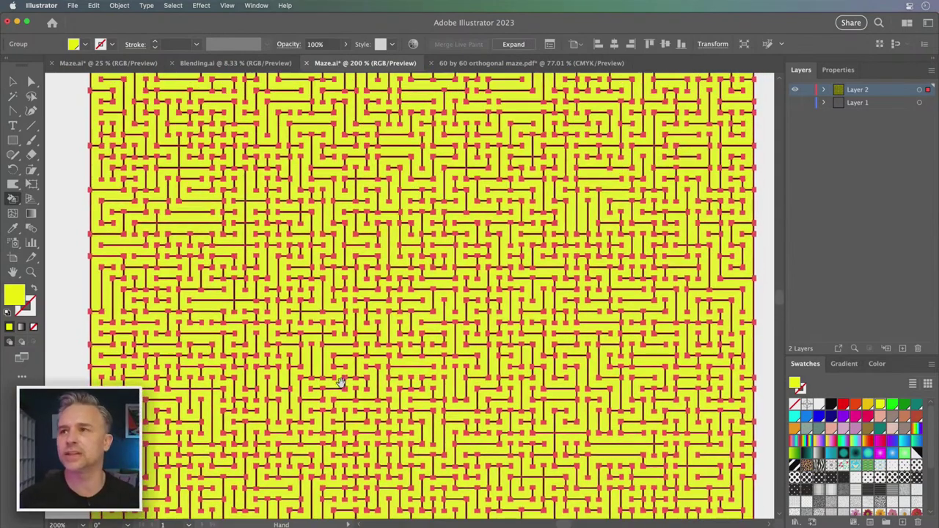
Step: Switch to the Blending.ai document and examine the coloured WISH YOU WERE HERE maze lettering up close
left_click(203, 70)
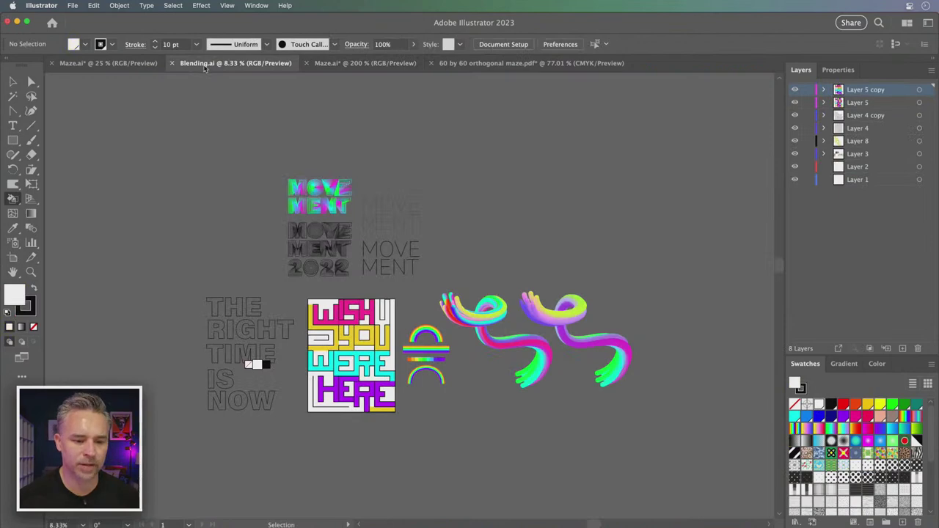
key("super+equal")
key("super+equal")
key("super+equal")
key("super+equal")
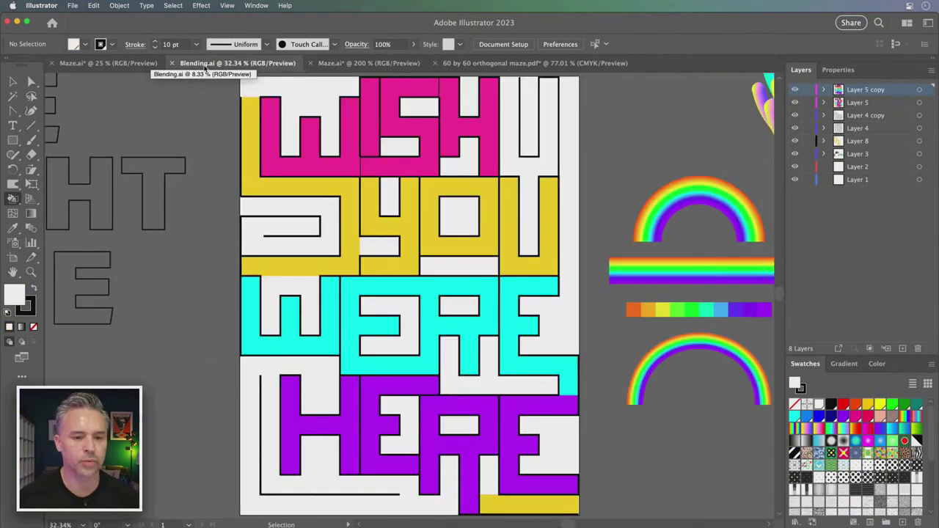
Step: Switch to the Maze.ai document with the hexagon grid and examine its yellow and magenta lettering maze up close
left_click(106, 63)
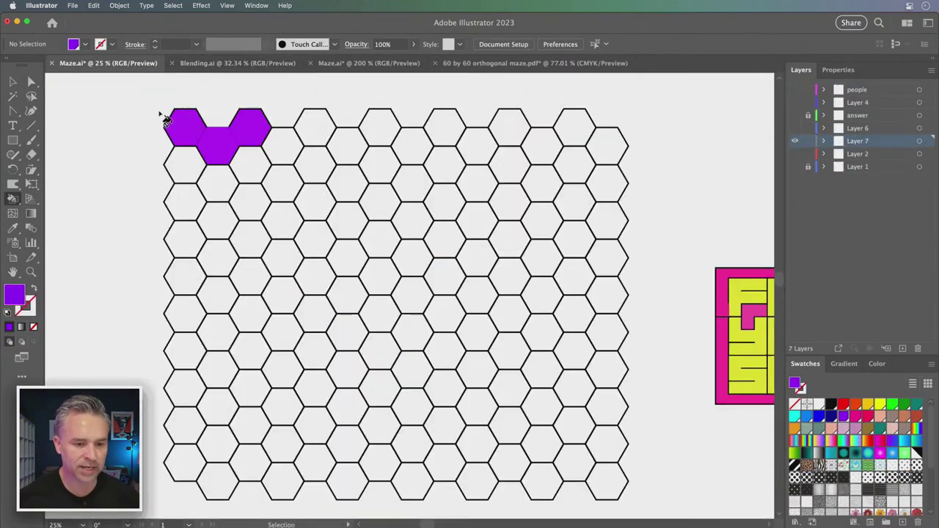
left_click(12, 80)
scroll(555, 331, "right", 10)
key("super+equal")
left_click_drag(58, 332, 375, 249)
key("super+equal")
key("super+equal")
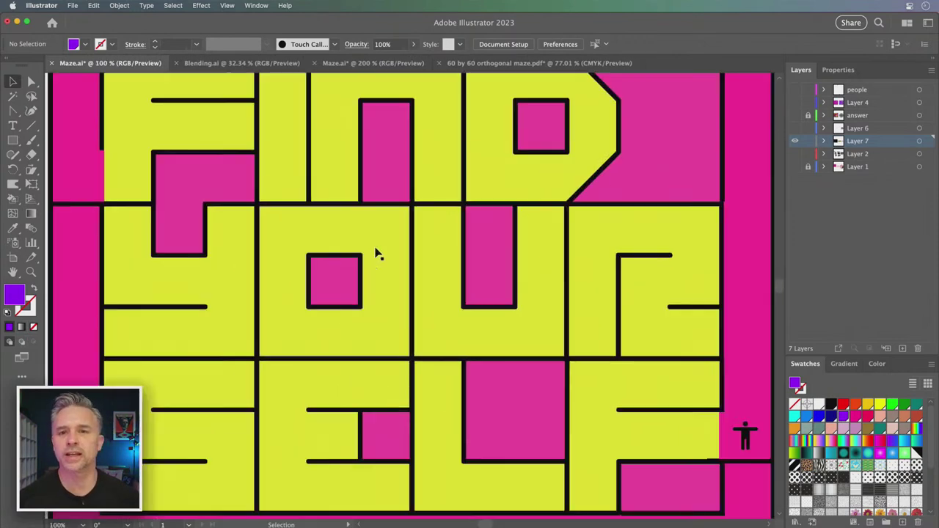
mouse_move(122, 266)
left_mouse_down()
mouse_move(130, 254)
mouse_move(128, 266)
left_mouse_up()
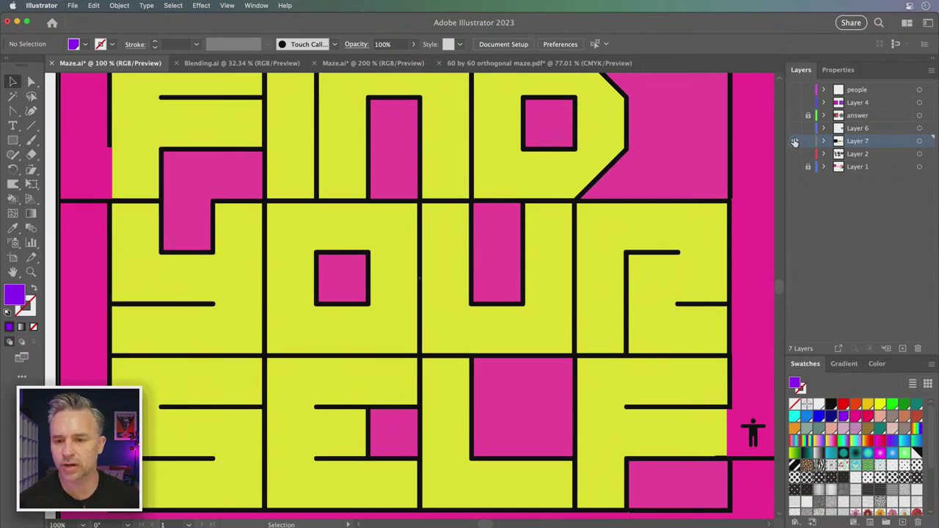